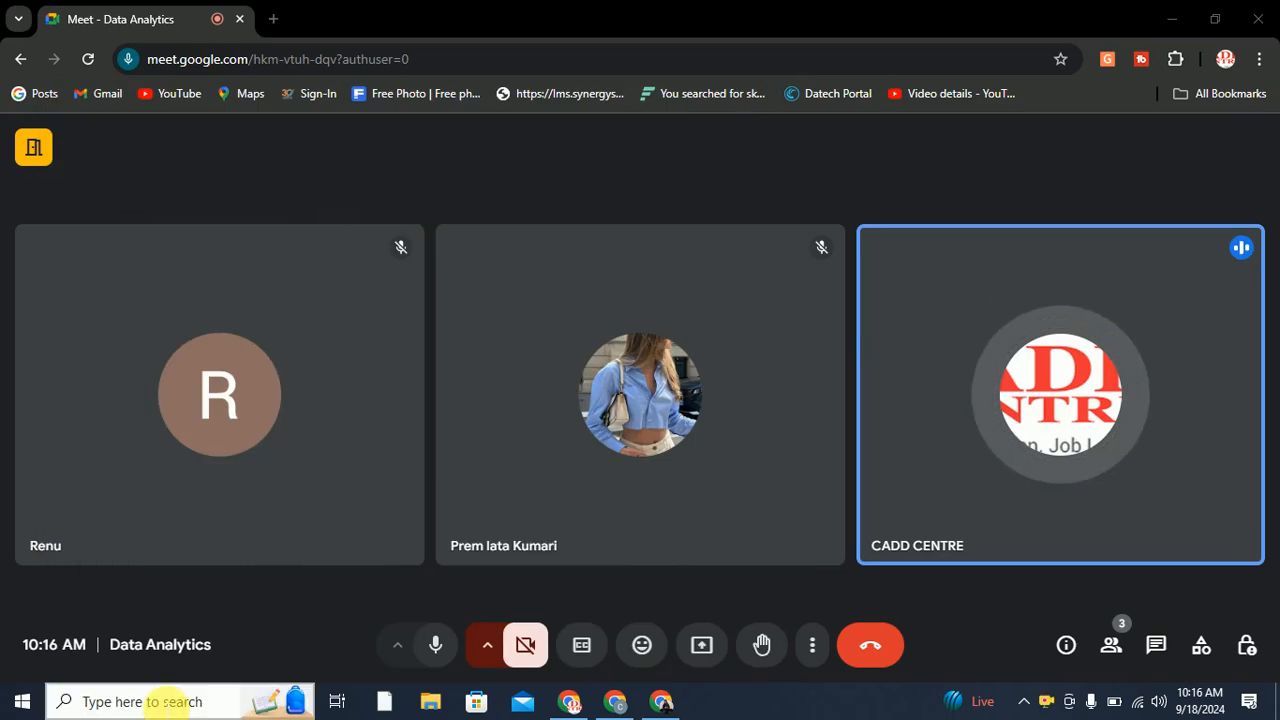
Open Paint and add a text box near the top of the canvas reading "= functioname ( paramters)"
{"action": "left_click", "coordinate": [242, 706]}
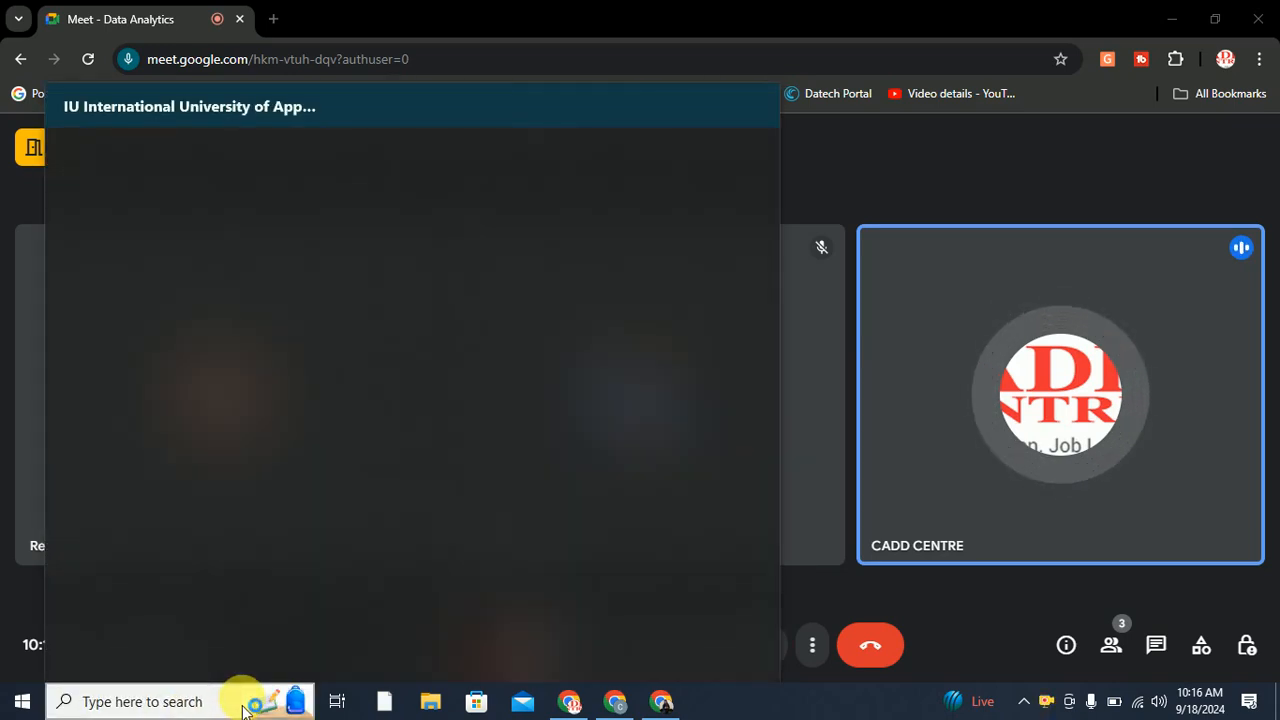
{"action": "left_click", "coordinate": [928, 412]}
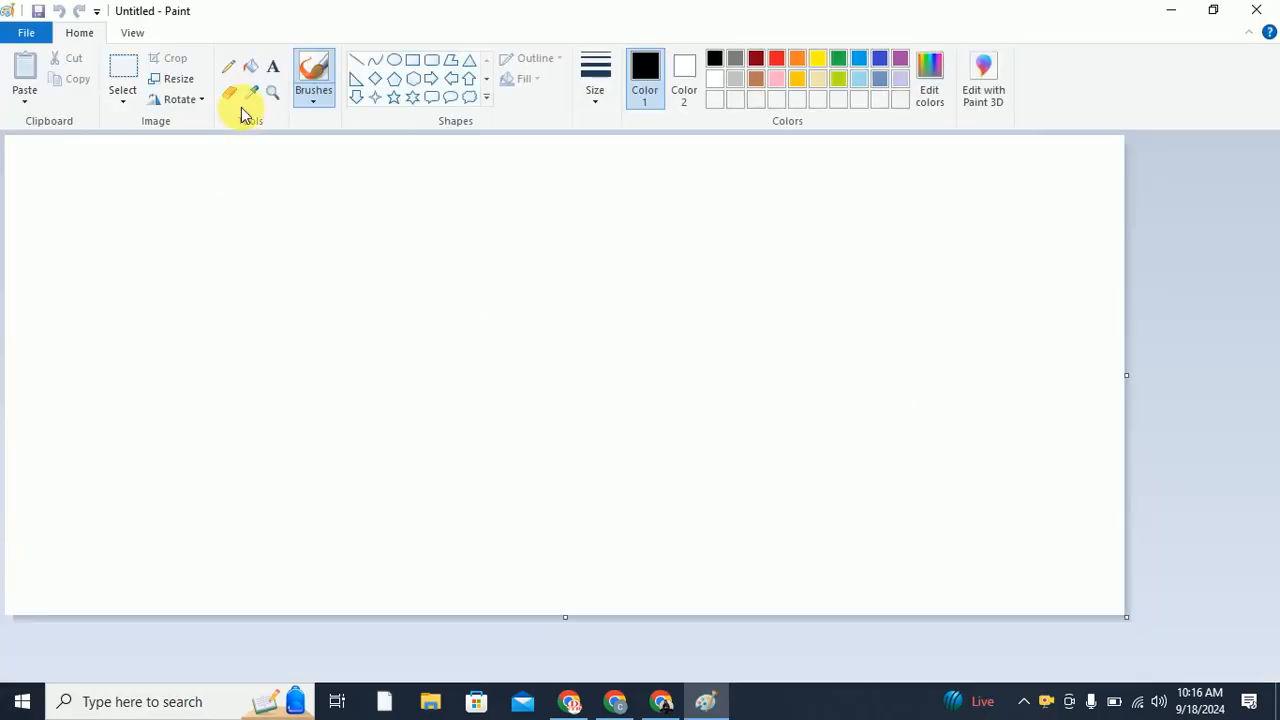
{"action": "left_click", "coordinate": [272, 66]}
{"action": "left_click_drag", "start_coordinate": [170, 182], "coordinate": [634, 276]}
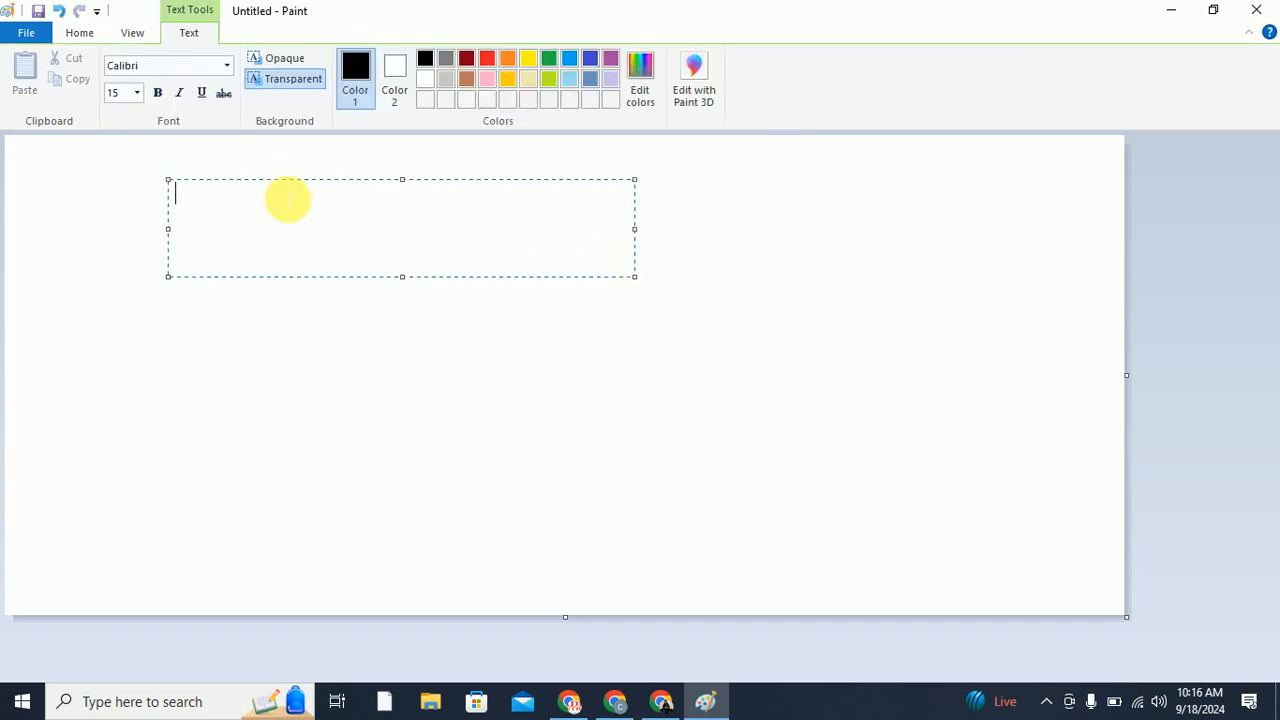
{"action": "type", "text": "="}
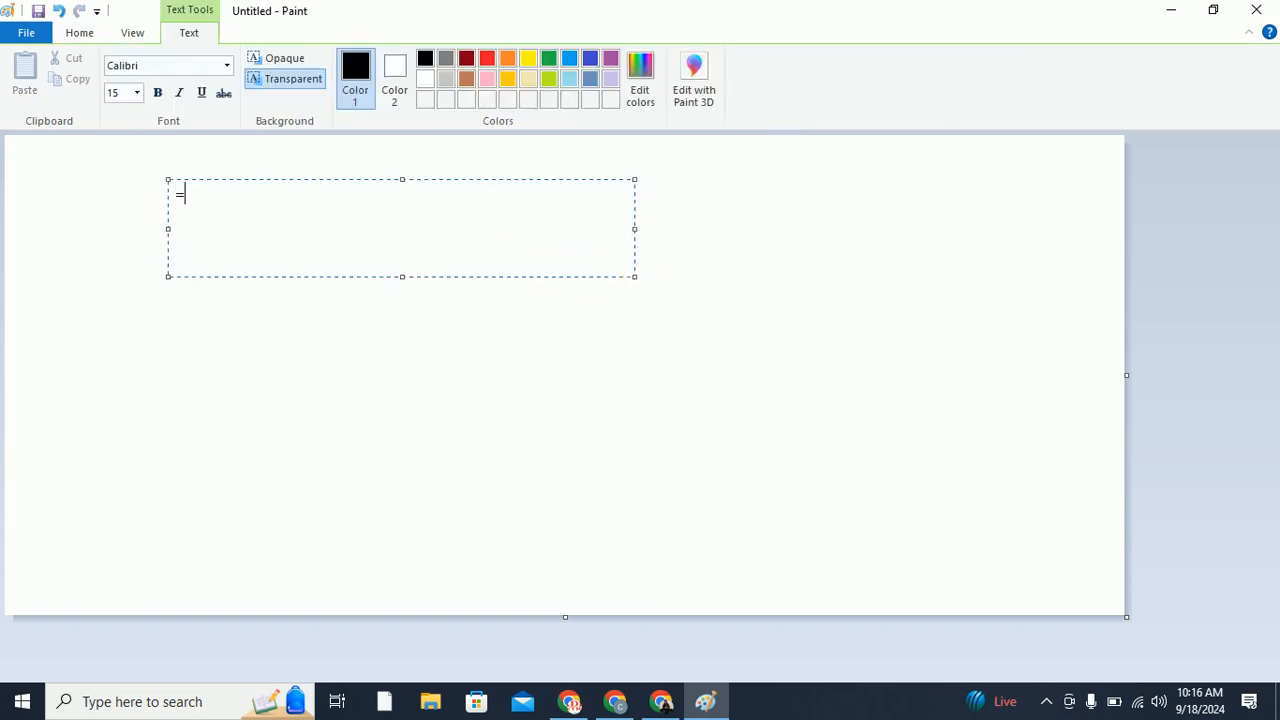
{"action": "type", "text": " functioname ( param"}
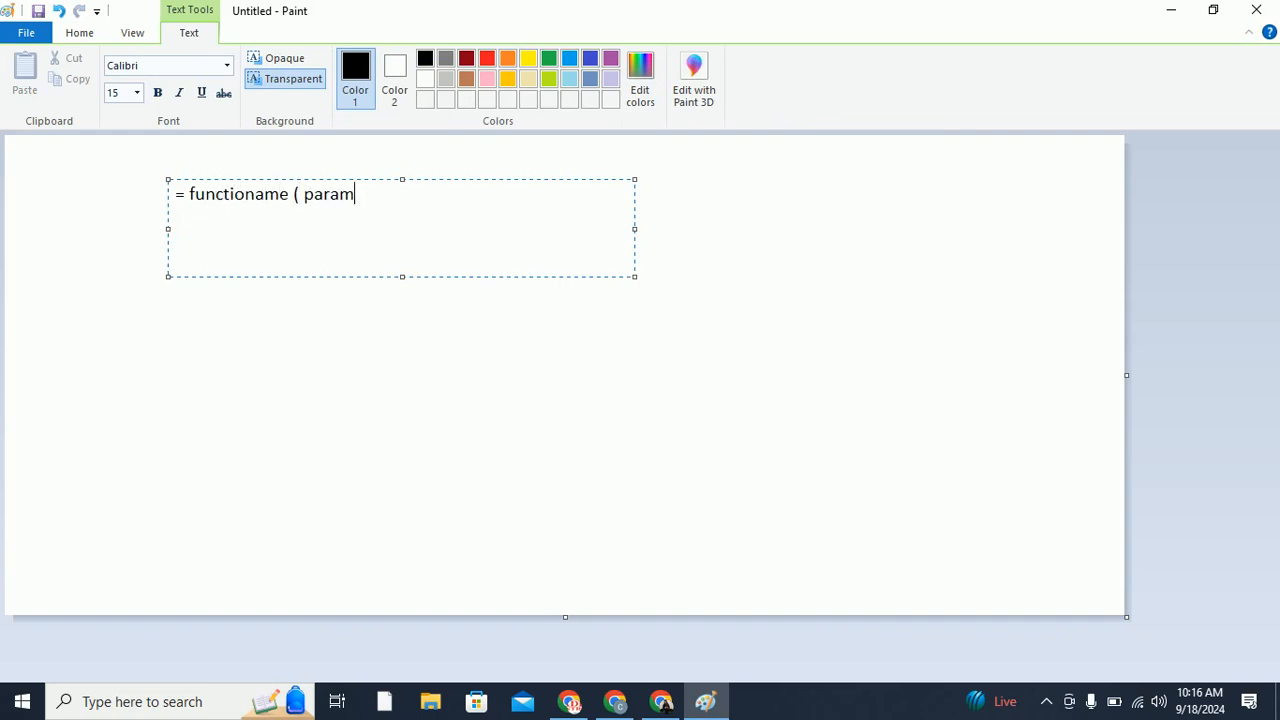
{"action": "type", "text": "ters)"}
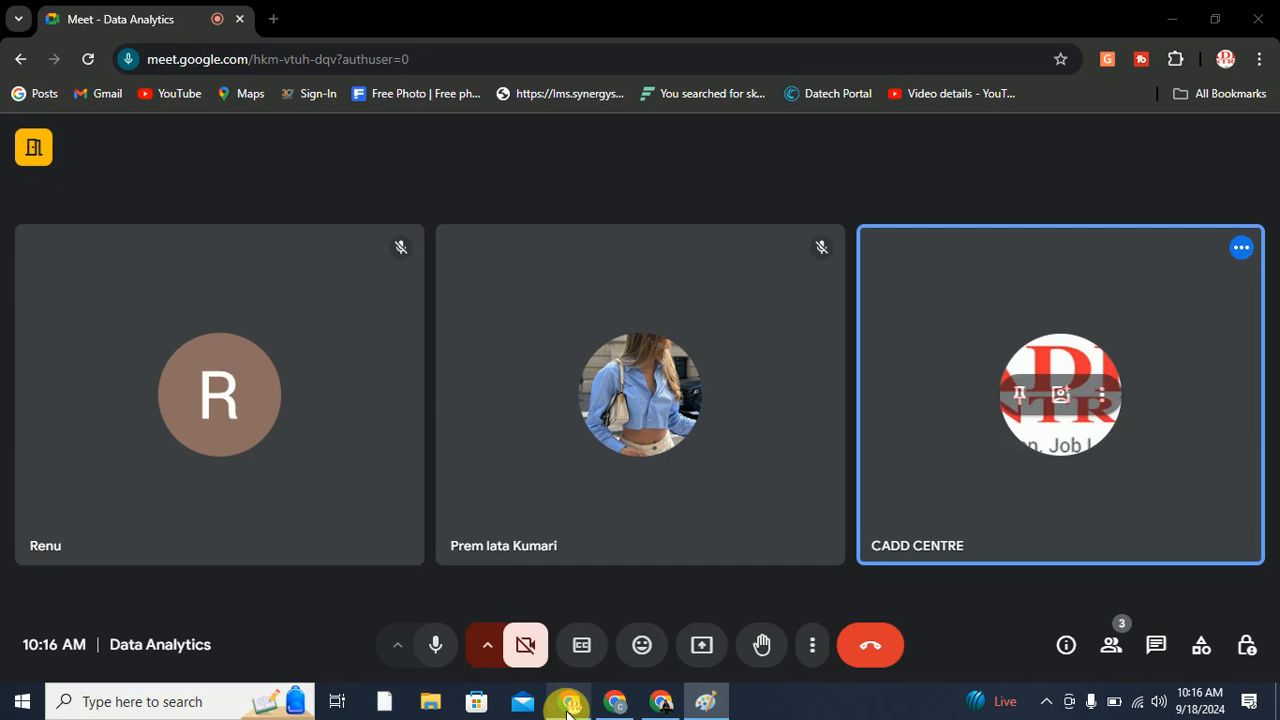
Switch to the Google Meet call, share the entire screen with the participants and hide the sharing notice
{"action": "left_click", "coordinate": [569, 701]}
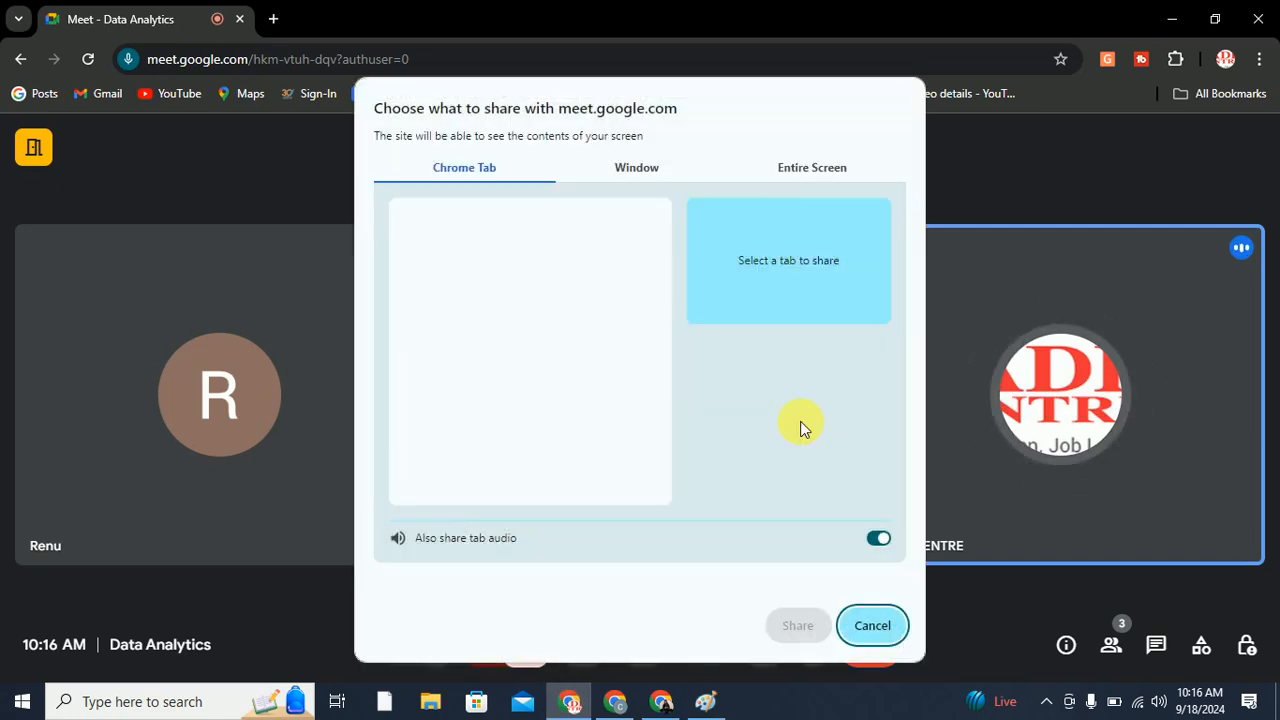
{"action": "left_click", "coordinate": [800, 166]}
{"action": "left_click", "coordinate": [571, 286]}
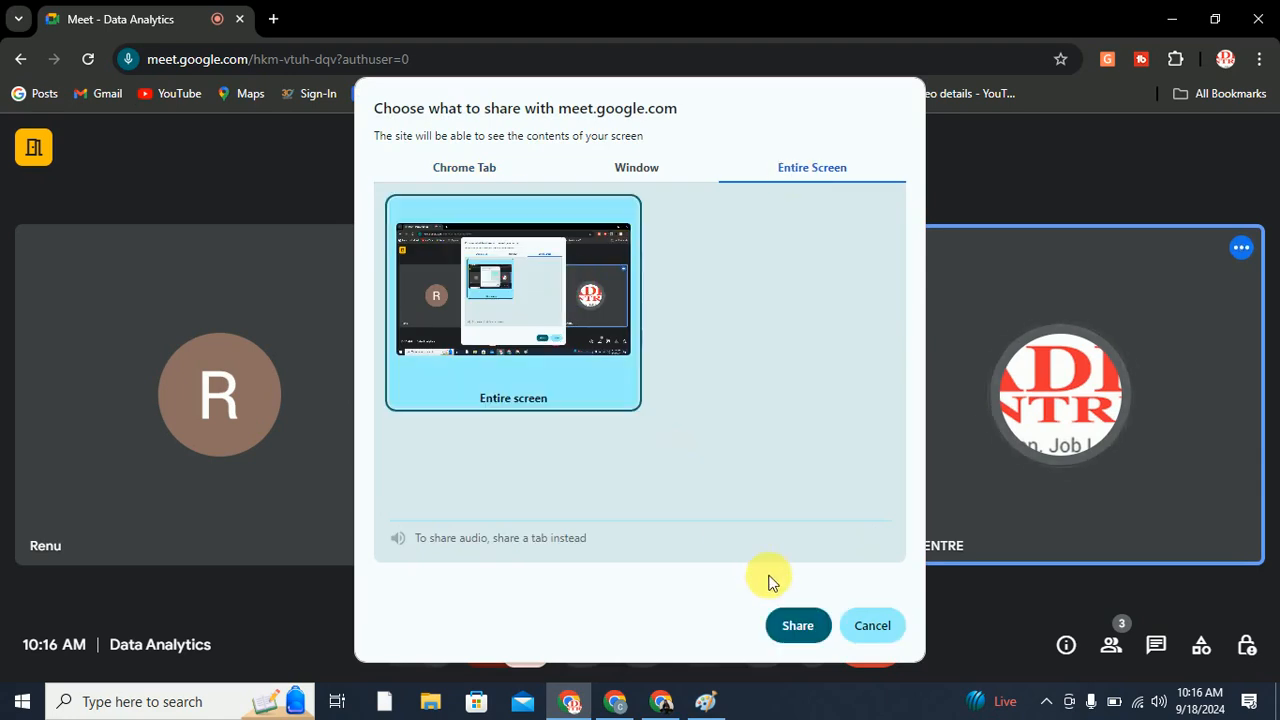
{"action": "left_click", "coordinate": [795, 624]}
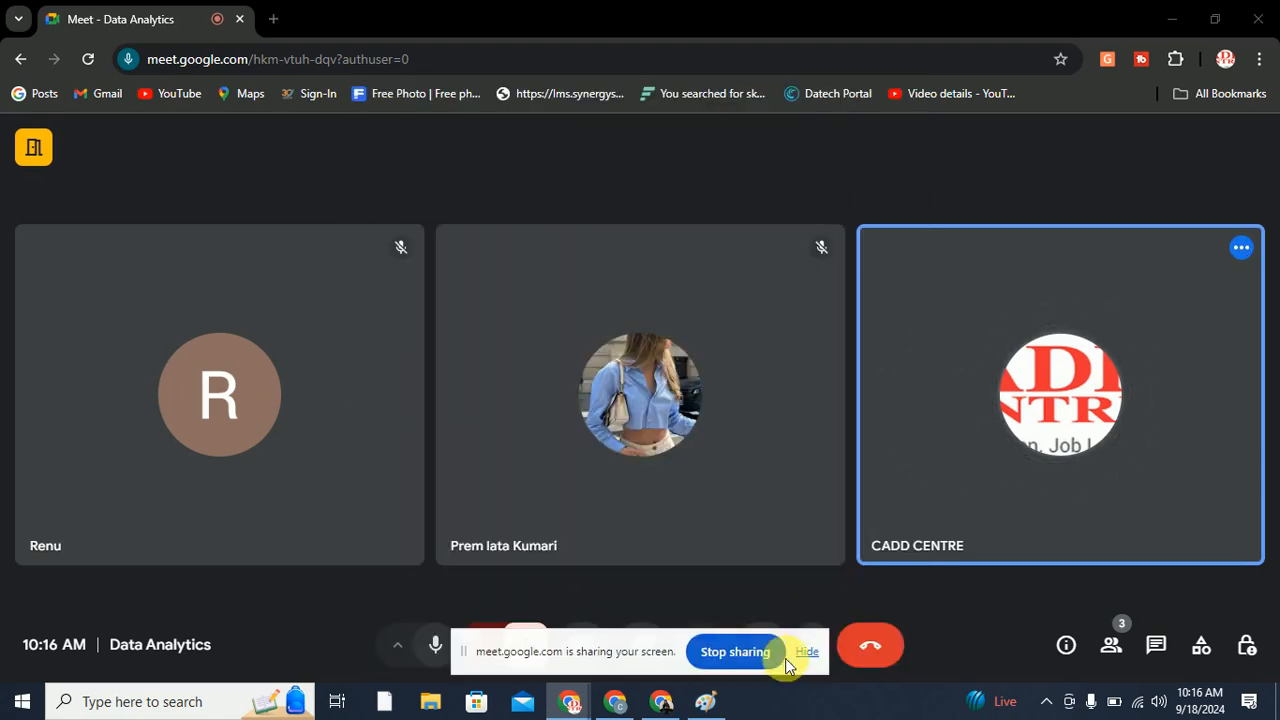
{"action": "left_click", "coordinate": [808, 658]}
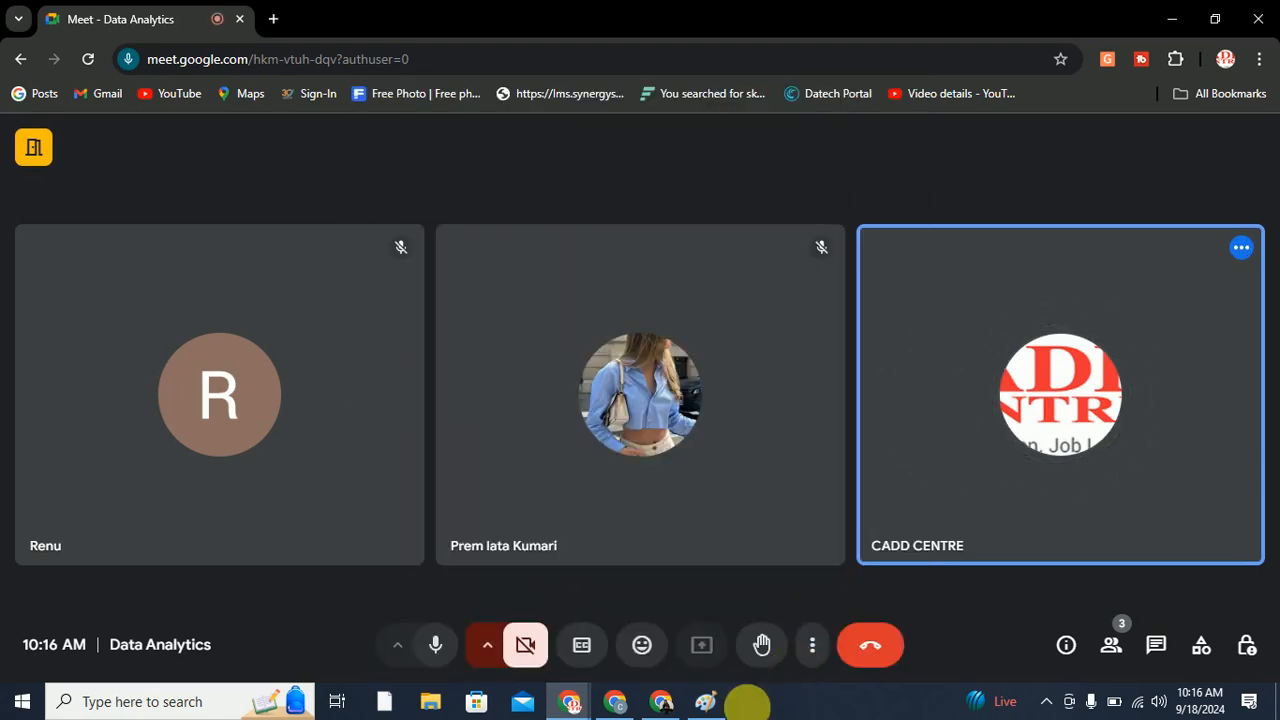
Switch to Paint and highlight the whole formula, its equals sign, function name and parameters in turn, leaving the text unchanged
{"action": "left_click", "coordinate": [705, 702]}
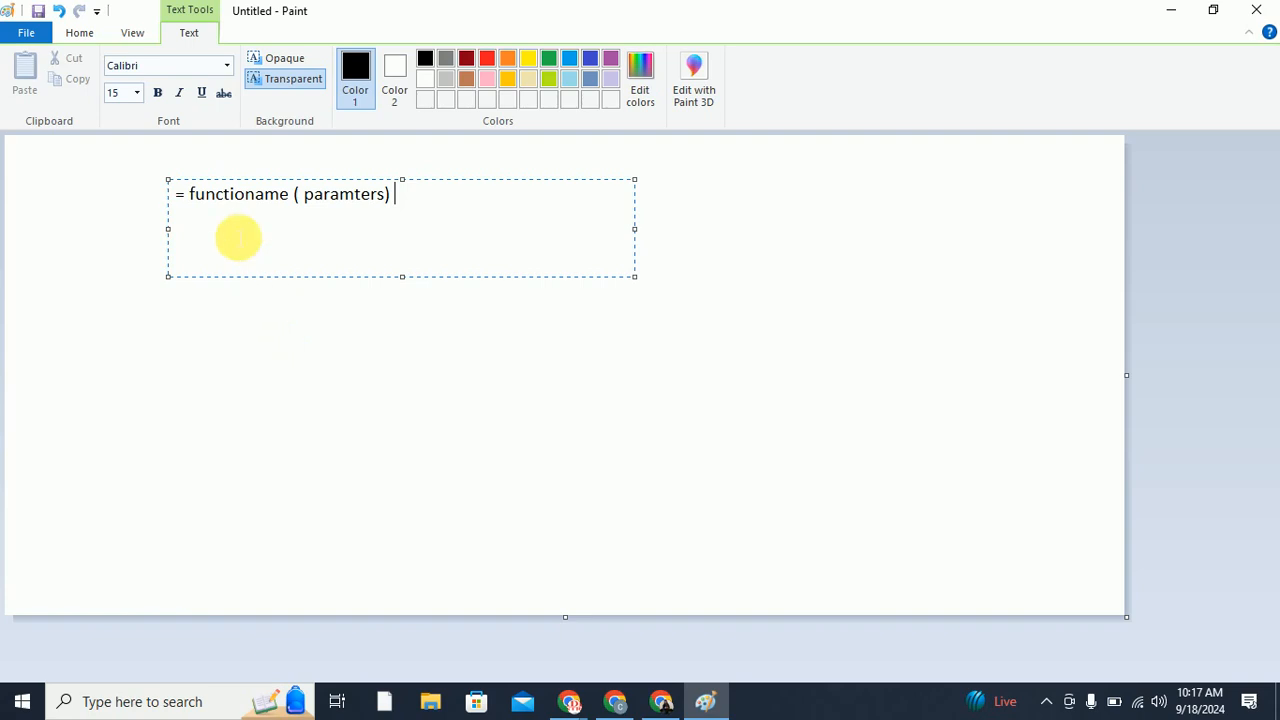
{"action": "left_click_drag", "start_coordinate": [411, 205], "coordinate": [185, 198]}
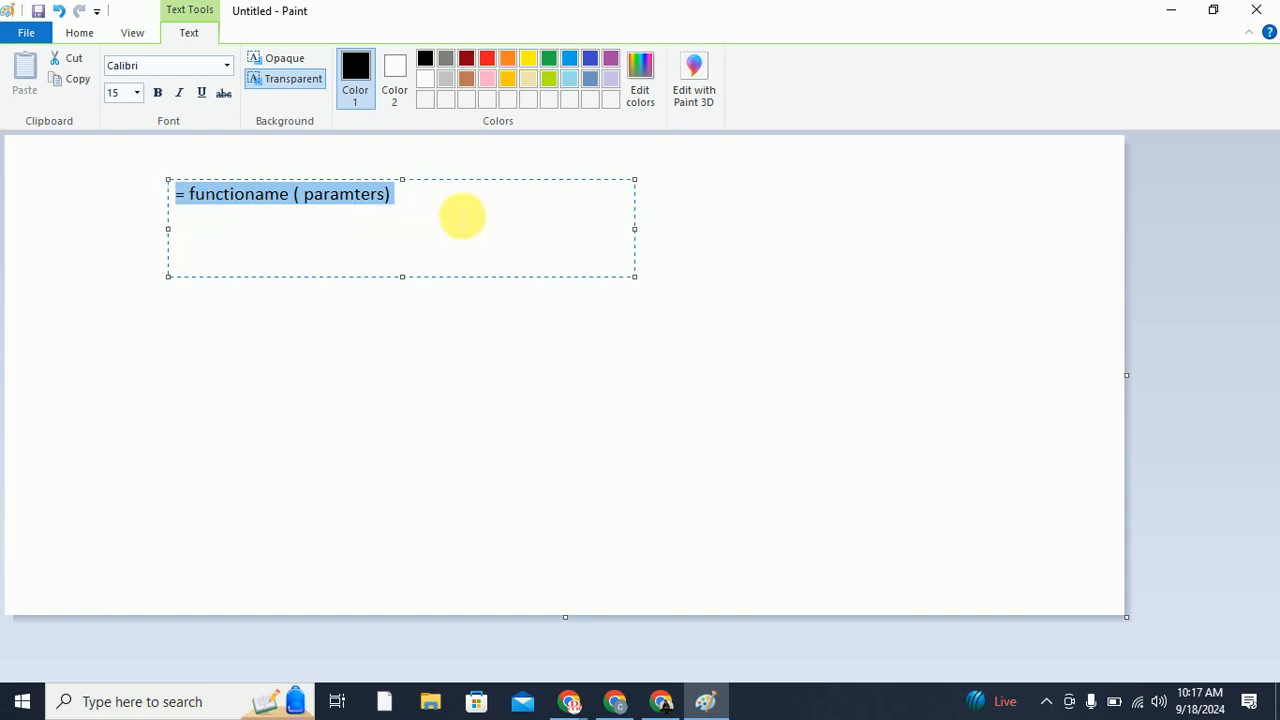
{"action": "left_click", "coordinate": [460, 216]}
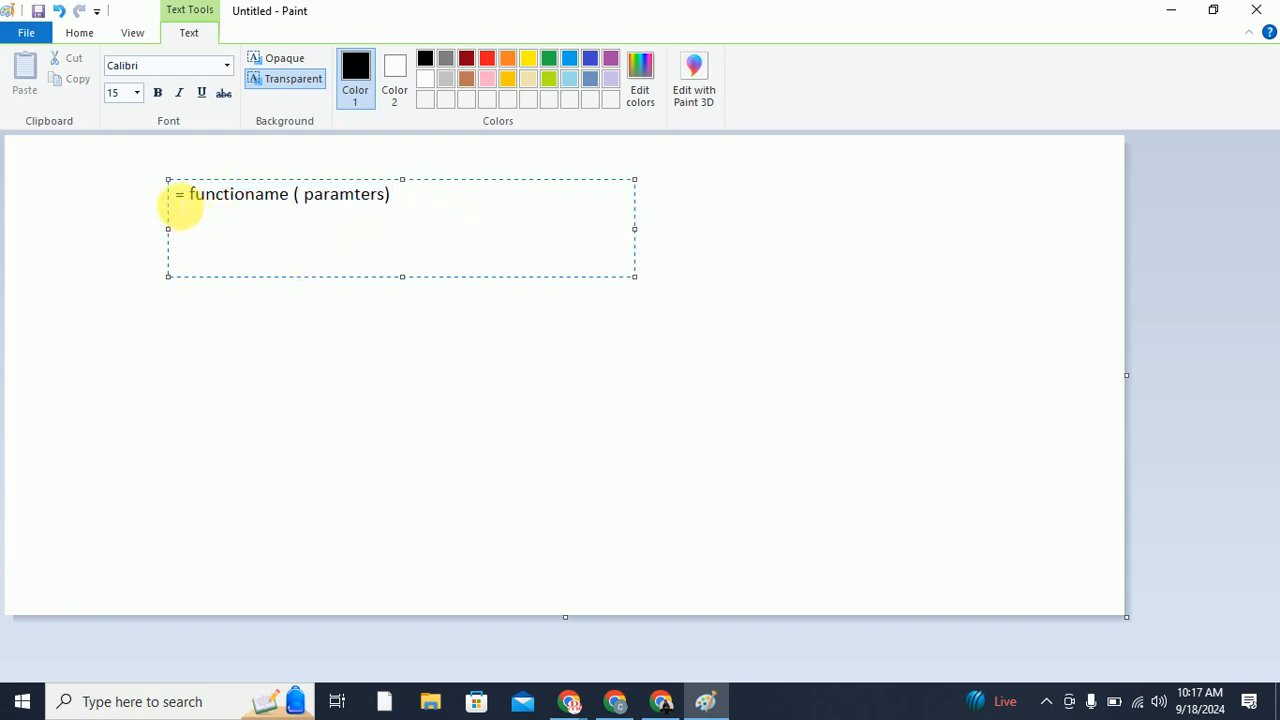
{"action": "mouse_move", "coordinate": [180, 203]}
{"action": "left_mouse_down"}
{"action": "mouse_move", "coordinate": [172, 196]}
{"action": "mouse_move", "coordinate": [196, 197]}
{"action": "left_mouse_up"}
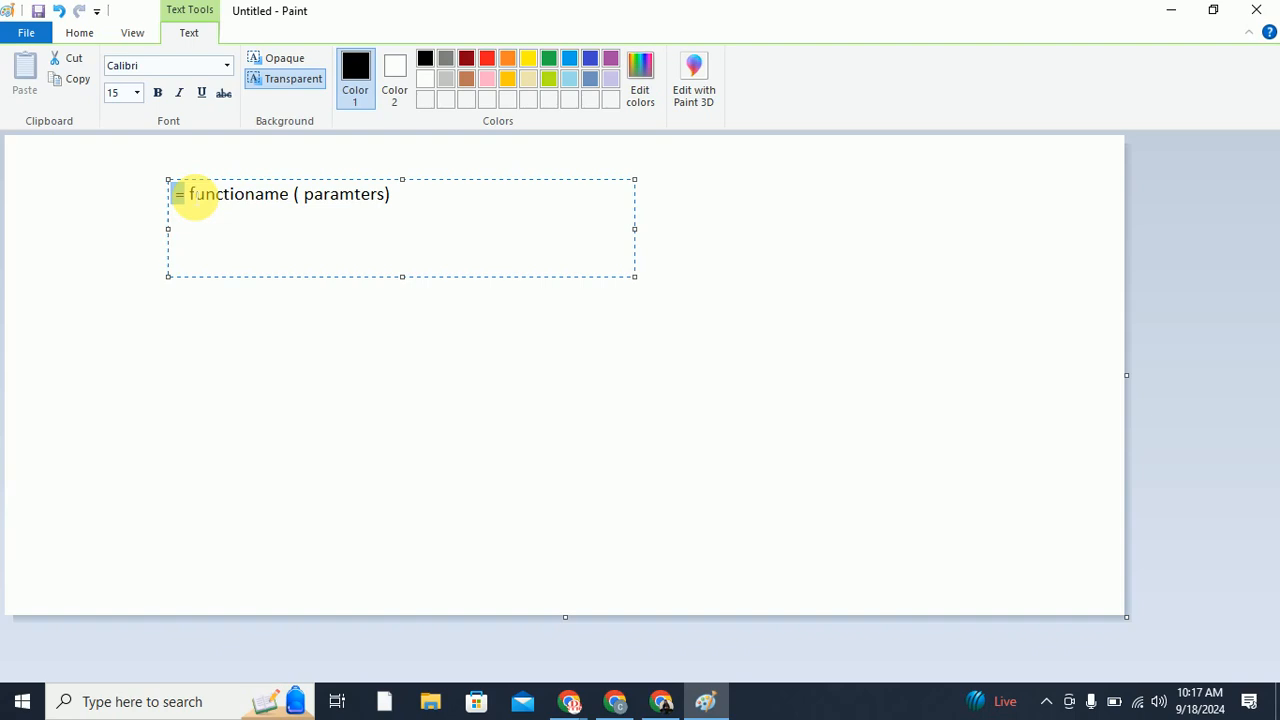
{"action": "double_click", "coordinate": [212, 198]}
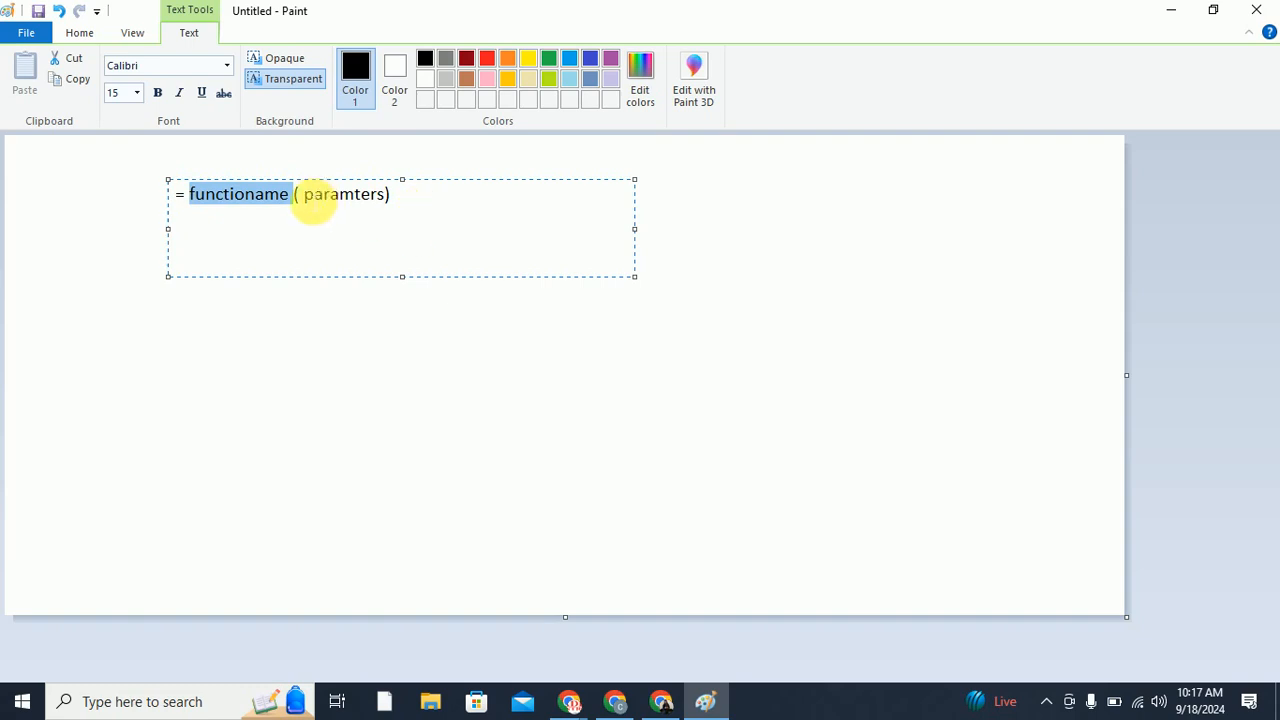
{"action": "left_click_drag", "start_coordinate": [304, 195], "coordinate": [437, 206]}
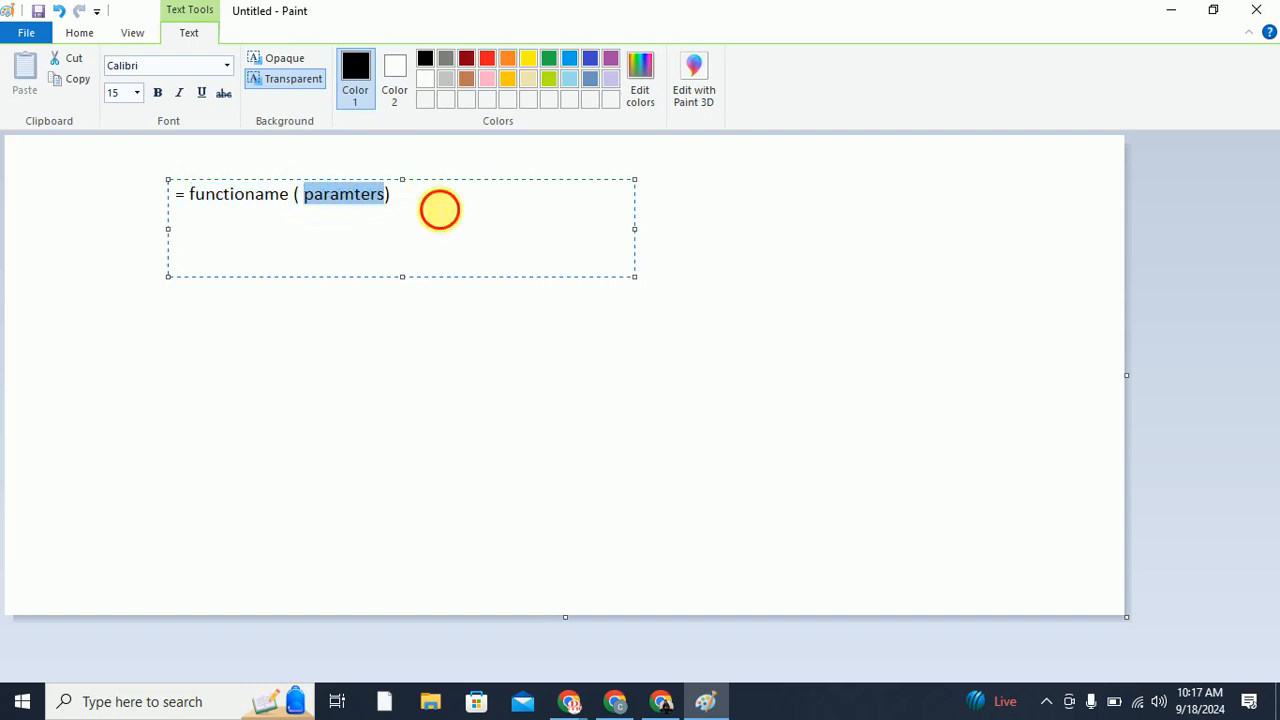
{"action": "left_click", "coordinate": [437, 206]}
{"action": "left_click", "coordinate": [103, 255]}
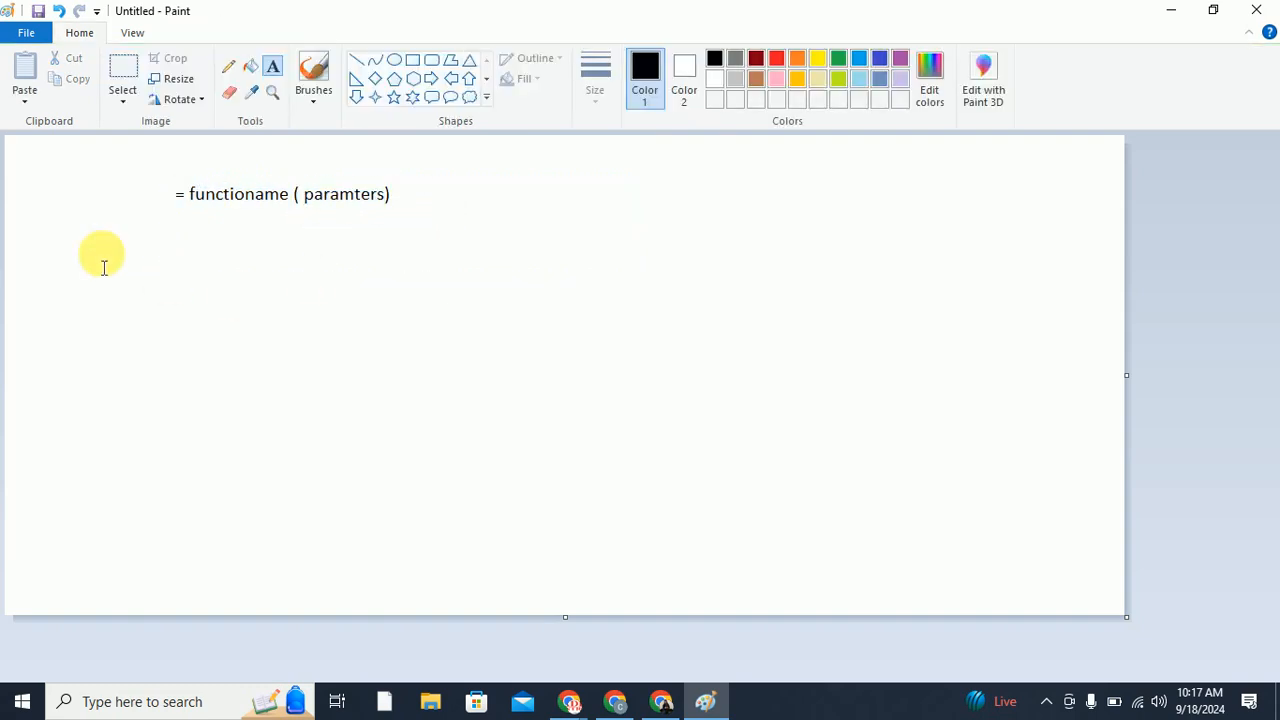
Add two text labels side by side below the formula: "built in function" and "user defined function"
{"action": "left_click", "coordinate": [274, 71]}
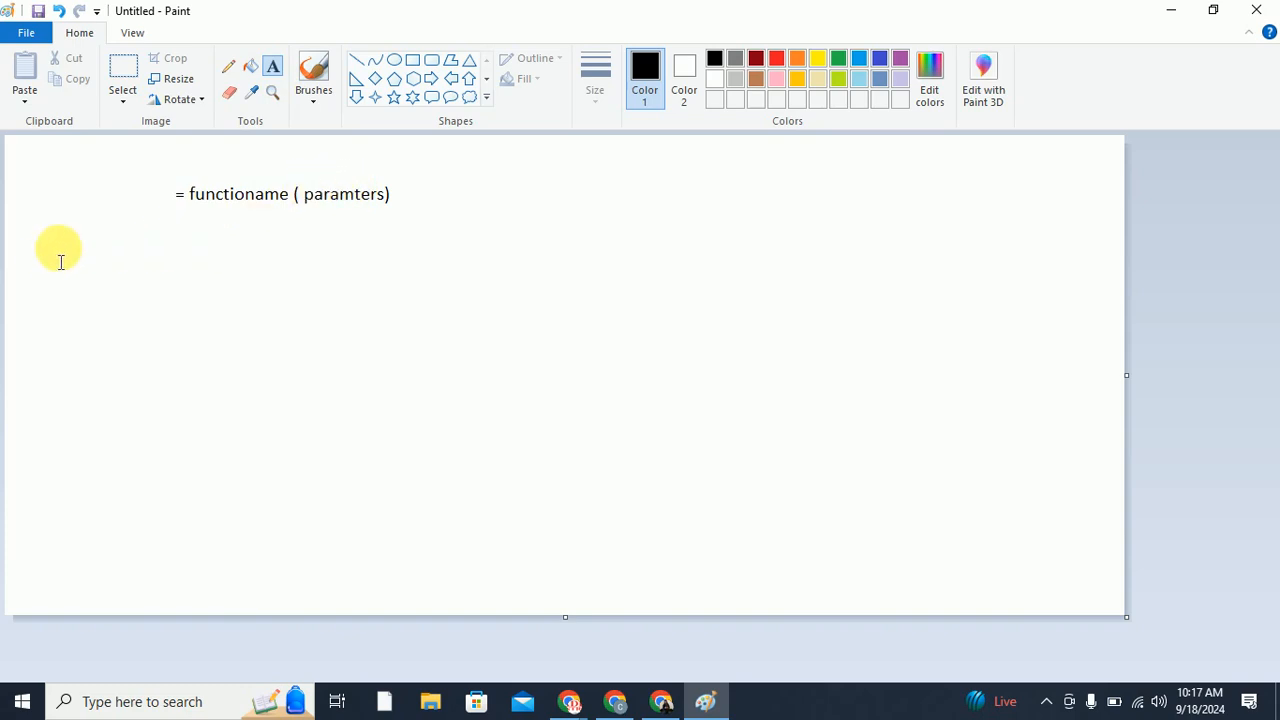
{"action": "left_click_drag", "start_coordinate": [49, 254], "coordinate": [210, 298]}
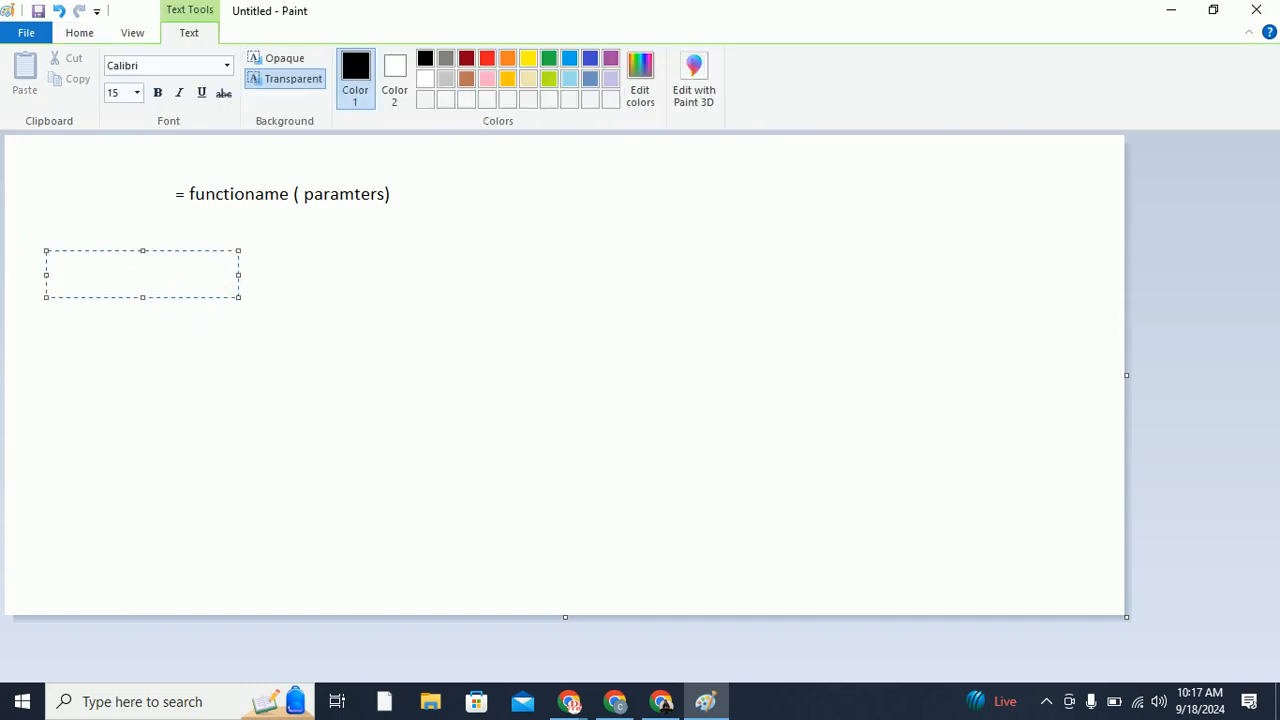
{"action": "type", "text": "built in function"}
{"action": "left_click_drag", "start_coordinate": [431, 250], "coordinate": [654, 296]}
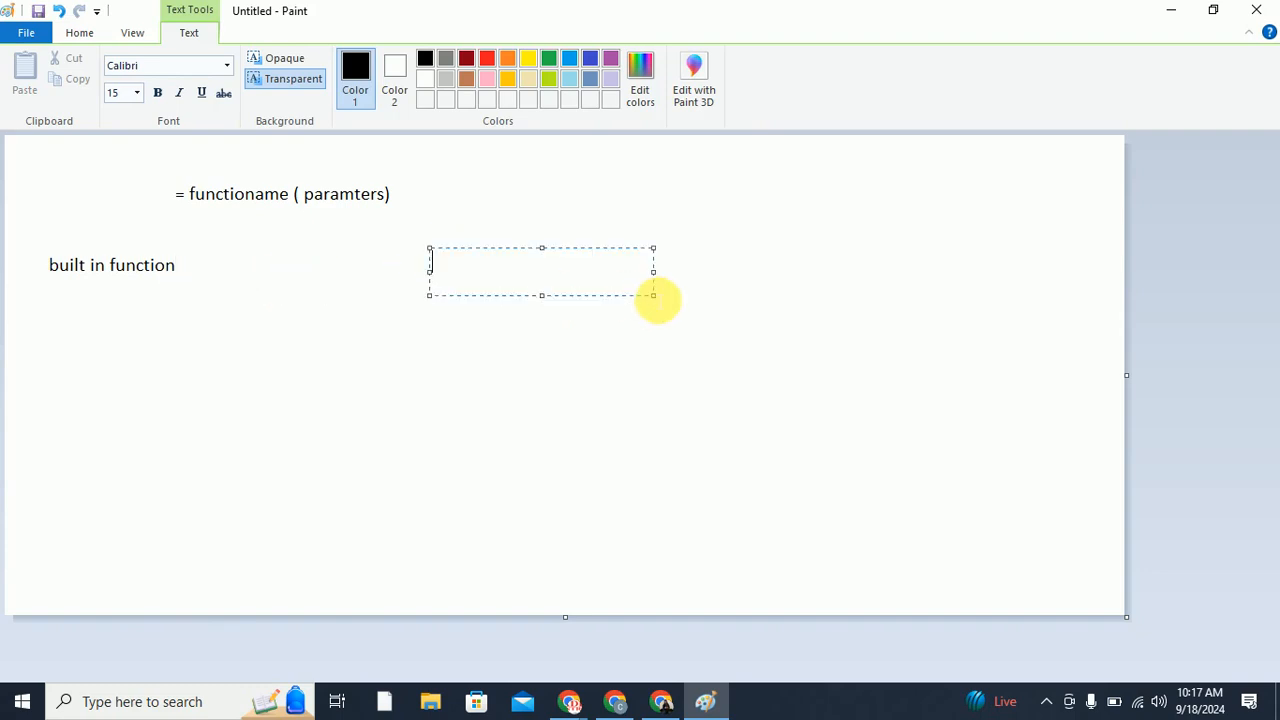
{"action": "type", "text": "user de"}
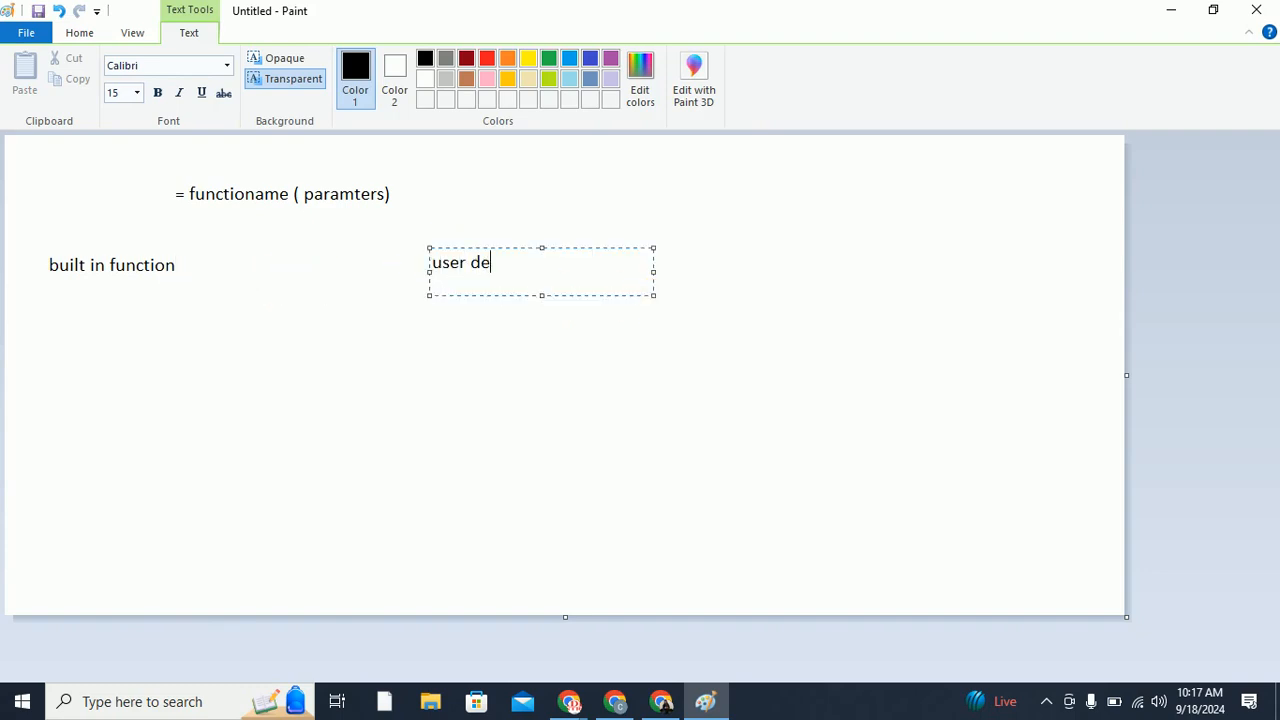
{"action": "type", "text": "fined function"}
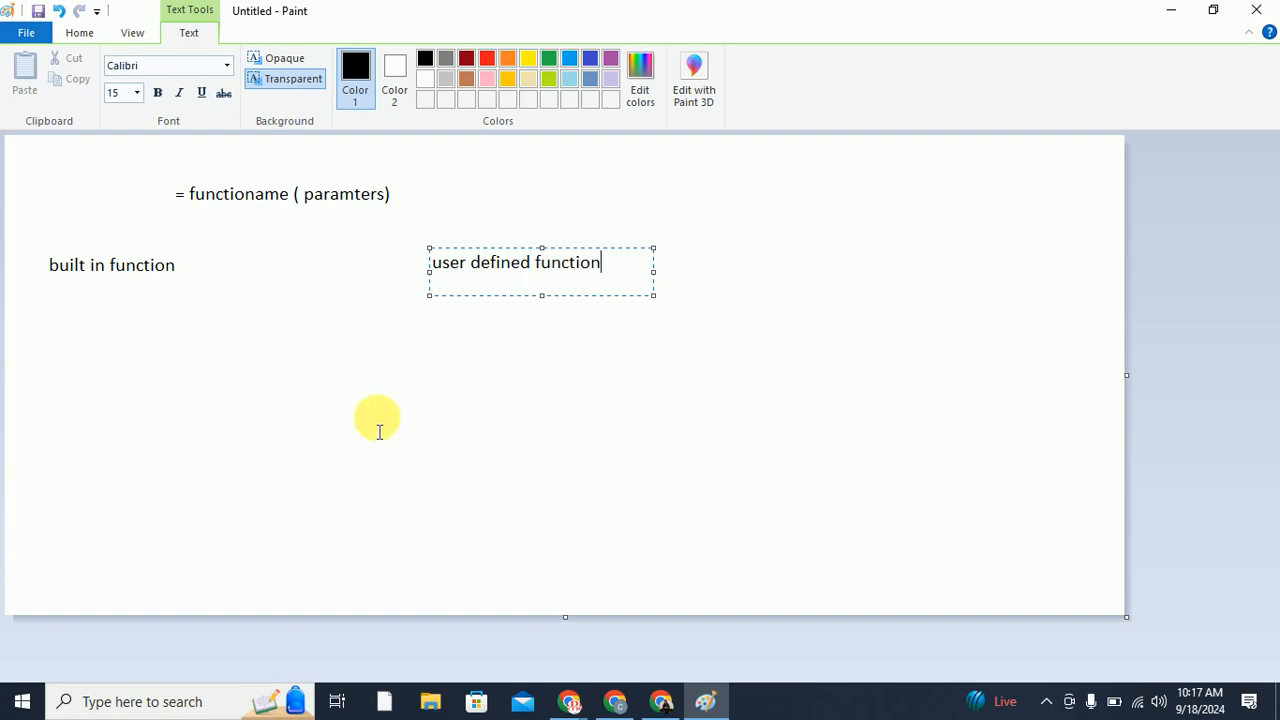
{"action": "left_click", "coordinate": [327, 329]}
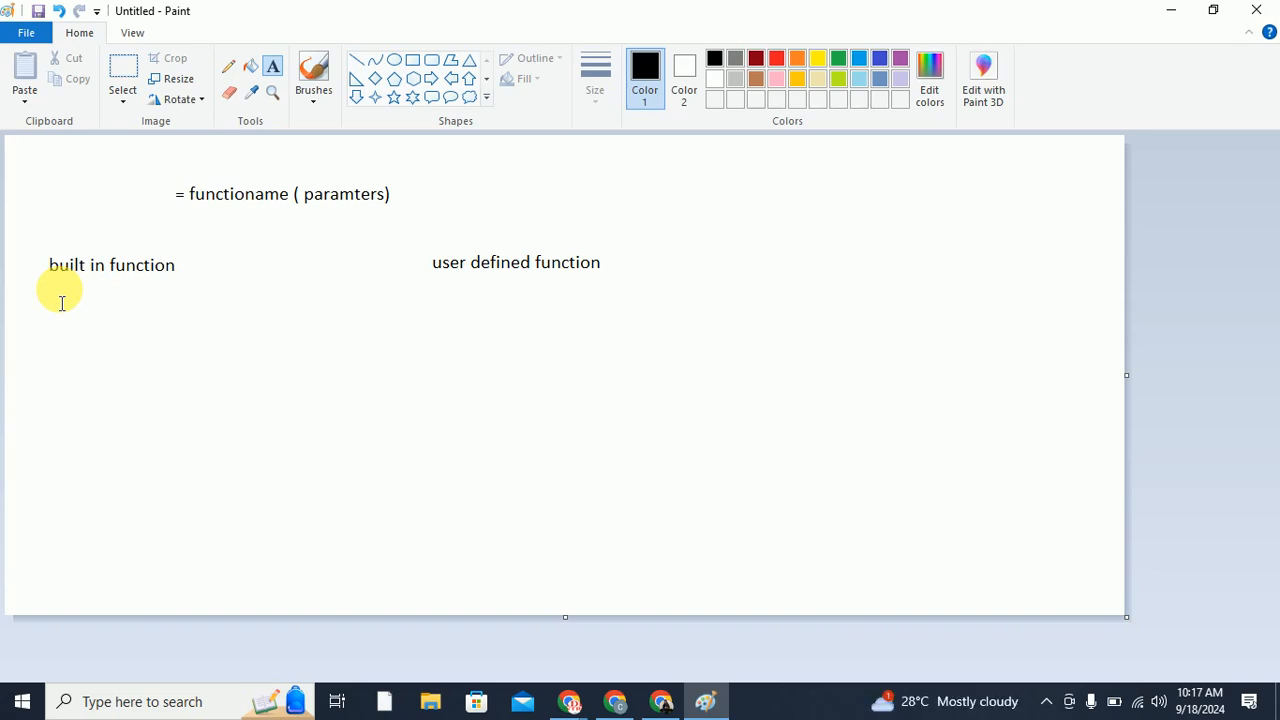
List sum, count, average, median and mode on separate lines in a text box under "built in function"
{"action": "left_click_drag", "start_coordinate": [47, 296], "coordinate": [137, 407]}
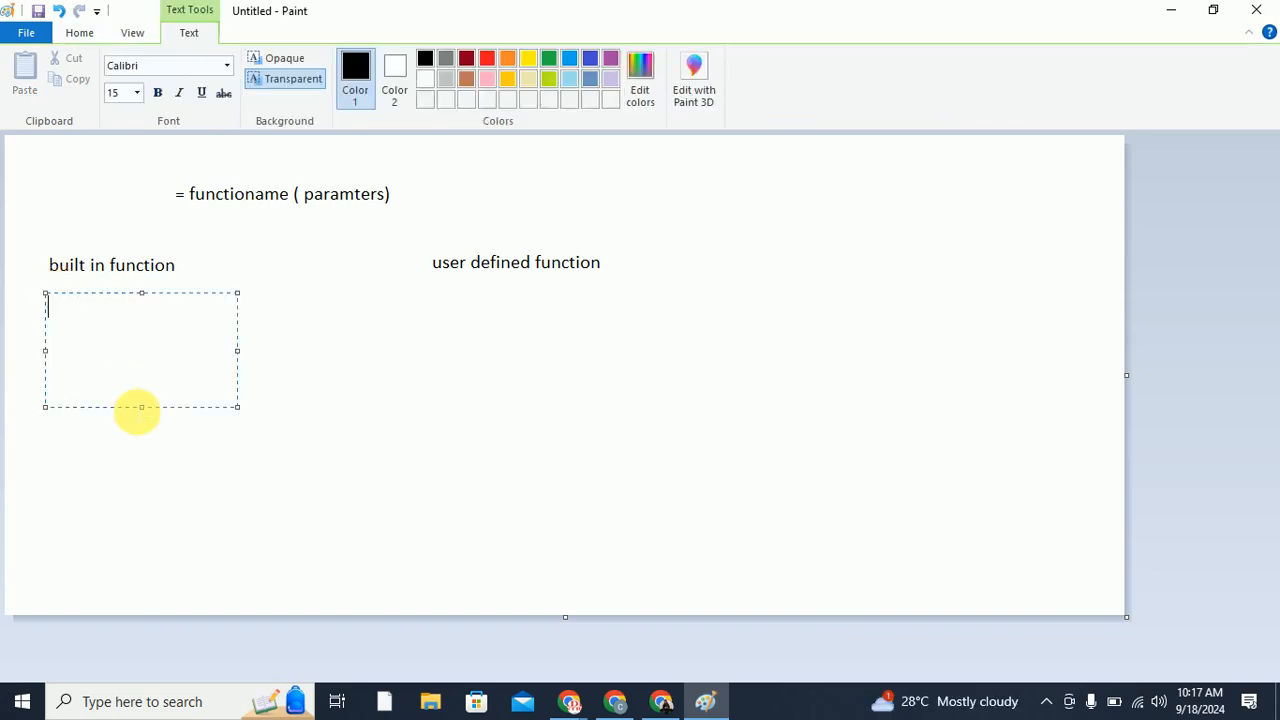
{"action": "type", "text": "sum"}
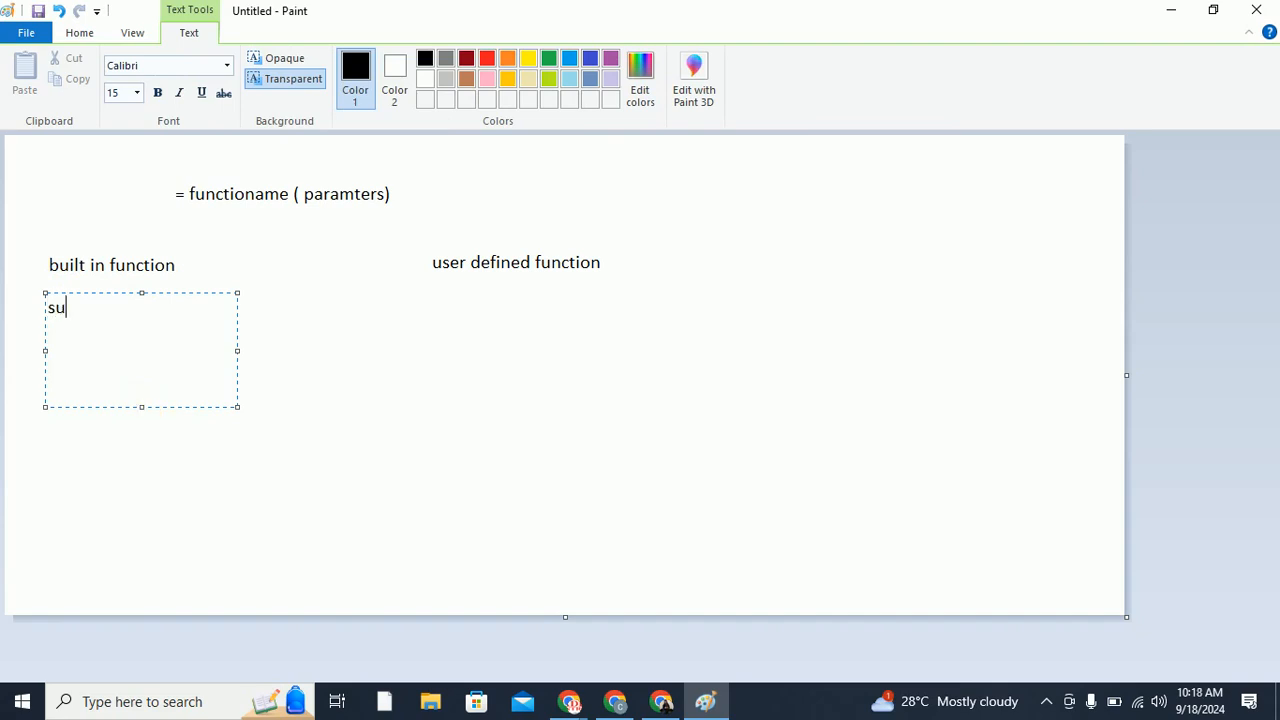
{"action": "key", "text": "Return"}
{"action": "type", "text": "count "}
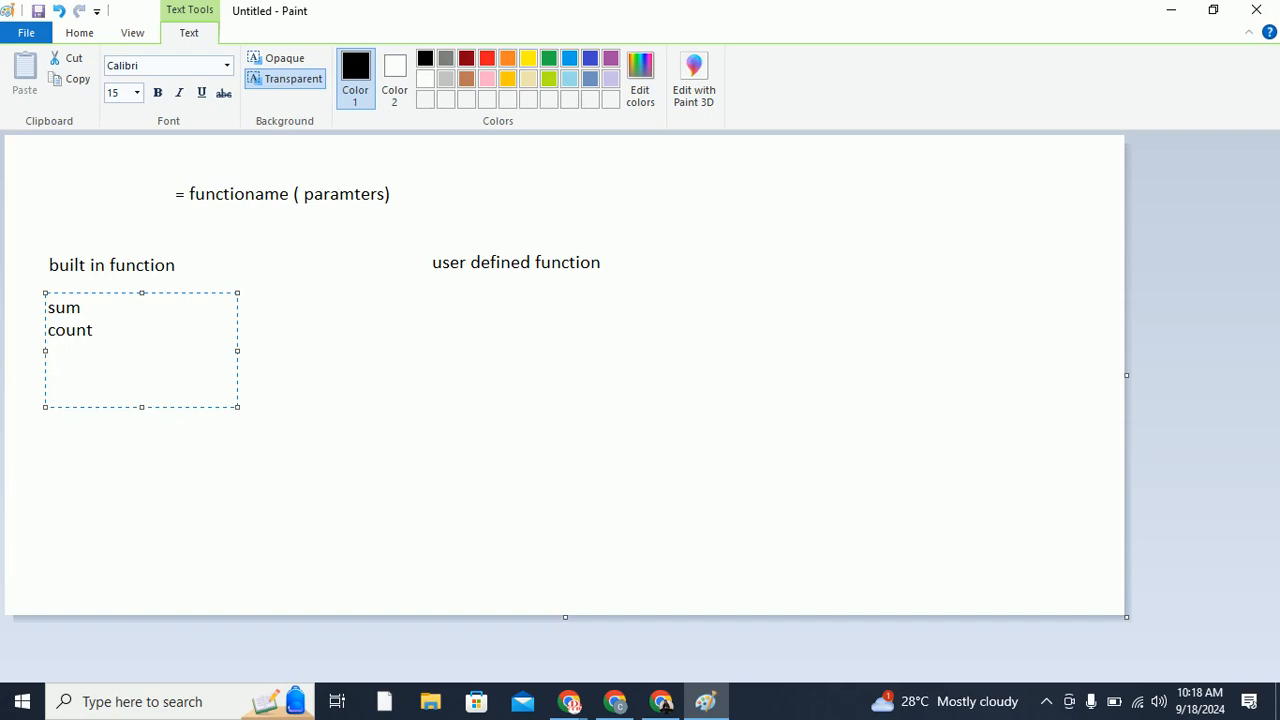
{"action": "type", "text": "average "}
{"action": "type", "text": "median "}
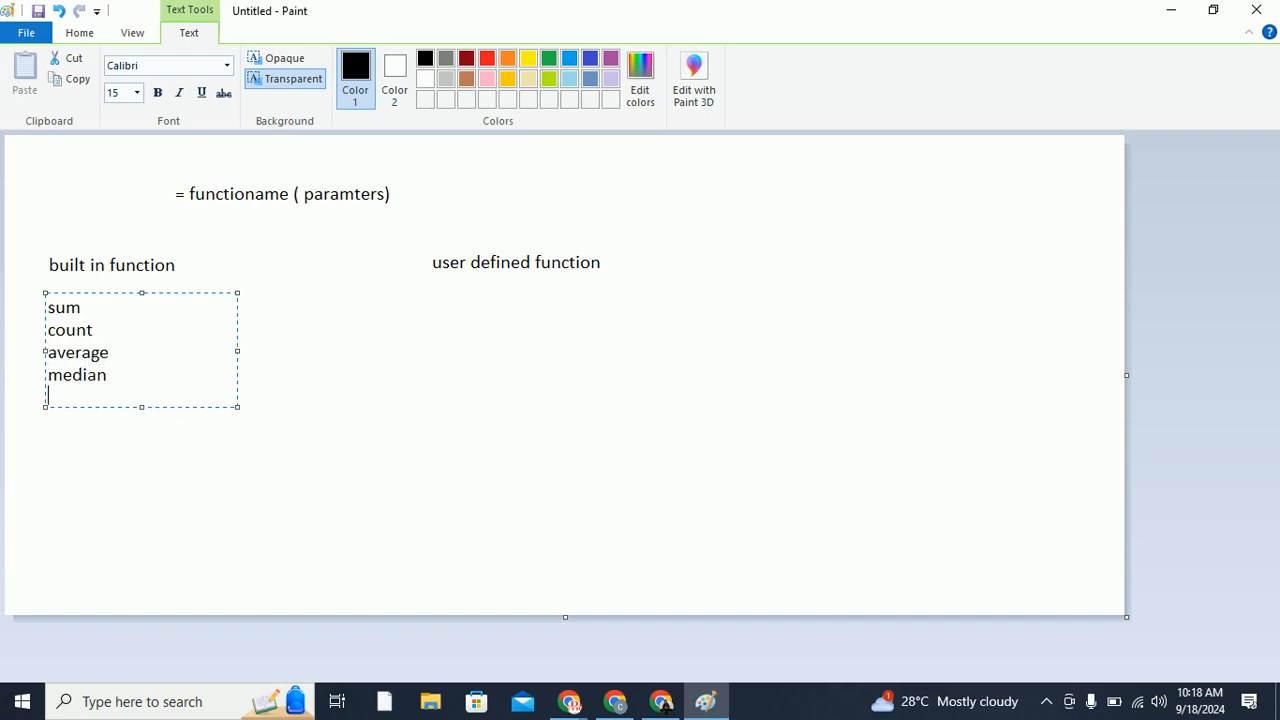
{"action": "type", "text": "mode"}
{"action": "key", "text": "Return"}
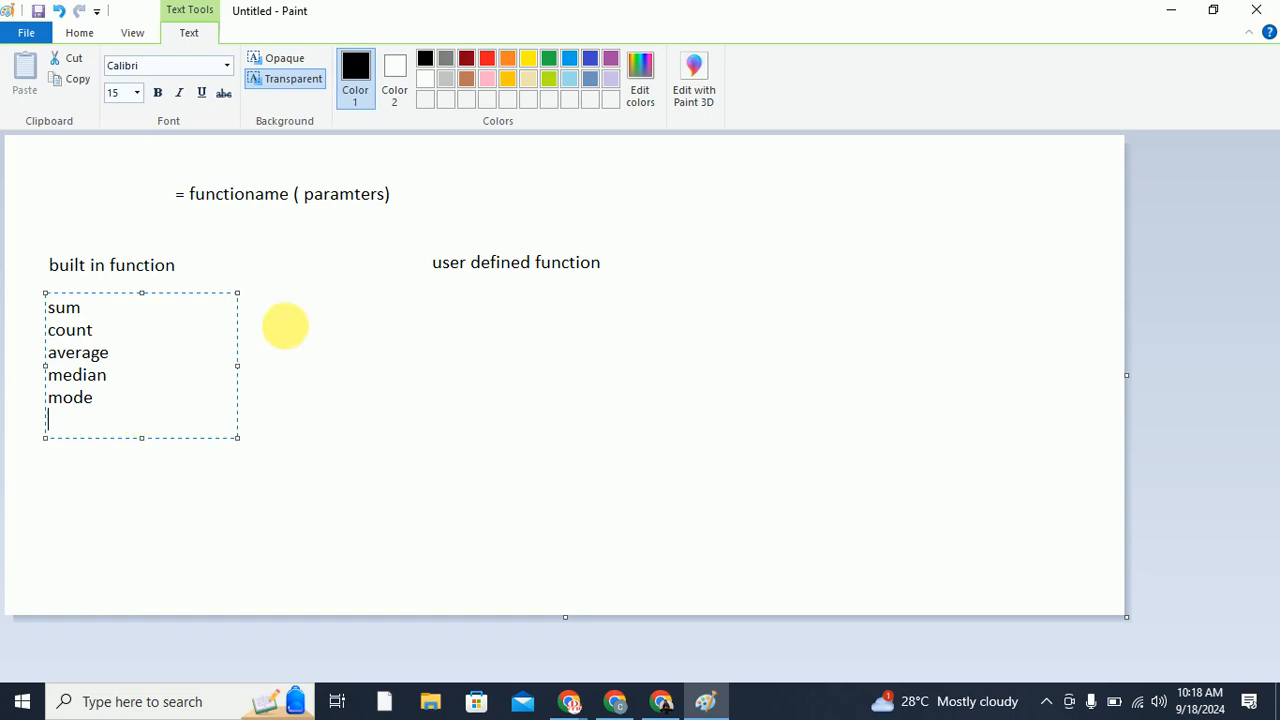
{"action": "left_click", "coordinate": [440, 296]}
{"action": "left_click_drag", "start_coordinate": [479, 321], "coordinate": [629, 440]}
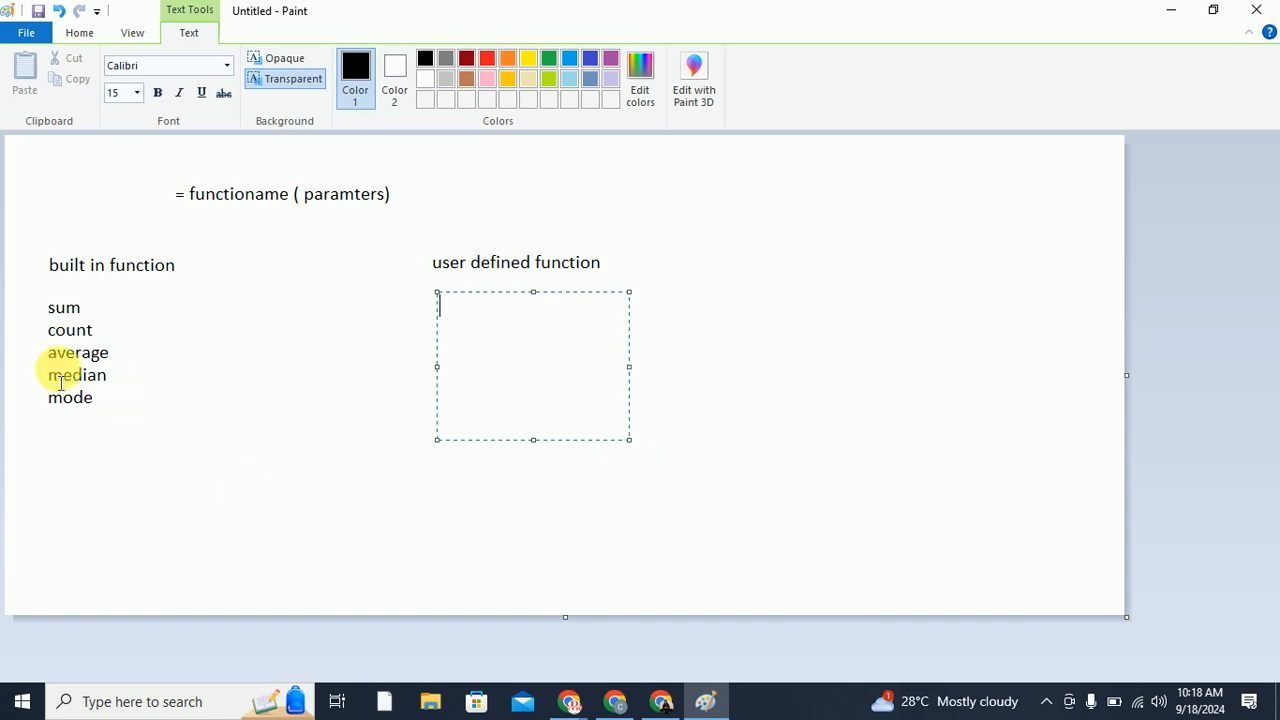
{"action": "left_click", "coordinate": [140, 291]}
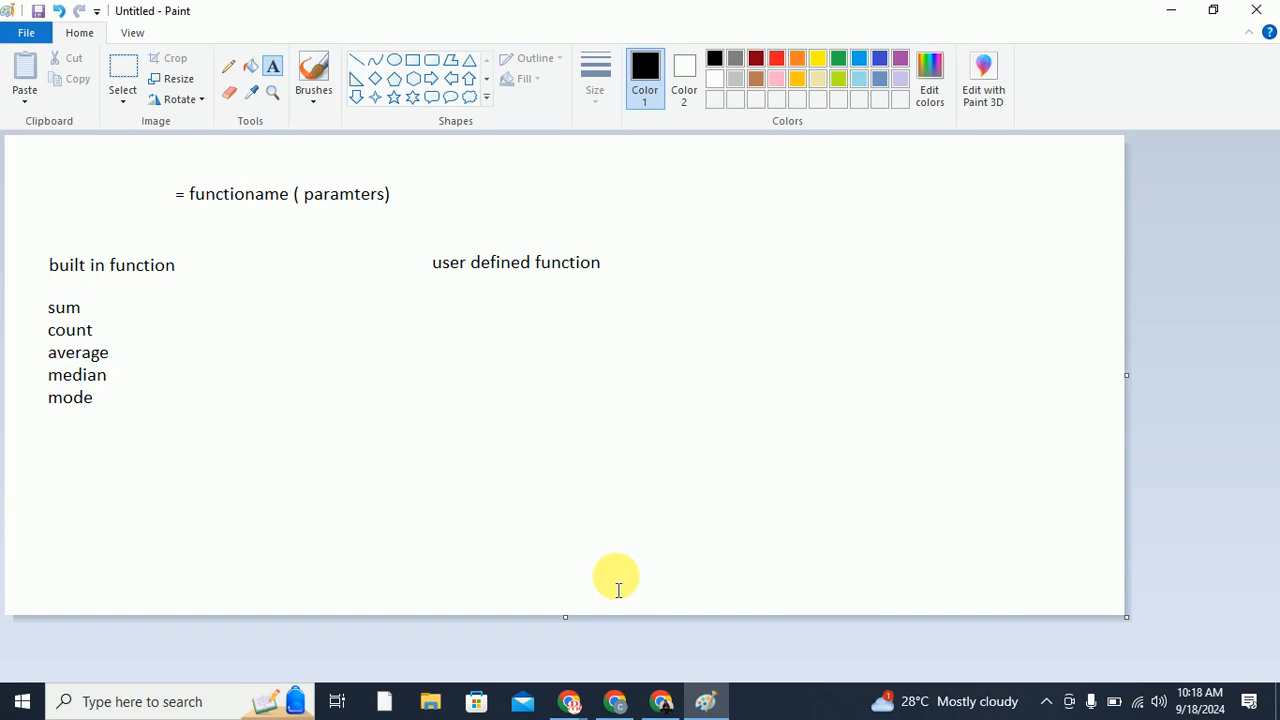
Switch to Chrome and search Google for "functiona in excel" in a new tab
{"action": "left_click", "coordinate": [660, 700]}
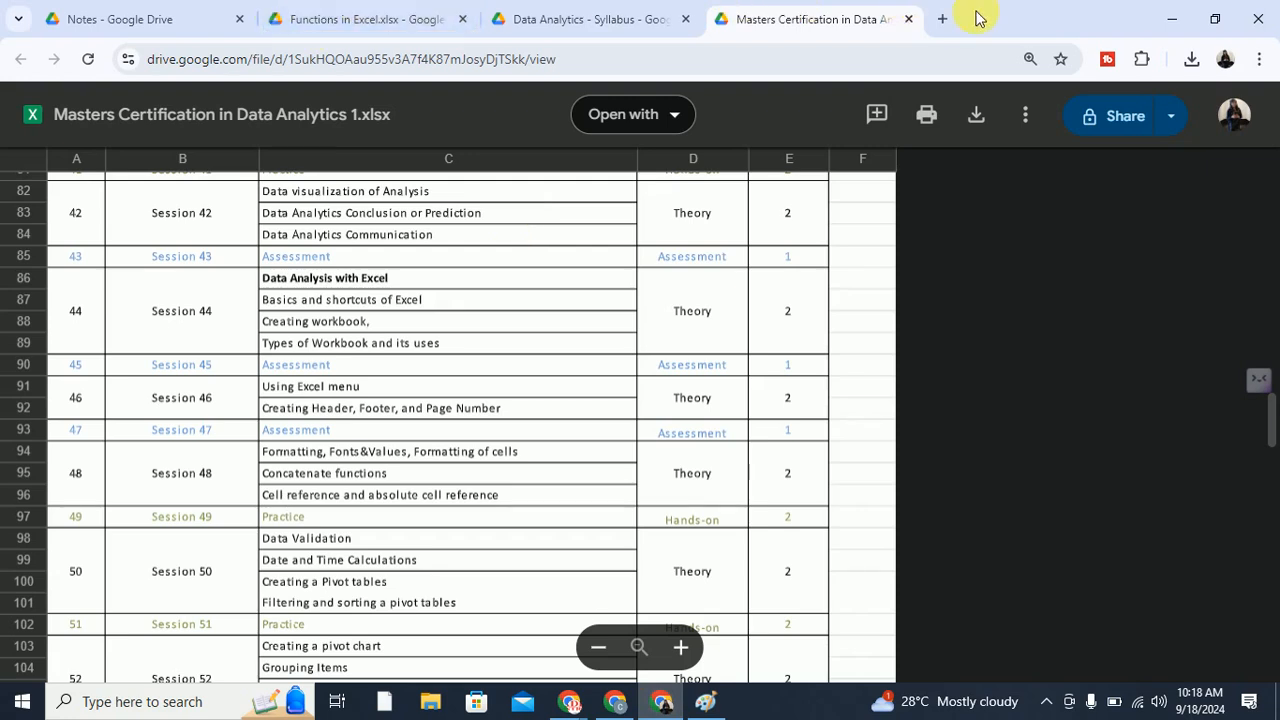
{"action": "left_click", "coordinate": [942, 19]}
{"action": "left_click", "coordinate": [497, 68]}
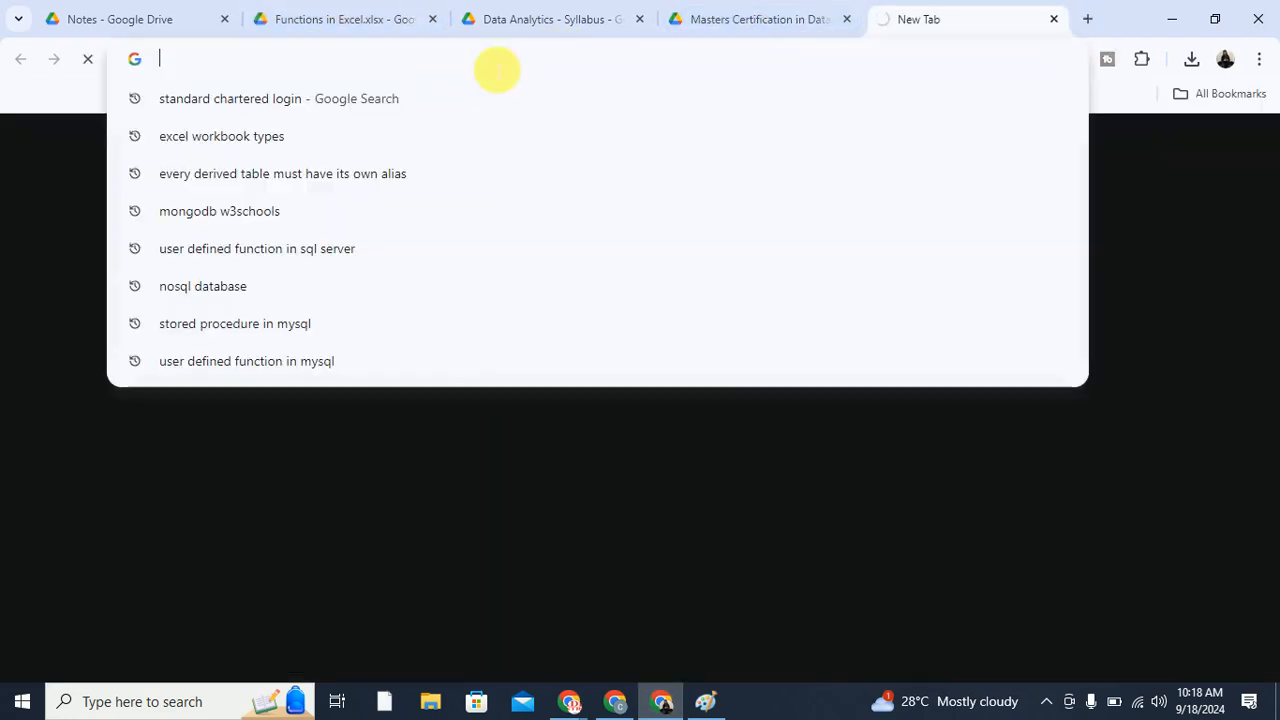
{"action": "type", "text": "funct"}
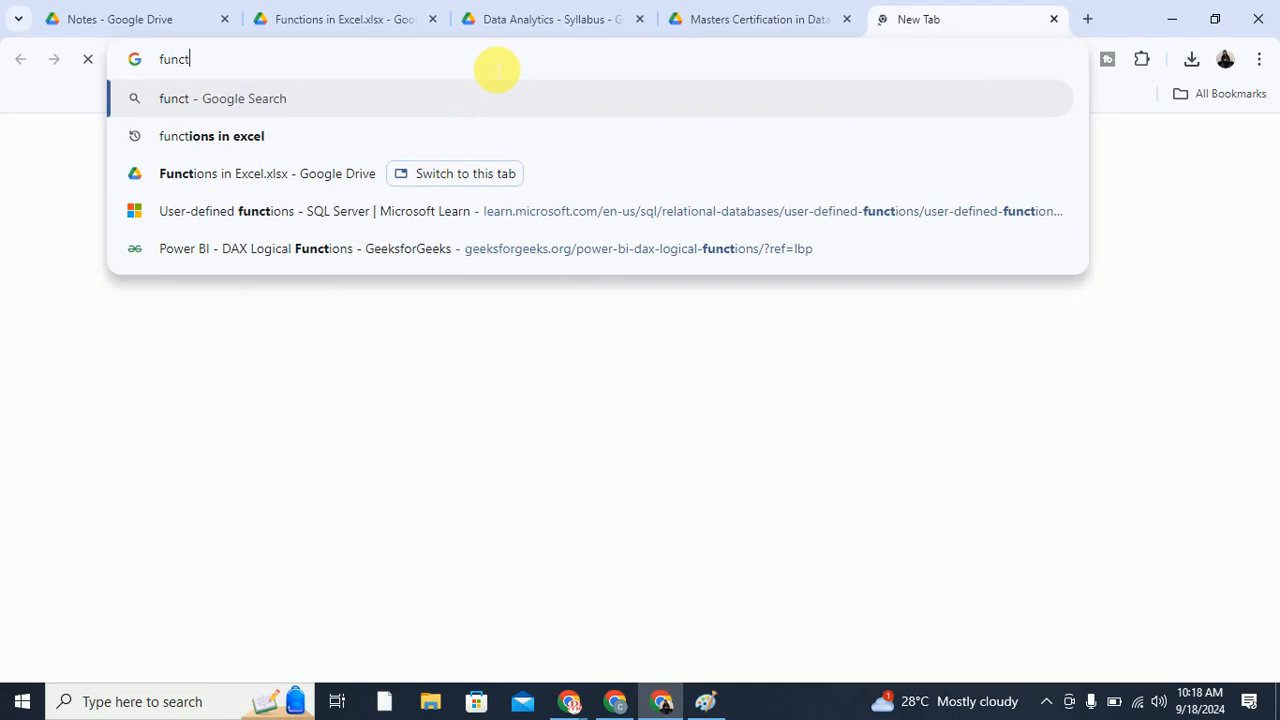
{"action": "type", "text": "iona in ex"}
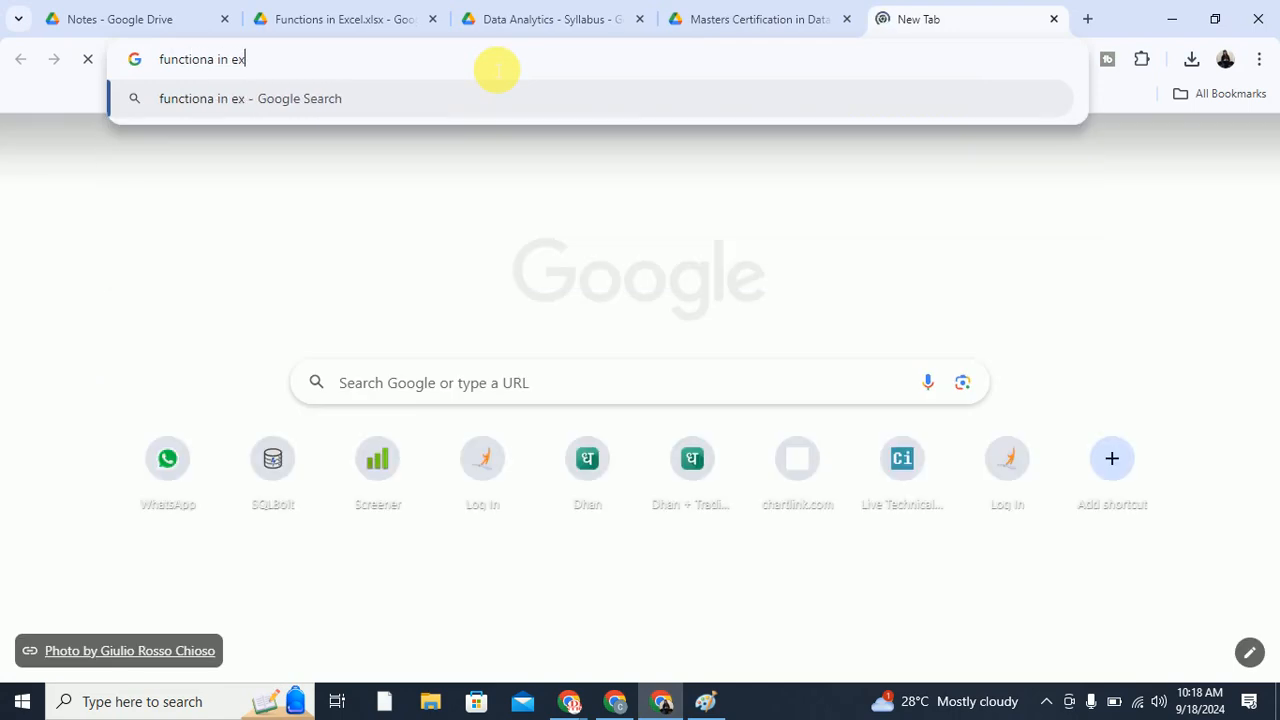
{"action": "type", "text": "cel"}
{"action": "key", "text": "Return"}
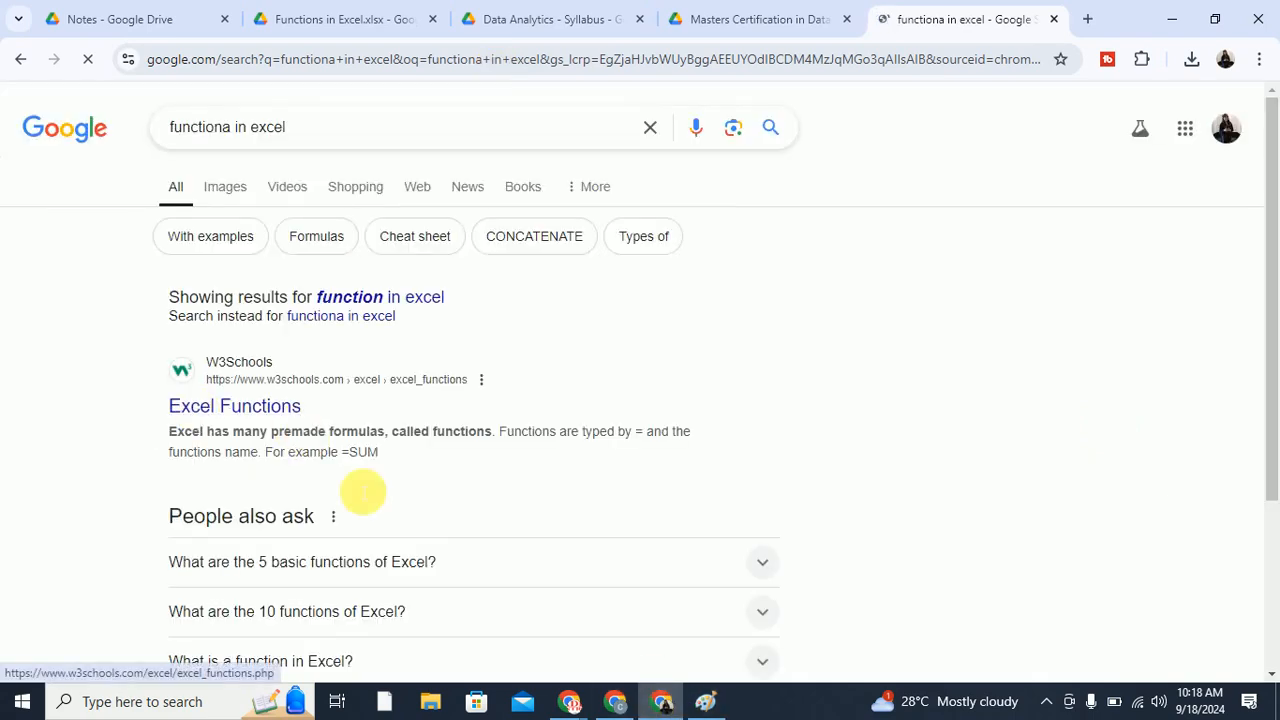
Open the Microsoft Support search result "Excel functions (by category)" and switch back to Paint
{"action": "scroll", "coordinate": [362, 490], "scroll_direction": "down", "scroll_amount": 4}
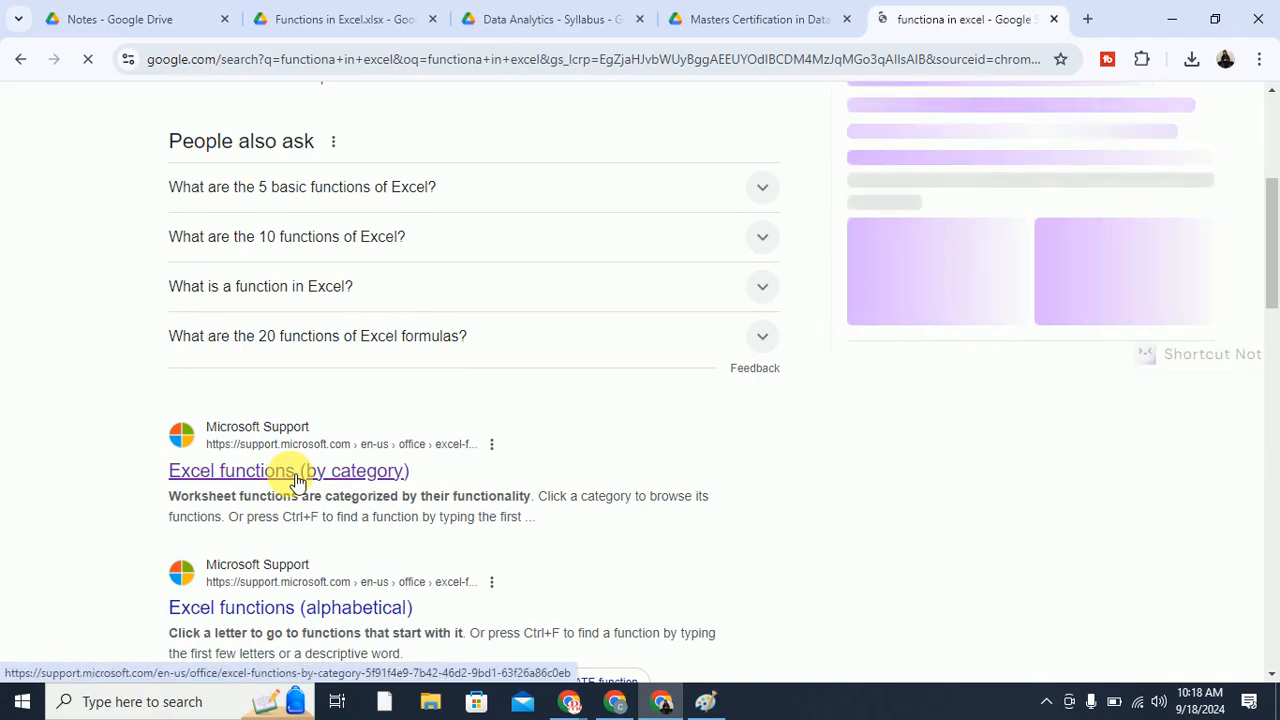
{"action": "left_click", "coordinate": [706, 702]}
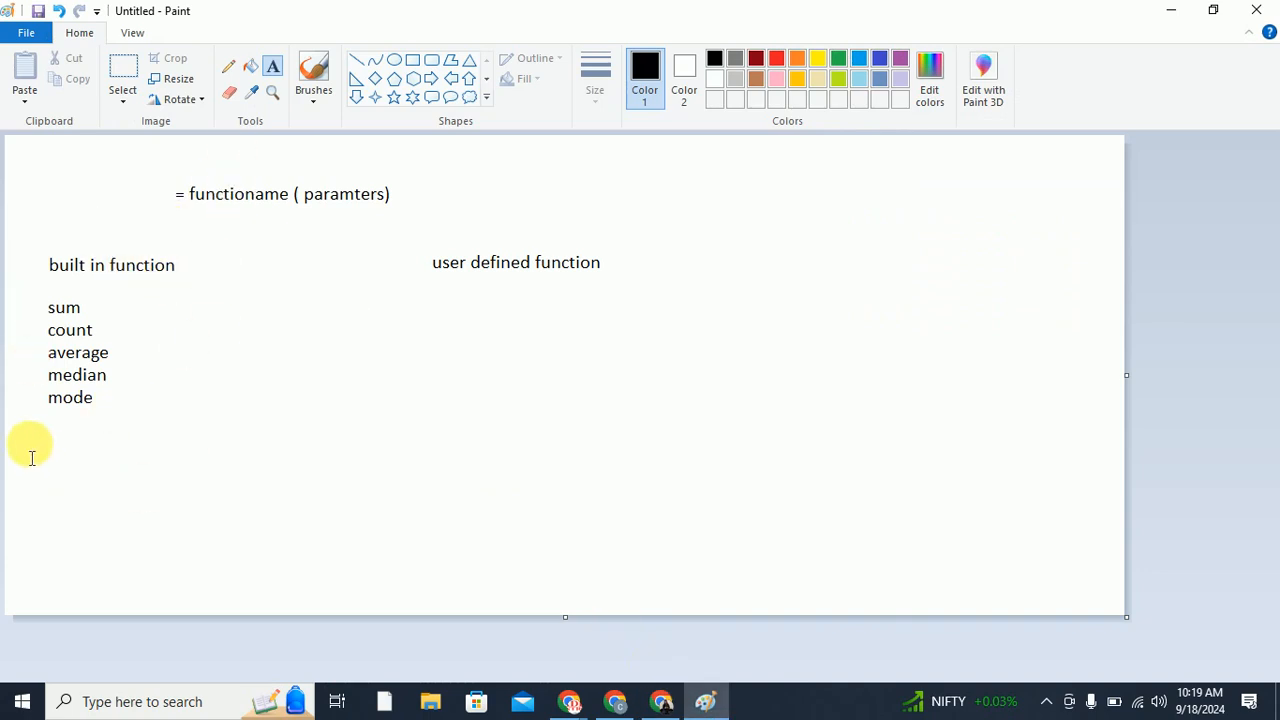
Add a text line below the built-in function list naming the function types numeric, string, date-time and logical
{"action": "left_click_drag", "start_coordinate": [30, 445], "coordinate": [436, 471]}
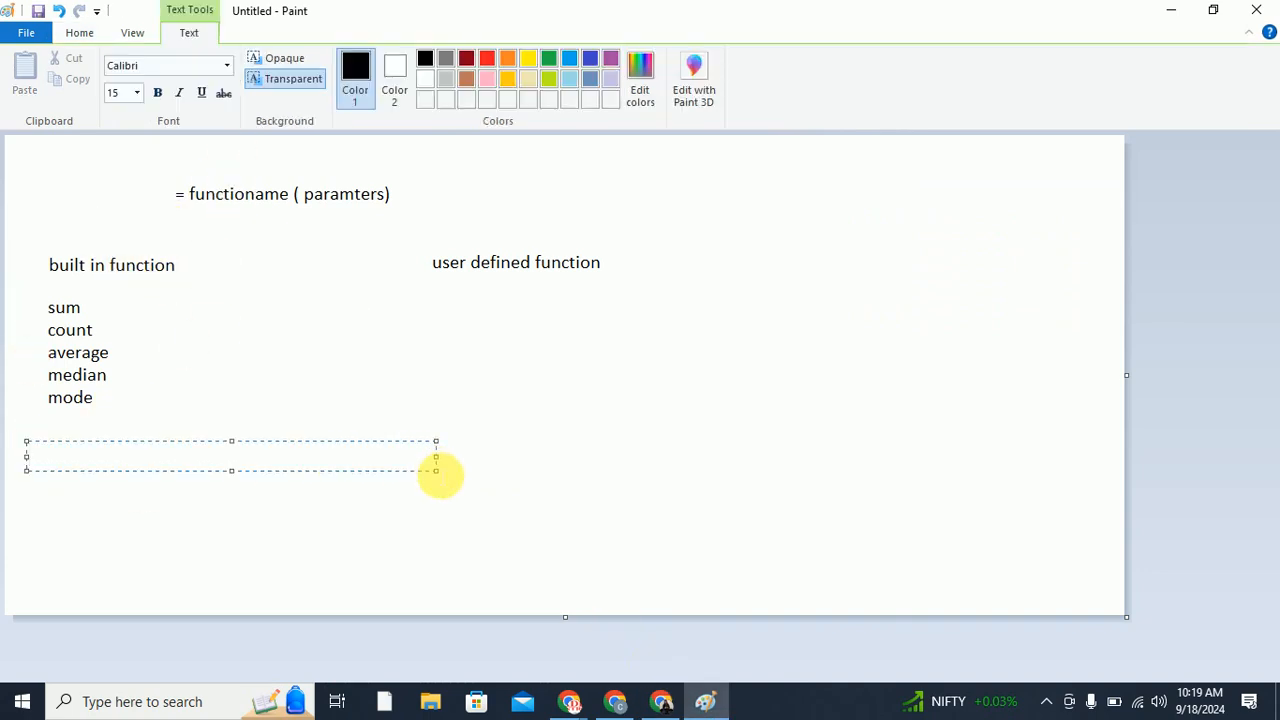
{"action": "type", "text": "numeric      string"}
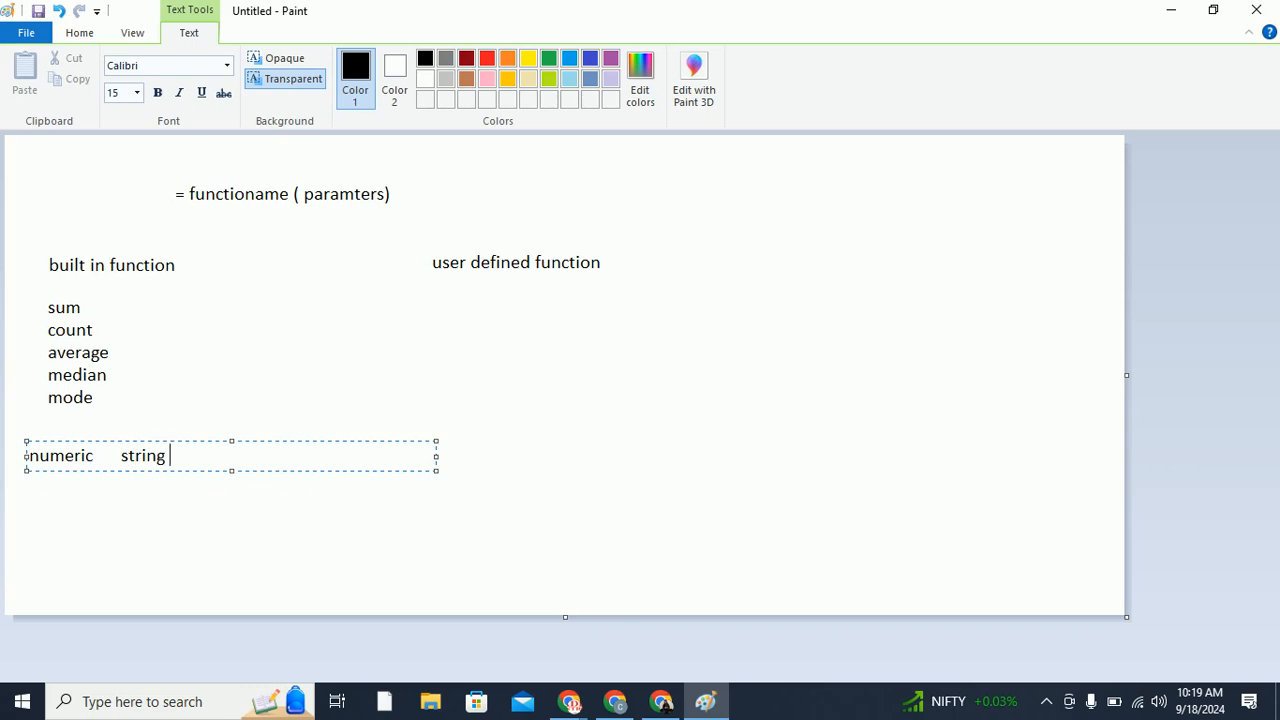
{"action": "type", "text": " v"}
{"action": "key", "text": "BackSpace"}
{"action": "type", "text": "date-time"}
{"action": "type", "text": "logicv"}
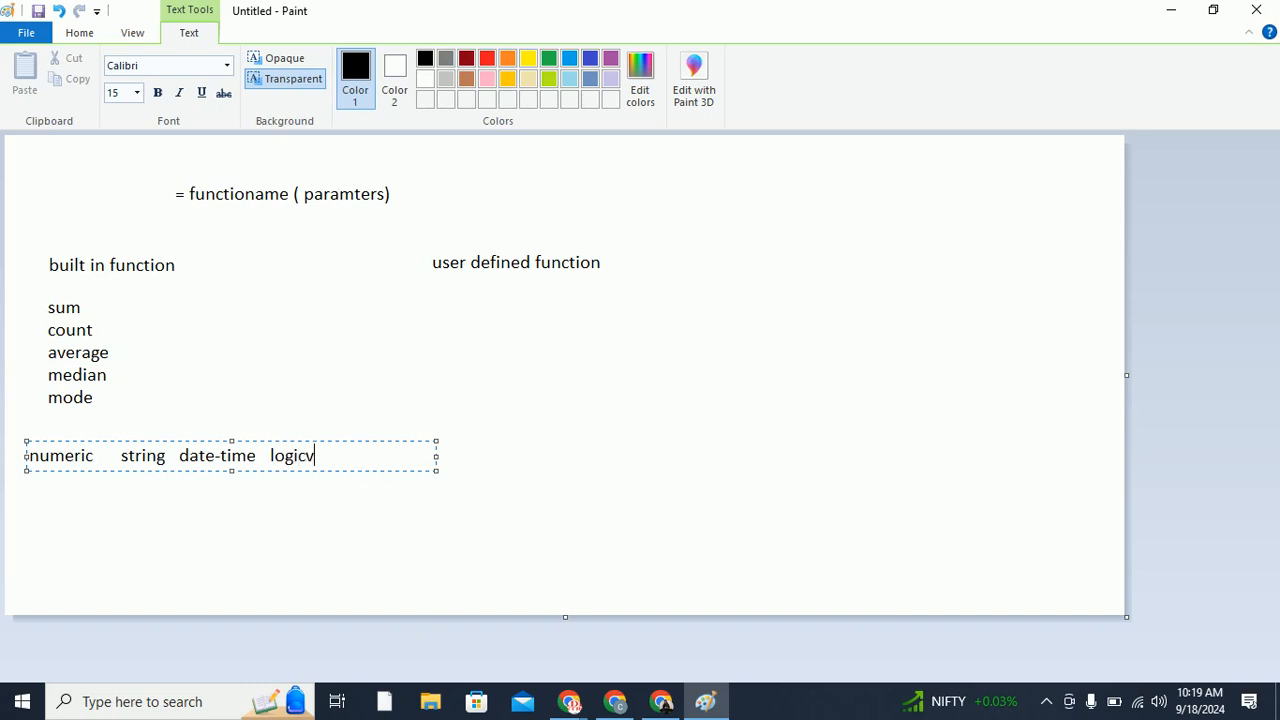
{"action": "type", "text": "a"}
{"action": "key", "text": "BackSpace"}
{"action": "key", "text": "BackSpace"}
{"action": "key", "text": "BackSpace"}
{"action": "type", "text": "cal"}
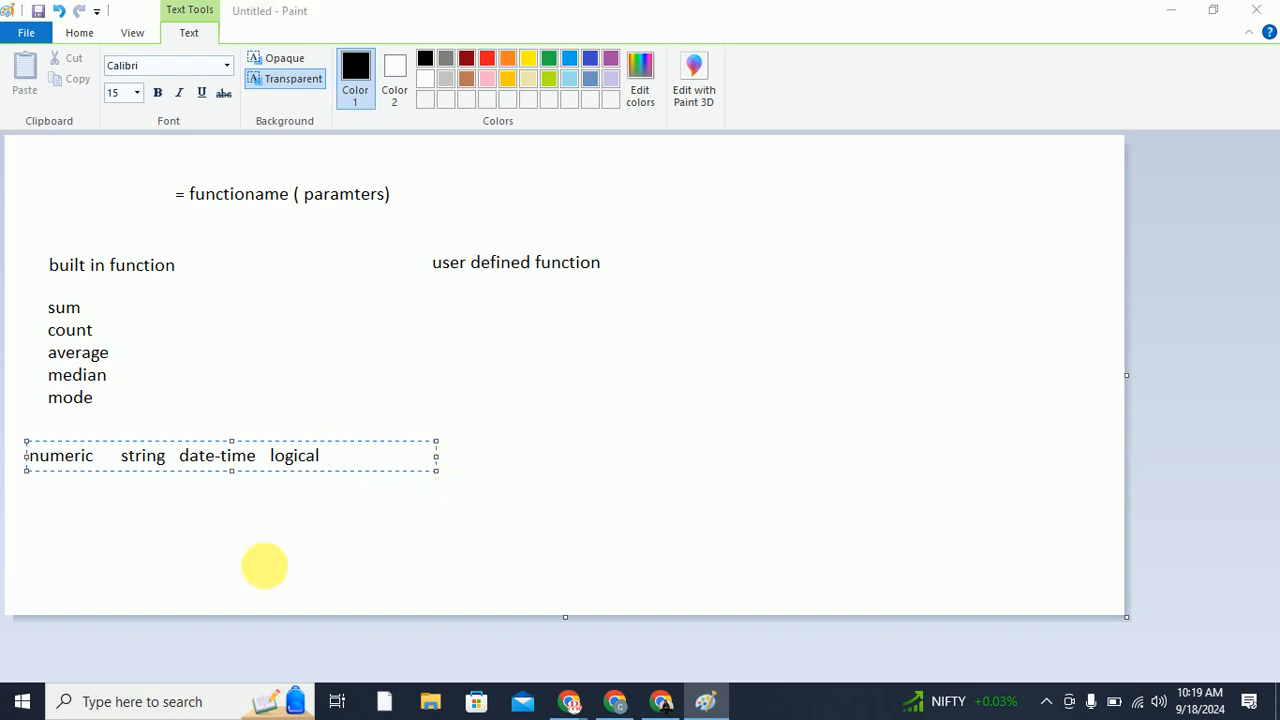
Switch to Chrome and review the function categories listed on the Microsoft Support page
{"action": "key", "text": "alt+Tab"}
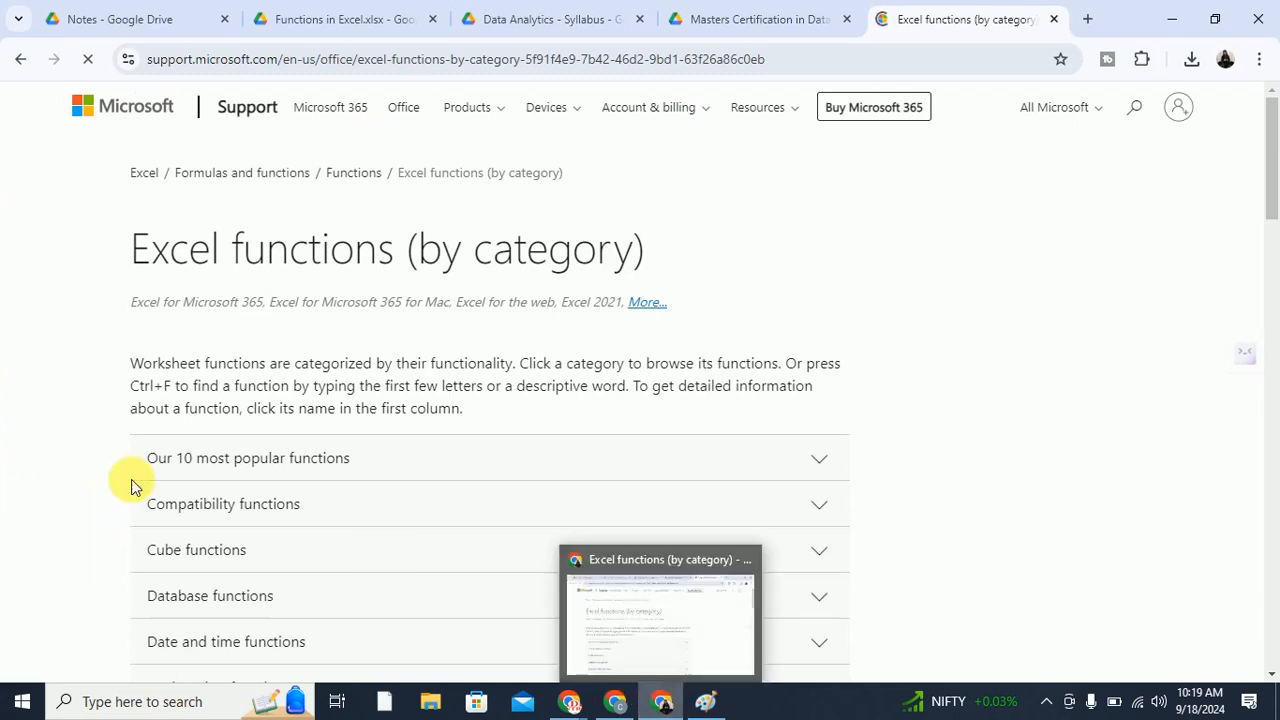
{"action": "scroll", "coordinate": [683, 320], "scroll_direction": "down", "scroll_amount": 3}
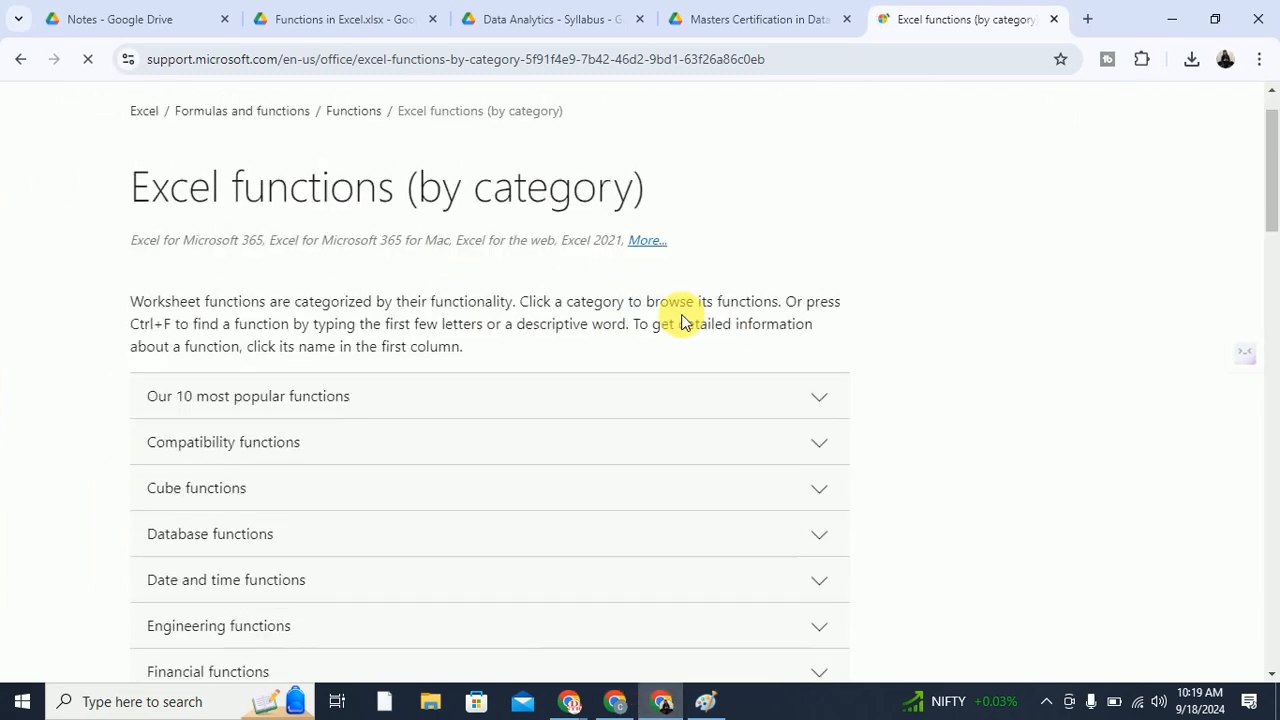
{"action": "scroll", "coordinate": [681, 318], "scroll_direction": "down", "scroll_amount": 3}
{"action": "scroll", "coordinate": [680, 317], "scroll_direction": "up", "scroll_amount": 3}
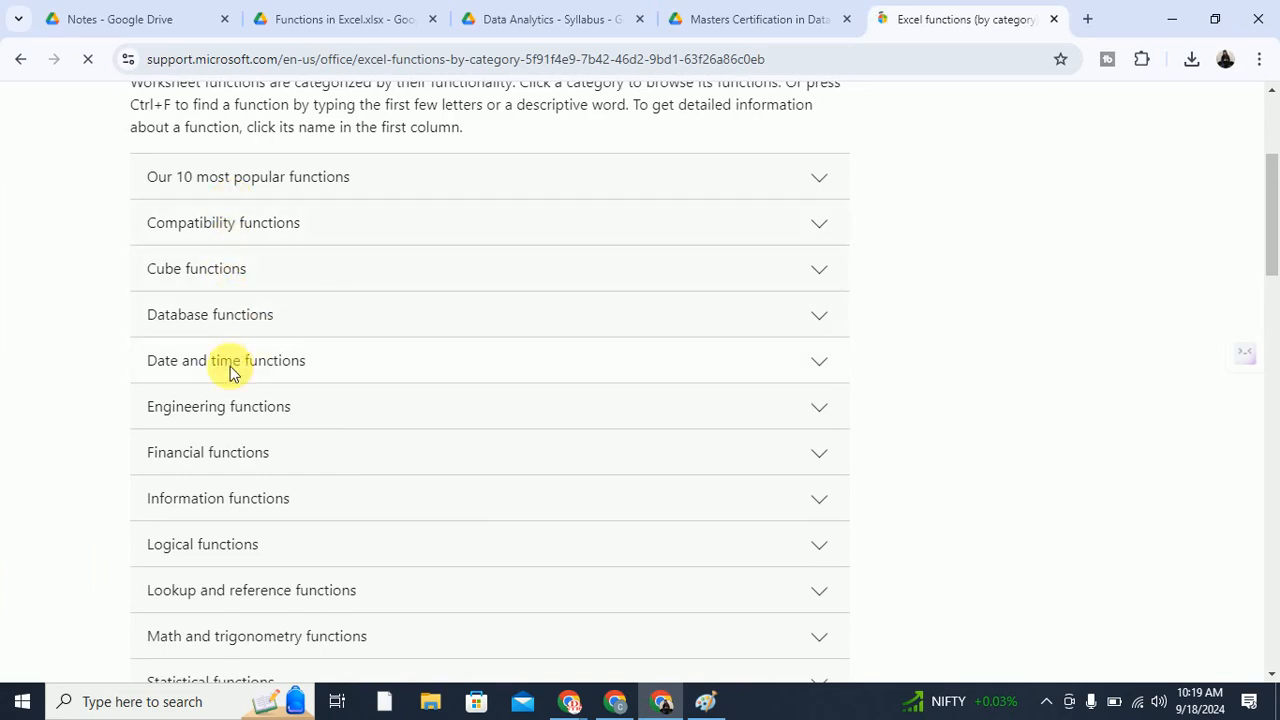
{"action": "scroll", "coordinate": [314, 408], "scroll_direction": "down", "scroll_amount": 1}
Switch to Paint, add "database" to the end of the function types line and commit the text
{"action": "key", "text": "alt+Tab"}
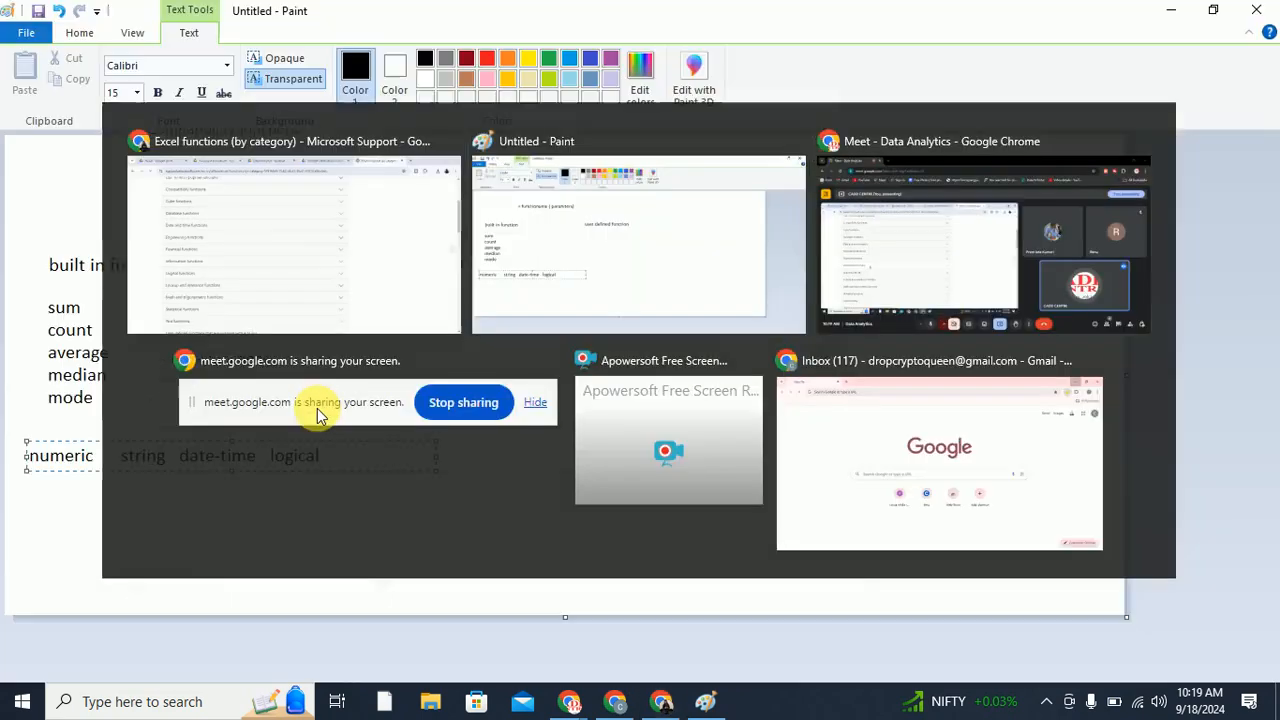
{"action": "type", "text": "dta"}
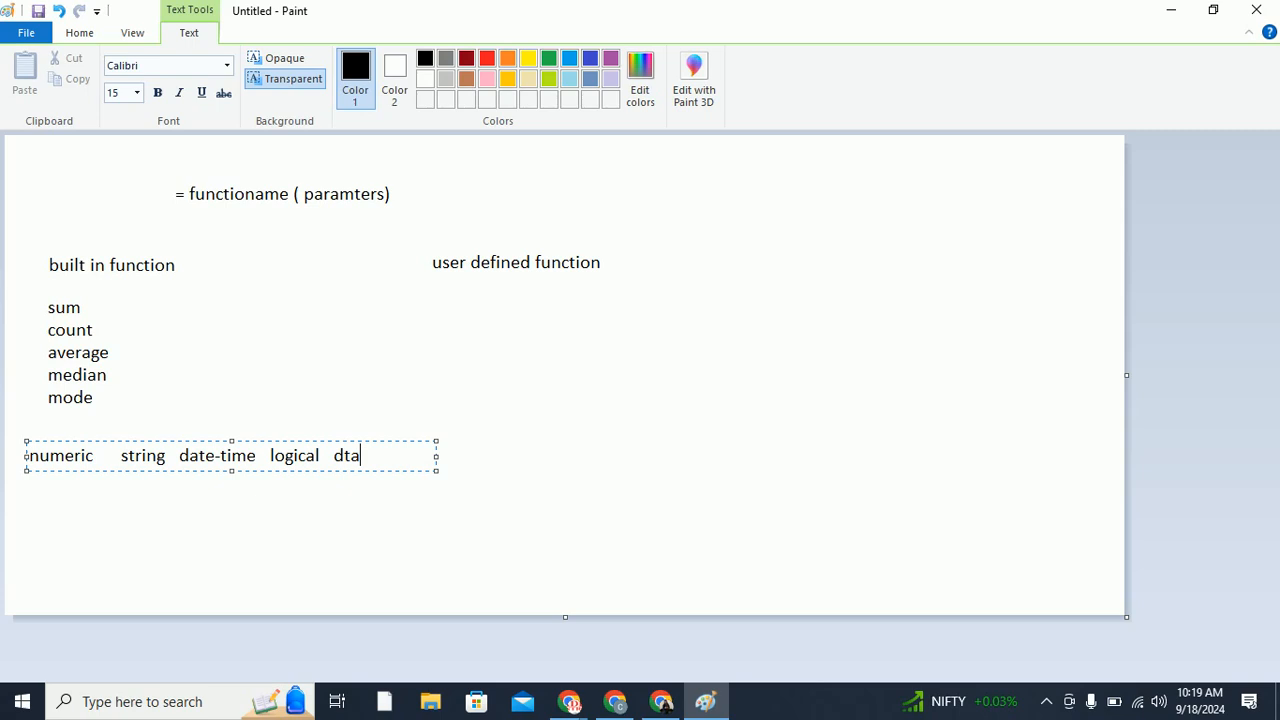
{"action": "key", "text": "BackSpace"}
{"action": "key", "text": "BackSpace"}
{"action": "type", "text": "atabase"}
{"action": "left_click", "coordinate": [430, 703]}
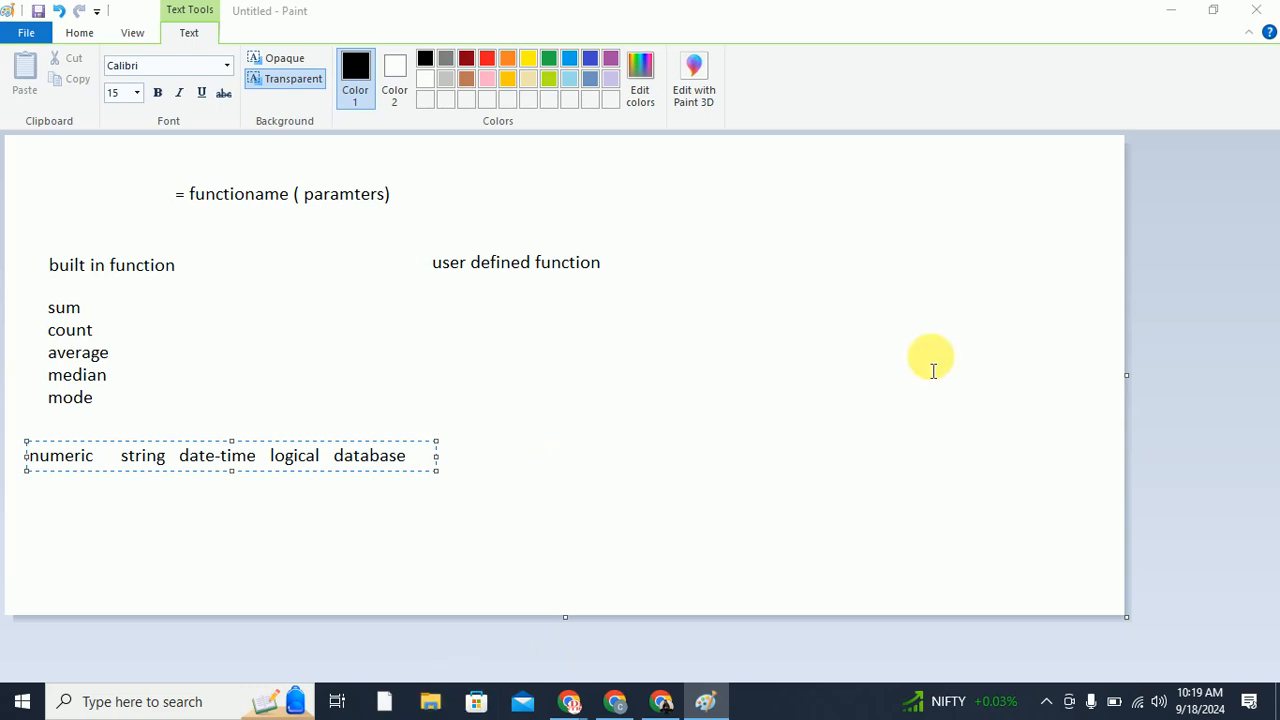
{"action": "left_click", "coordinate": [802, 476]}
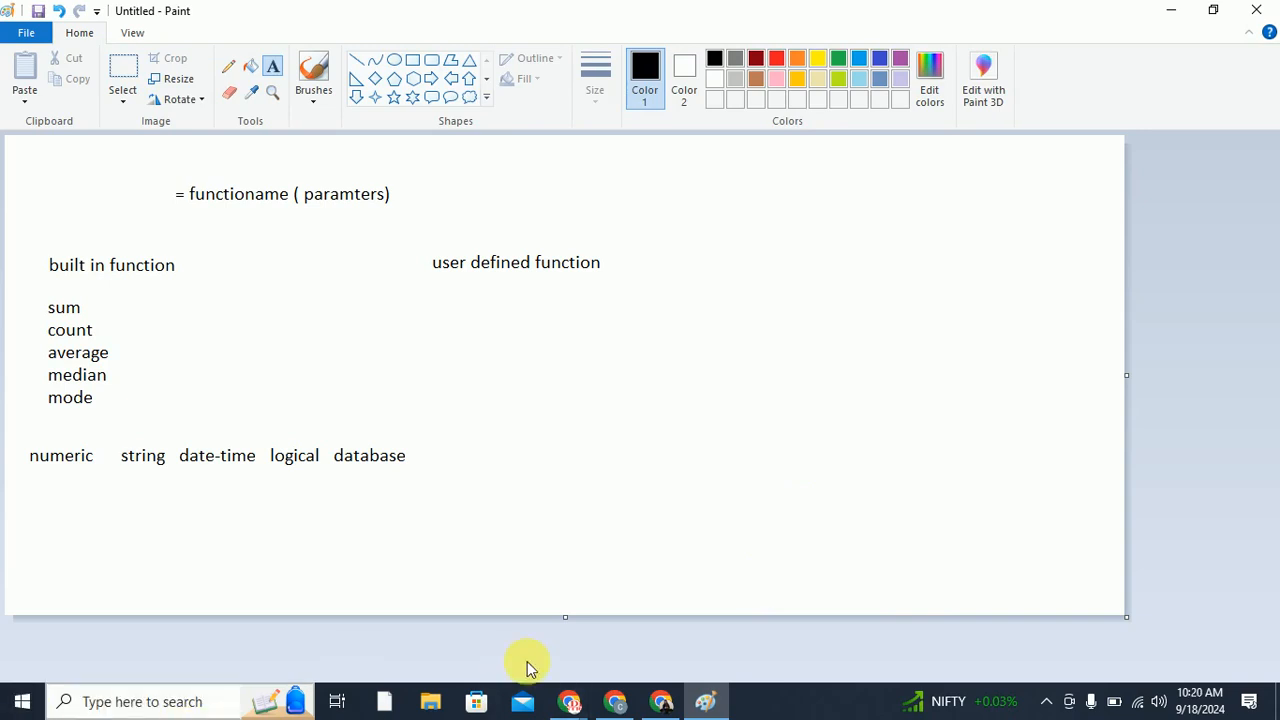
Close the extra File Explorer windows and open the workbook Functions in Excel (2) from the Downloads folder
{"action": "left_click", "coordinate": [430, 712]}
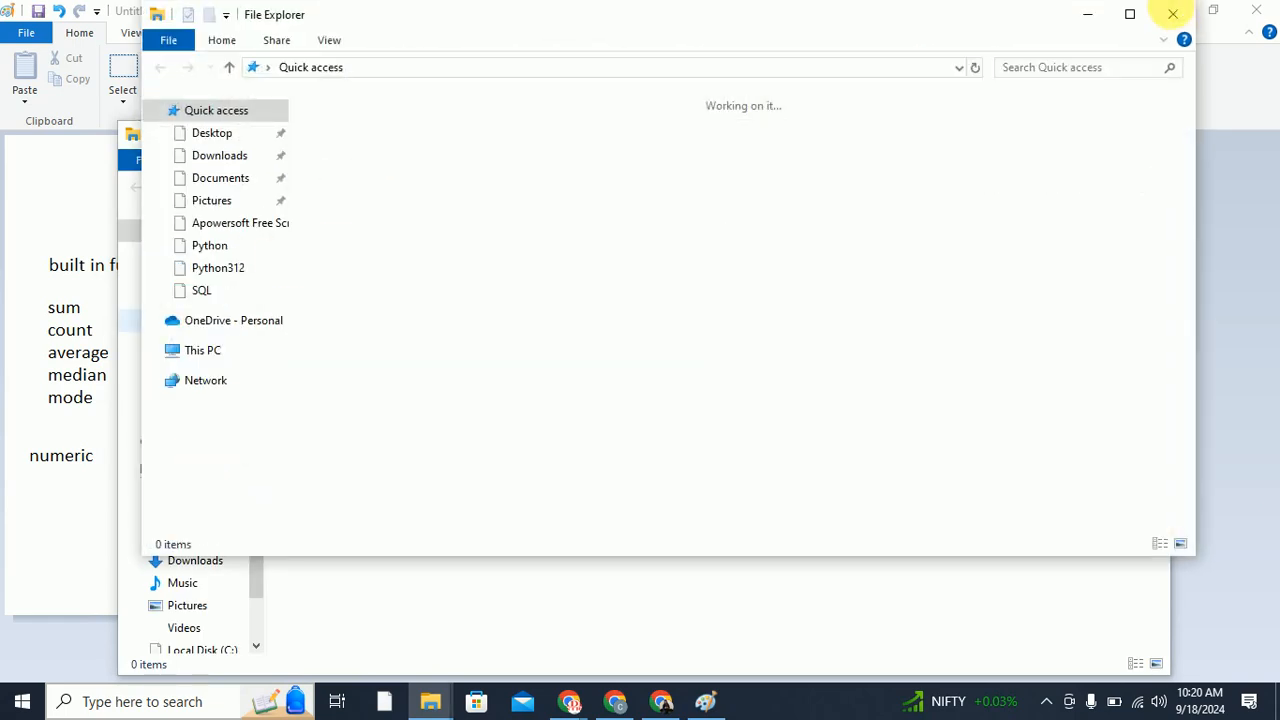
{"action": "left_click", "coordinate": [1169, 15]}
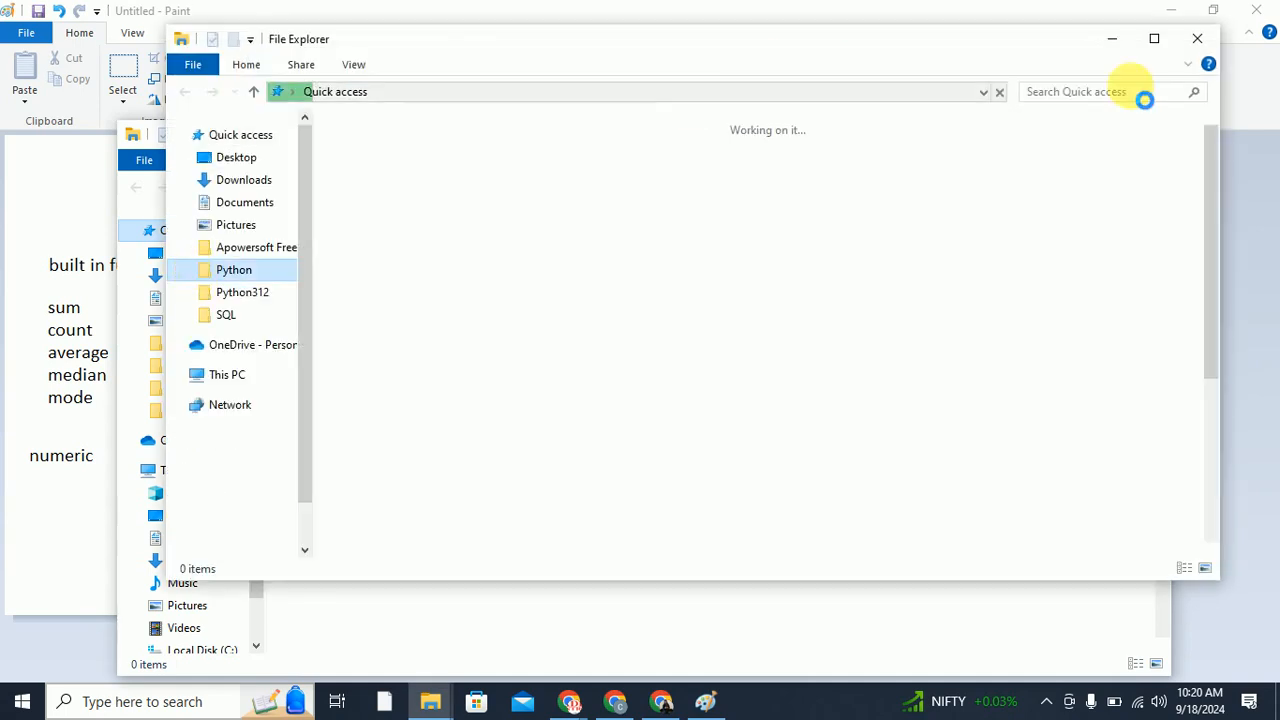
{"action": "left_click", "coordinate": [1199, 38]}
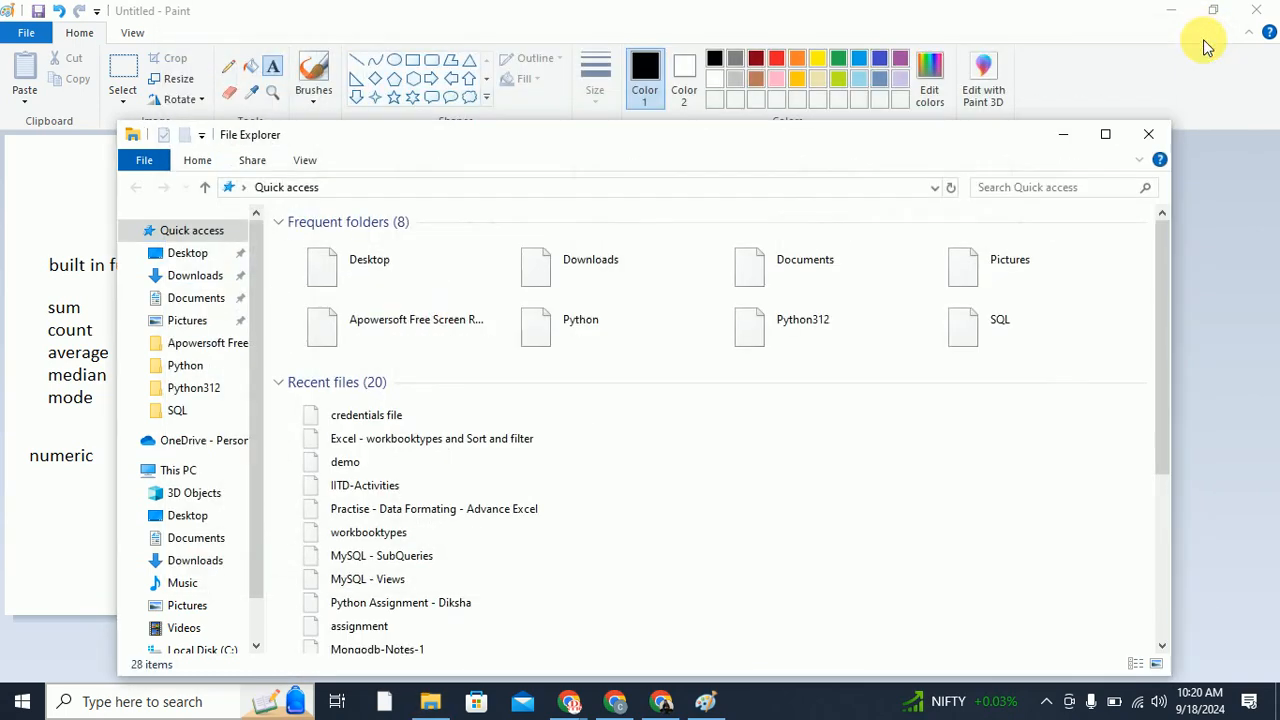
{"action": "left_click", "coordinate": [200, 277]}
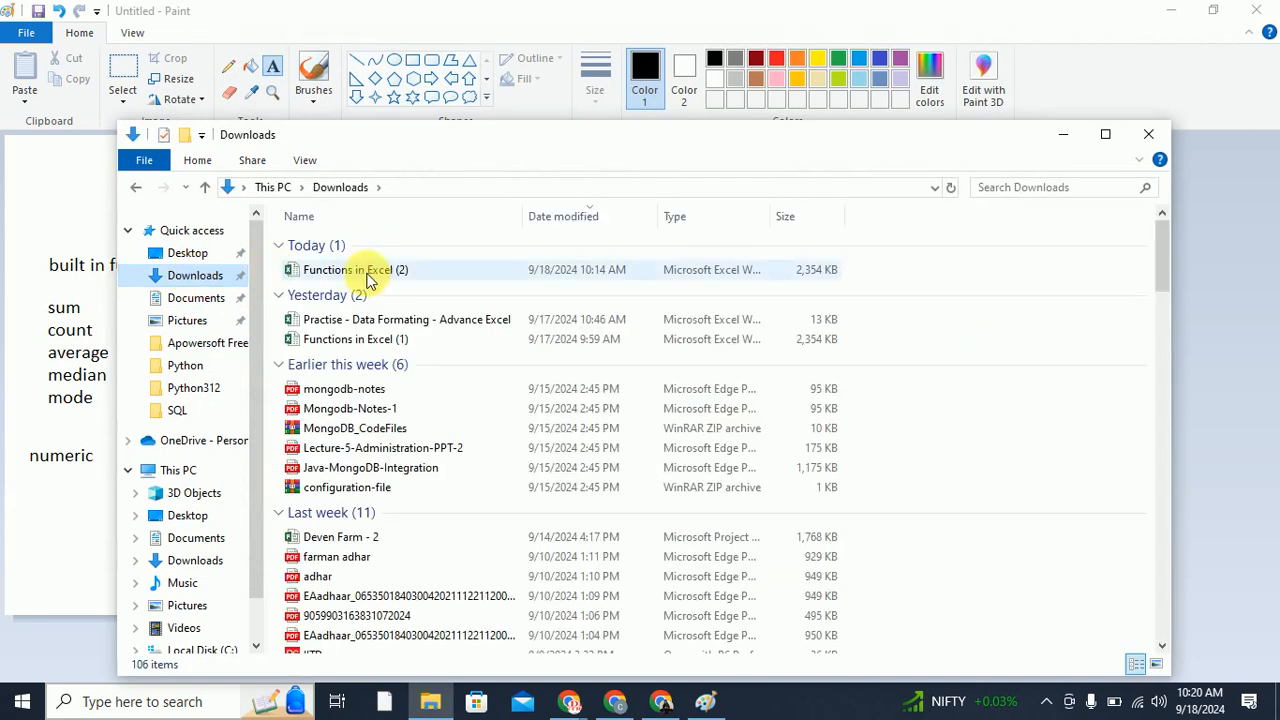
{"action": "double_click", "coordinate": [370, 272]}
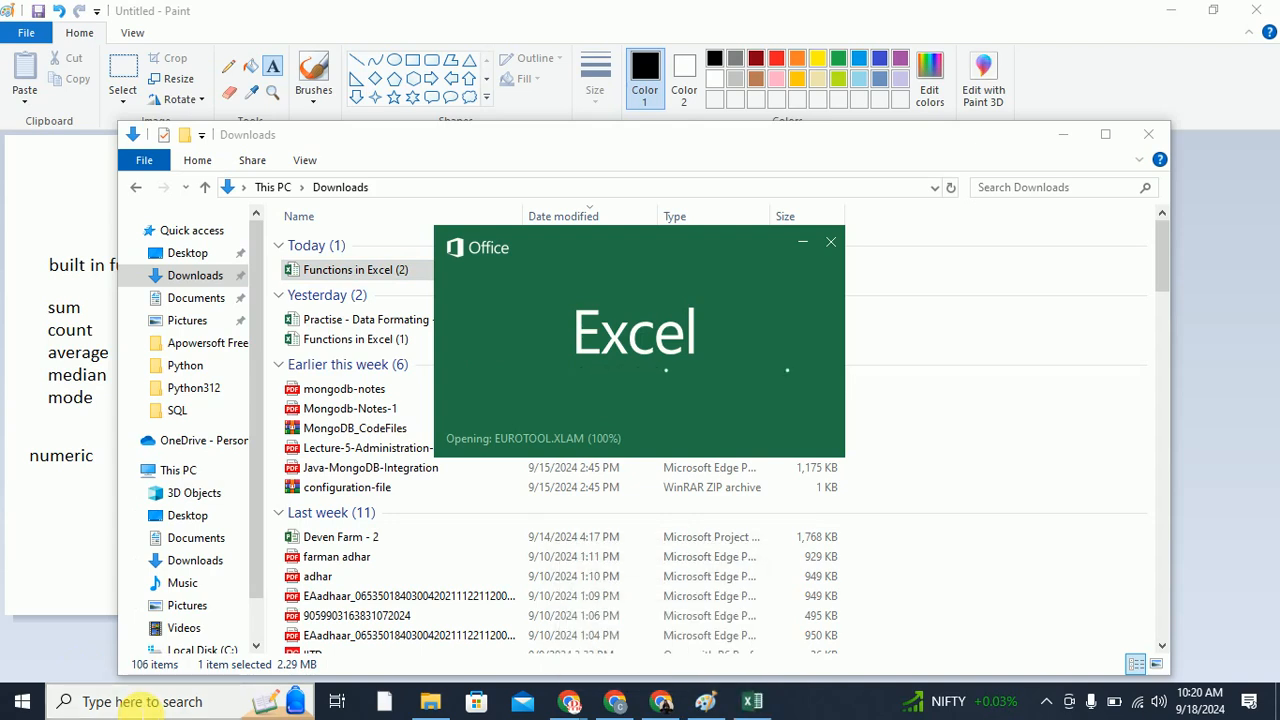
Try to launch Excel through a Windows search for "excel" and close the Settings window
{"action": "left_click", "coordinate": [140, 702]}
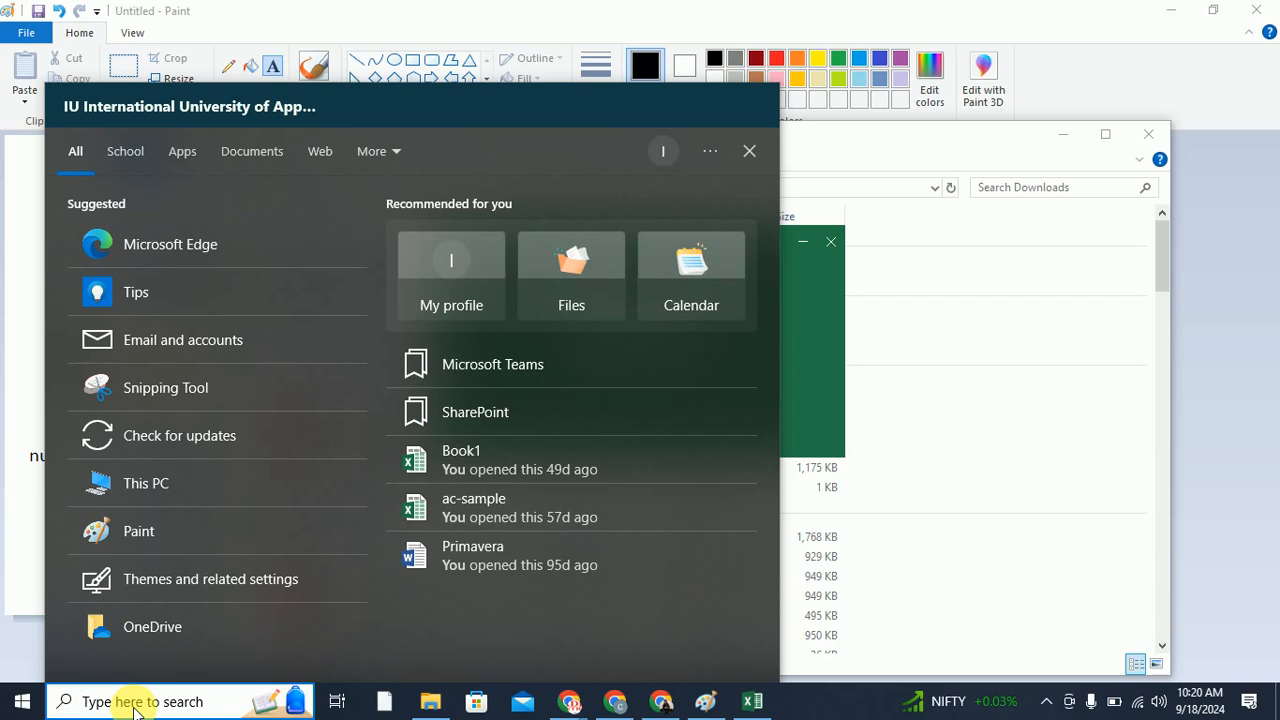
{"action": "type", "text": "e"}
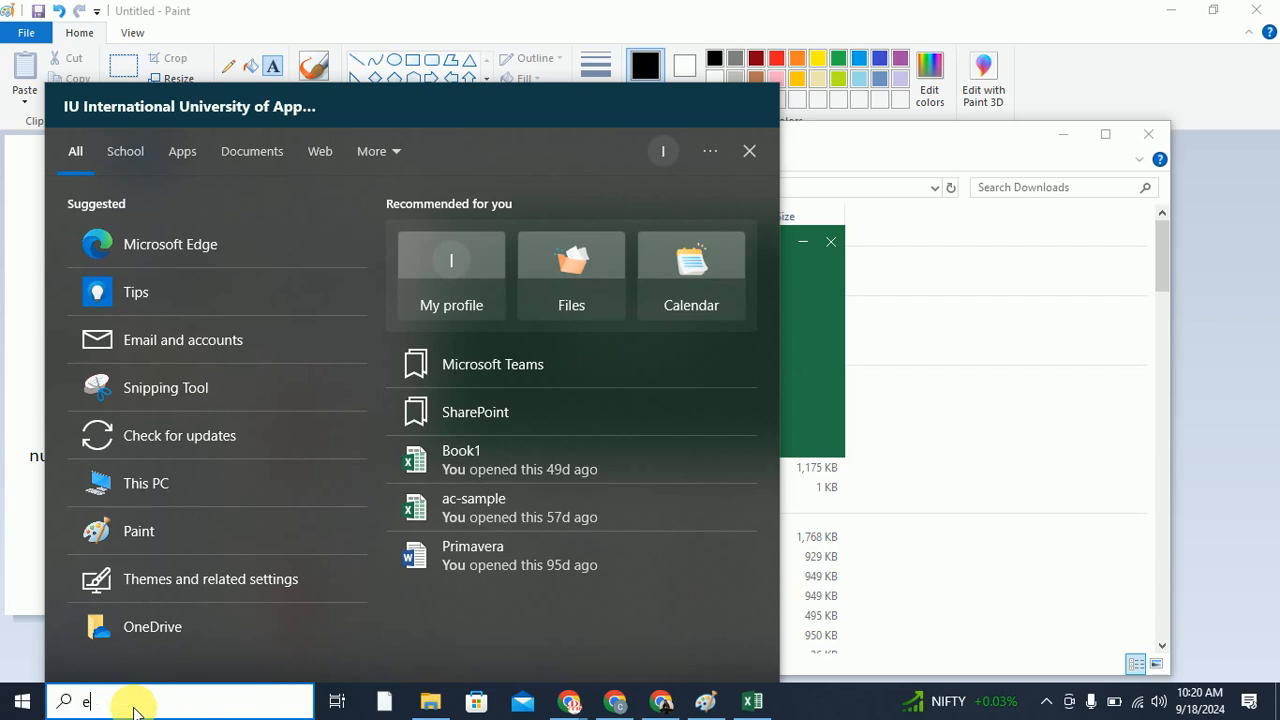
{"action": "type", "text": "xcel"}
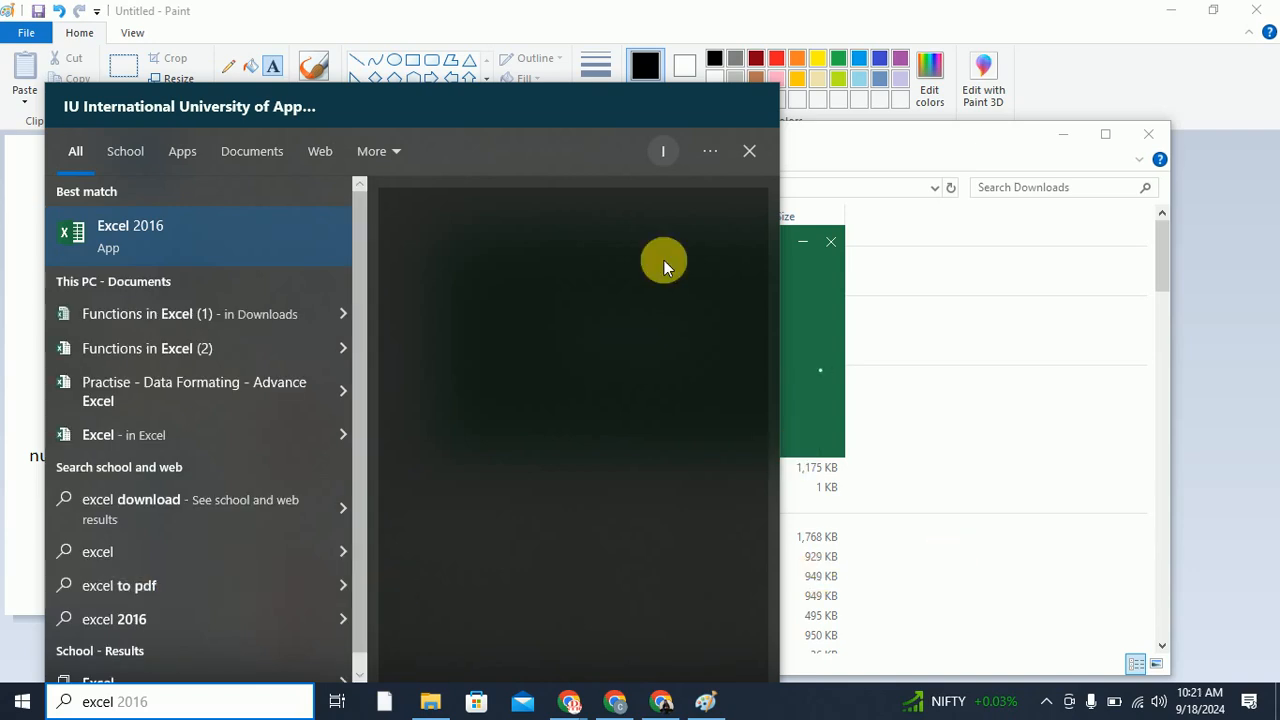
{"action": "key", "text": "Return"}
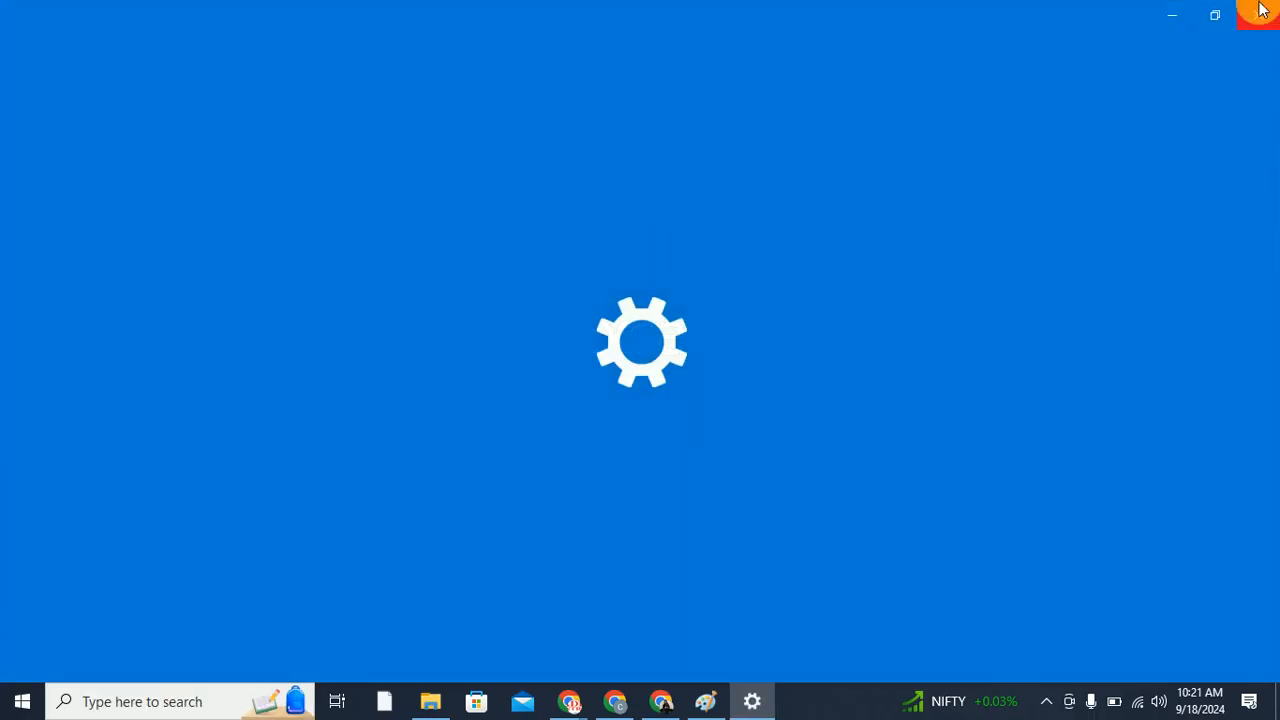
{"action": "left_click", "coordinate": [1260, 12]}
Open the Functions in Excel (2) workbook again and bring Excel to the front
{"action": "double_click", "coordinate": [851, 257]}
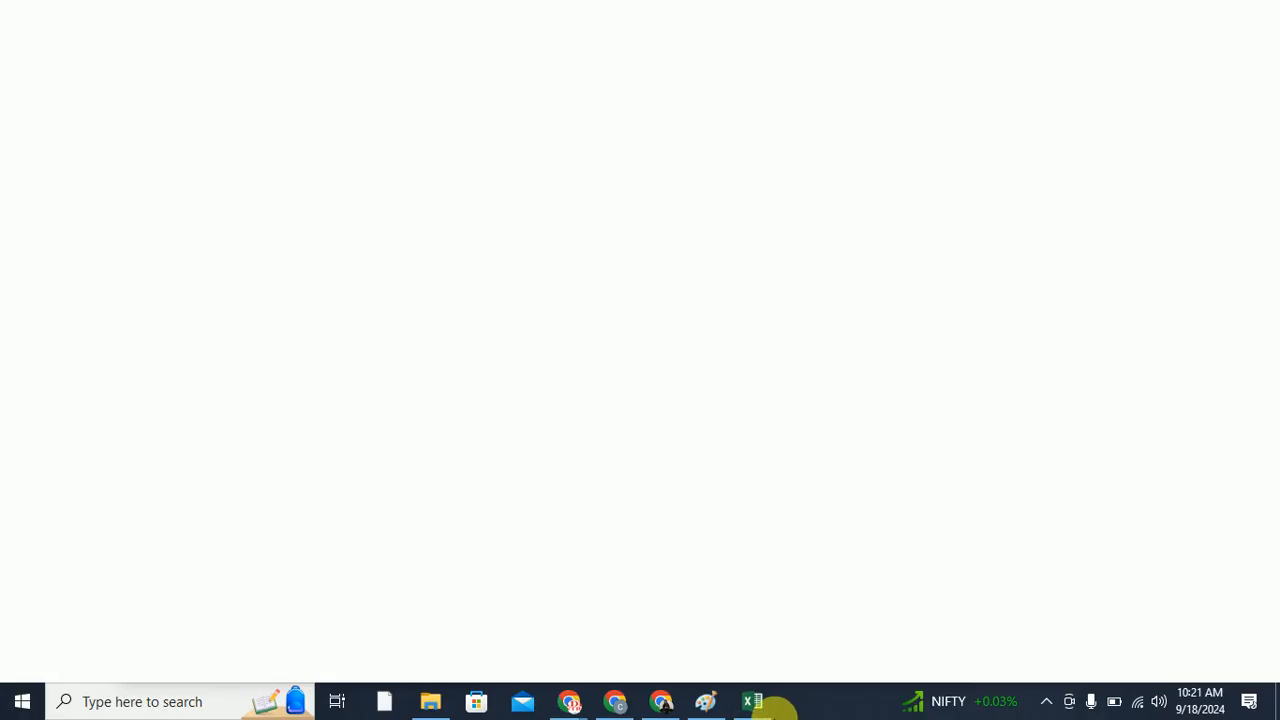
{"action": "mouse_move", "coordinate": [757, 705]}
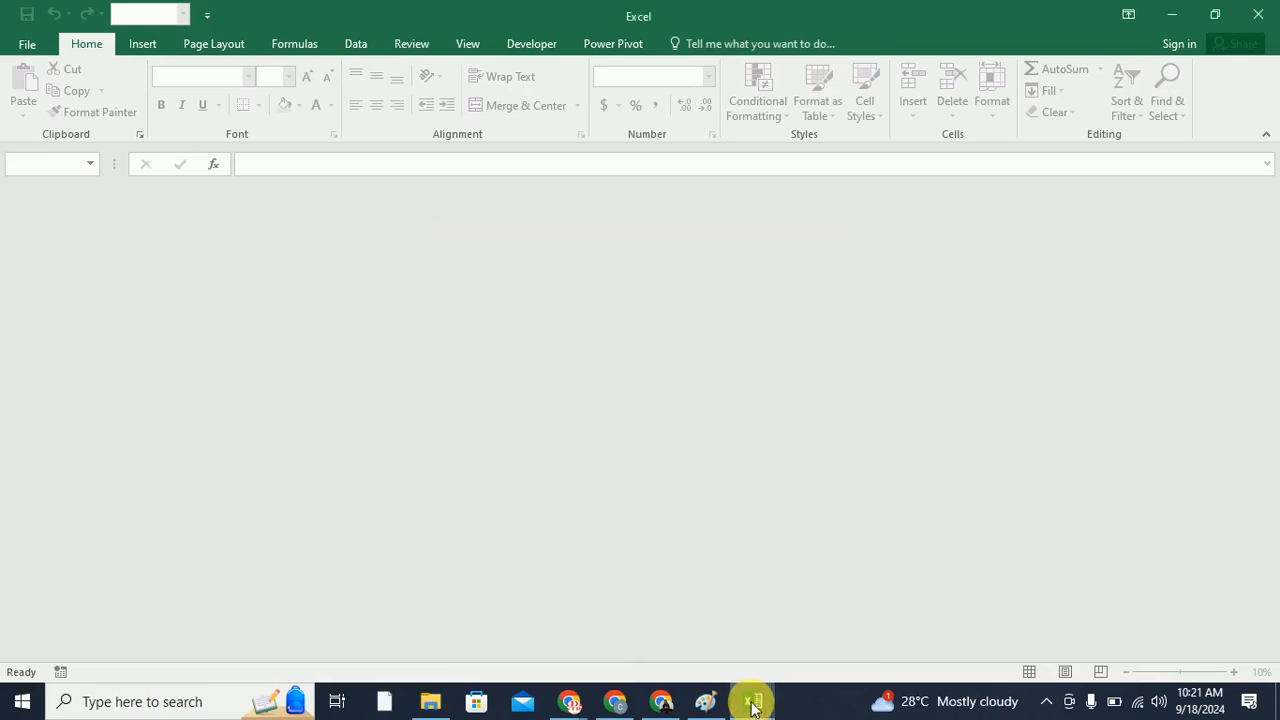
{"action": "left_click", "coordinate": [753, 705]}
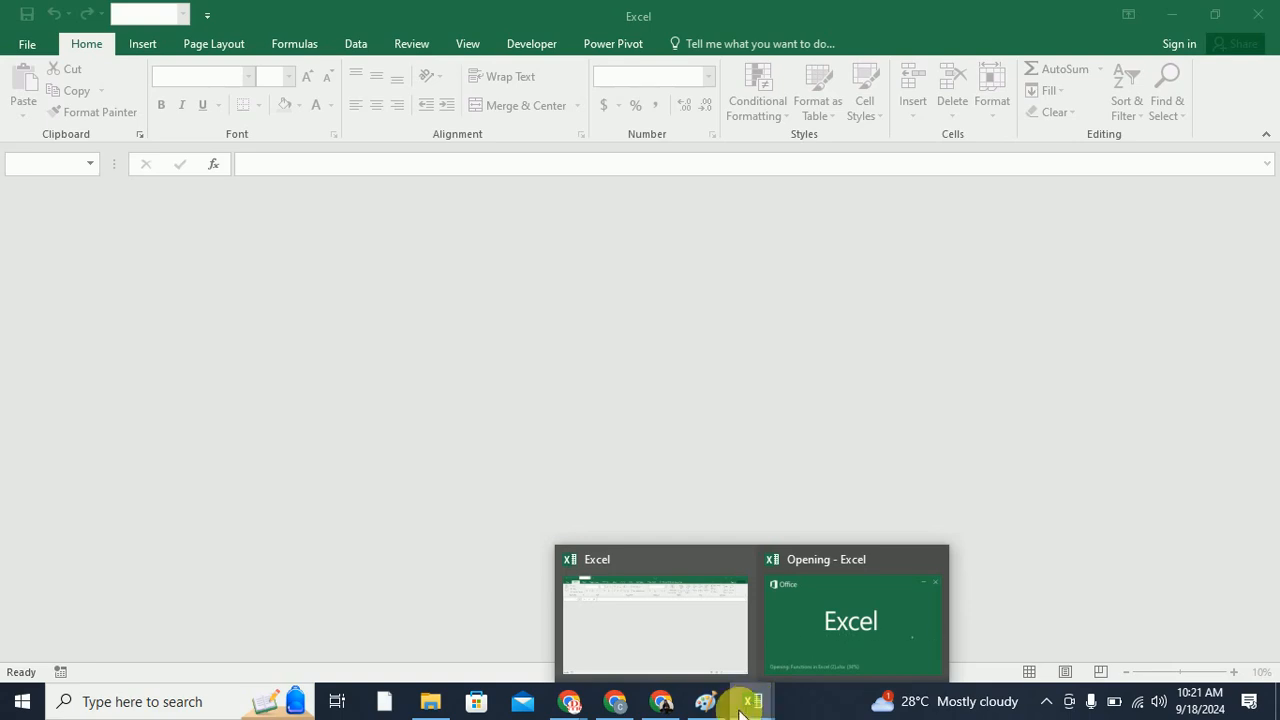
Switch to Chrome, open Functions in Excel.xlsx from the Drive Notes folder and keep waiting for the unresponsive page
{"action": "left_click", "coordinate": [661, 705]}
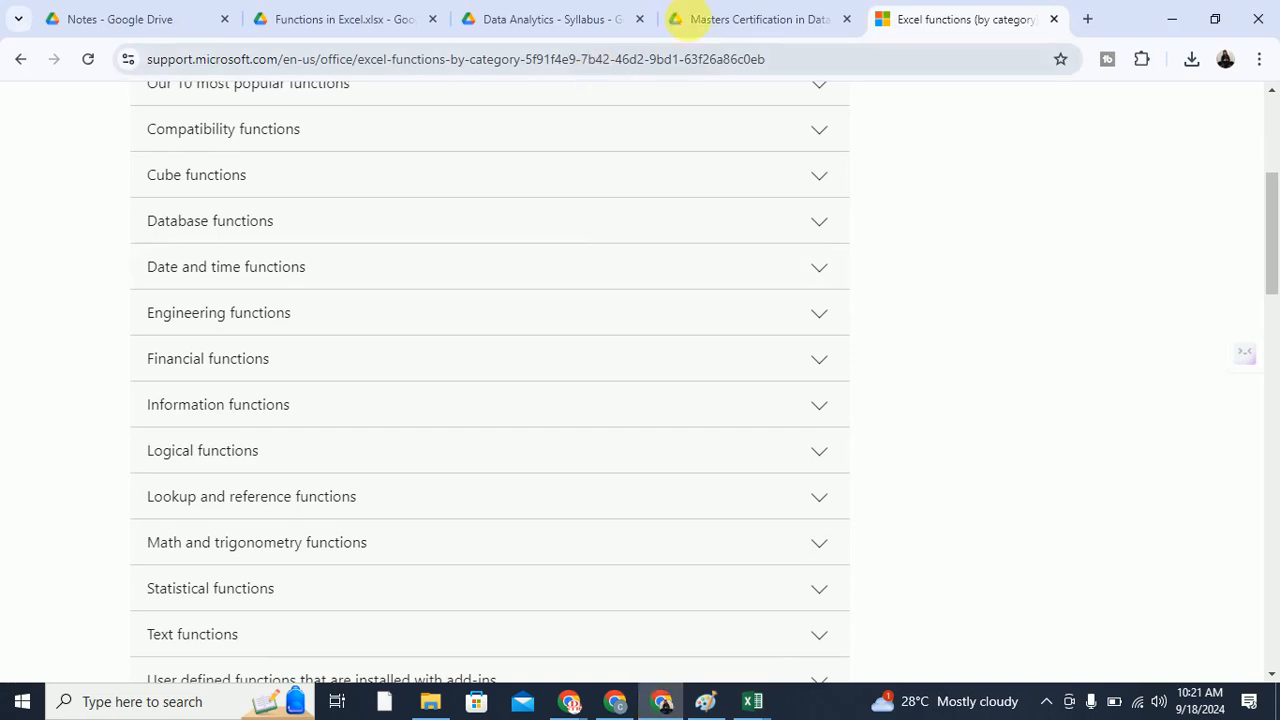
{"action": "left_click", "coordinate": [157, 12]}
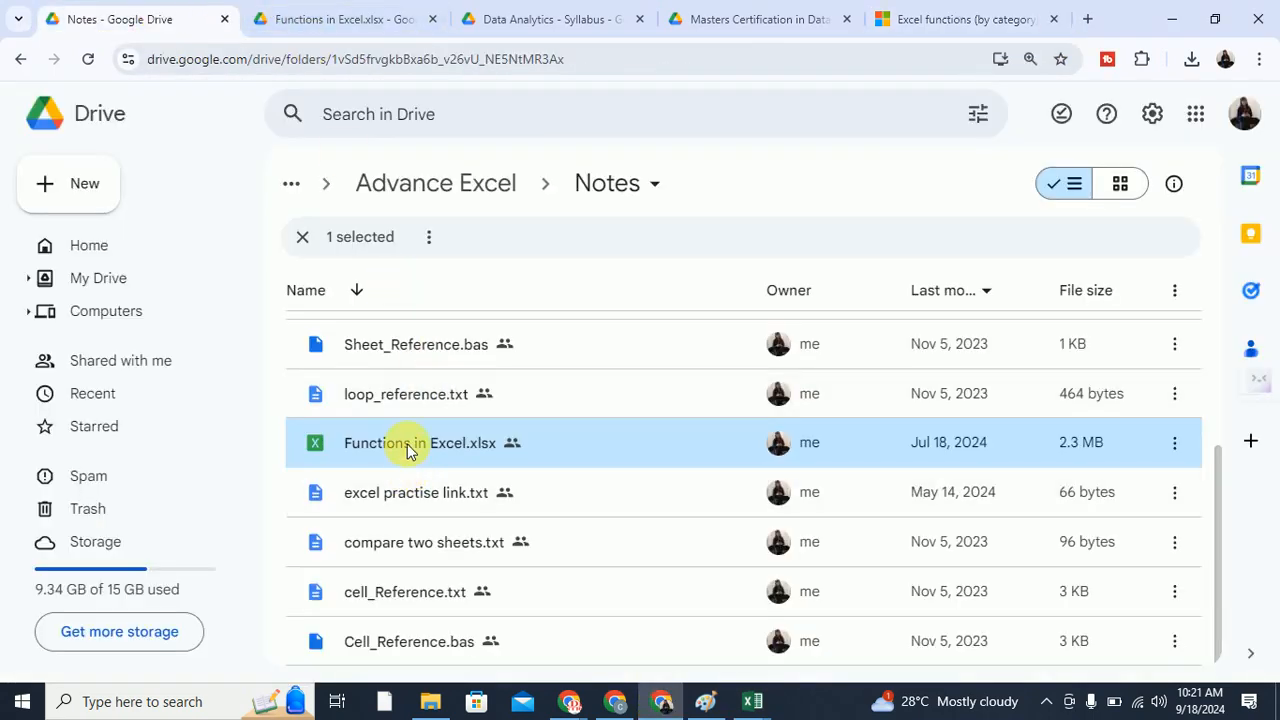
{"action": "double_click", "coordinate": [407, 446]}
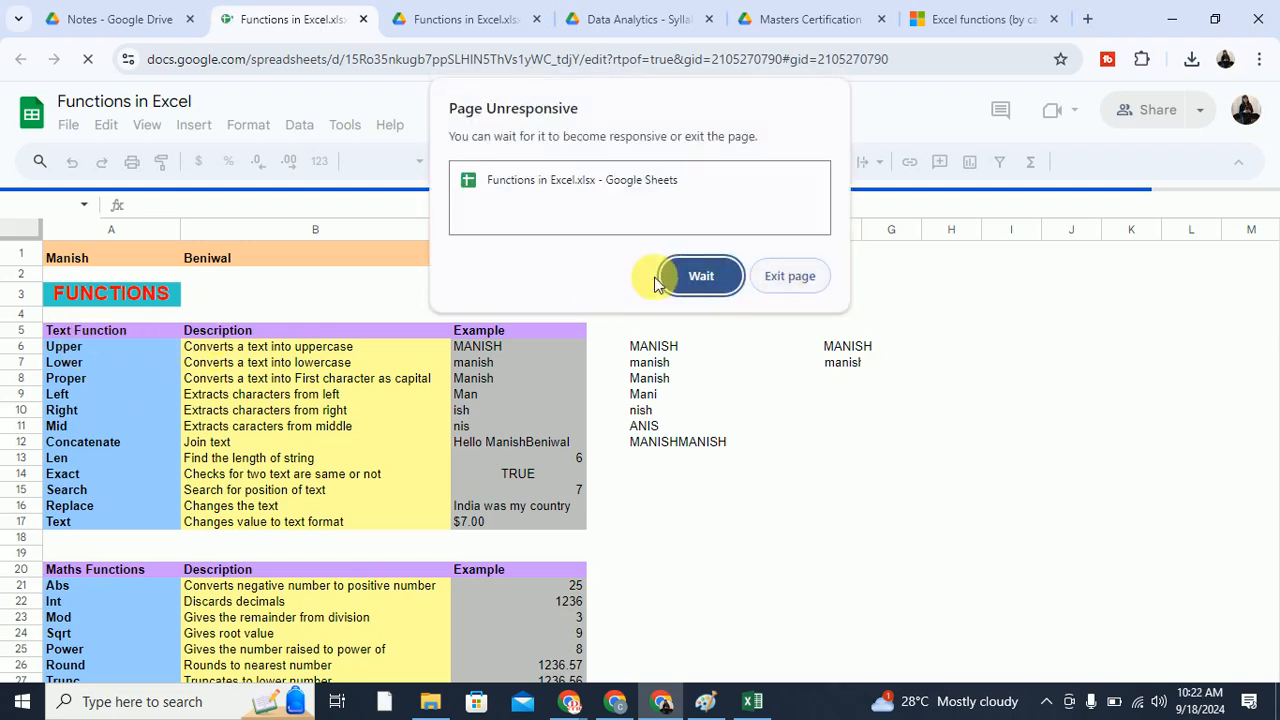
{"action": "left_click", "coordinate": [706, 283]}
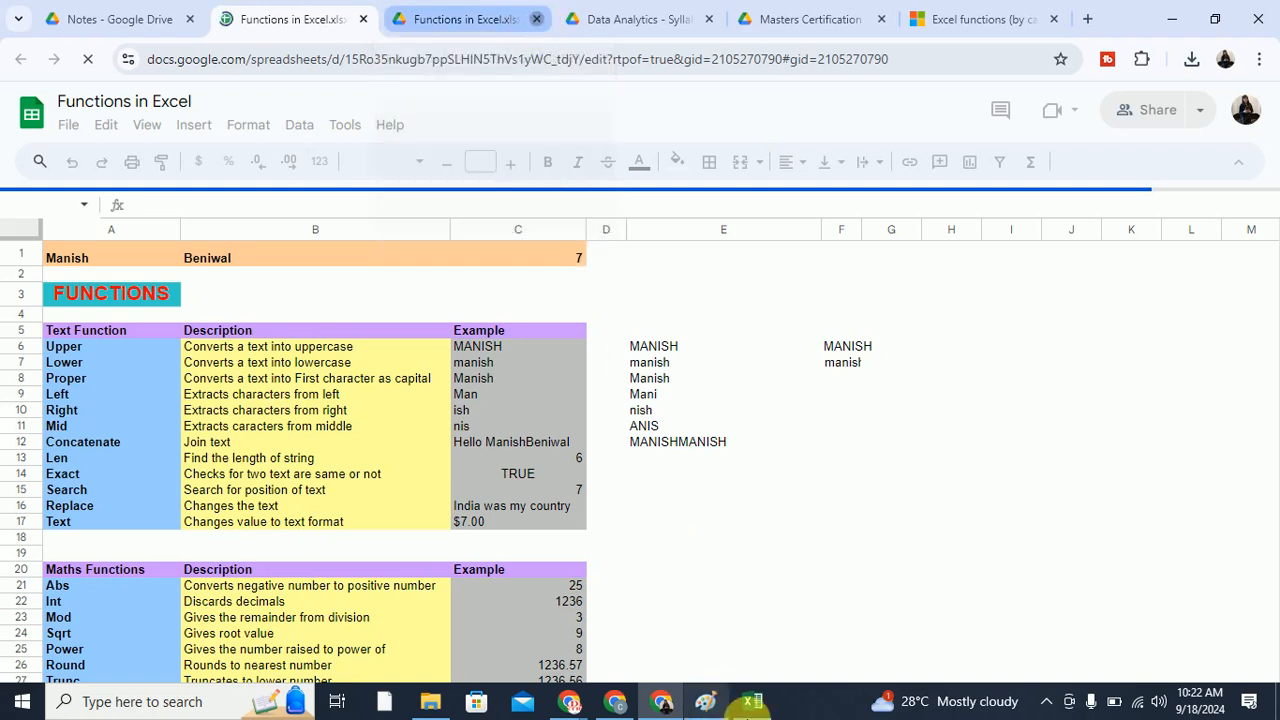
Switch to Excel and enable editing for the protected Functions in Excel (2) workbook
{"action": "left_click", "coordinate": [752, 701]}
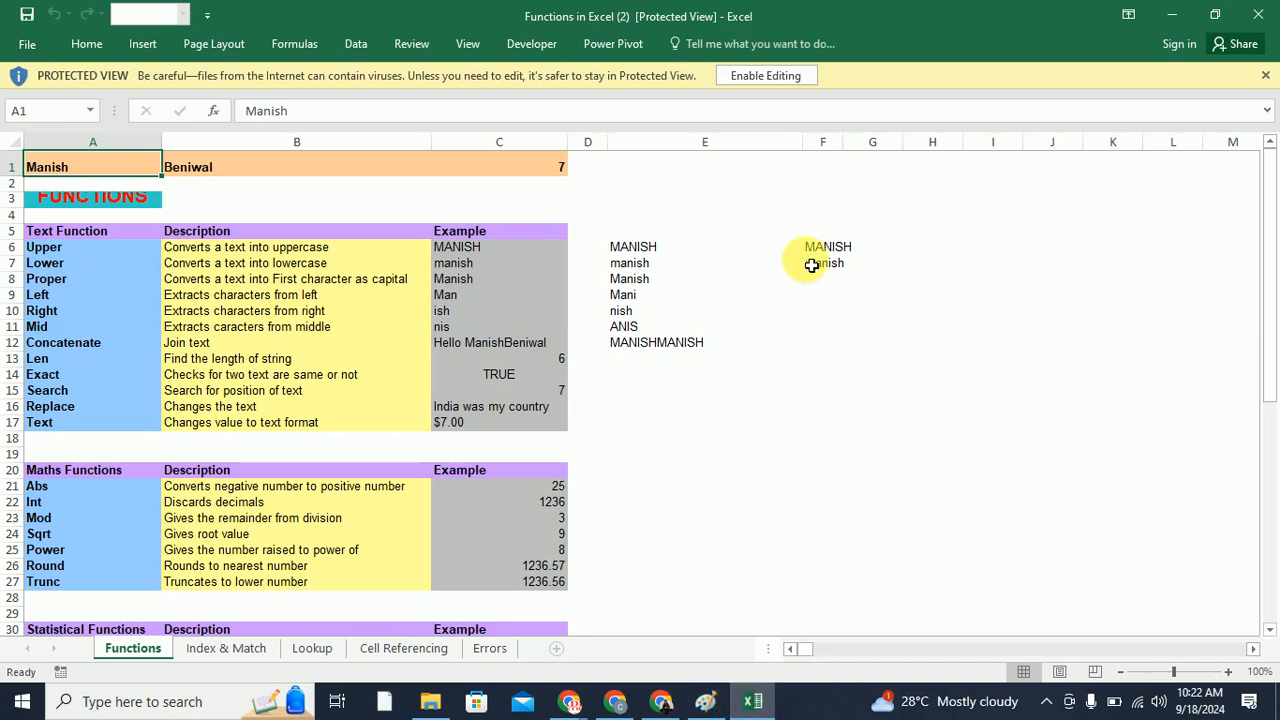
{"action": "left_click", "coordinate": [756, 76]}
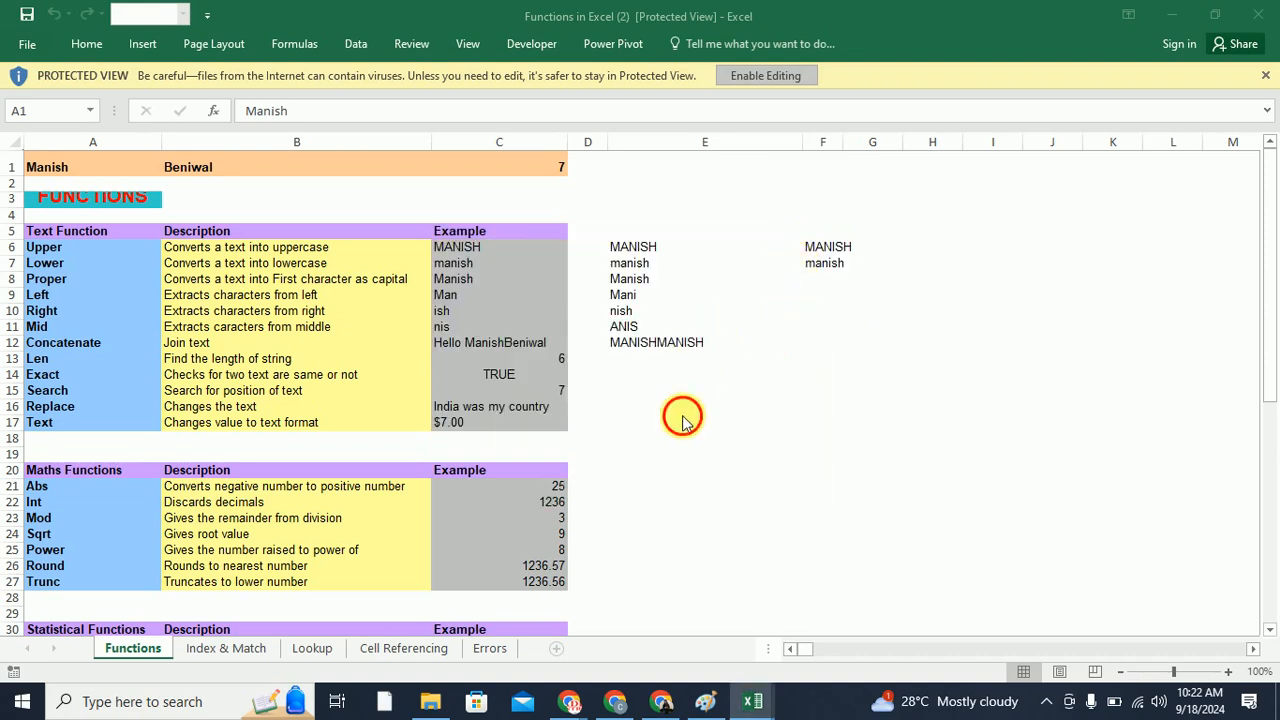
{"action": "left_click", "coordinate": [683, 422]}
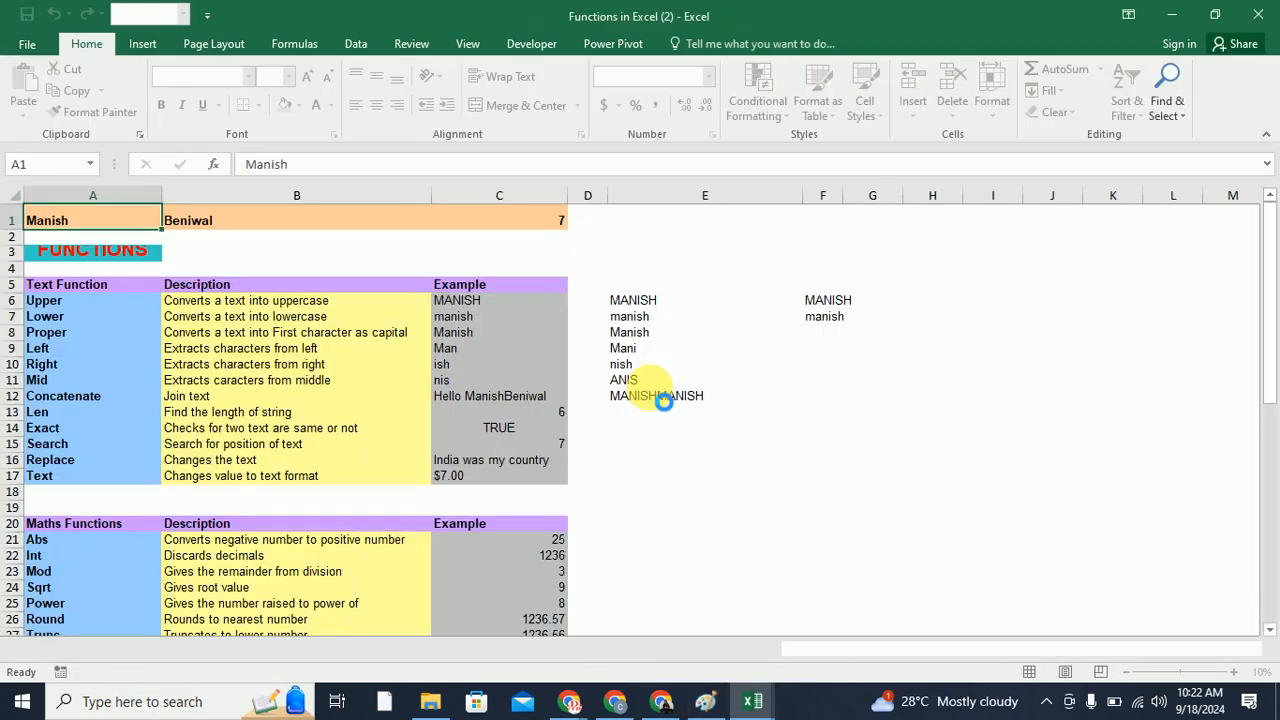
Enter an UPPER formula in cell E14 with a lowercase first name as quoted text, and check the resulting formula
{"action": "left_click", "coordinate": [655, 420]}
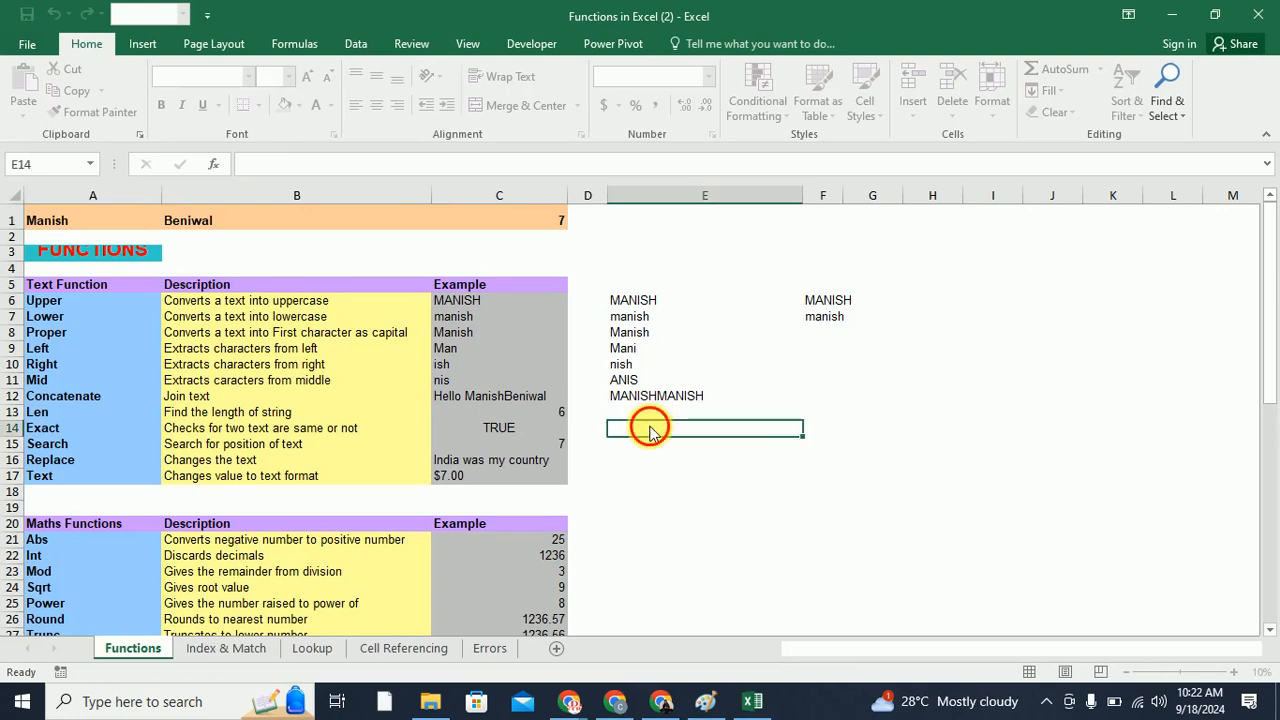
{"action": "double_click", "coordinate": [650, 430]}
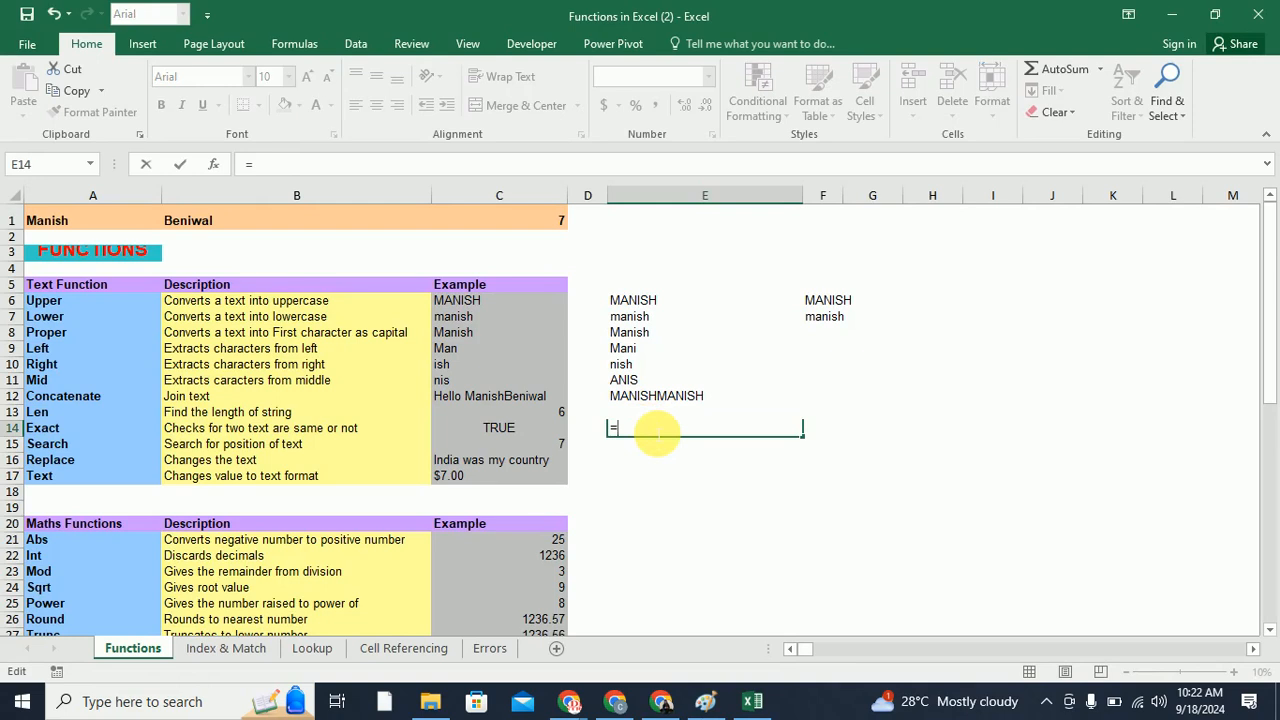
{"action": "type", "text": "=Upper("}
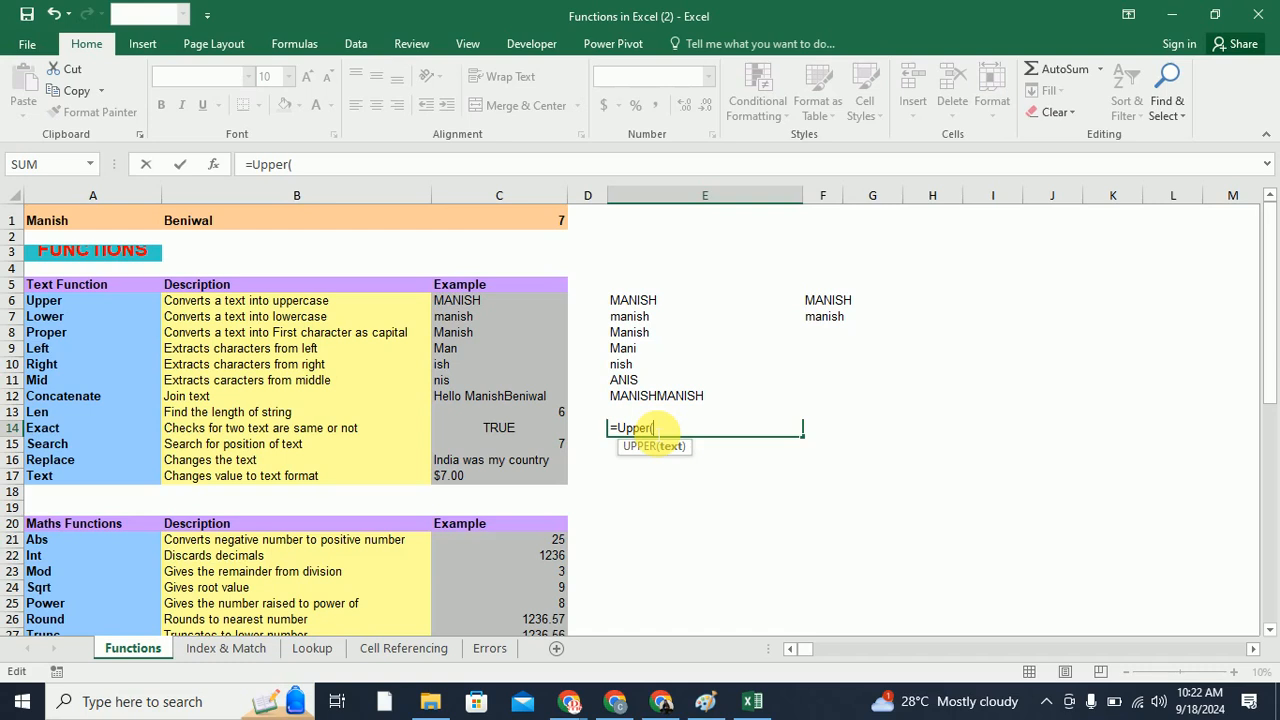
{"action": "type", "text": "\"minakshi\""}
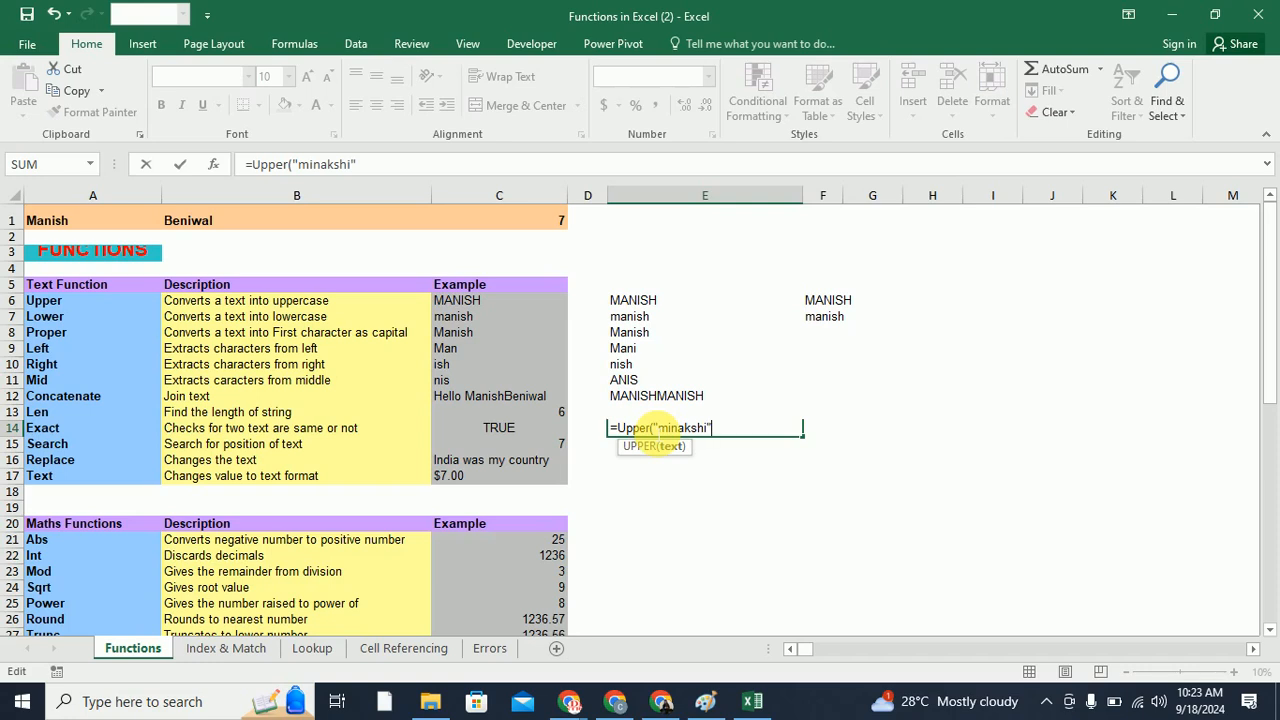
{"action": "type", "text": ")"}
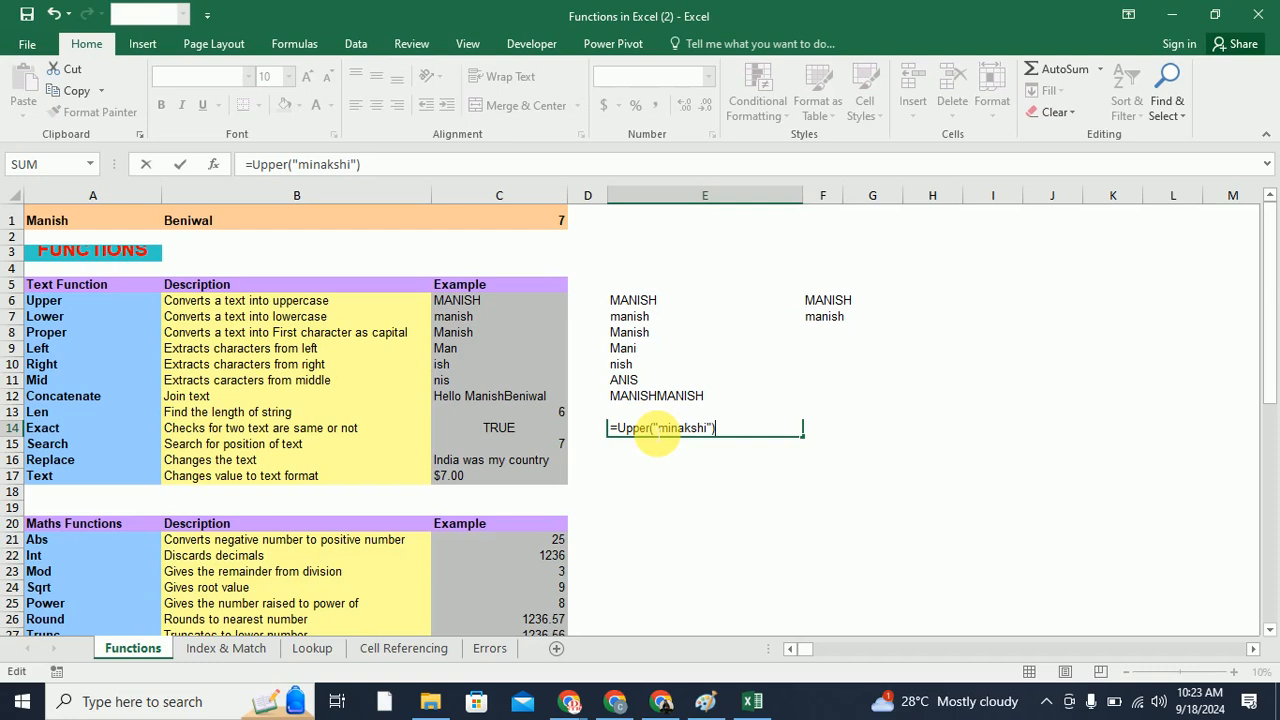
{"action": "key", "text": "Return"}
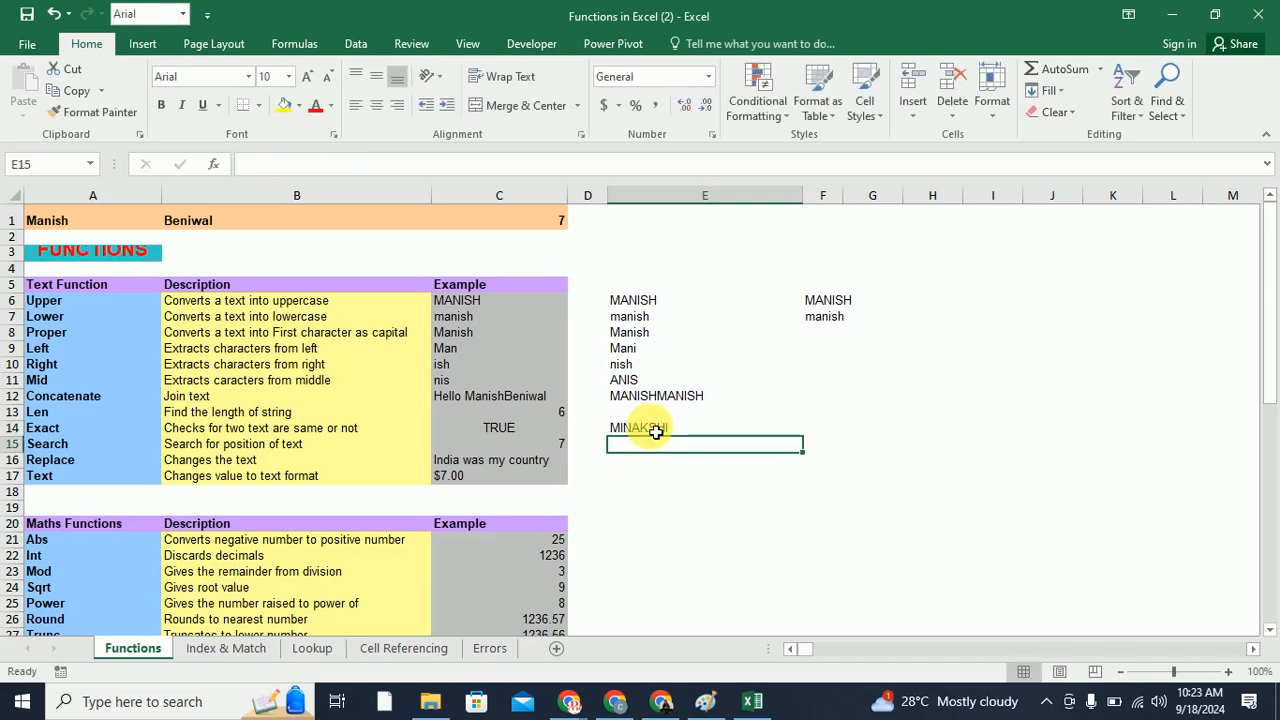
{"action": "left_click", "coordinate": [706, 433]}
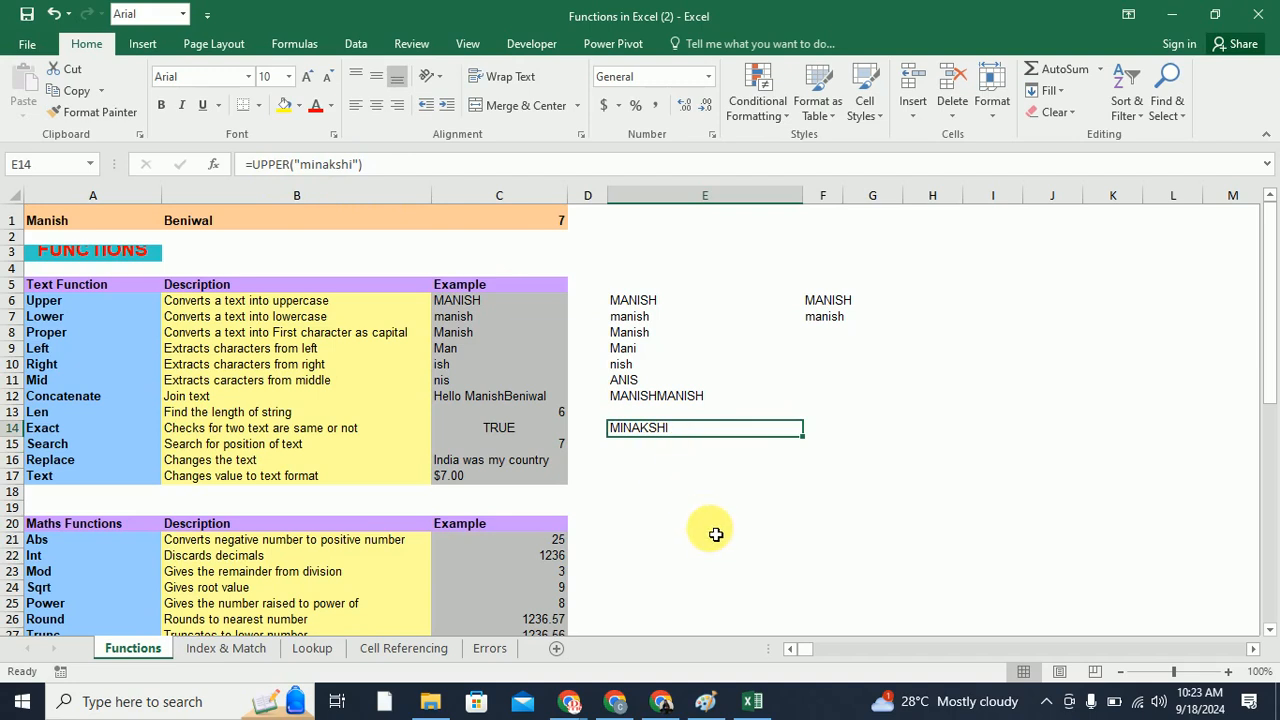
{"action": "left_click", "coordinate": [850, 428]}
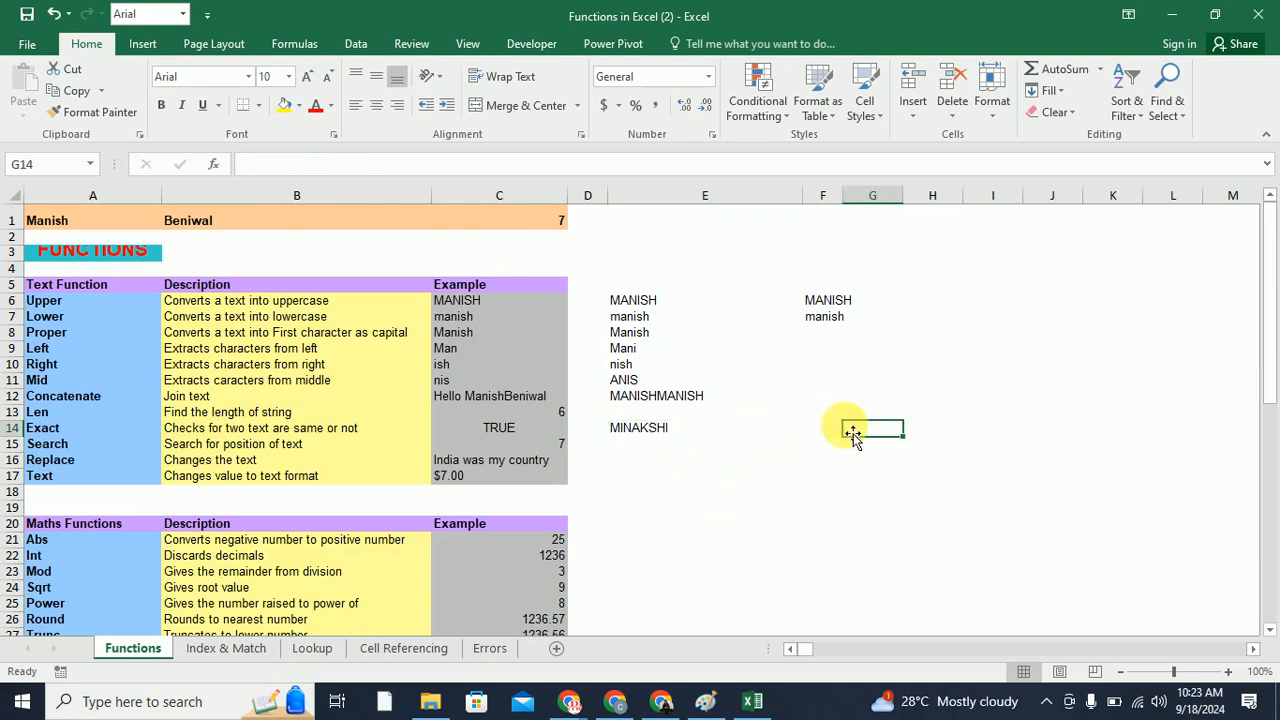
{"action": "left_click", "coordinate": [671, 428]}
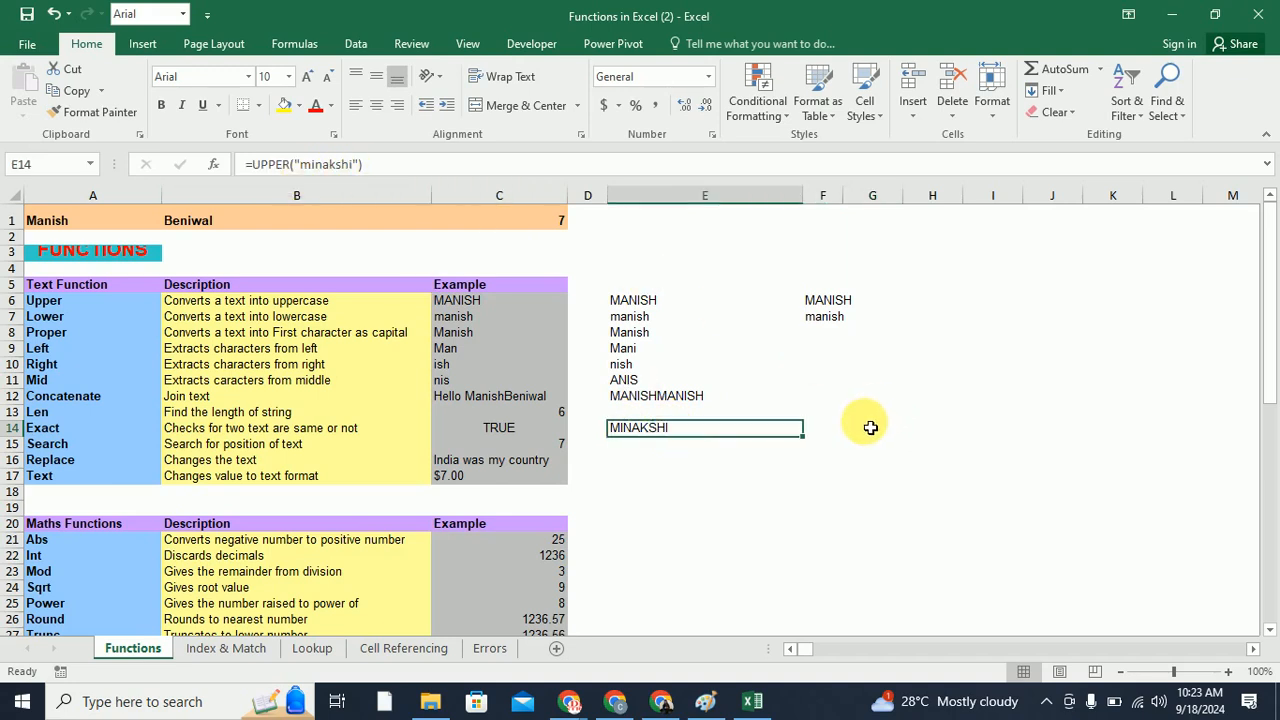
Enter =UPPER(A1) in cell G14 to convert the first name in A1 to uppercase, and review the formula
{"action": "left_click", "coordinate": [870, 430]}
{"action": "type", "text": "=u"}
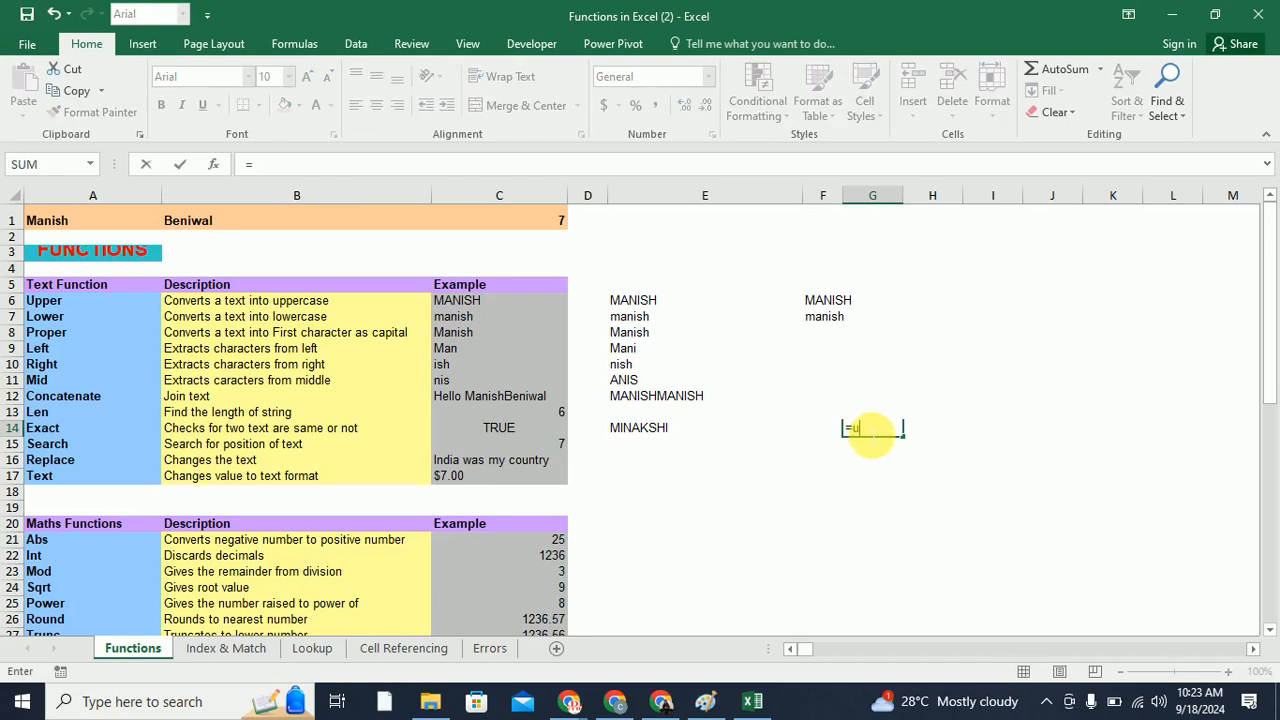
{"action": "type", "text": "pper("}
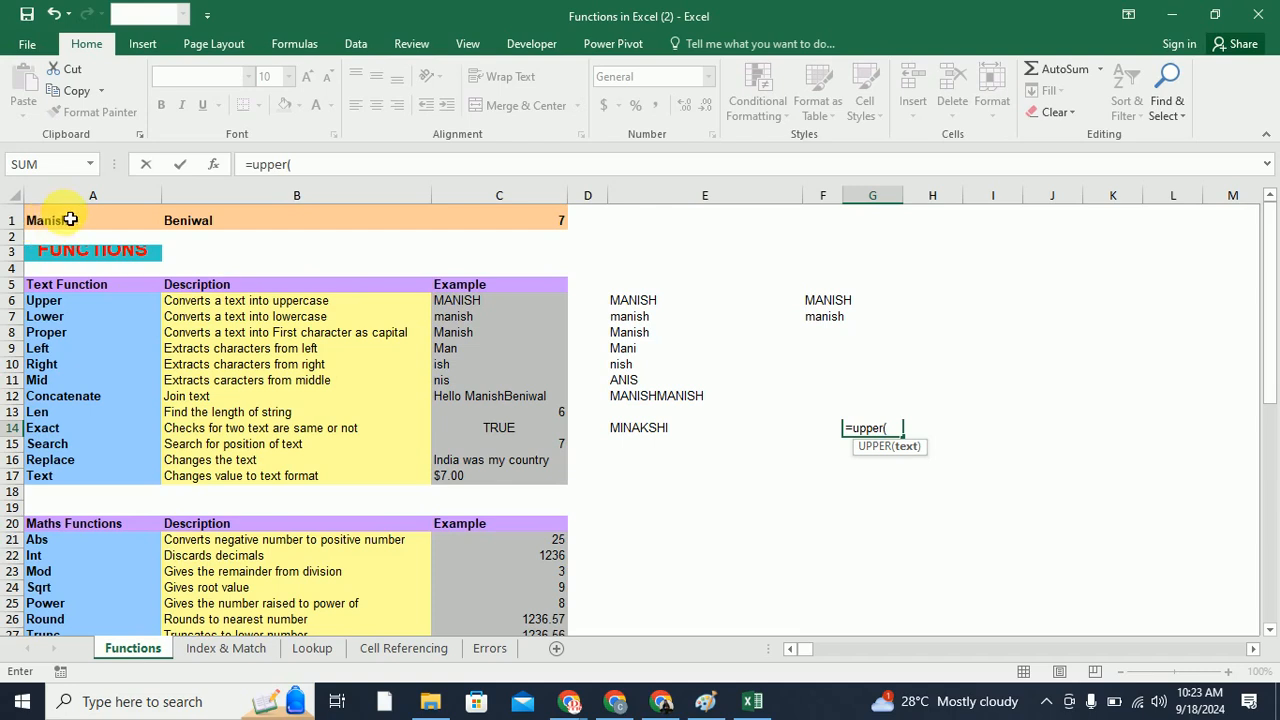
{"action": "left_click", "coordinate": [135, 222]}
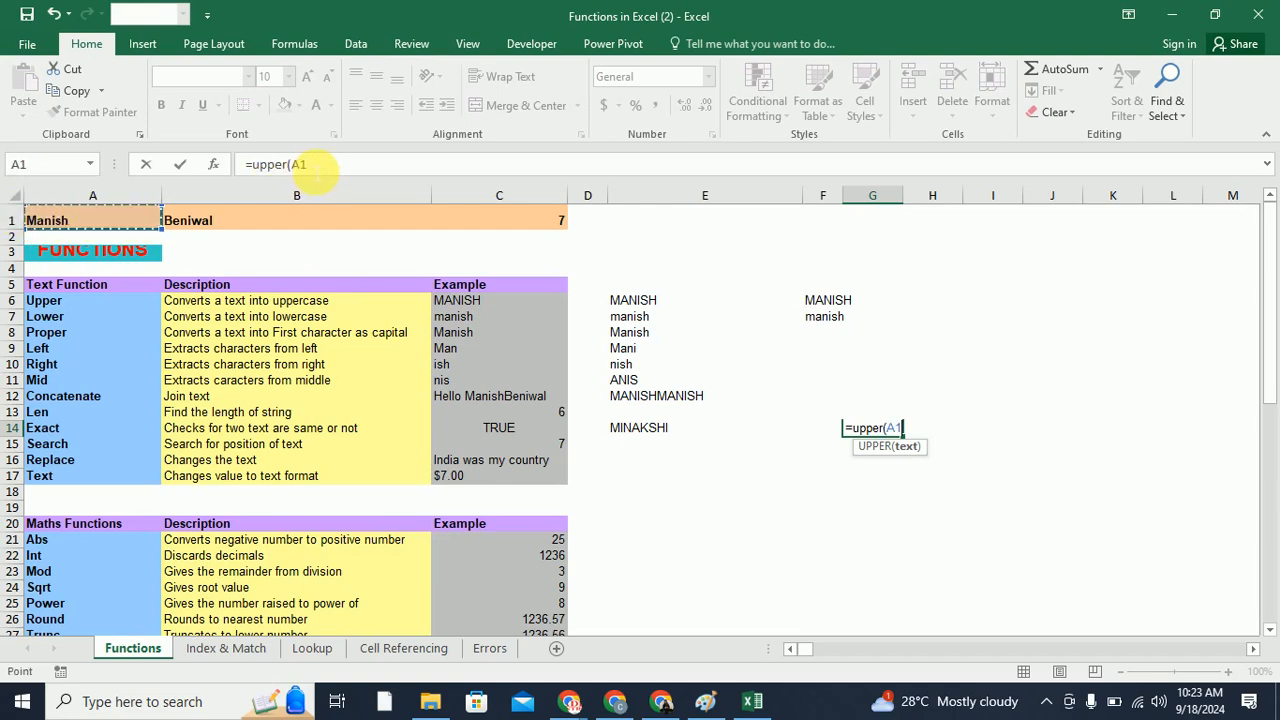
{"action": "left_click", "coordinate": [314, 168]}
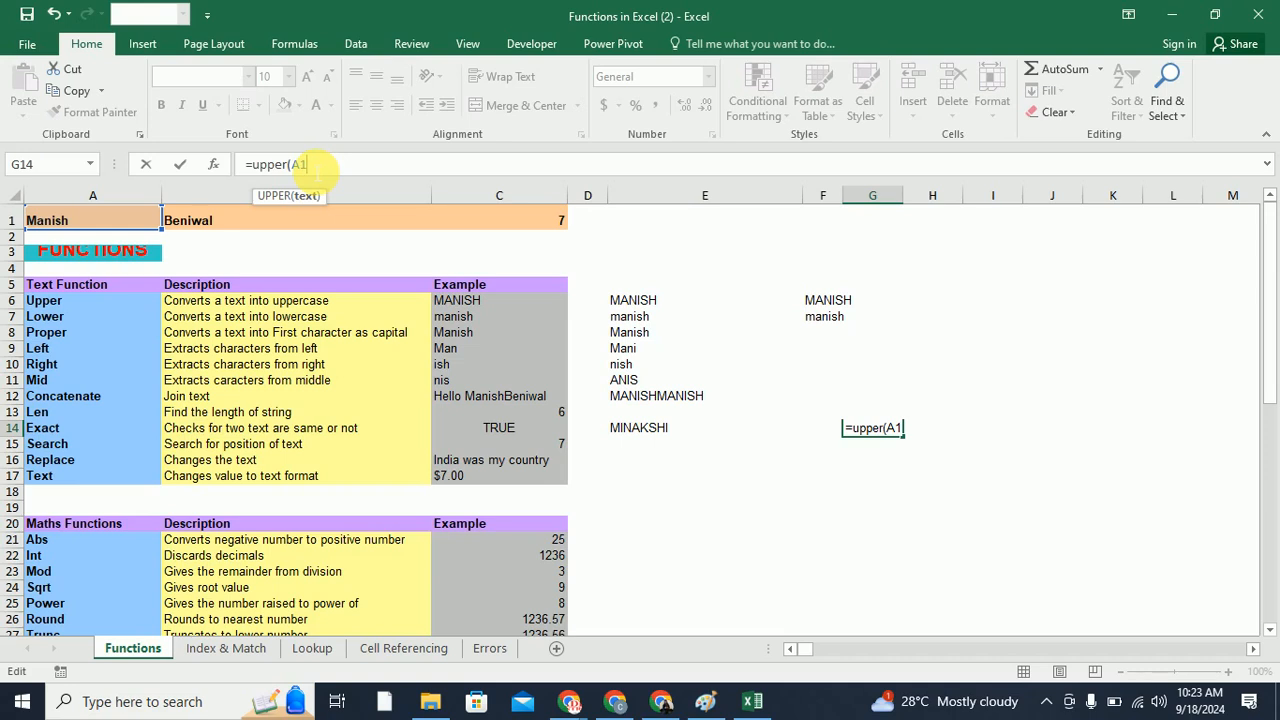
{"action": "type", "text": ")"}
{"action": "key", "text": "Return"}
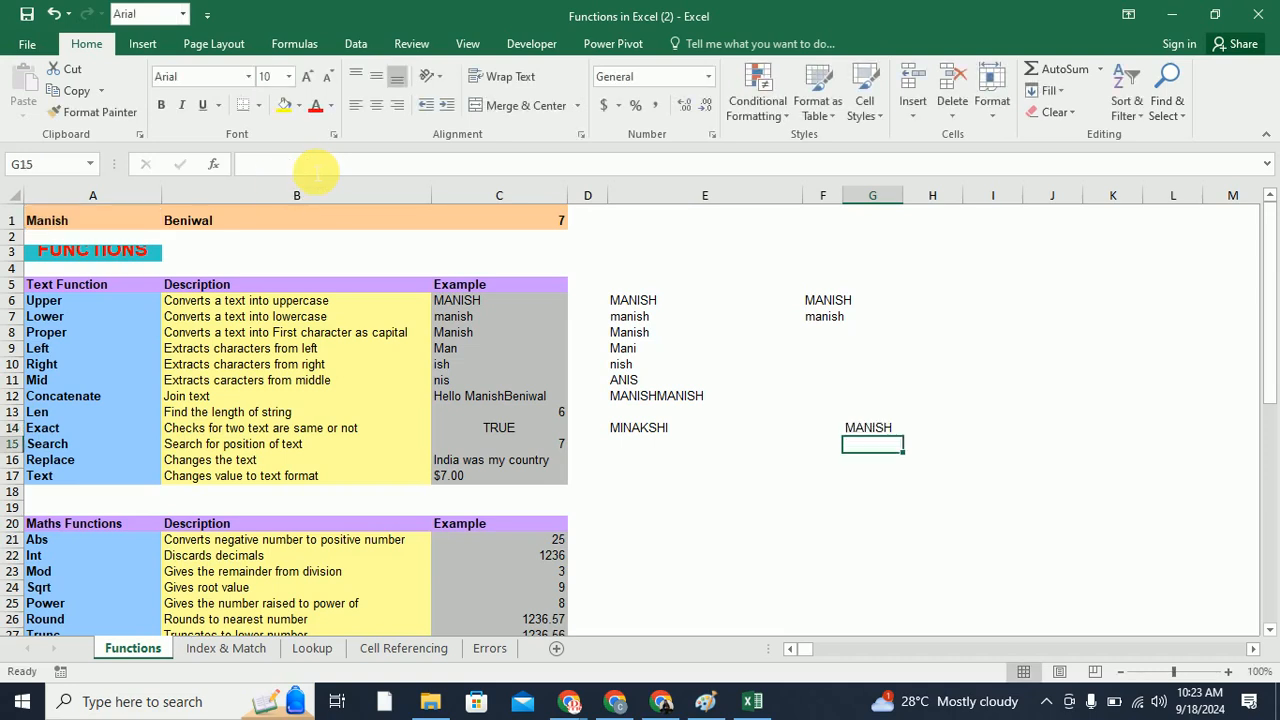
{"action": "left_click", "coordinate": [882, 430]}
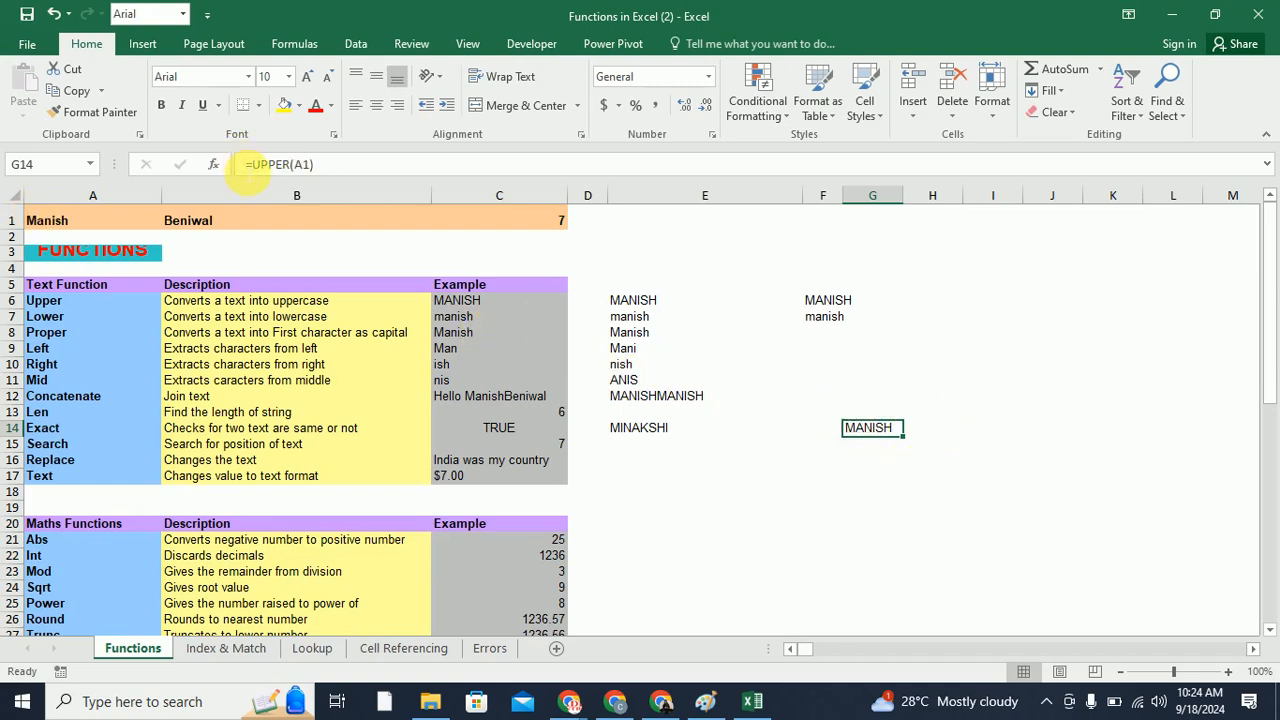
{"action": "left_click_drag", "start_coordinate": [248, 164], "coordinate": [395, 178]}
{"action": "left_click", "coordinate": [391, 164]}
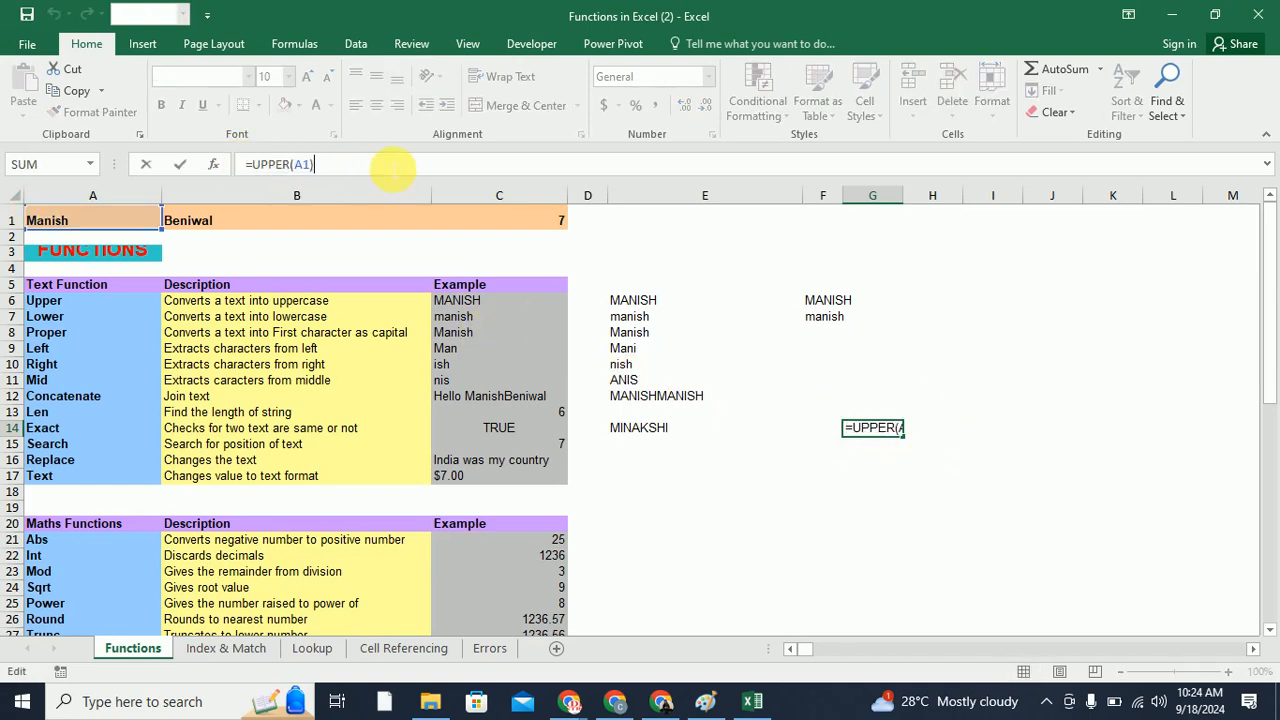
{"action": "key", "text": "Return"}
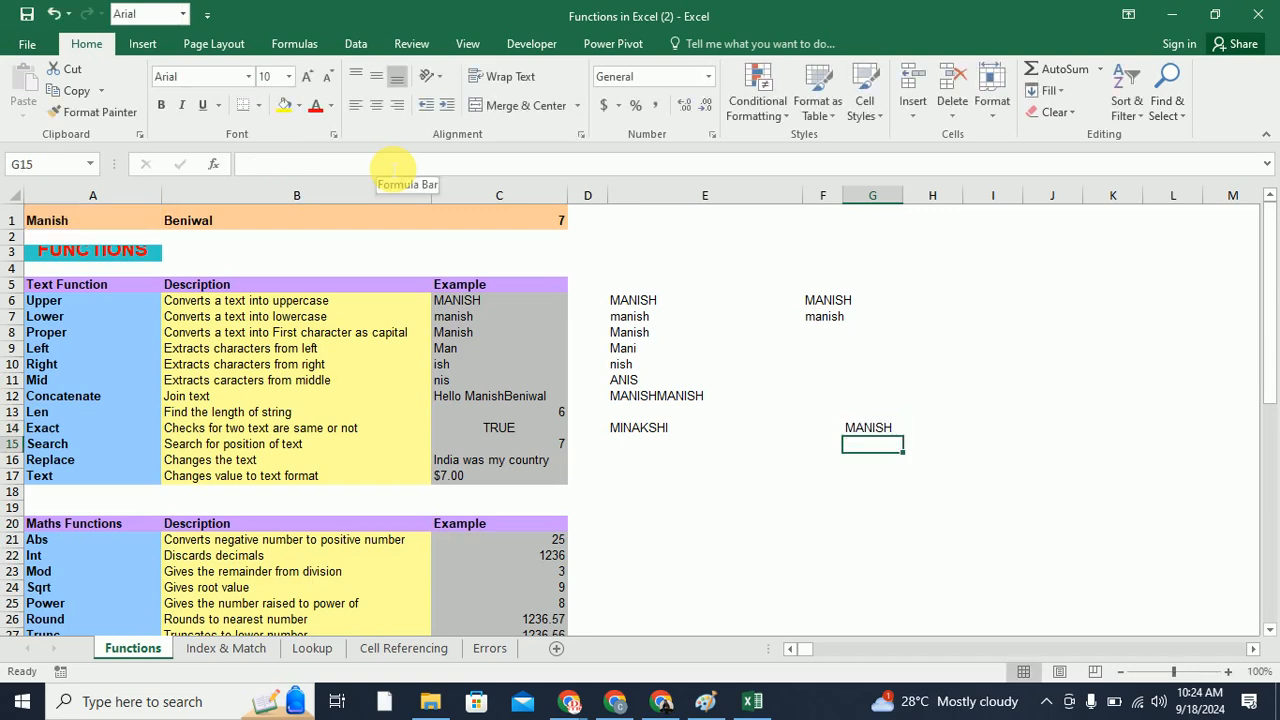
Enter =LOWER("INDIA") in cell E15 to demonstrate the Lower function and review the formula
{"action": "left_click", "coordinate": [57, 322]}
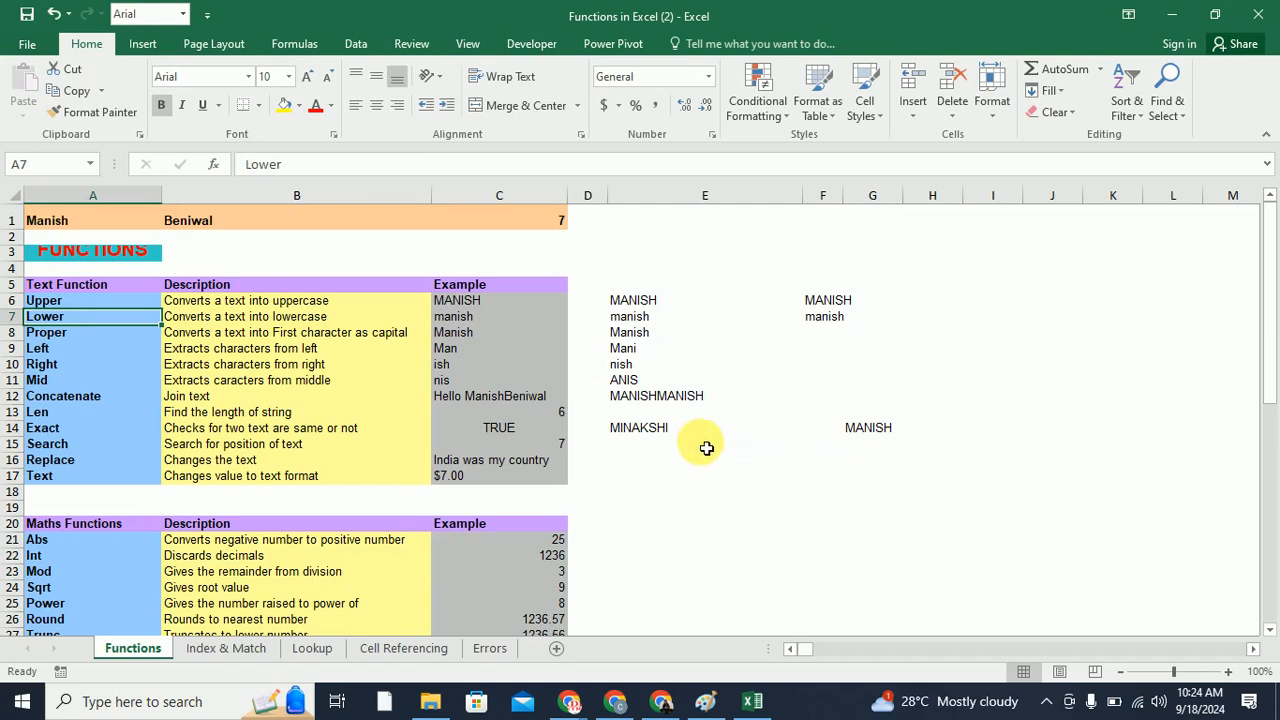
{"action": "left_click", "coordinate": [667, 446]}
{"action": "type", "text": "=lower"}
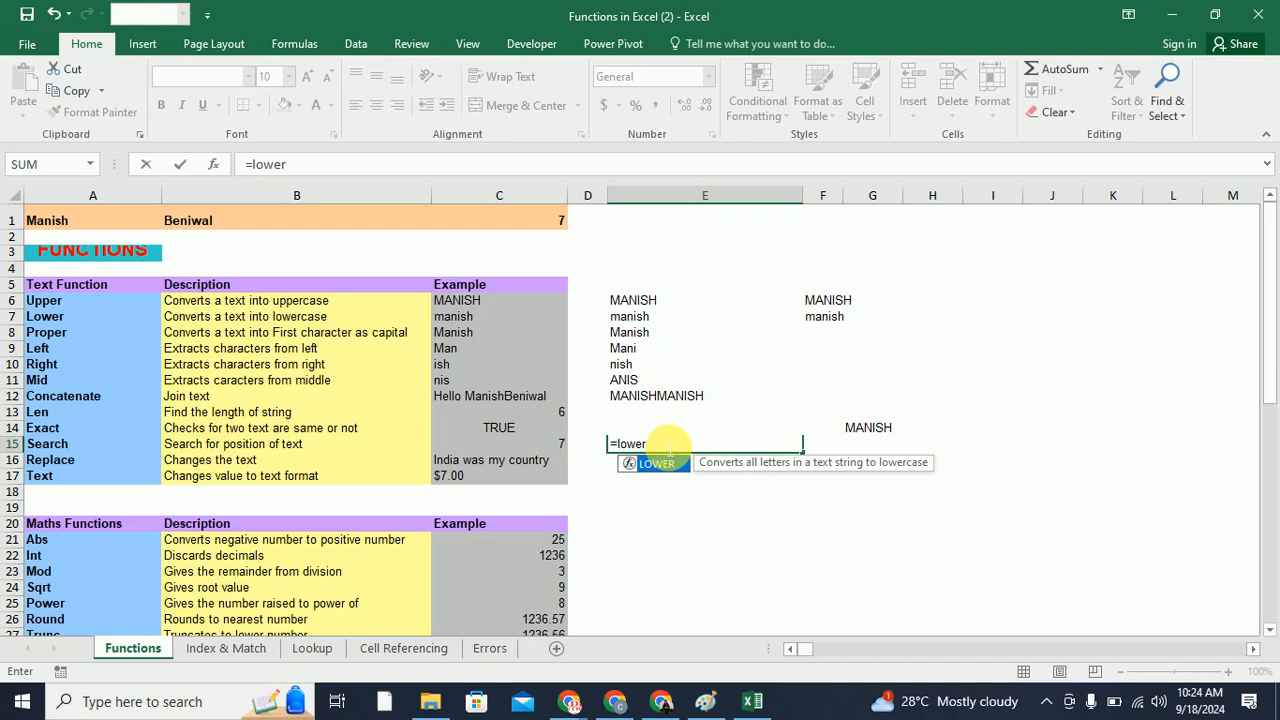
{"action": "type", "text": "("}
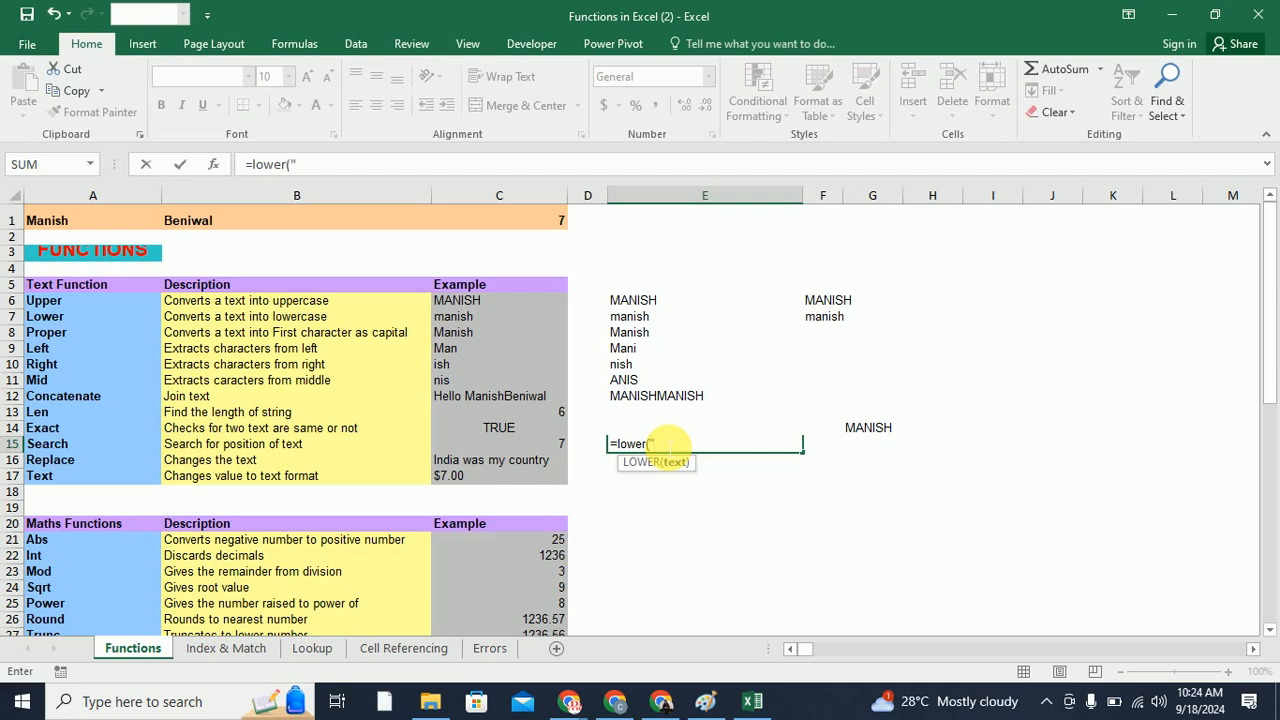
{"action": "type", "text": "\"INDIA\")"}
{"action": "key", "text": "Return"}
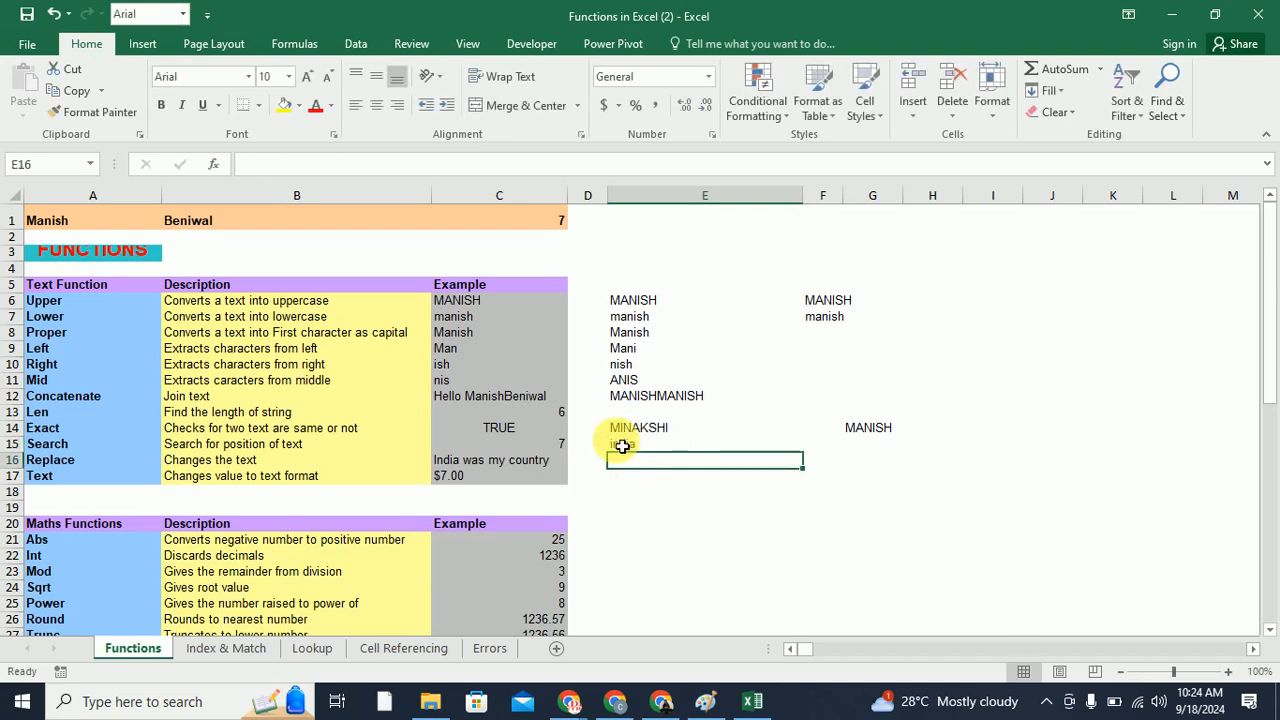
{"action": "left_click", "coordinate": [642, 446]}
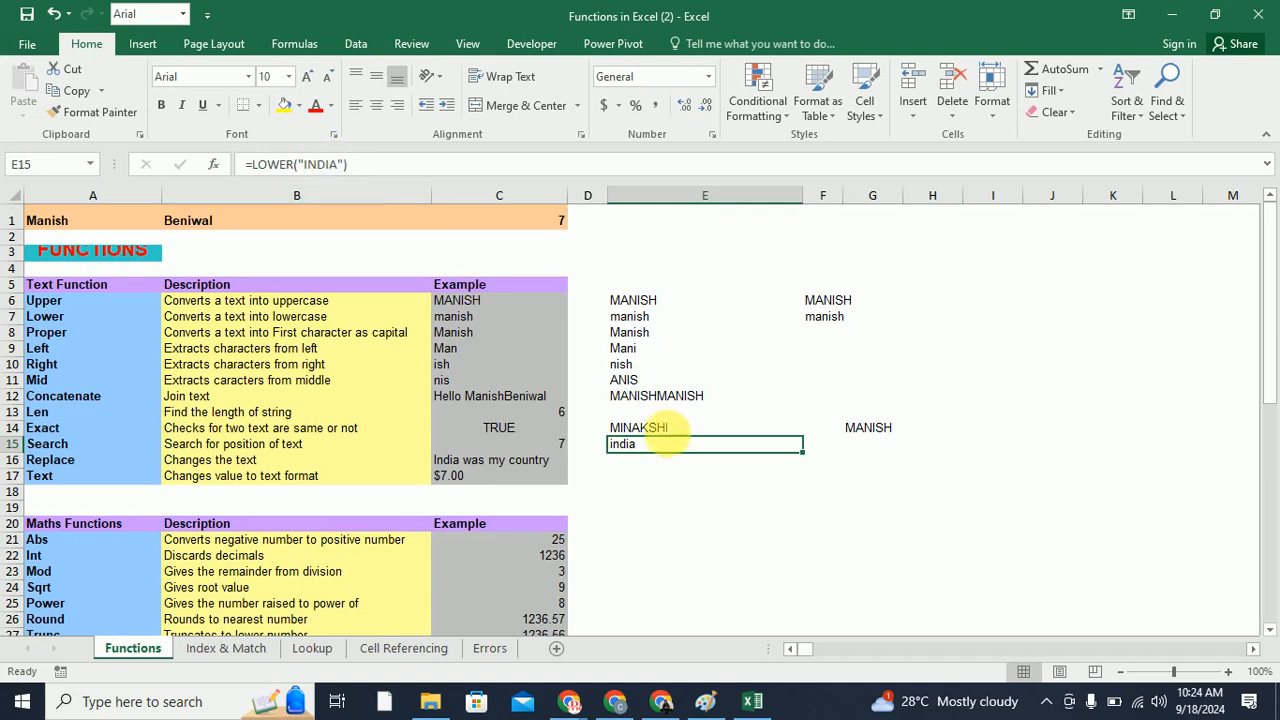
Enter =LOWER(E14) in cell G15 to convert the uppercase name in E14 to lowercase
{"action": "left_click", "coordinate": [868, 454]}
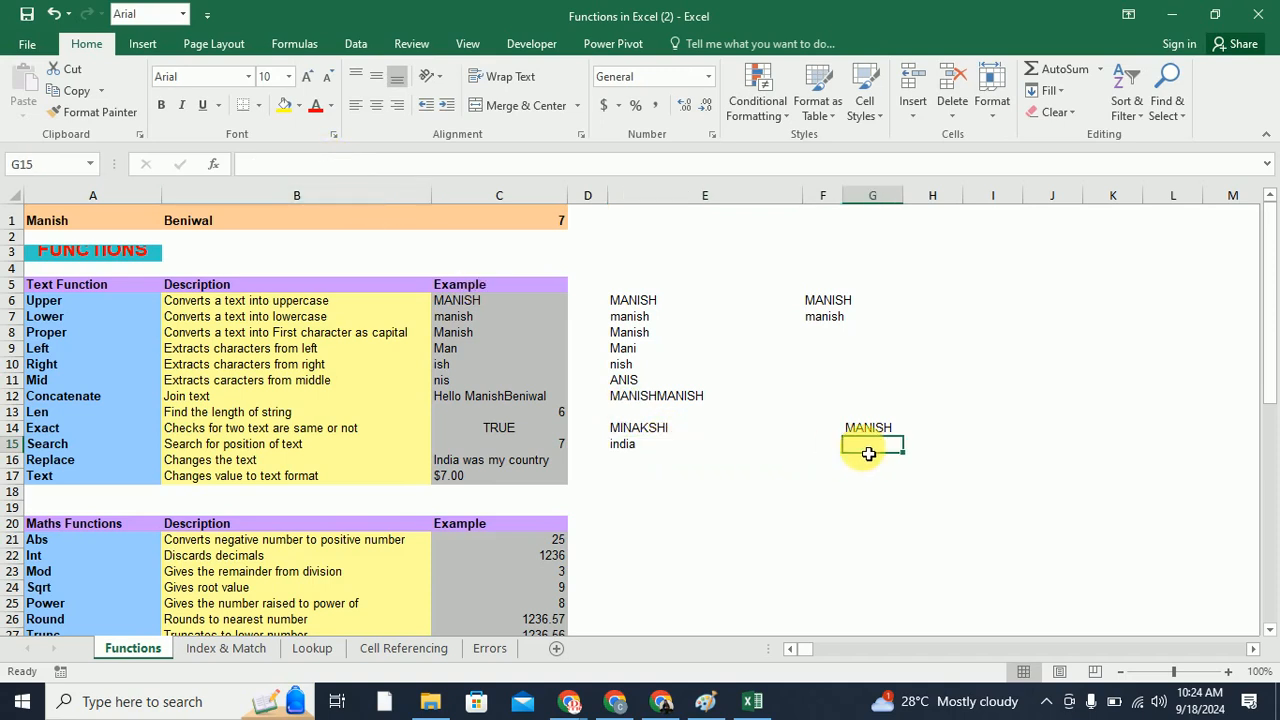
{"action": "type", "text": "=low"}
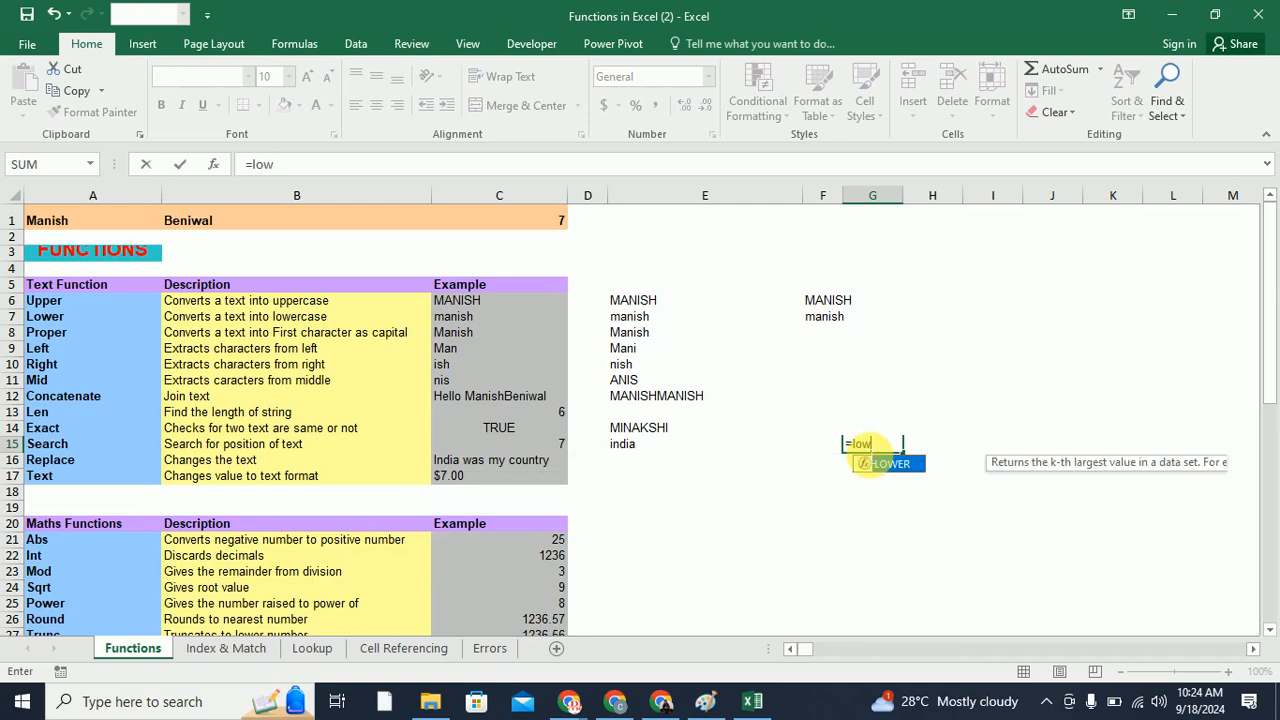
{"action": "type", "text": "er("}
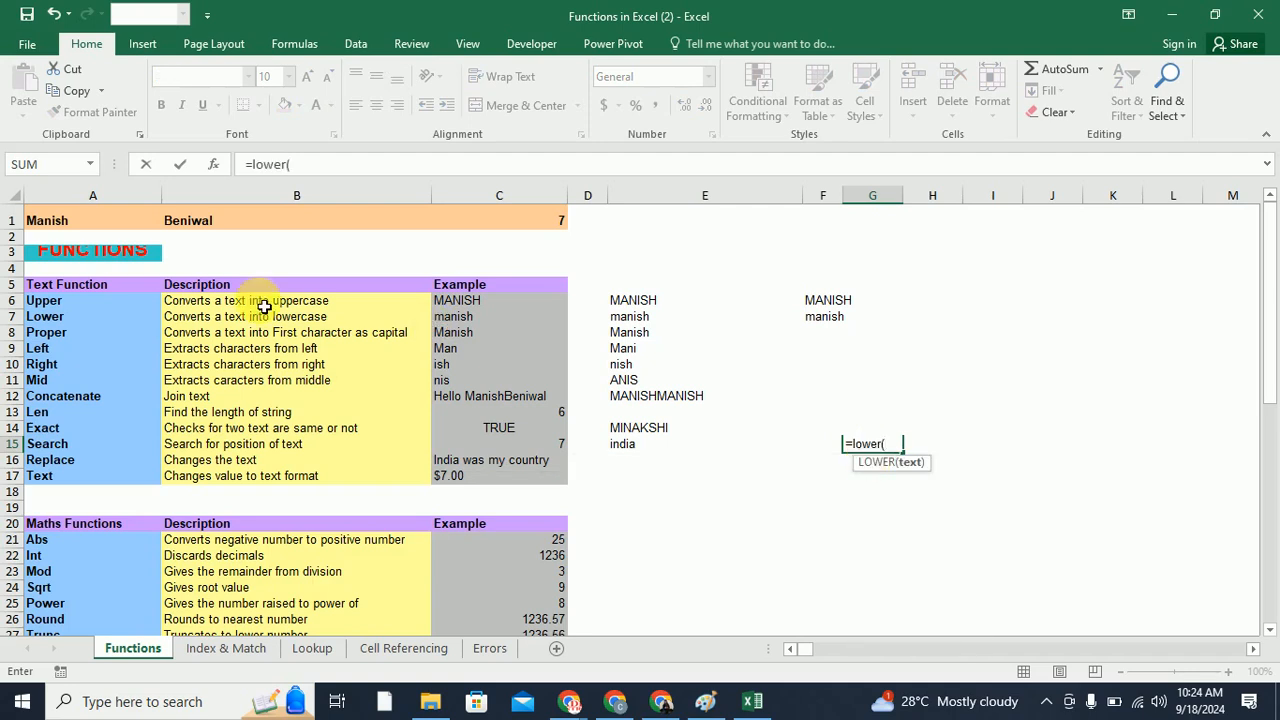
{"action": "left_click", "coordinate": [870, 413]}
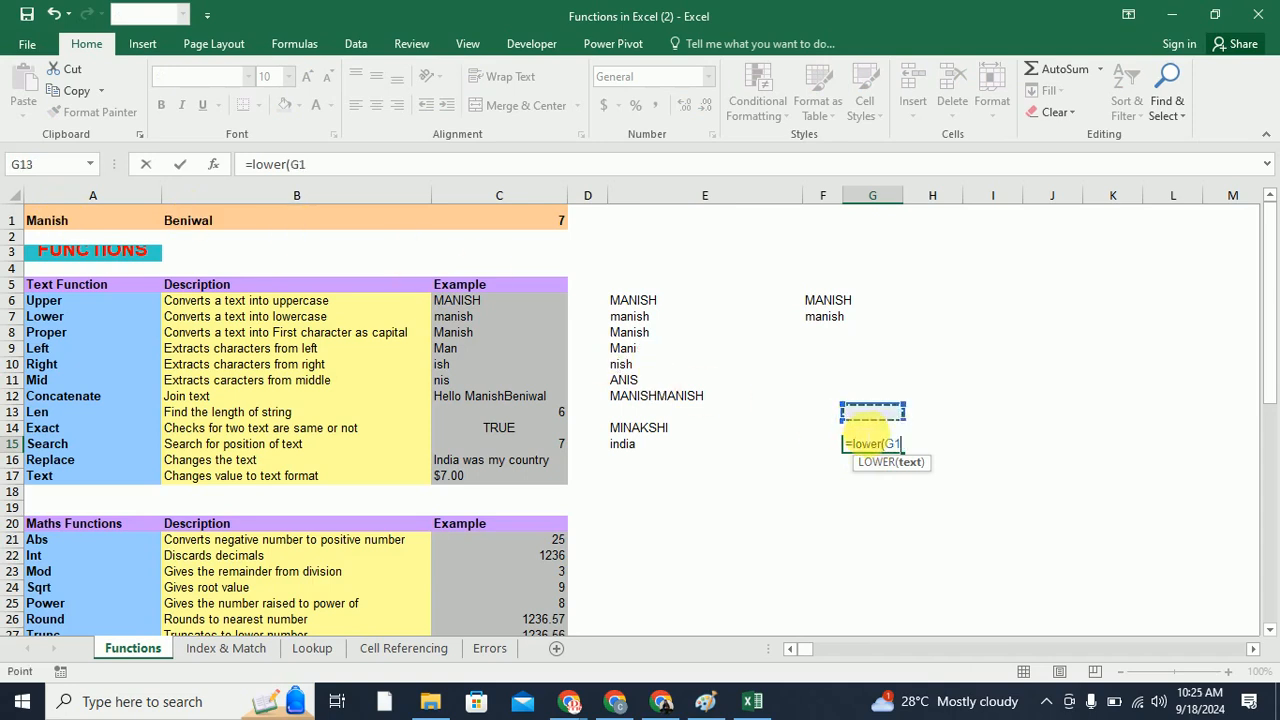
{"action": "key", "text": "BackSpace"}
{"action": "key", "text": "BackSpace"}
{"action": "key", "text": "BackSpace"}
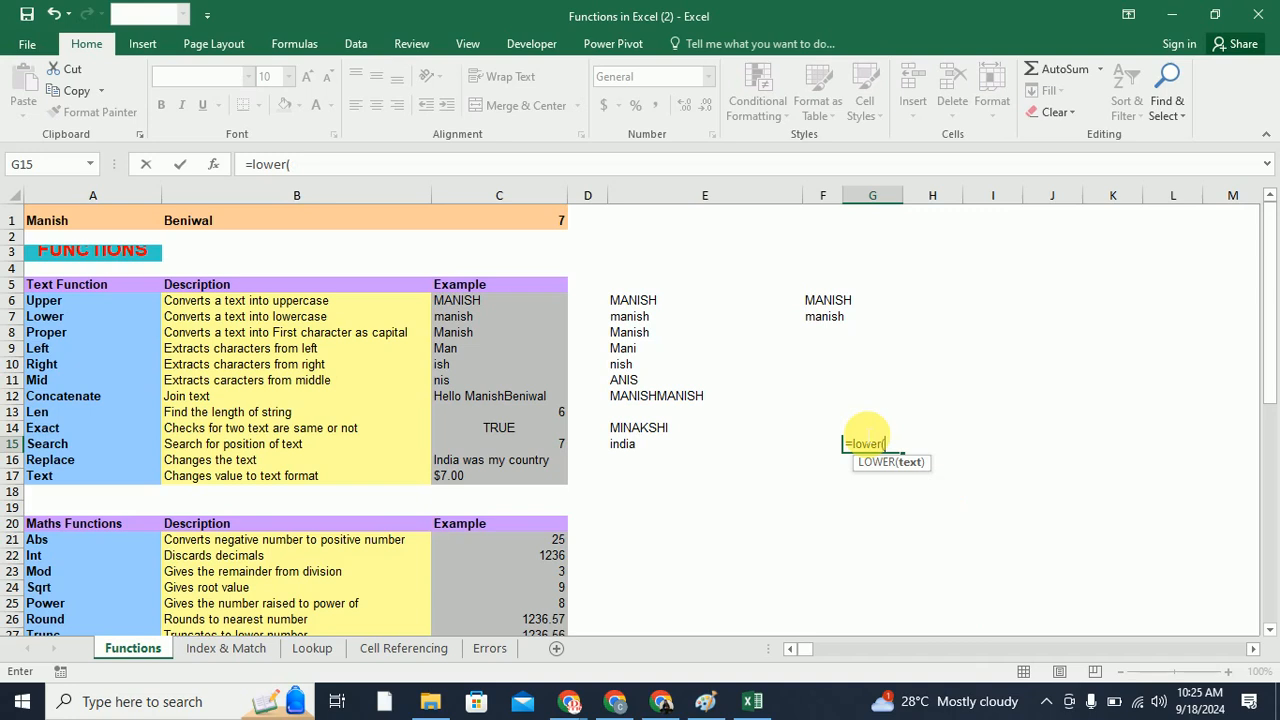
{"action": "left_click", "coordinate": [659, 430]}
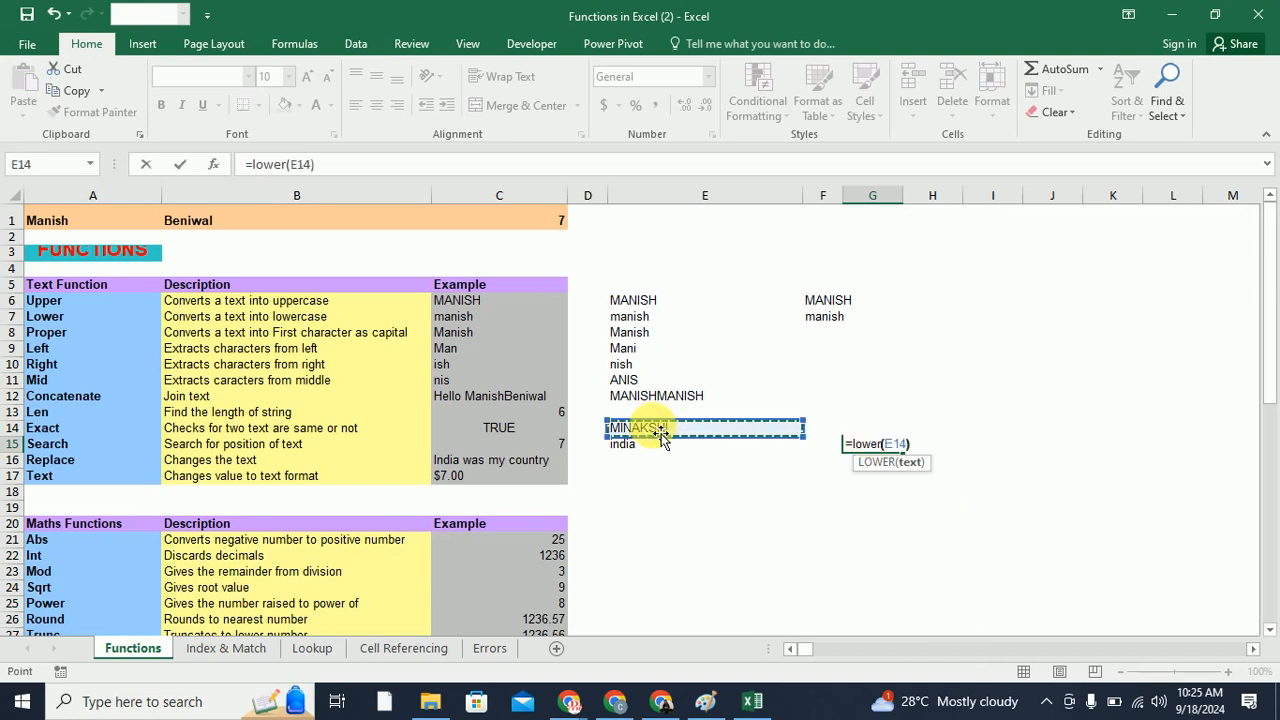
{"action": "type", "text": ")"}
{"action": "key", "text": "Return"}
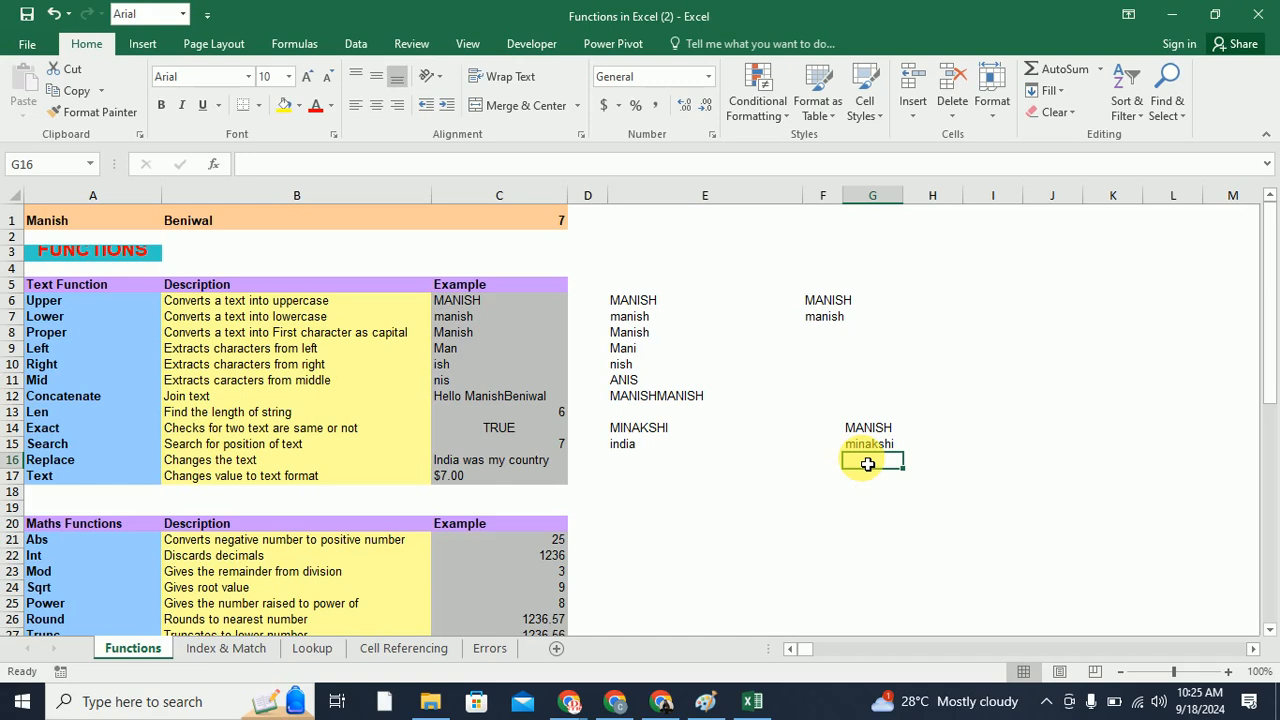
Enter =PROPER(E14) in cell E16 to capitalize only the first letter of the name in E14
{"action": "left_click", "coordinate": [72, 334]}
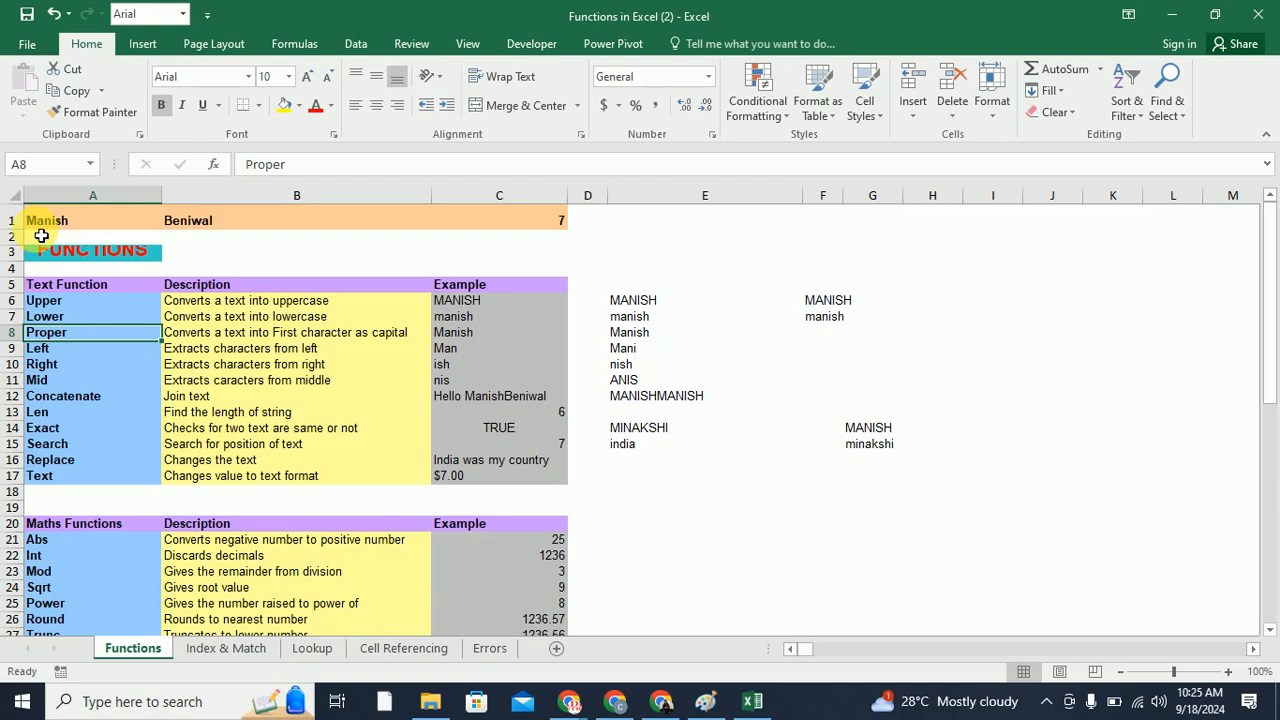
{"action": "left_click", "coordinate": [631, 461]}
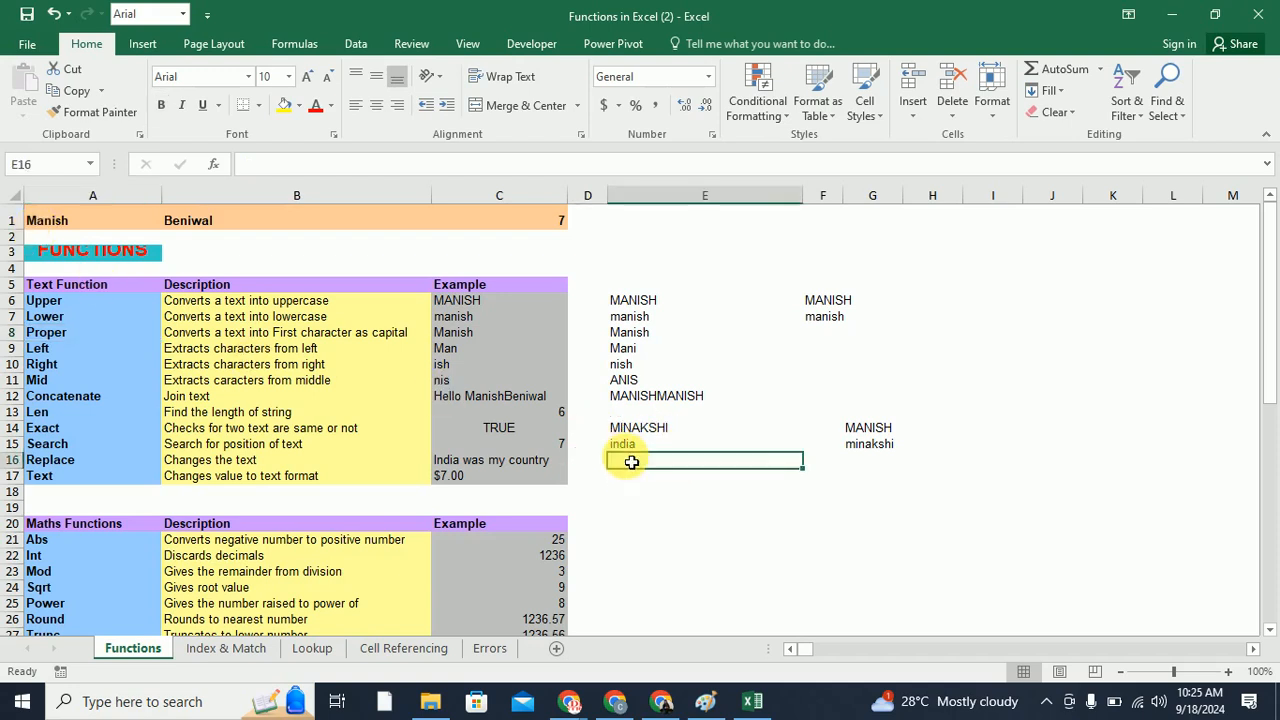
{"action": "type", "text": "=proper"}
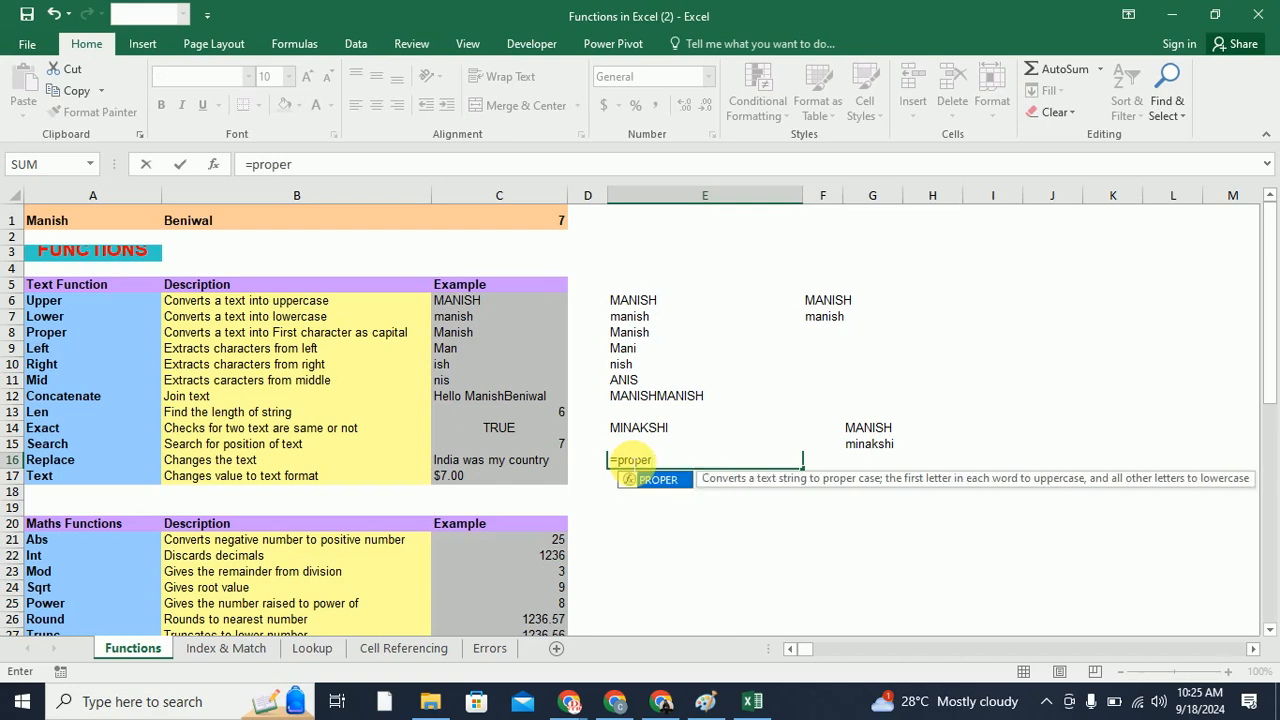
{"action": "type", "text": "("}
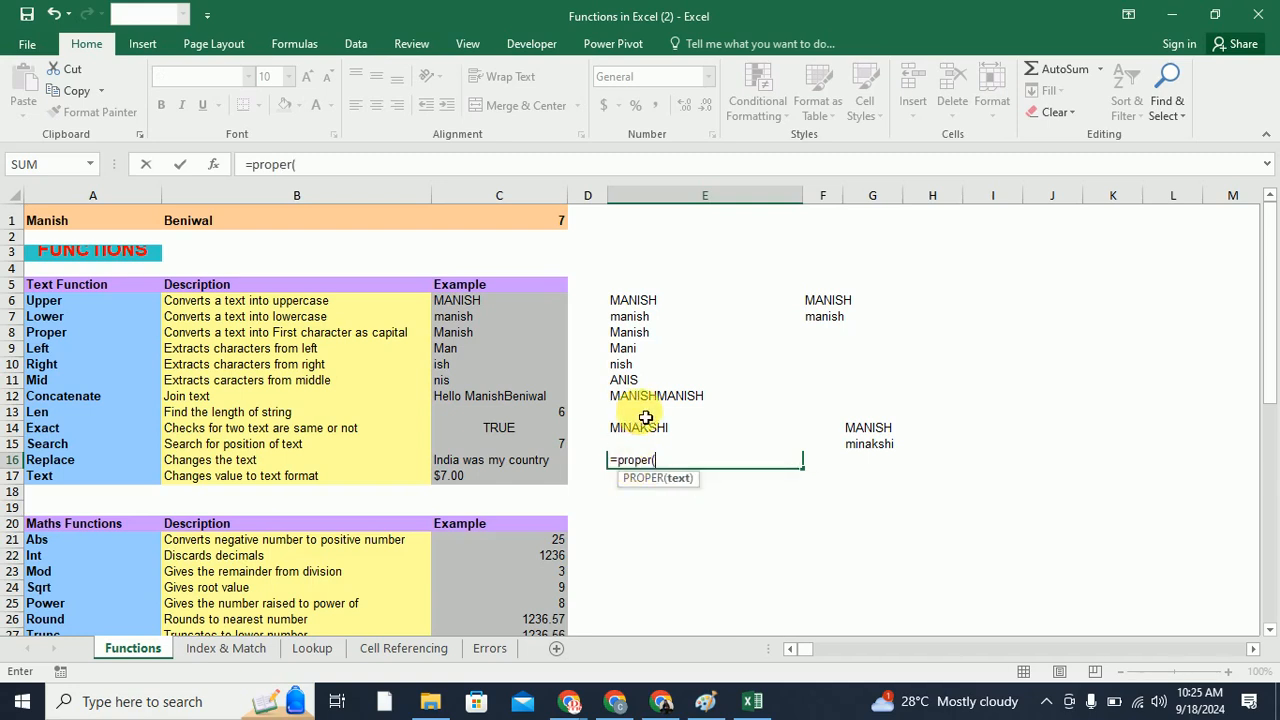
{"action": "left_click", "coordinate": [652, 431]}
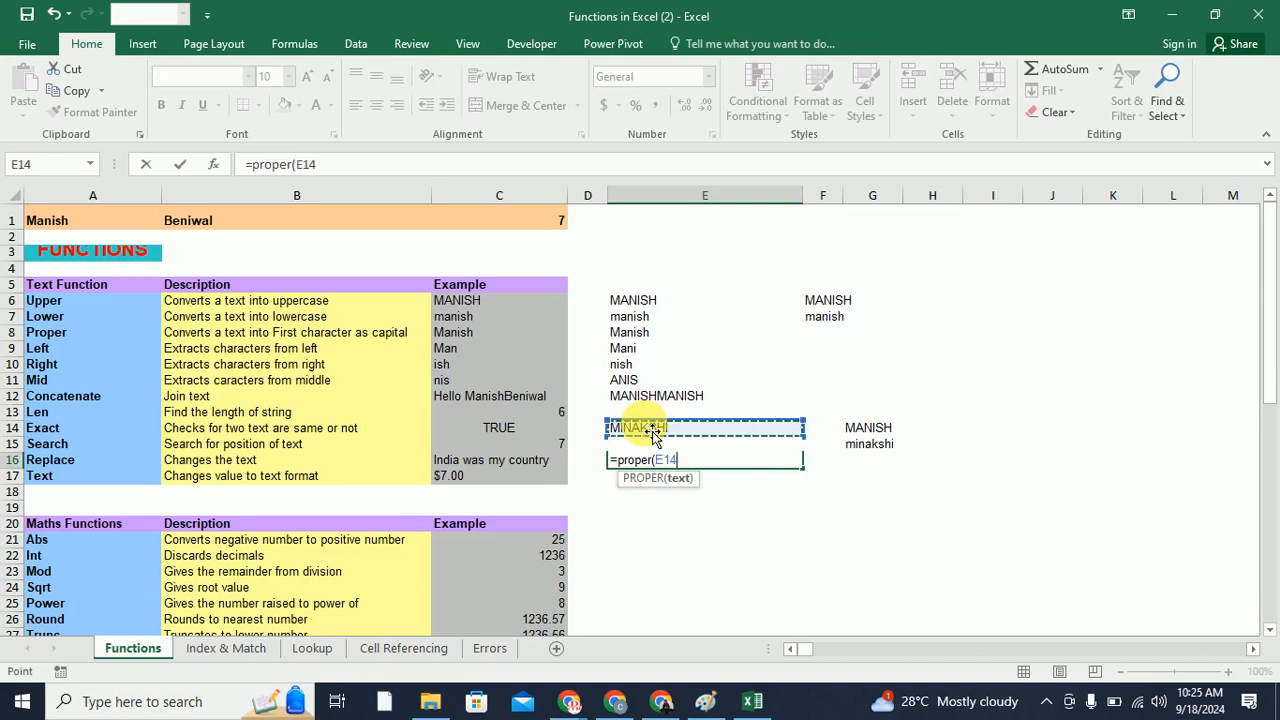
{"action": "key", "text": "Return"}
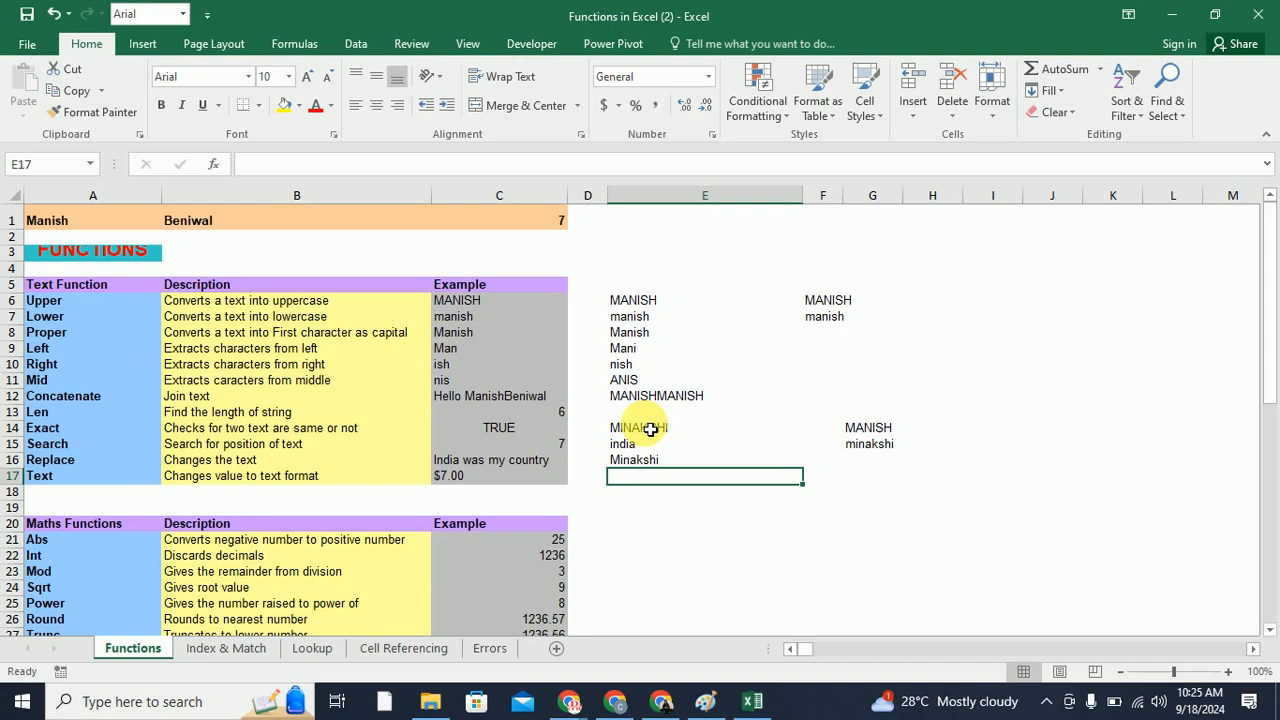
Switch to Paint, add the text INDIA below the user defined function heading, and brush a right-pointing and a left-pointing arrow beneath it
{"action": "left_click", "coordinate": [695, 463]}
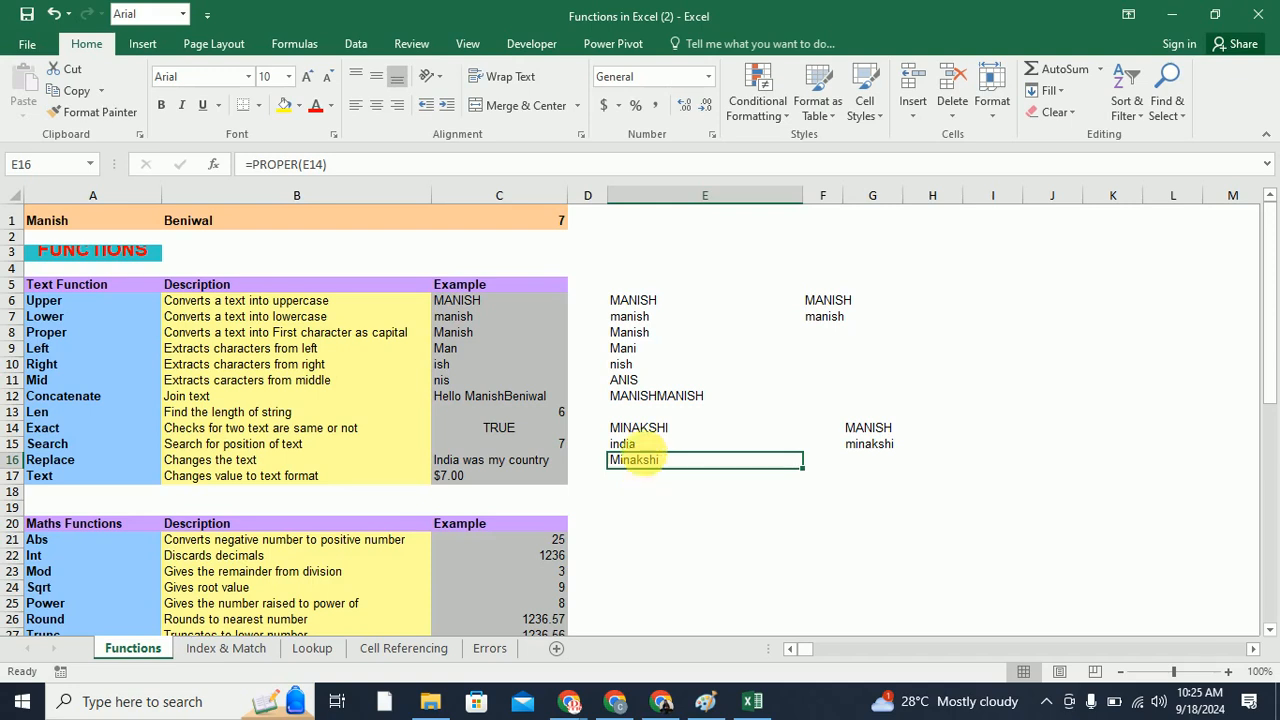
{"action": "left_click", "coordinate": [44, 354]}
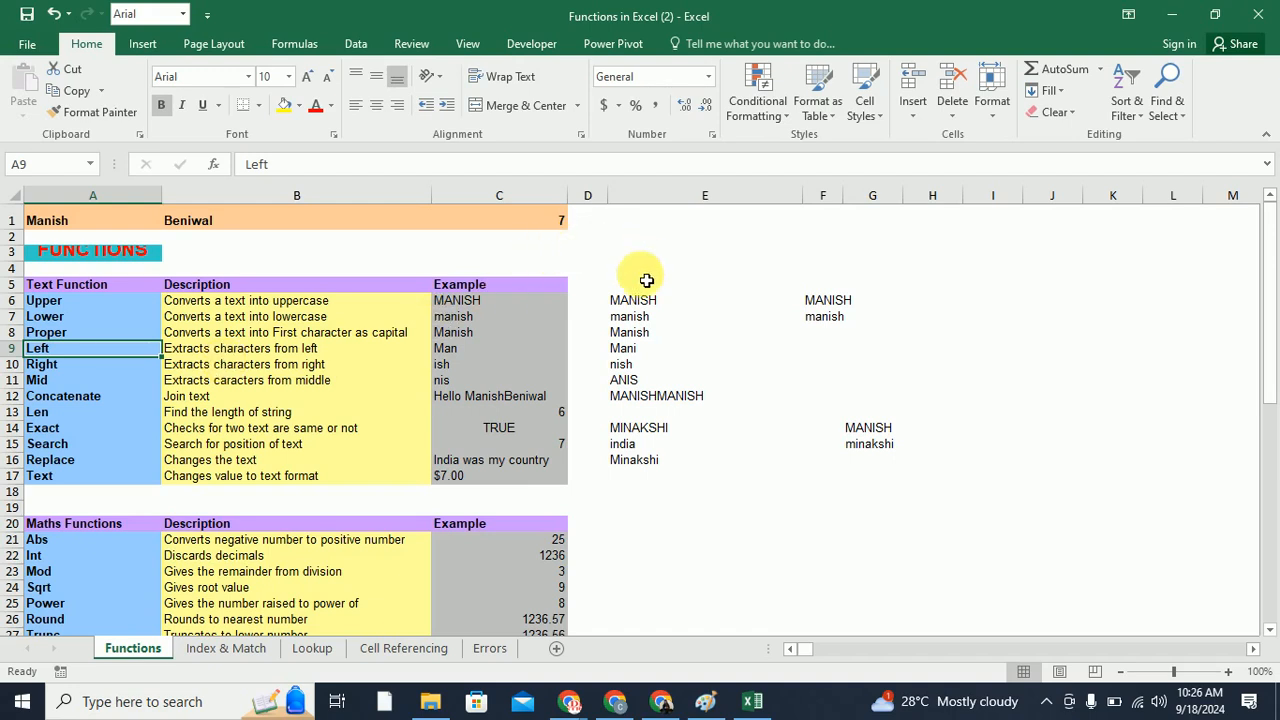
{"action": "left_click", "coordinate": [722, 703]}
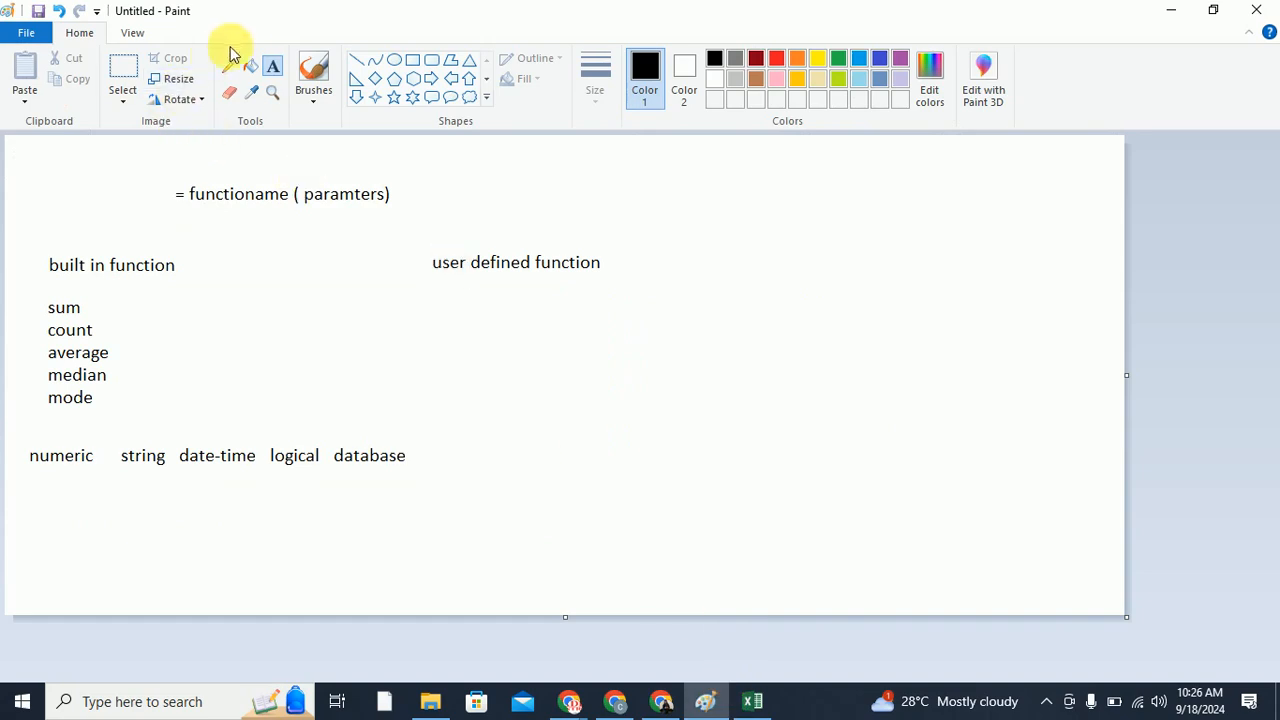
{"action": "left_click_drag", "start_coordinate": [586, 320], "coordinate": [1002, 386]}
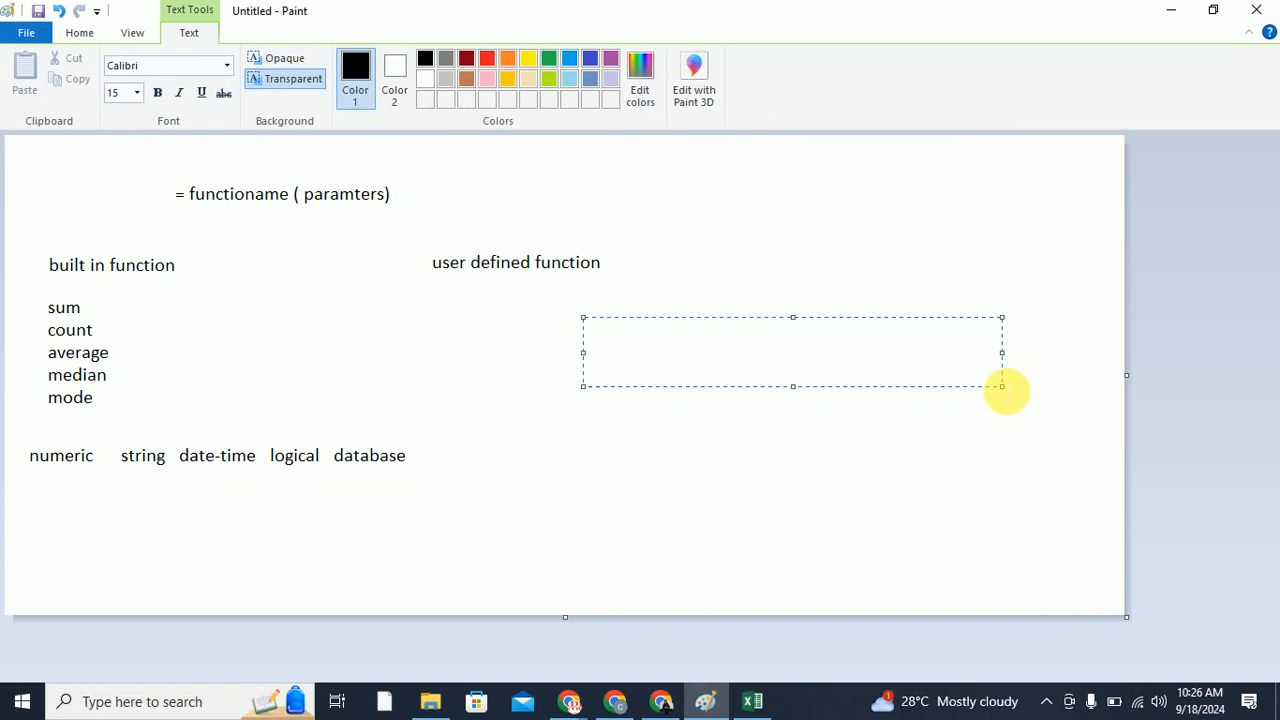
{"action": "type", "text": "INDIA"}
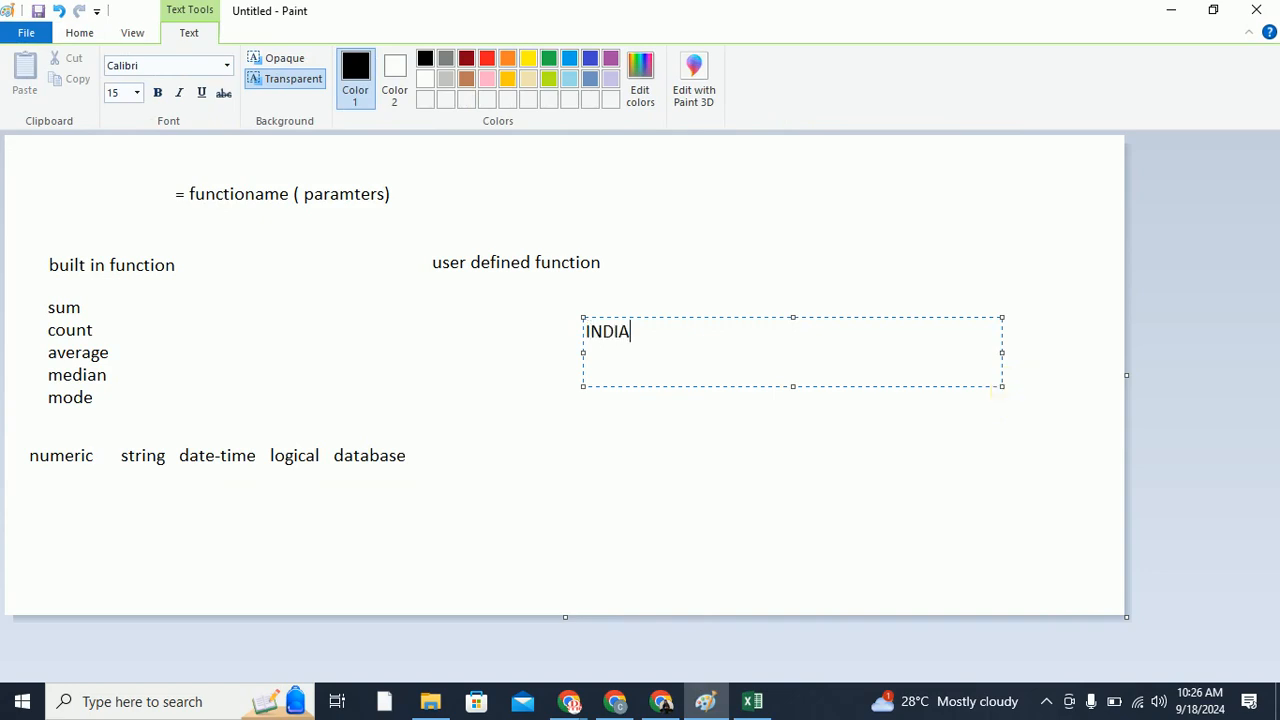
{"action": "left_click", "coordinate": [602, 247]}
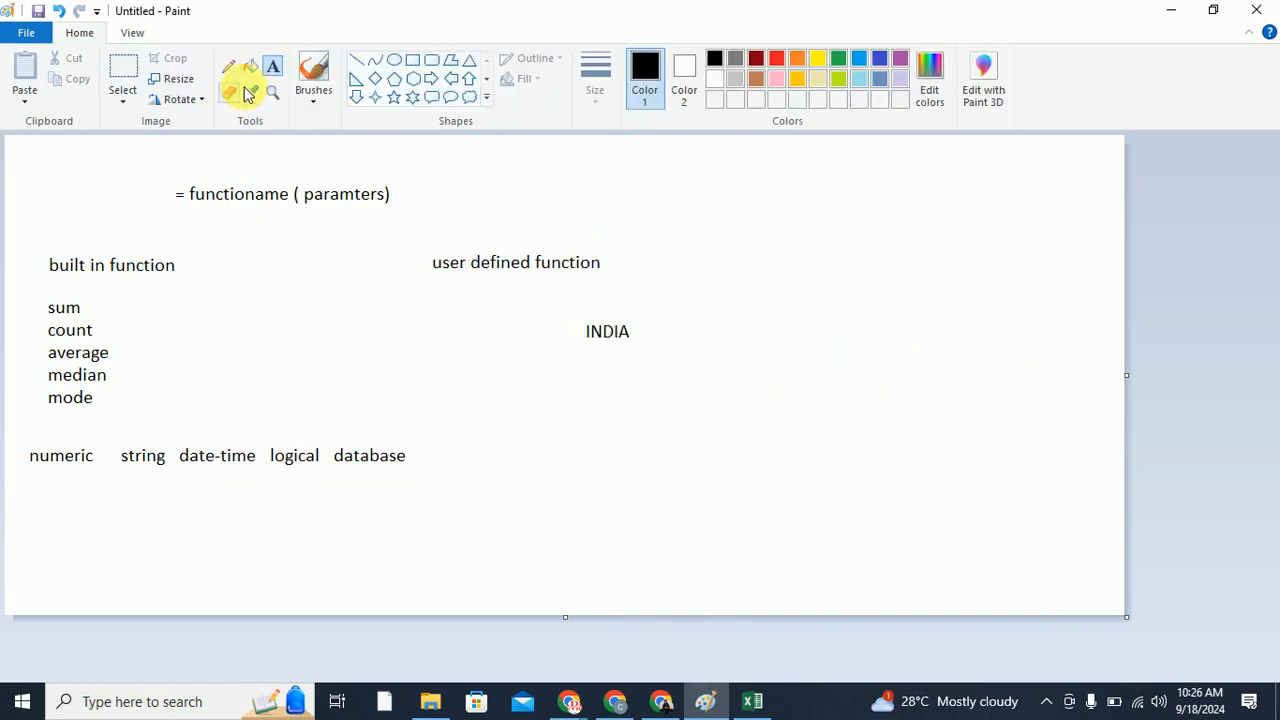
{"action": "left_click", "coordinate": [300, 68]}
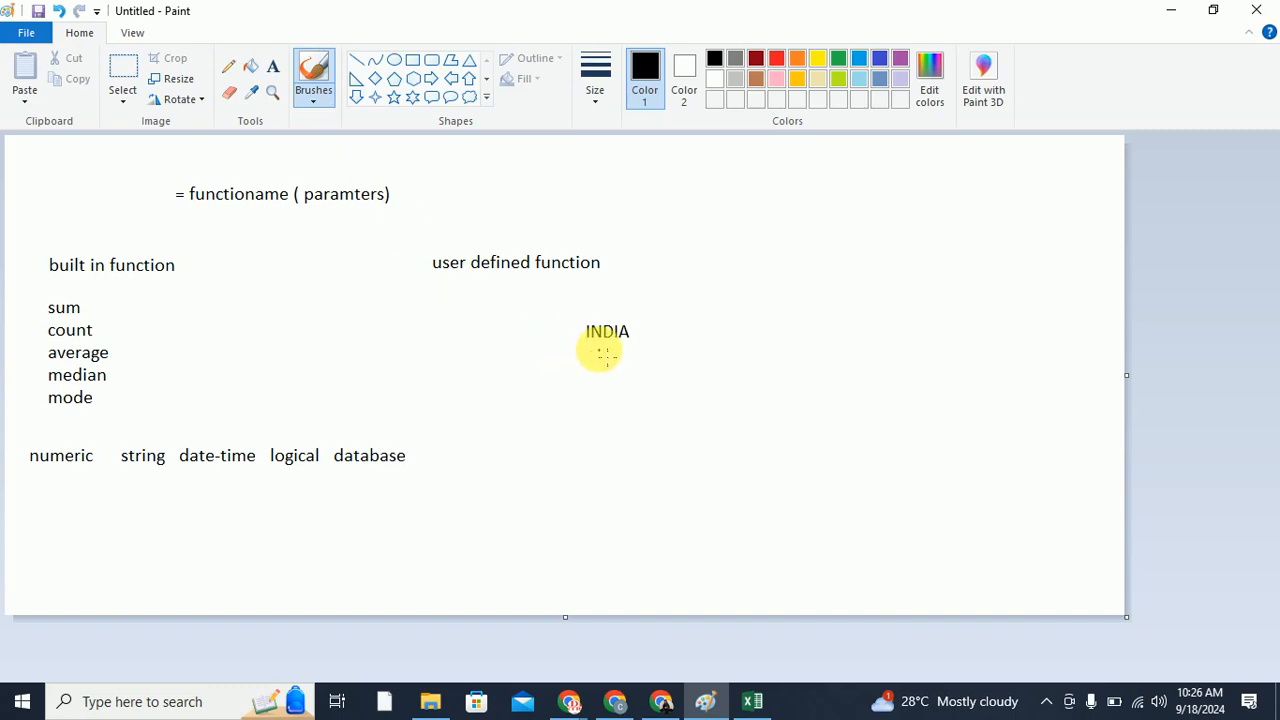
{"action": "mouse_move", "coordinate": [556, 354]}
{"action": "left_mouse_down"}
{"action": "mouse_move", "coordinate": [577, 351]}
{"action": "mouse_move", "coordinate": [571, 363]}
{"action": "mouse_move", "coordinate": [608, 381]}
{"action": "left_mouse_up"}
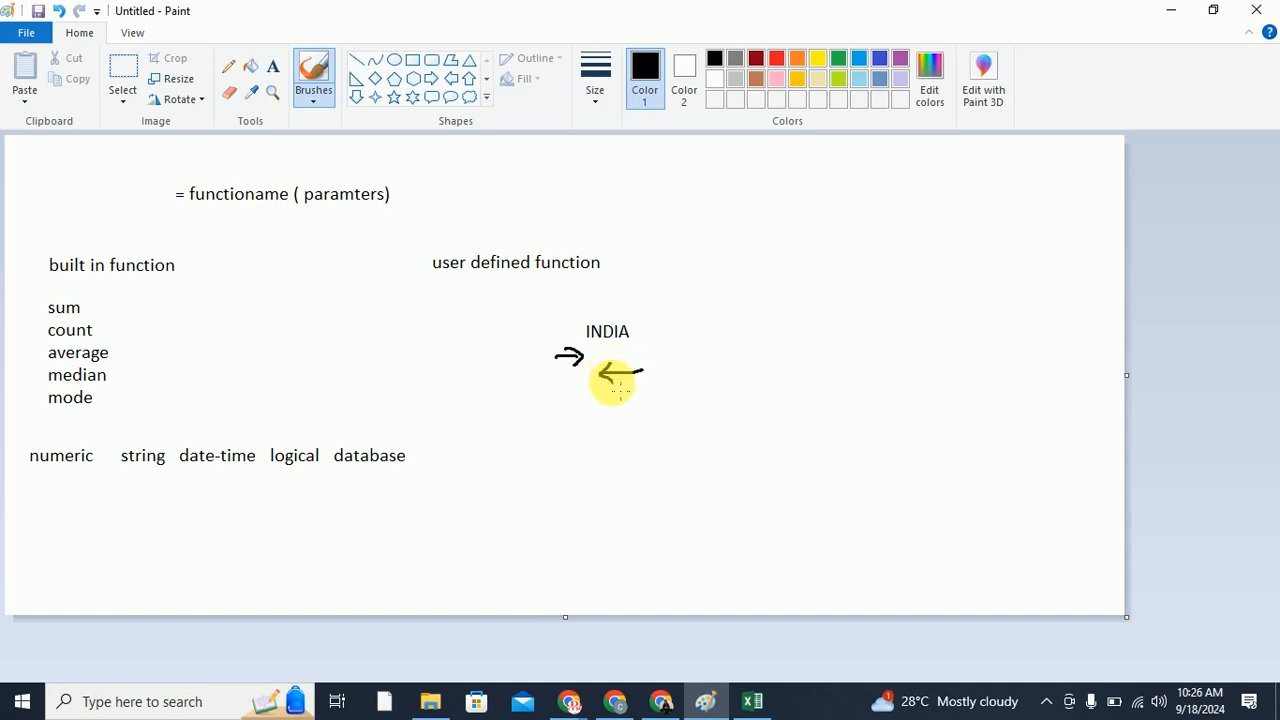
Switch to Excel and enter =LEFT(G14,3) in cell E18 to extract three characters from the uppercase name, and review the formula
{"action": "key", "text": "alt+Tab"}
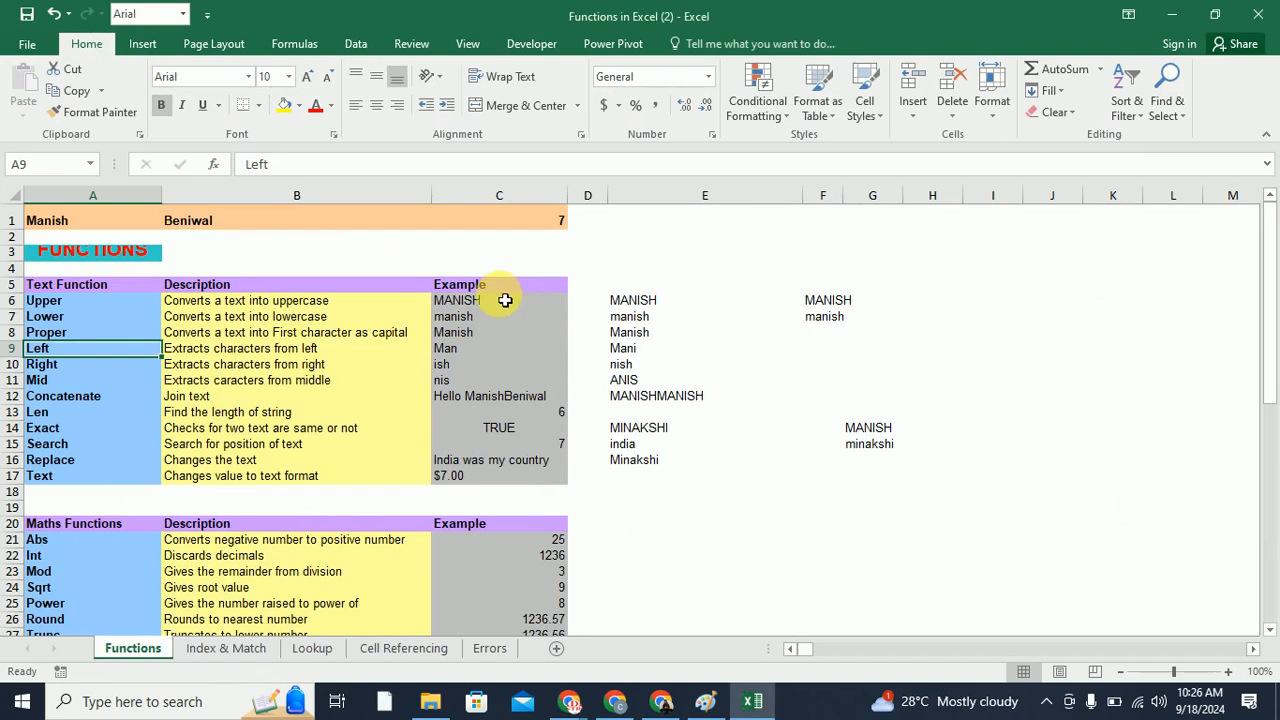
{"action": "left_click", "coordinate": [473, 353]}
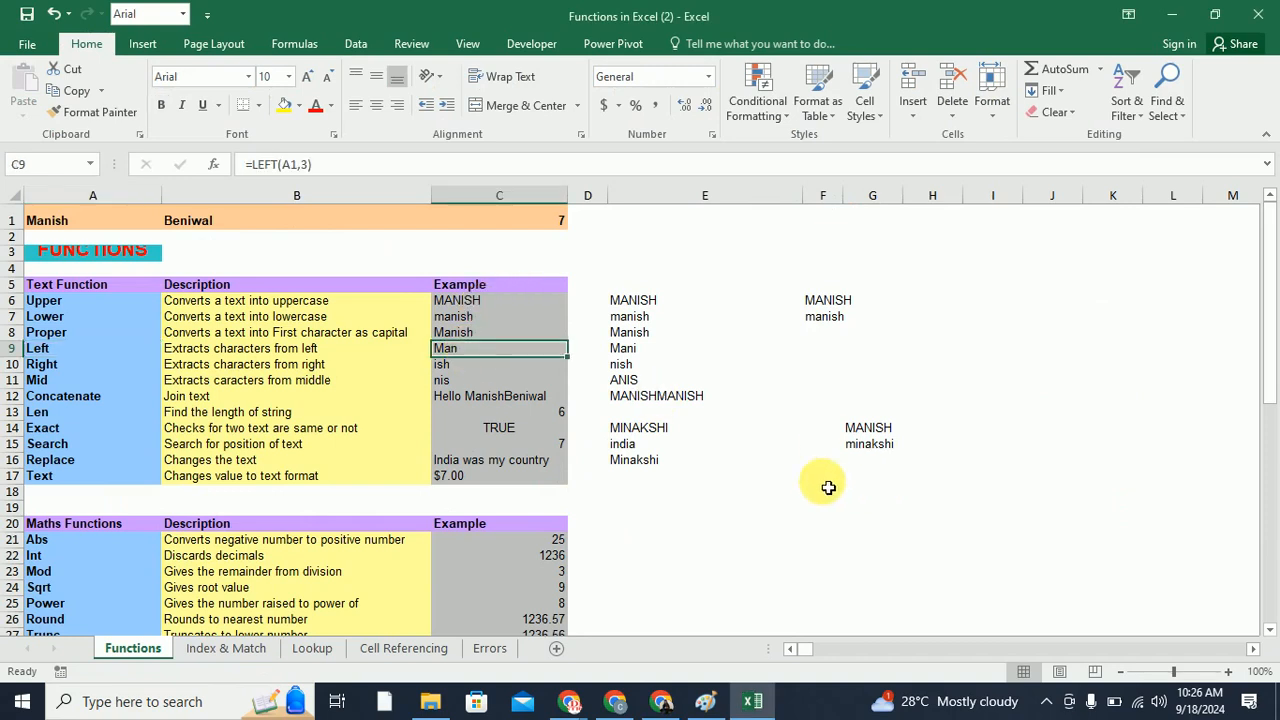
{"action": "left_click", "coordinate": [648, 494]}
{"action": "type", "text": "="}
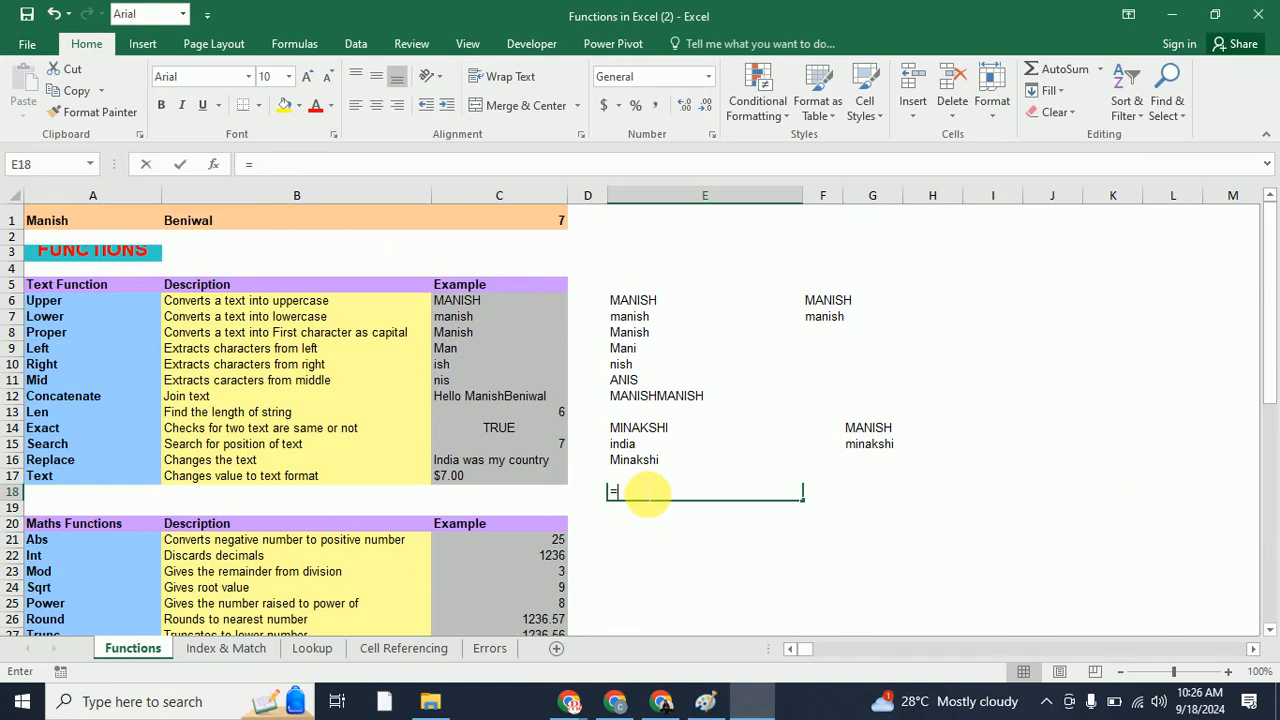
{"action": "type", "text": "left("}
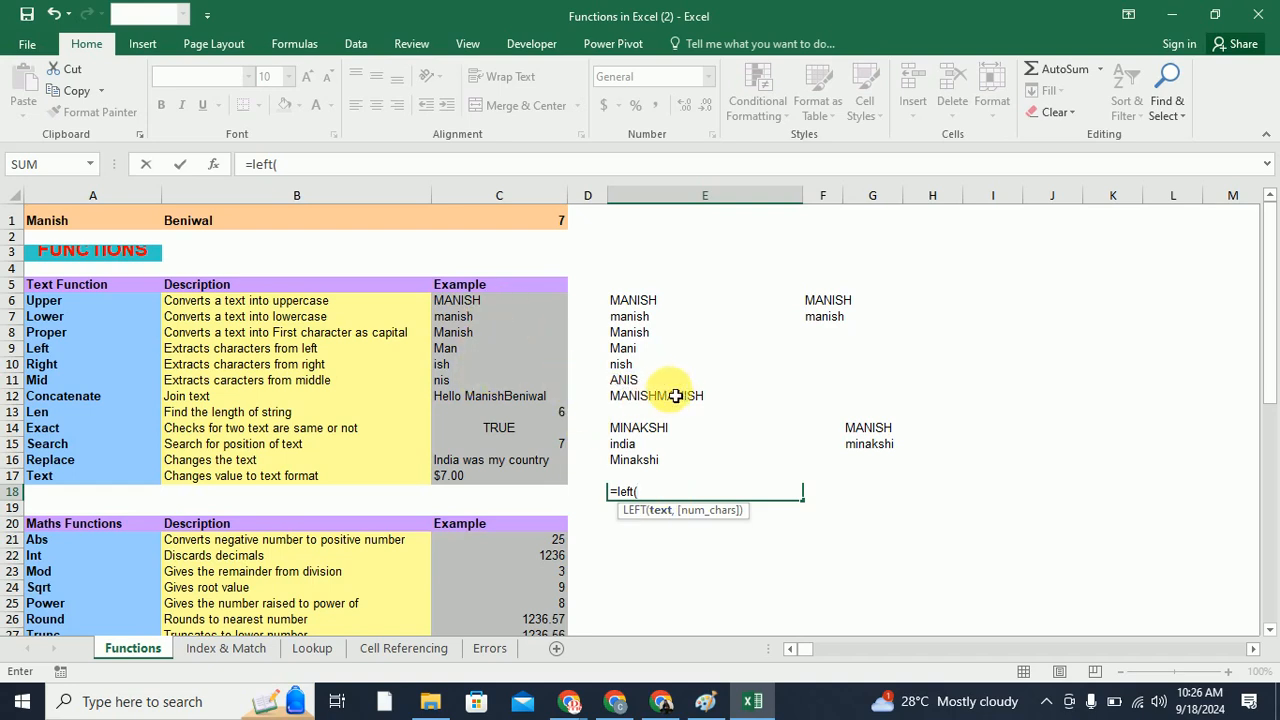
{"action": "left_click", "coordinate": [868, 432]}
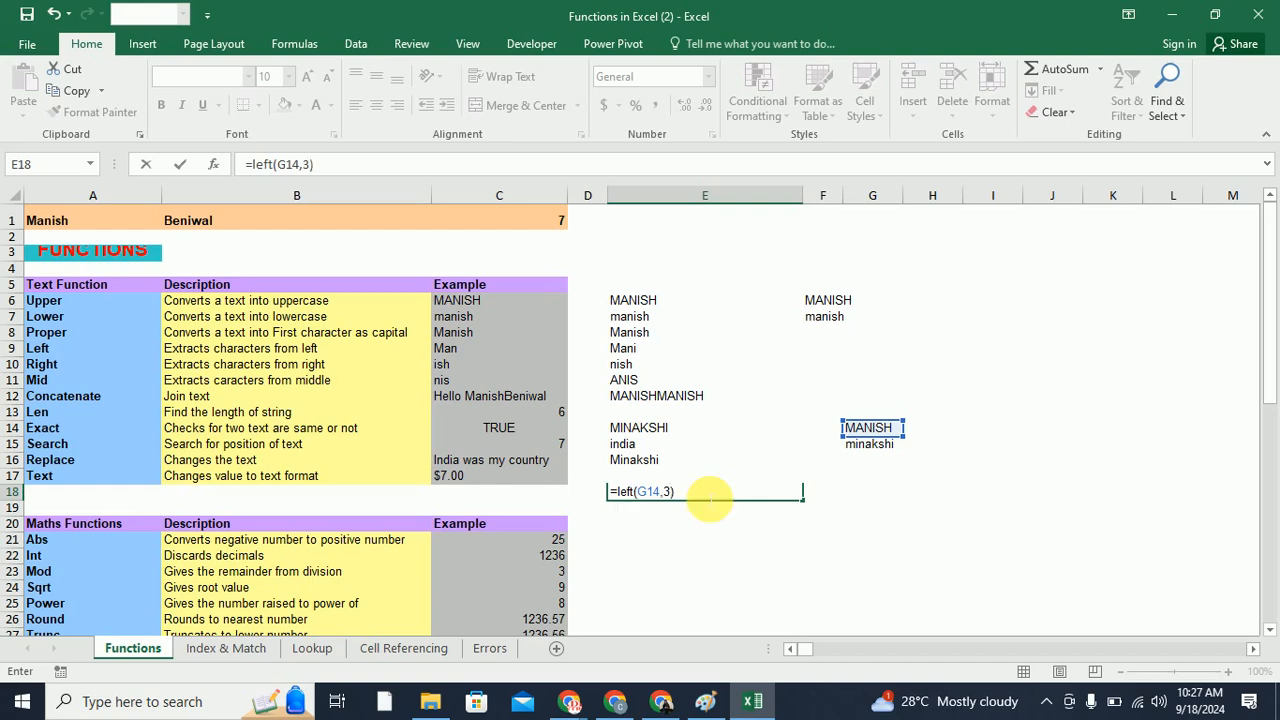
{"action": "key", "text": "Return"}
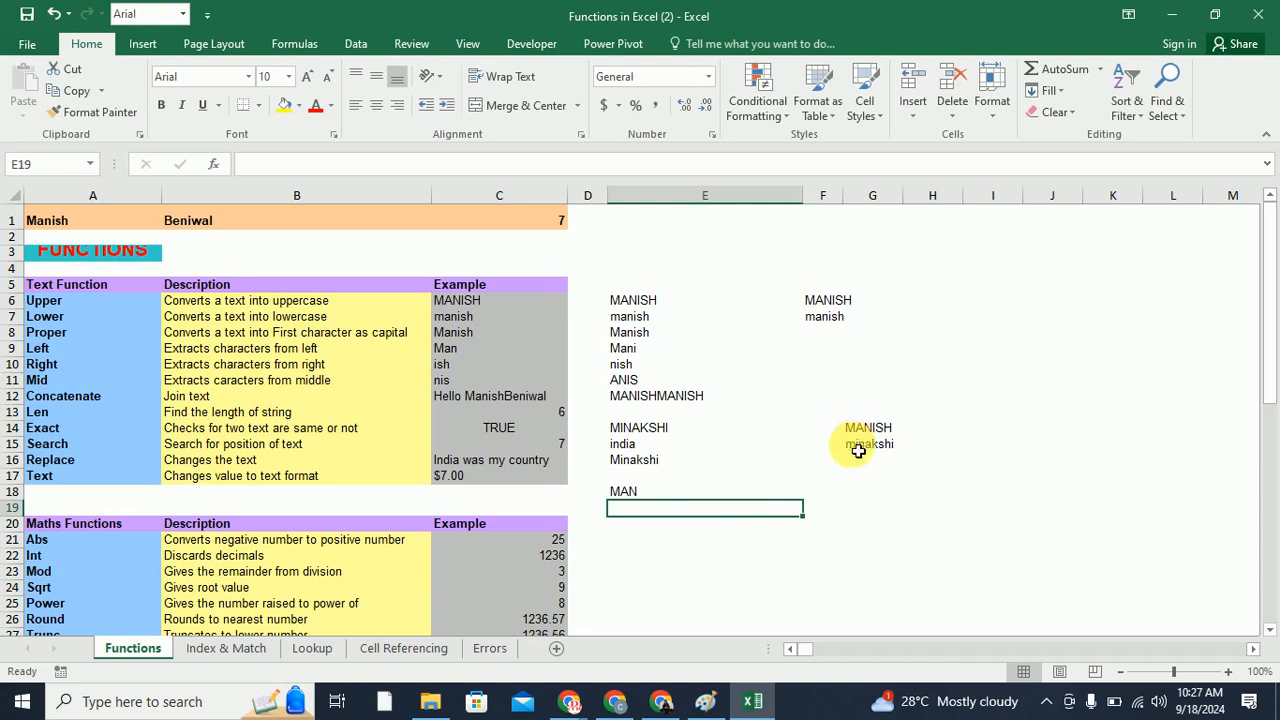
{"action": "left_click", "coordinate": [700, 491]}
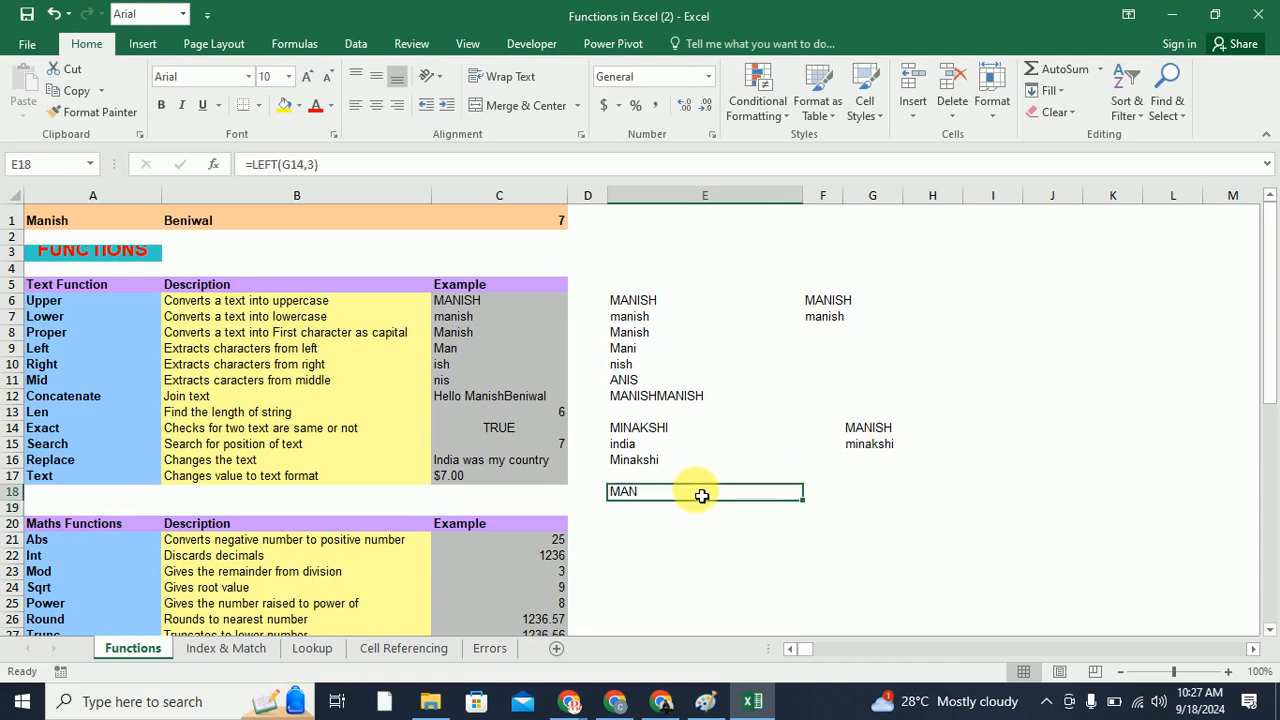
{"action": "left_click", "coordinate": [868, 429]}
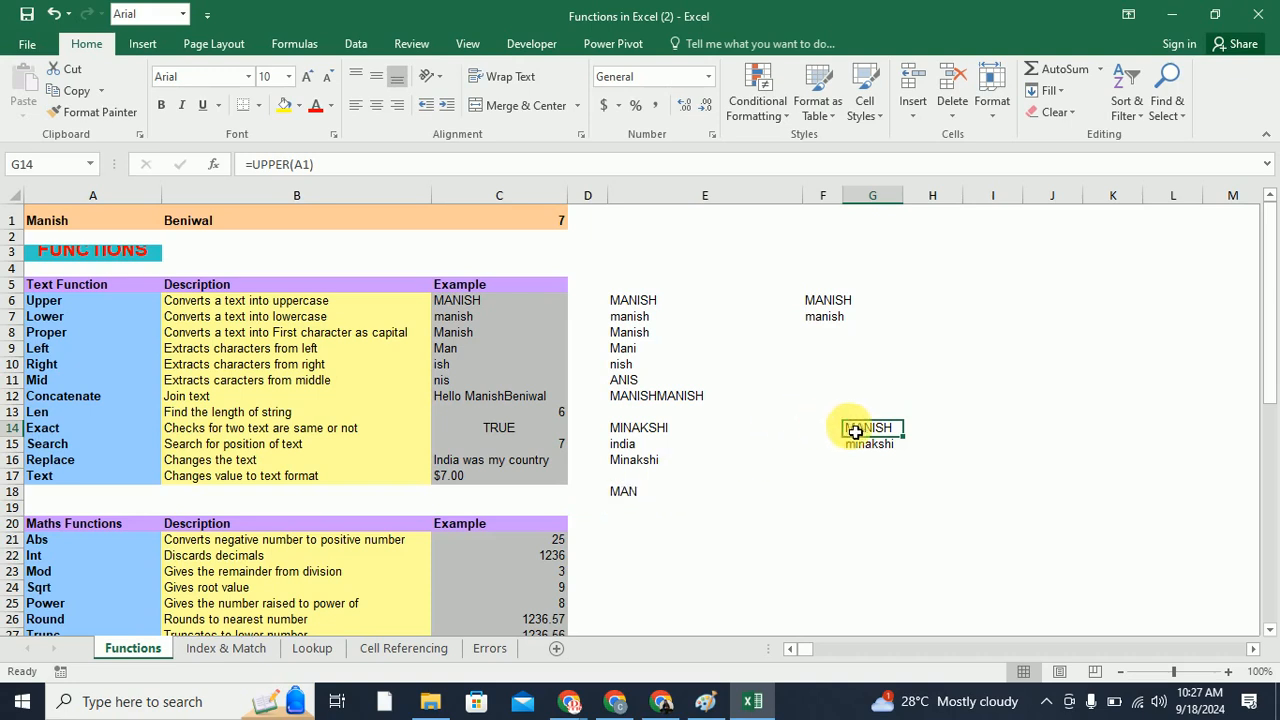
{"action": "left_click", "coordinate": [634, 498]}
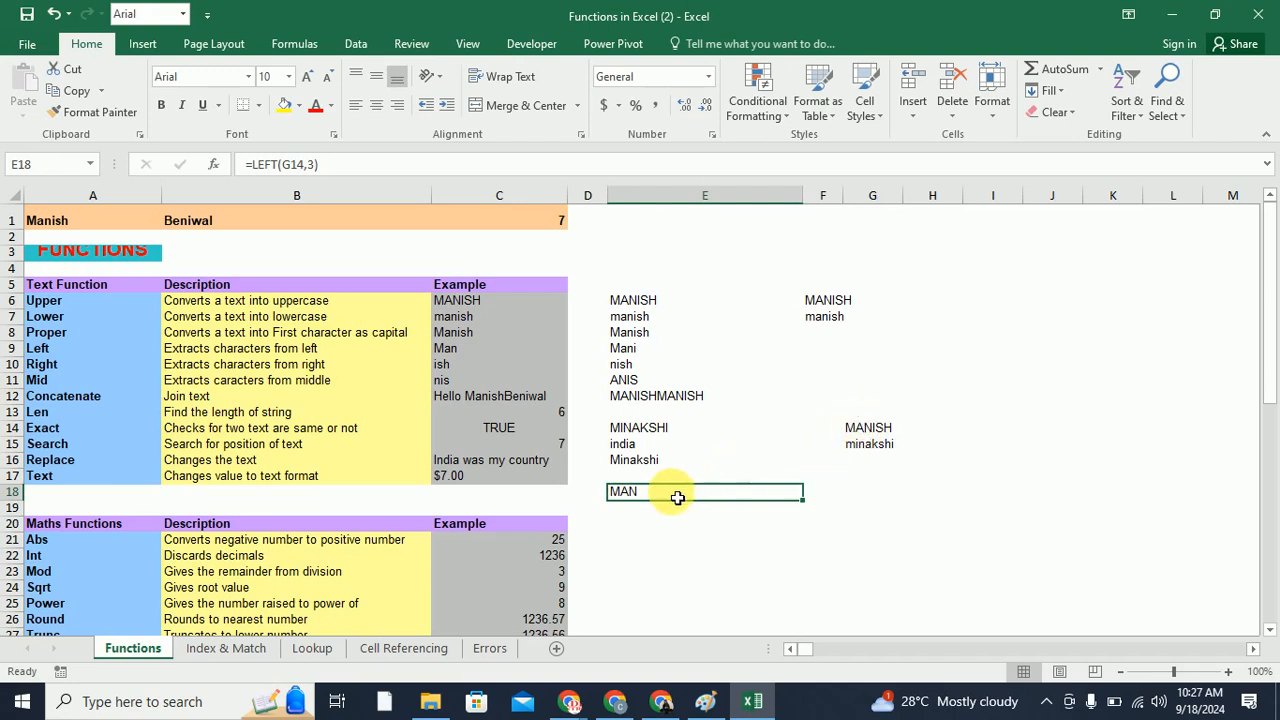
Enter =LEFT("This is my hometown",4) in cell F18 to extract four characters from typed text, and review the formula
{"action": "left_click", "coordinate": [835, 493]}
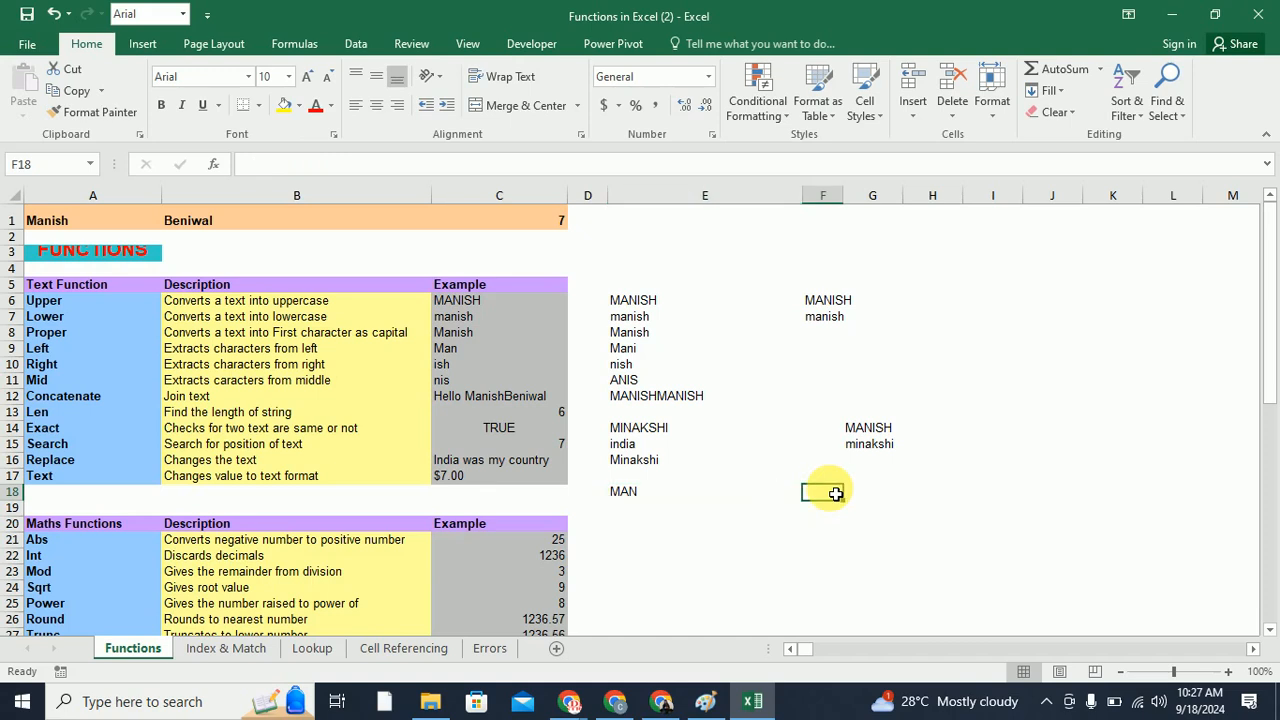
{"action": "type", "text": "="}
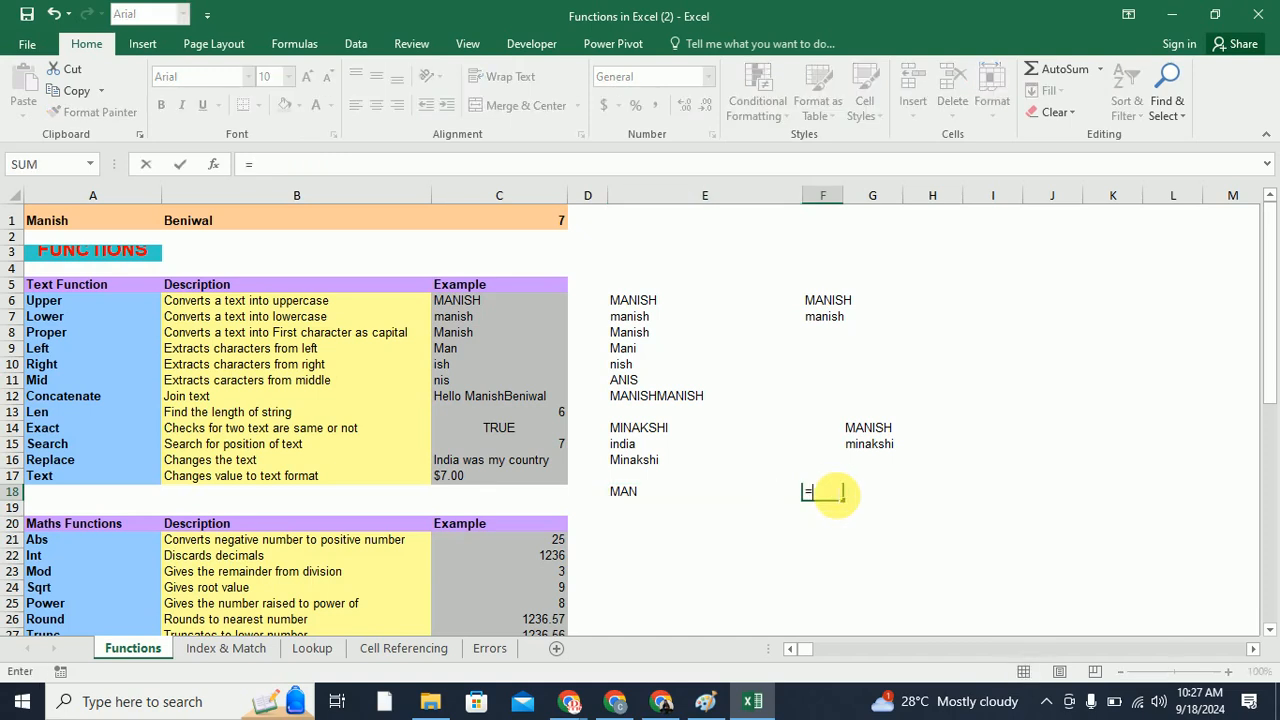
{"action": "type", "text": "Left("}
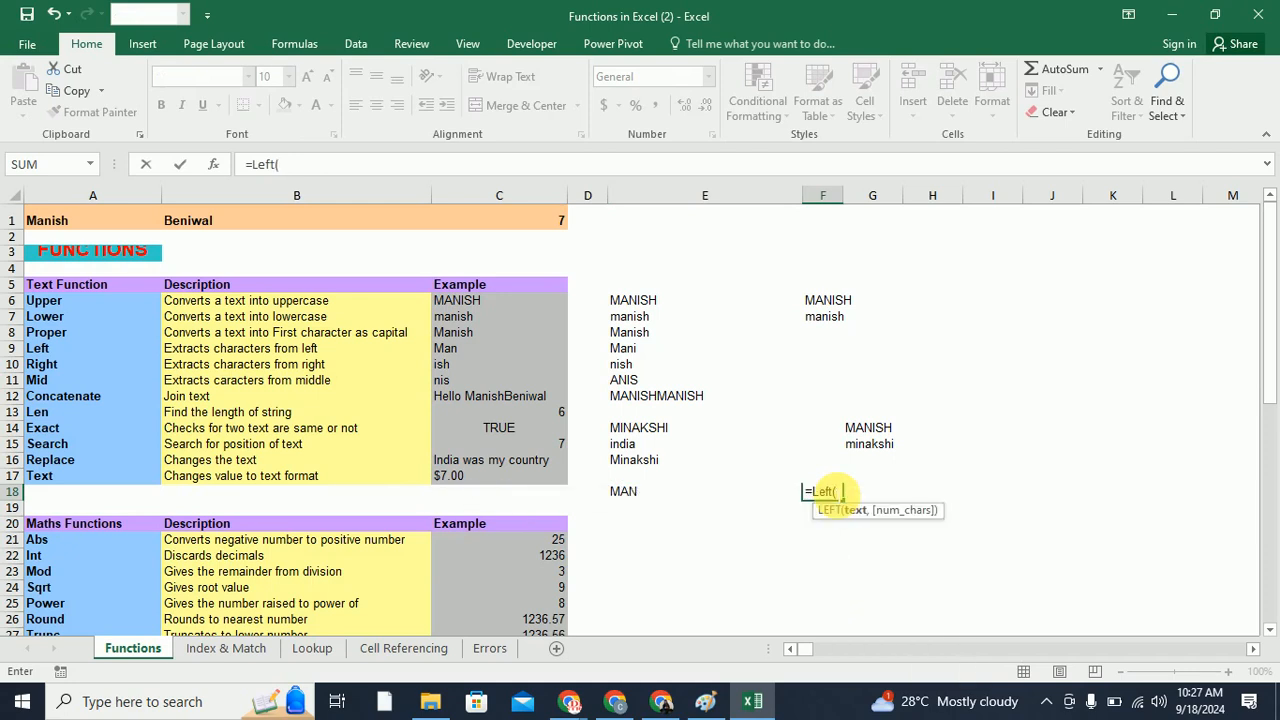
{"action": "type", "text": "\"This is my hometow"}
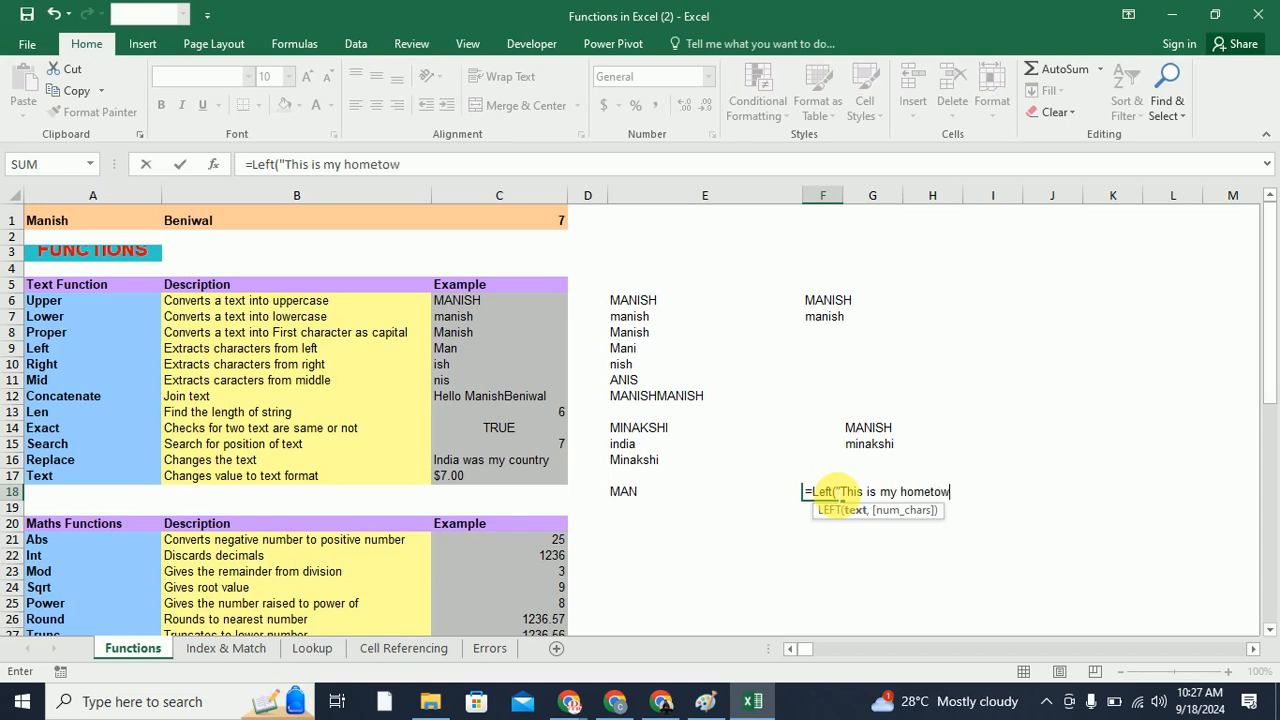
{"action": "type", "text": "n\","}
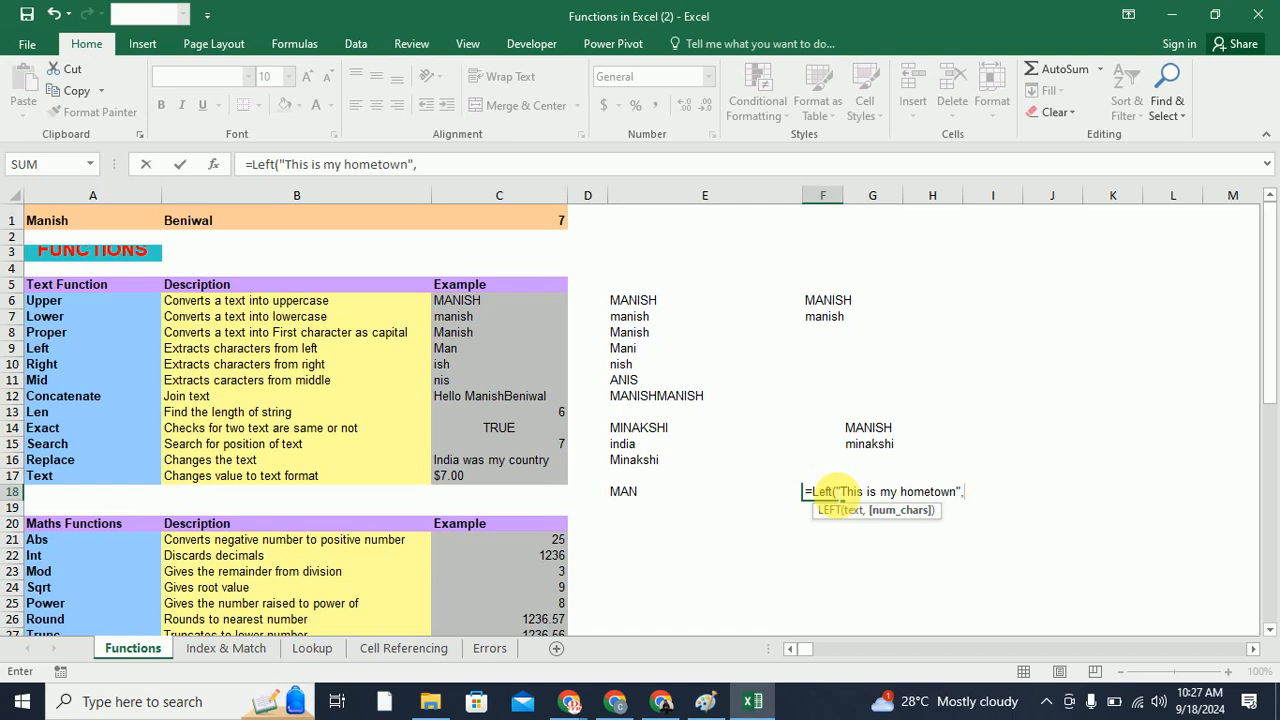
{"action": "type", "text": "4)"}
{"action": "key", "text": "Return"}
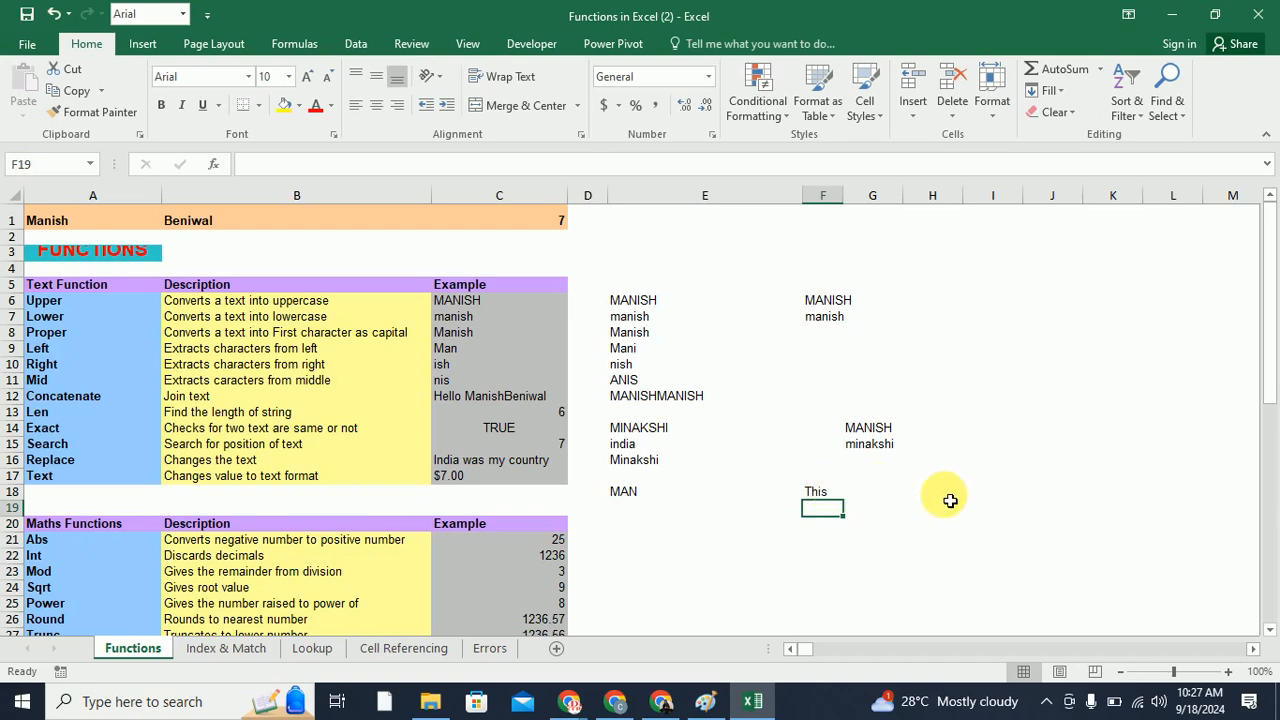
{"action": "left_click", "coordinate": [823, 492]}
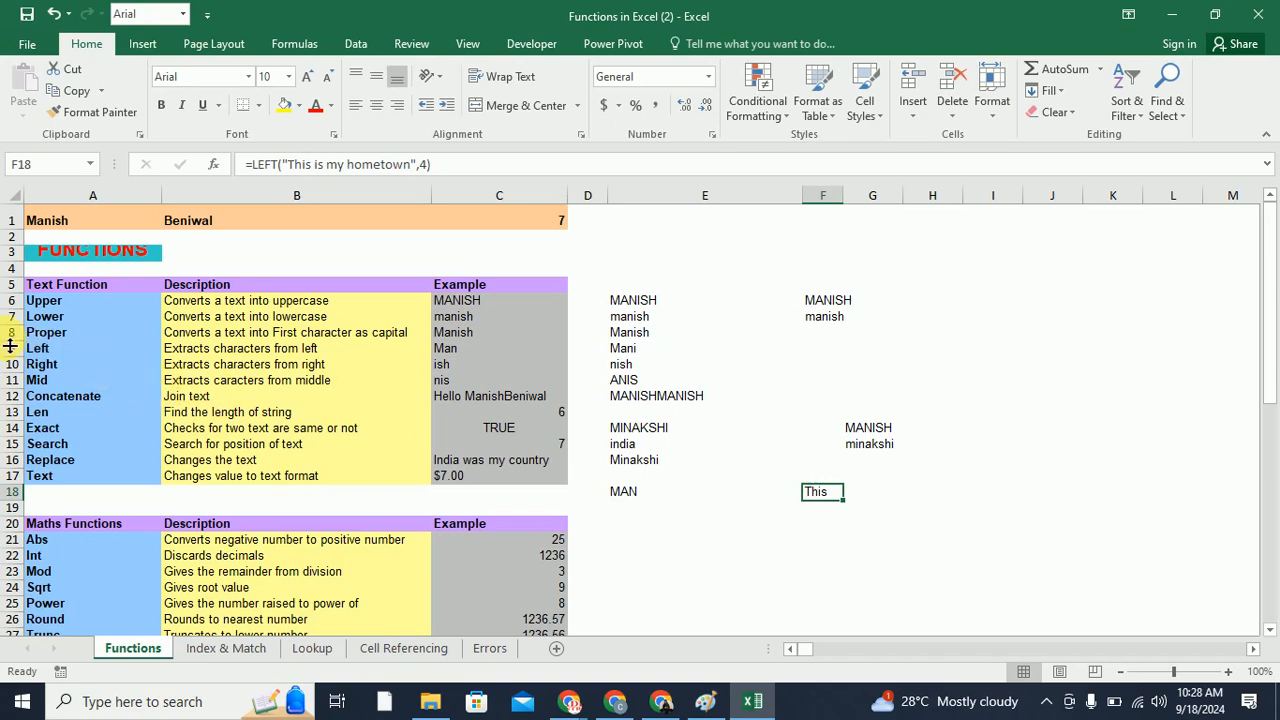
Review the Right function's example, enter =RIGHT(E16,3) in cell E19 to extract the name's last three characters, and review the formula
{"action": "left_click", "coordinate": [55, 367]}
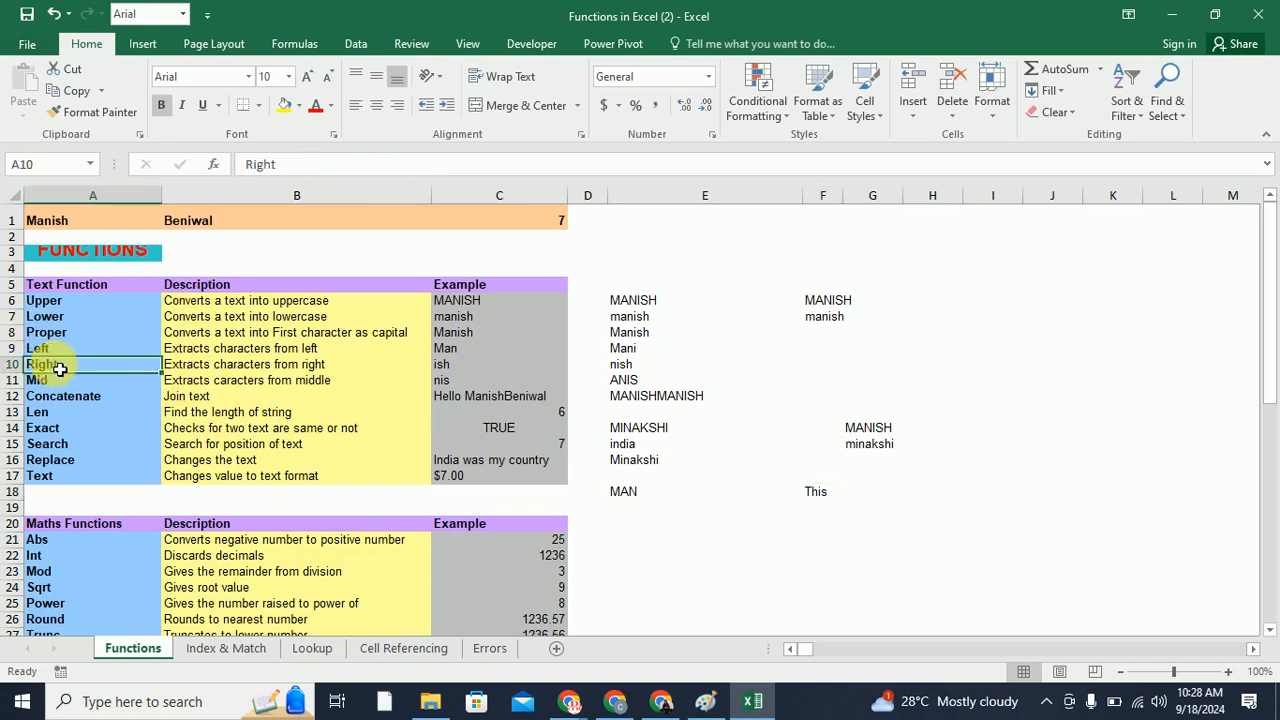
{"action": "left_click", "coordinate": [235, 366]}
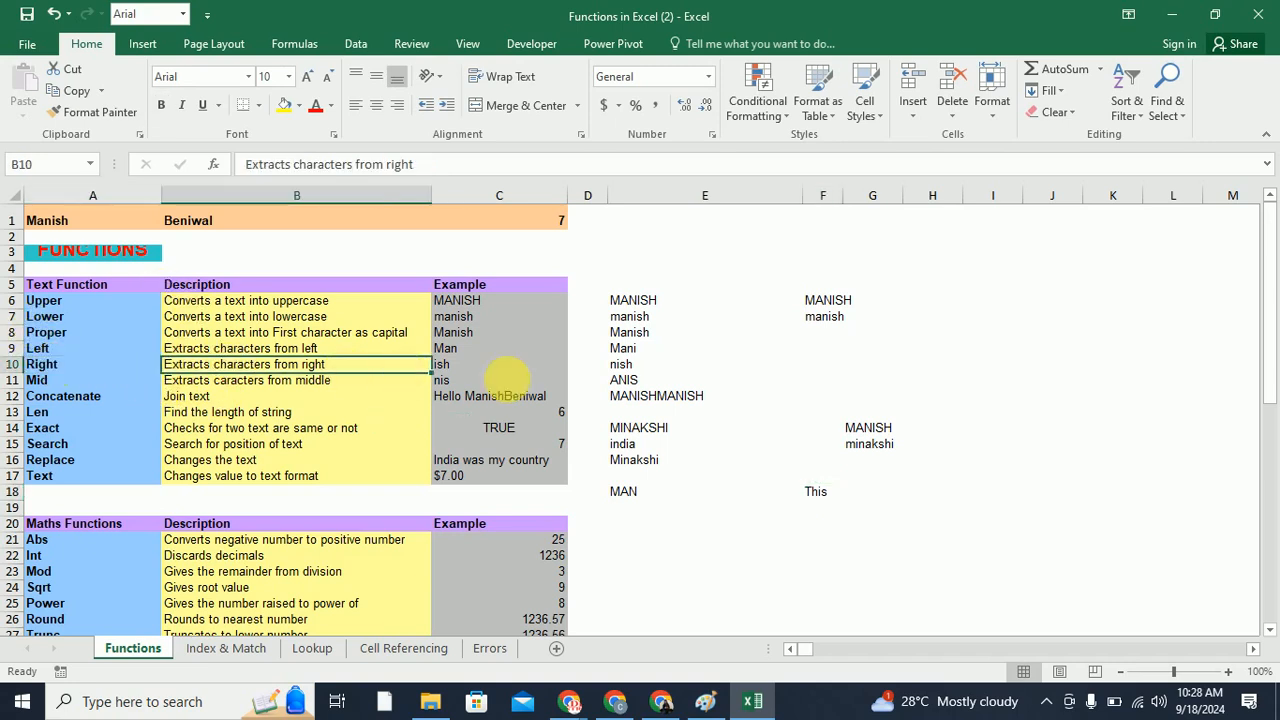
{"action": "left_click", "coordinate": [514, 369]}
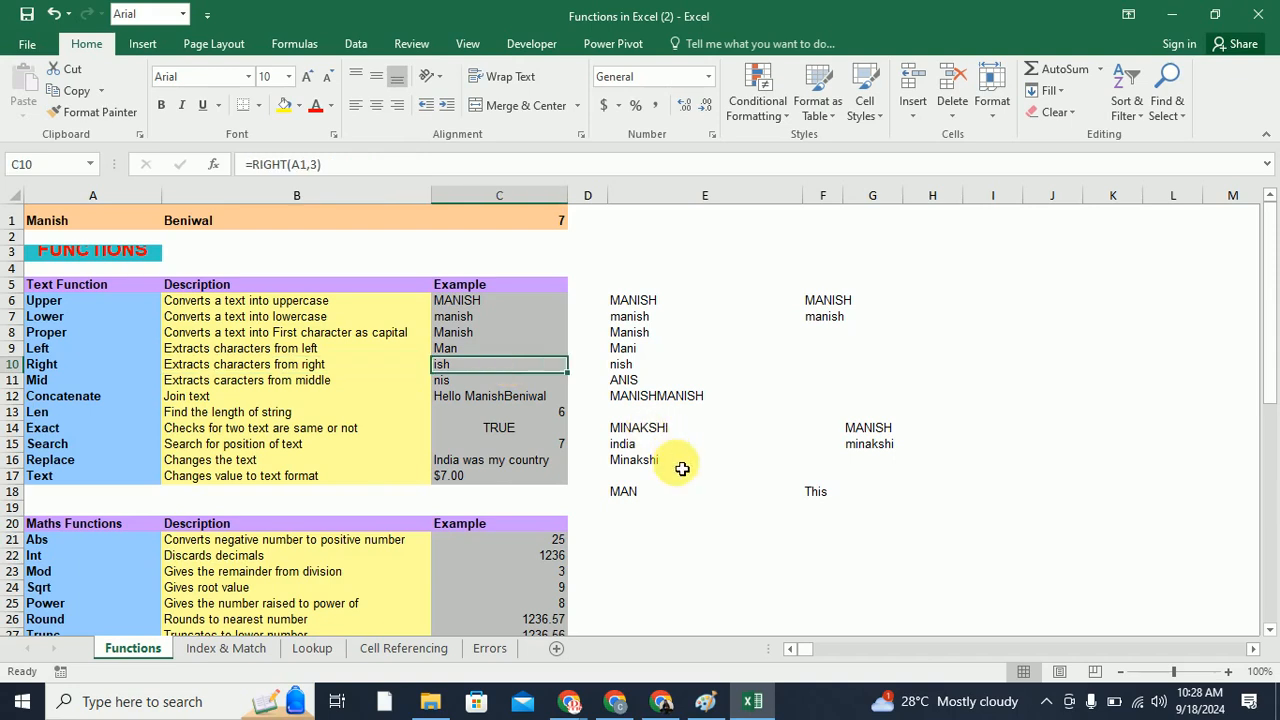
{"action": "left_click", "coordinate": [638, 513]}
{"action": "type", "text": "=right"}
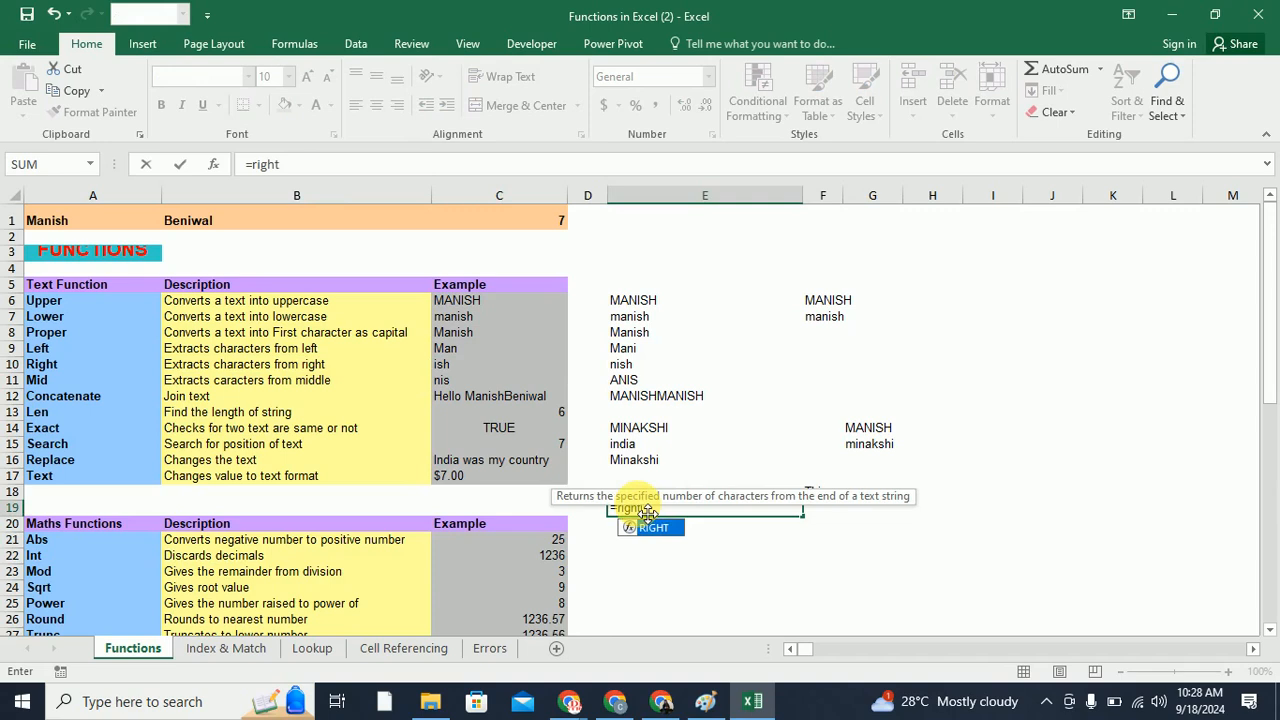
{"action": "type", "text": "("}
{"action": "left_click", "coordinate": [705, 701]}
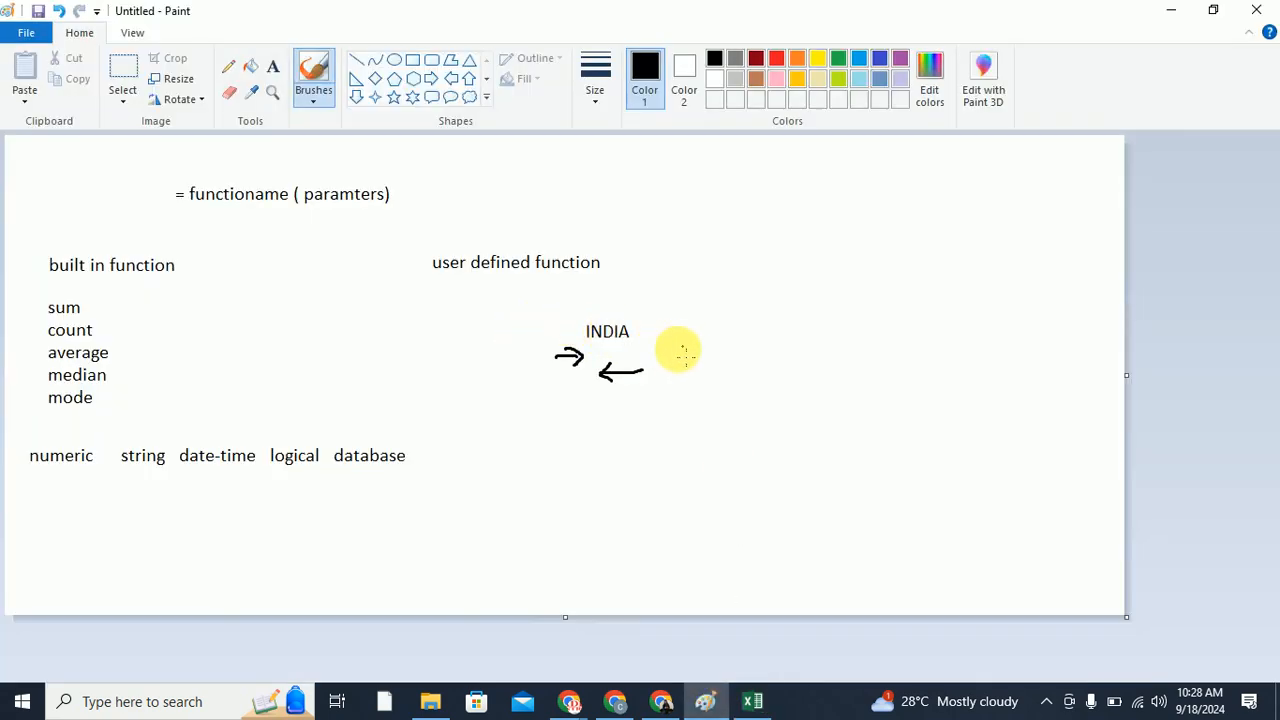
{"action": "left_click", "coordinate": [752, 703]}
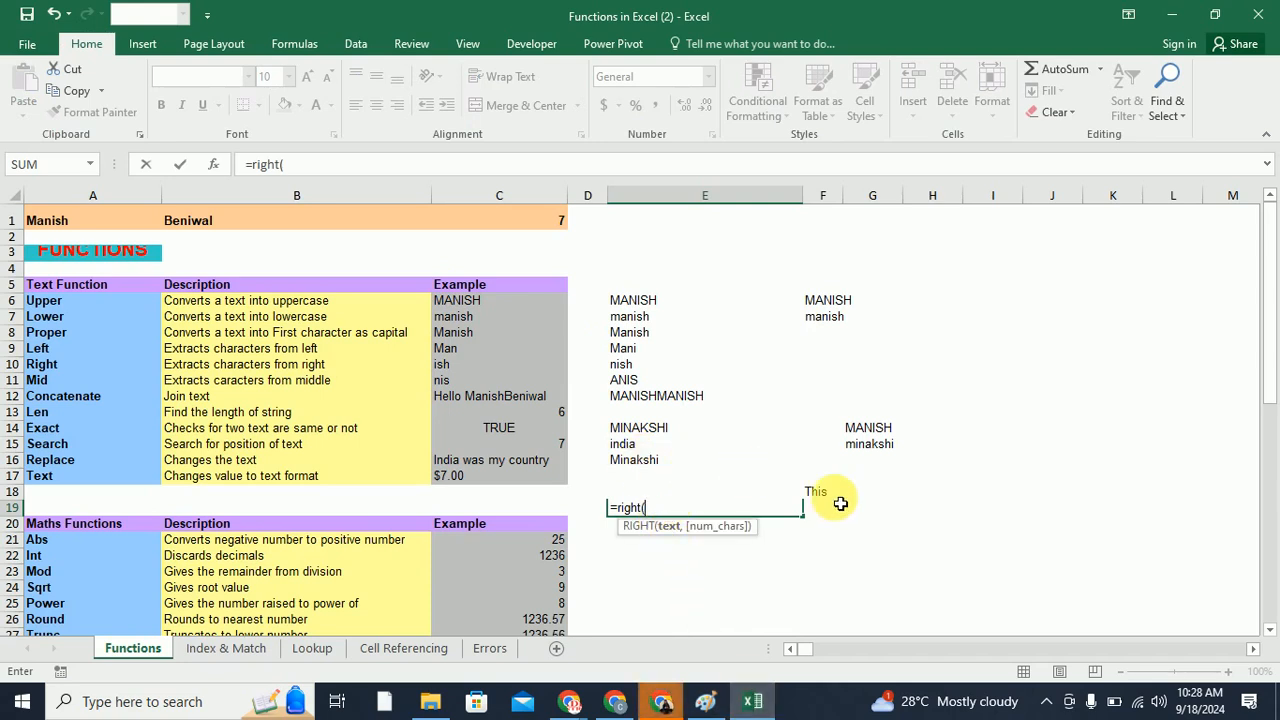
{"action": "left_click", "coordinate": [657, 462]}
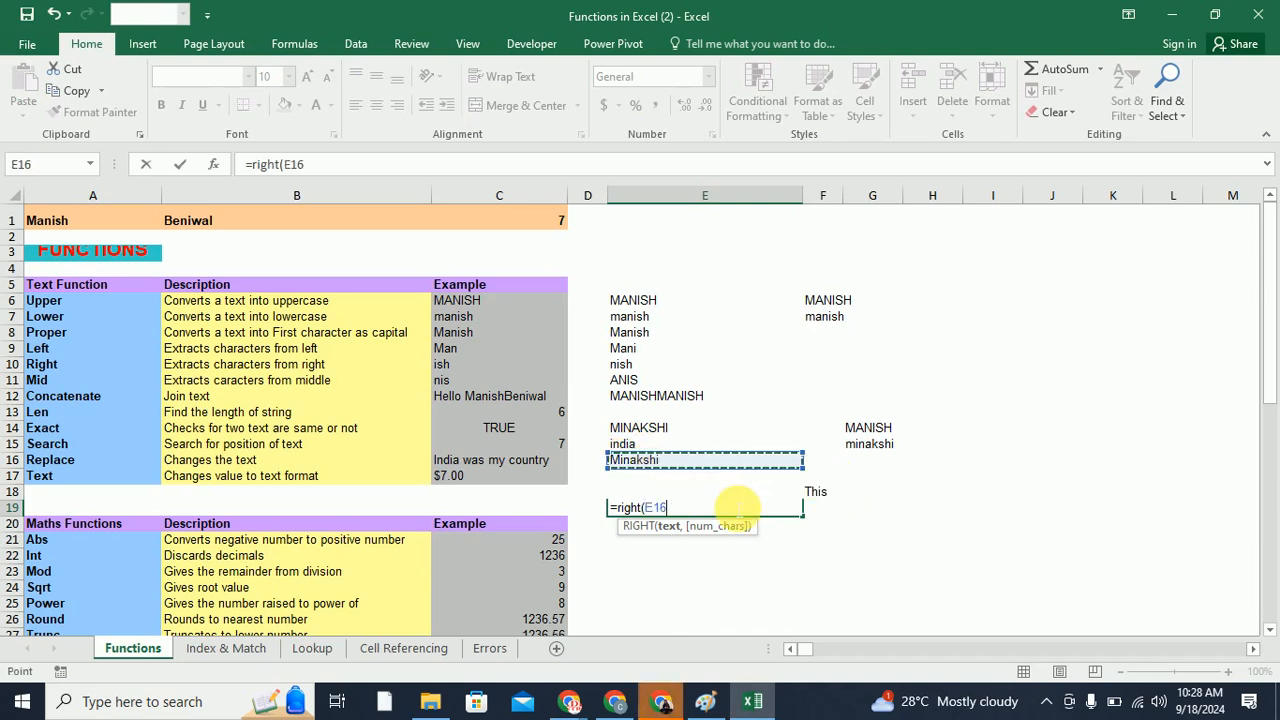
{"action": "type", "text": ","}
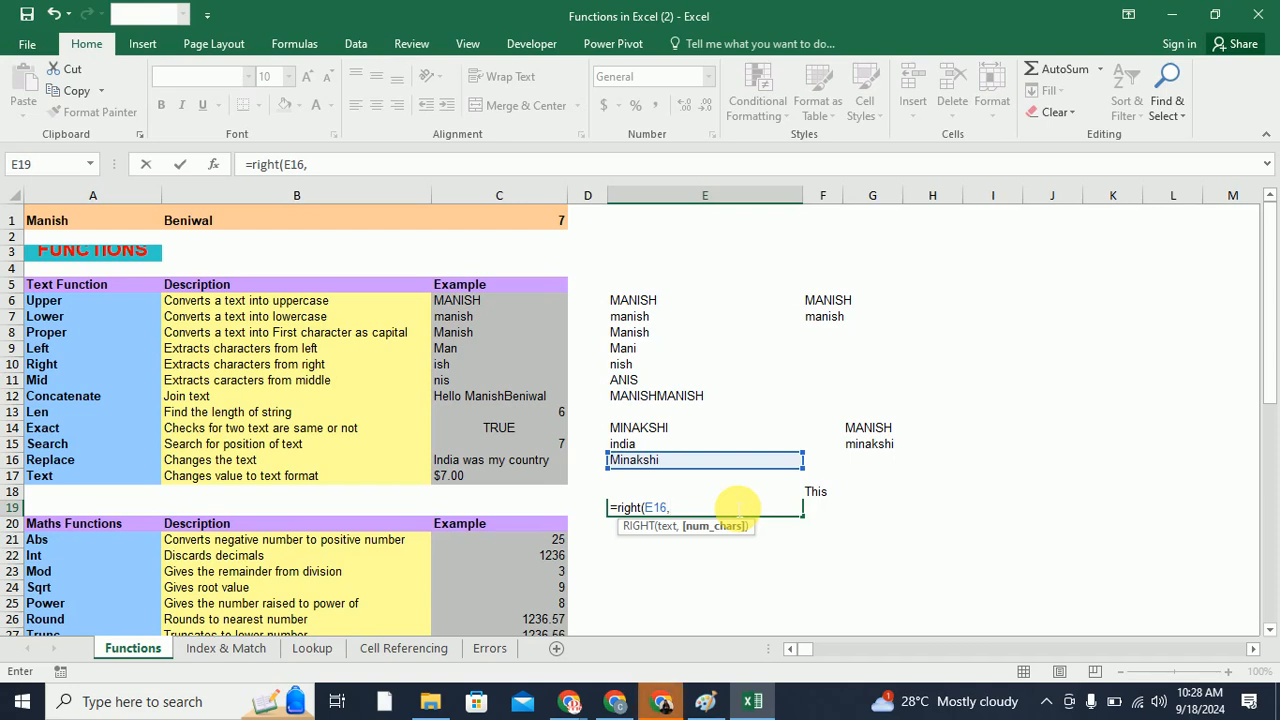
{"action": "type", "text": "3)"}
{"action": "key", "text": "Return"}
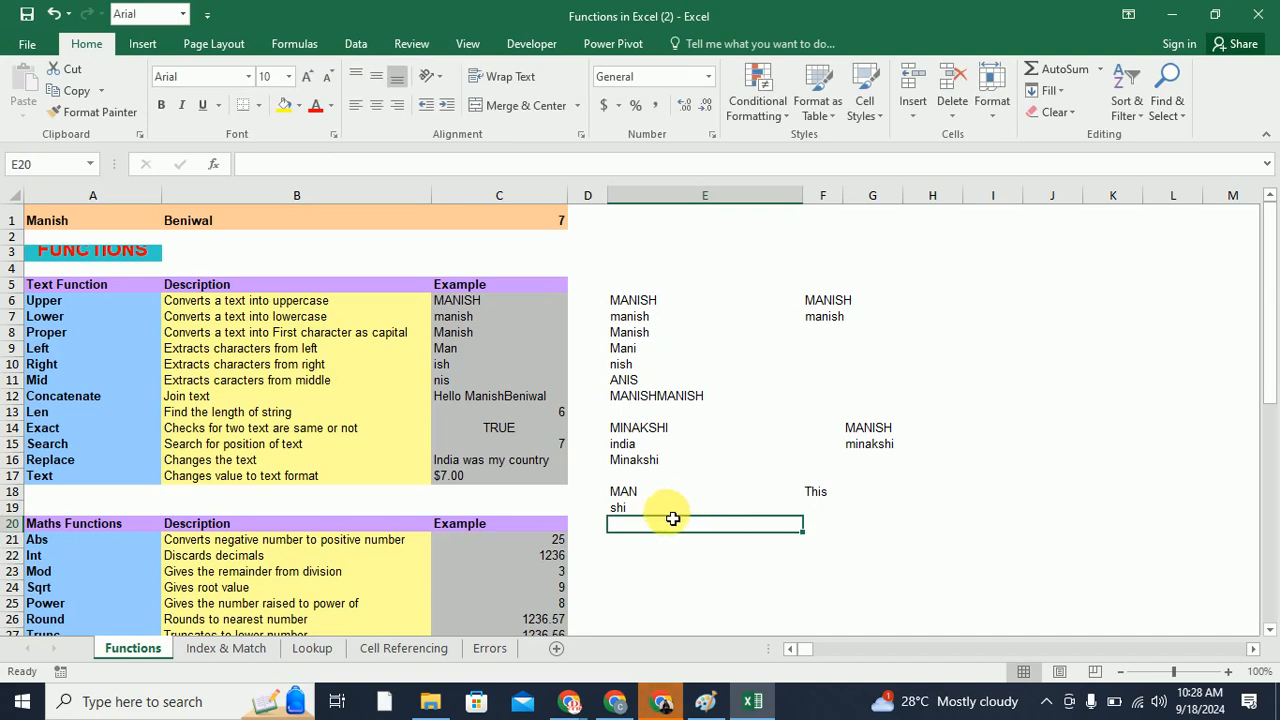
{"action": "left_click", "coordinate": [663, 511]}
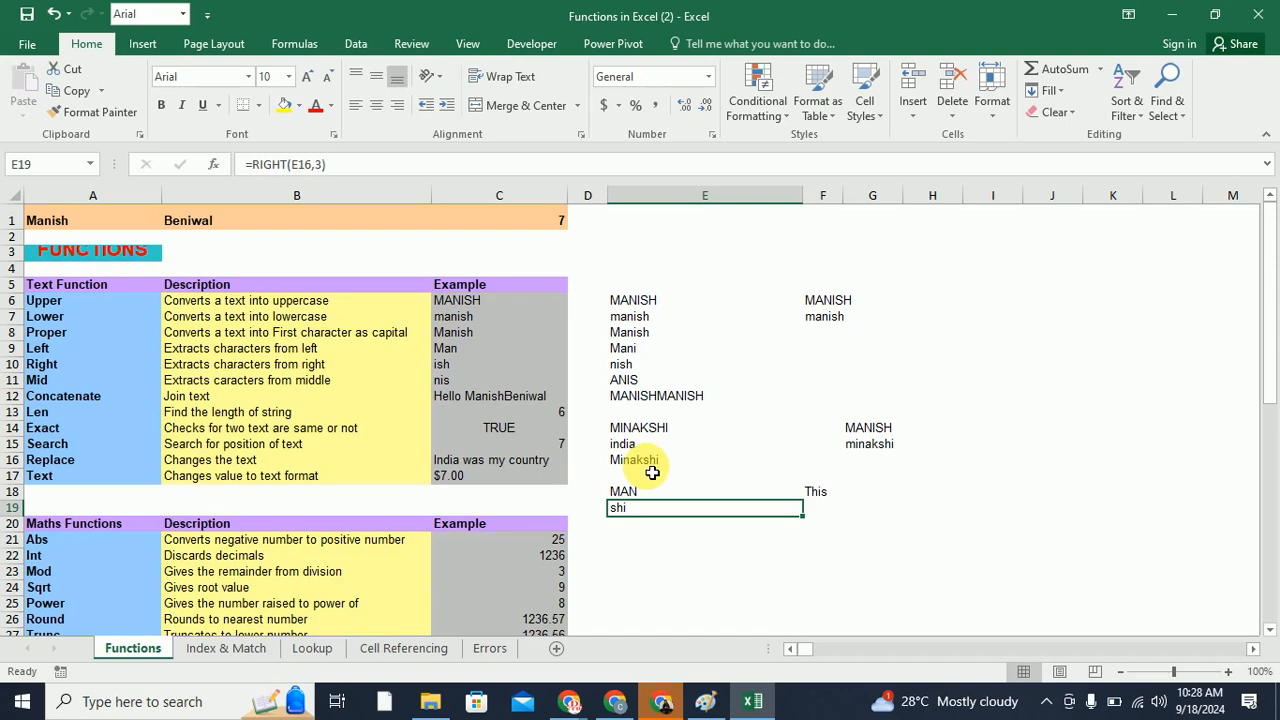
Review the Mid function's example, enter =MID(B9,8,6) in cell E20 to extract six characters from the Left description, and review the formula
{"action": "left_click", "coordinate": [65, 387]}
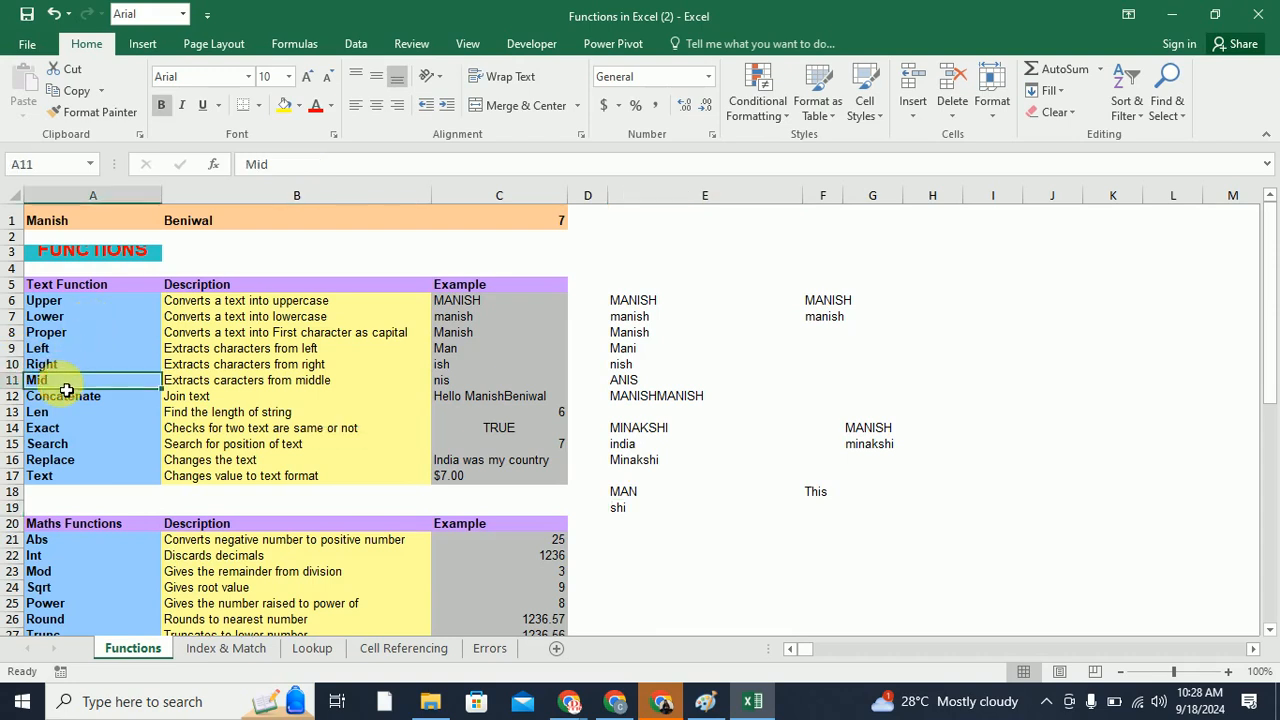
{"action": "left_click", "coordinate": [463, 388]}
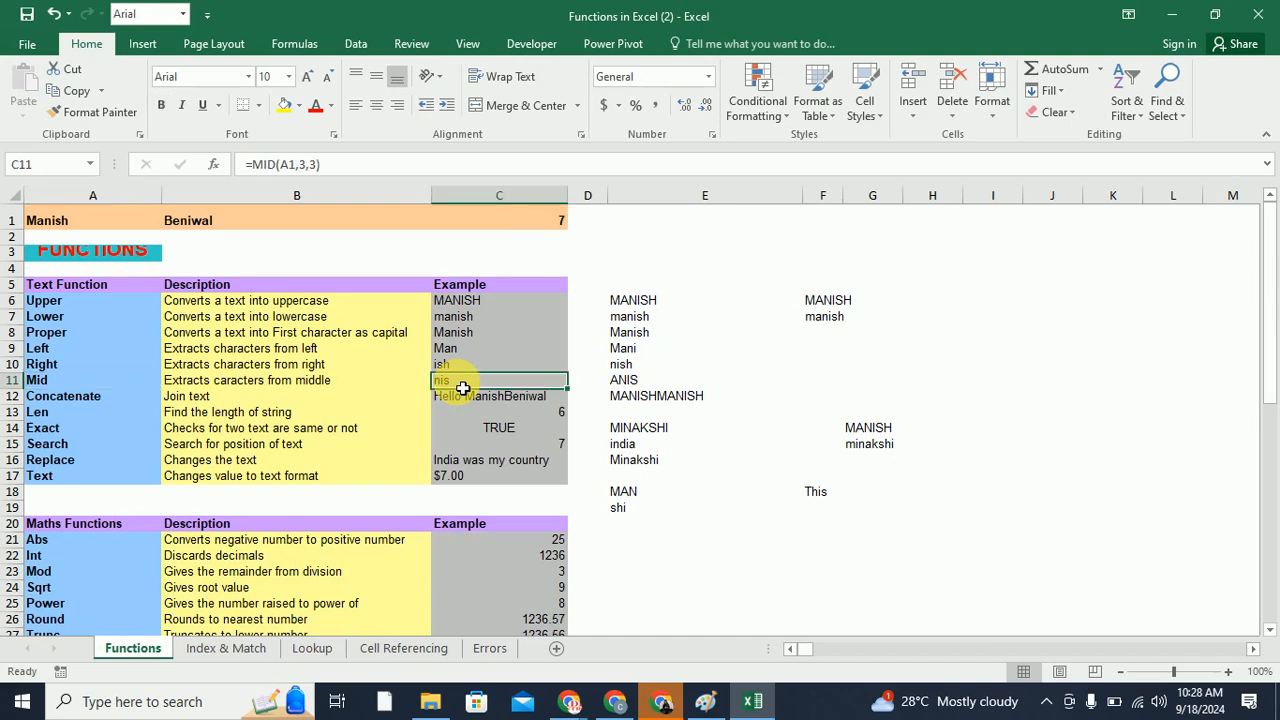
{"action": "left_click", "coordinate": [633, 527]}
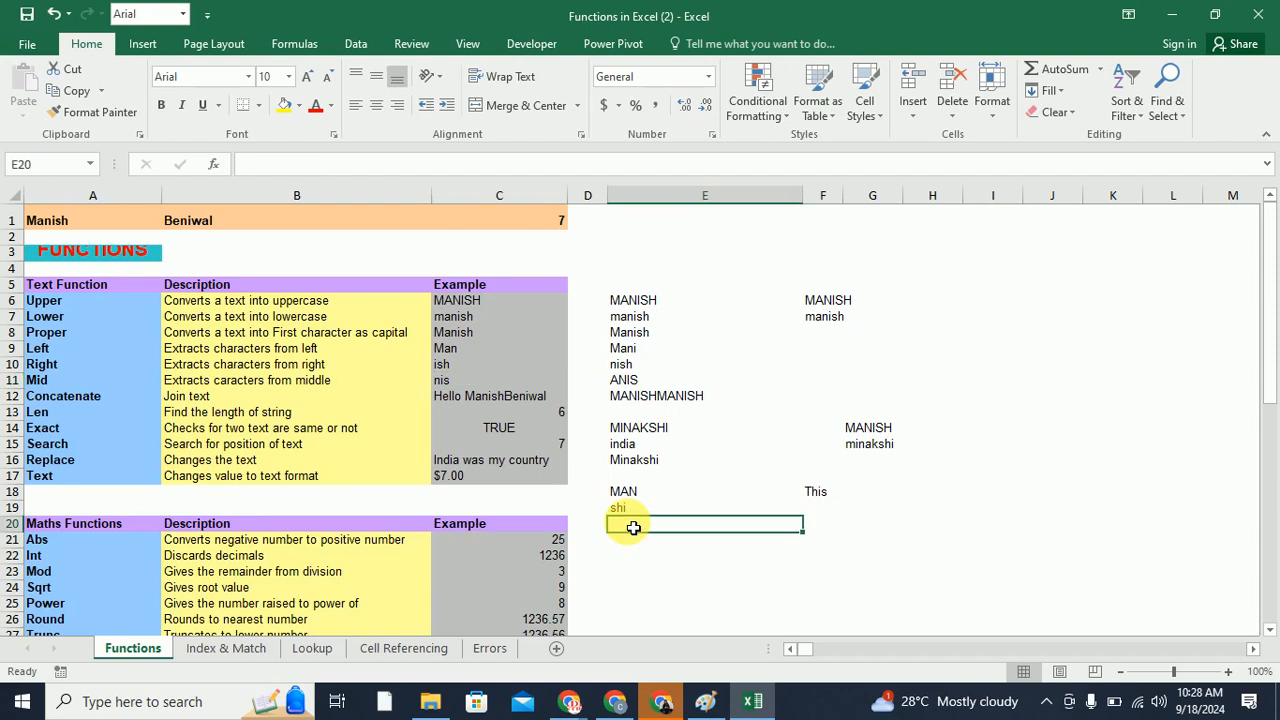
{"action": "type", "text": "=mi"}
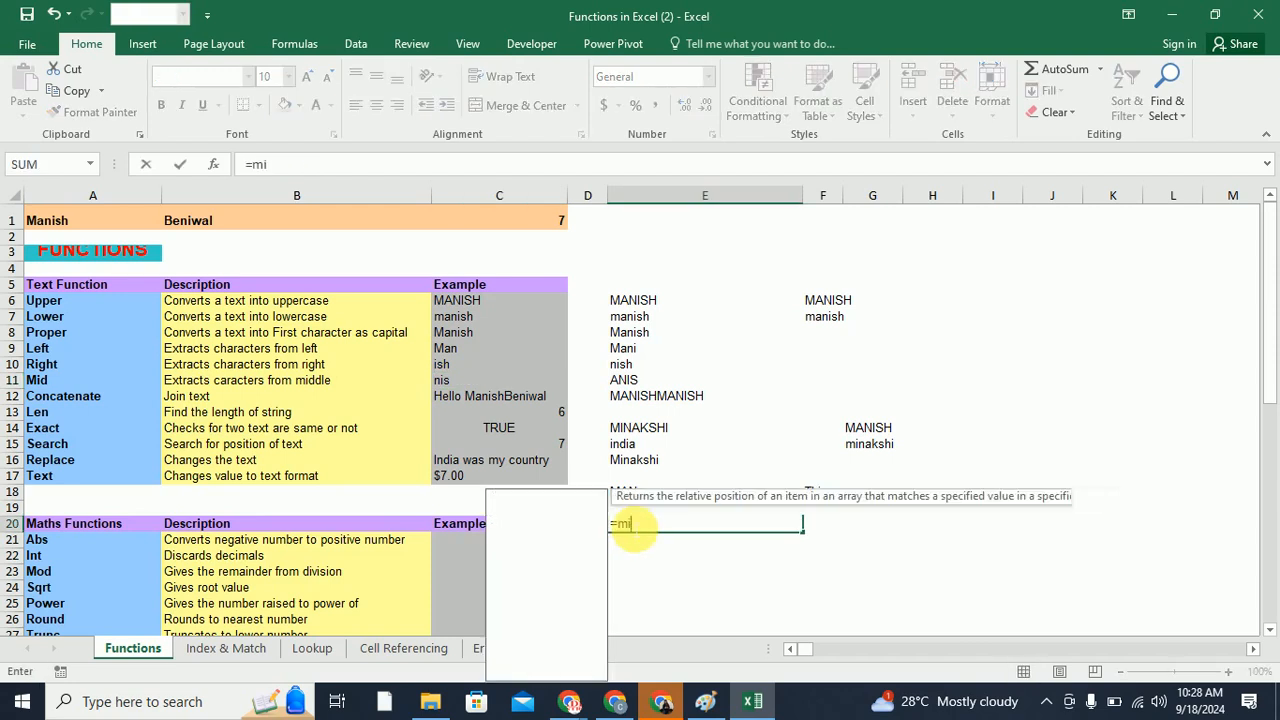
{"action": "type", "text": "d("}
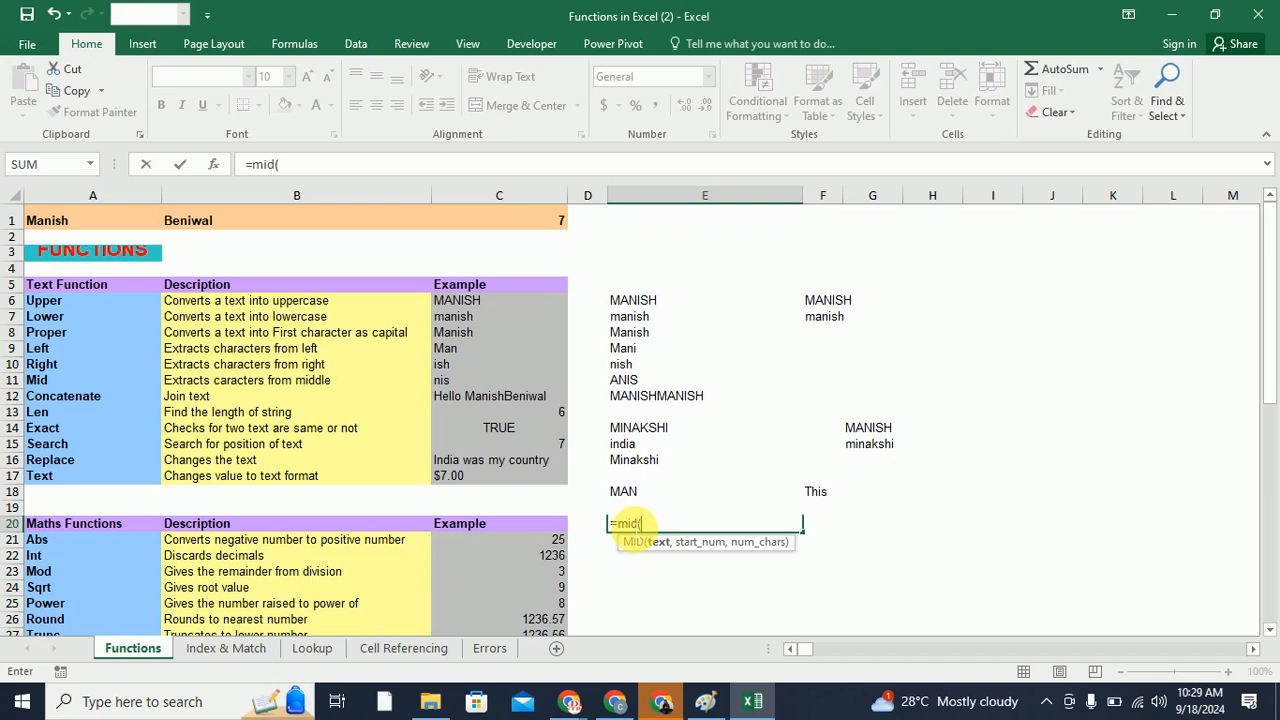
{"action": "left_click", "coordinate": [256, 350]}
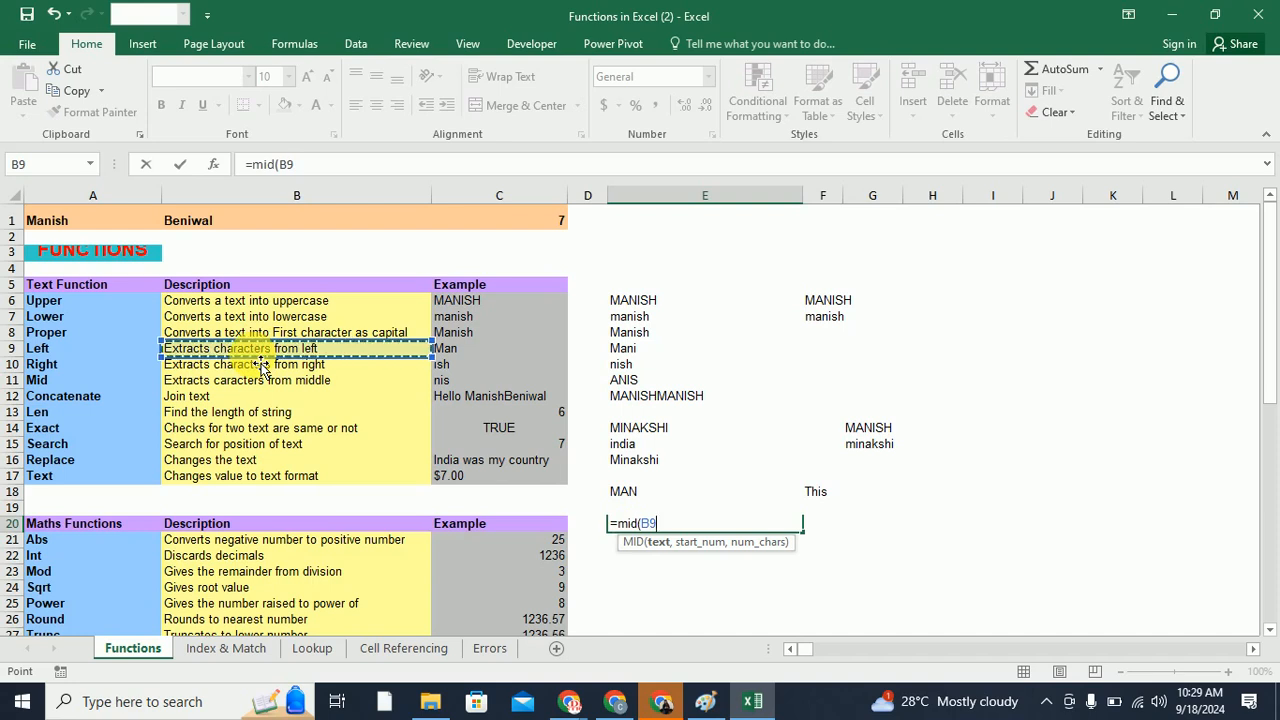
{"action": "type", "text": ","}
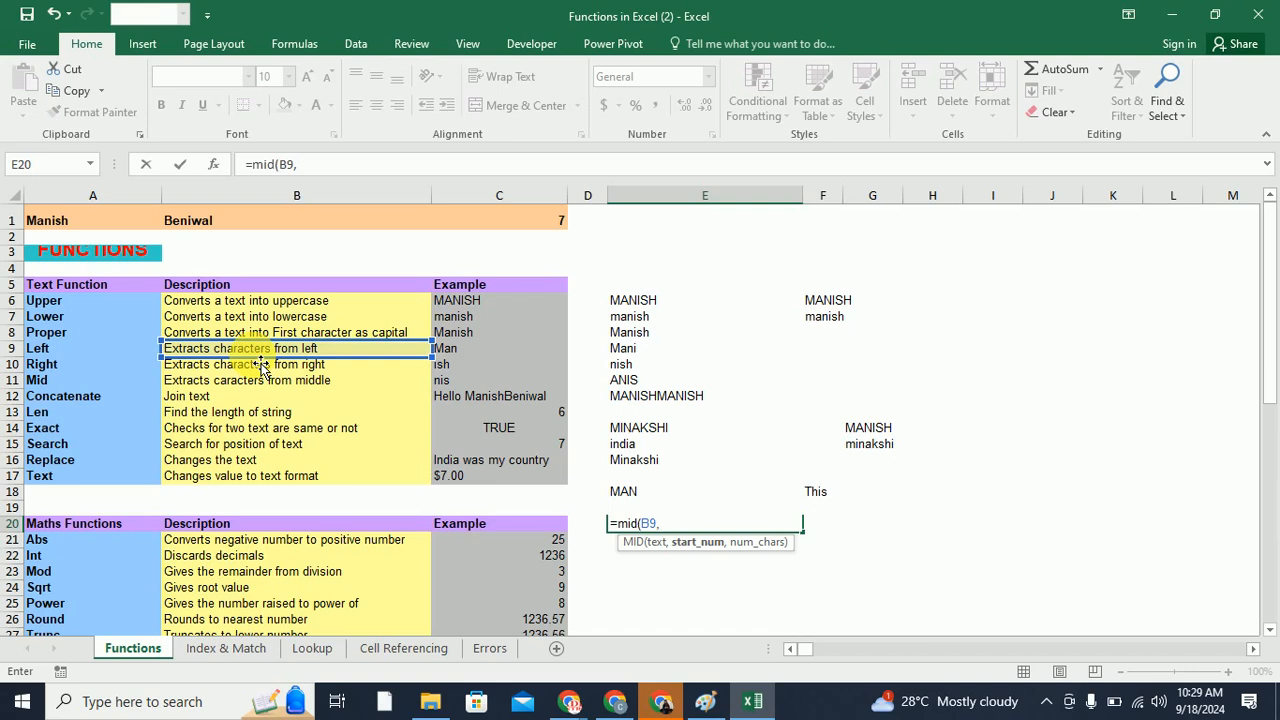
{"action": "type", "text": "8,6"}
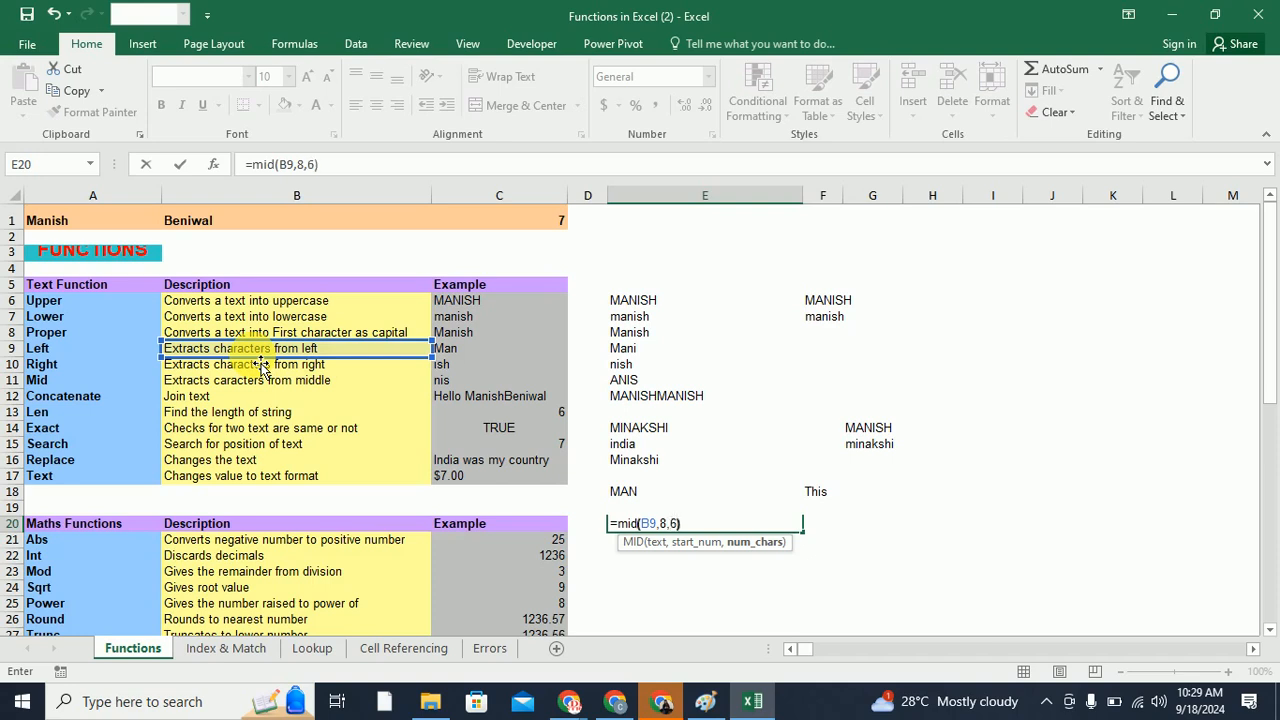
{"action": "key", "text": "Return"}
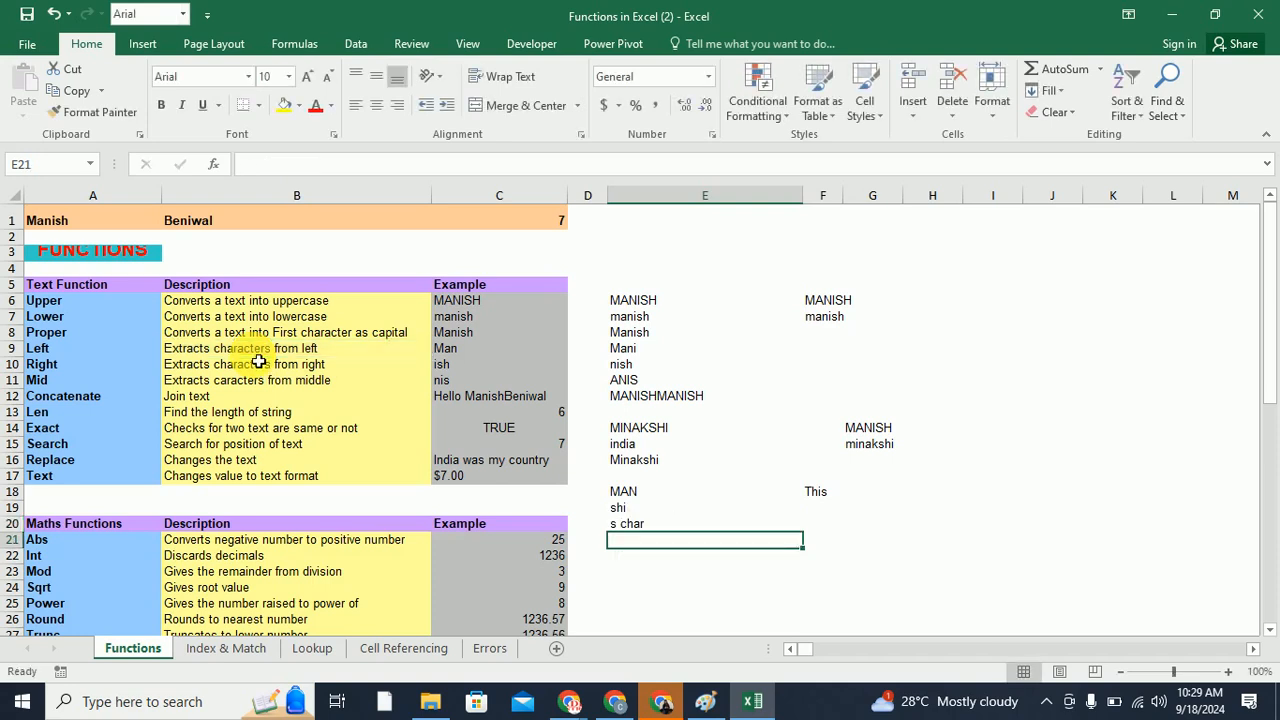
{"action": "left_click", "coordinate": [632, 524]}
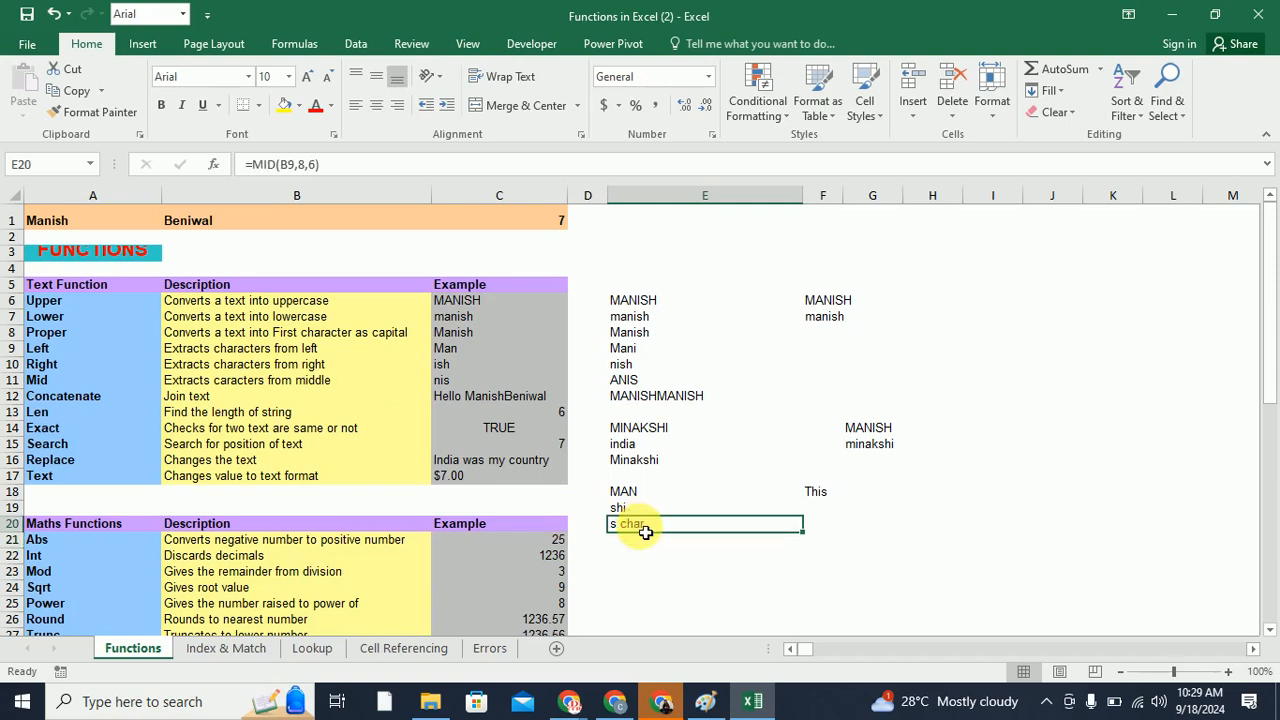
Change the MID formula in cell E20 to start at character 10 and extract 9 characters, and review it
{"action": "double_click", "coordinate": [645, 533]}
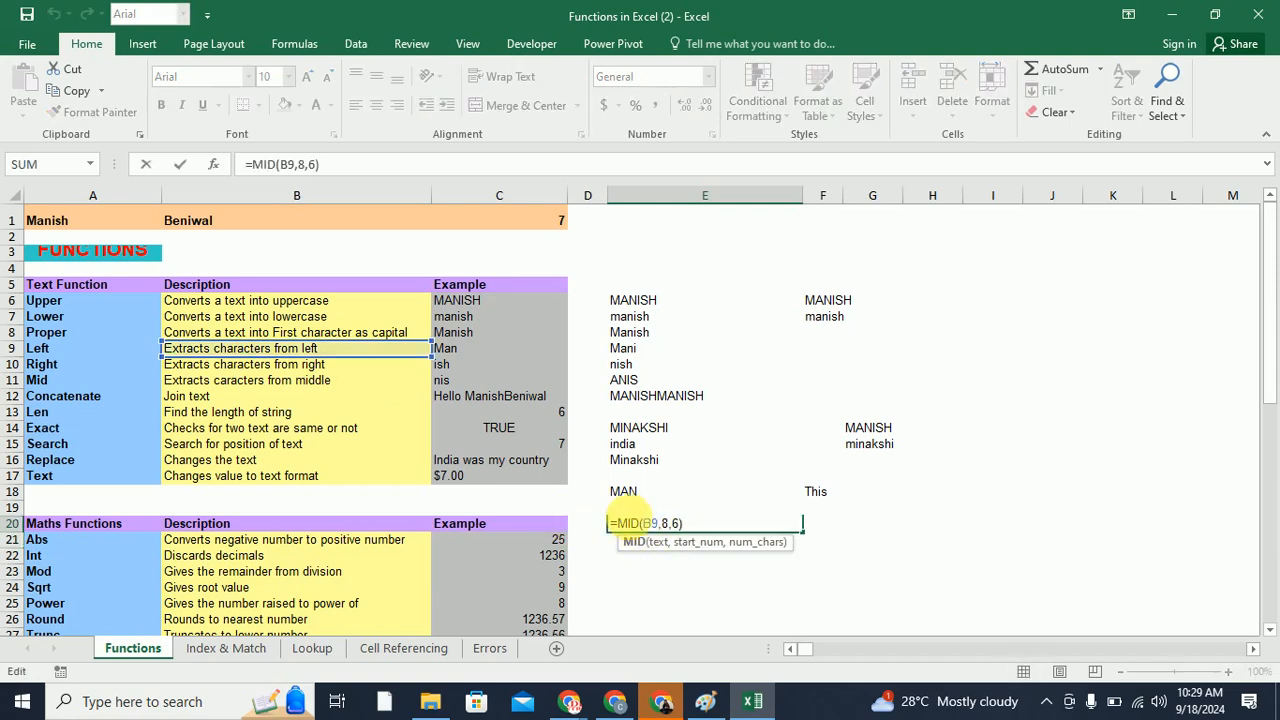
{"action": "left_click", "coordinate": [667, 523]}
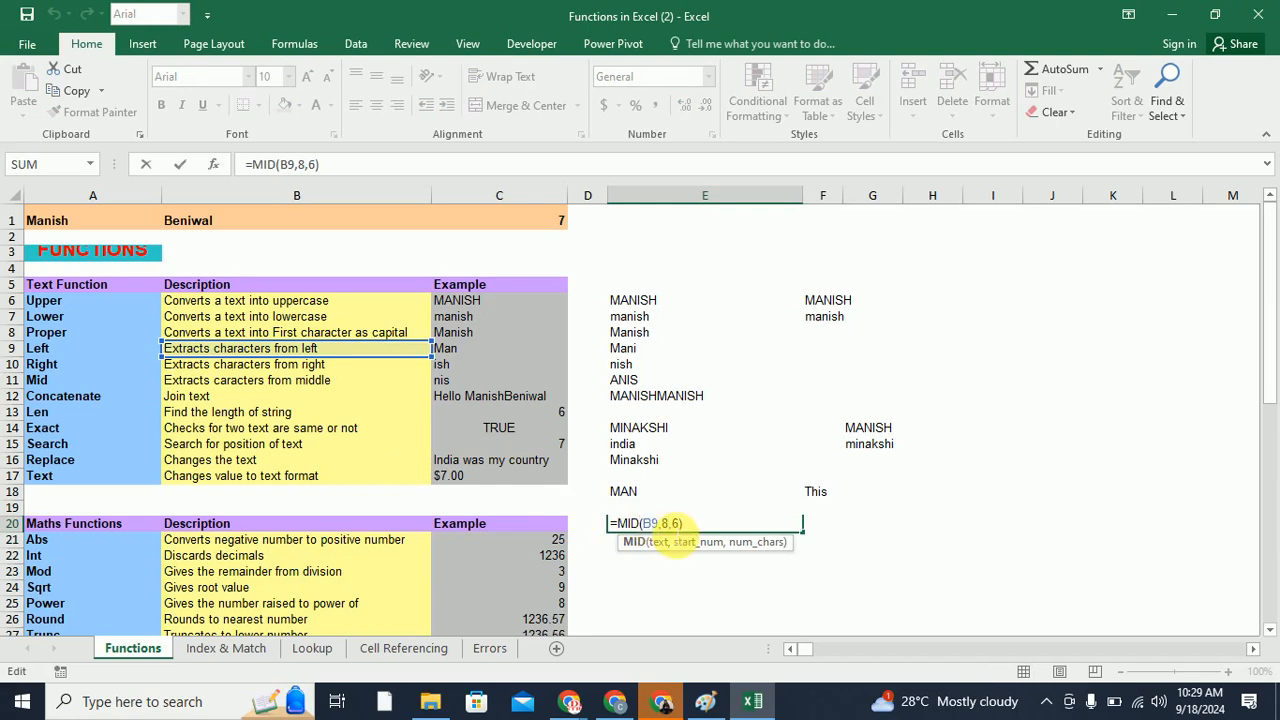
{"action": "key", "text": "BackSpace"}
{"action": "type", "text": "10"}
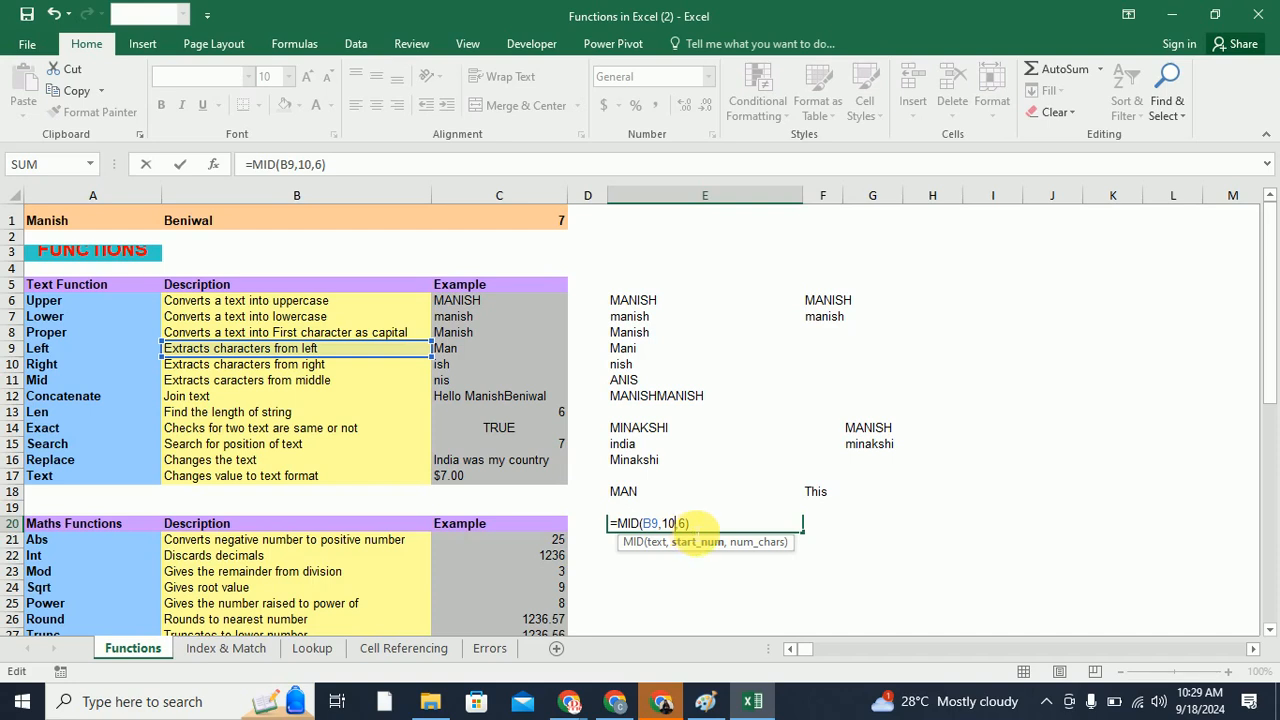
{"action": "left_click", "coordinate": [687, 523]}
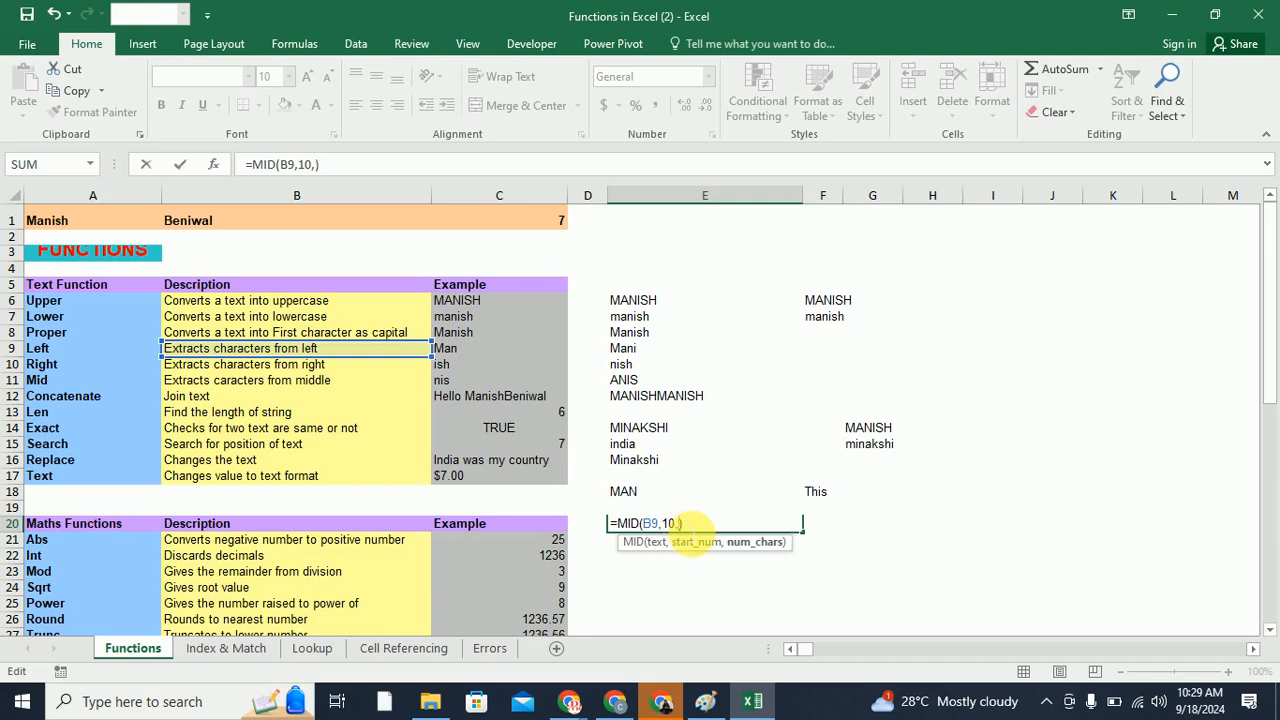
{"action": "key", "text": "Return"}
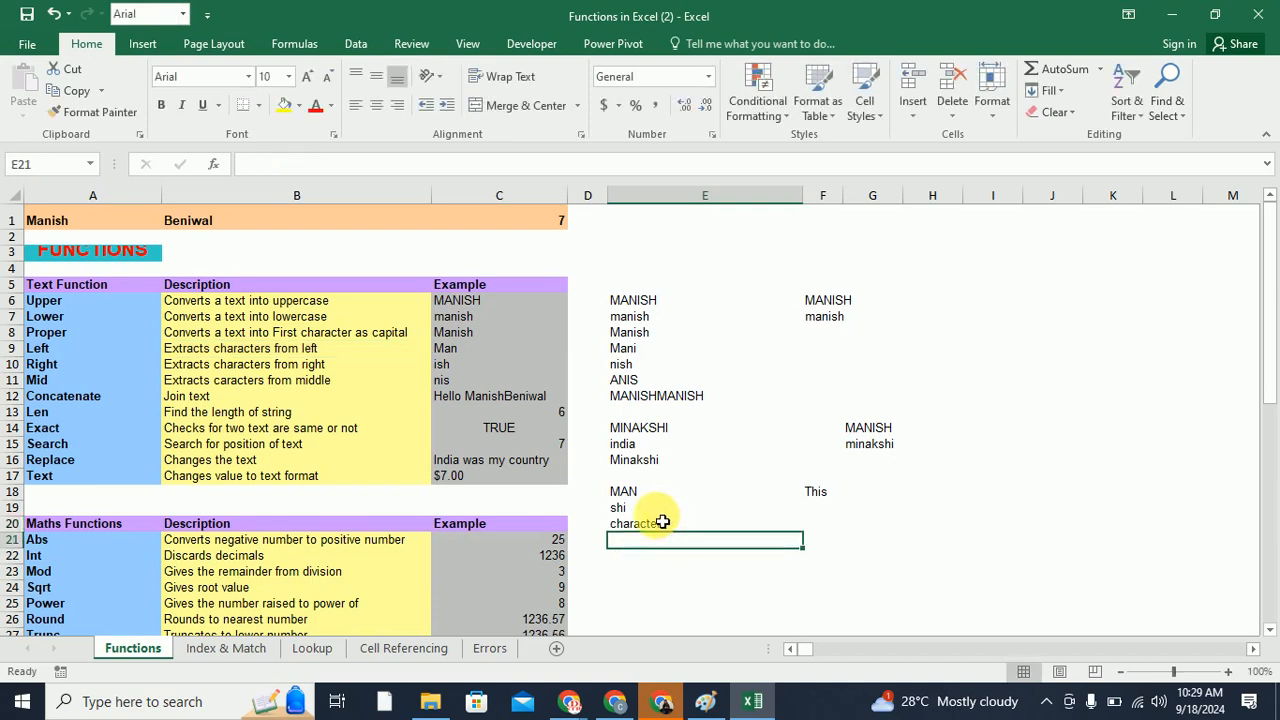
{"action": "key", "text": "Up"}
{"action": "key", "text": "Up"}
{"action": "left_click", "coordinate": [657, 524]}
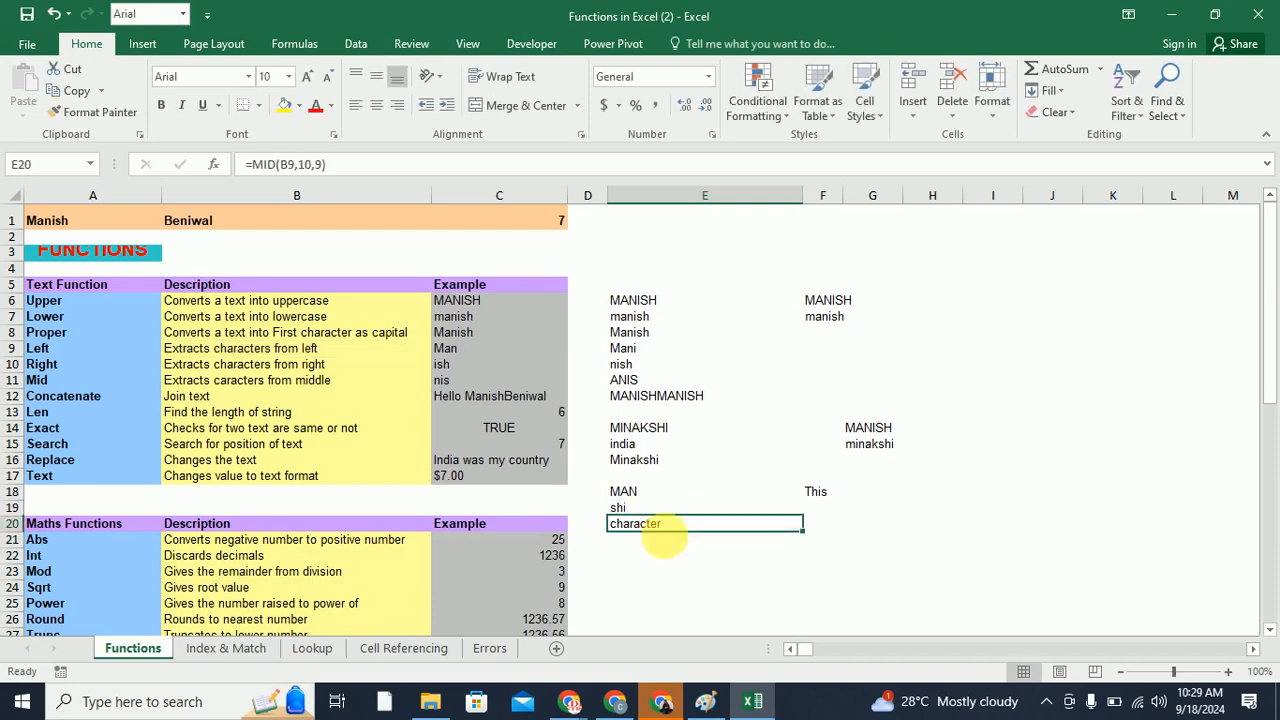
Switch to Paint and sketch INDIA in five boxes numbered 1 to 5, with two inward-pointing arrows and the letters DI underneath
{"action": "left_click", "coordinate": [705, 701]}
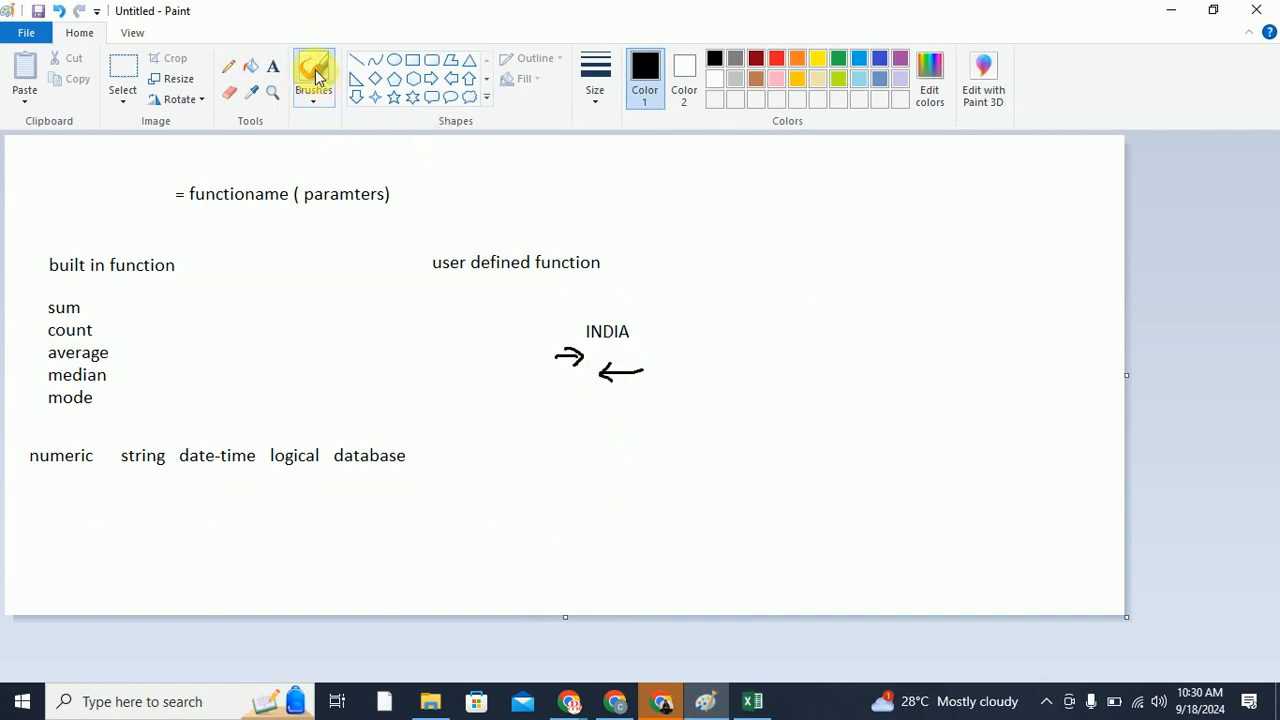
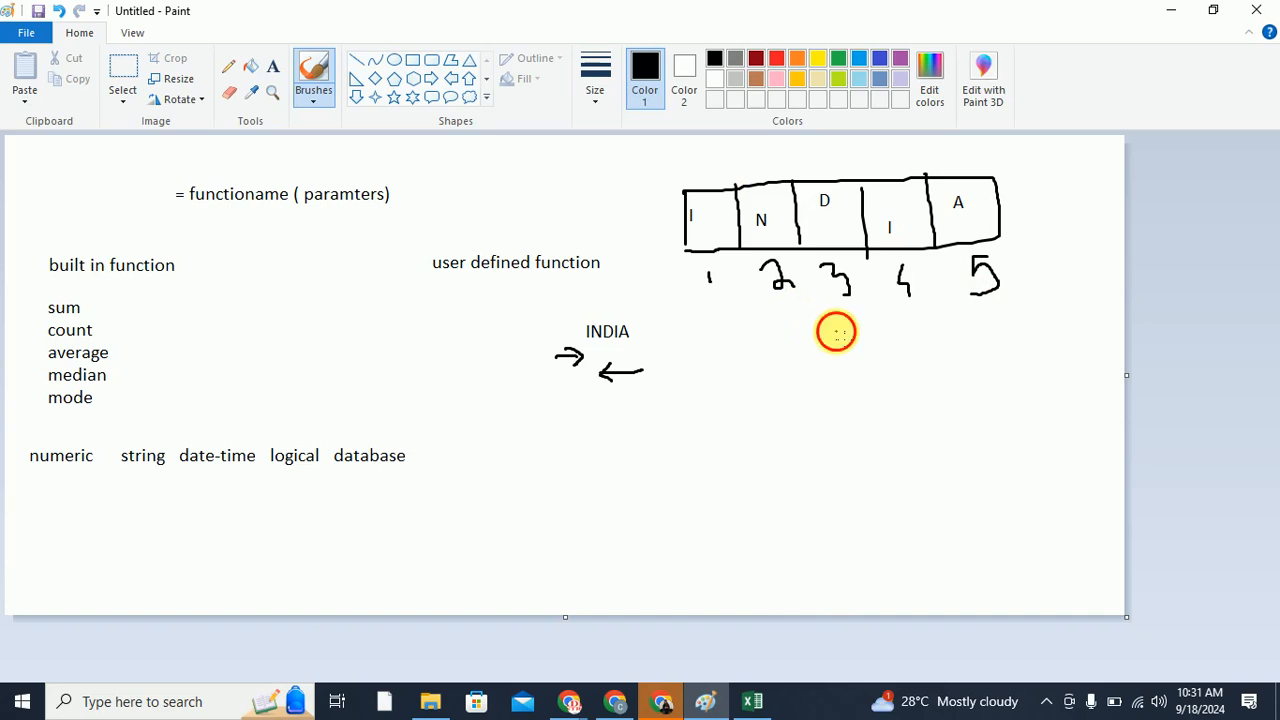
{"action": "mouse_move", "coordinate": [840, 334]}
{"action": "left_mouse_down"}
{"action": "mouse_move", "coordinate": [840, 349]}
{"action": "mouse_move", "coordinate": [807, 349]}
{"action": "mouse_move", "coordinate": [842, 346]}
{"action": "left_mouse_up"}
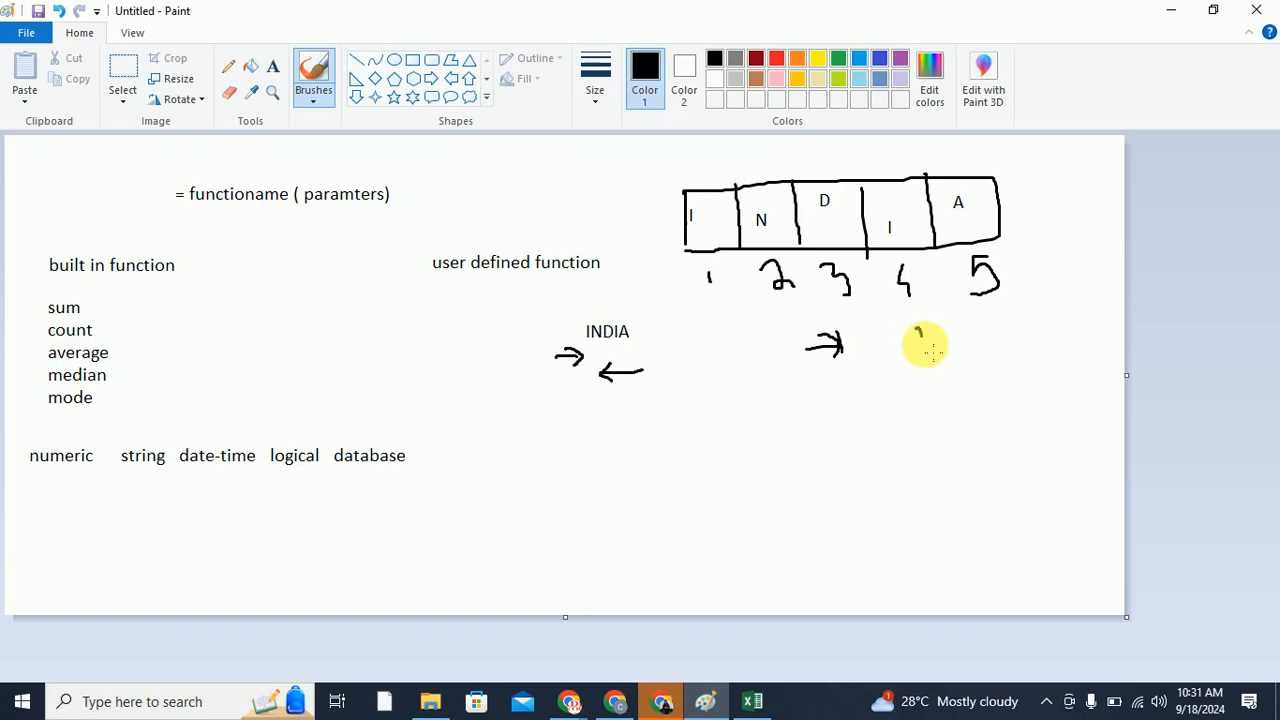
{"action": "left_click_drag", "start_coordinate": [921, 337], "coordinate": [956, 338]}
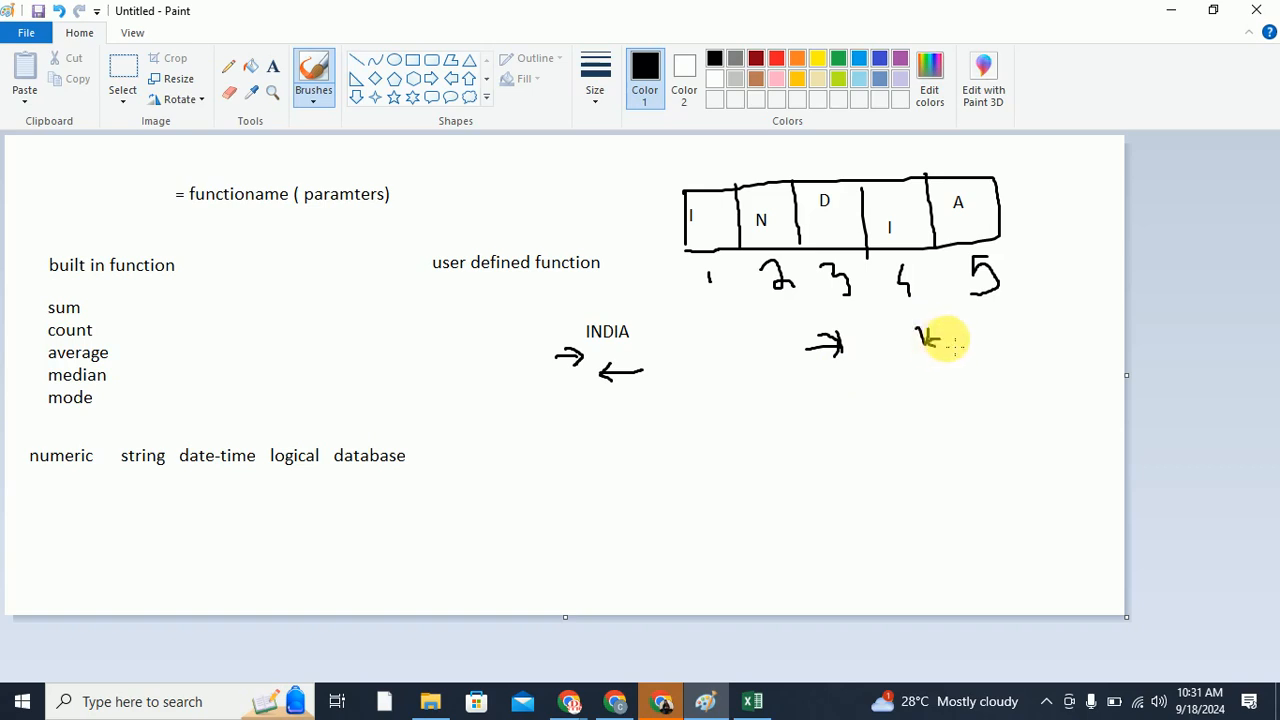
{"action": "left_click_drag", "start_coordinate": [860, 376], "coordinate": [864, 418]}
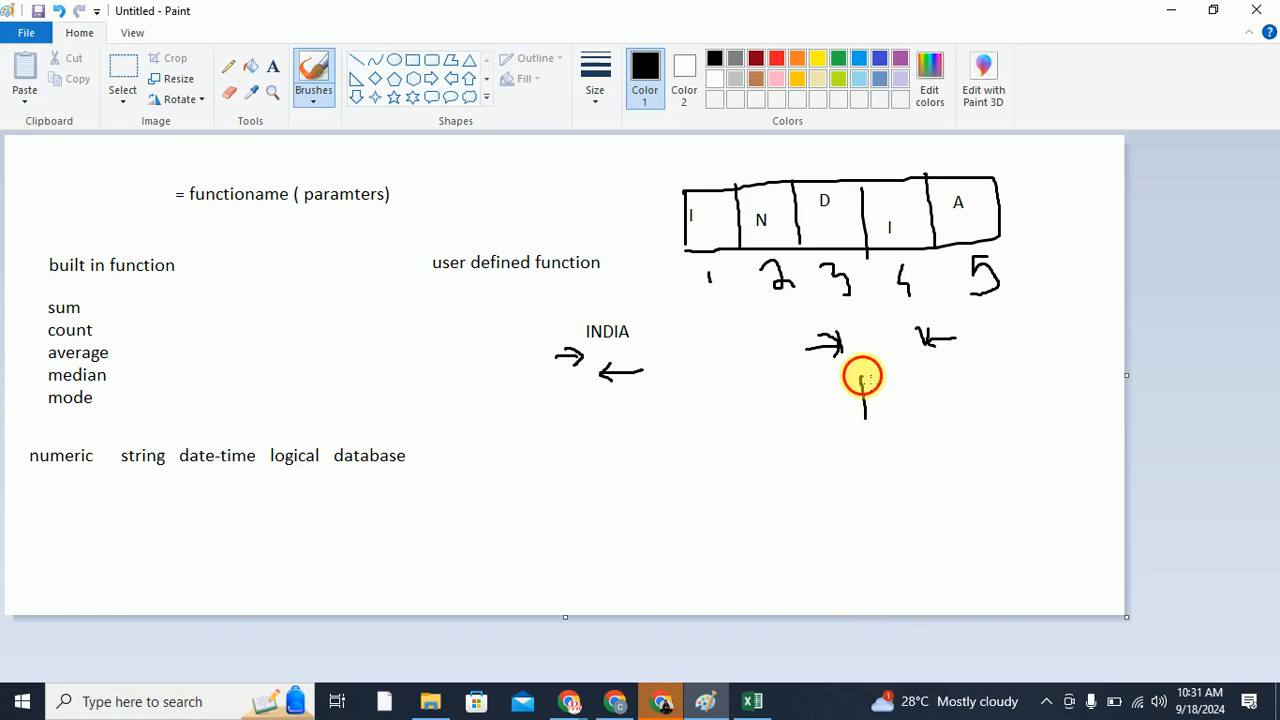
{"action": "mouse_move", "coordinate": [860, 374]}
{"action": "left_mouse_down"}
{"action": "mouse_move", "coordinate": [886, 394]}
{"action": "mouse_move", "coordinate": [875, 418]}
{"action": "mouse_move", "coordinate": [906, 377]}
{"action": "mouse_move", "coordinate": [908, 405]}
{"action": "mouse_move", "coordinate": [928, 407]}
{"action": "left_mouse_up"}
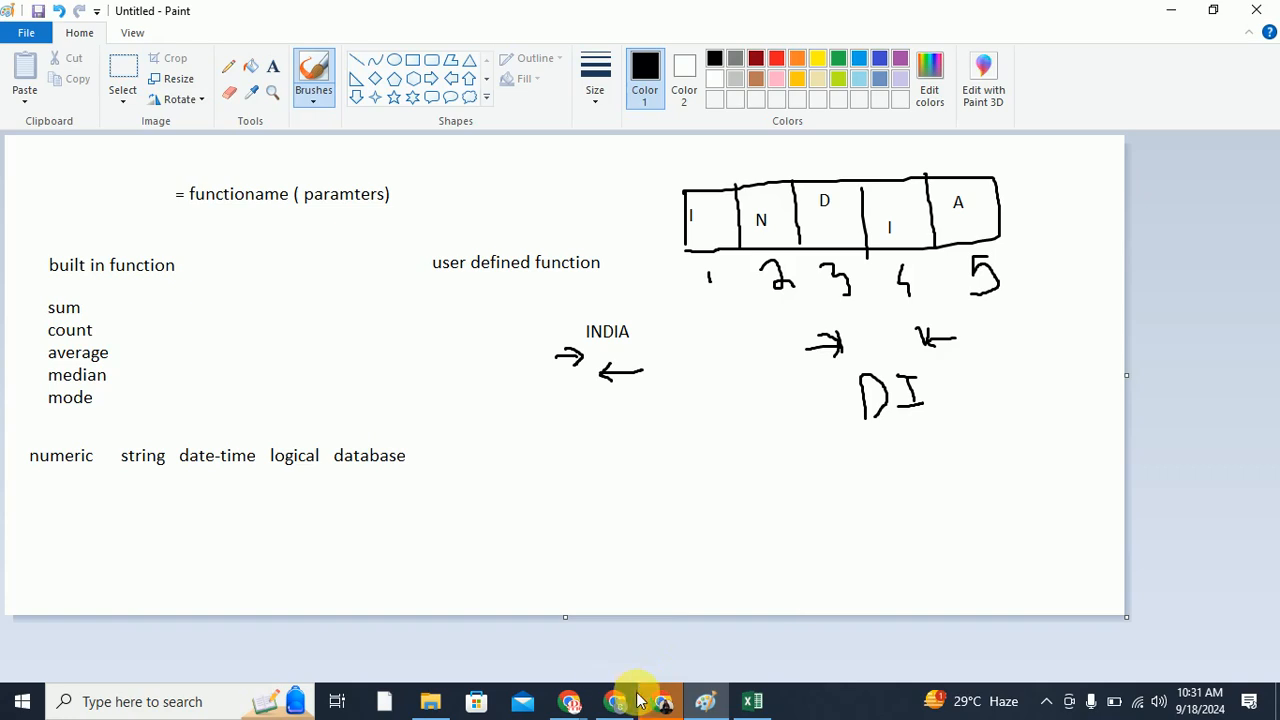
Switch to Excel, review the MID formula in cell E20, and enter A, B and C in cells E22 to E24
{"action": "left_click", "coordinate": [755, 701]}
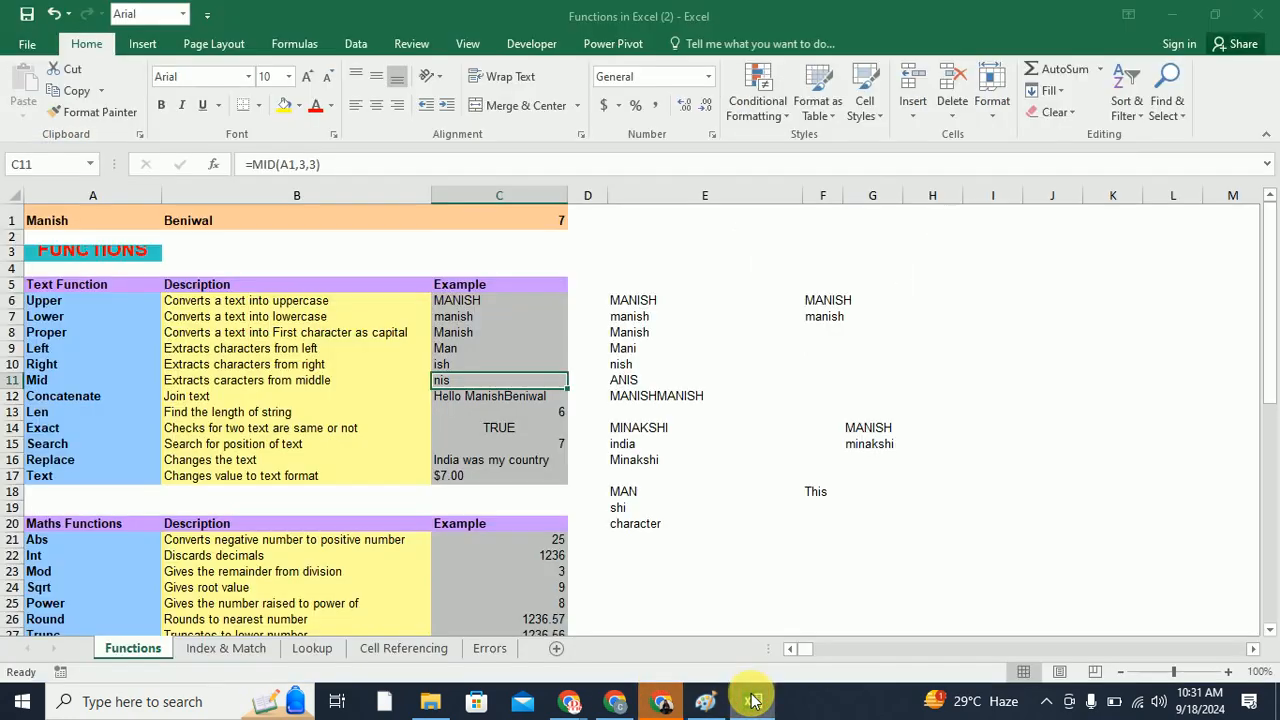
{"action": "left_click", "coordinate": [663, 530]}
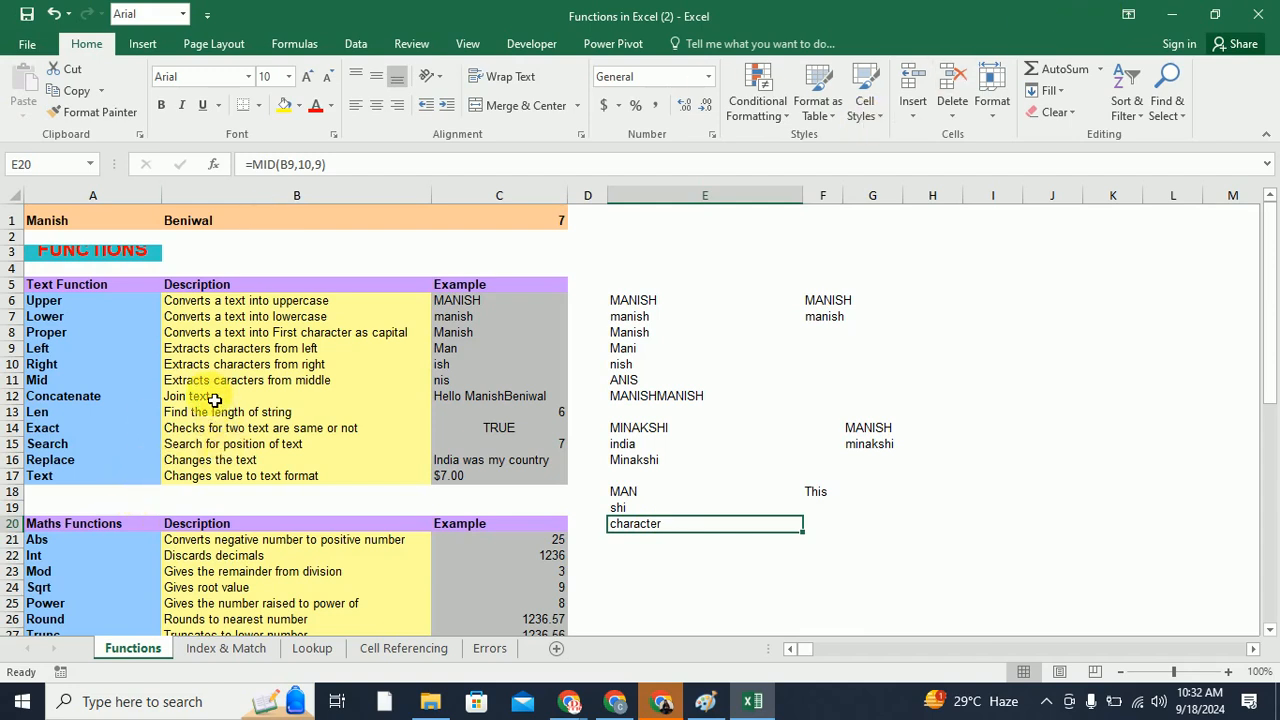
{"action": "left_click", "coordinate": [679, 561]}
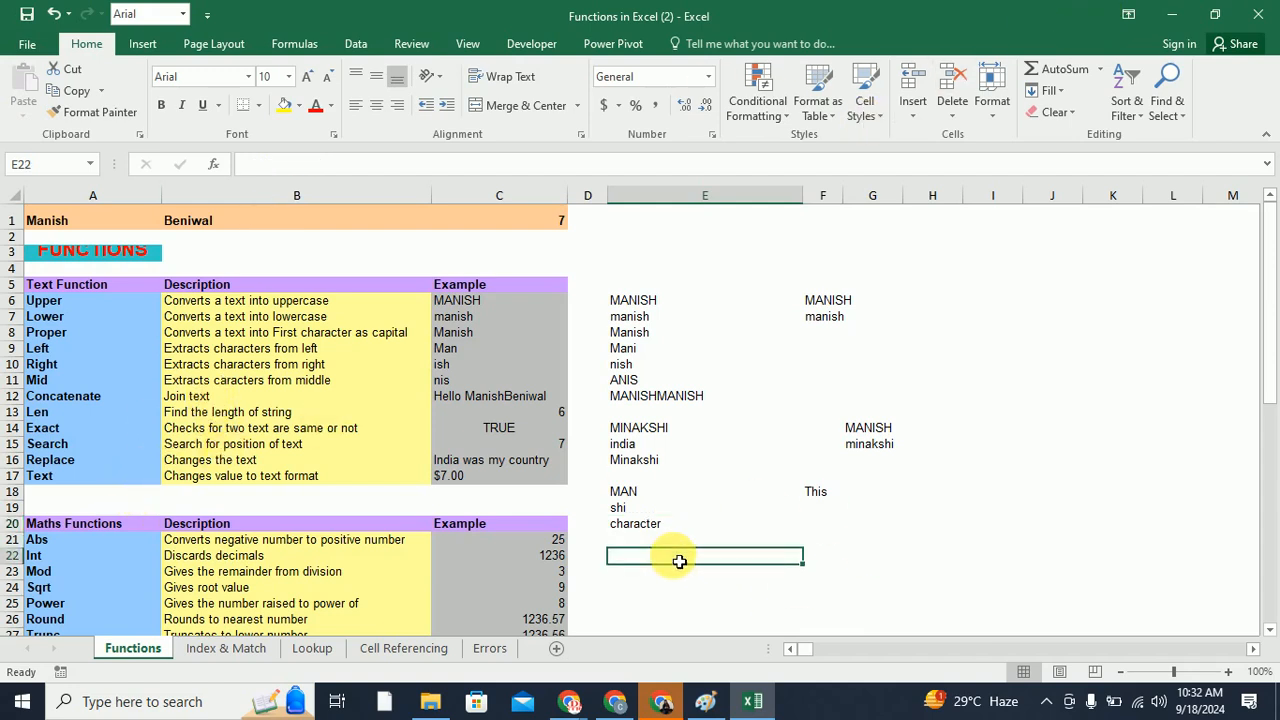
{"action": "type", "text": "A"}
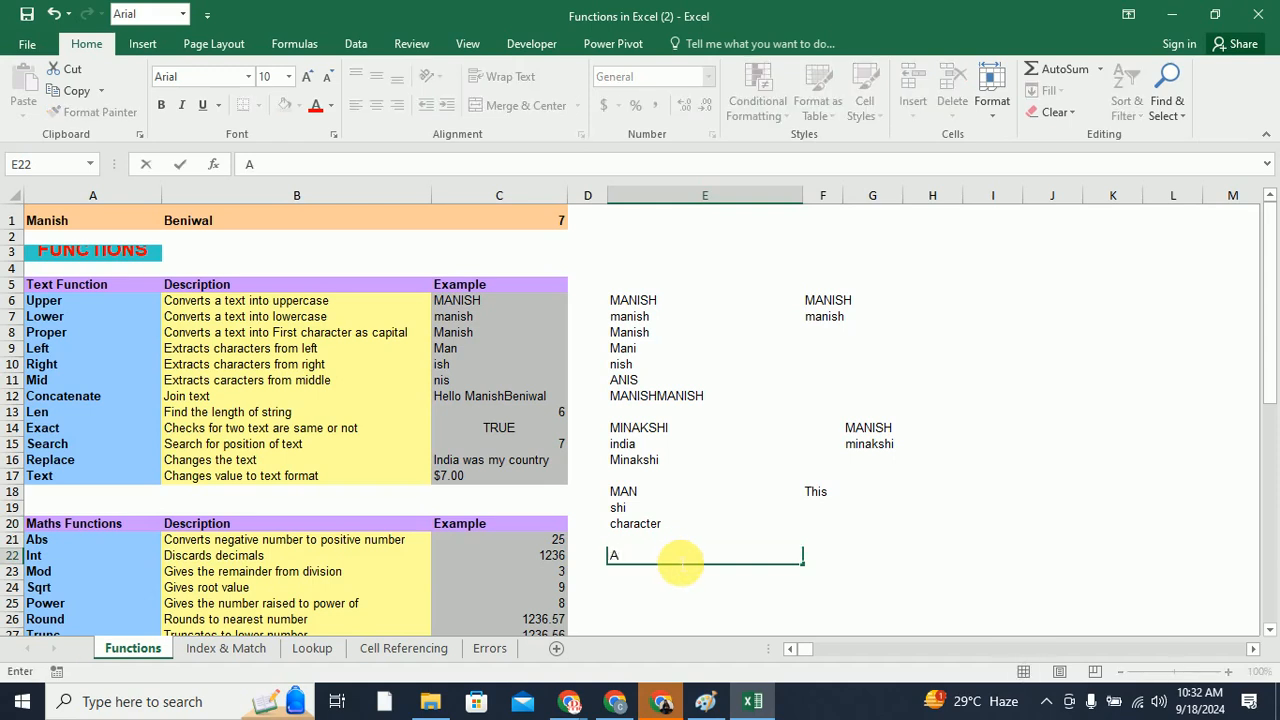
{"action": "key", "text": "Return"}
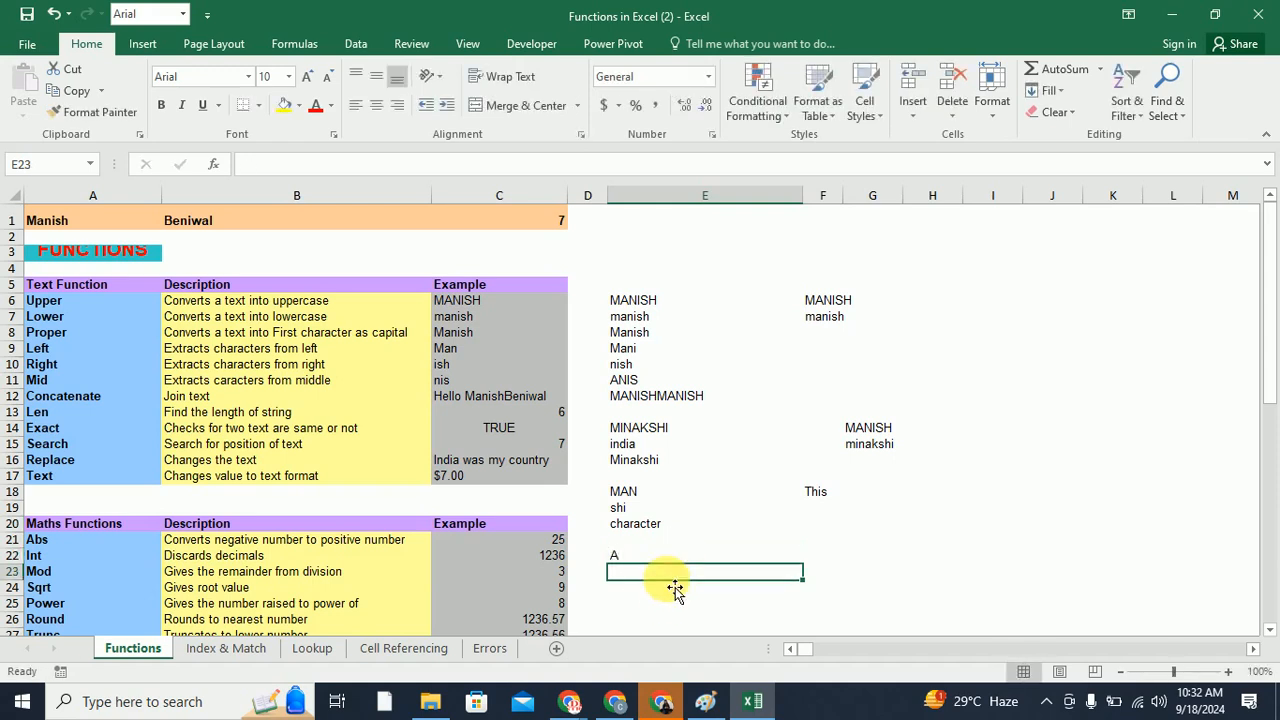
{"action": "type", "text": "B"}
{"action": "key", "text": "Return"}
{"action": "type", "text": "C"}
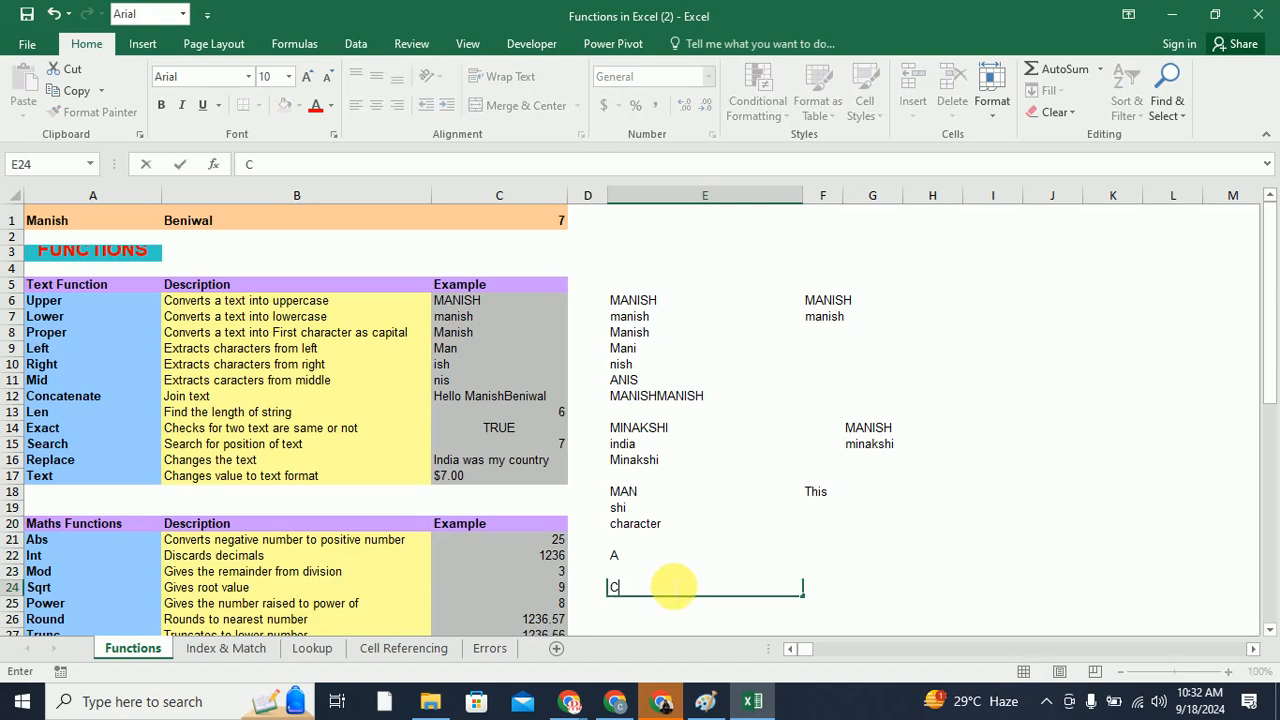
{"action": "left_click", "coordinate": [860, 557]}
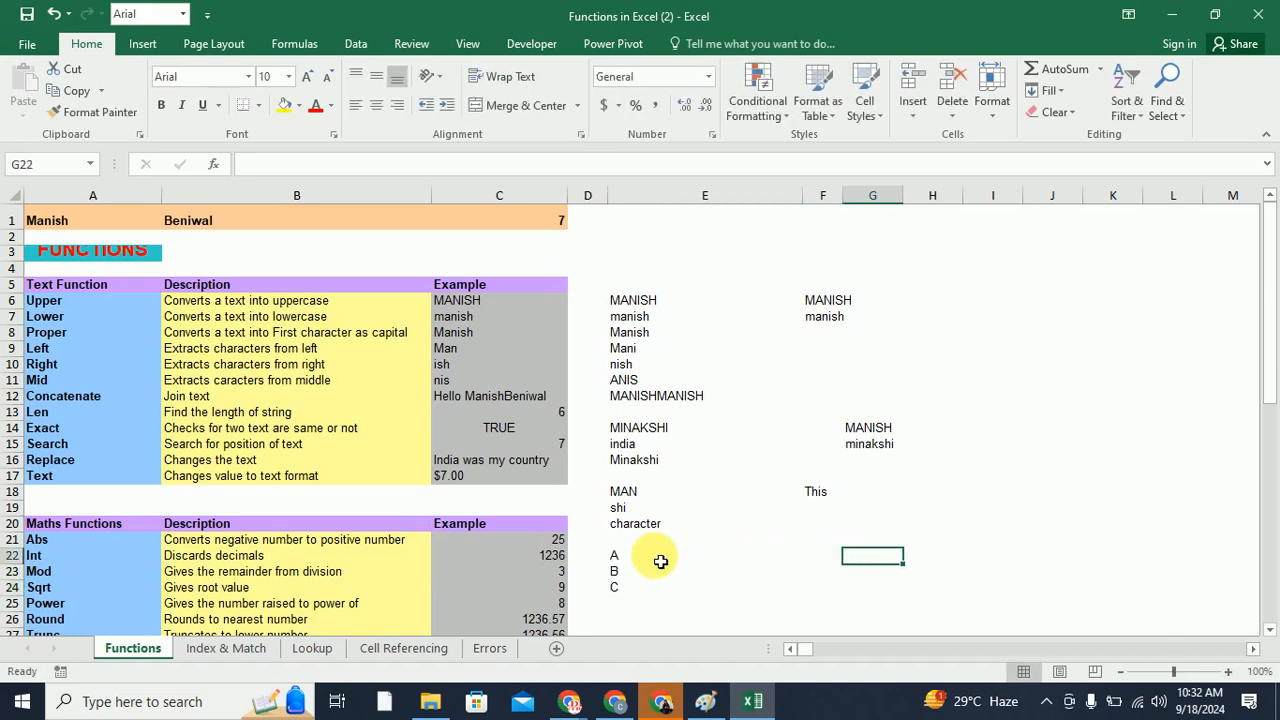
Start a CONCATENATE formula in cell G22 with E22 and E23 as the first two arguments
{"action": "left_click_drag", "start_coordinate": [628, 563], "coordinate": [637, 597]}
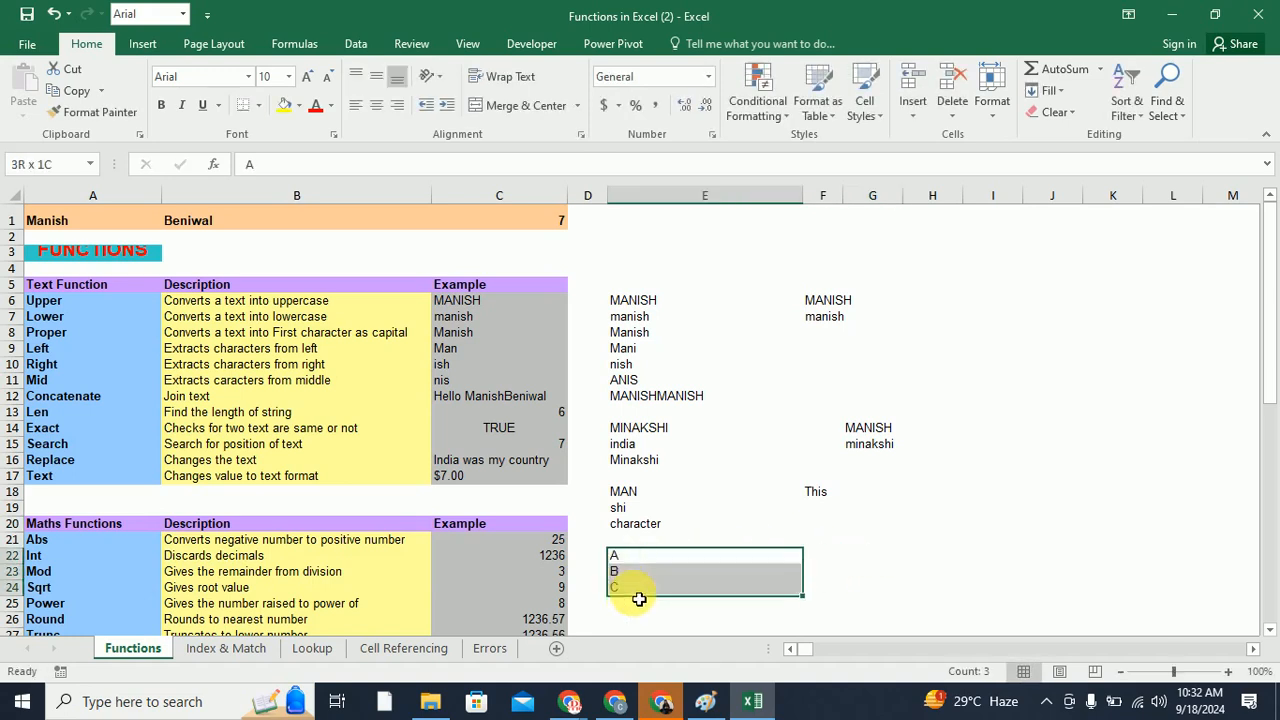
{"action": "left_click", "coordinate": [868, 564]}
{"action": "type", "text": "="}
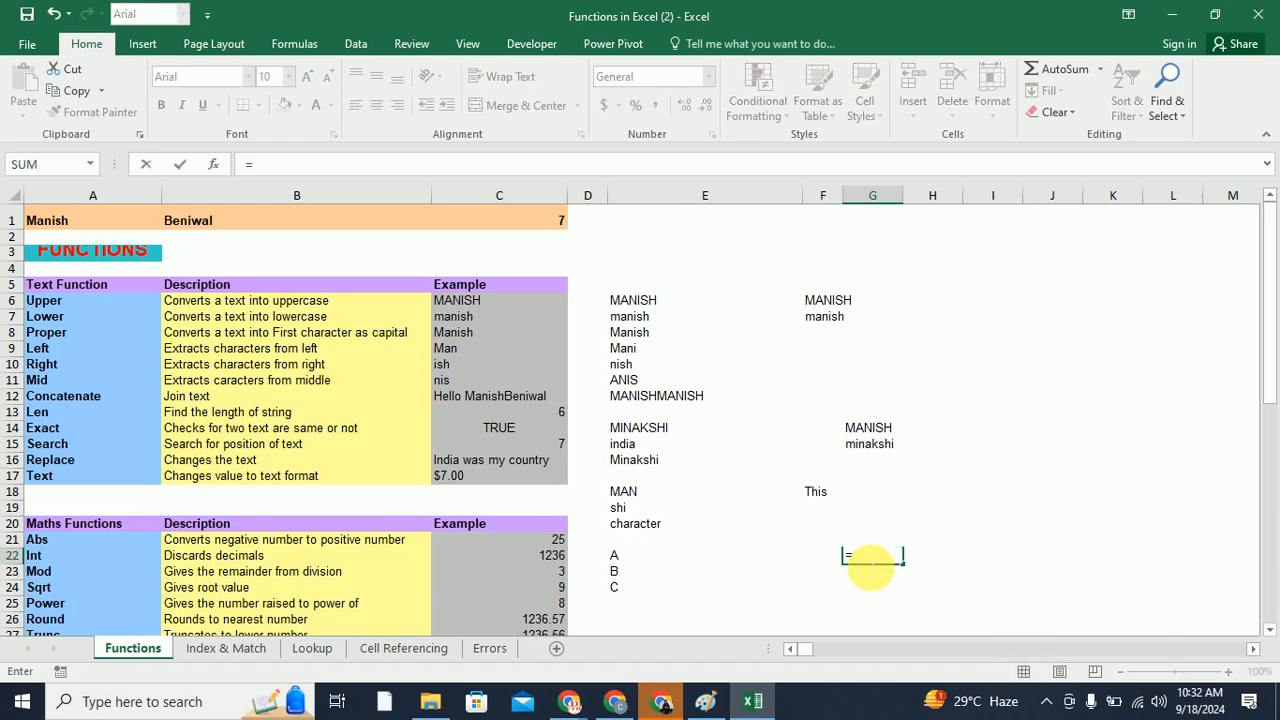
{"action": "type", "text": "con"}
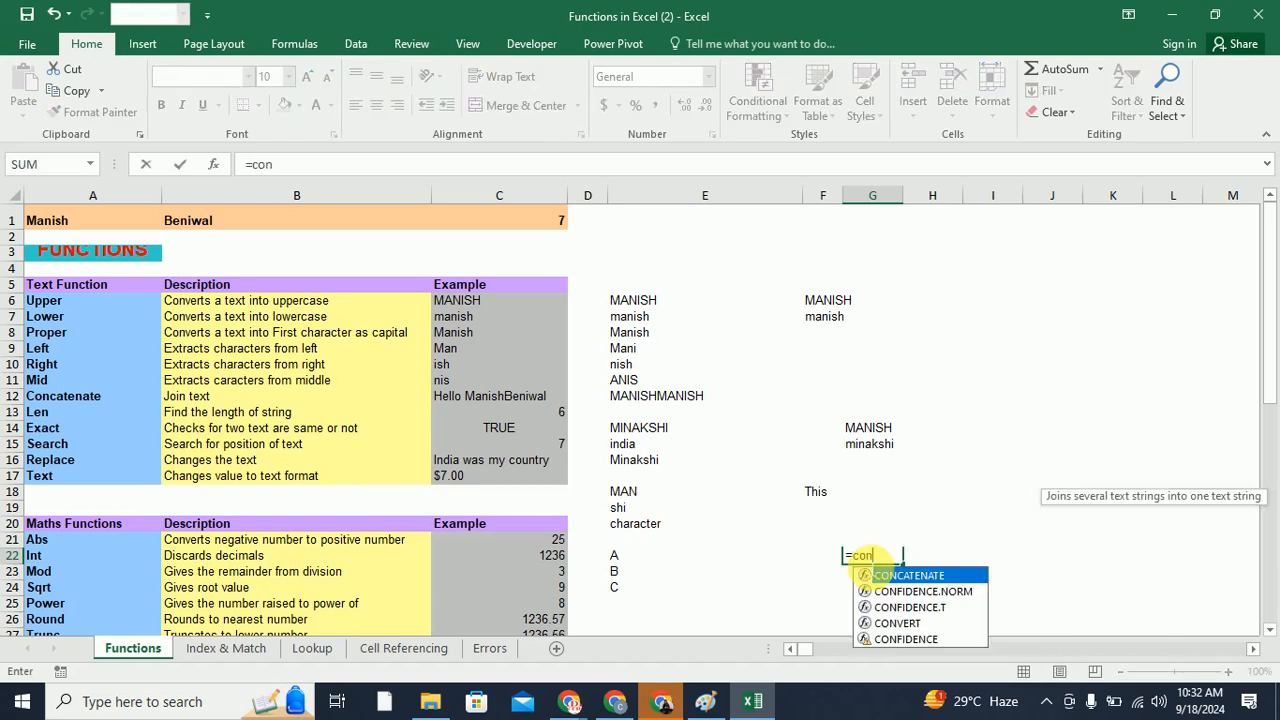
{"action": "type", "text": "cate"}
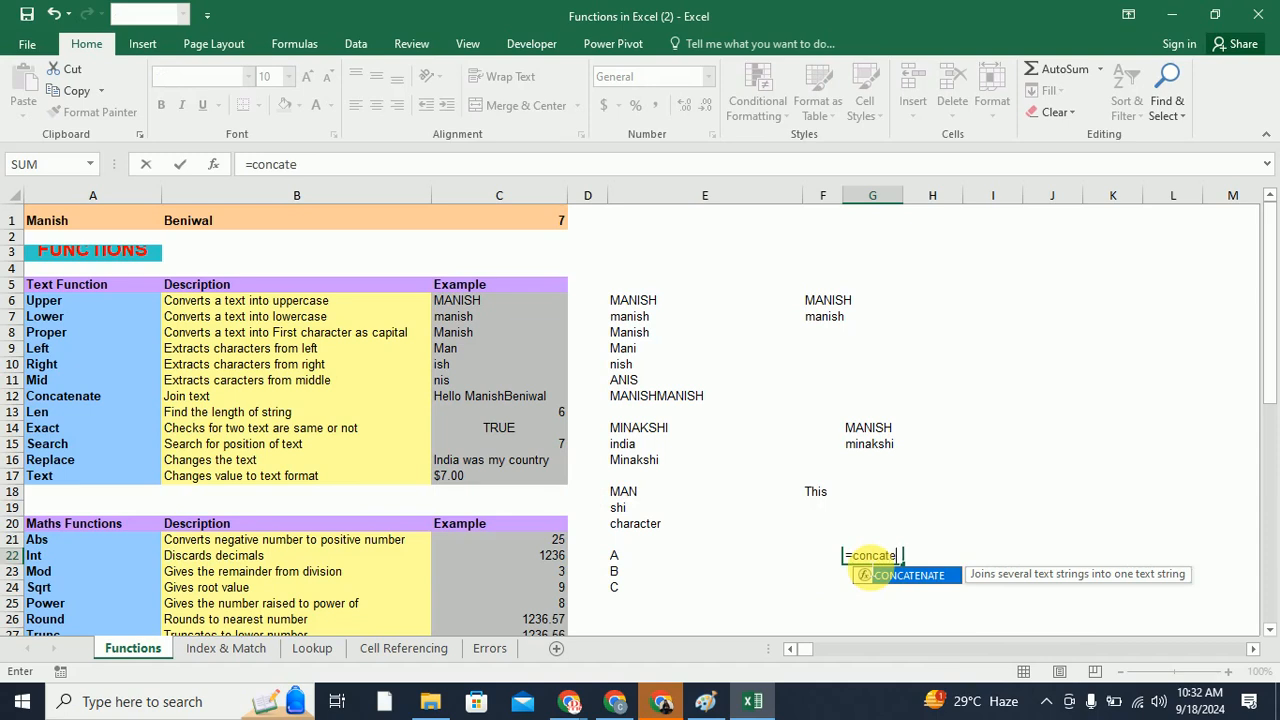
{"action": "type", "text": "nate("}
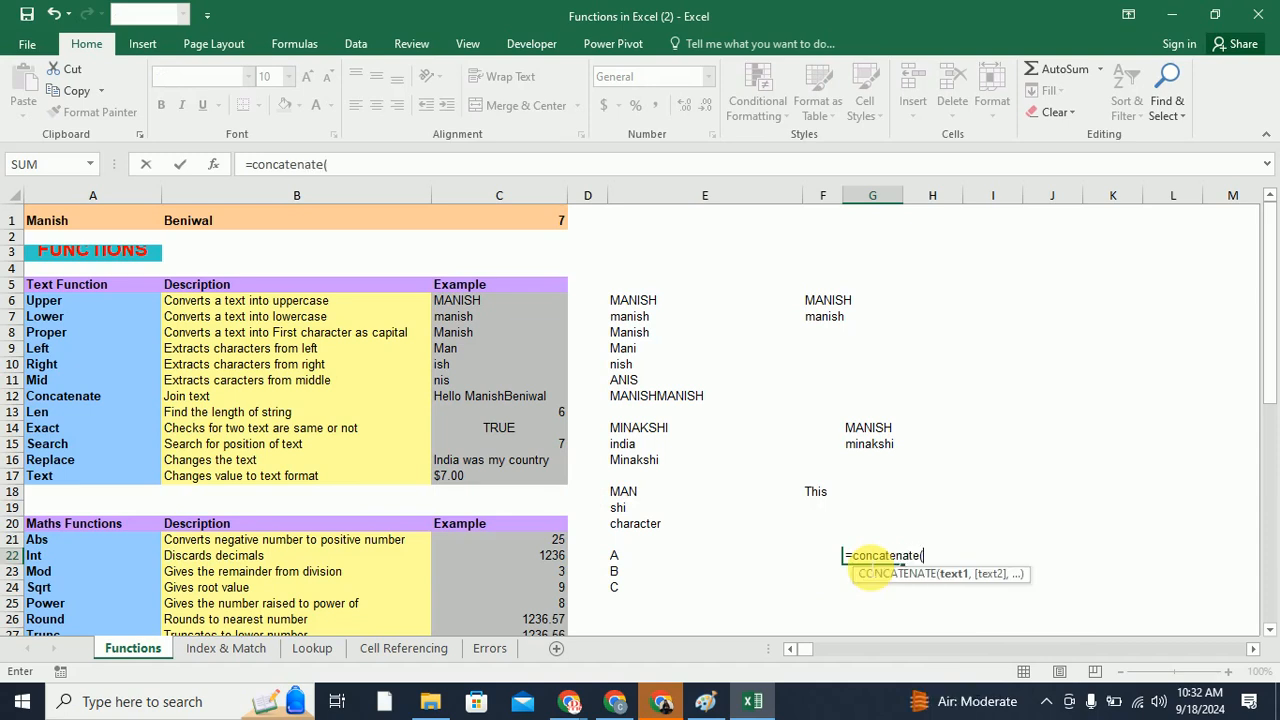
{"action": "left_click", "coordinate": [640, 558]}
{"action": "type", "text": ","}
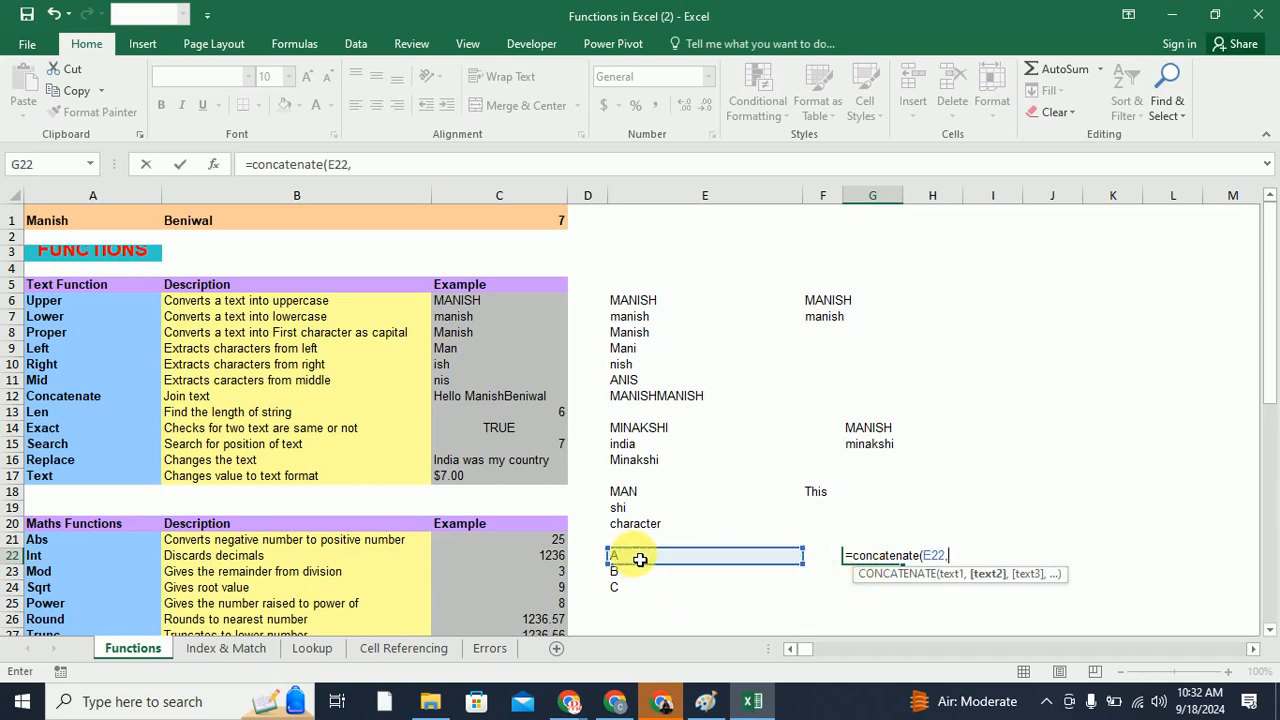
{"action": "left_click", "coordinate": [638, 572]}
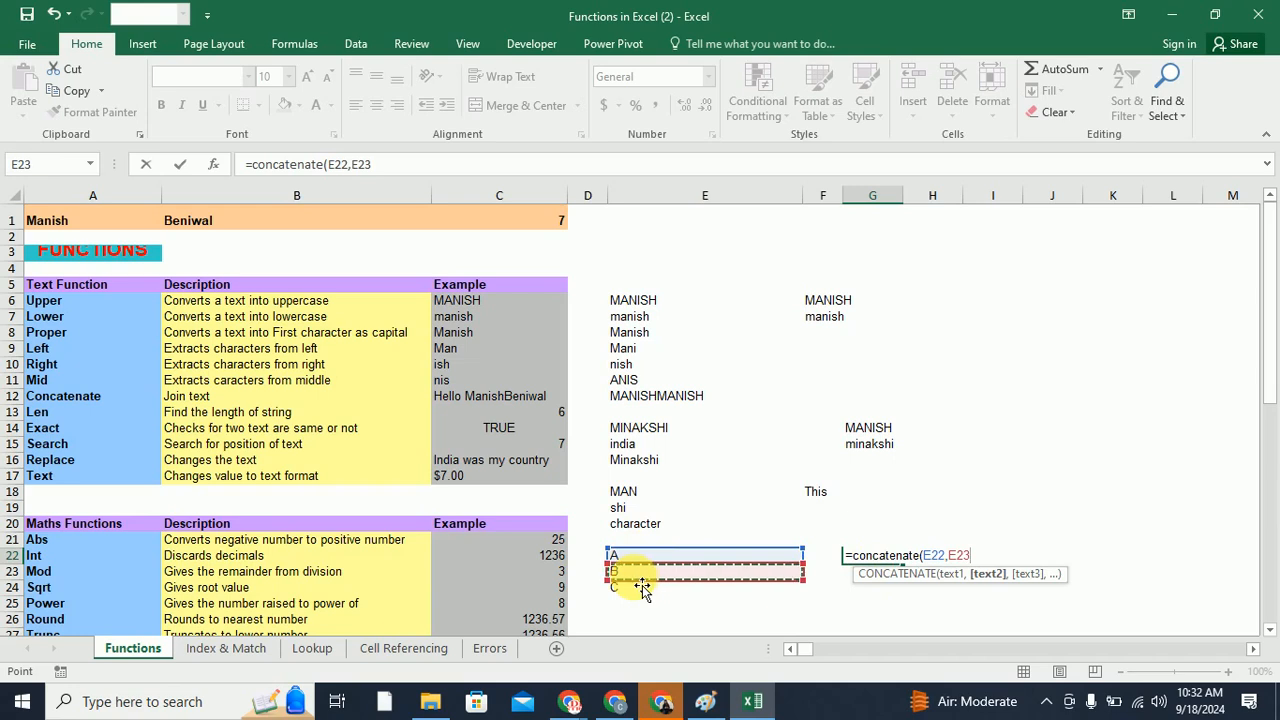
{"action": "key", "text": "F8"}
{"action": "key", "text": "Up"}
{"action": "key", "text": "Up"}
{"action": "key", "text": "Up"}
{"action": "key", "text": "Up"}
{"action": "key", "text": "Up"}
{"action": "key", "text": "Up"}
{"action": "key", "text": "Up"}
{"action": "key", "text": "Up"}
{"action": "key", "text": "Up"}
{"action": "key", "text": "Up"}
{"action": "key", "text": "Up"}
{"action": "key", "text": "Up"}
{"action": "key", "text": "Up"}
{"action": "key", "text": "Up"}
{"action": "key", "text": "Up"}
{"action": "key", "text": "Up"}
{"action": "key", "text": "Up"}
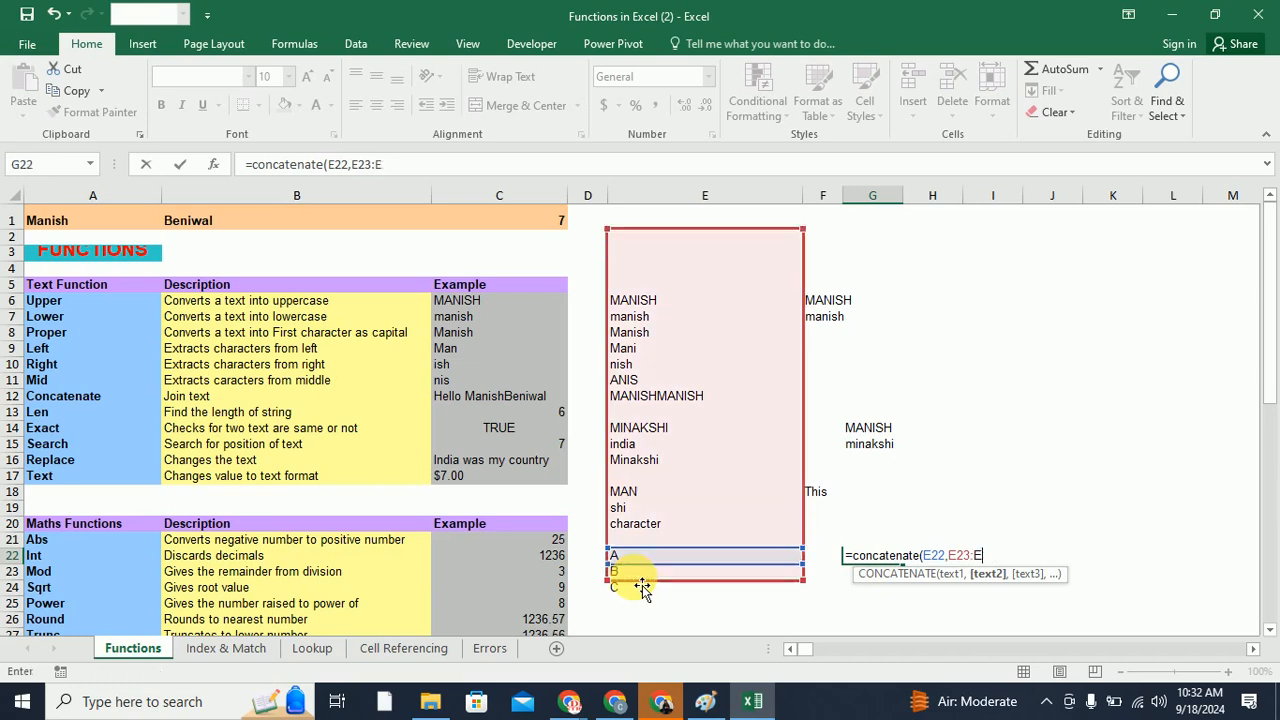
{"action": "key", "text": "BackSpace"}
{"action": "key", "text": "BackSpace"}
{"action": "key", "text": "BackSpace"}
Add E24 as the third argument, complete the CONCATENATE formula in cell G22, and review the cell
{"action": "type", "text": ","}
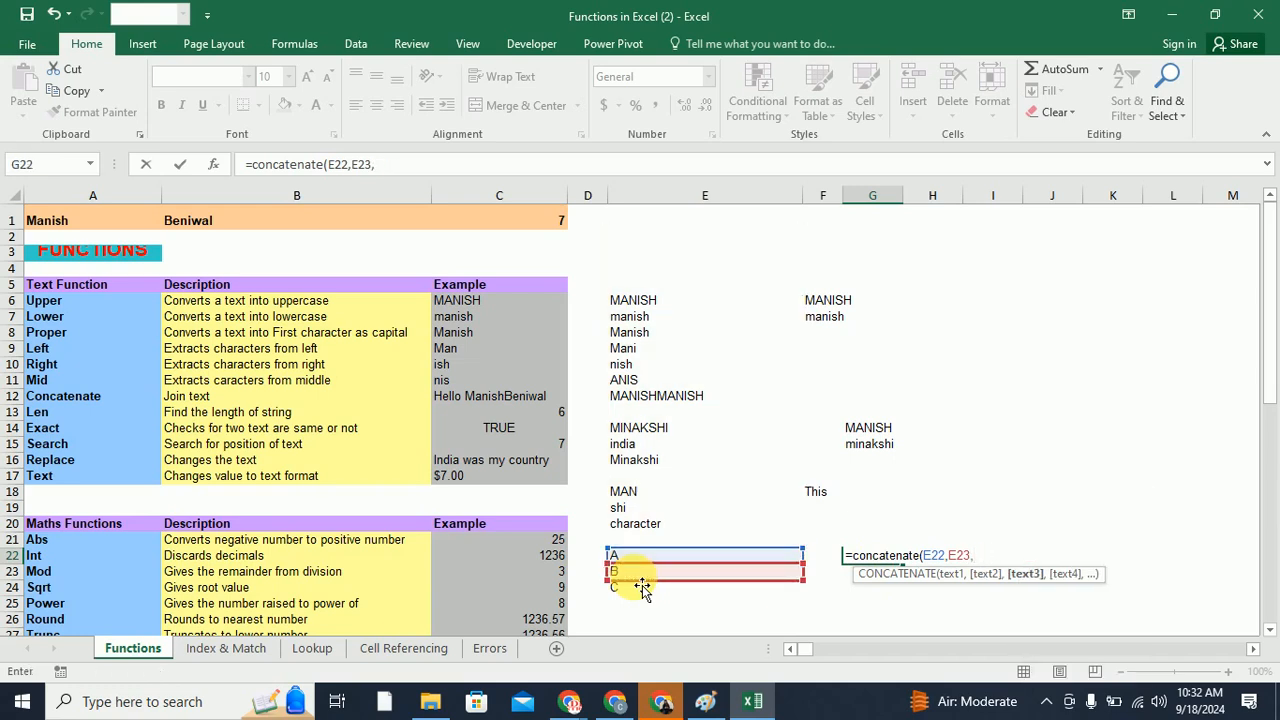
{"action": "left_click", "coordinate": [637, 589]}
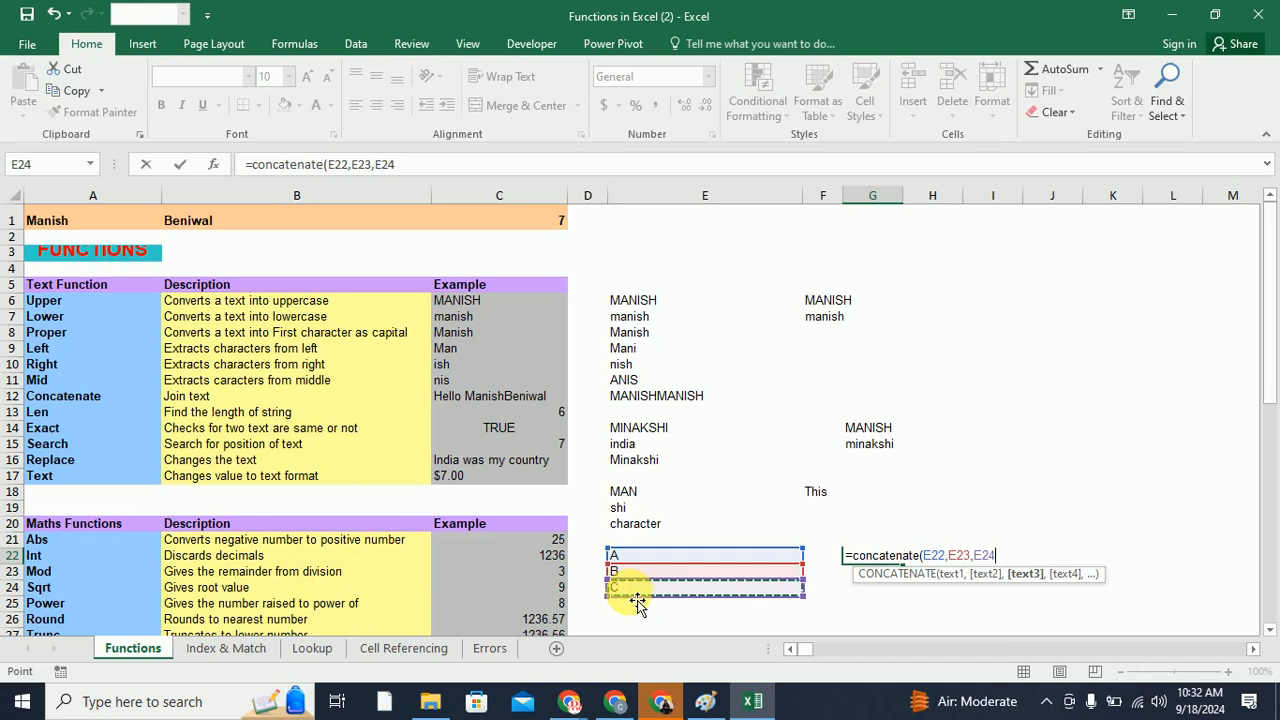
{"action": "type", "text": ")"}
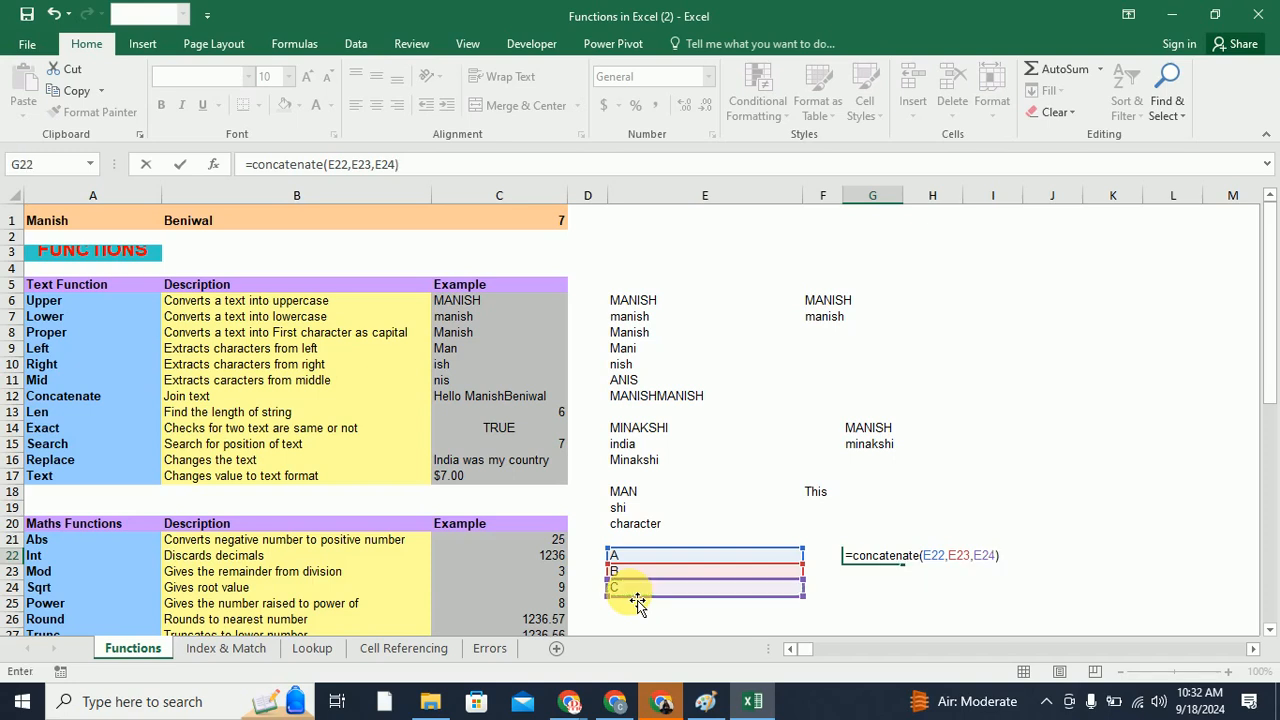
{"action": "key", "text": "Return"}
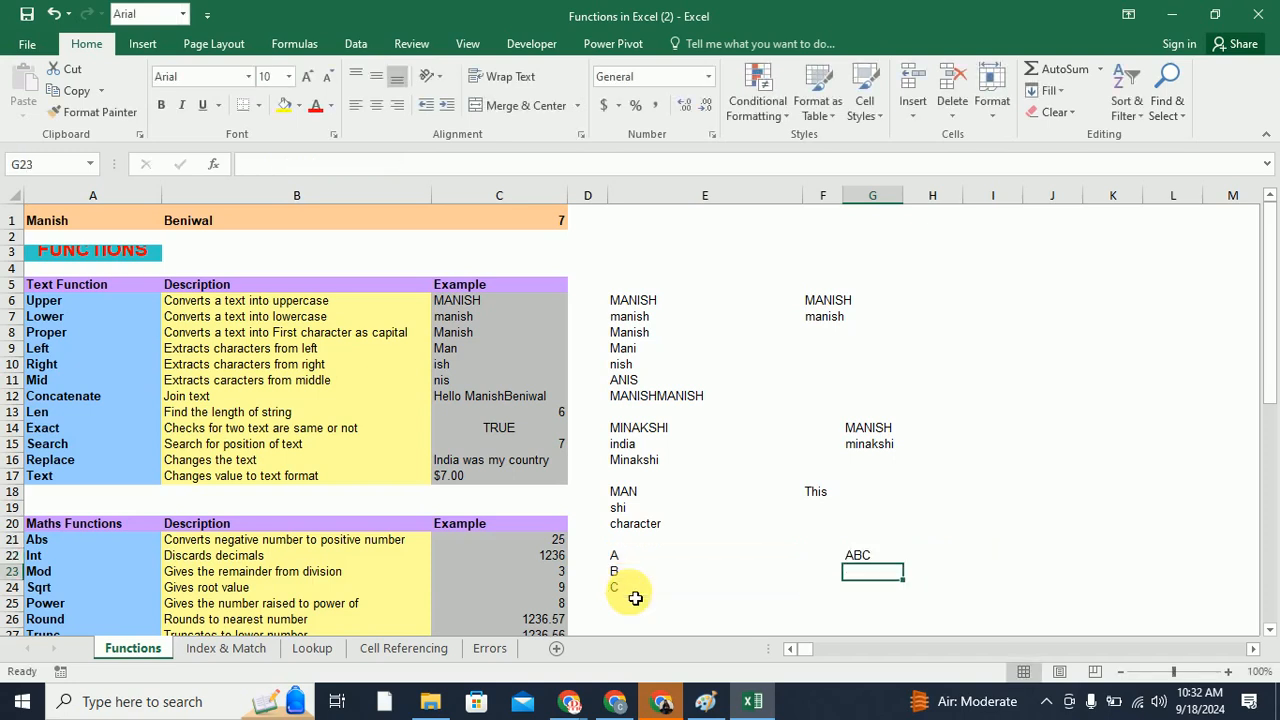
{"action": "left_click", "coordinate": [876, 556]}
Enter =CONCATENATE(E22:E24) in cell H22 to try joining the letters as a single range
{"action": "left_click", "coordinate": [957, 558]}
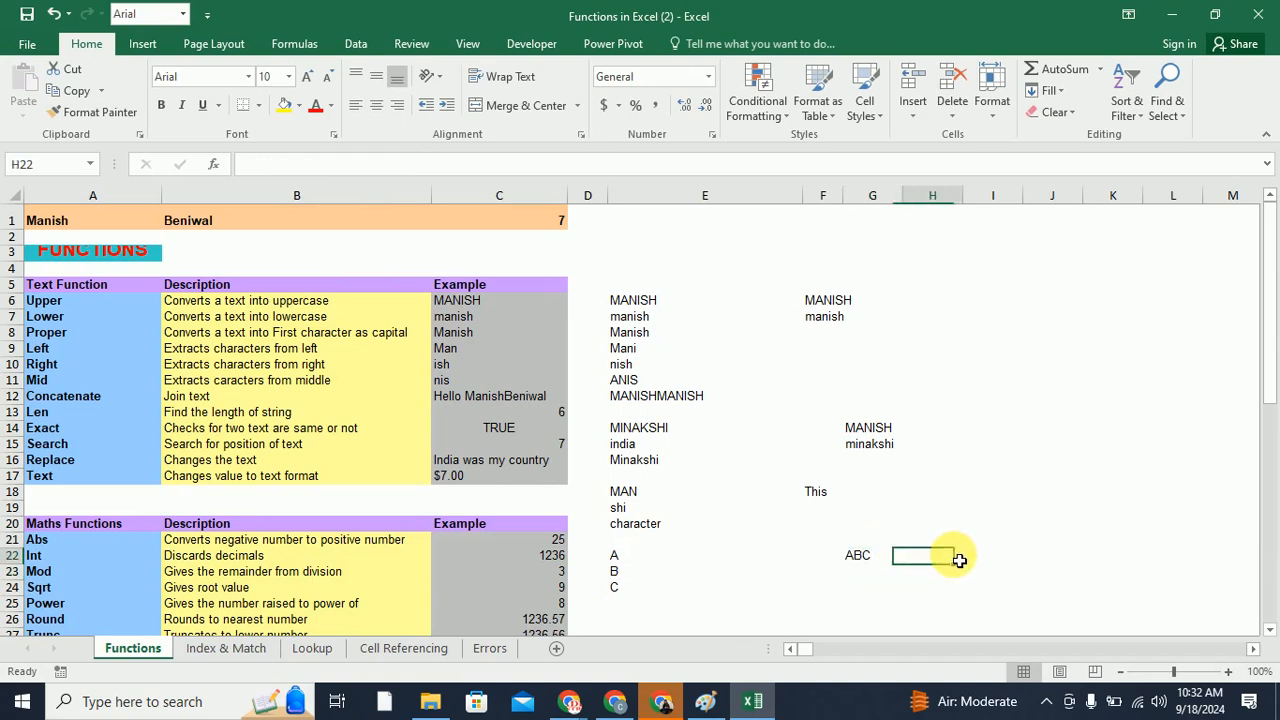
{"action": "type", "text": "=con"}
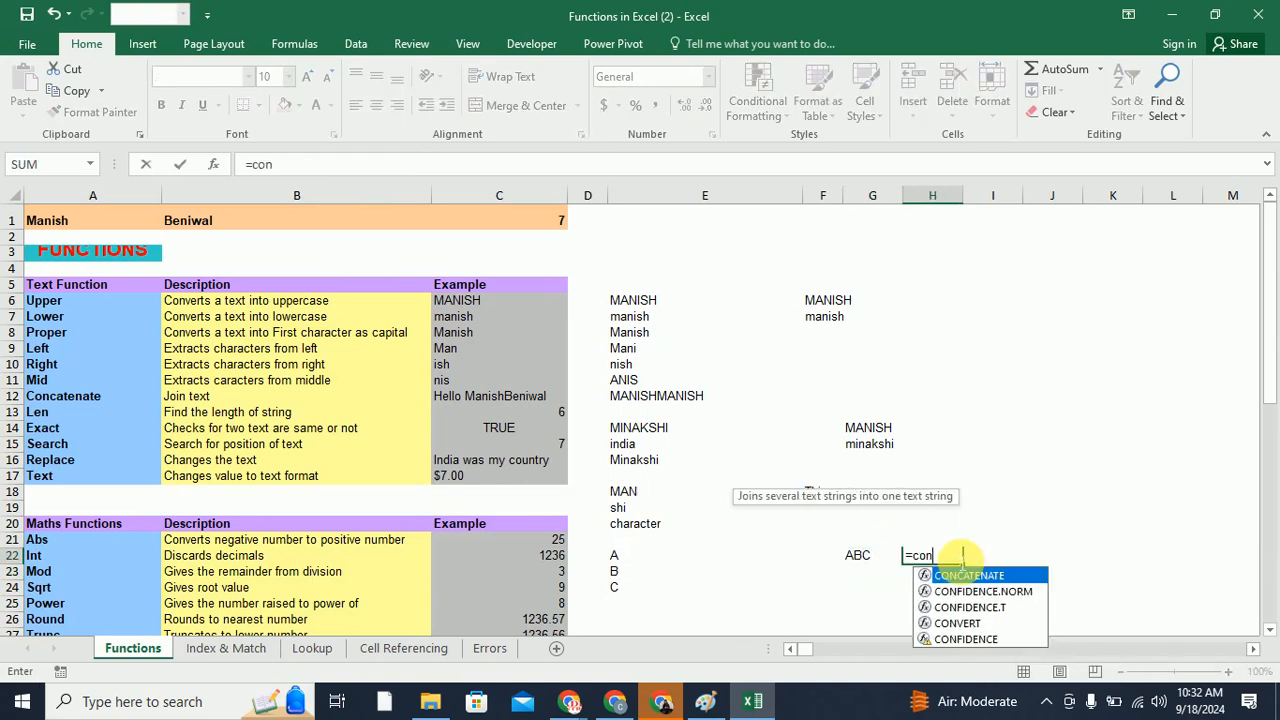
{"action": "key", "text": "Return"}
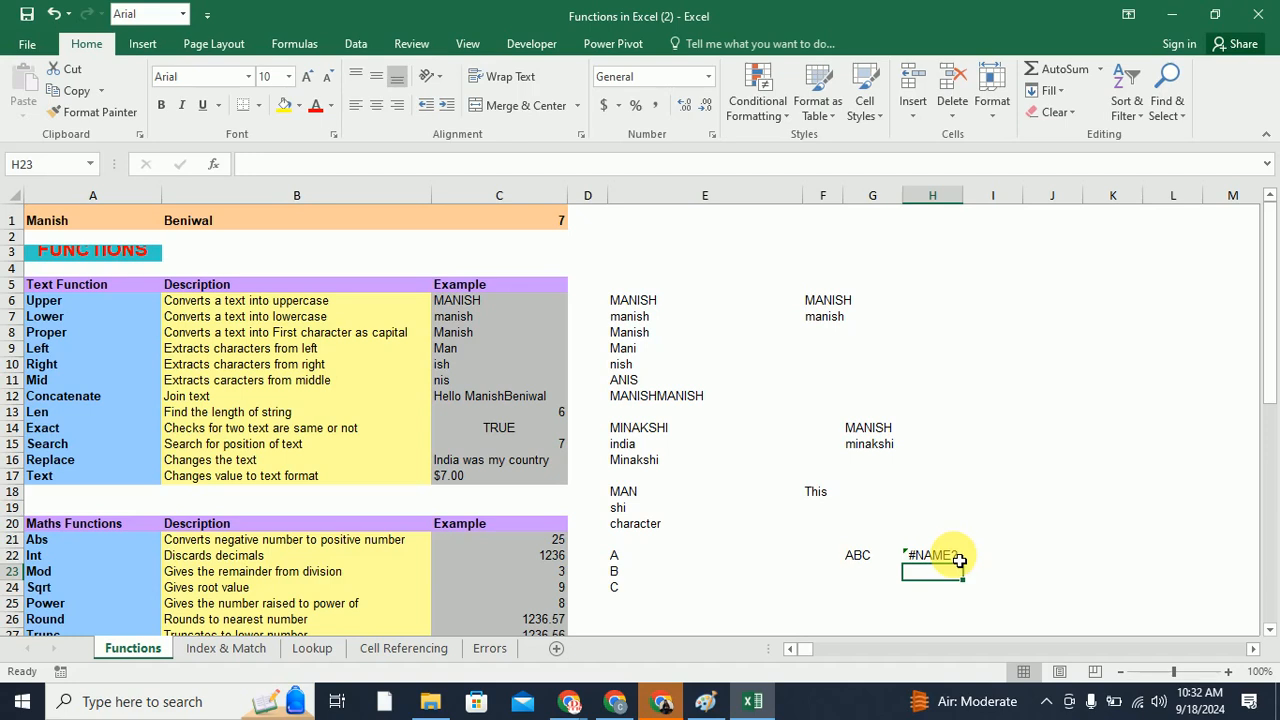
{"action": "double_click", "coordinate": [957, 558]}
{"action": "type", "text": "cate"}
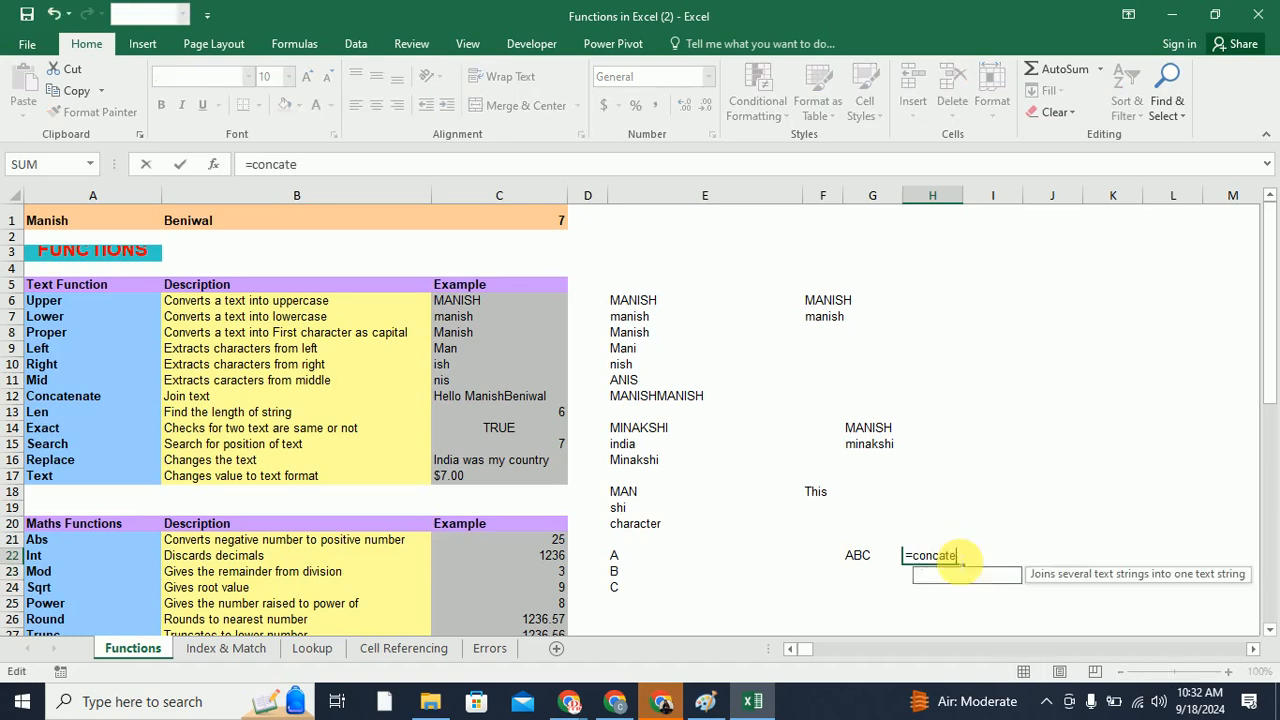
{"action": "type", "text": "nate("}
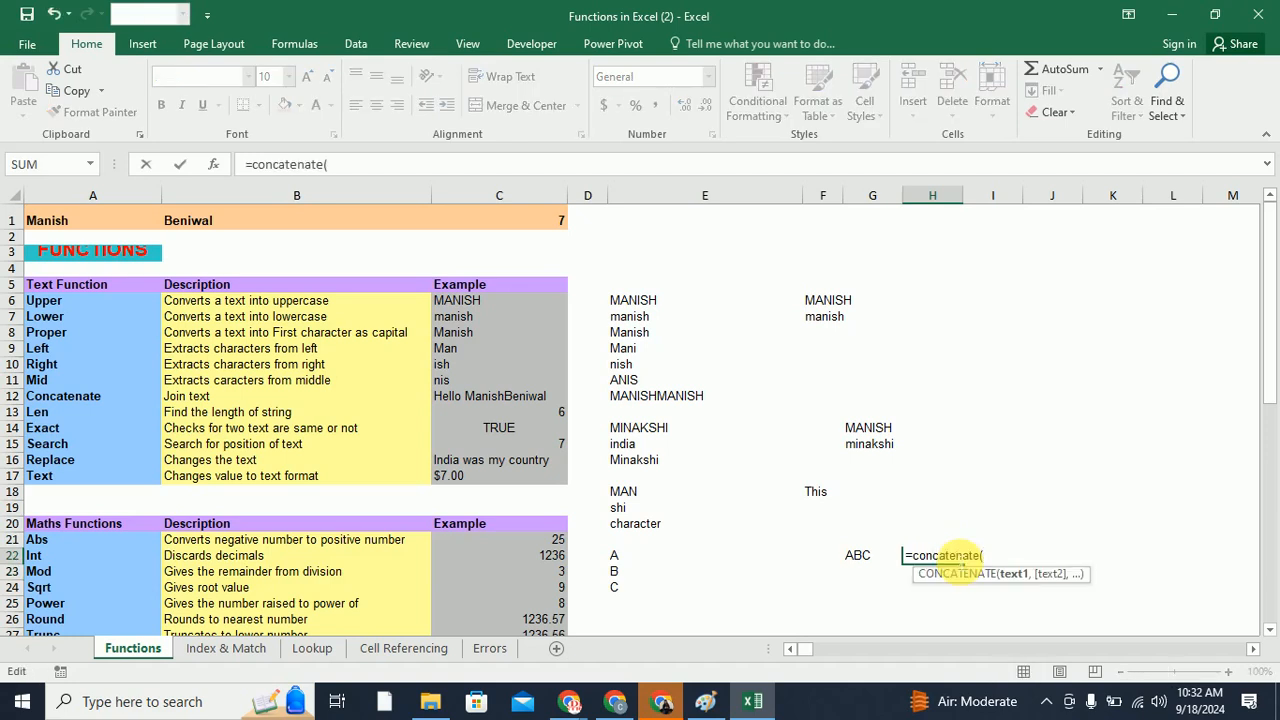
{"action": "left_click_drag", "start_coordinate": [680, 557], "coordinate": [678, 594]}
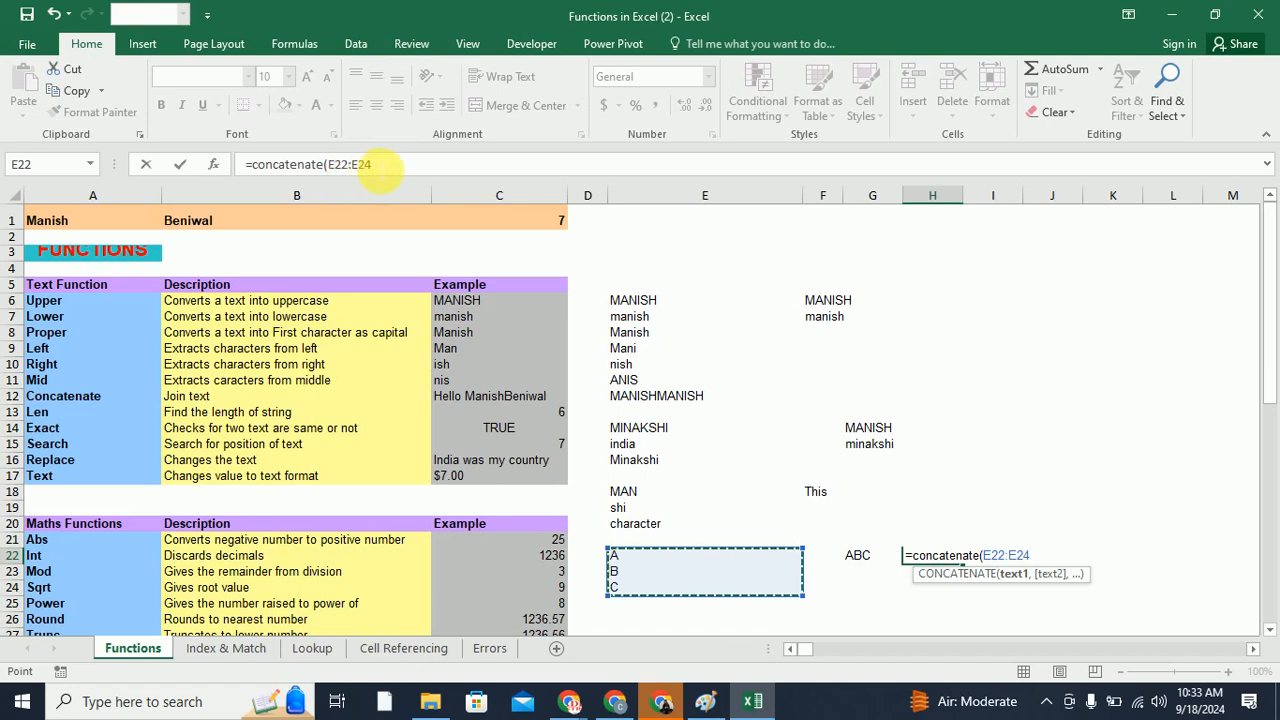
{"action": "left_click", "coordinate": [371, 164]}
{"action": "type", "text": ")"}
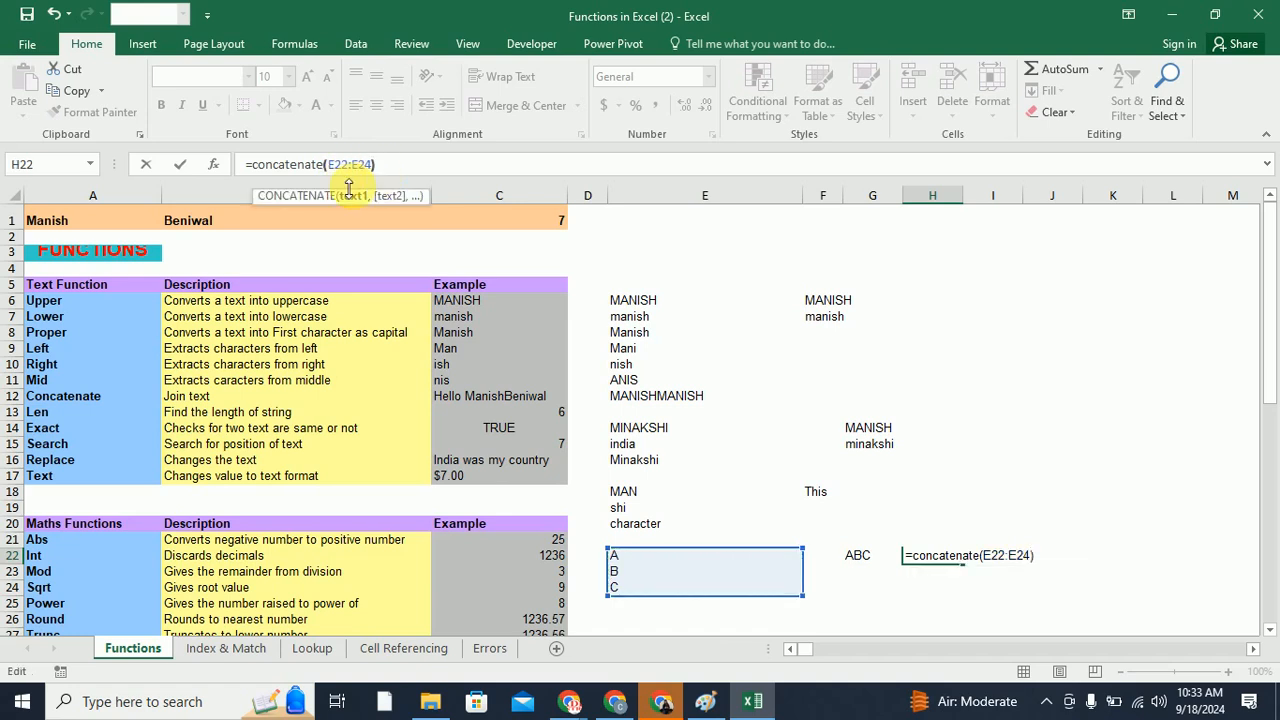
{"action": "key", "text": "Return"}
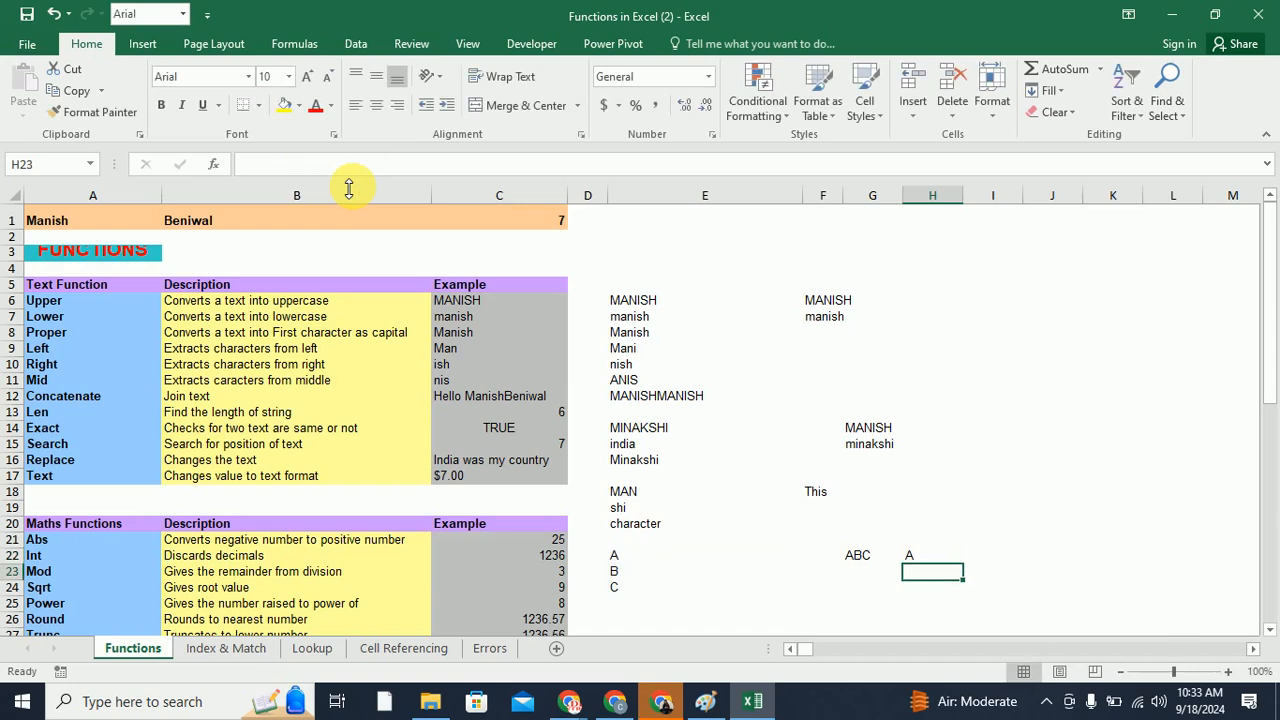
Widen column H and review the CONCATENATE formula in cell H22
{"action": "double_click", "coordinate": [912, 557]}
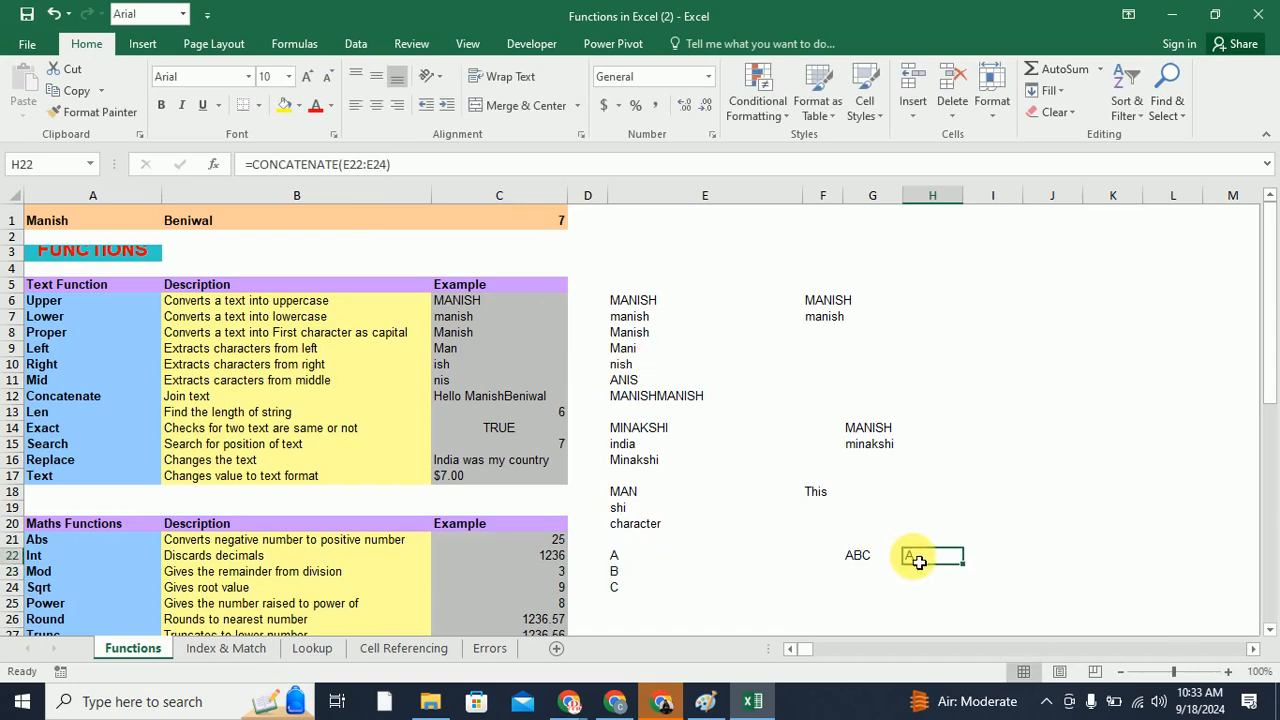
{"action": "left_click", "coordinate": [937, 557]}
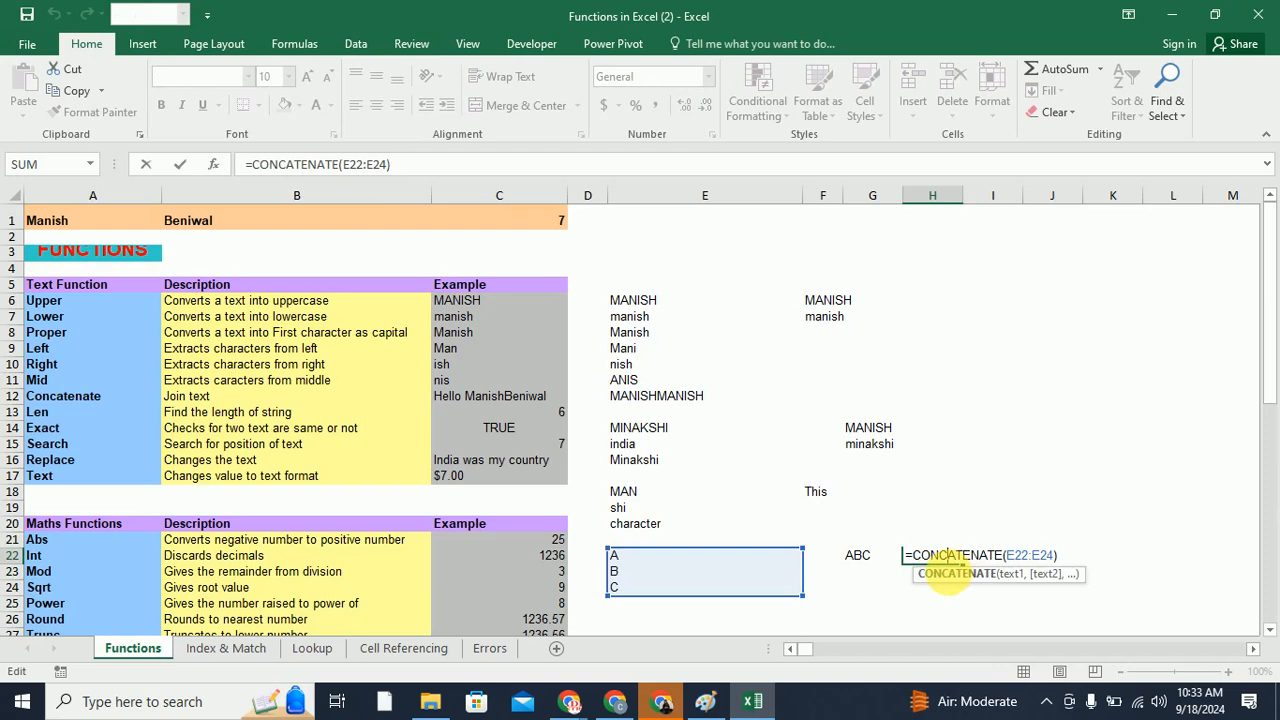
{"action": "left_click", "coordinate": [910, 574]}
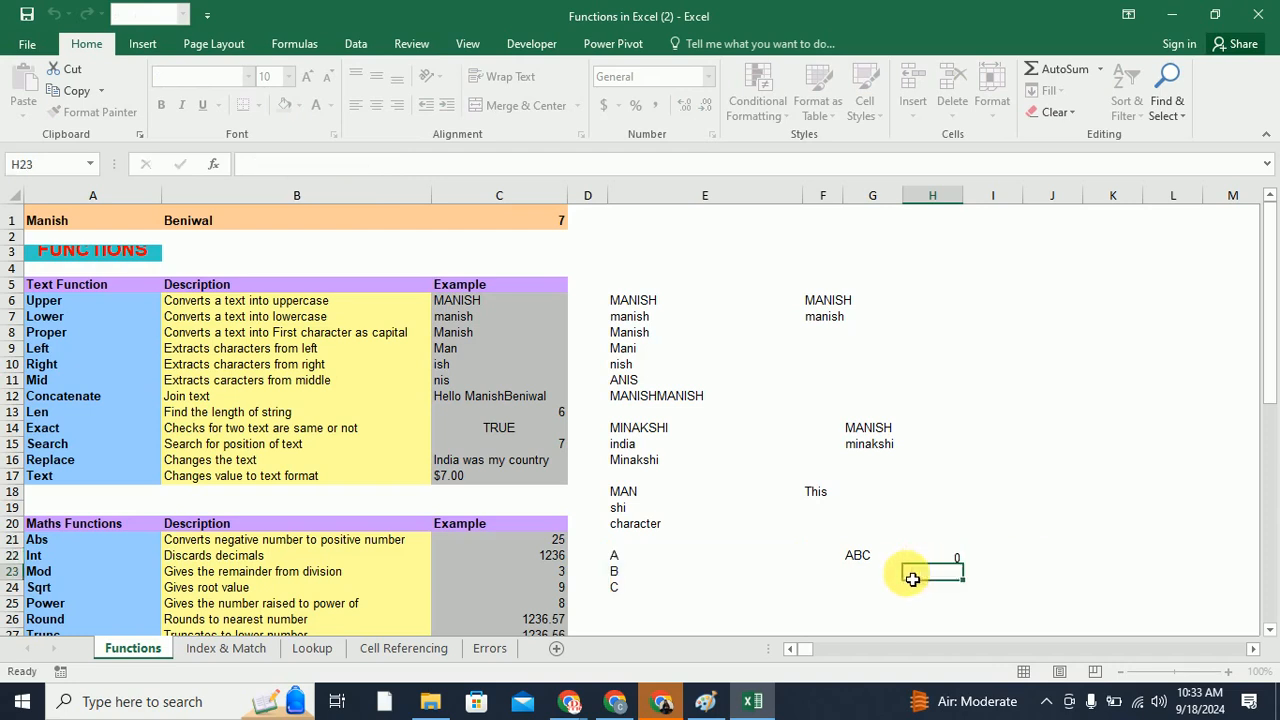
{"action": "left_click_drag", "start_coordinate": [960, 198], "coordinate": [1032, 200]}
{"action": "left_click", "coordinate": [968, 557]}
{"action": "double_click", "coordinate": [968, 566]}
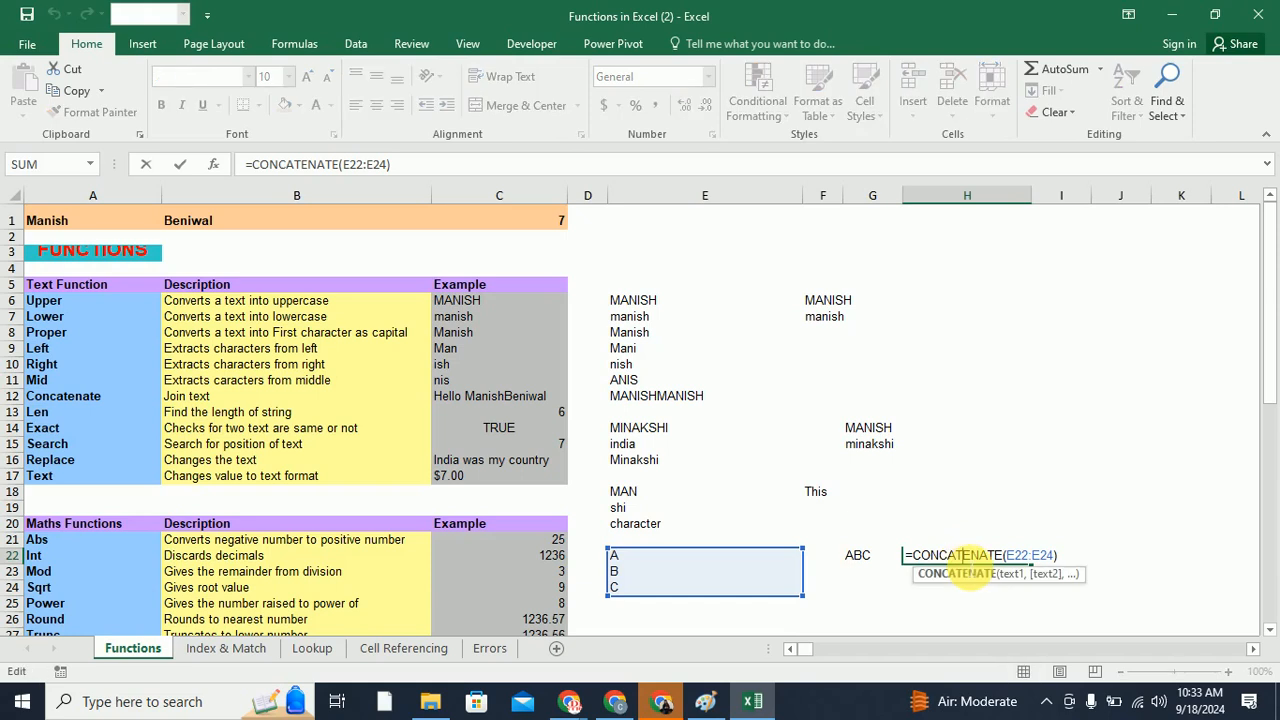
{"action": "left_click", "coordinate": [1068, 526]}
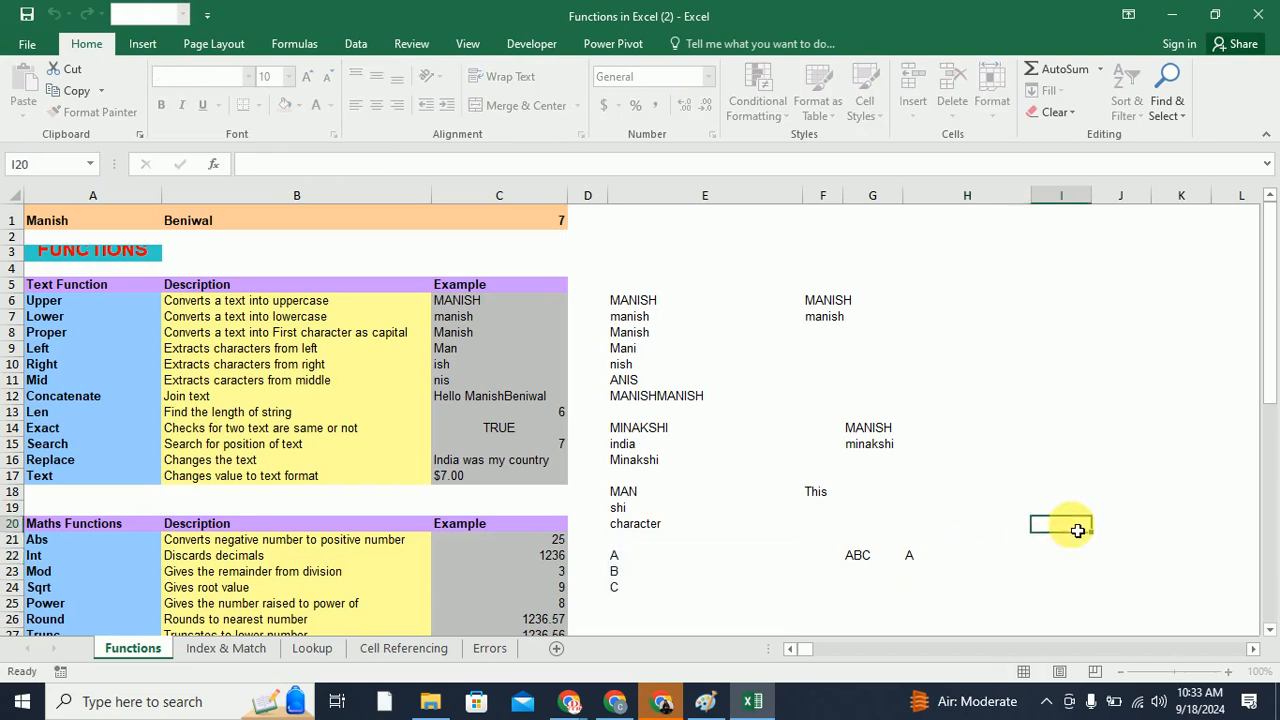
Expand the formula bar and compare the CONCATENATE formulas in cells H22 and G22
{"action": "left_click", "coordinate": [1266, 160]}
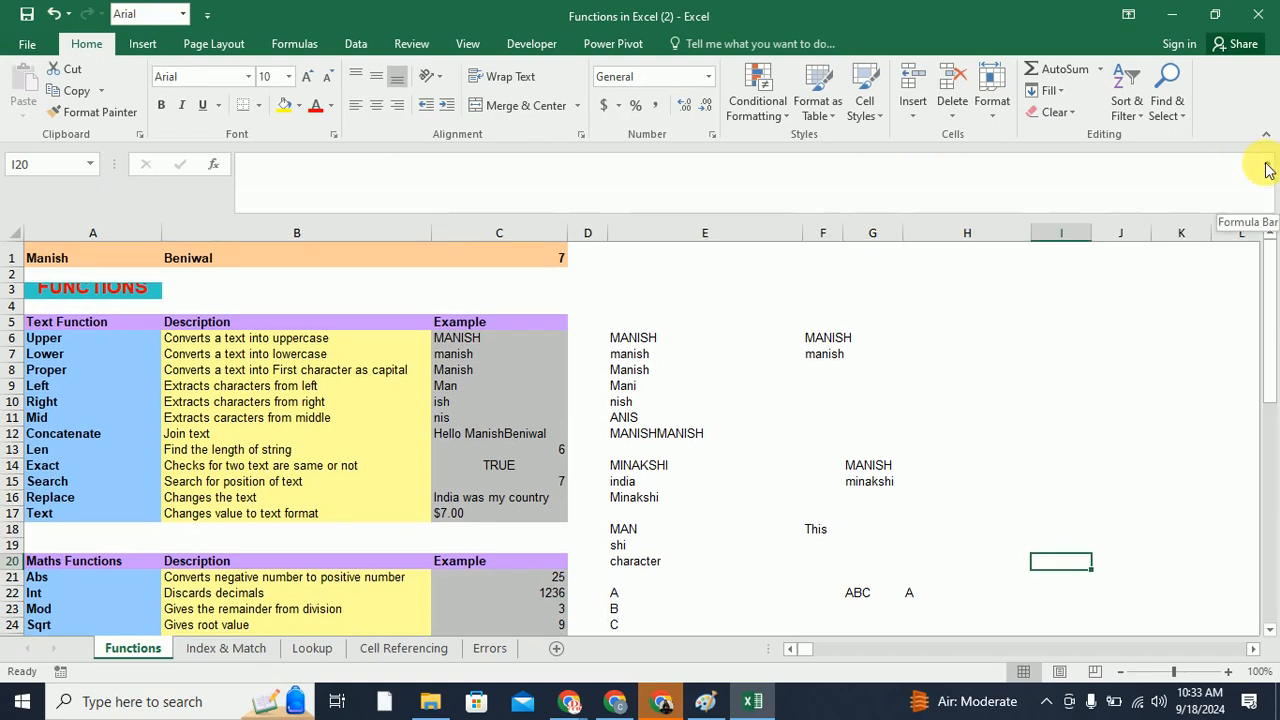
{"action": "left_click", "coordinate": [915, 597]}
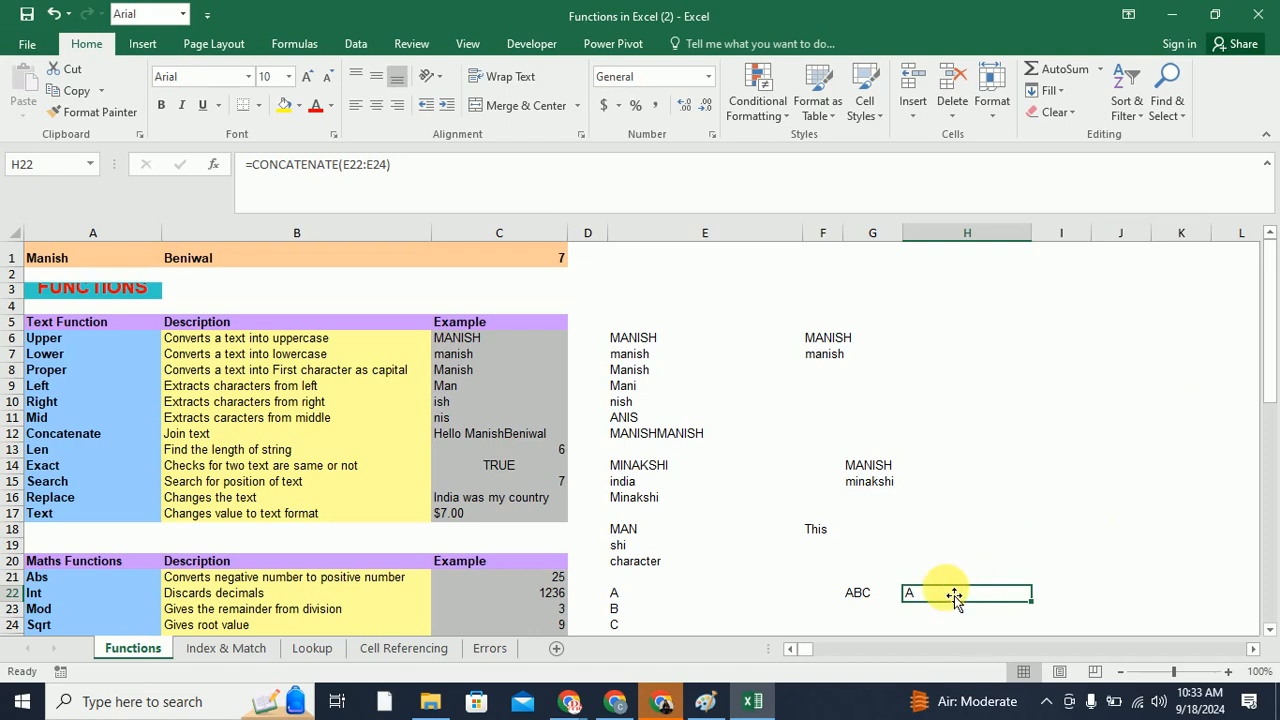
{"action": "key", "text": "Up"}
{"action": "key", "text": "Up"}
{"action": "key", "text": "Up"}
{"action": "key", "text": "Up"}
{"action": "key", "text": "Up"}
{"action": "key", "text": "Up"}
{"action": "key", "text": "Up"}
{"action": "key", "text": "Up"}
{"action": "key", "text": "Up"}
{"action": "key", "text": "Up"}
{"action": "key", "text": "Up"}
{"action": "key", "text": "Up"}
{"action": "key", "text": "Up"}
{"action": "key", "text": "Up"}
{"action": "key", "text": "Up"}
{"action": "key", "text": "Up"}
{"action": "key", "text": "Up"}
{"action": "key", "text": "Up"}
{"action": "key", "text": "Up"}
{"action": "key", "text": "Up"}
{"action": "left_click", "coordinate": [862, 595]}
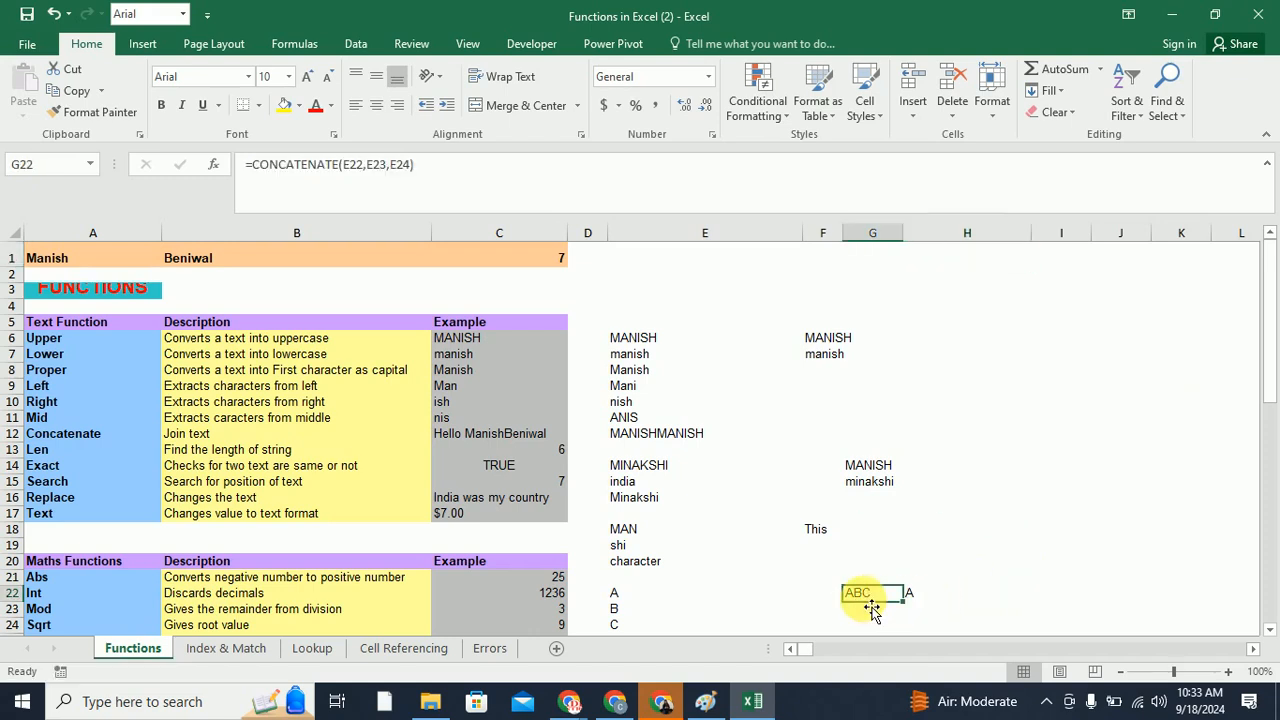
Replace the range in cell H22's CONCATENATE formula with the text arguments "A","B","C" and accept the suggested formula correction
{"action": "double_click", "coordinate": [915, 593]}
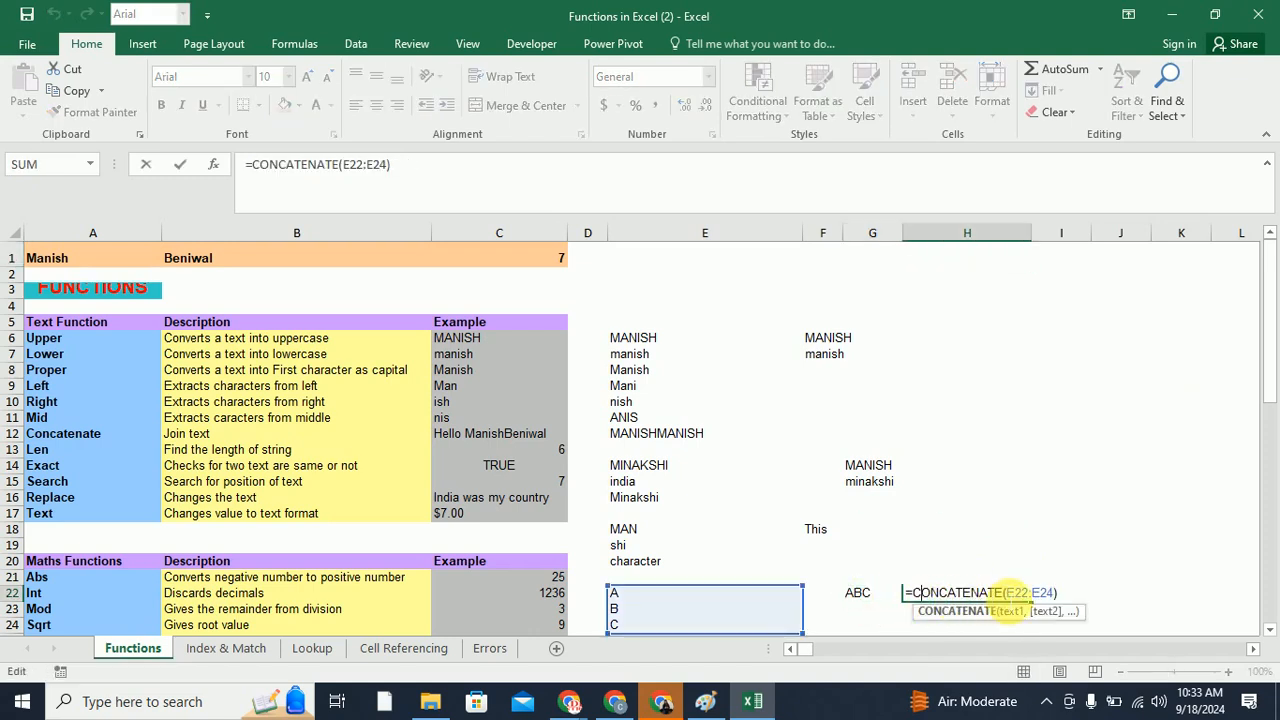
{"action": "left_click", "coordinate": [1014, 595]}
{"action": "left_click_drag", "start_coordinate": [1014, 595], "coordinate": [1058, 592]}
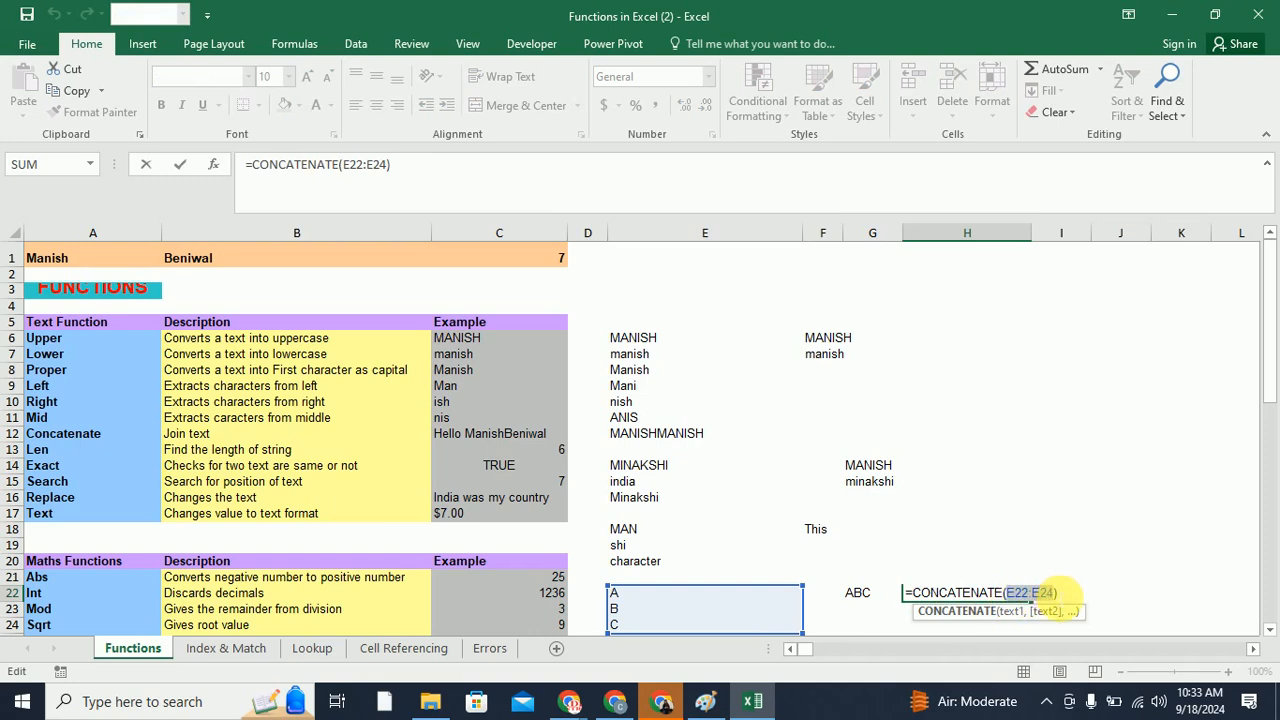
{"action": "key", "text": "BackSpace"}
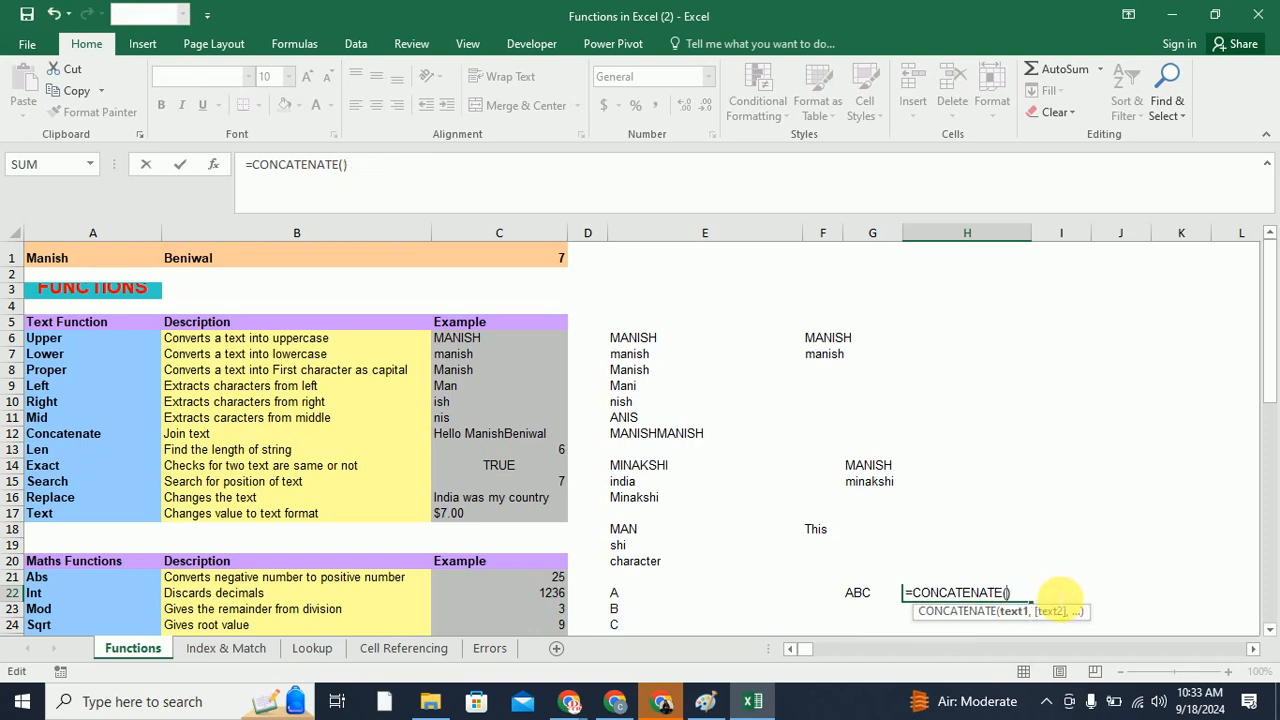
{"action": "type", "text": "\"A\",\"B"}
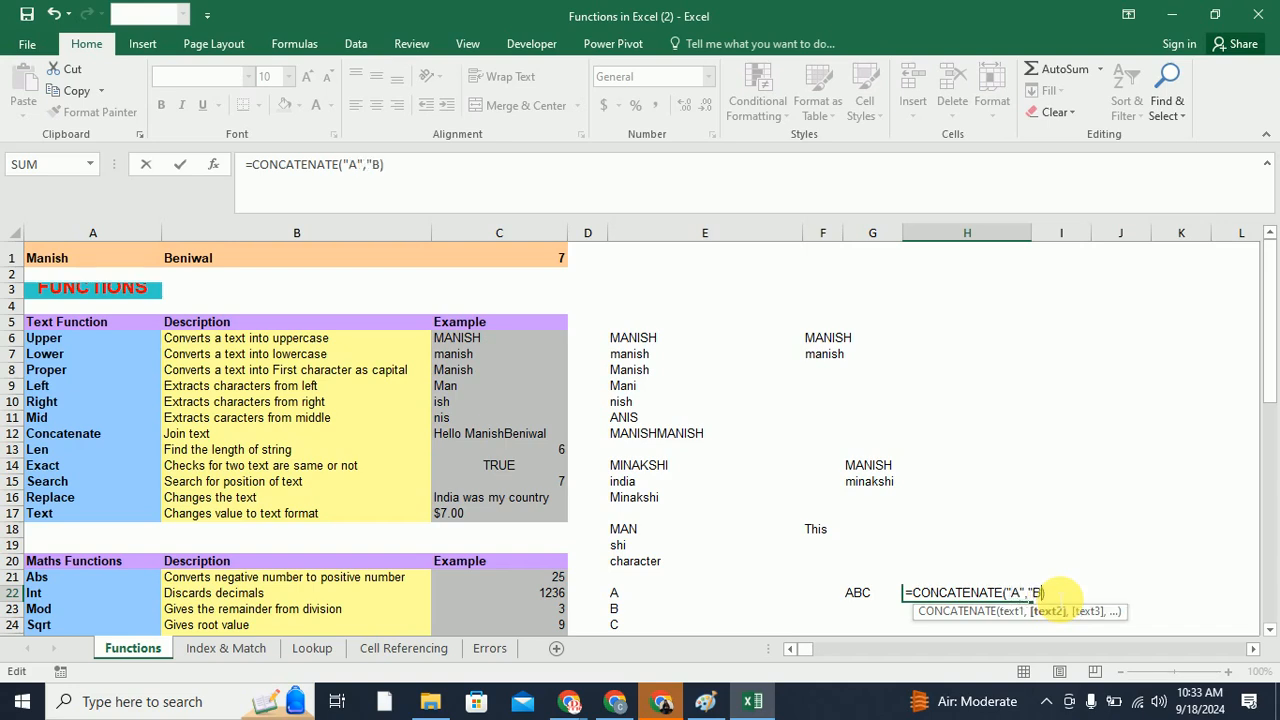
{"action": "type", "text": "\",\"C\""}
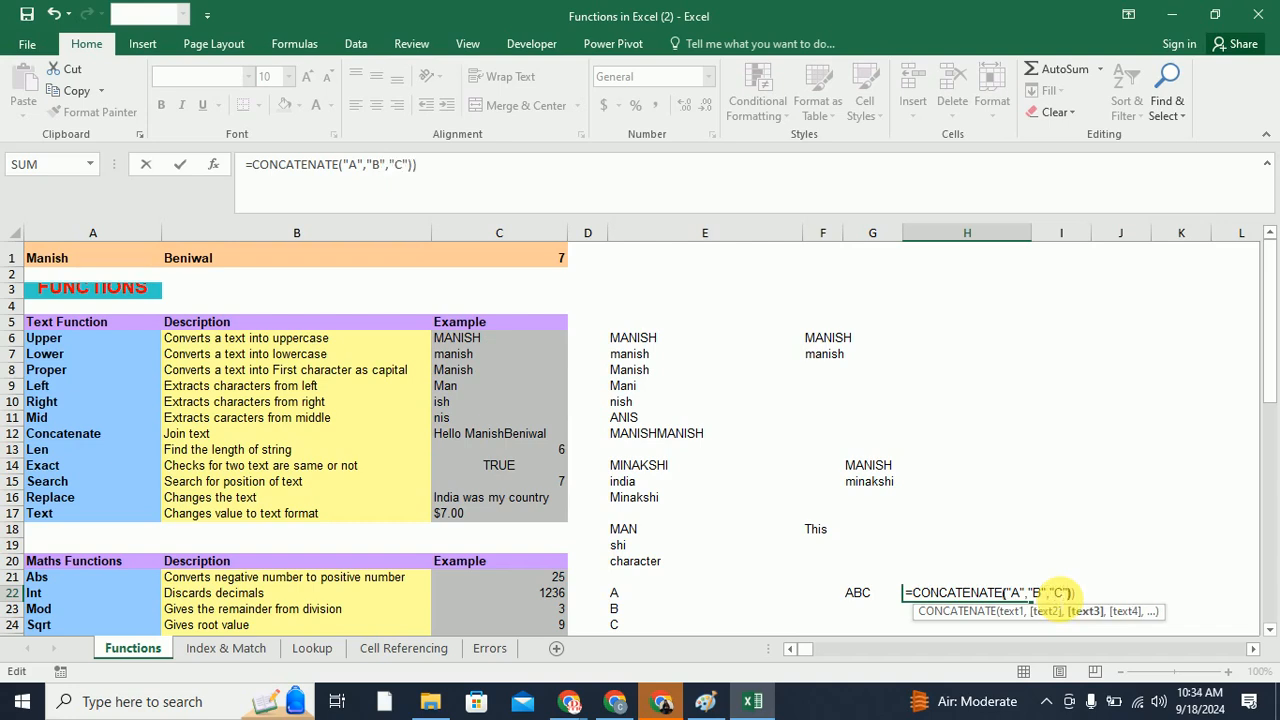
{"action": "key", "text": "Return"}
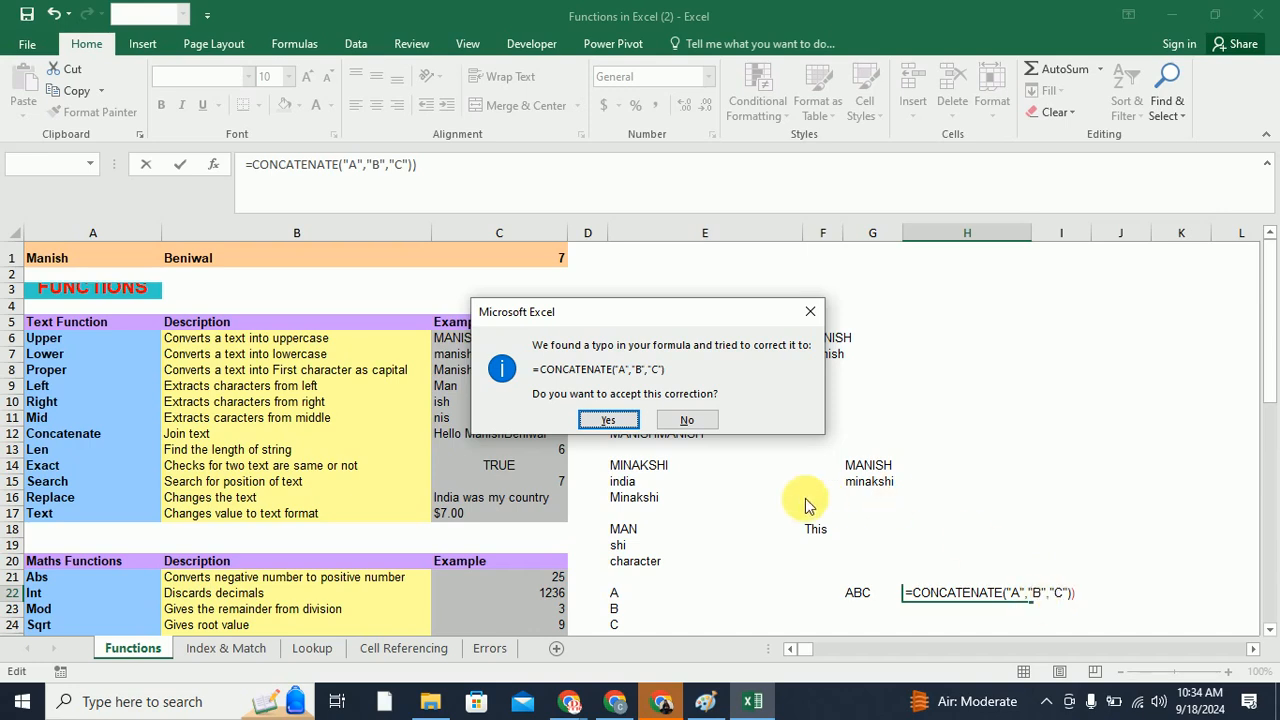
{"action": "left_click", "coordinate": [607, 425]}
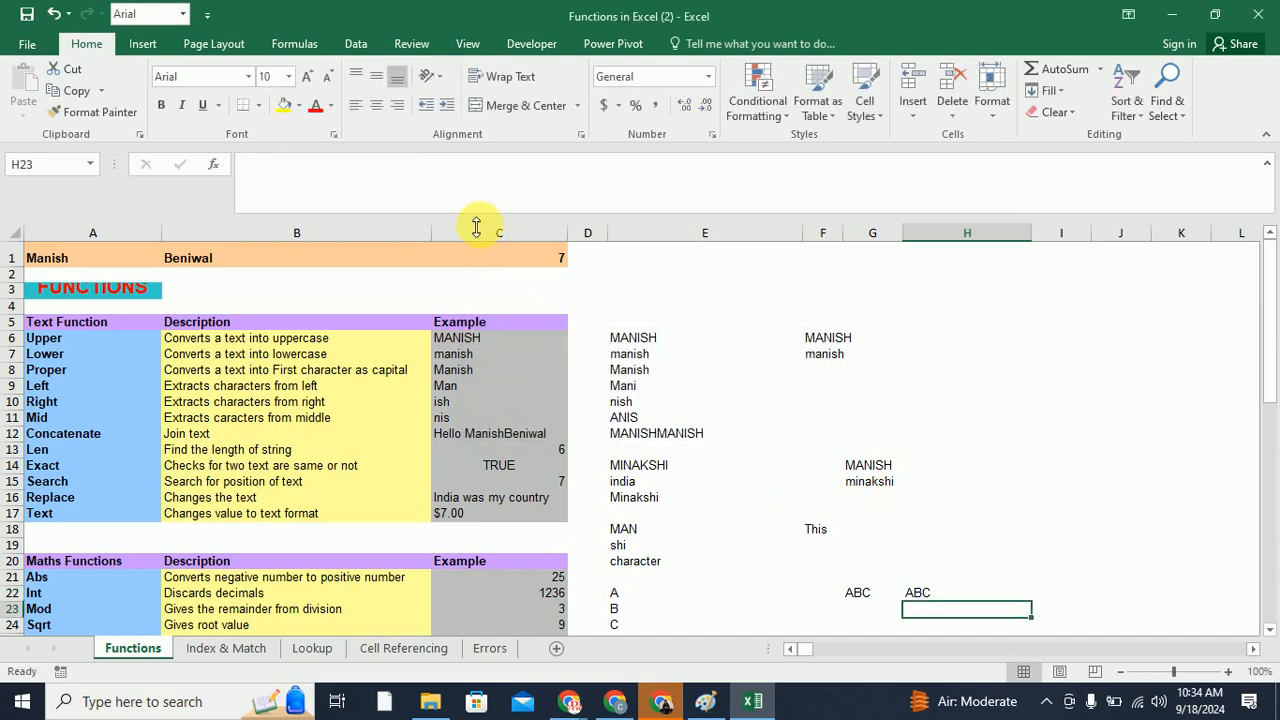
Review the typed-text CONCATENATE formula in cell H22 against the cell-reference version in cell G22
{"action": "left_click", "coordinate": [968, 597]}
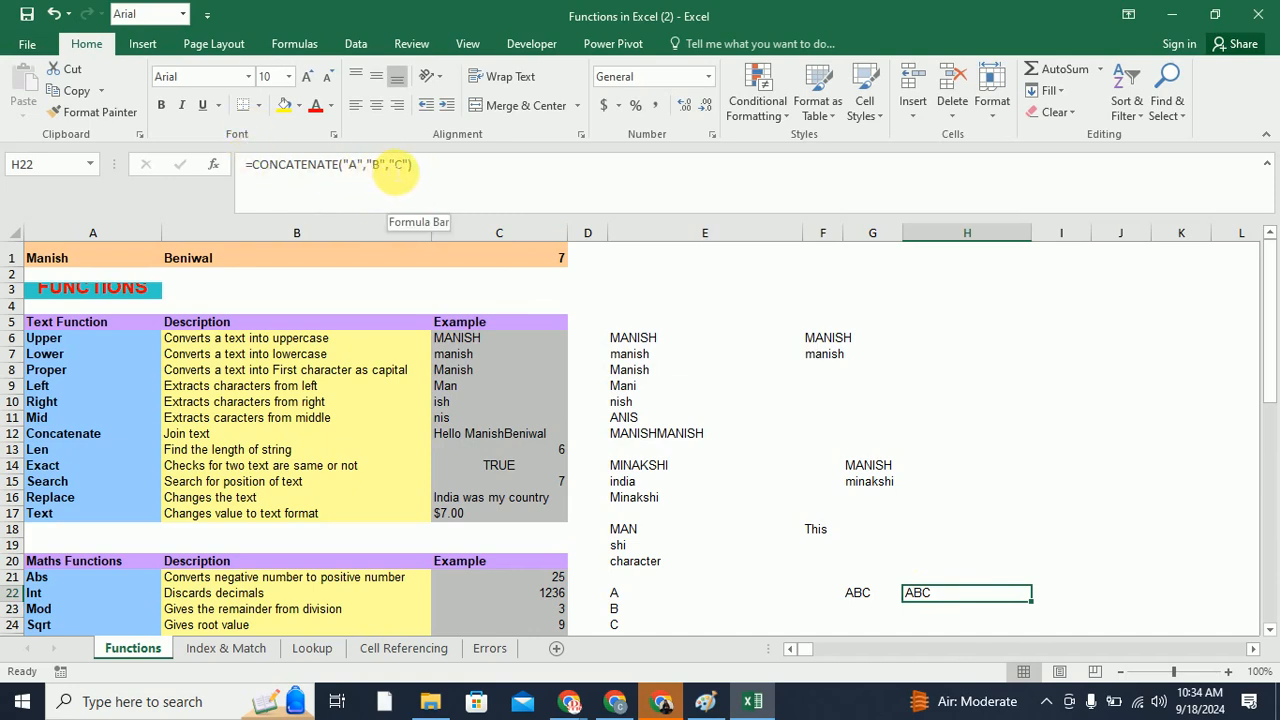
{"action": "left_click", "coordinate": [872, 600]}
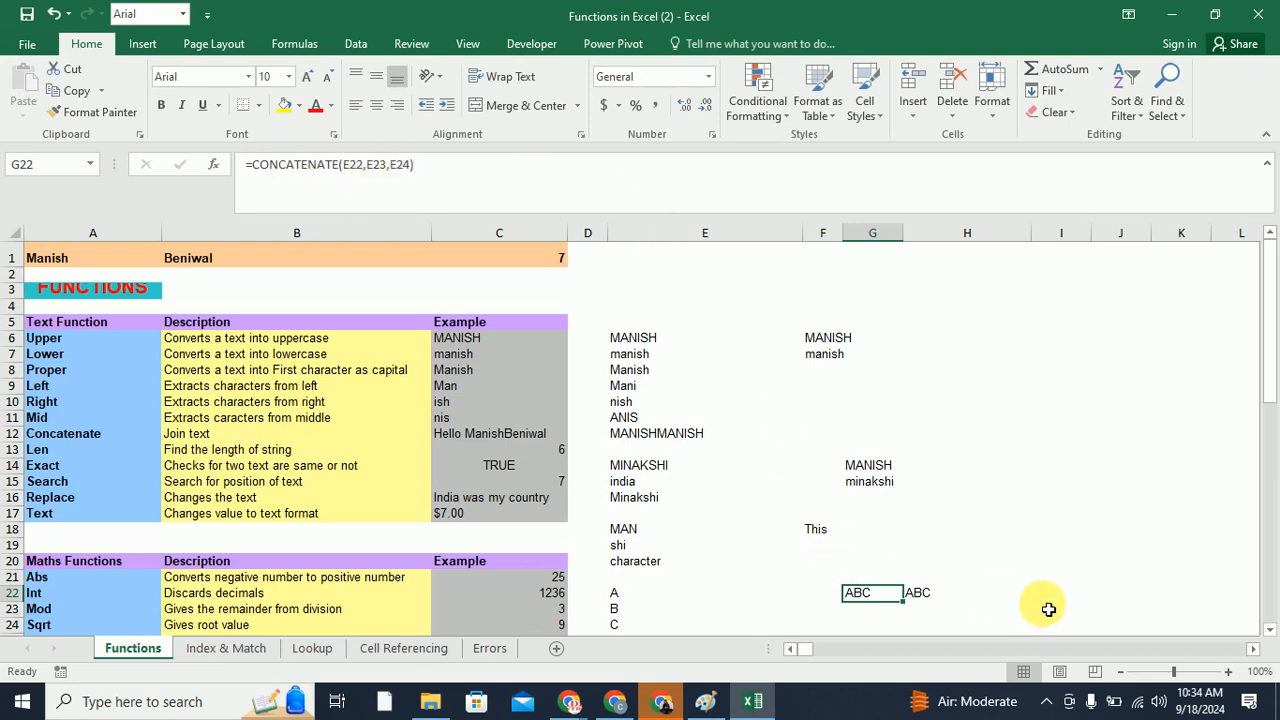
Enter =LEN(E16) in cell G24 to find the length of the text in E16
{"action": "scroll", "coordinate": [1046, 606], "scroll_direction": "down", "scroll_amount": 2}
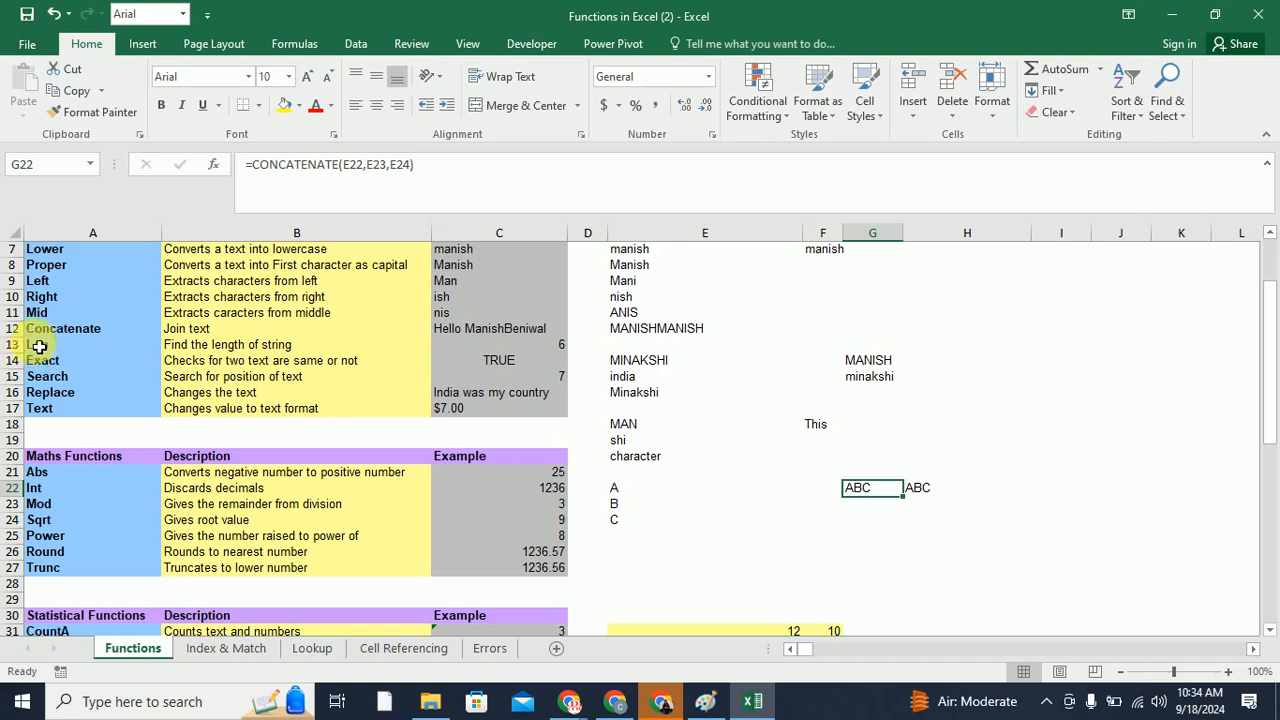
{"action": "left_click", "coordinate": [853, 523]}
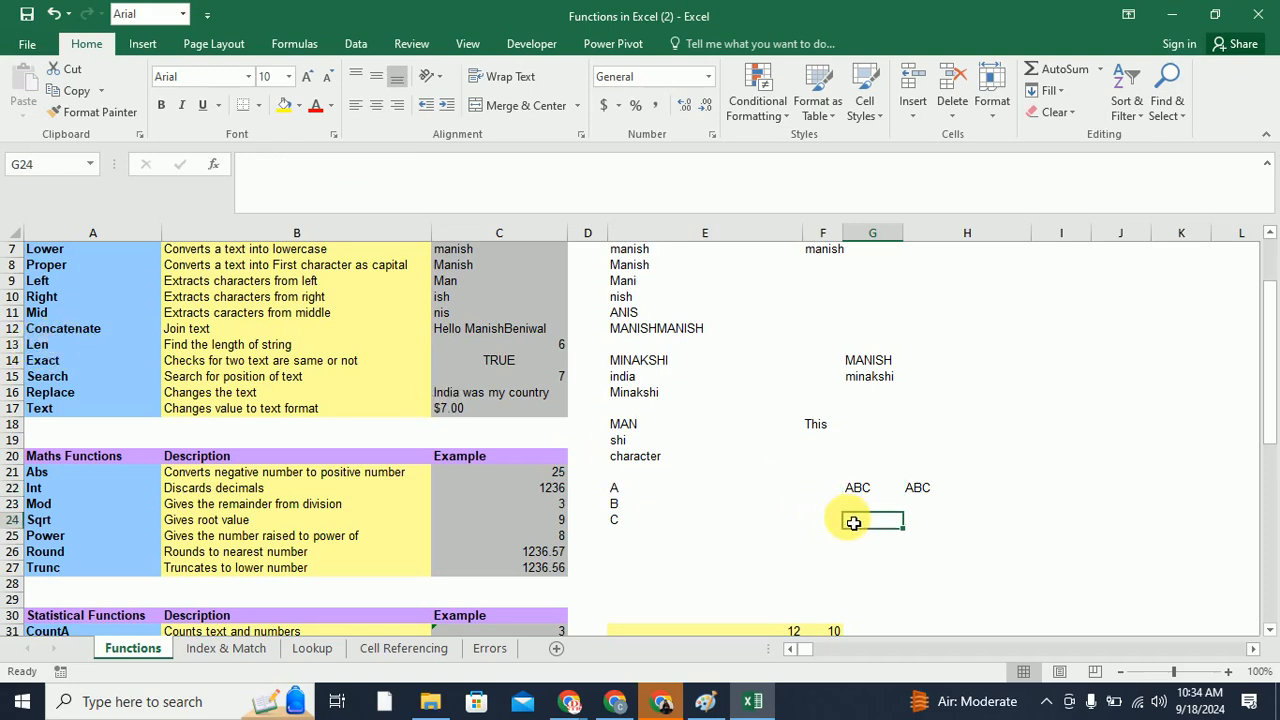
{"action": "type", "text": "=l"}
{"action": "type", "text": "e"}
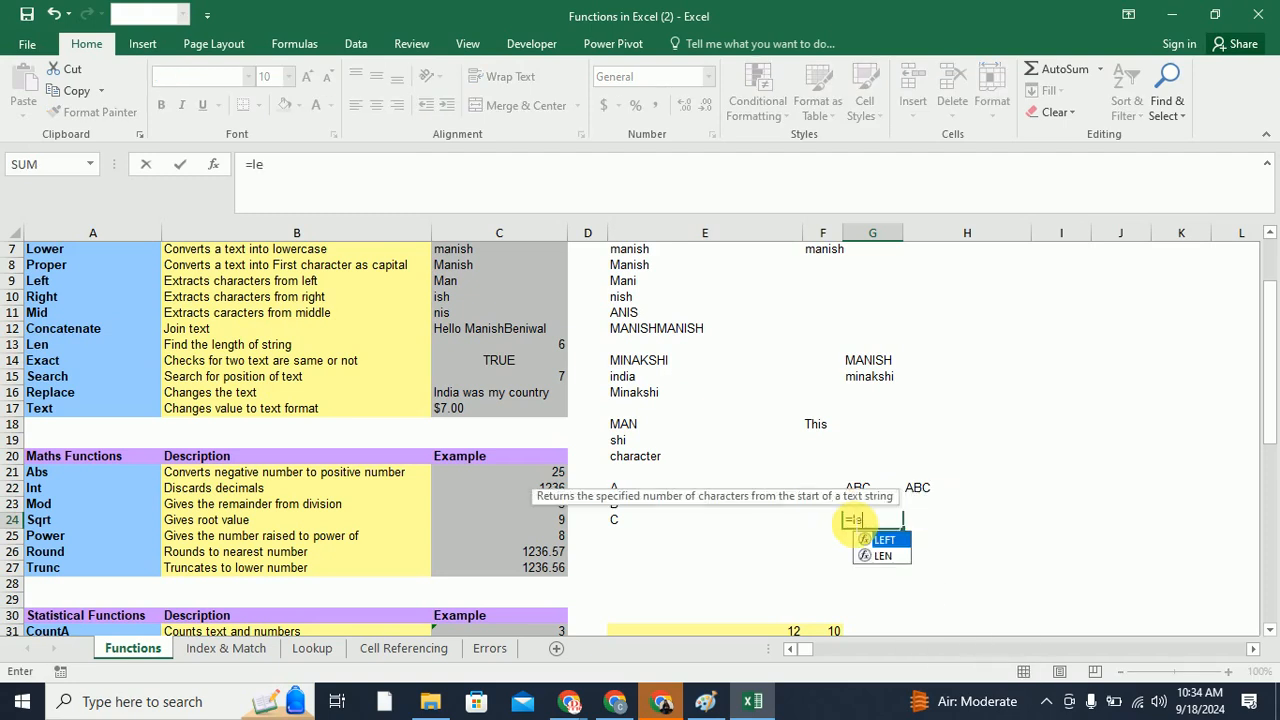
{"action": "type", "text": "n("}
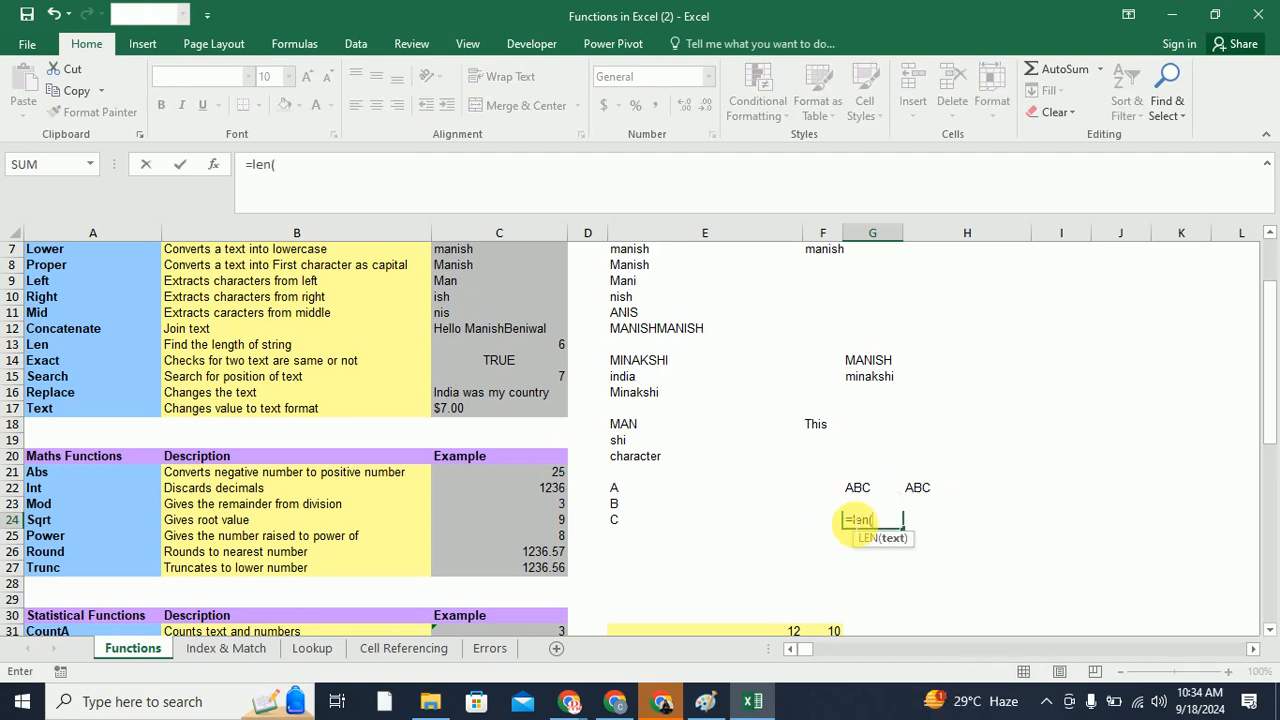
{"action": "left_click", "coordinate": [654, 396]}
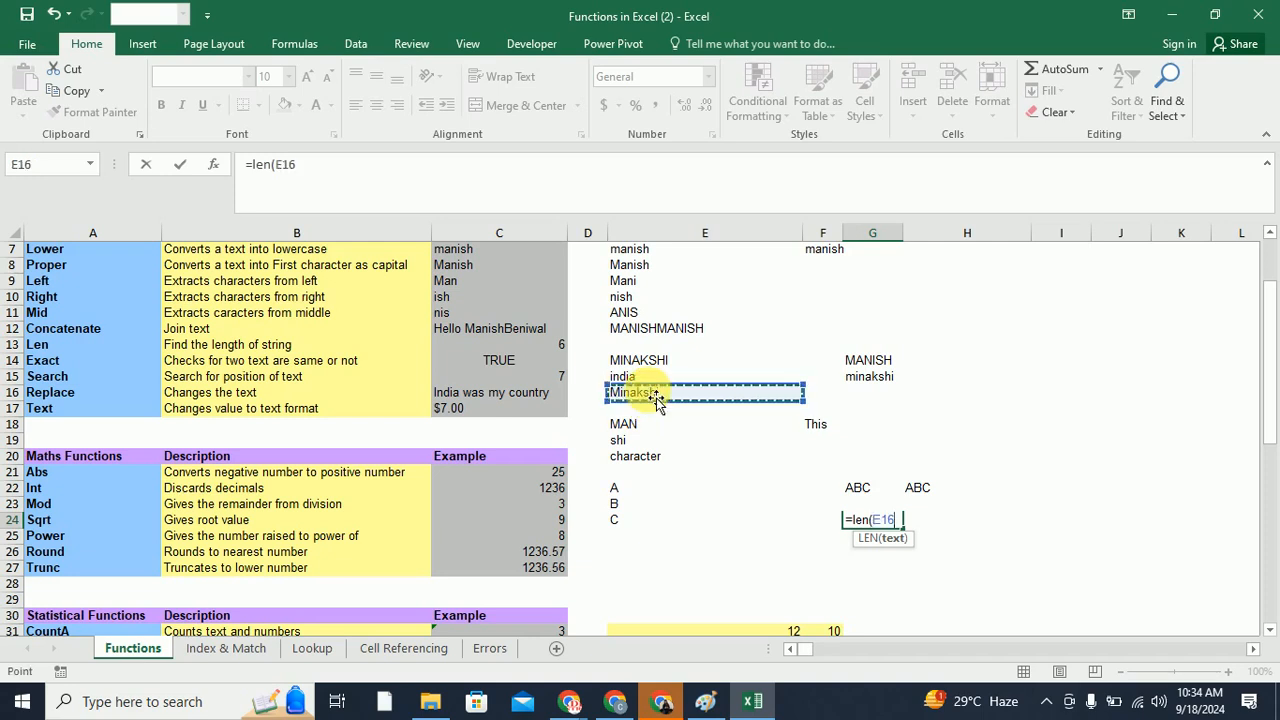
{"action": "type", "text": ")"}
{"action": "key", "text": "Return"}
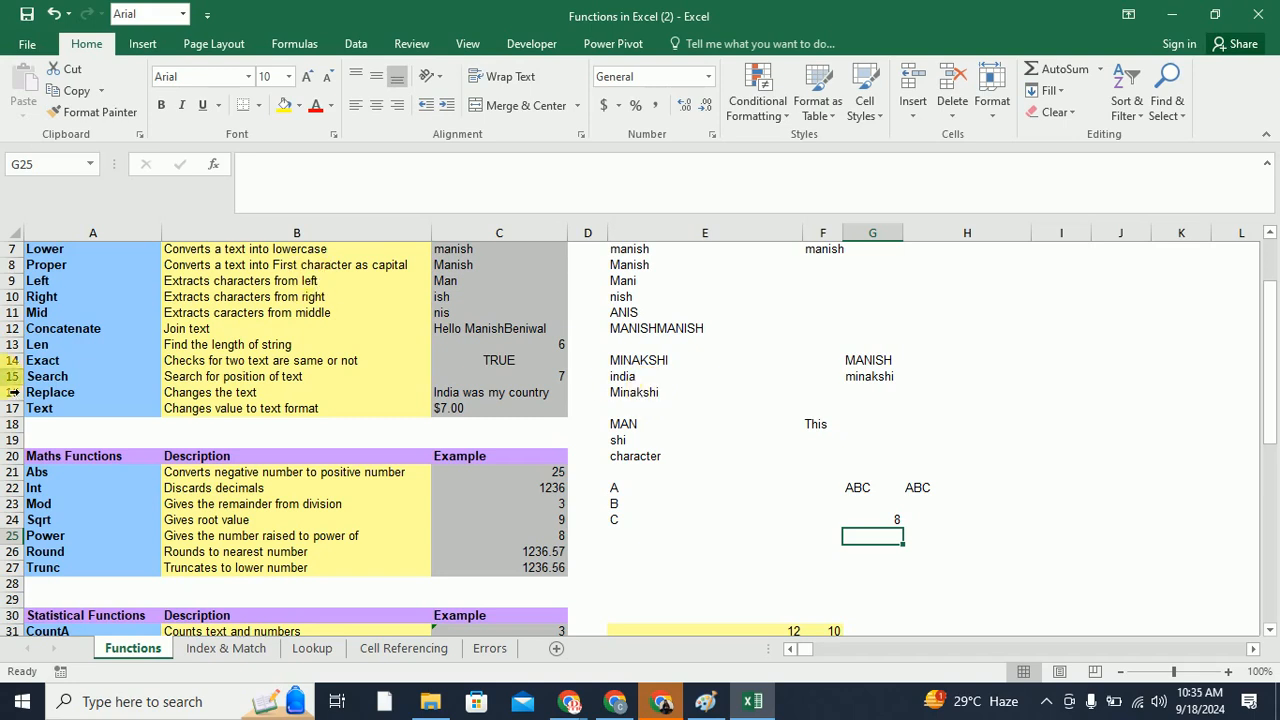
Review the EXACT example in cell C14 and enter =EXACT(E22,E23) in cell E26 to compare the two letters
{"action": "left_click", "coordinate": [88, 367]}
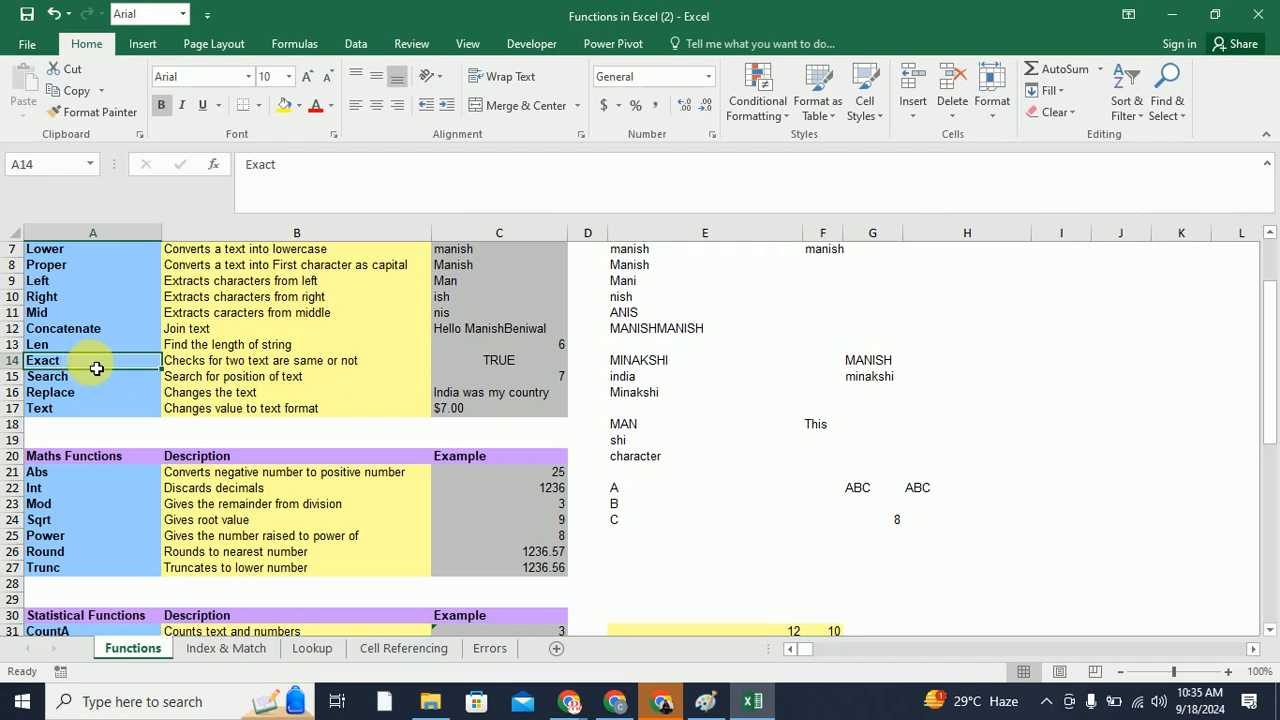
{"action": "left_click", "coordinate": [478, 361]}
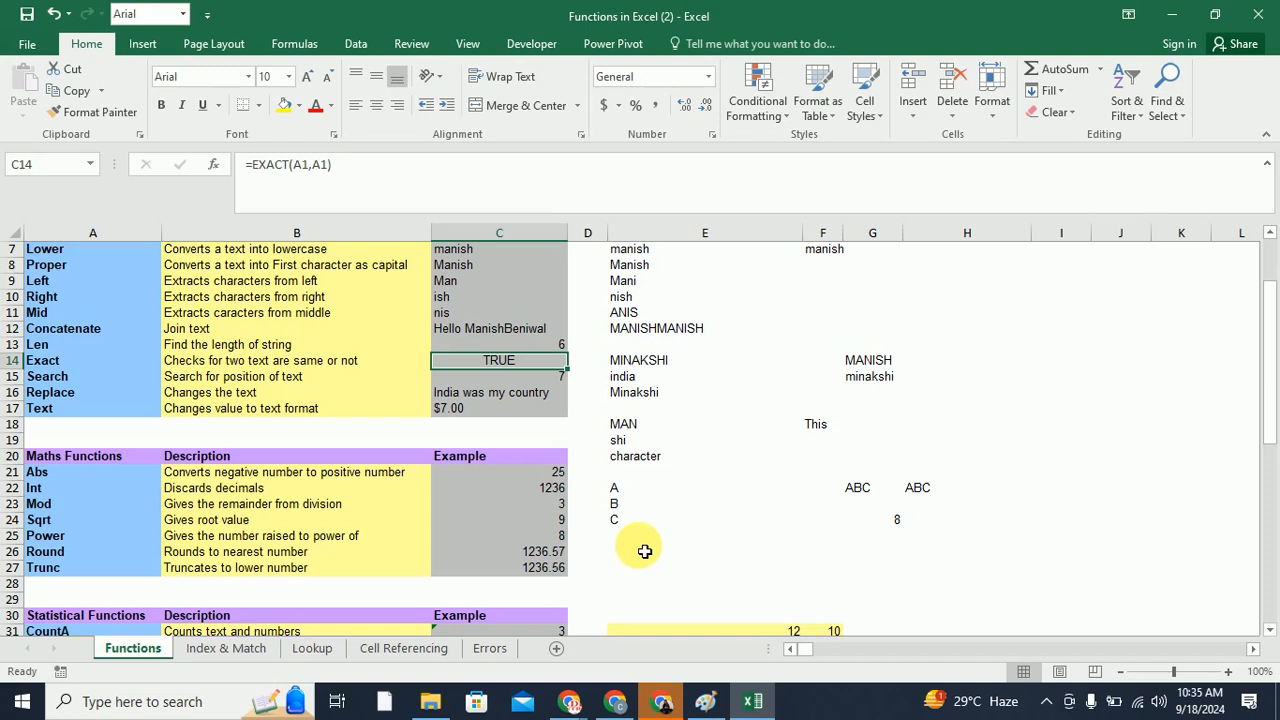
{"action": "left_click", "coordinate": [645, 553]}
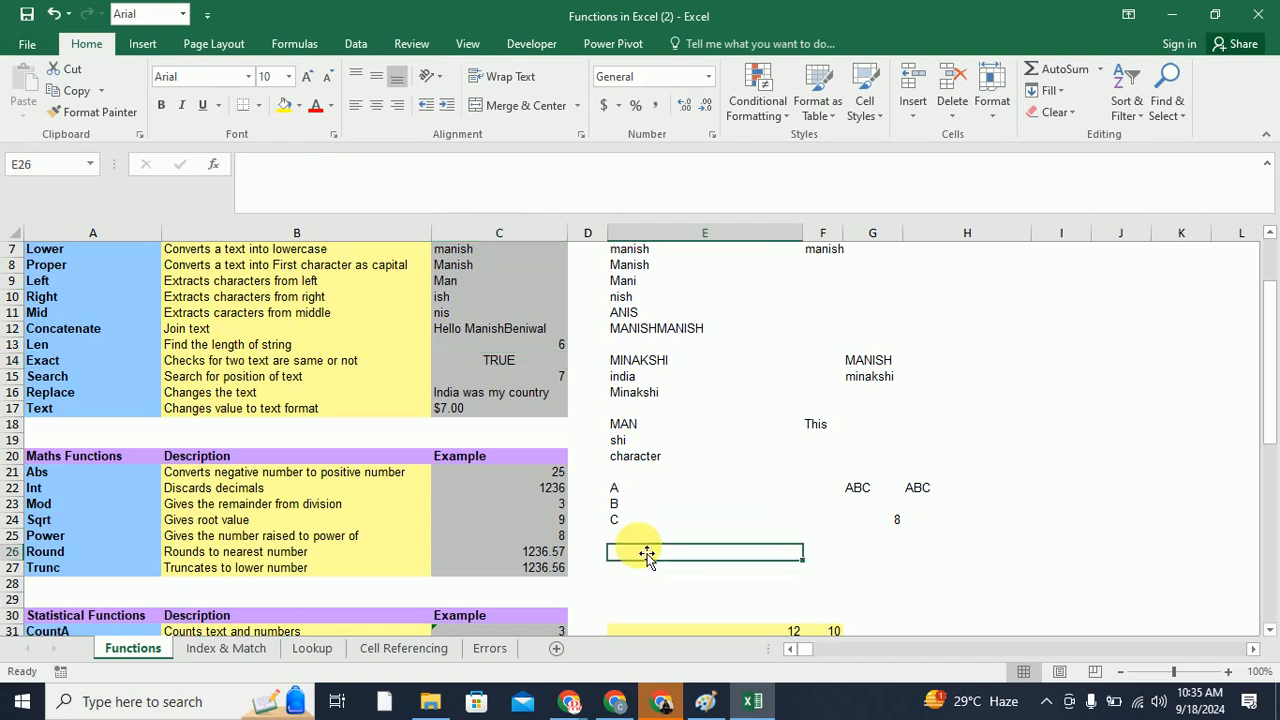
{"action": "type", "text": "=ex"}
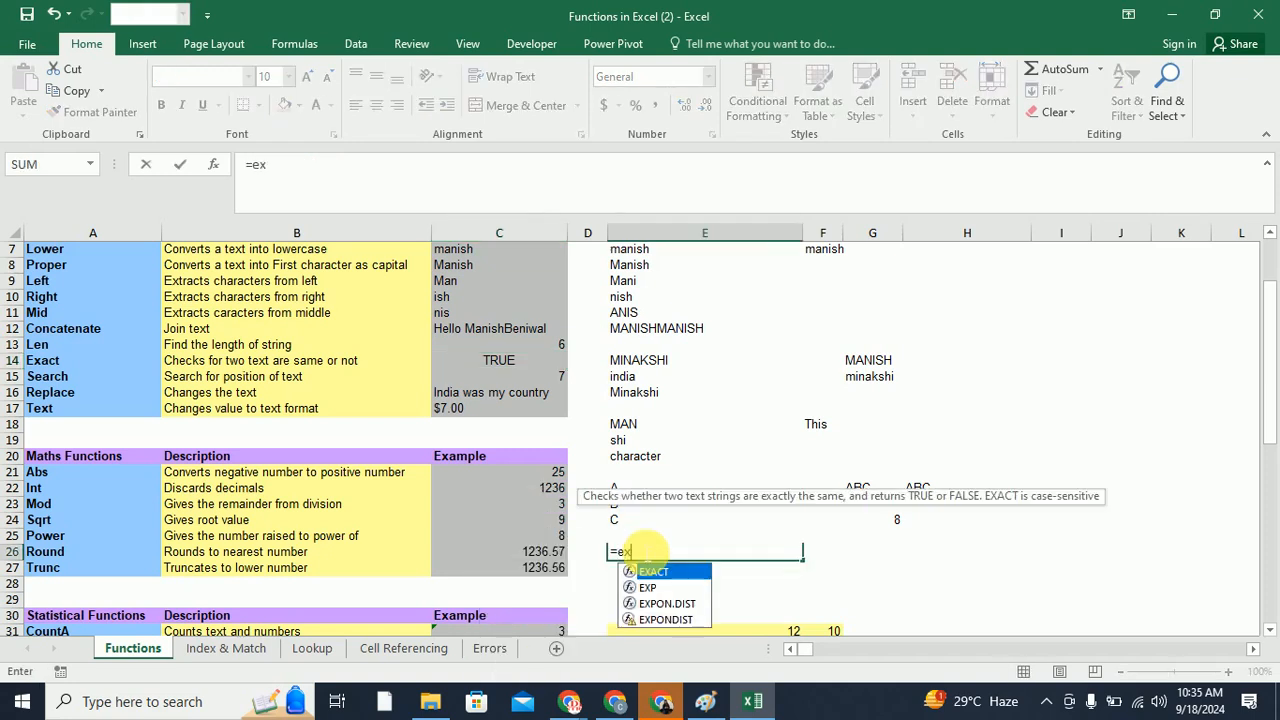
{"action": "type", "text": "act("}
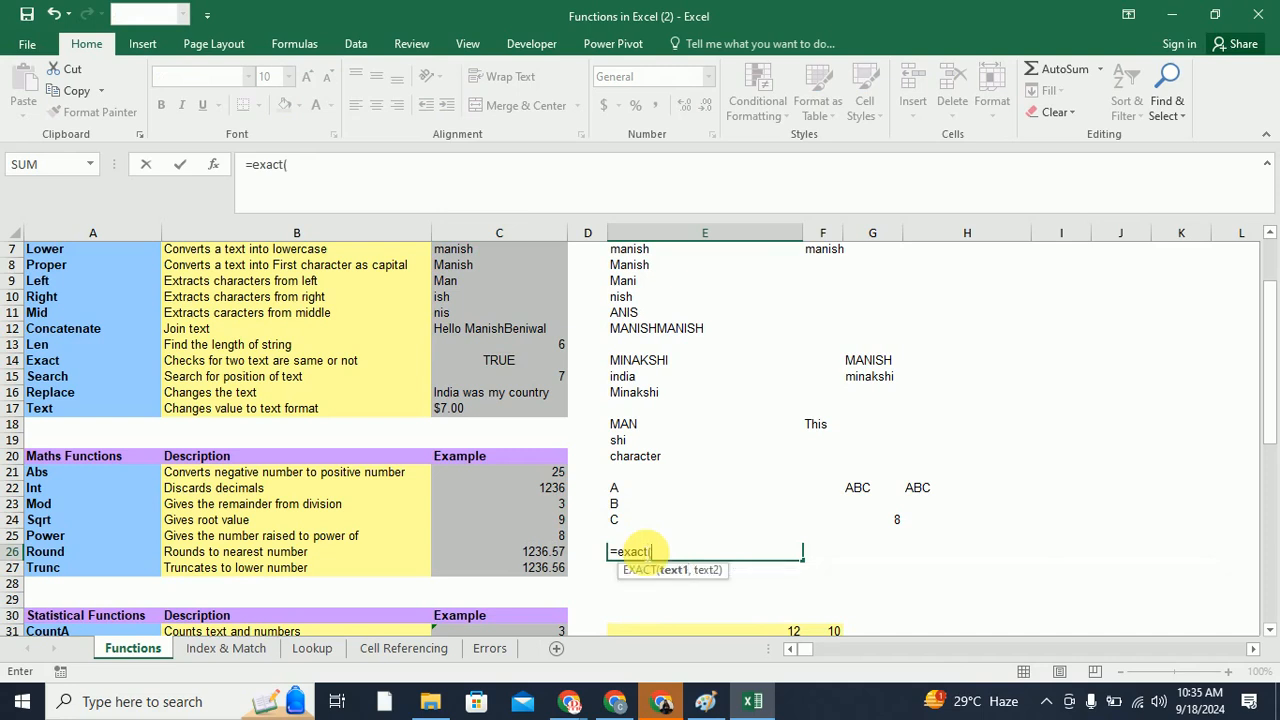
{"action": "left_click", "coordinate": [620, 490]}
{"action": "type", "text": ","}
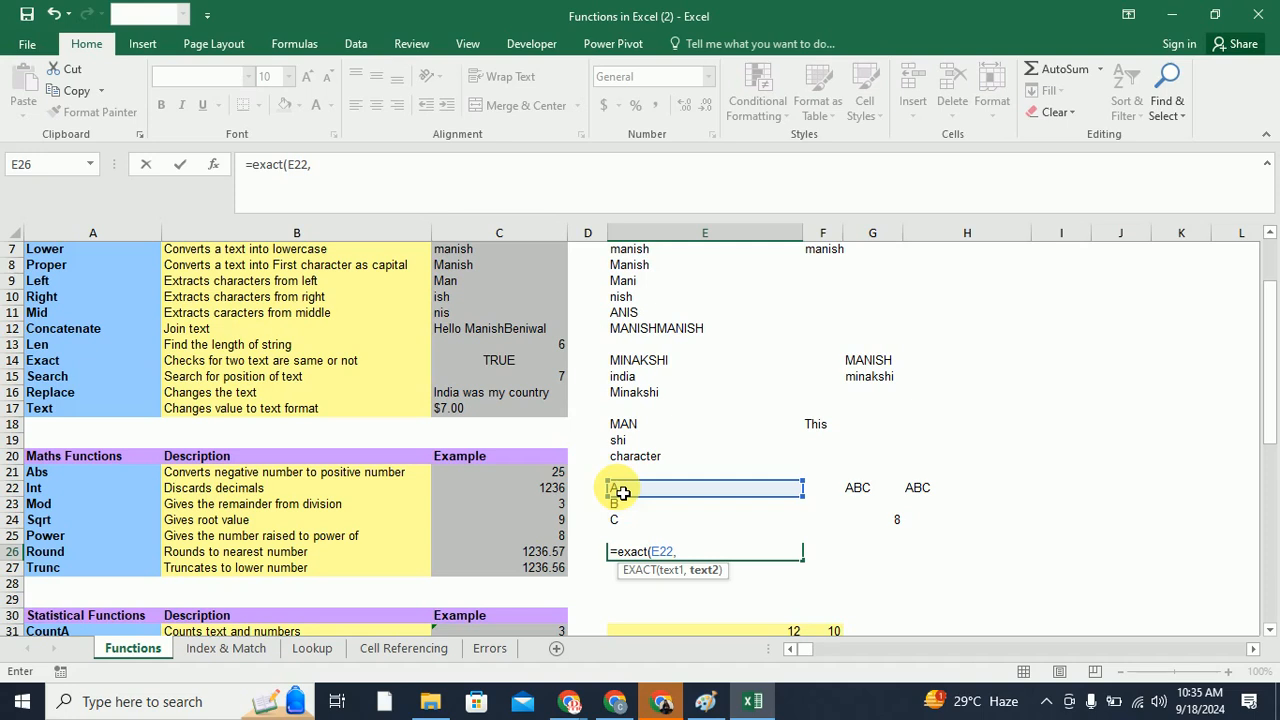
{"action": "left_click", "coordinate": [624, 505]}
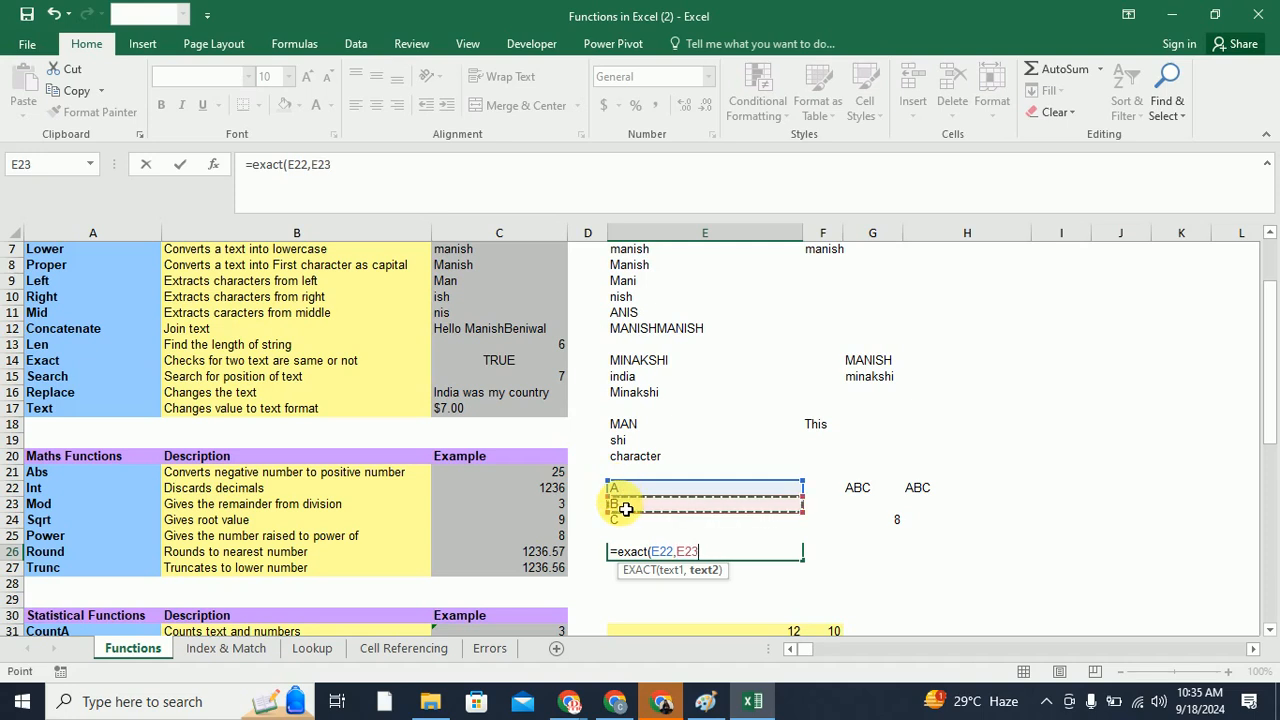
{"action": "key", "text": "Return"}
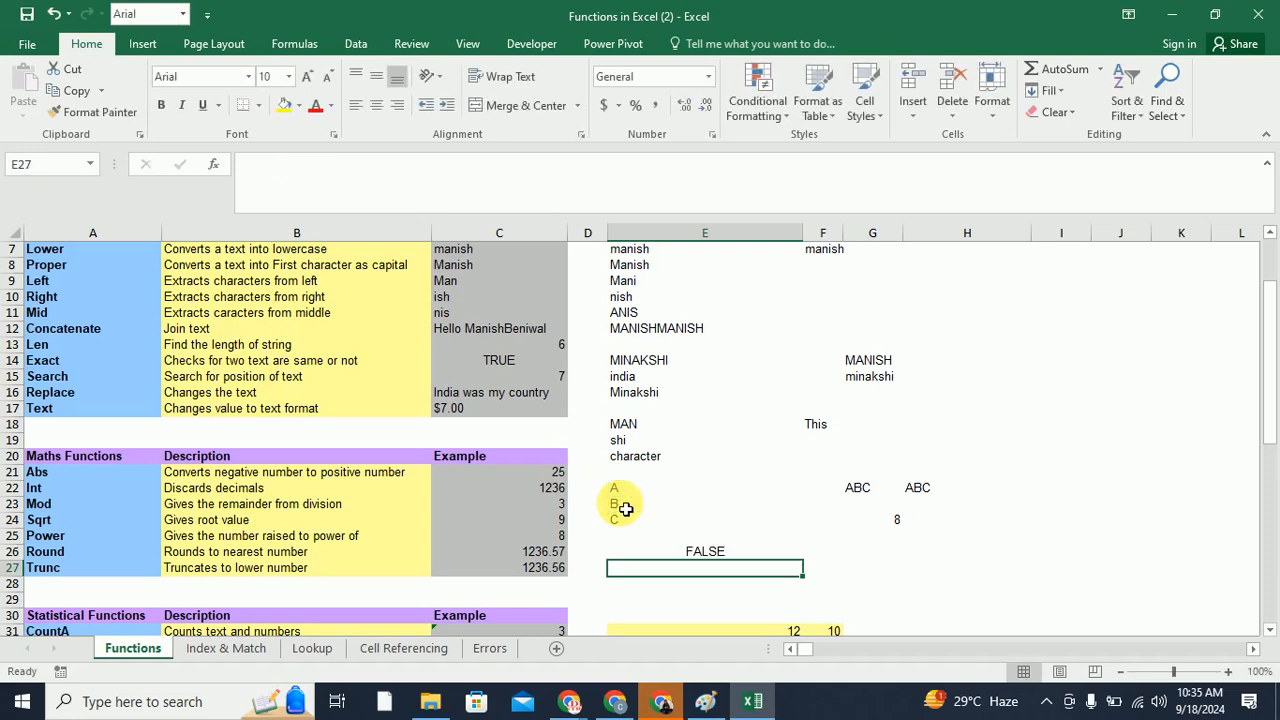
{"action": "left_click", "coordinate": [672, 553]}
Enter =EXACT(E16,E14) in cell G26 to compare the proper-case and uppercase versions of the same word
{"action": "left_click", "coordinate": [861, 556]}
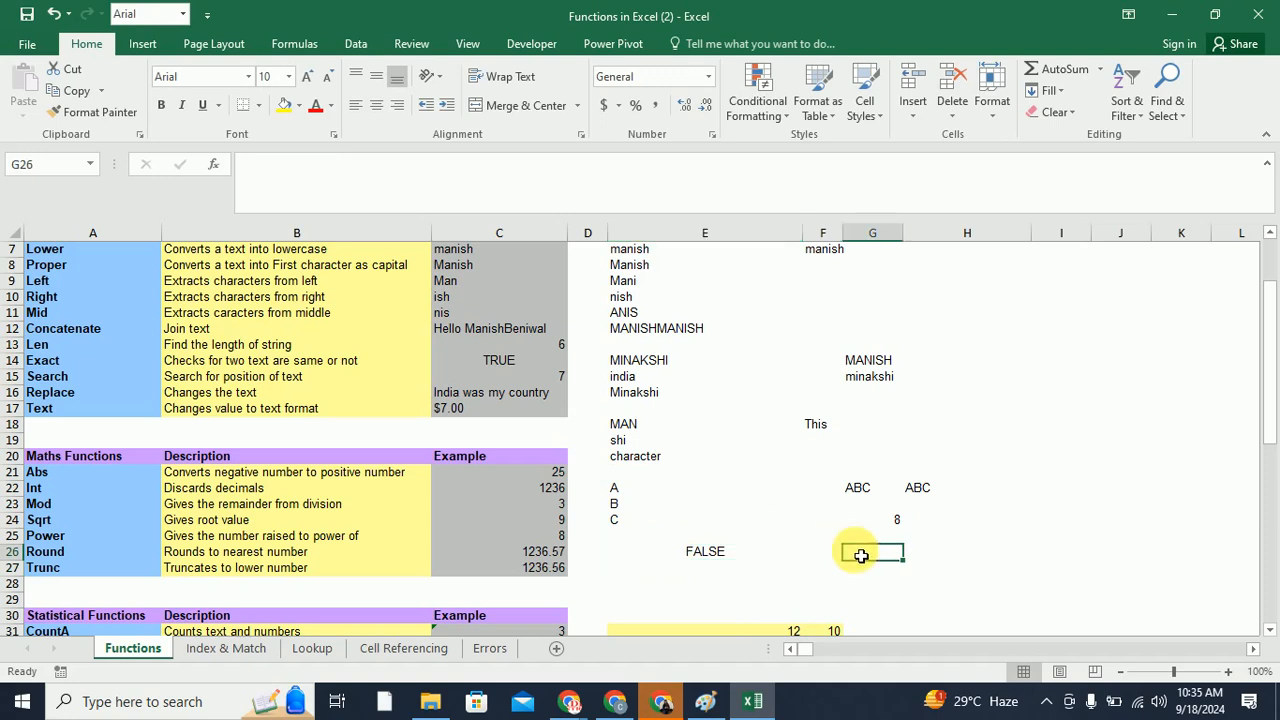
{"action": "type", "text": "=exa"}
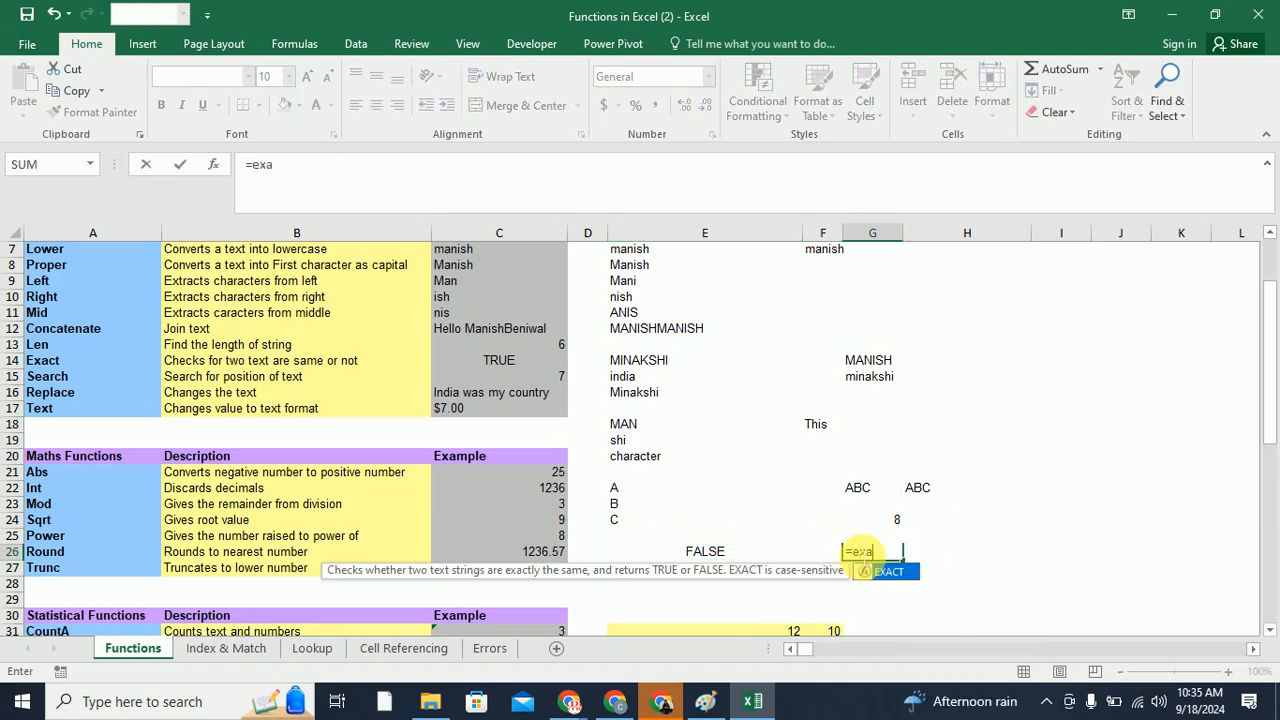
{"action": "type", "text": "ct("}
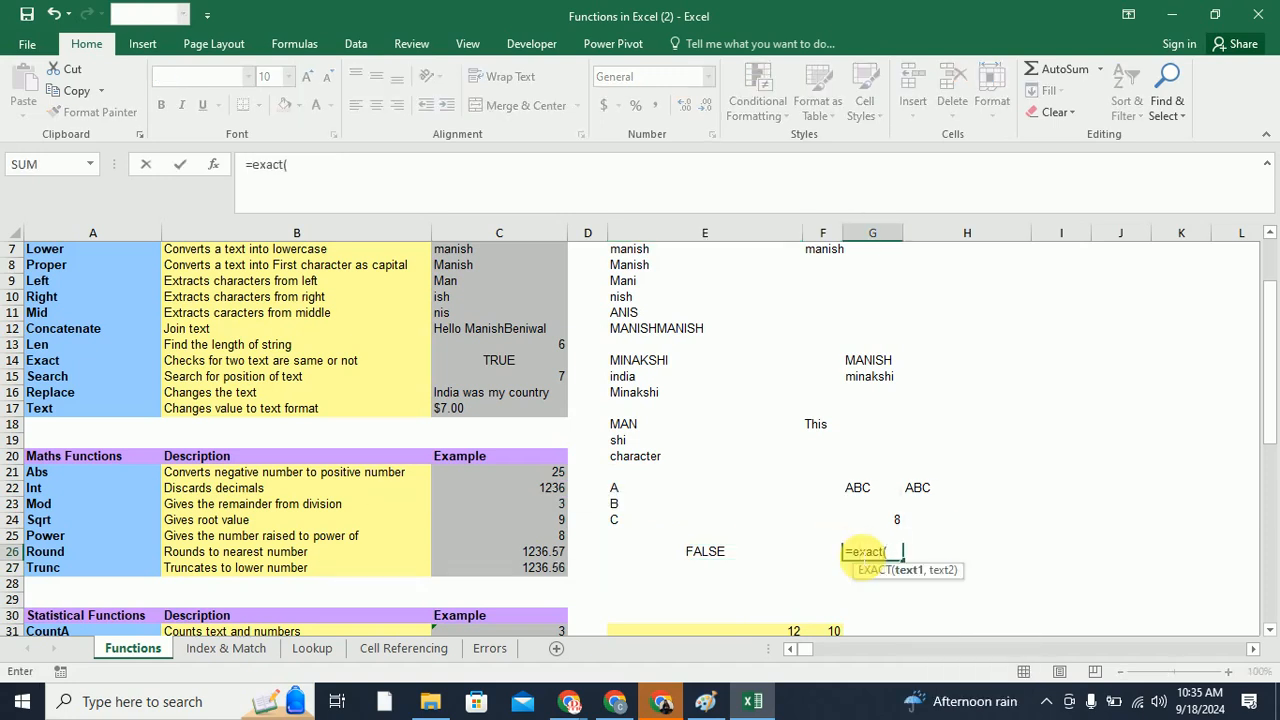
{"action": "left_click", "coordinate": [662, 396]}
{"action": "type", "text": ","}
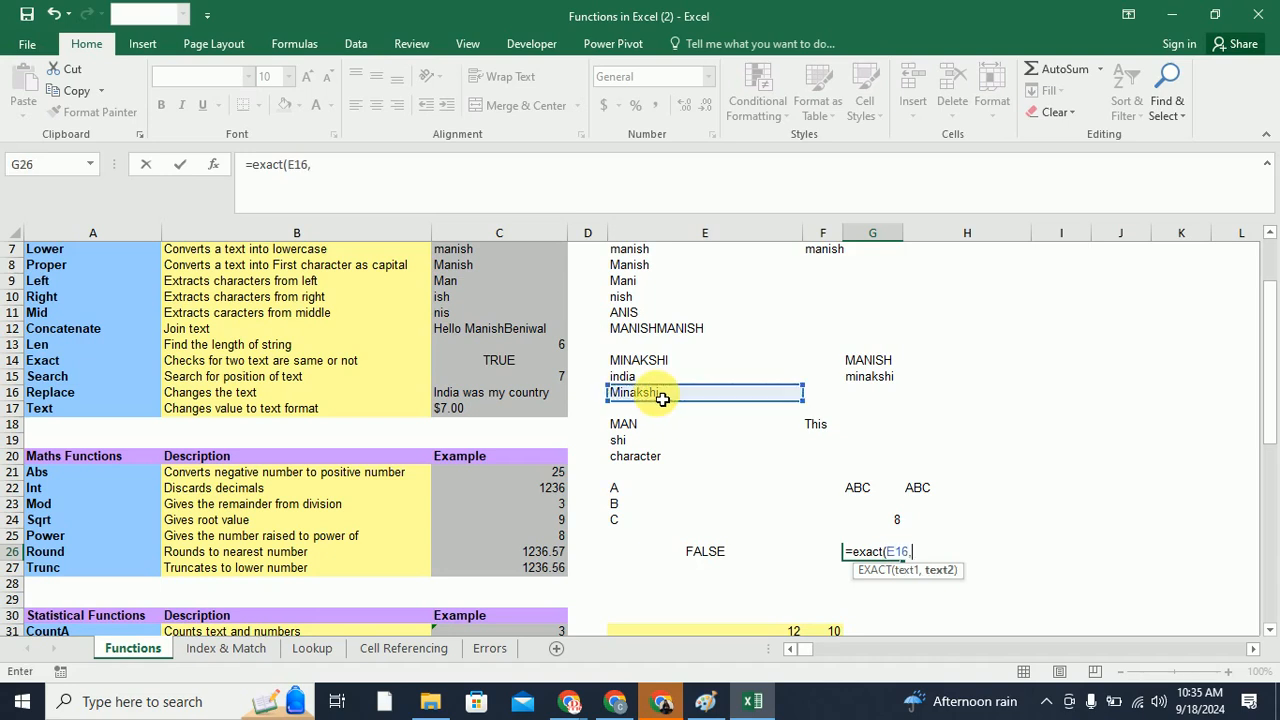
{"action": "left_click", "coordinate": [655, 346]}
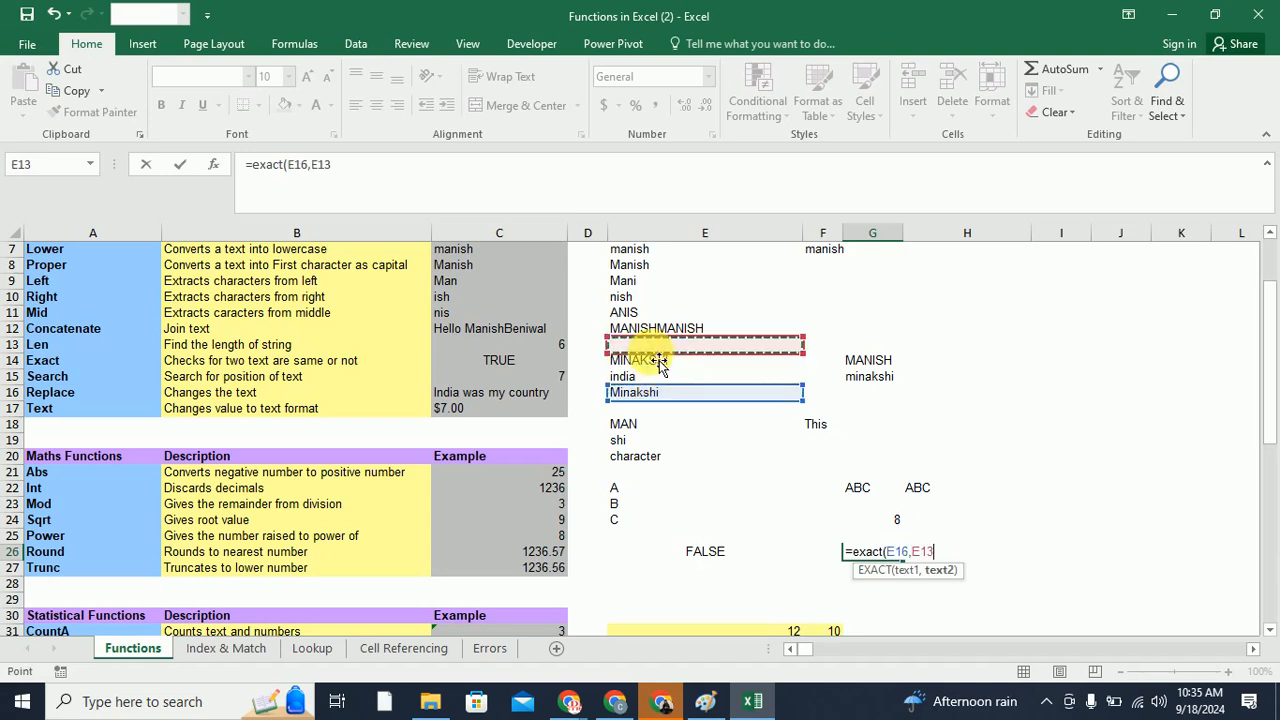
{"action": "key", "text": "BackSpace"}
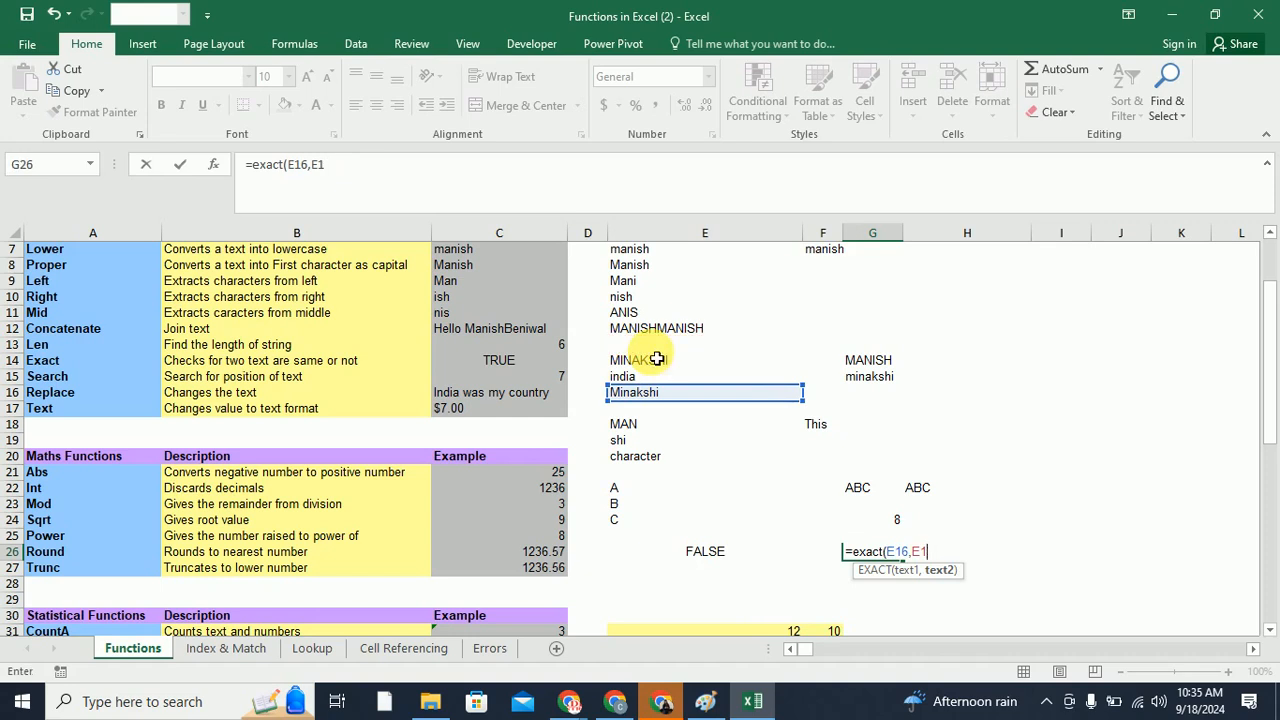
{"action": "key", "text": "BackSpace"}
{"action": "key", "text": "BackSpace"}
{"action": "left_click", "coordinate": [660, 362]}
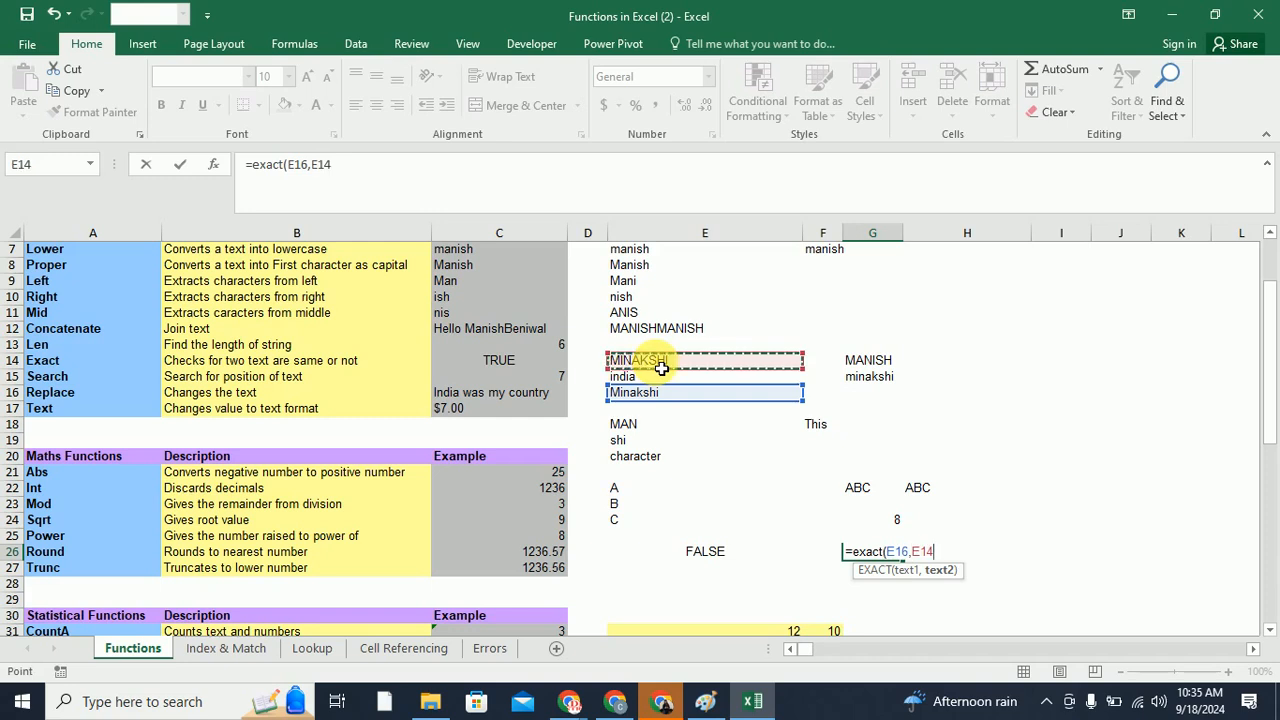
{"action": "key", "text": "Return"}
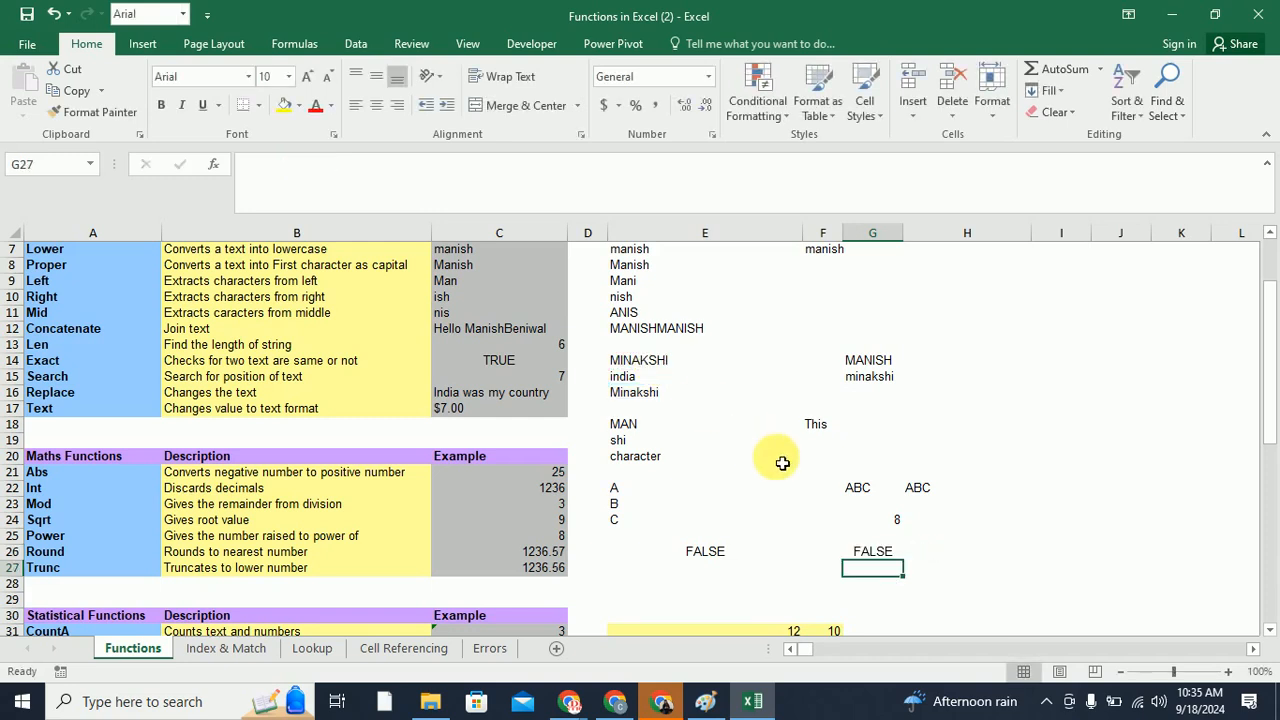
Check the EXACT comparison in cell G26 against its source cells E14 and E16
{"action": "left_click", "coordinate": [868, 551]}
{"action": "left_click", "coordinate": [655, 360]}
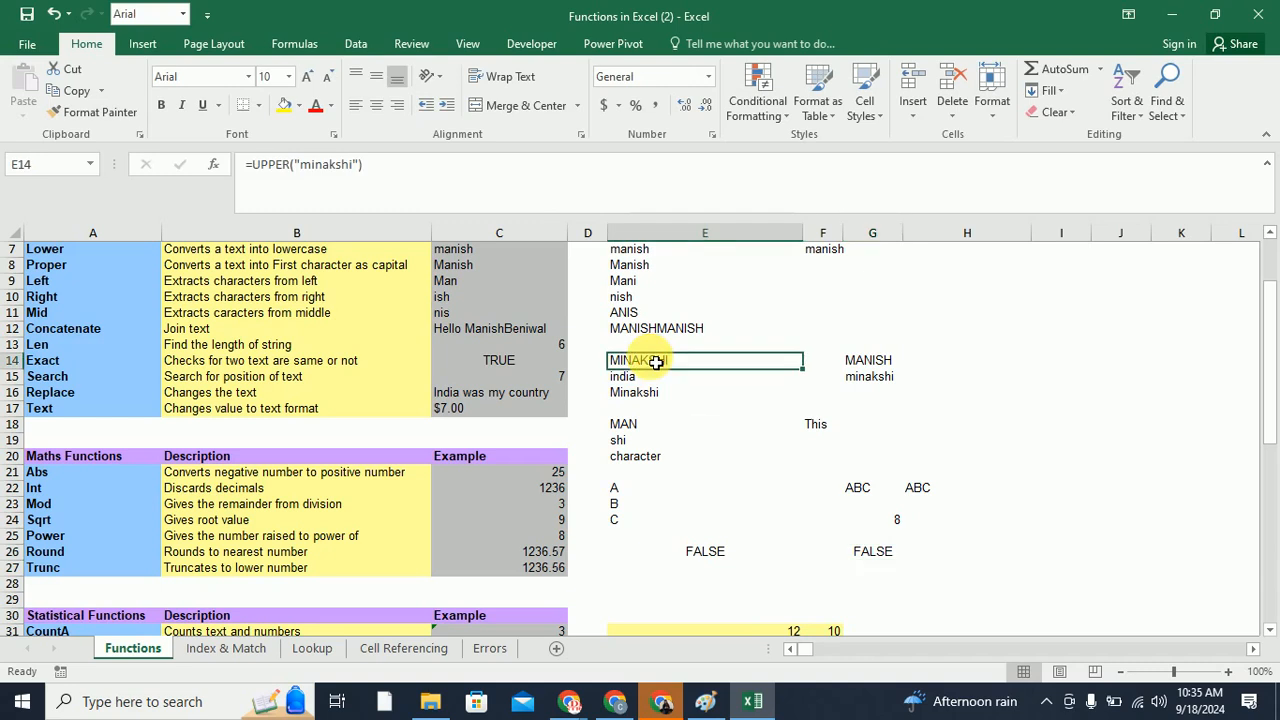
{"action": "left_click", "coordinate": [652, 394]}
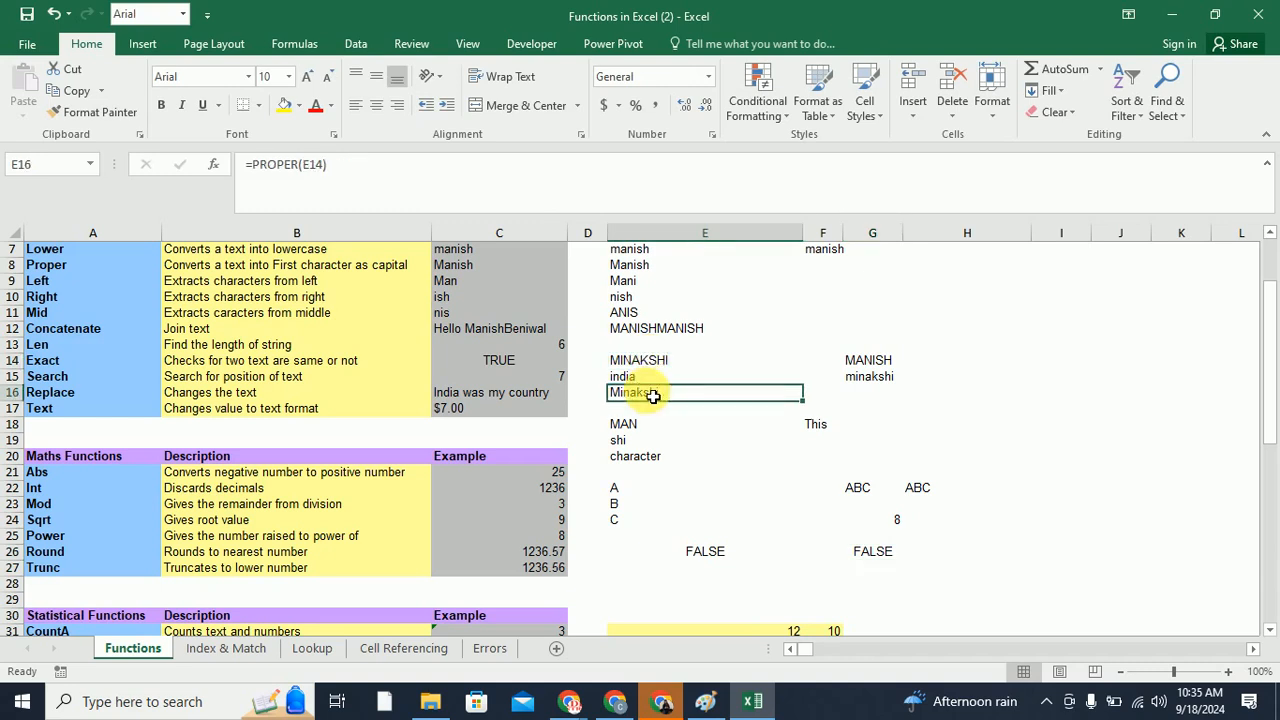
Enter =EXACT(E8,A1) in cell H26 to compare the proper-case name with the original first name
{"action": "left_click", "coordinate": [966, 553]}
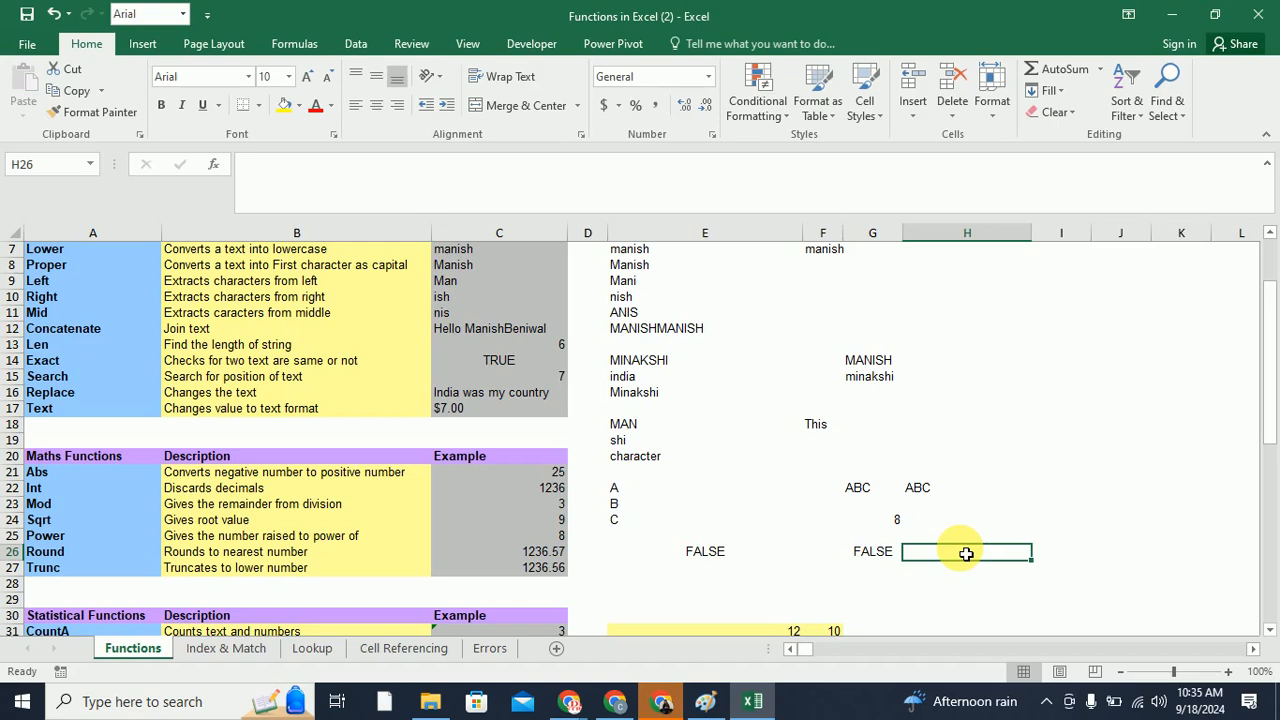
{"action": "type", "text": "=exact"}
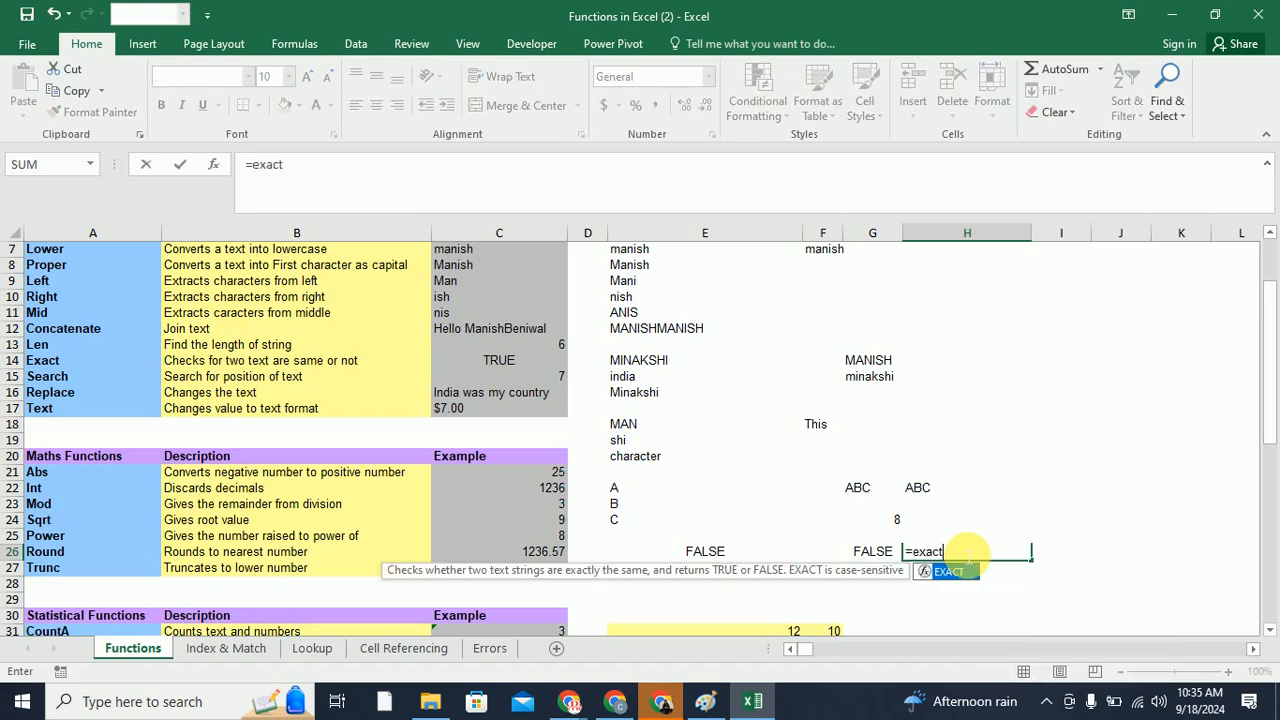
{"action": "type", "text": "("}
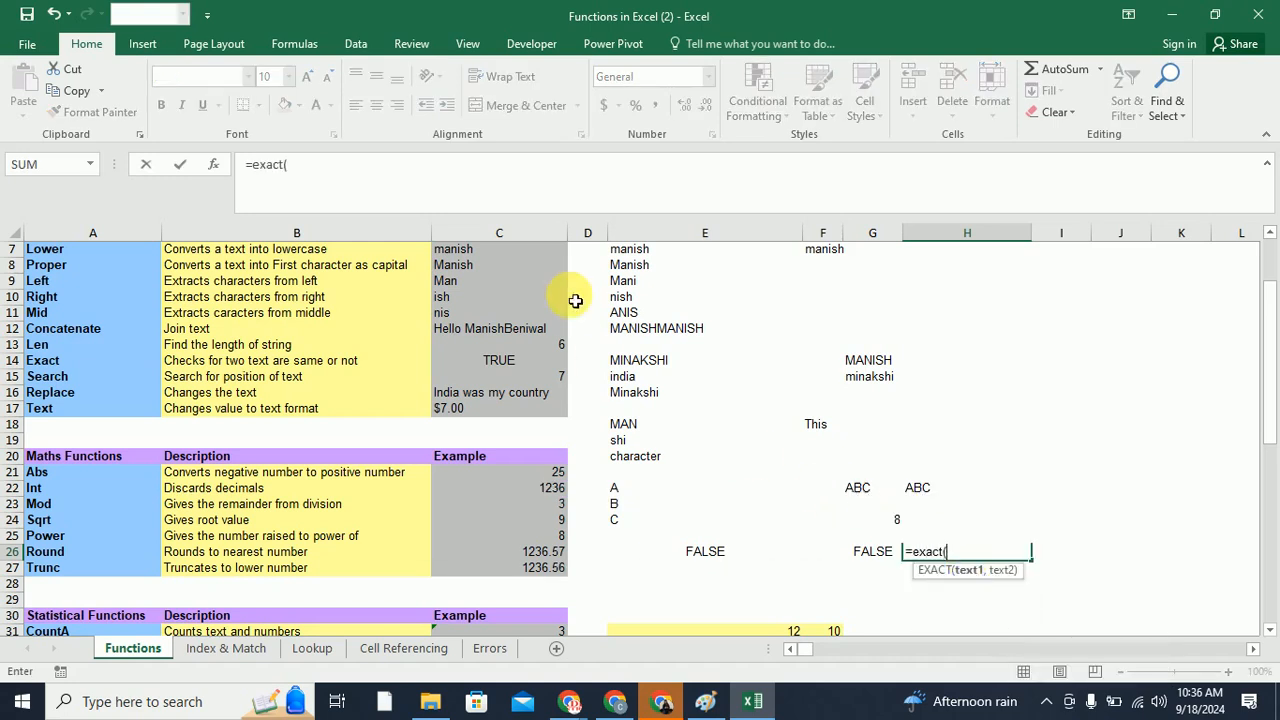
{"action": "left_click", "coordinate": [638, 271]}
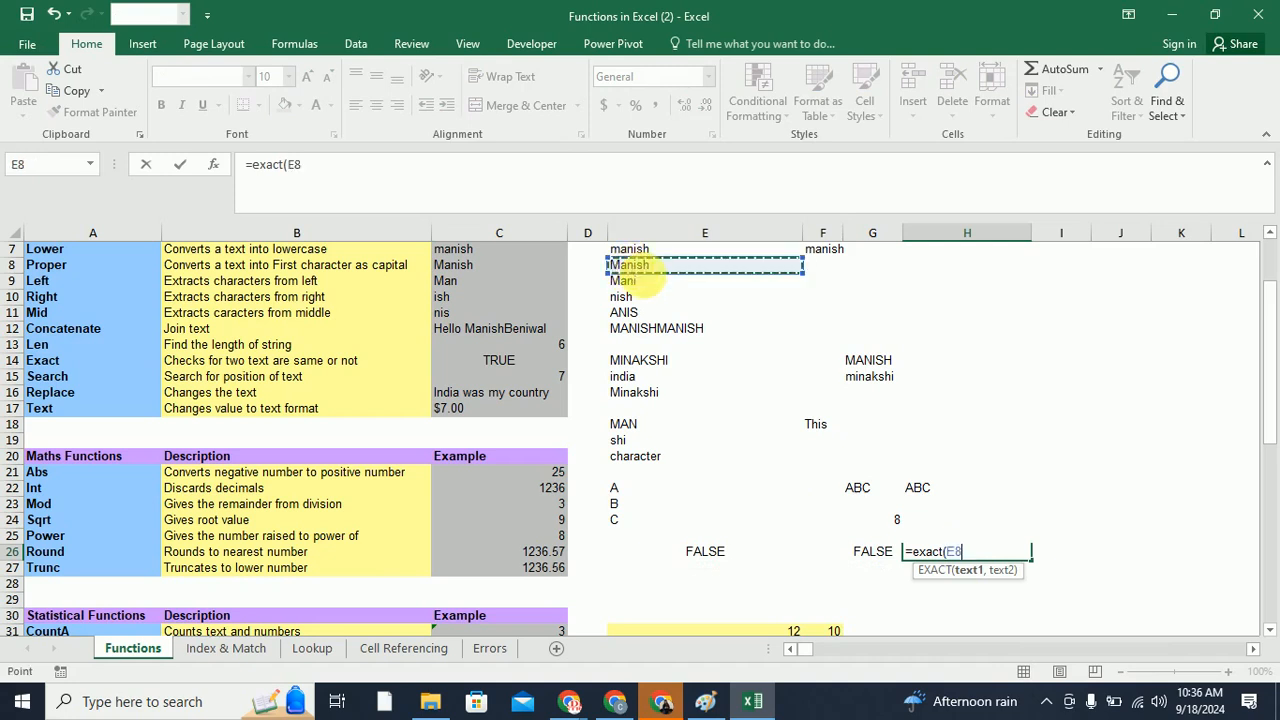
{"action": "type", "text": ","}
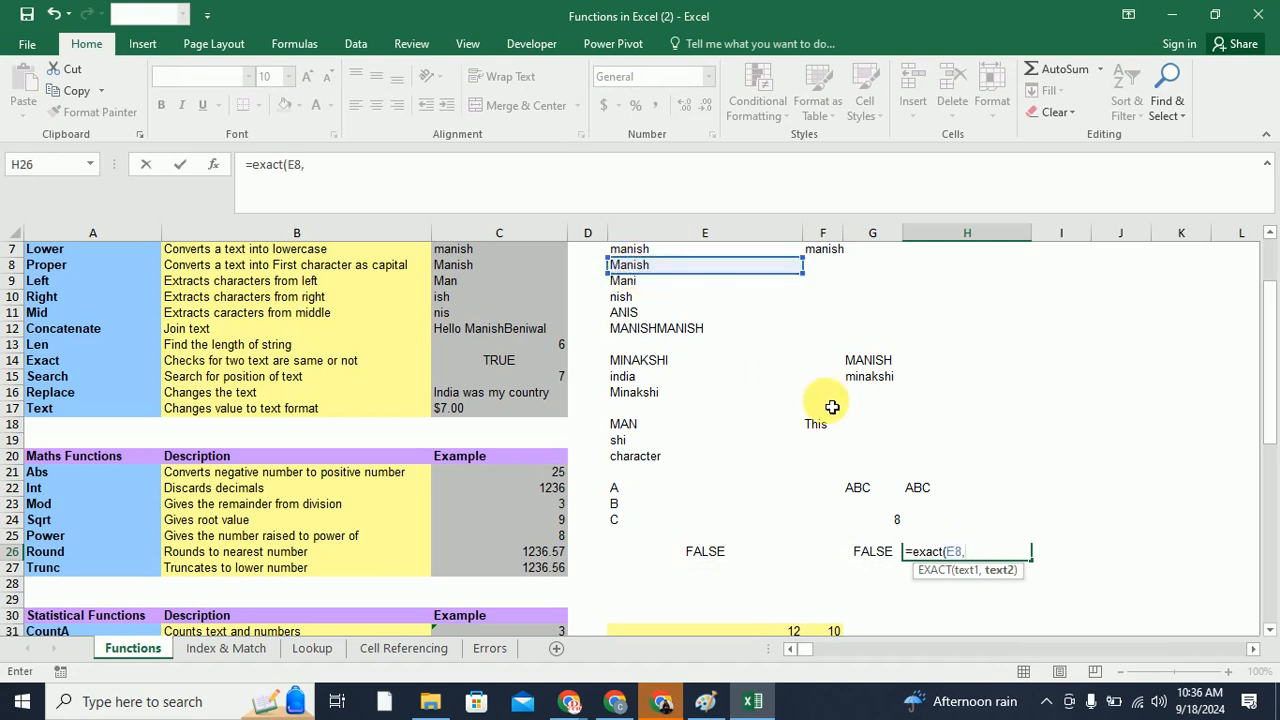
{"action": "scroll", "coordinate": [570, 480], "scroll_direction": "up", "scroll_amount": 2}
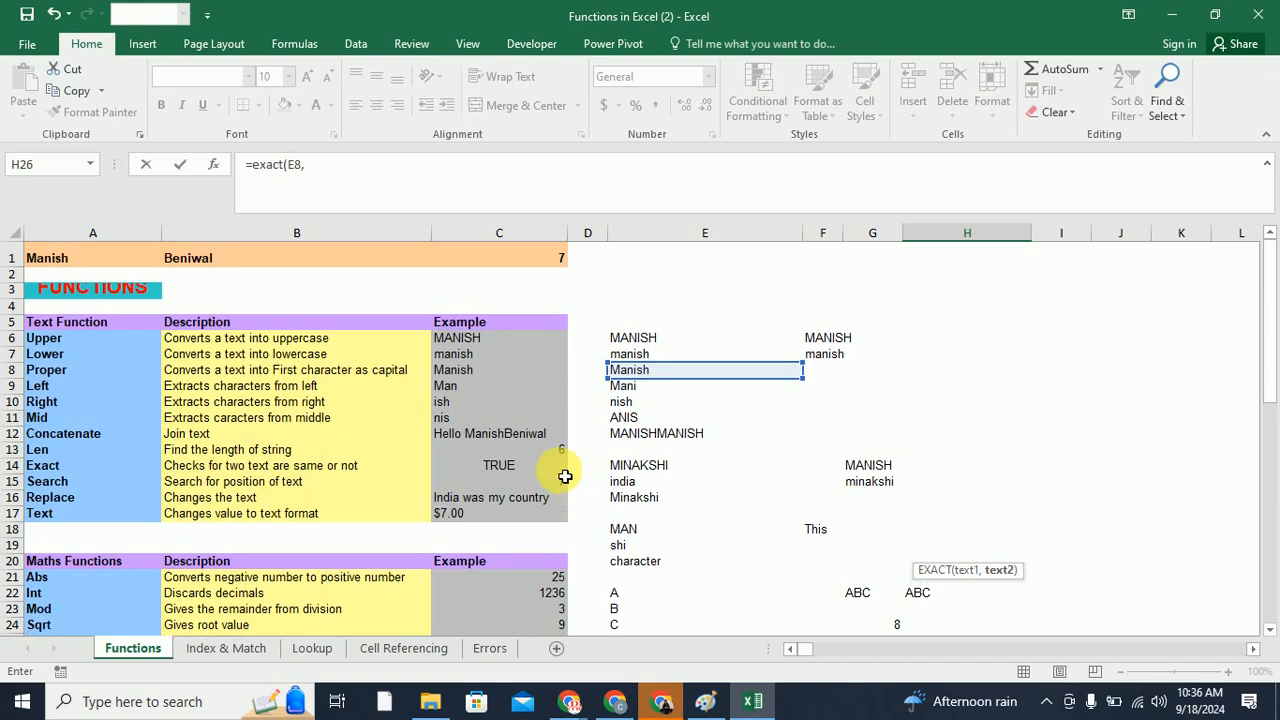
{"action": "scroll", "coordinate": [389, 340], "scroll_direction": "down", "scroll_amount": 2}
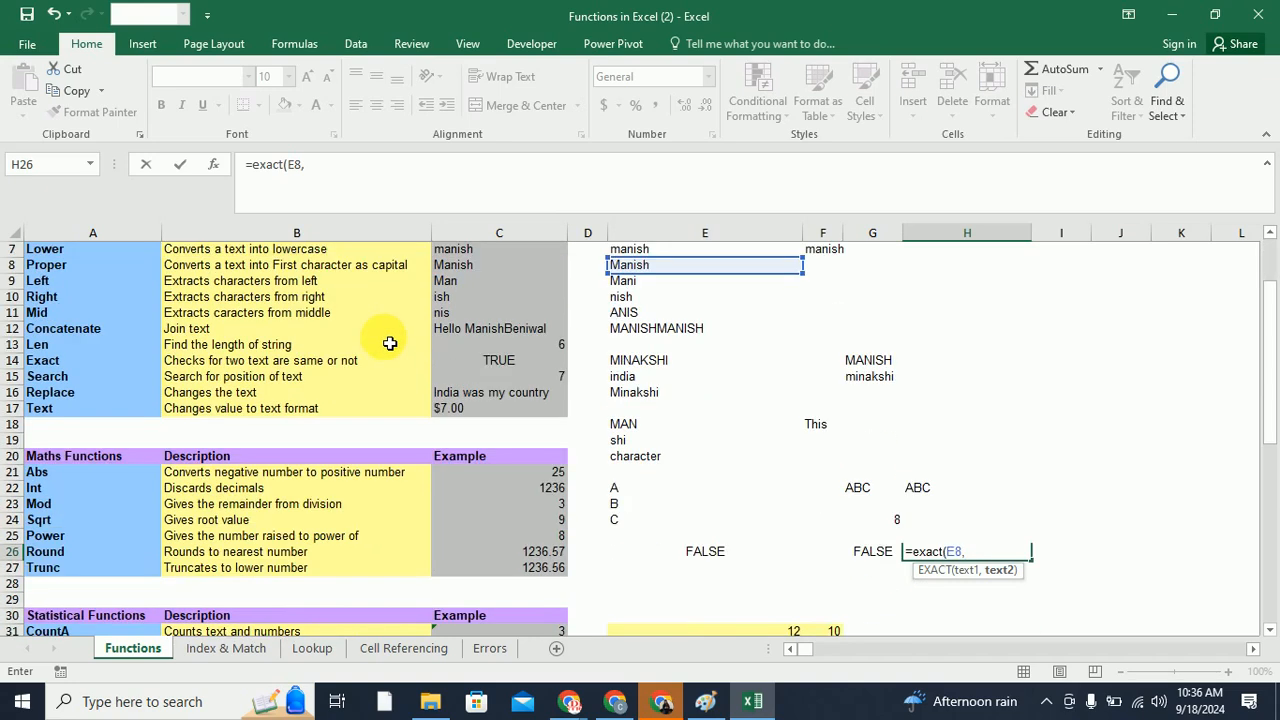
{"action": "scroll", "coordinate": [389, 343], "scroll_direction": "up", "scroll_amount": 2}
{"action": "left_click", "coordinate": [40, 252]}
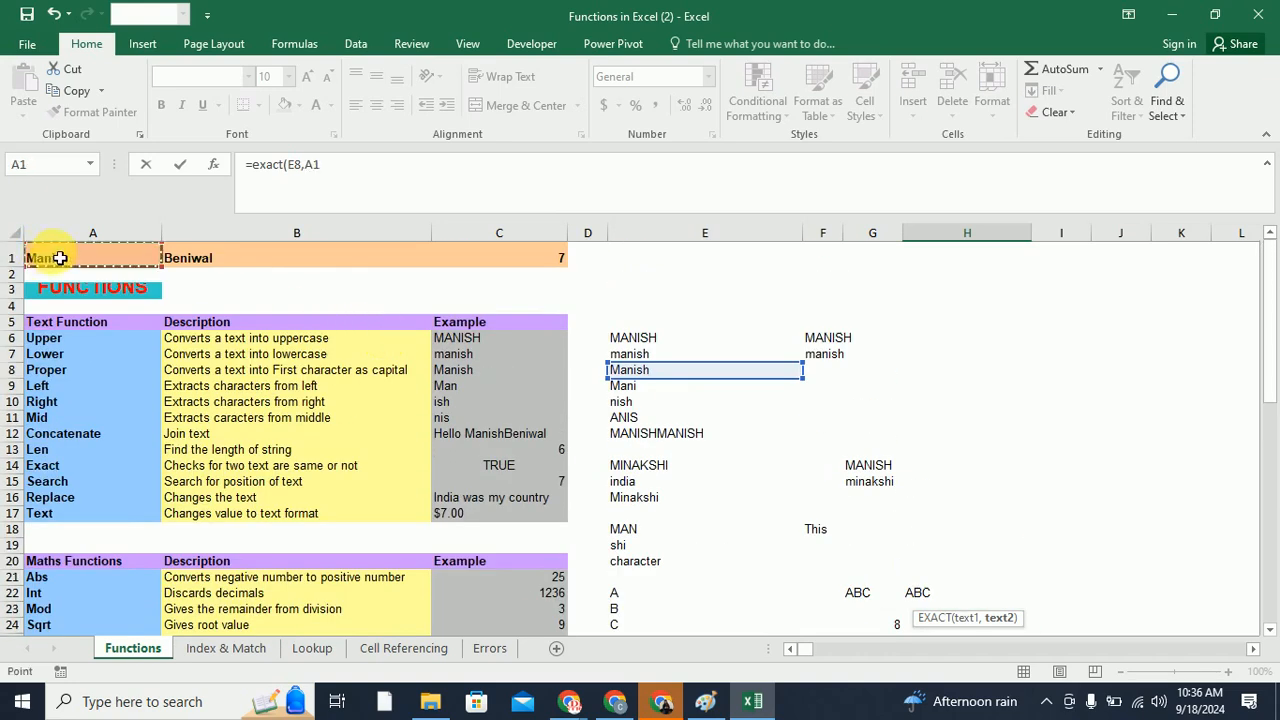
{"action": "scroll", "coordinate": [811, 396], "scroll_direction": "down", "scroll_amount": 2}
{"action": "scroll", "coordinate": [811, 396], "scroll_direction": "down", "scroll_amount": 1}
{"action": "type", "text": ")"}
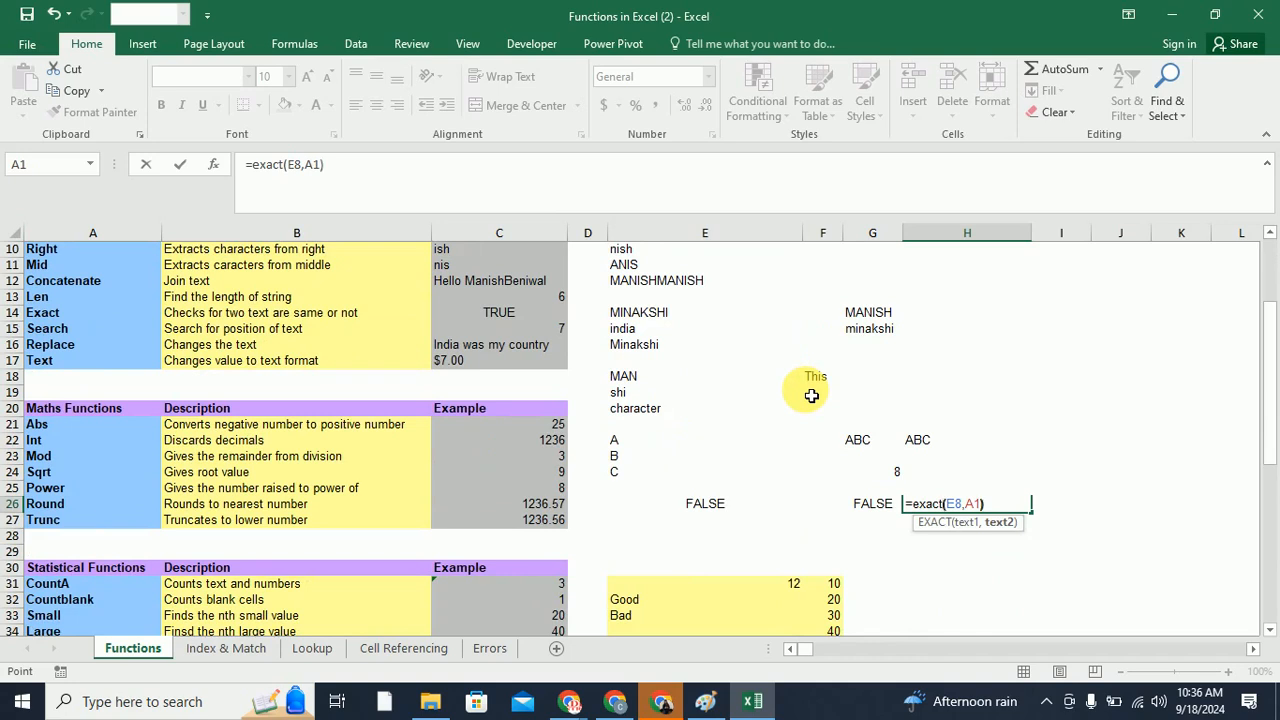
{"action": "key", "text": "Return"}
{"action": "left_click", "coordinate": [964, 506]}
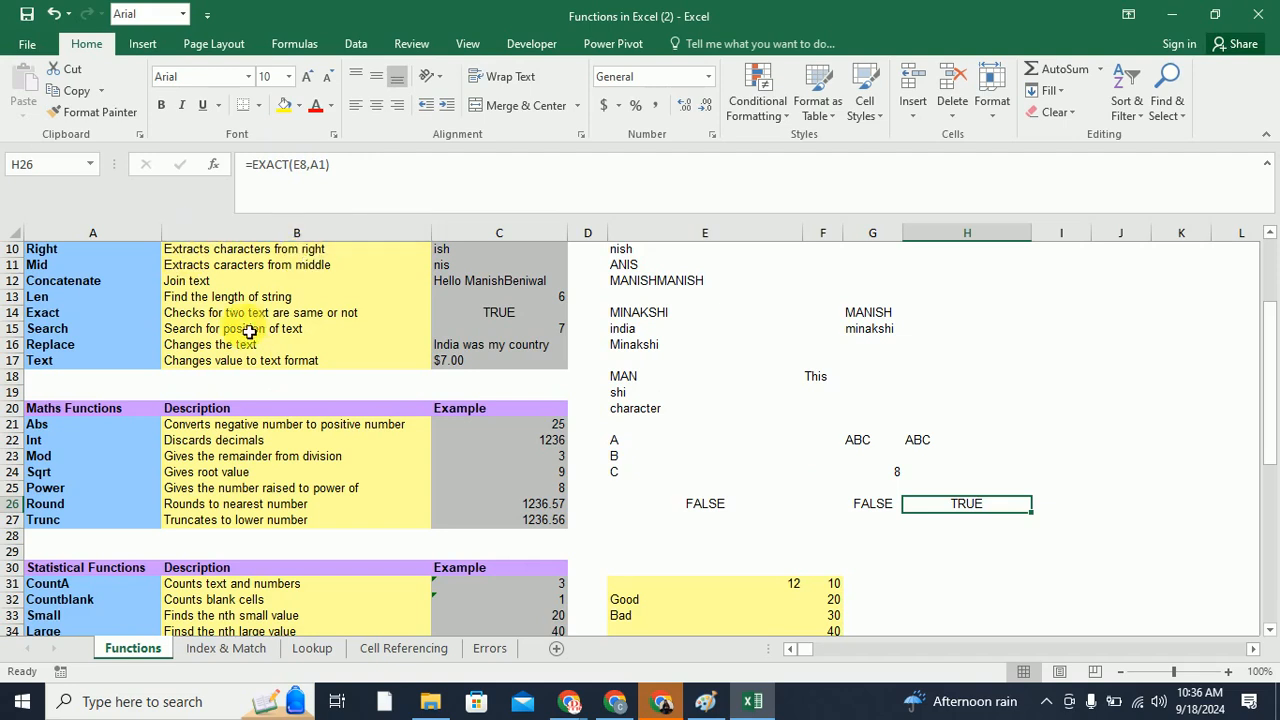
Review the SEARCH example in cell C15 and enter =SEARCH("is","India is my country") in cell H16
{"action": "left_click", "coordinate": [62, 334]}
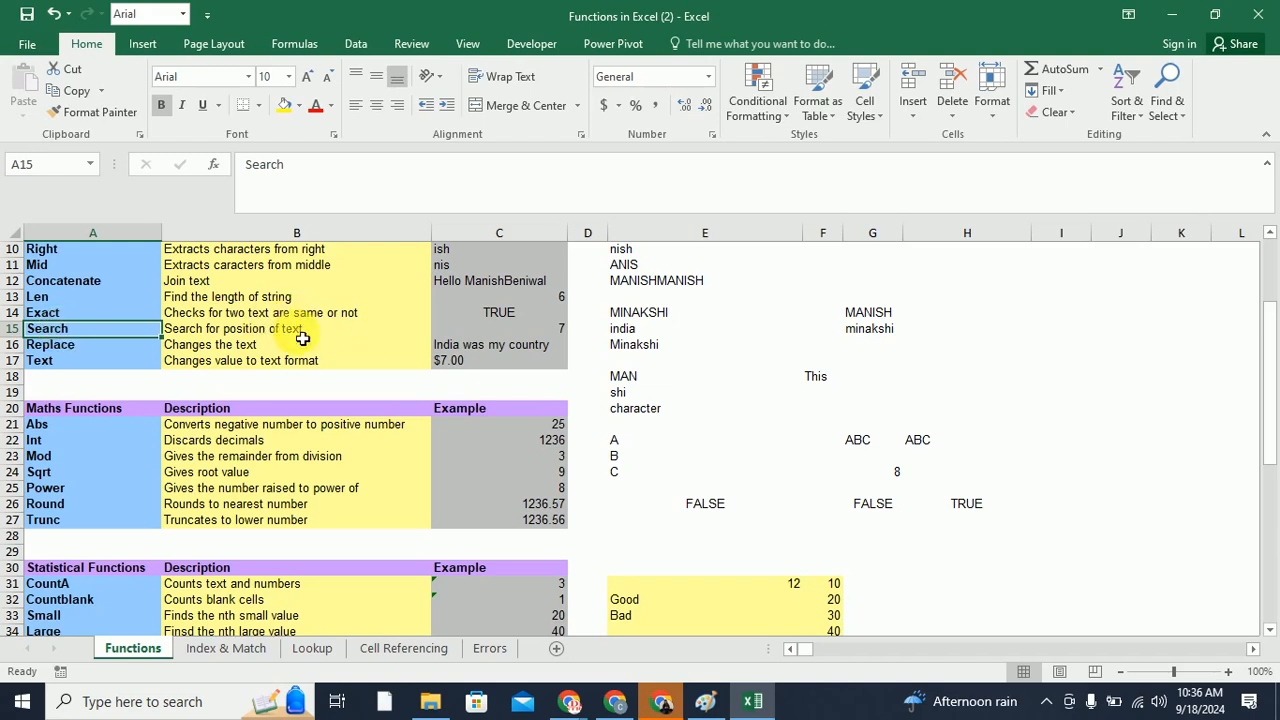
{"action": "left_click", "coordinate": [465, 334]}
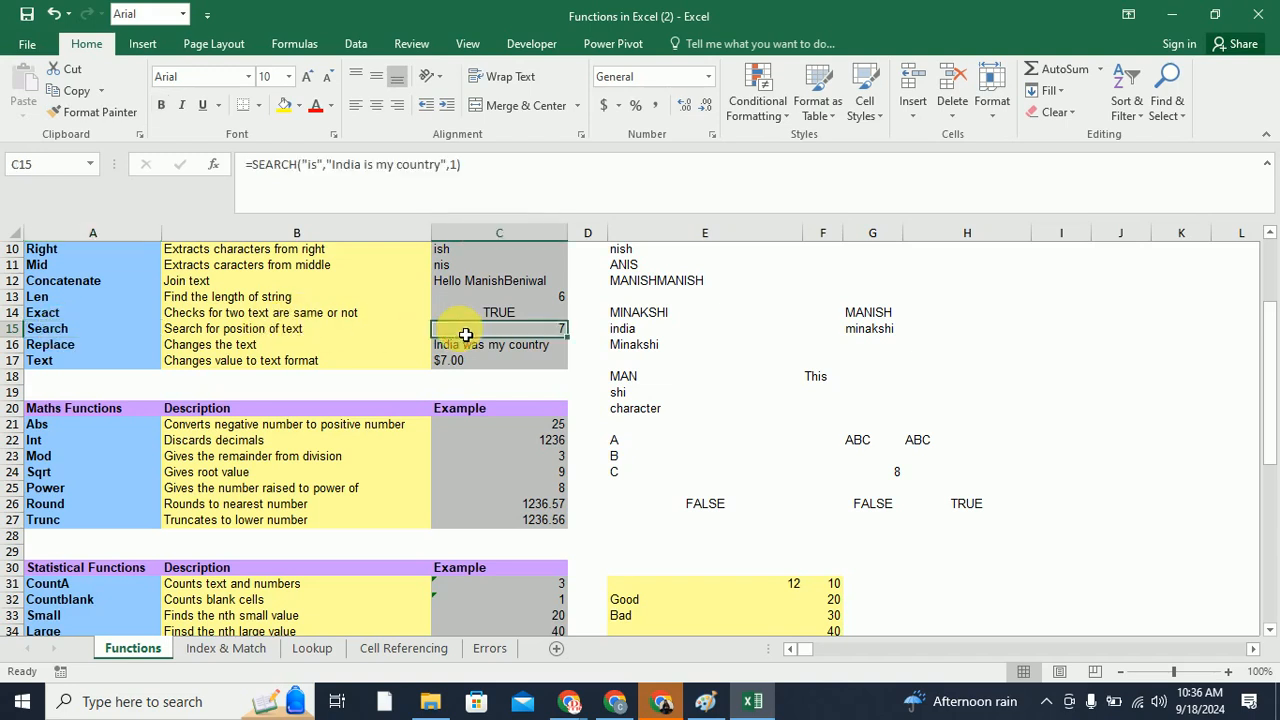
{"action": "left_click", "coordinate": [1015, 347]}
{"action": "type", "text": "="}
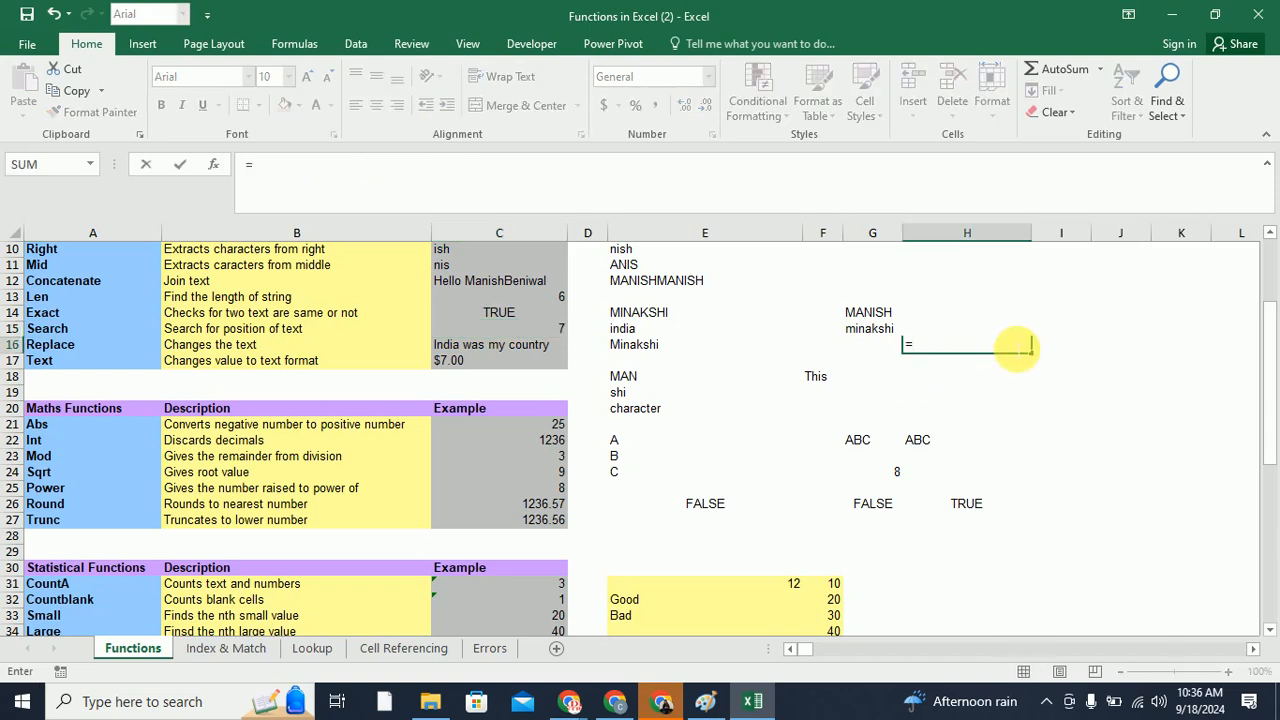
{"action": "type", "text": "search"}
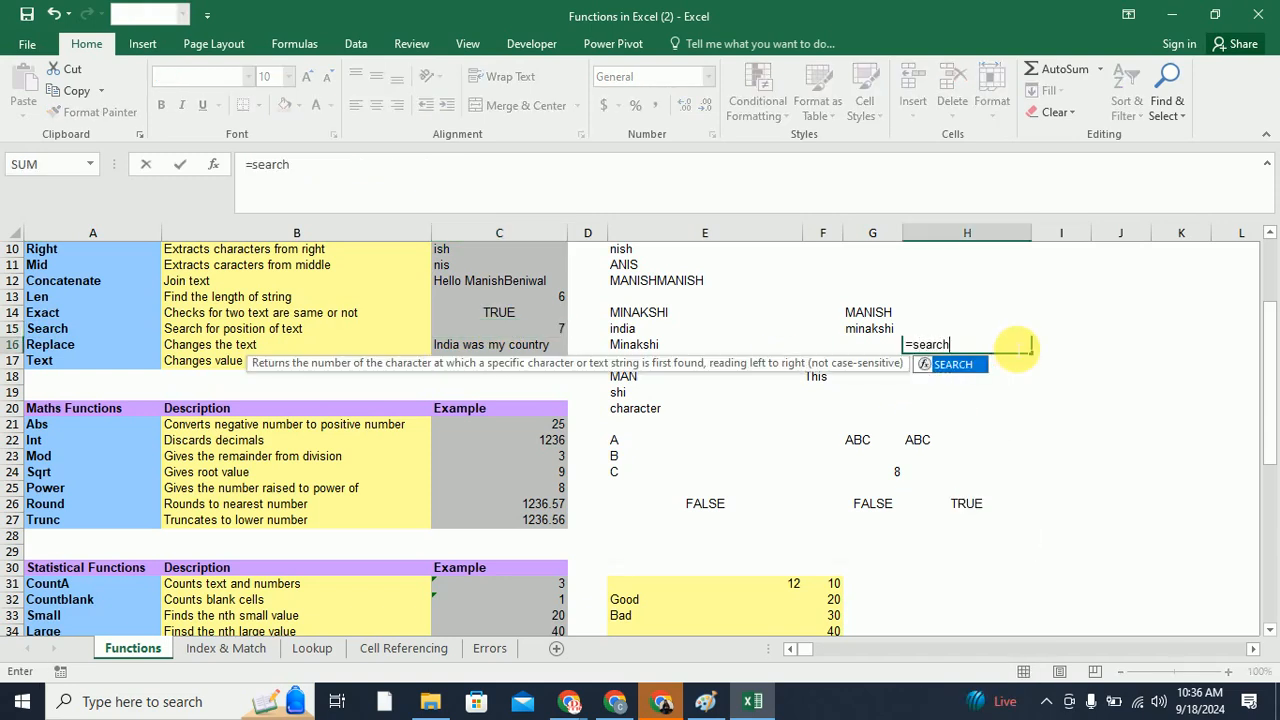
{"action": "type", "text": "("}
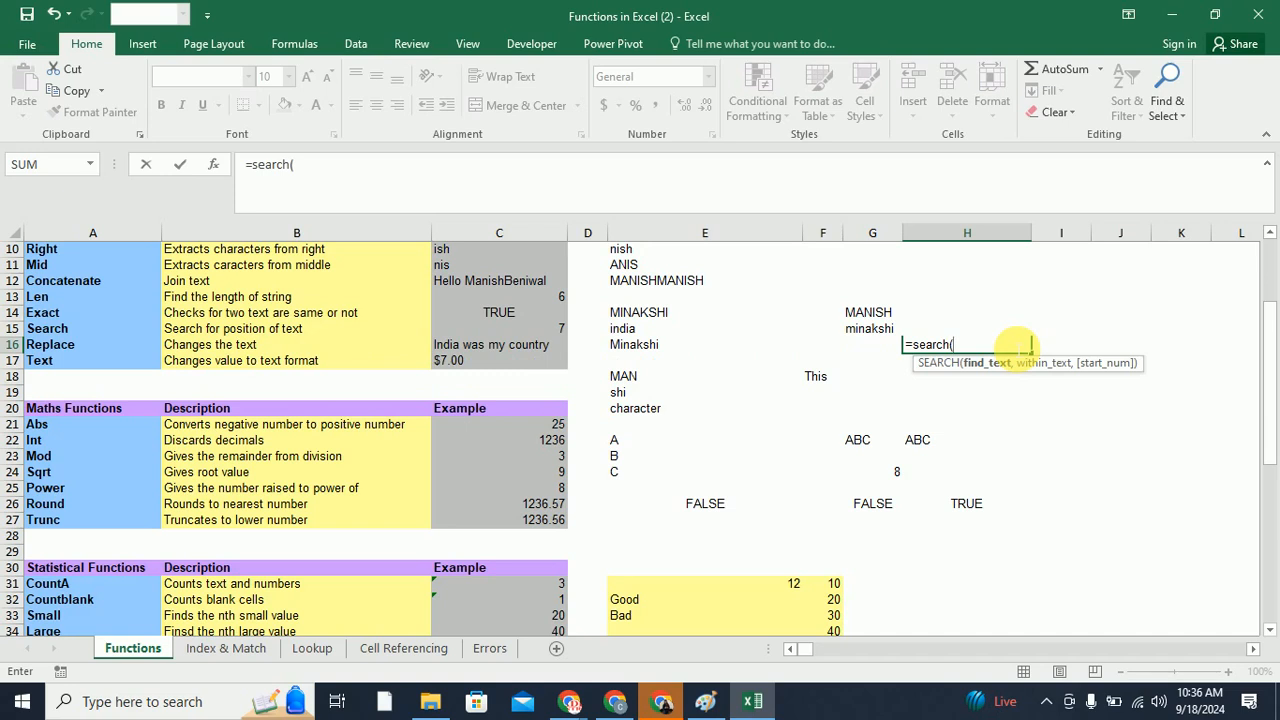
{"action": "type", "text": "\"is\","}
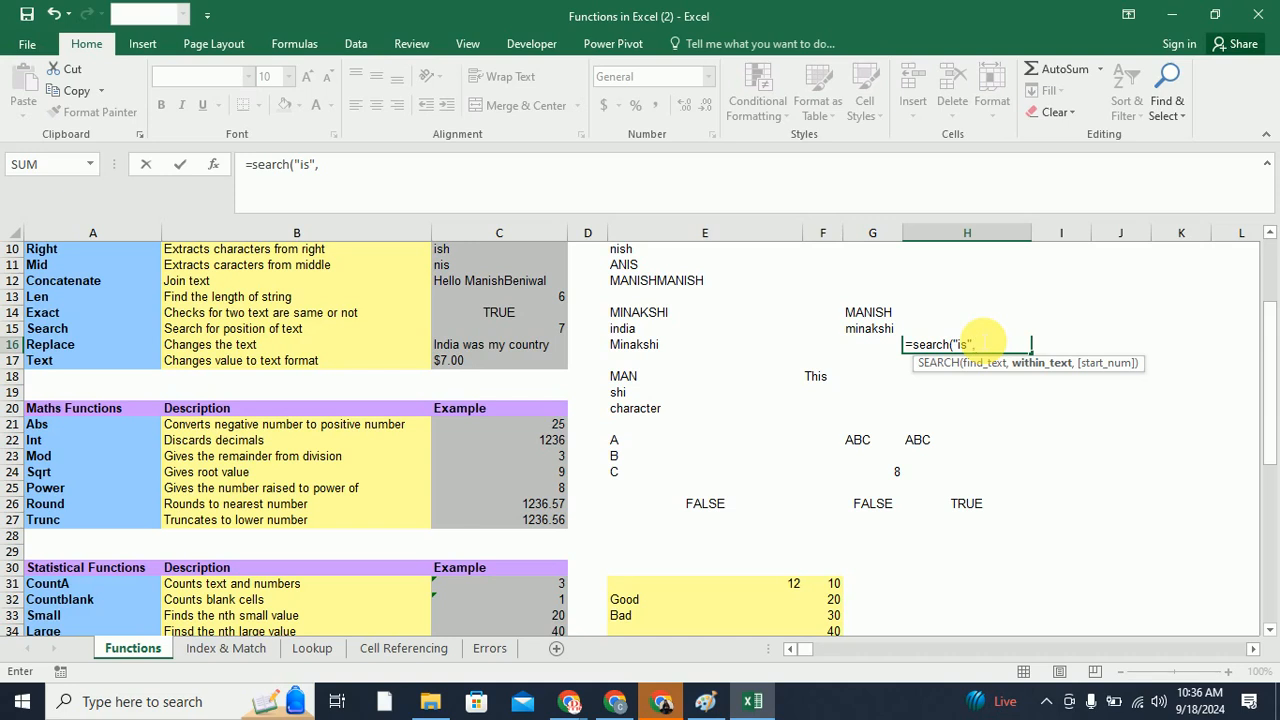
{"action": "type", "text": "\"India is my country"}
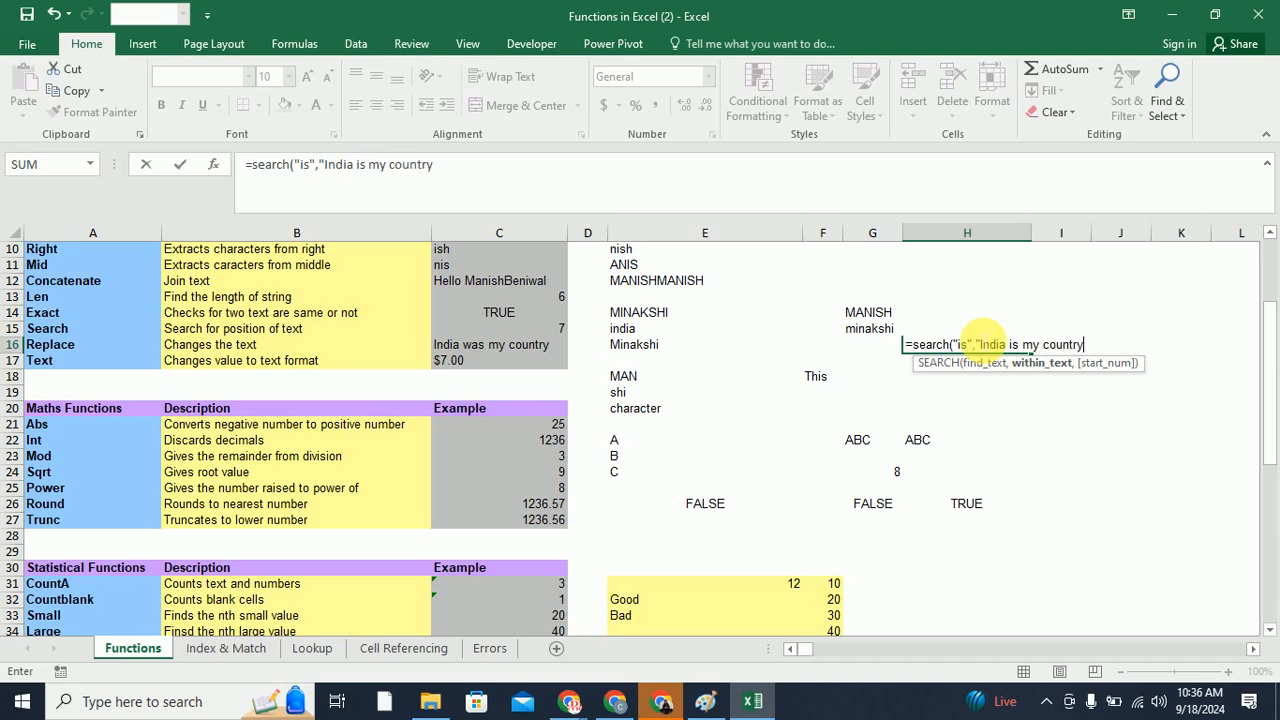
{"action": "type", "text": "\")"}
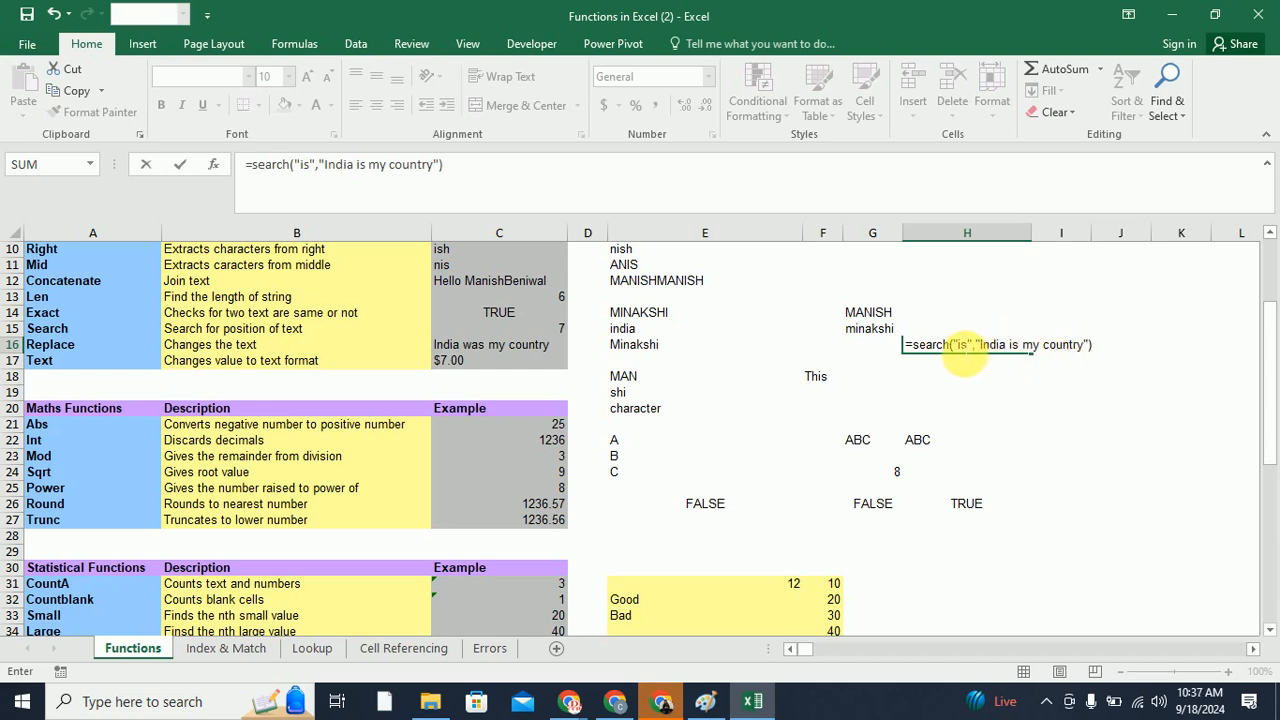
{"action": "key", "text": "Return"}
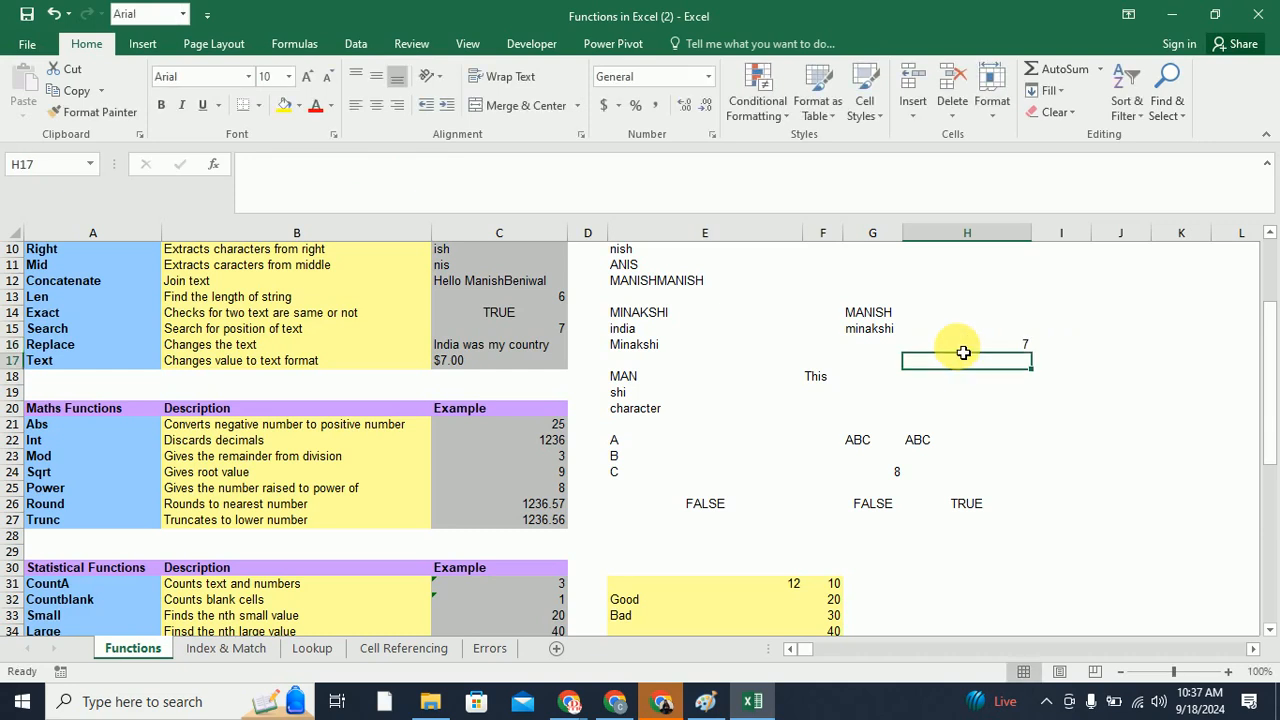
Inspect the SEARCH formula in cell H16 by highlighting the word "is" within its sentence, leaving the formula as it is
{"action": "left_click", "coordinate": [962, 346]}
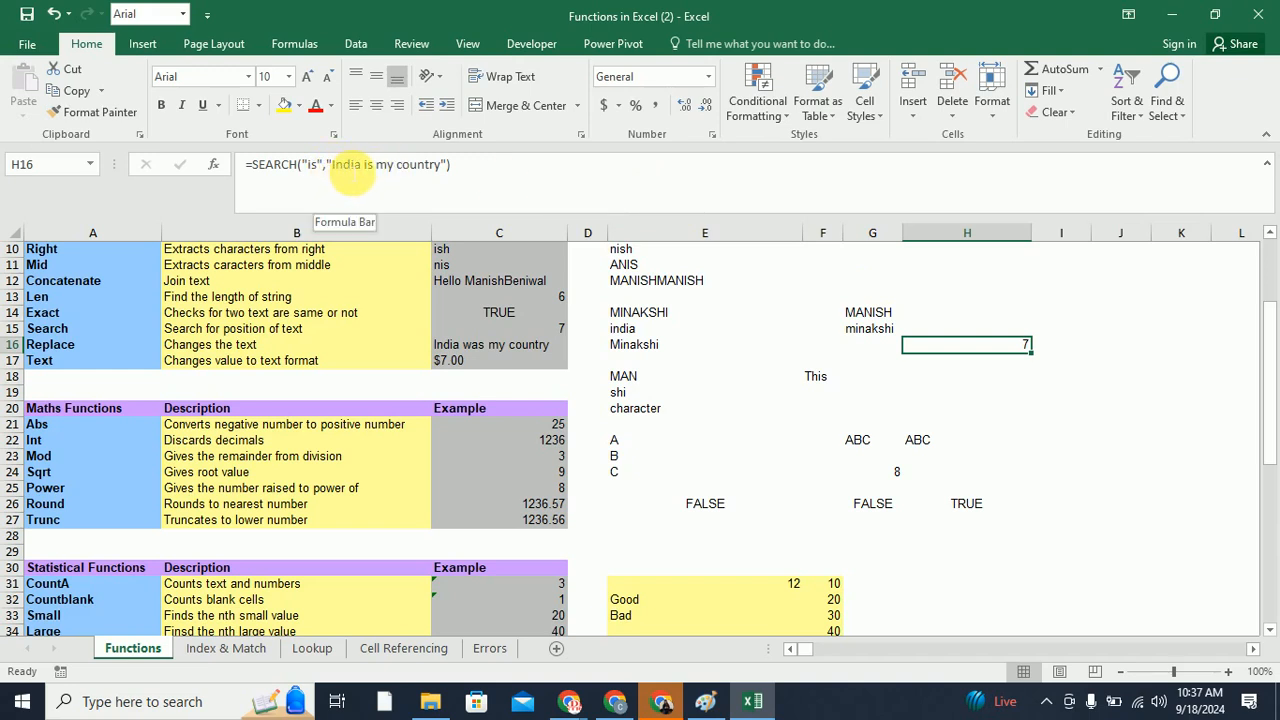
{"action": "left_click", "coordinate": [370, 172]}
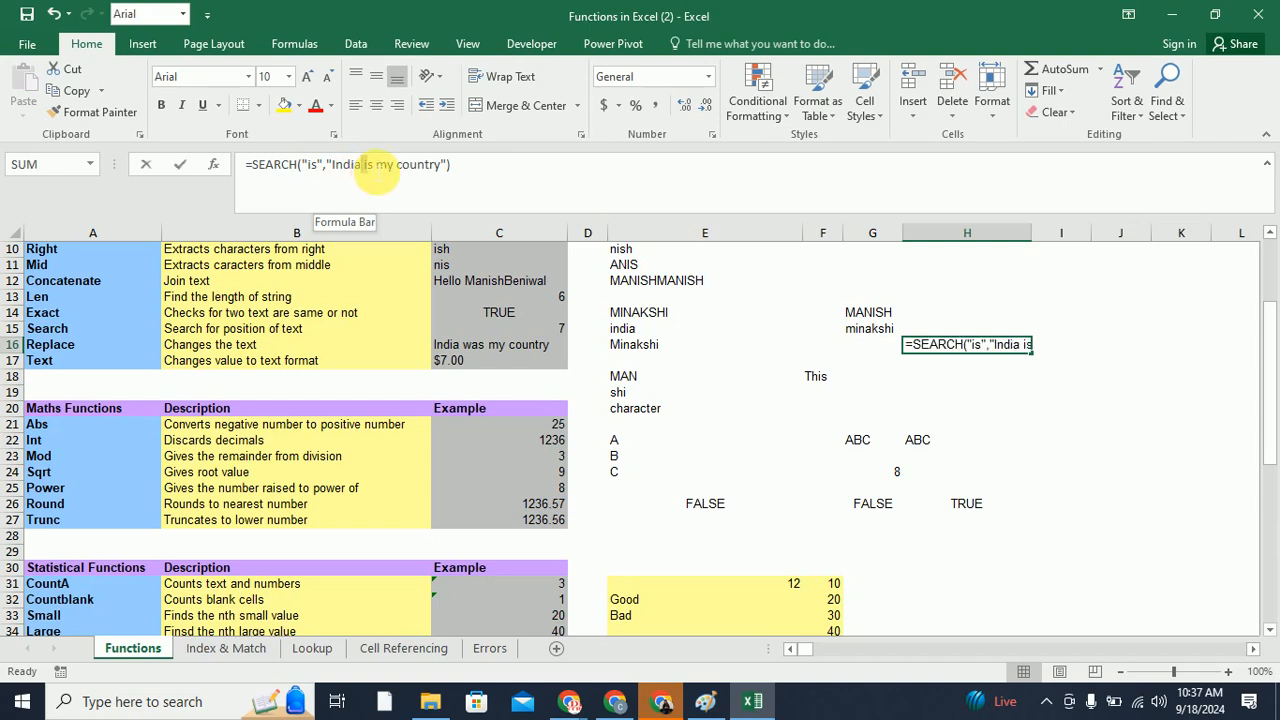
{"action": "left_click", "coordinate": [370, 166]}
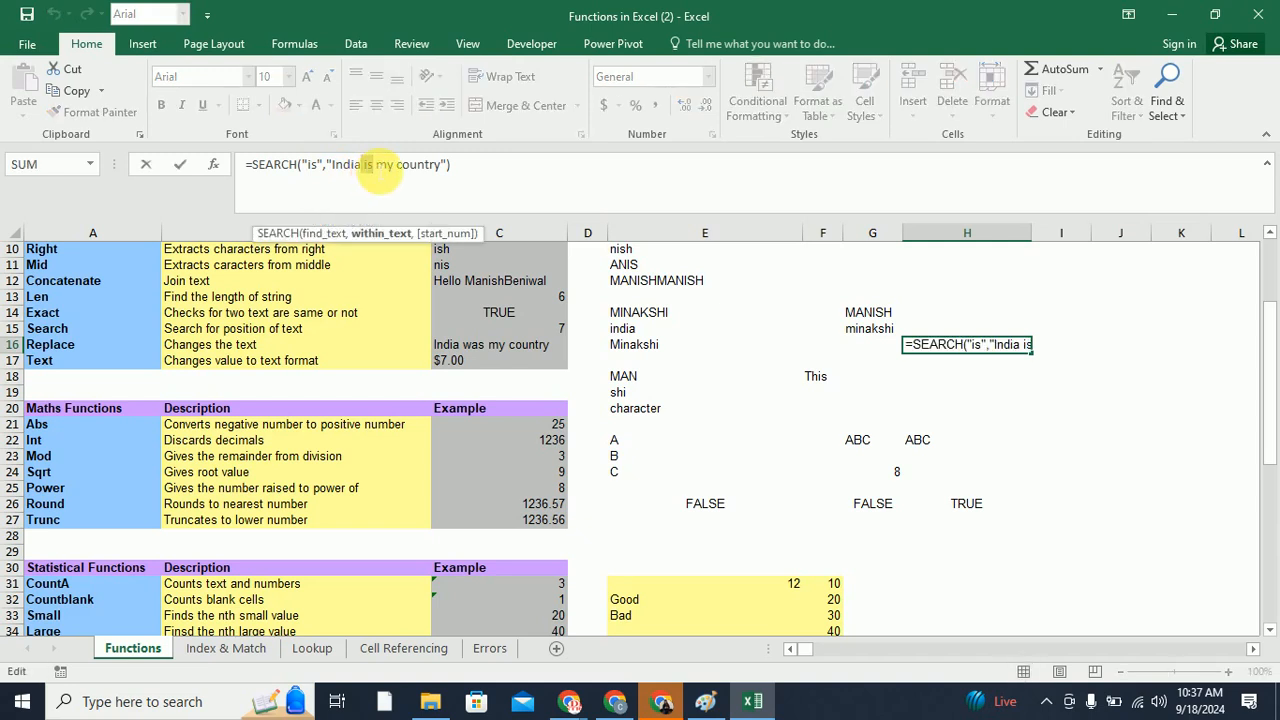
{"action": "left_click", "coordinate": [500, 178]}
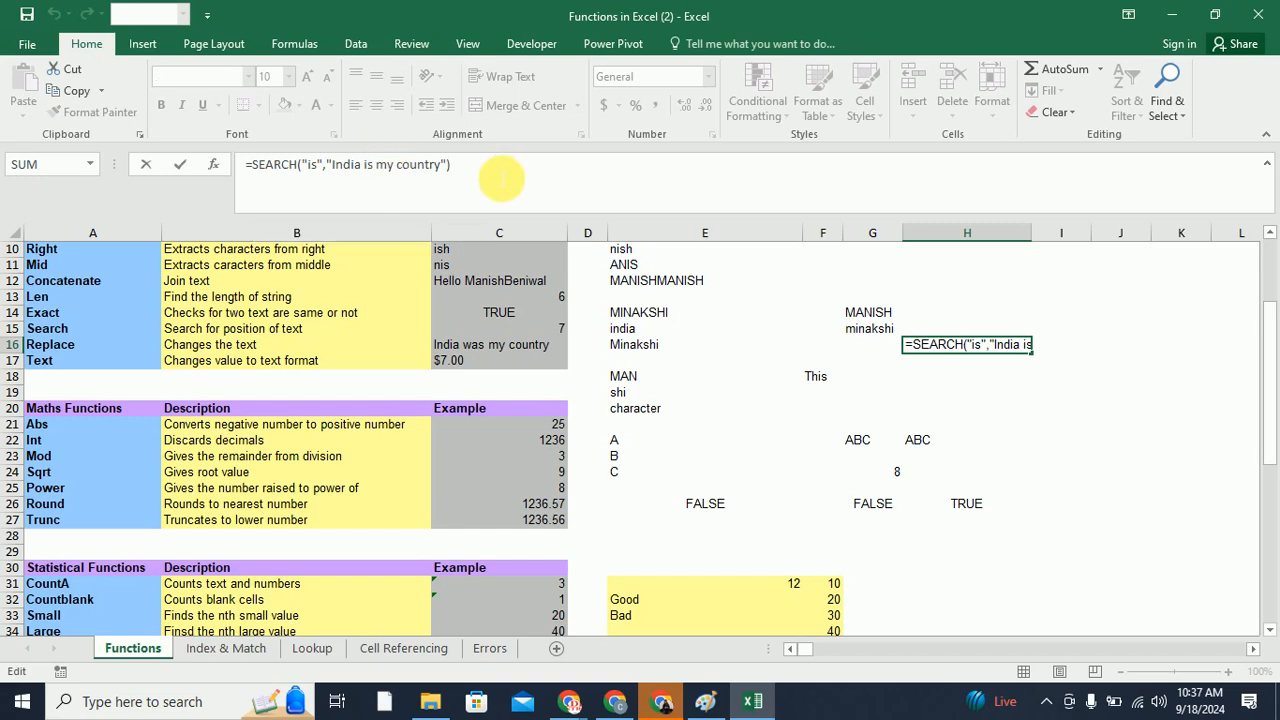
{"action": "key", "text": "Return"}
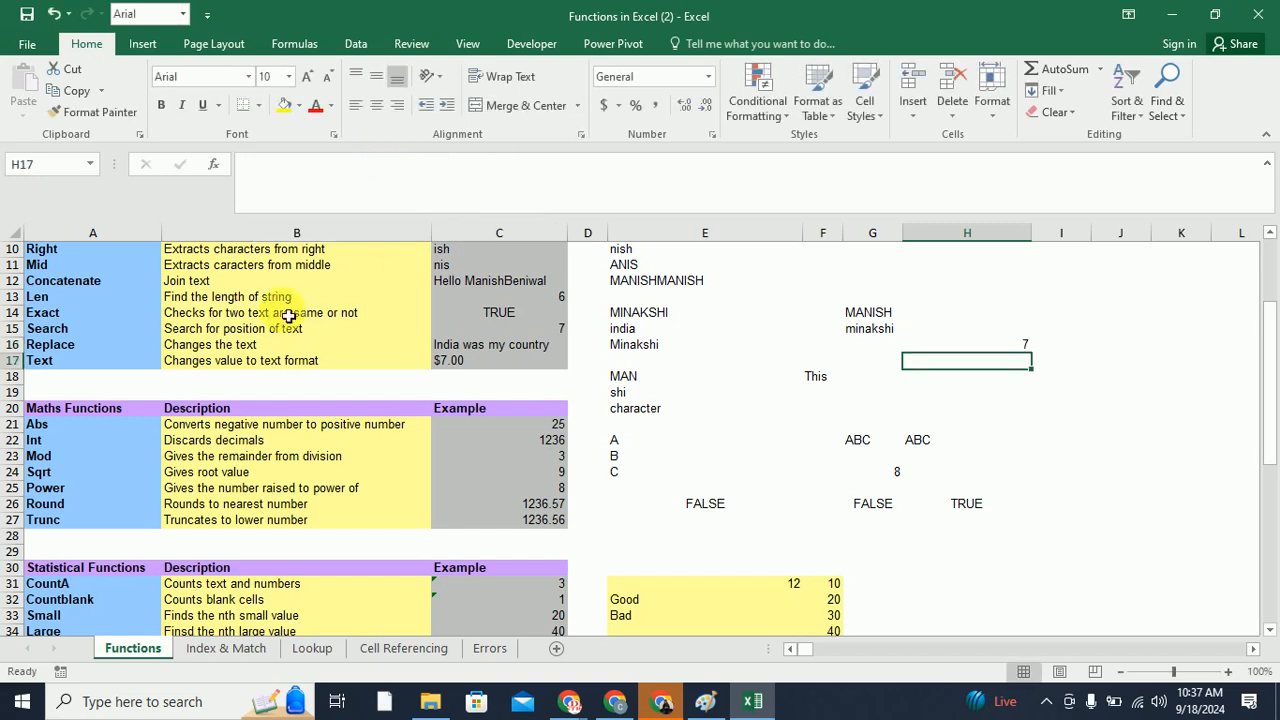
Review the REPLACE example in cell C16 and enter =REPLACE(C16,7,3,"is") in cell H19 to swap "was" for "is"
{"action": "left_click", "coordinate": [75, 350]}
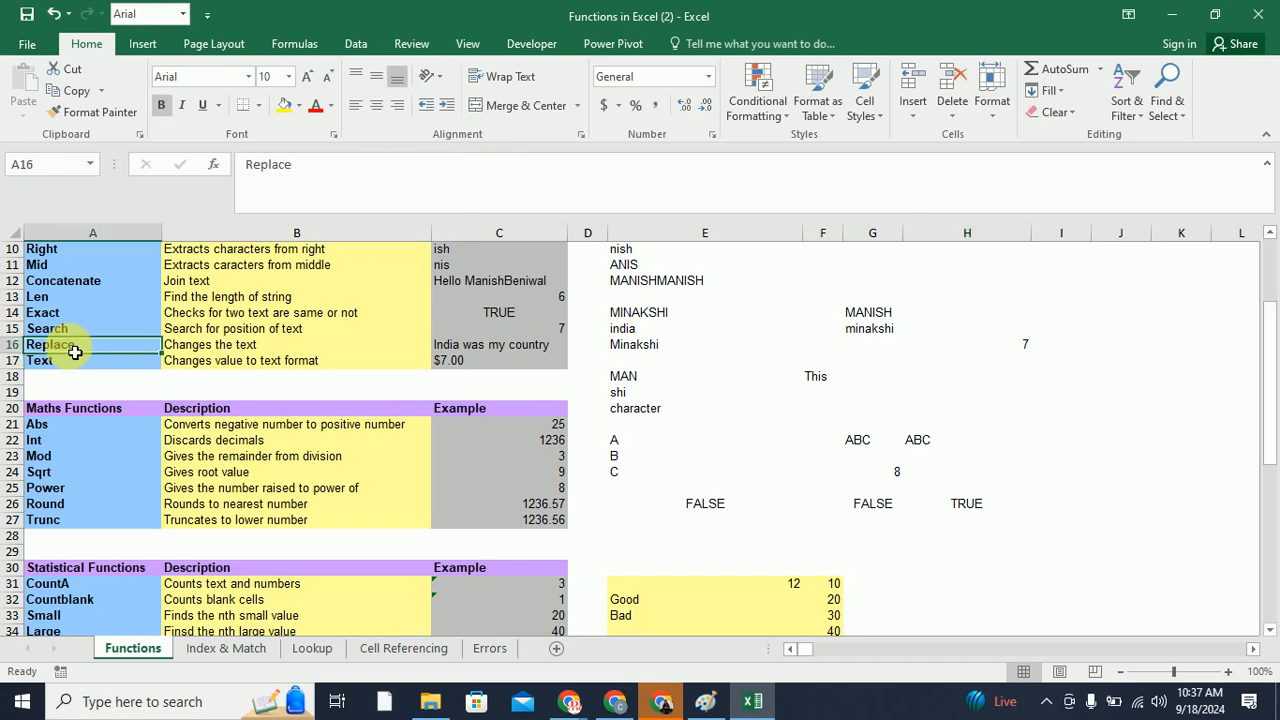
{"action": "left_click", "coordinate": [528, 346]}
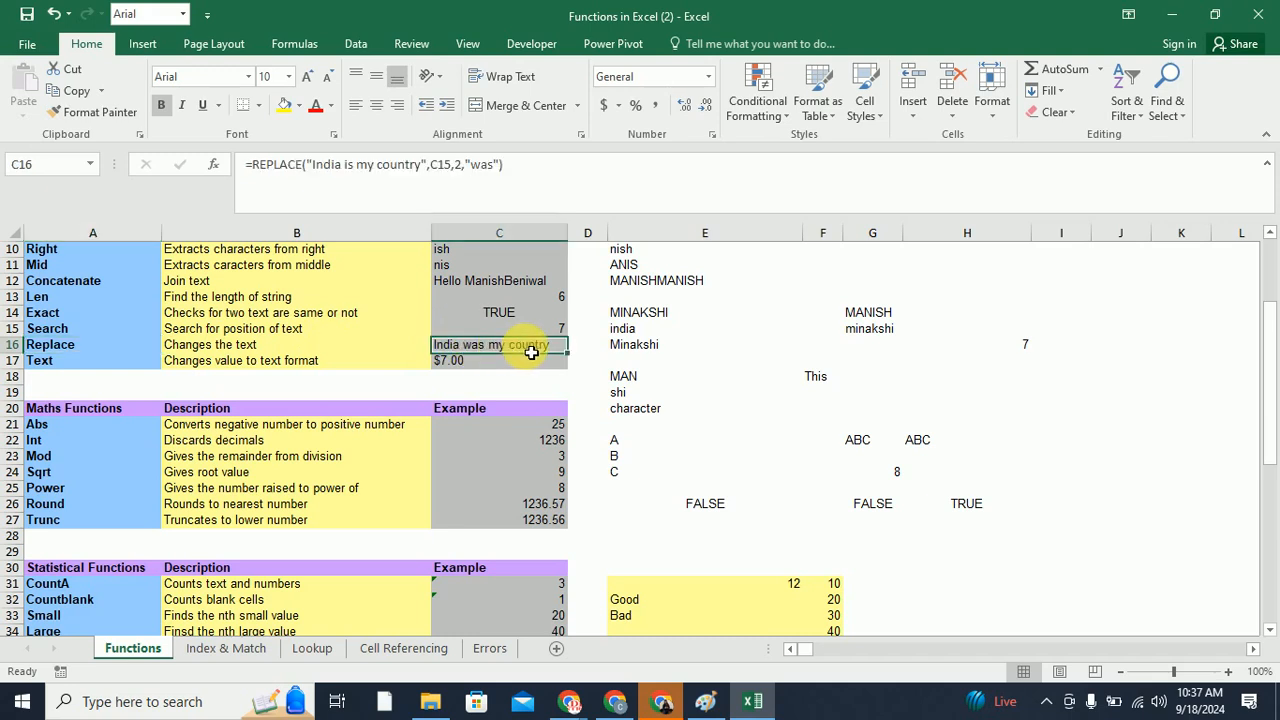
{"action": "left_click", "coordinate": [937, 400]}
{"action": "type", "text": "=re"}
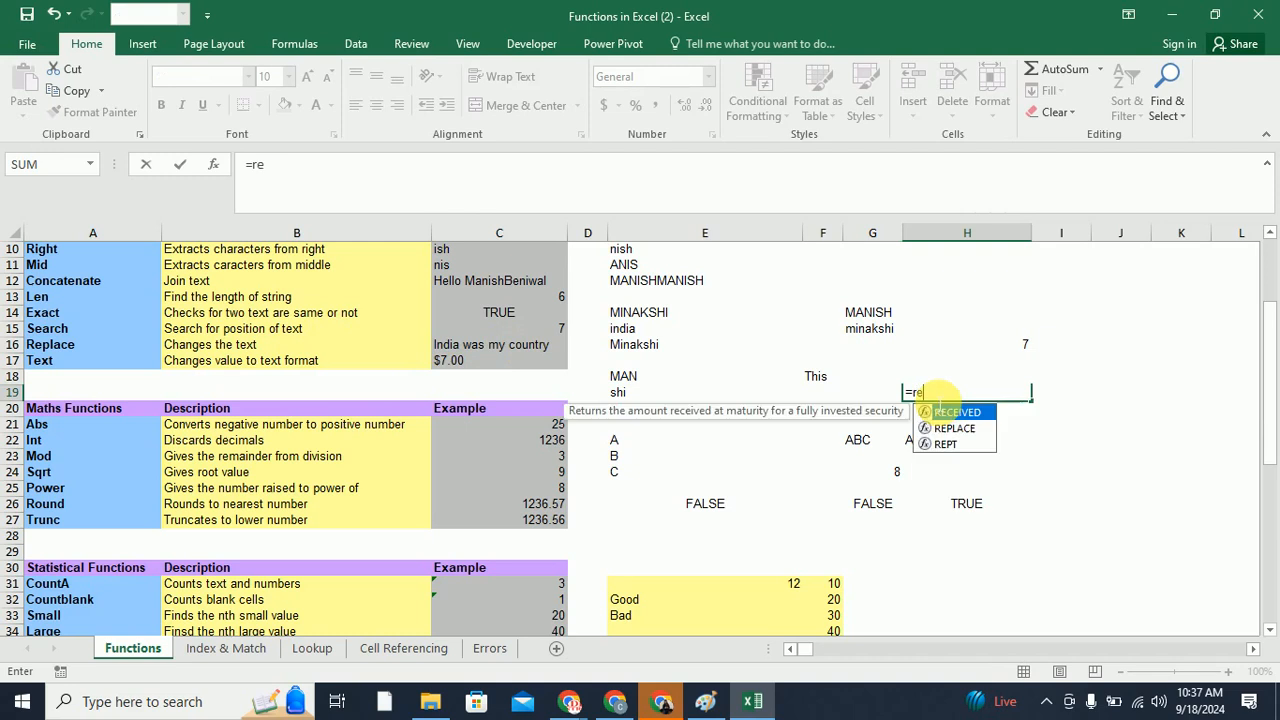
{"action": "type", "text": "place("}
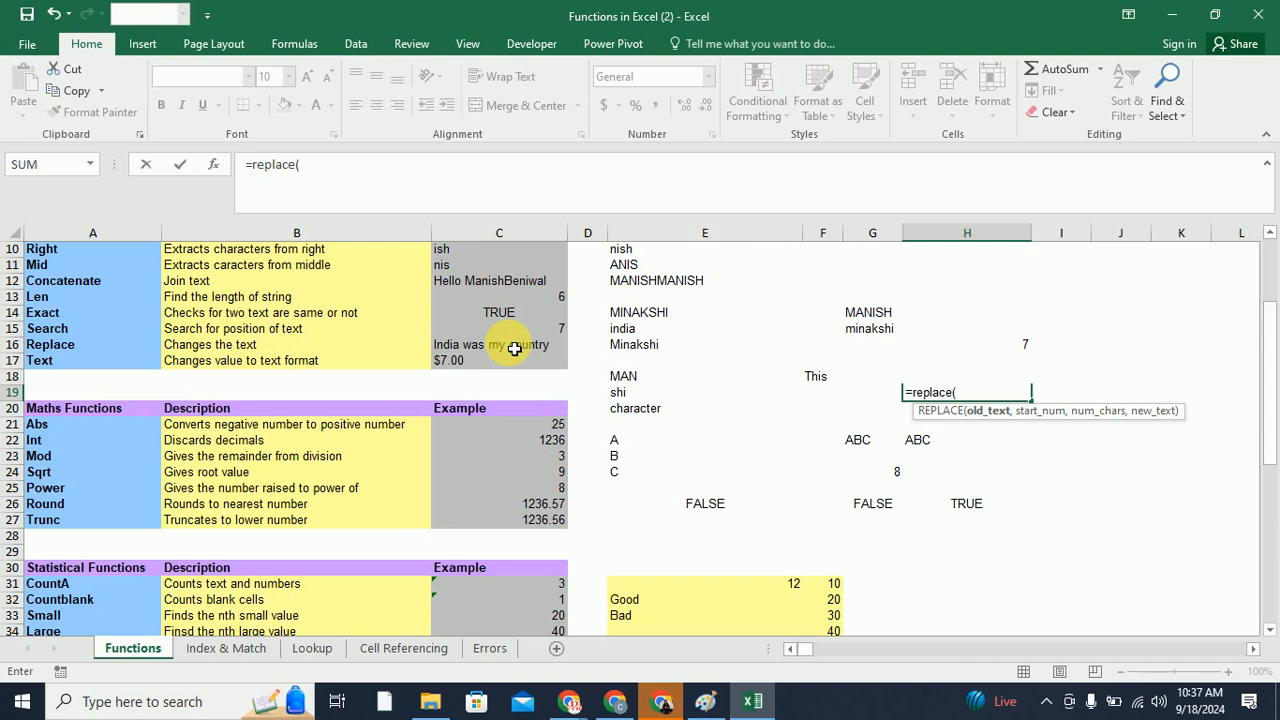
{"action": "left_click", "coordinate": [514, 348]}
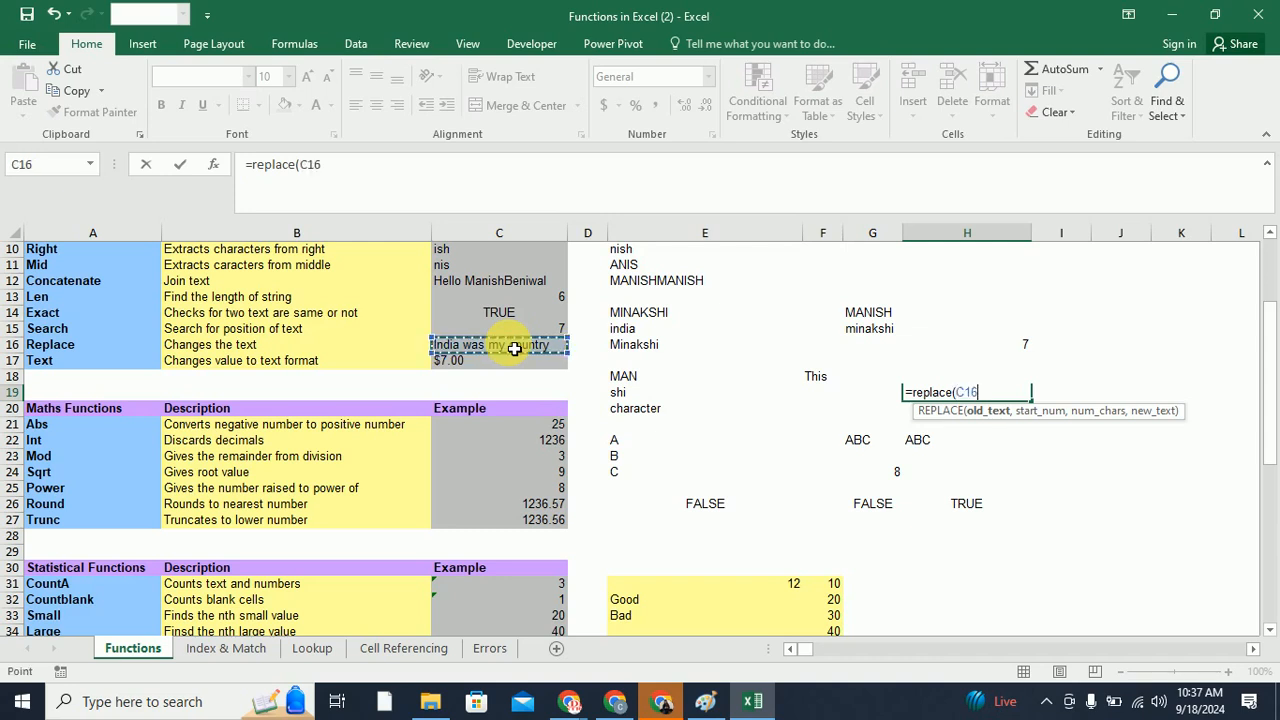
{"action": "type", "text": ","}
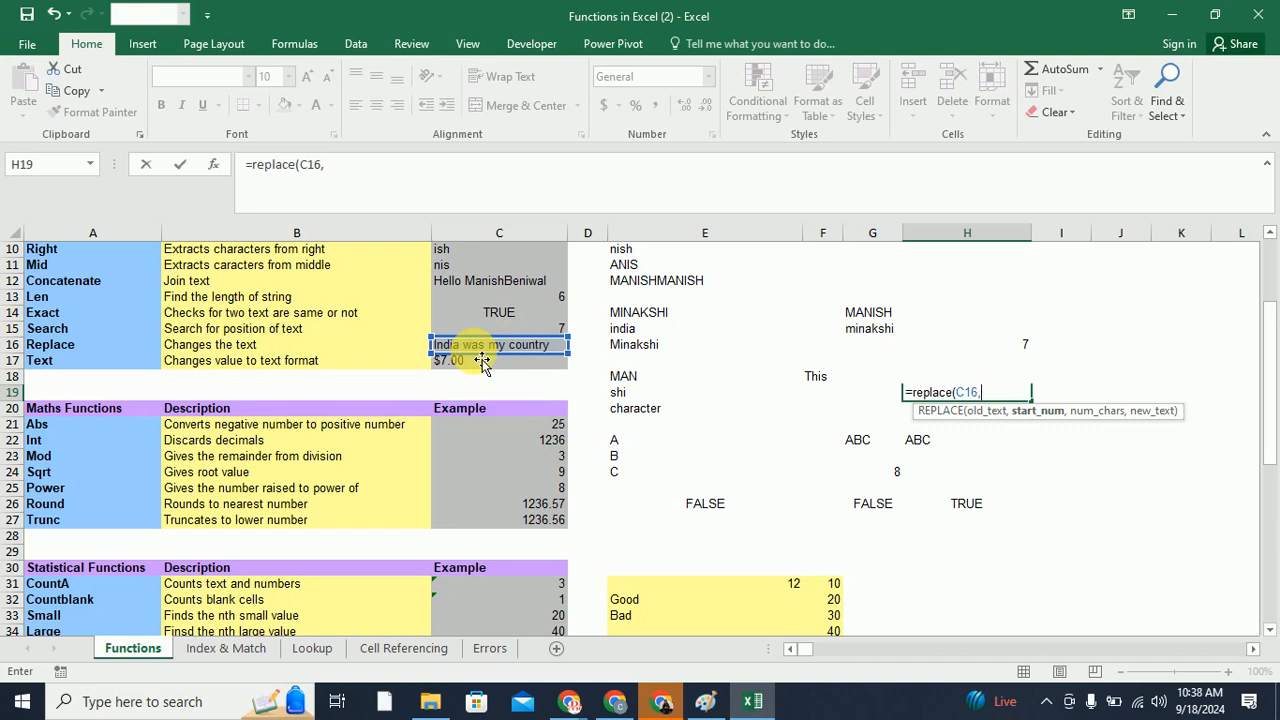
{"action": "type", "text": "7,"}
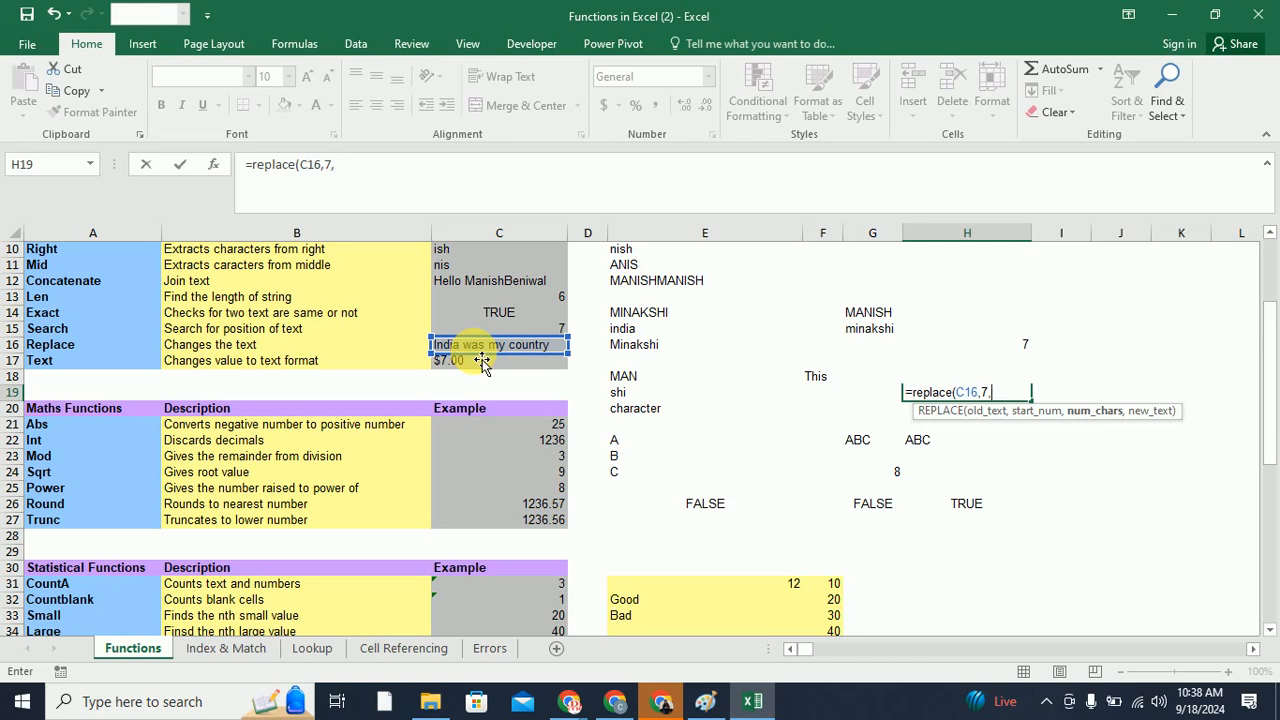
{"action": "type", "text": "3,"}
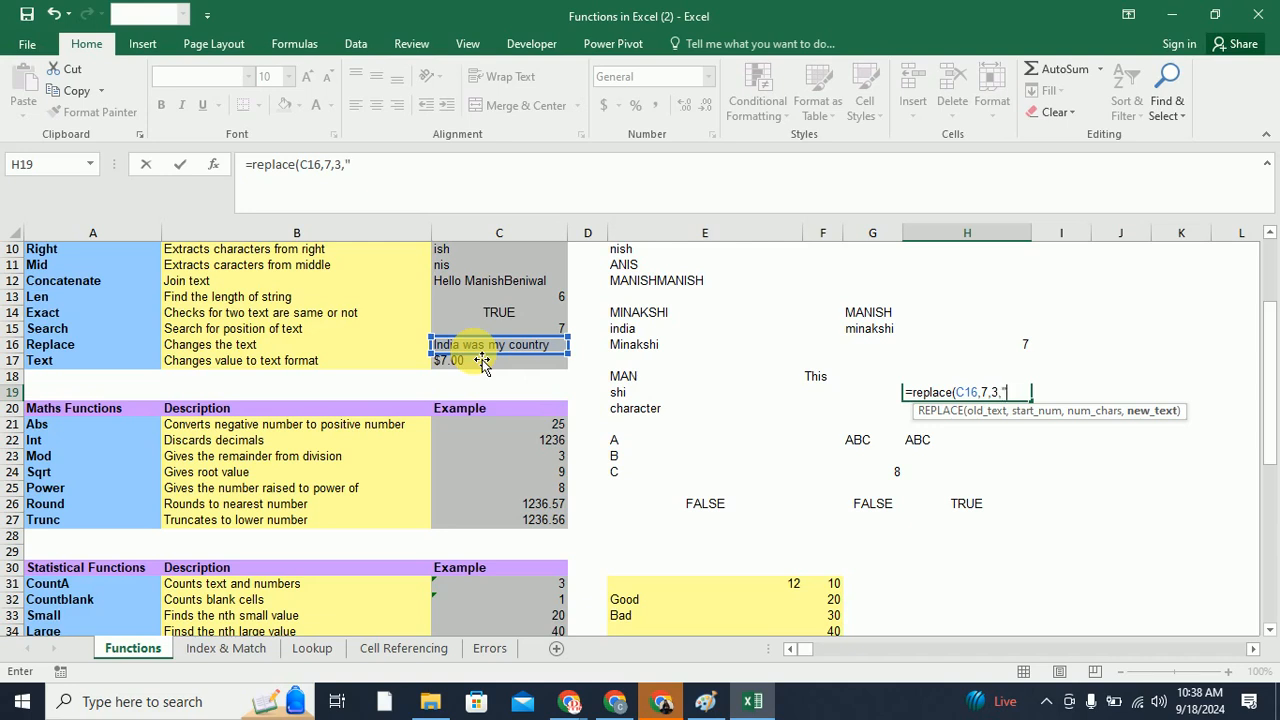
{"action": "type", "text": "\"is\""}
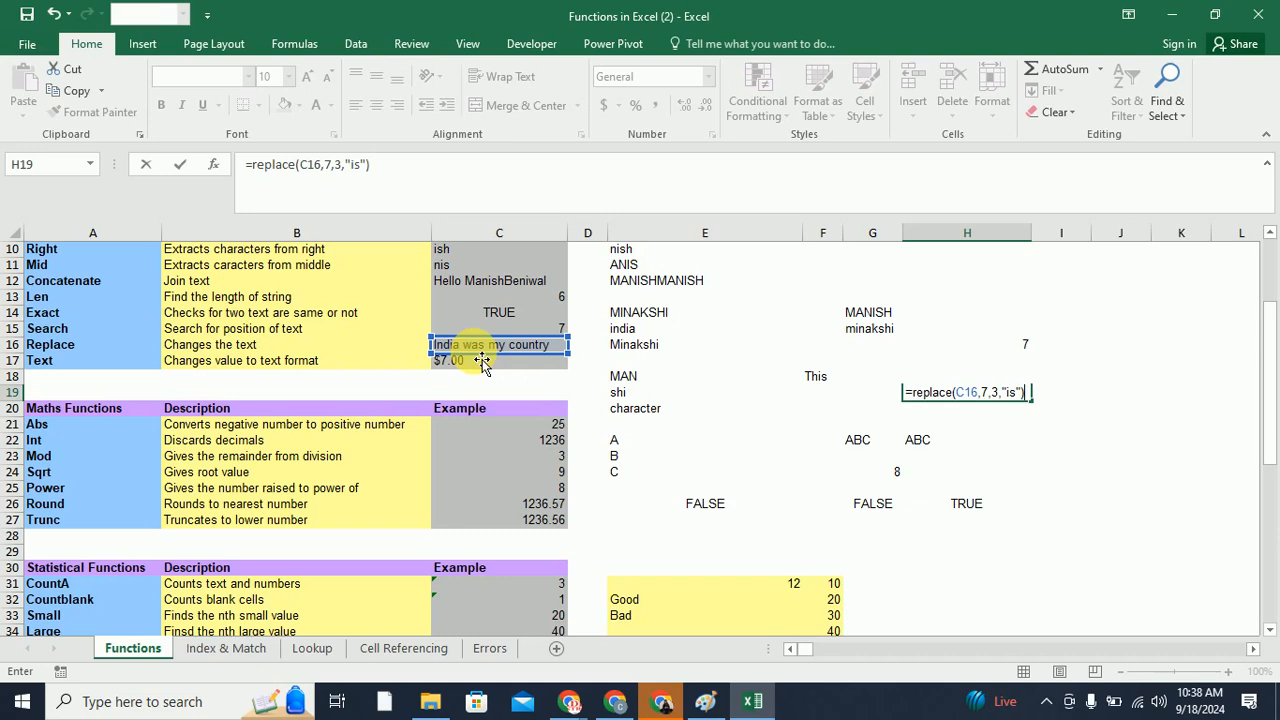
{"action": "key", "text": "Return"}
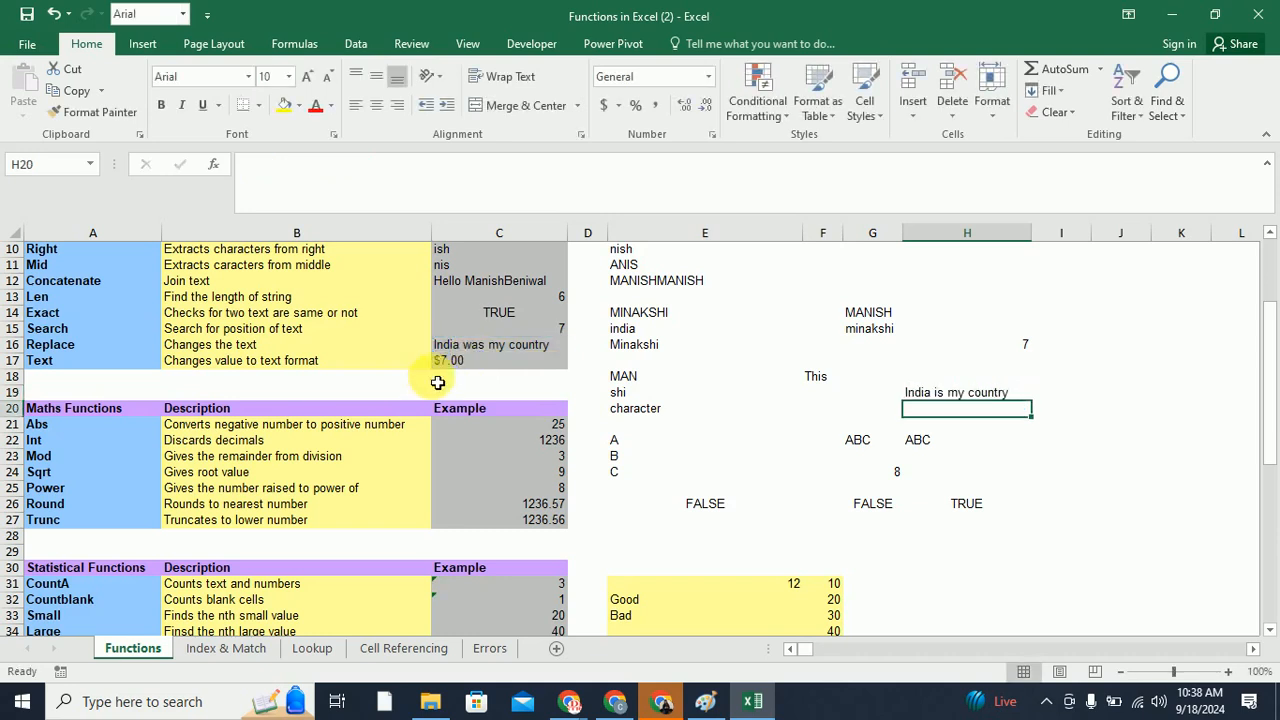
{"action": "left_click", "coordinate": [965, 398]}
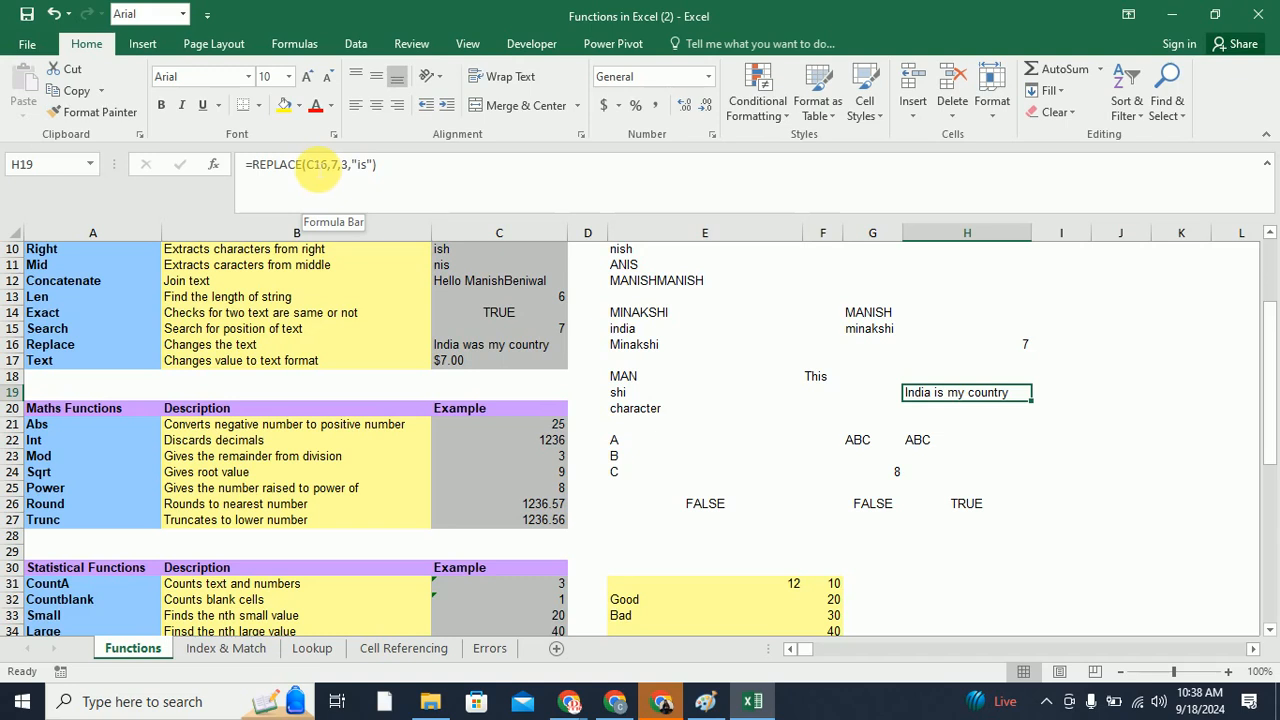
Examine each argument of the REPLACE formula in cell H19, from the source cell reference to the replacement text, and keep the formula as is
{"action": "left_click", "coordinate": [320, 165]}
{"action": "double_click", "coordinate": [318, 165]}
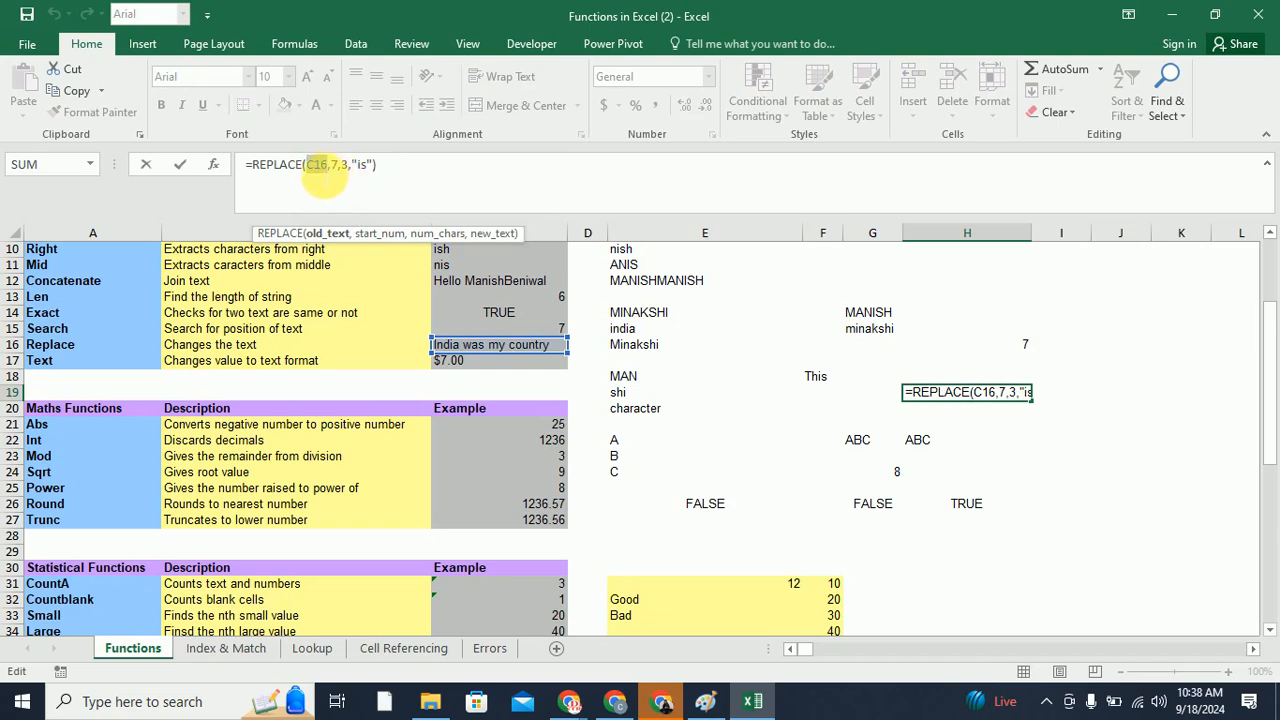
{"action": "left_click", "coordinate": [334, 165]}
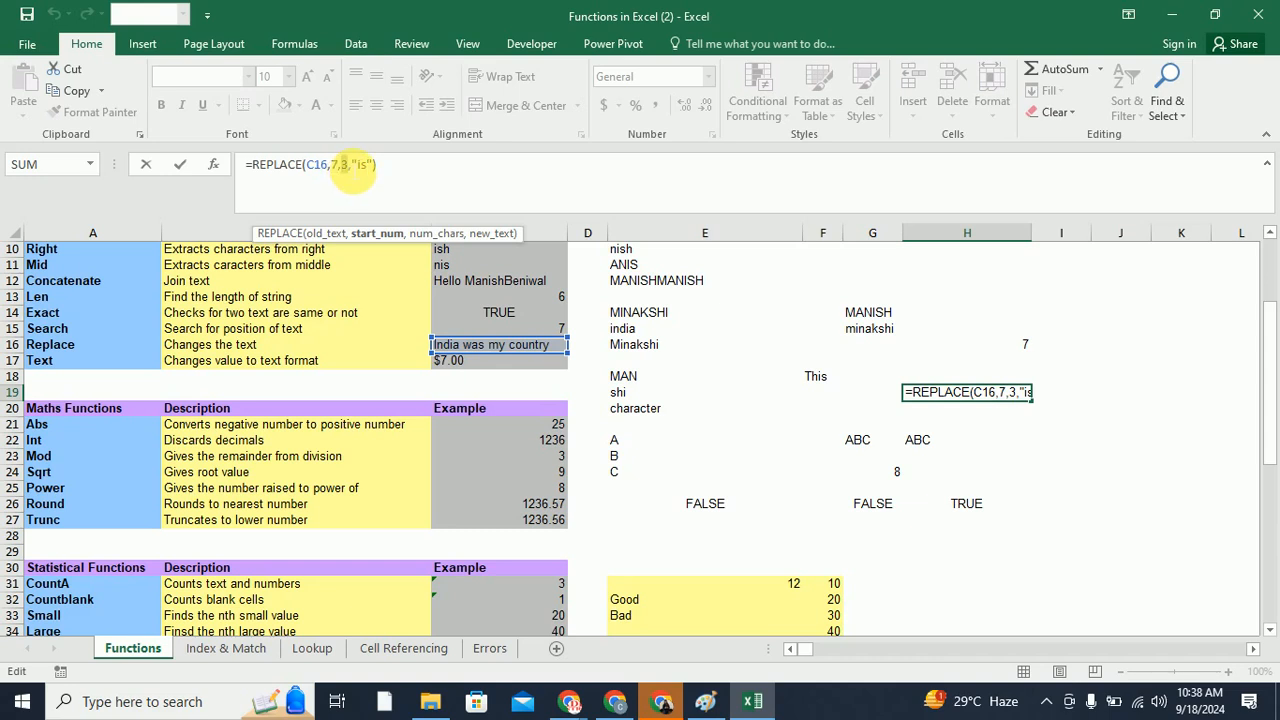
{"action": "left_click", "coordinate": [347, 165]}
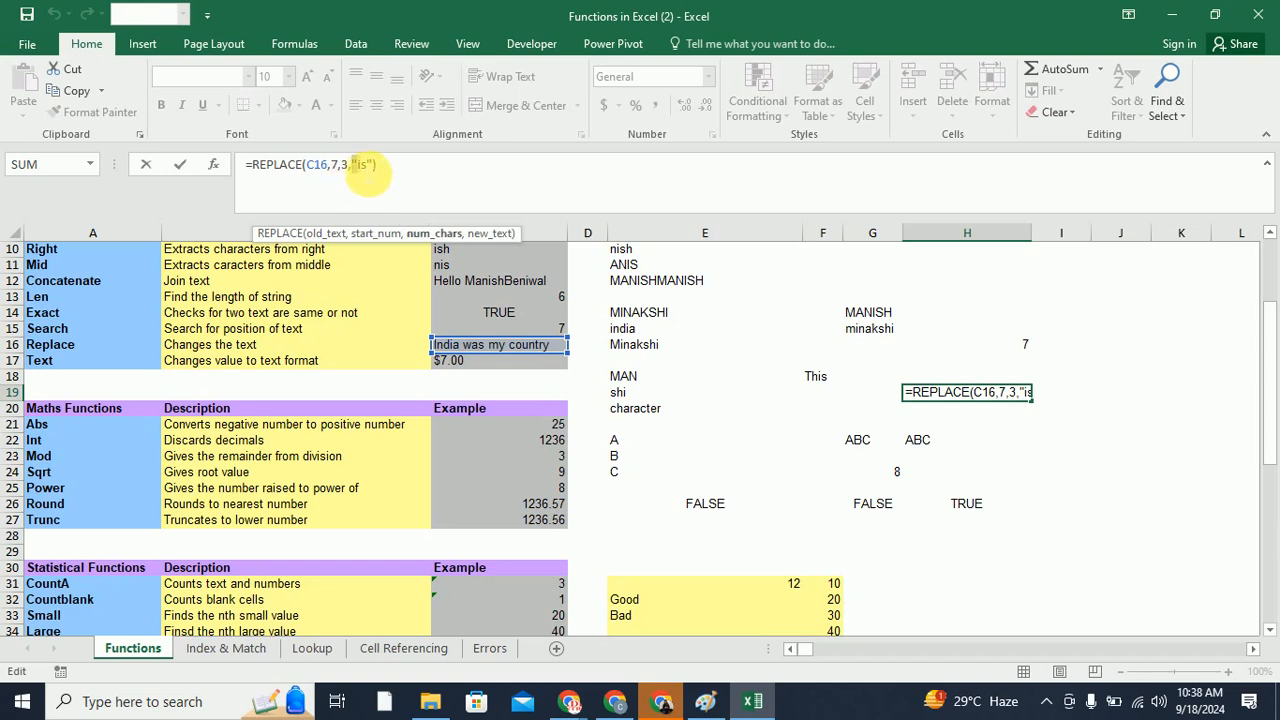
{"action": "left_click_drag", "start_coordinate": [352, 165], "coordinate": [370, 166]}
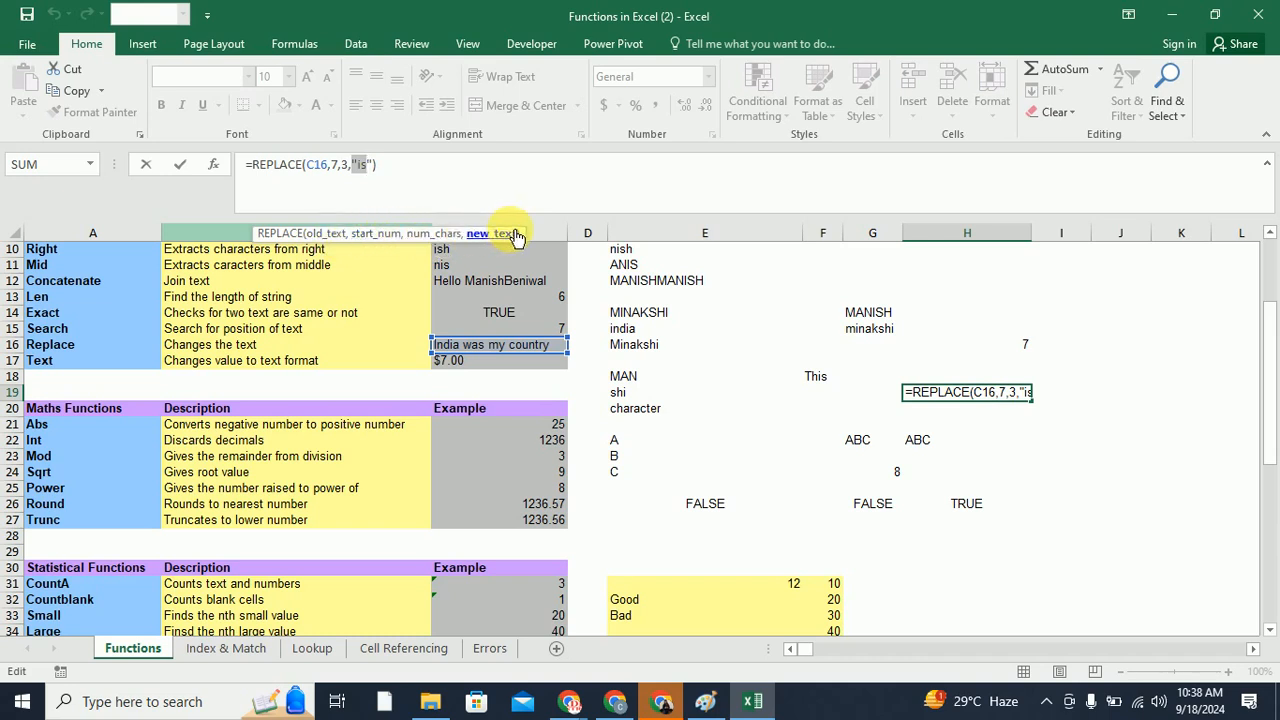
{"action": "left_click", "coordinate": [495, 173]}
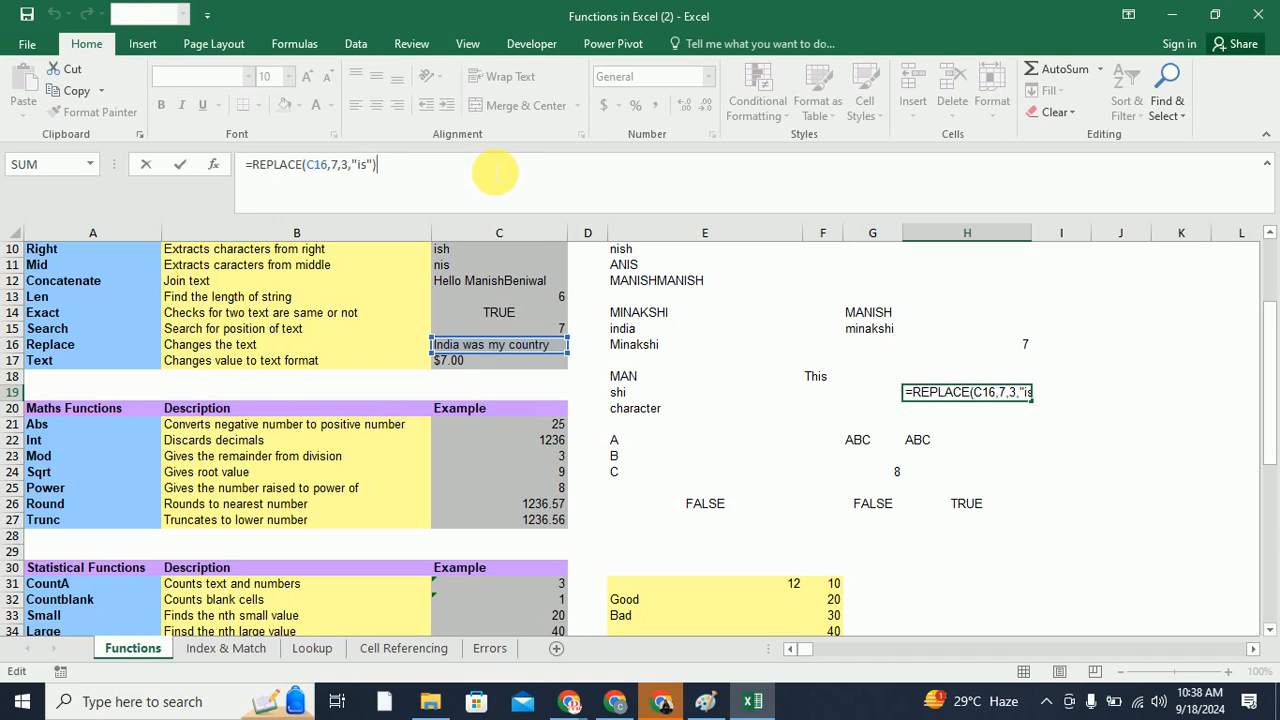
{"action": "key", "text": "Return"}
{"action": "left_click", "coordinate": [925, 393]}
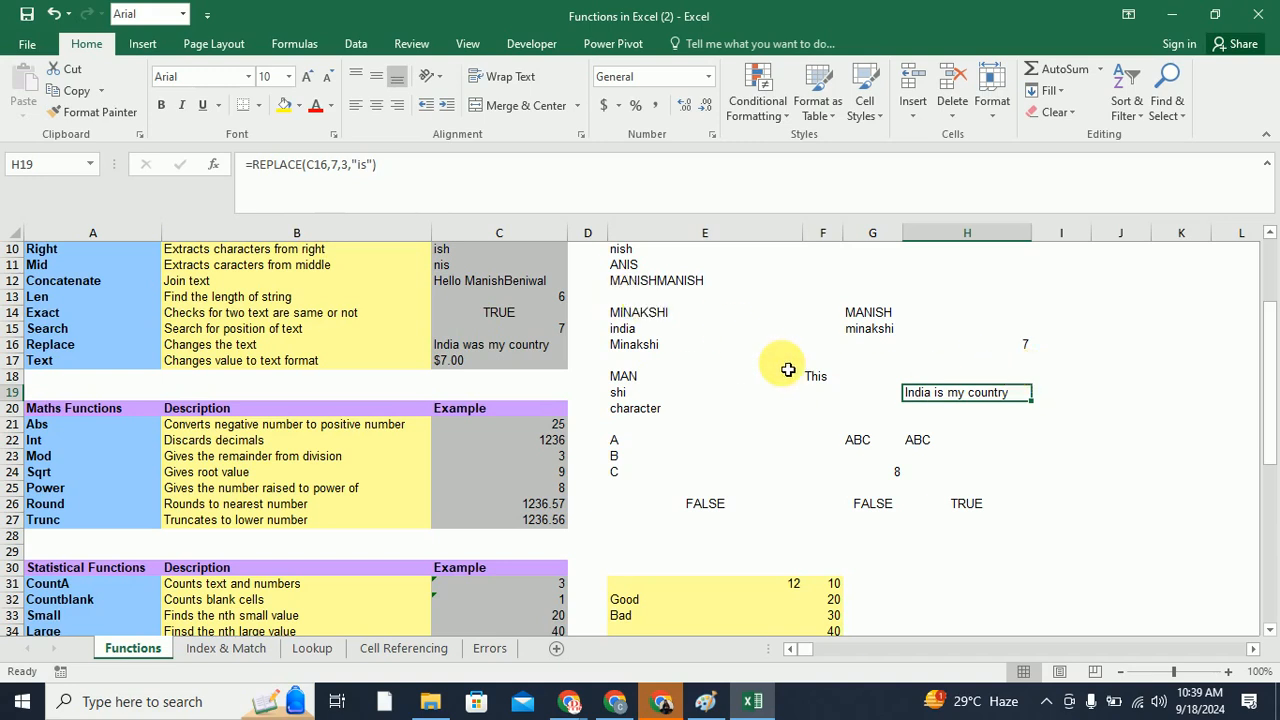
Review the Text function entry in row 17 and inspect its example formula in cell C17
{"action": "left_click", "coordinate": [86, 363]}
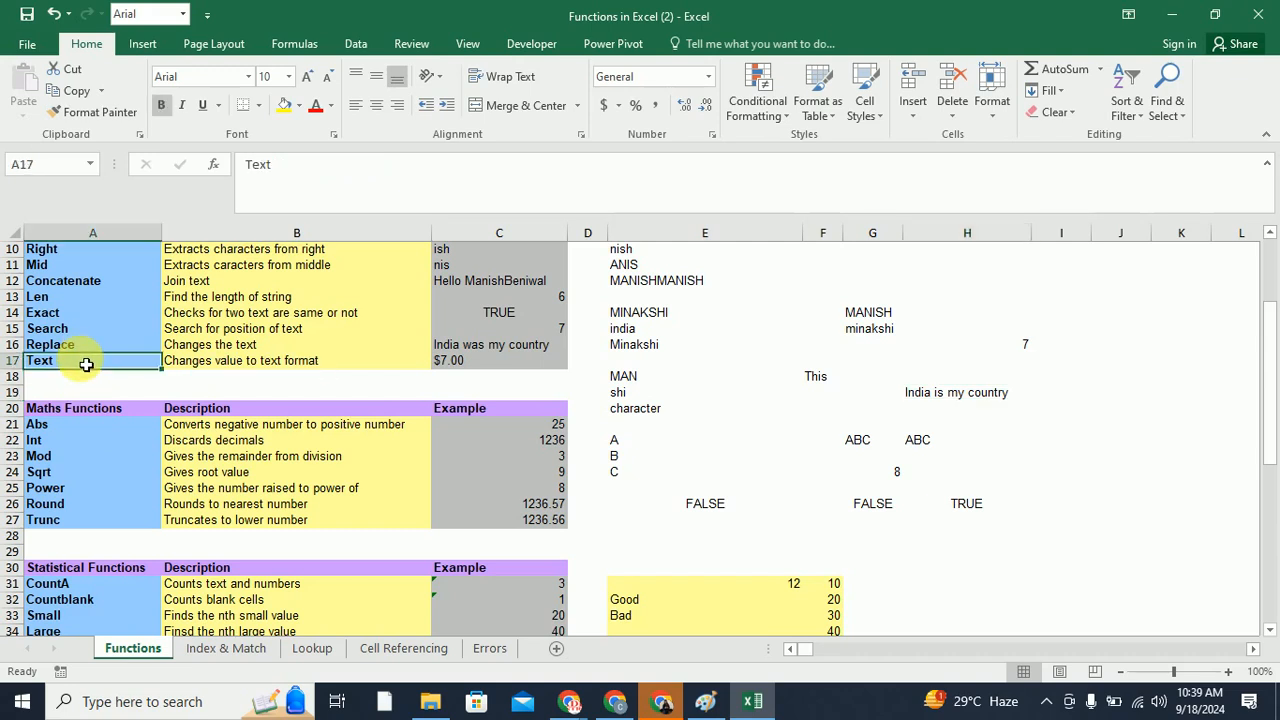
{"action": "left_click", "coordinate": [1098, 314]}
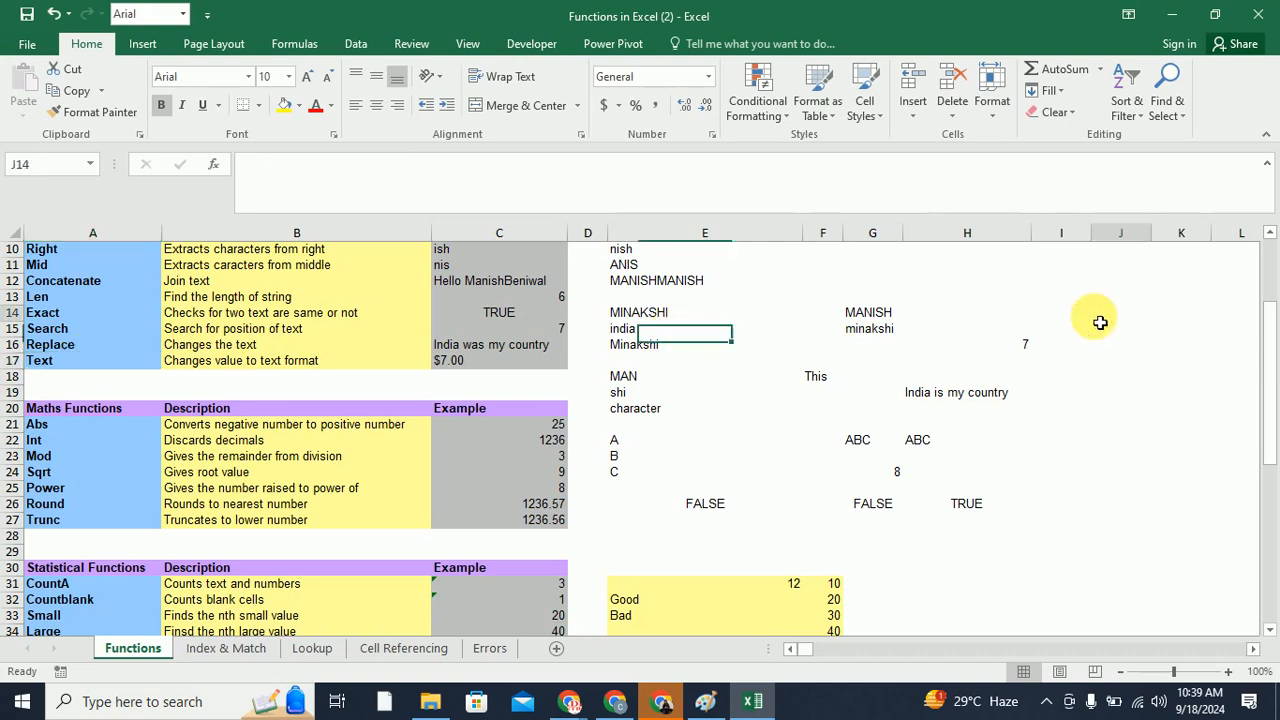
{"action": "left_click", "coordinate": [471, 364]}
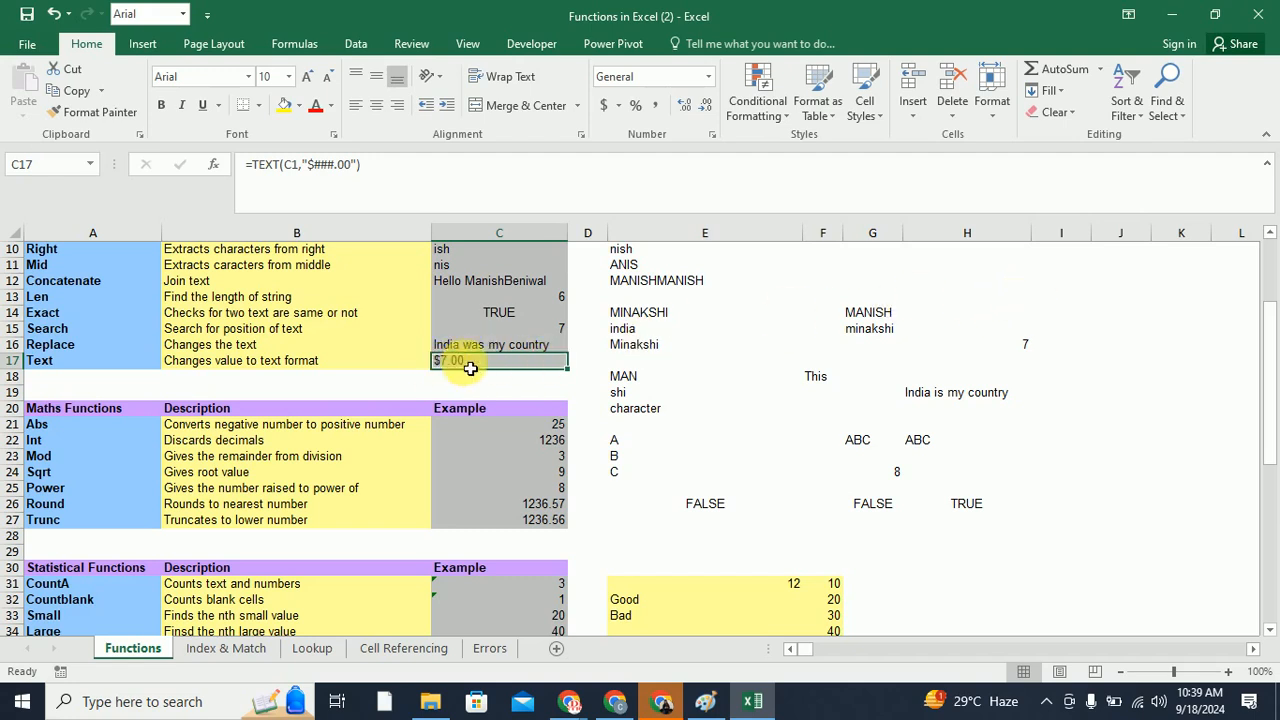
Examine the TEXT formula in cell C17, including its C1 reference and the "$###.00" format text
{"action": "left_click_drag", "start_coordinate": [279, 165], "coordinate": [362, 165]}
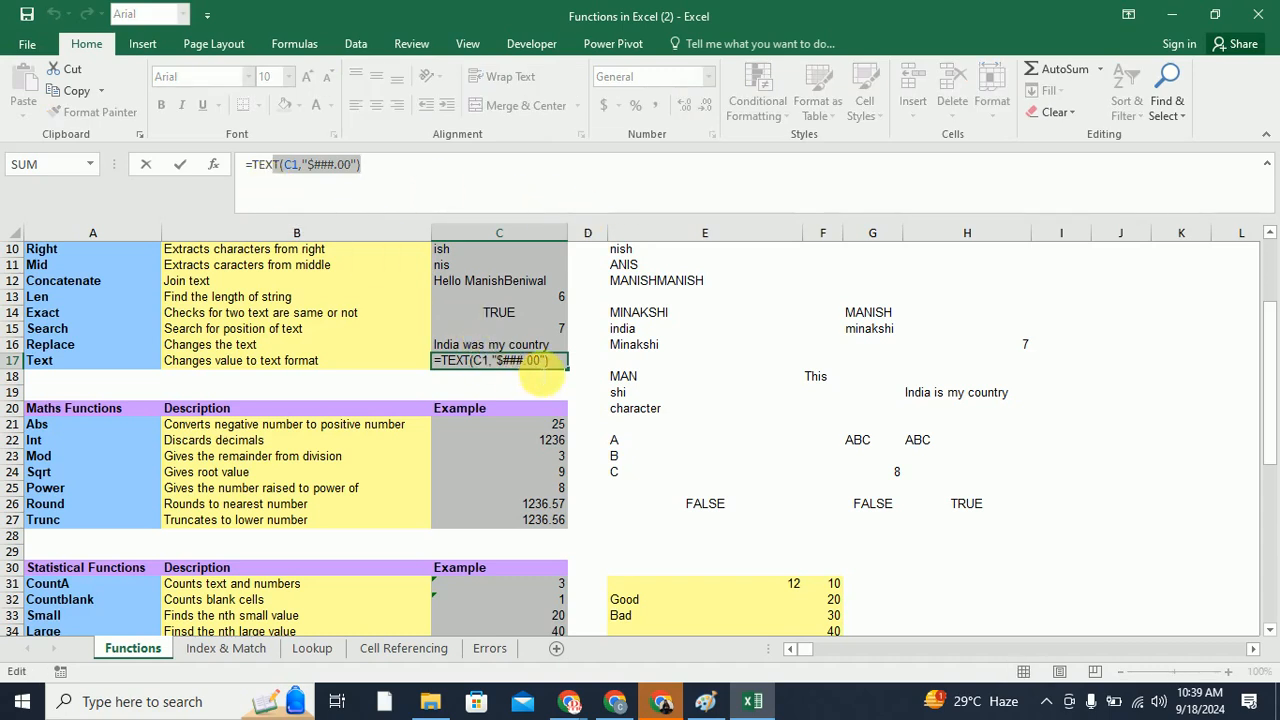
{"action": "left_click", "coordinate": [538, 362]}
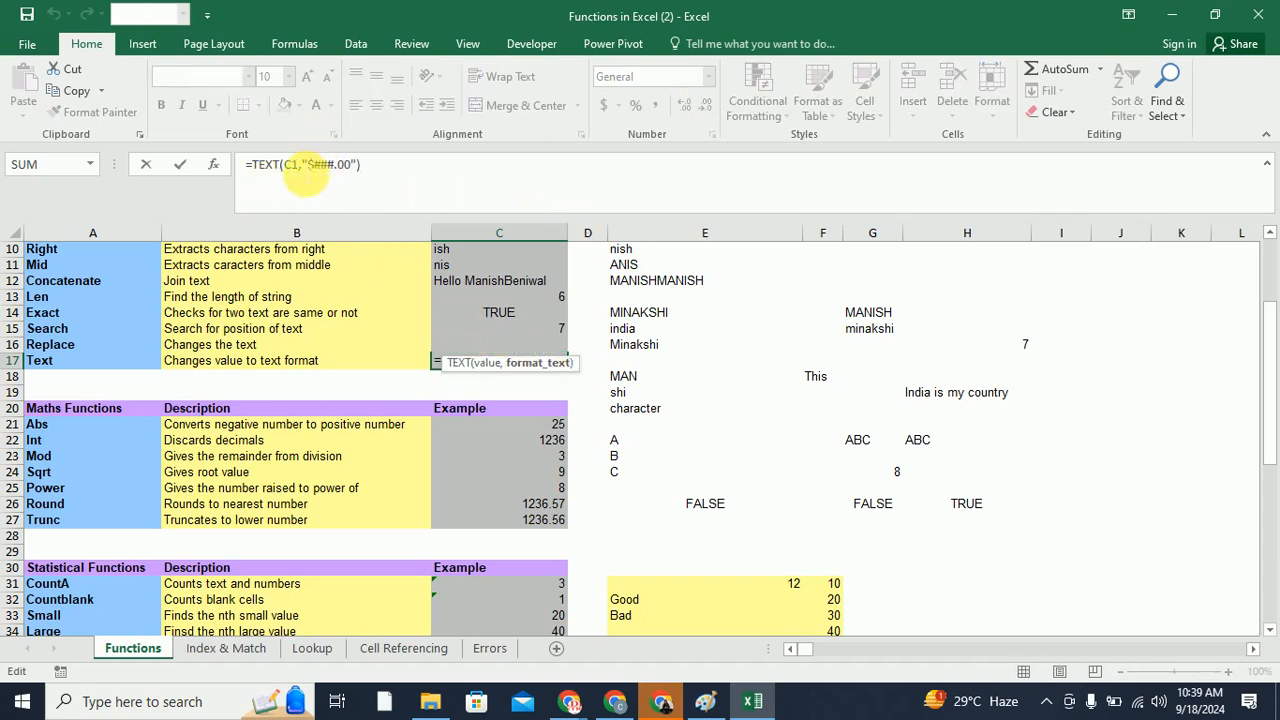
{"action": "scroll", "coordinate": [433, 300], "scroll_direction": "up", "scroll_amount": 3}
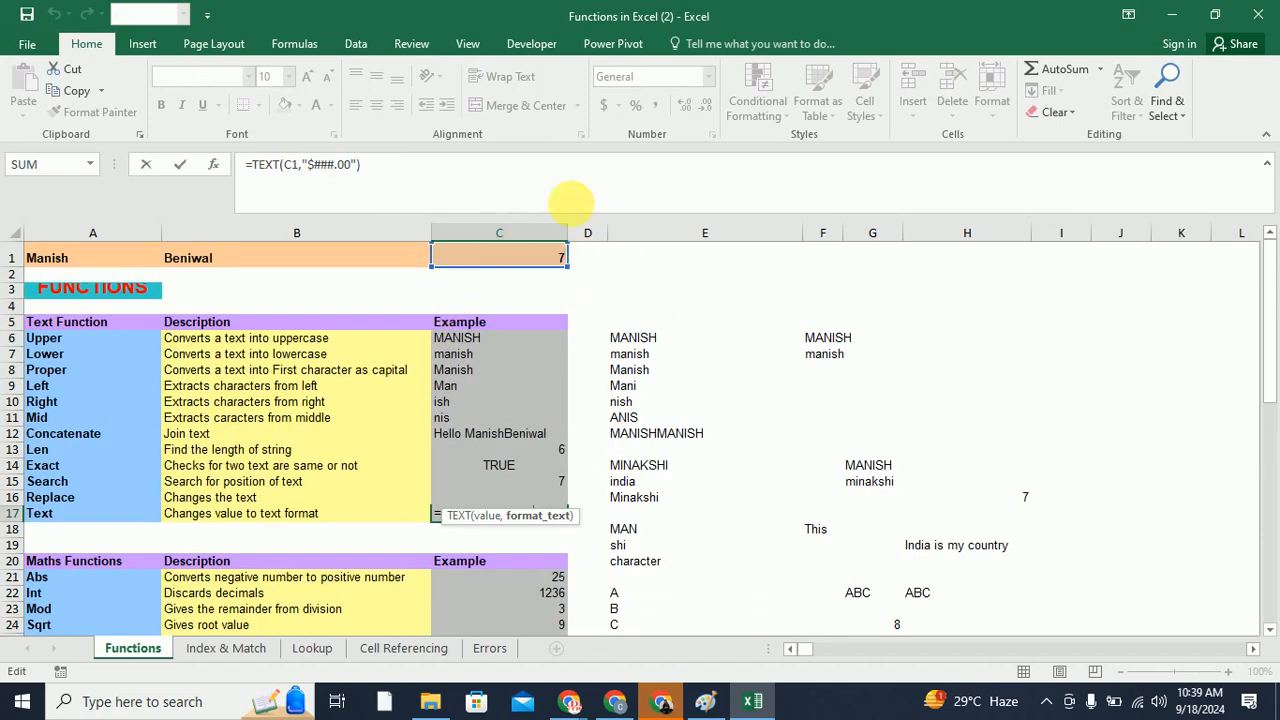
{"action": "scroll", "coordinate": [540, 380], "scroll_direction": "down", "scroll_amount": 1}
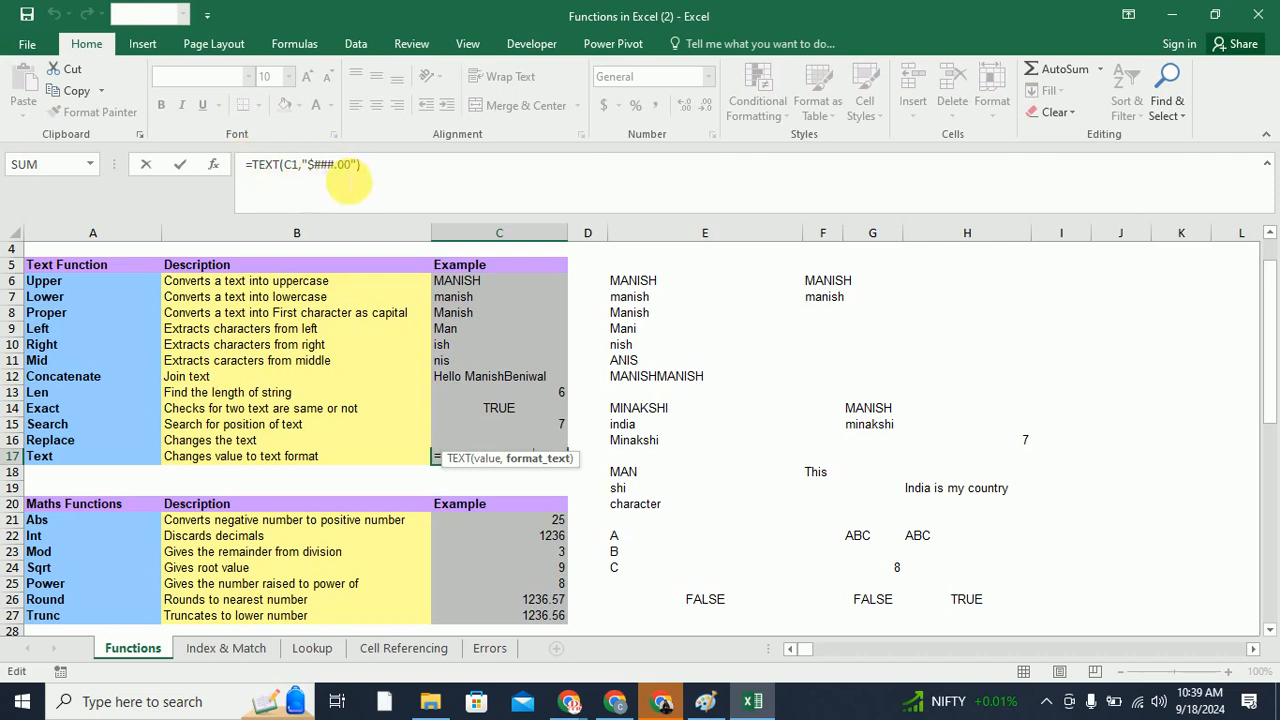
{"action": "left_click_drag", "start_coordinate": [308, 165], "coordinate": [352, 165]}
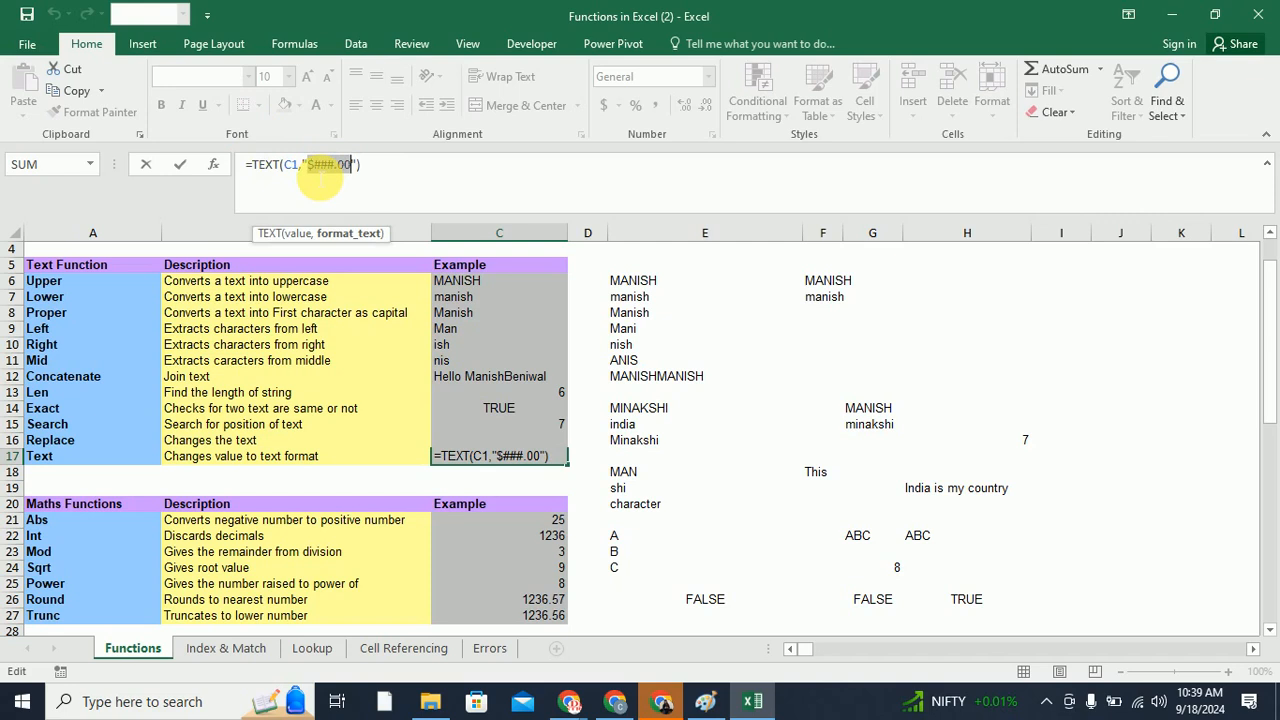
{"action": "left_click", "coordinate": [330, 165]}
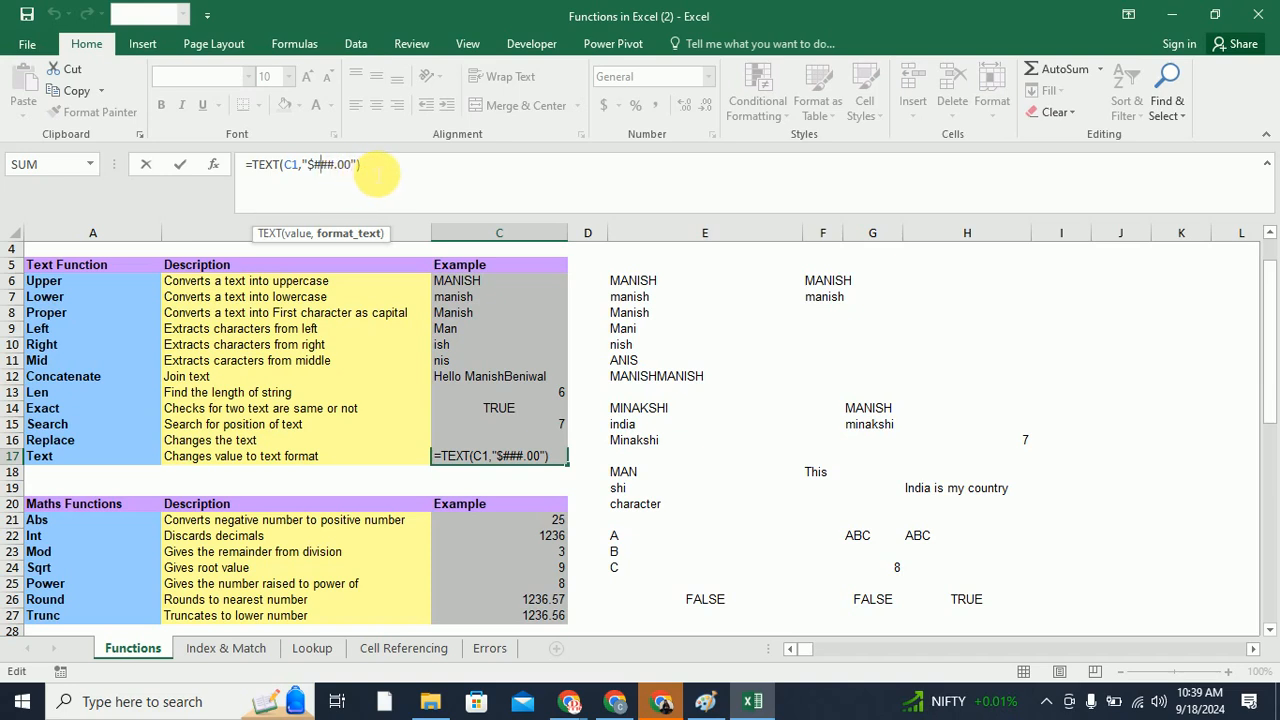
{"action": "left_click", "coordinate": [382, 172]}
{"action": "key", "text": "Return"}
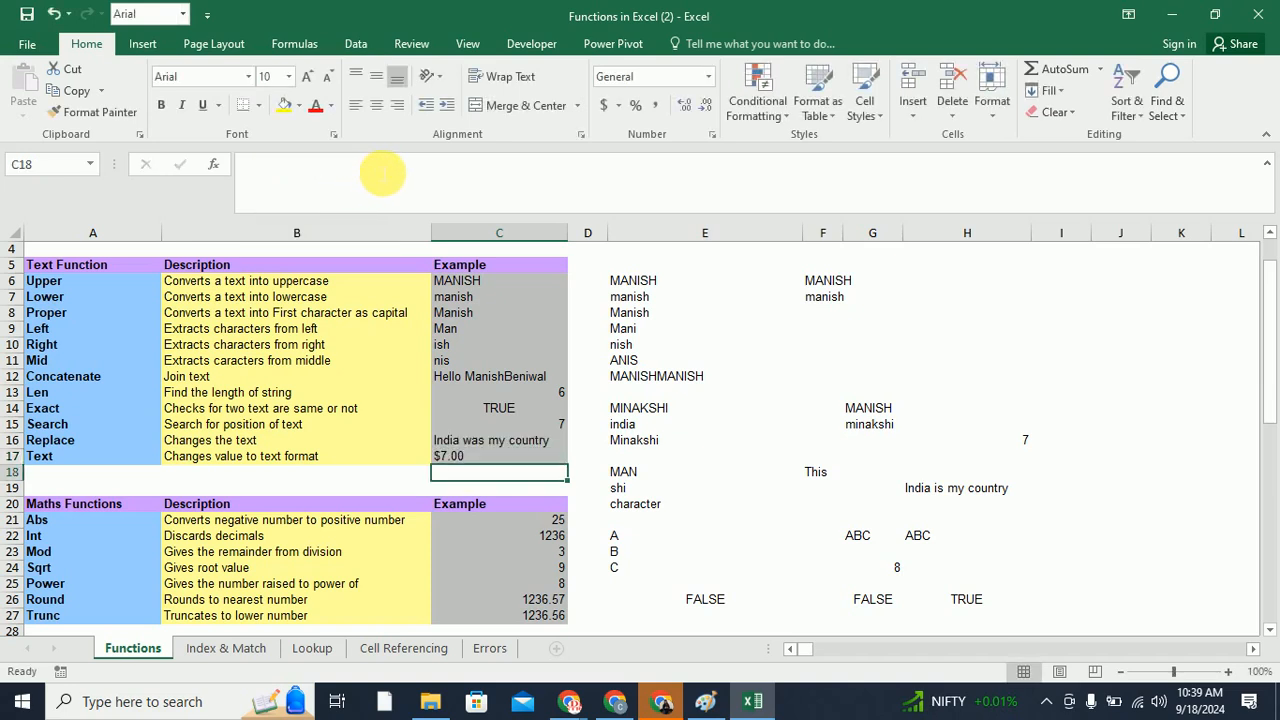
{"action": "left_click", "coordinate": [511, 460]}
{"action": "scroll", "coordinate": [500, 343], "scroll_direction": "up", "scroll_amount": 1}
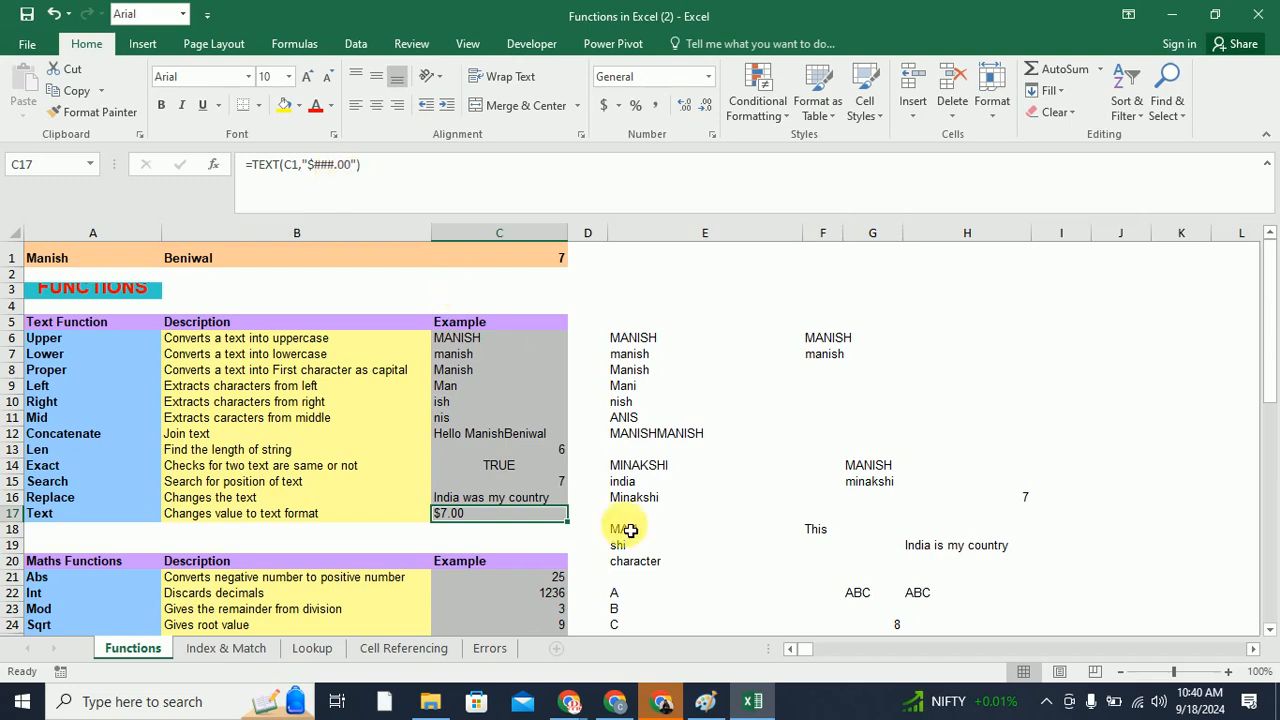
Switch to Chrome, dismiss the Google Docs error prompt and close the Functions in Excel.xlsx page
{"action": "left_click", "coordinate": [662, 698]}
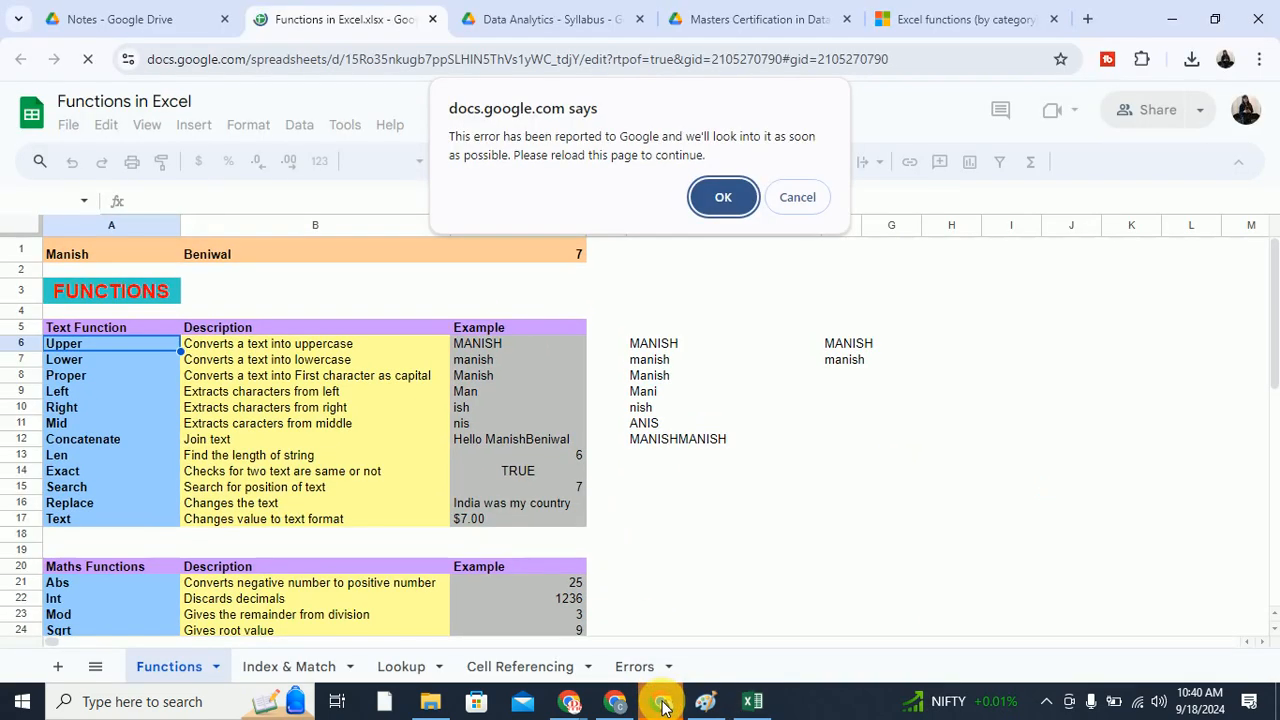
{"action": "left_click", "coordinate": [728, 195]}
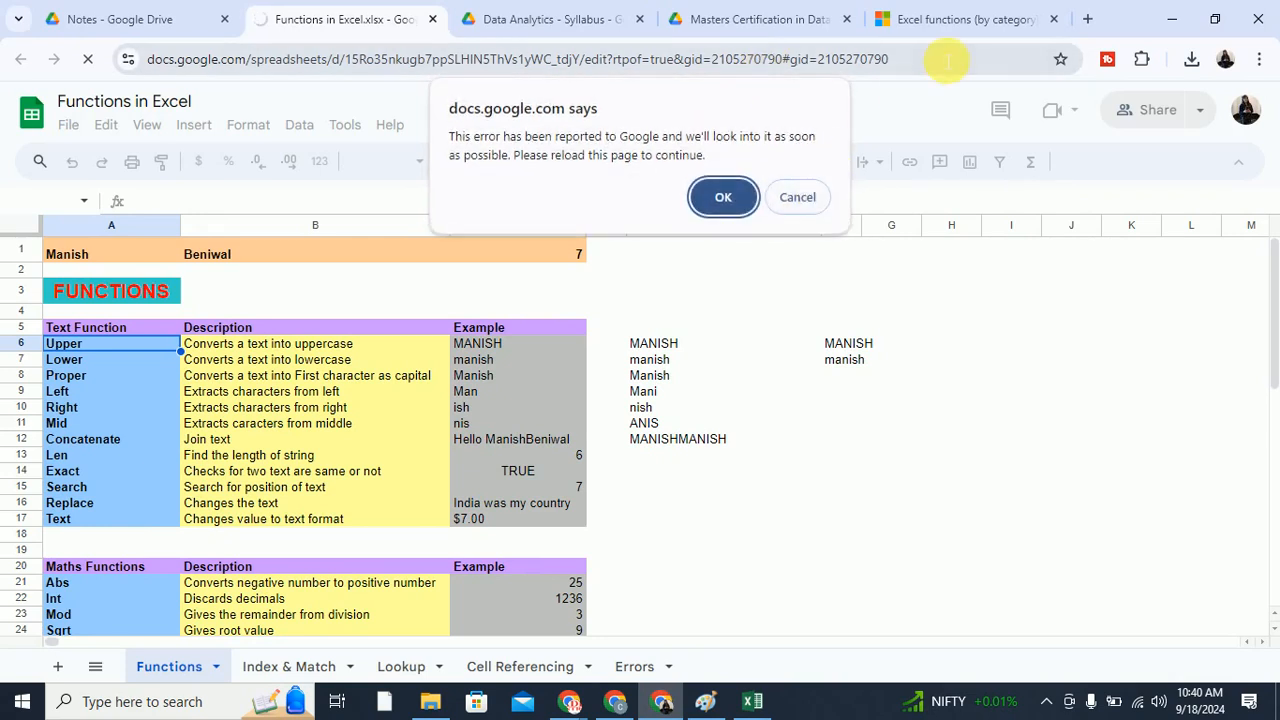
{"action": "left_click", "coordinate": [798, 195]}
{"action": "left_click", "coordinate": [433, 20]}
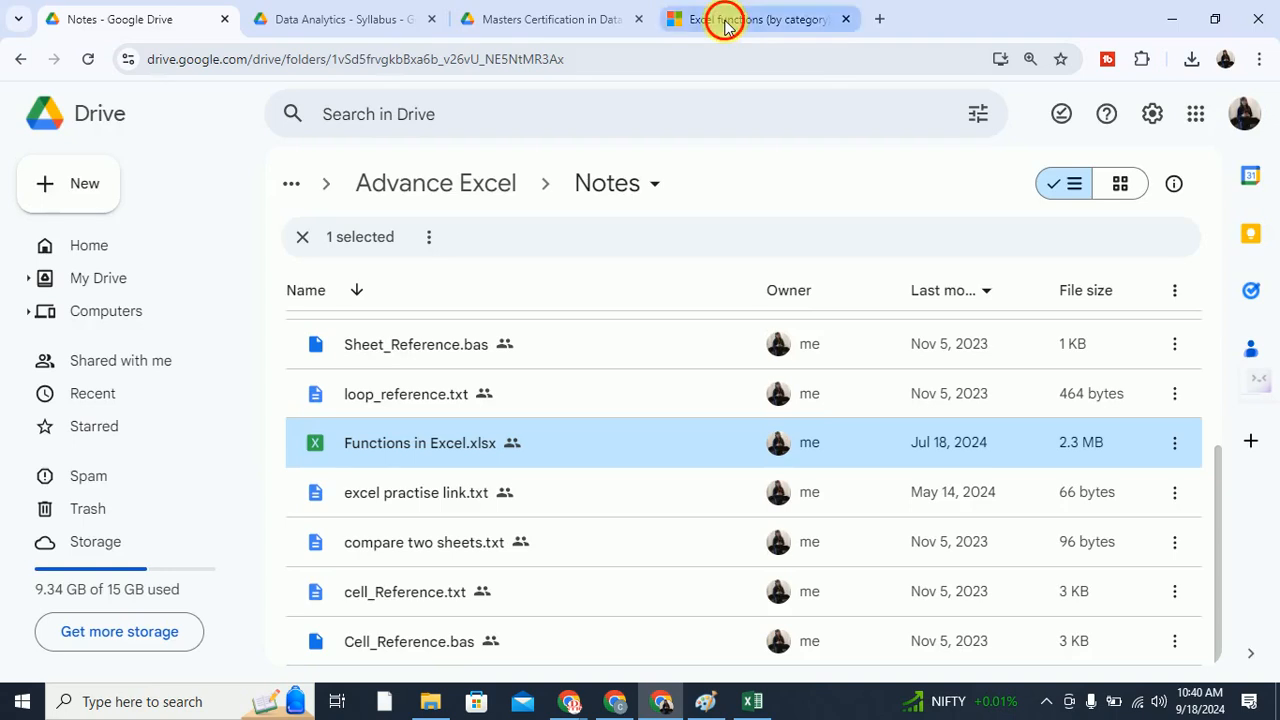
On the Excel functions (by category) page, expand Text functions and review the listed functions and descriptions down to VALUE
{"action": "left_click", "coordinate": [726, 22]}
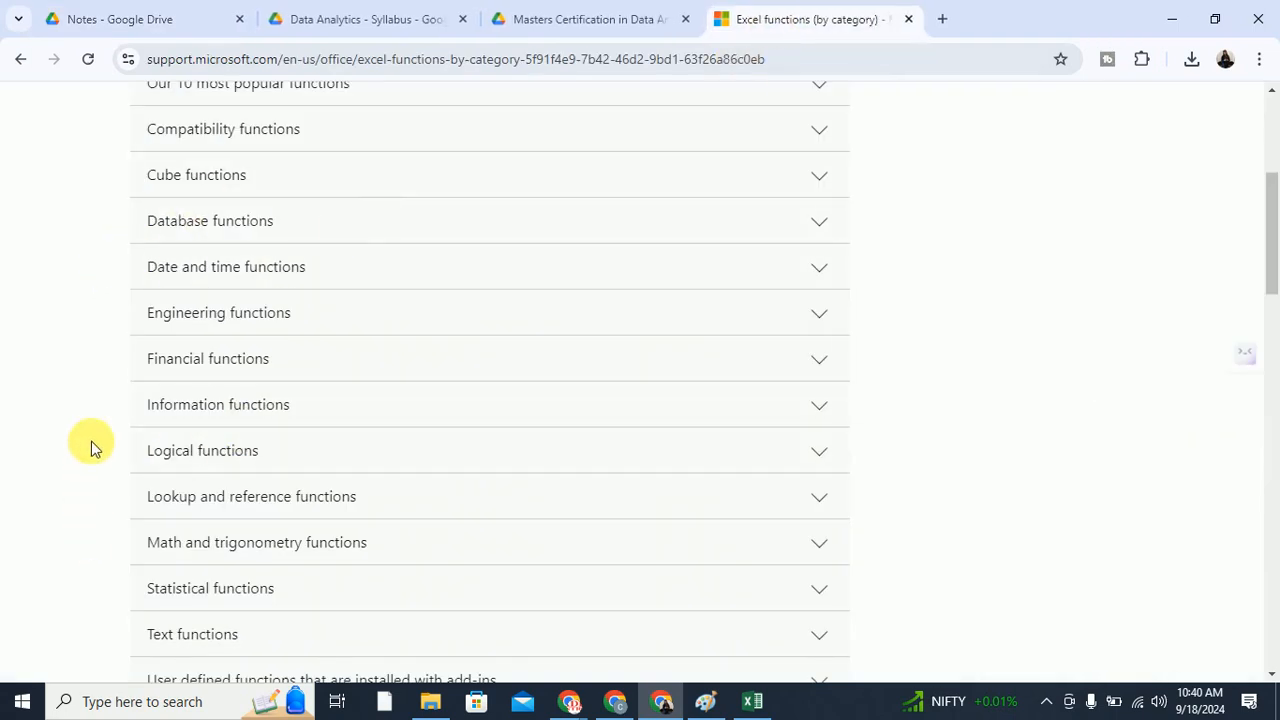
{"action": "scroll", "coordinate": [254, 494], "scroll_direction": "down", "scroll_amount": 2}
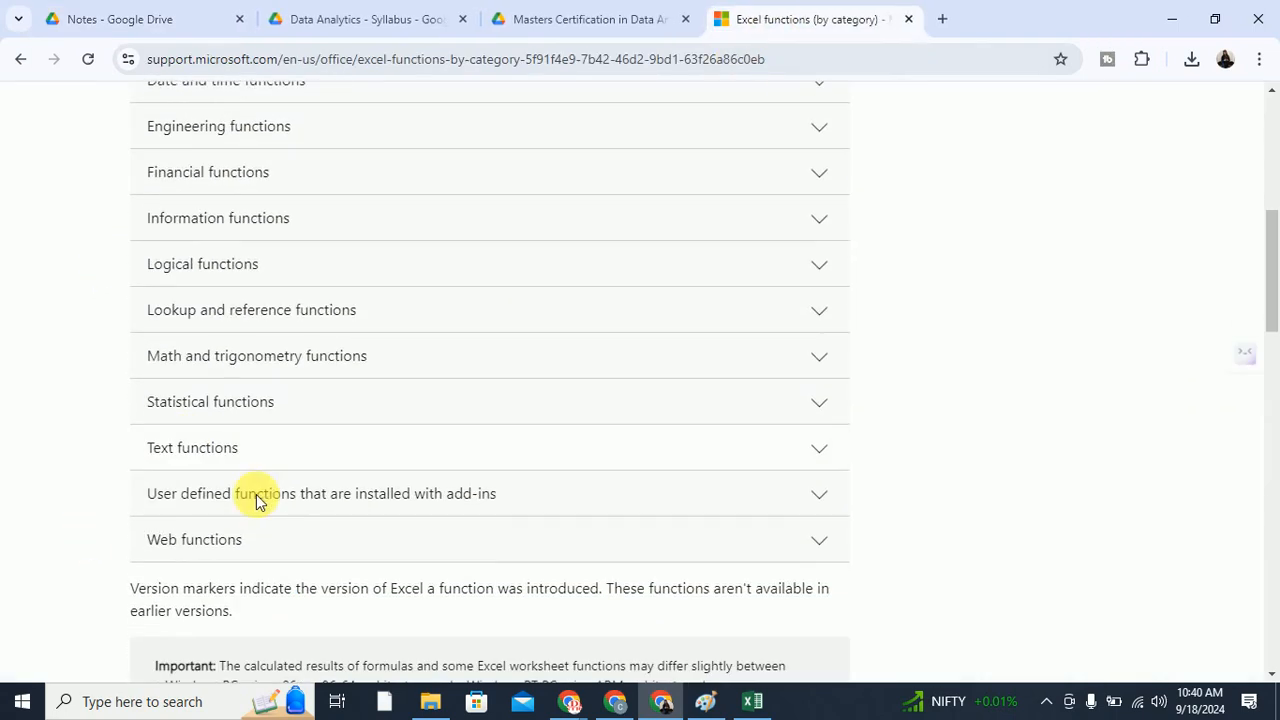
{"action": "left_click", "coordinate": [816, 449]}
{"action": "scroll", "coordinate": [993, 463], "scroll_direction": "down", "scroll_amount": 1}
{"action": "scroll", "coordinate": [993, 463], "scroll_direction": "down", "scroll_amount": 6}
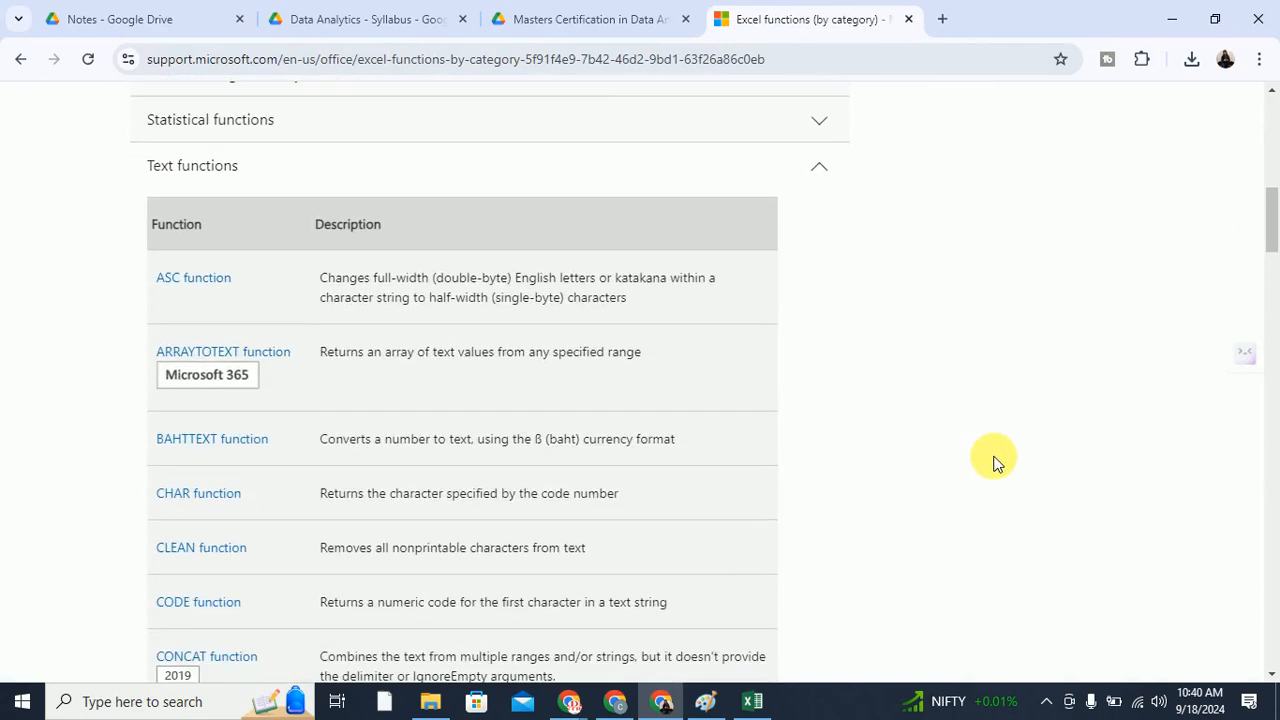
{"action": "scroll", "coordinate": [993, 463], "scroll_direction": "down", "scroll_amount": 3}
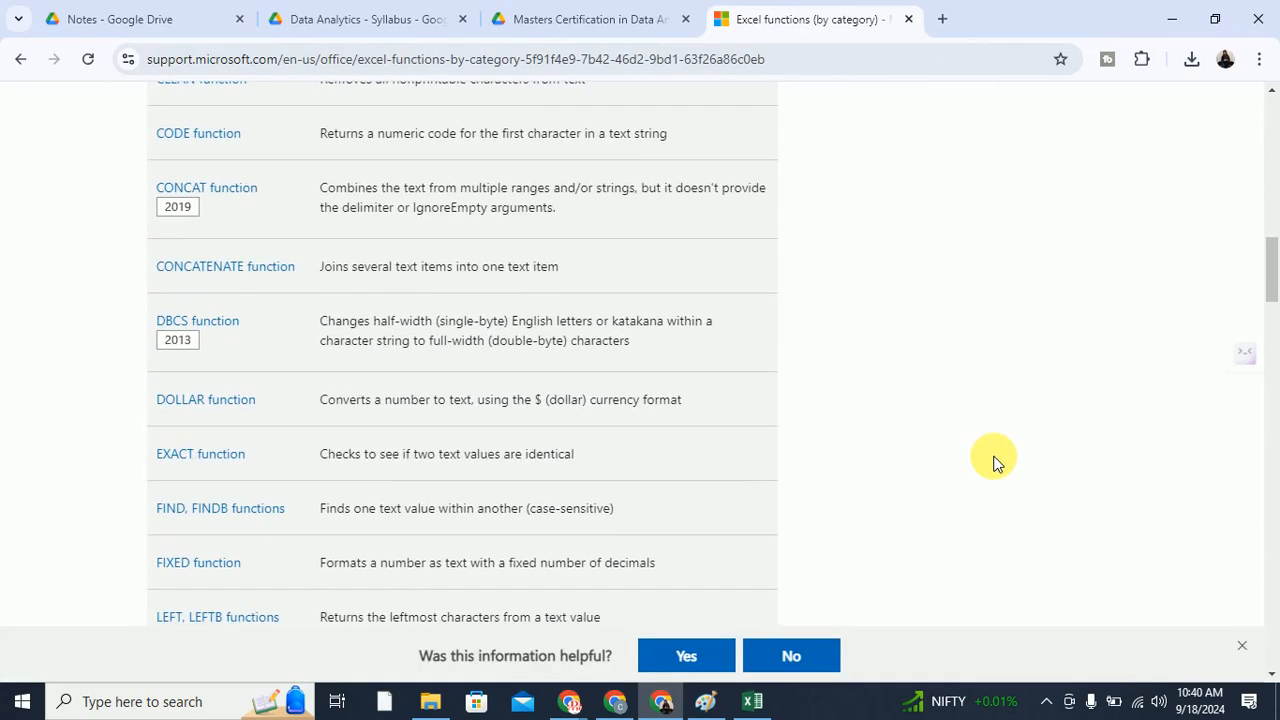
{"action": "scroll", "coordinate": [993, 463], "scroll_direction": "down", "scroll_amount": 3}
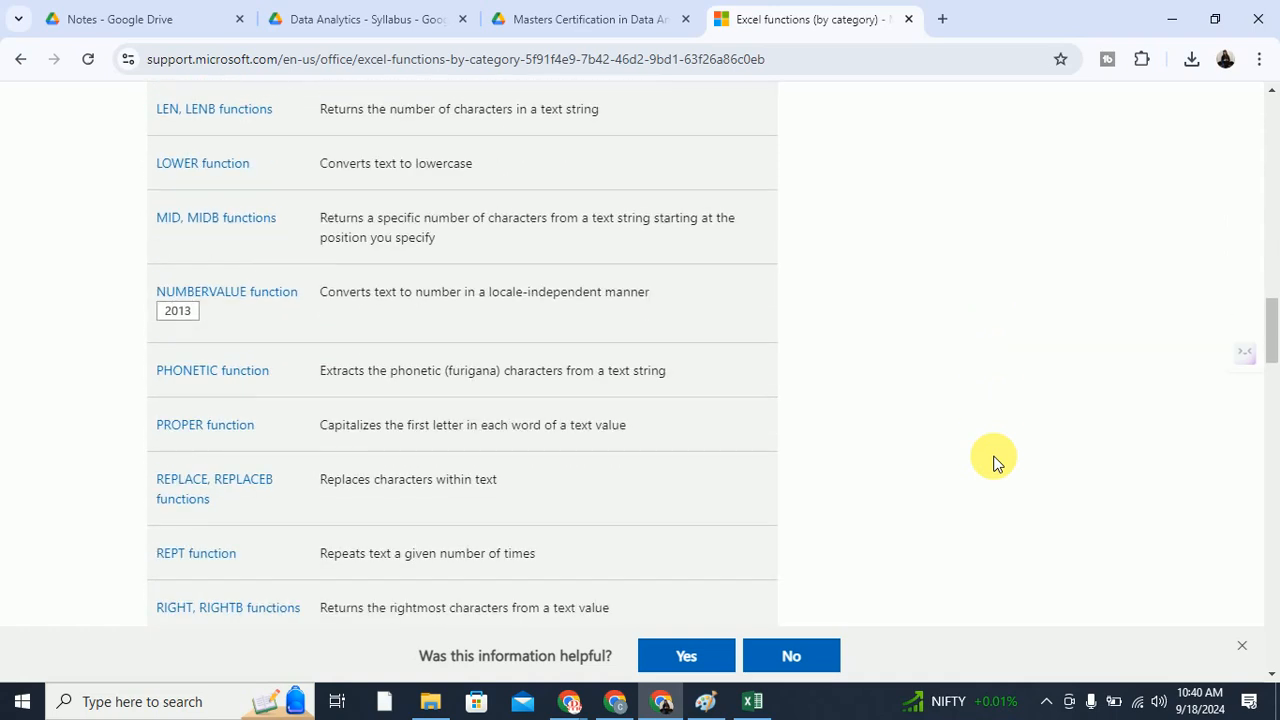
{"action": "scroll", "coordinate": [993, 460], "scroll_direction": "down", "scroll_amount": 2}
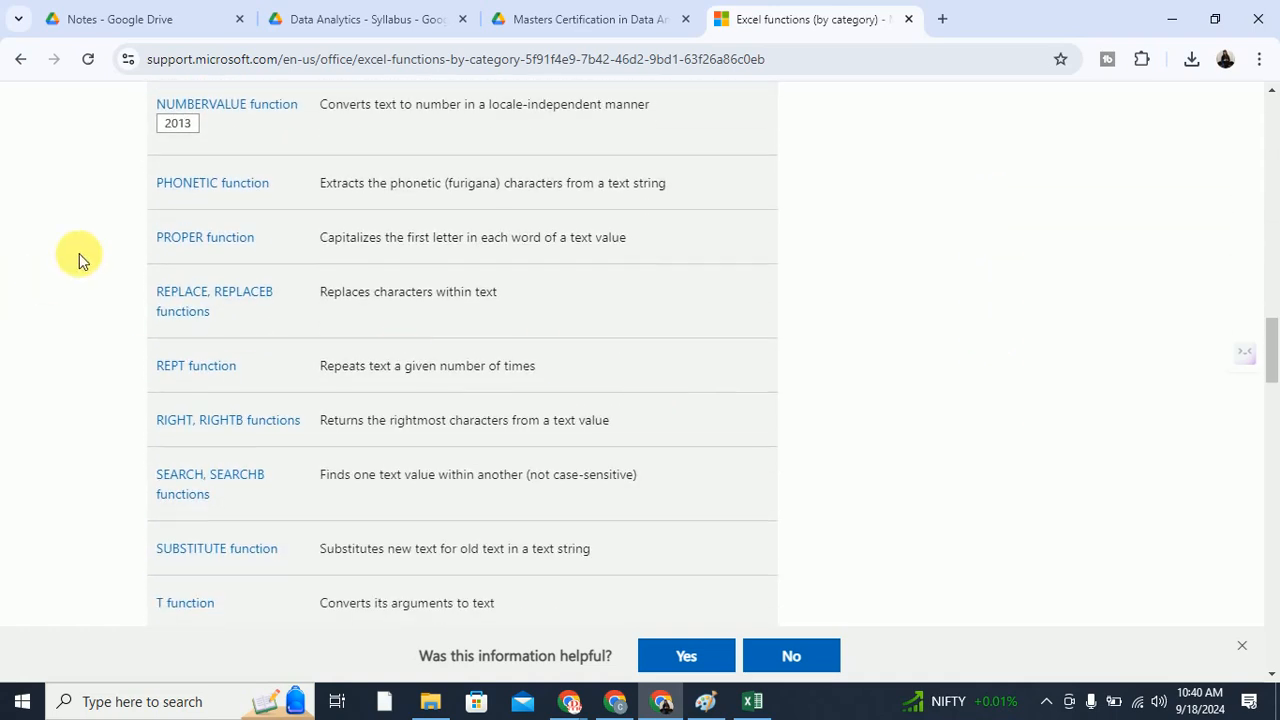
{"action": "scroll", "coordinate": [125, 380], "scroll_direction": "down", "scroll_amount": 2}
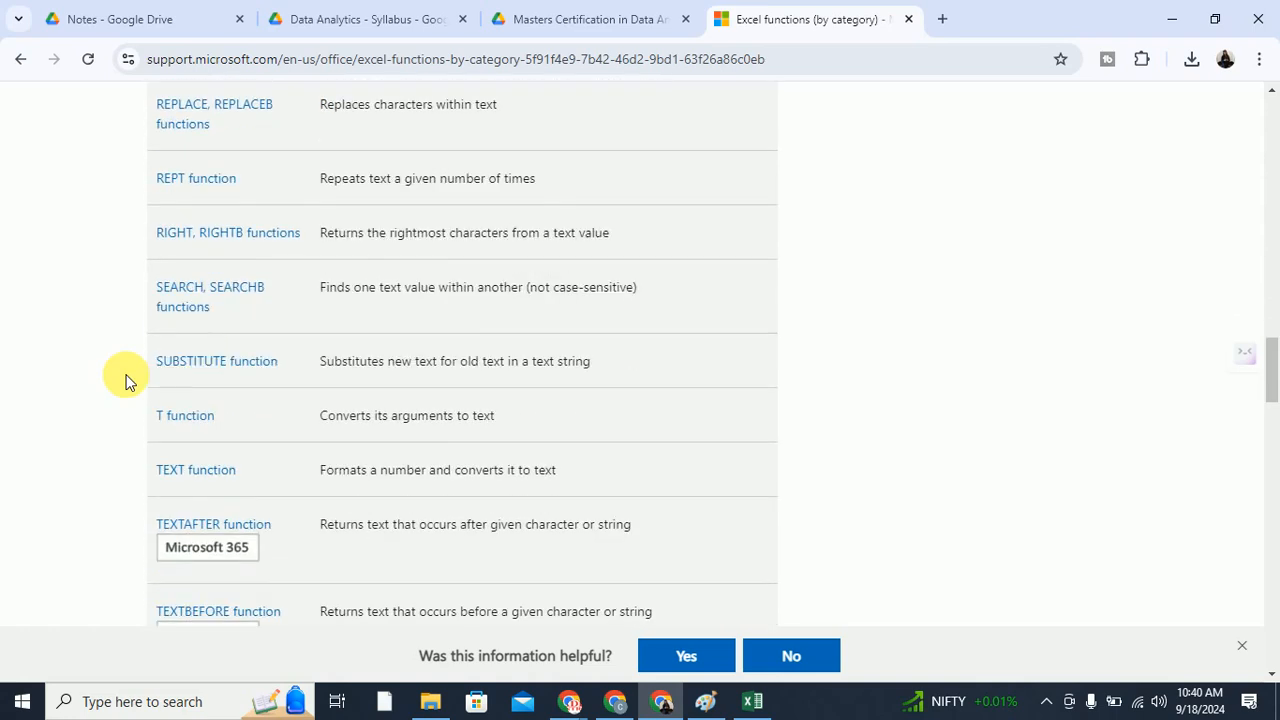
{"action": "scroll", "coordinate": [125, 380], "scroll_direction": "down", "scroll_amount": 3}
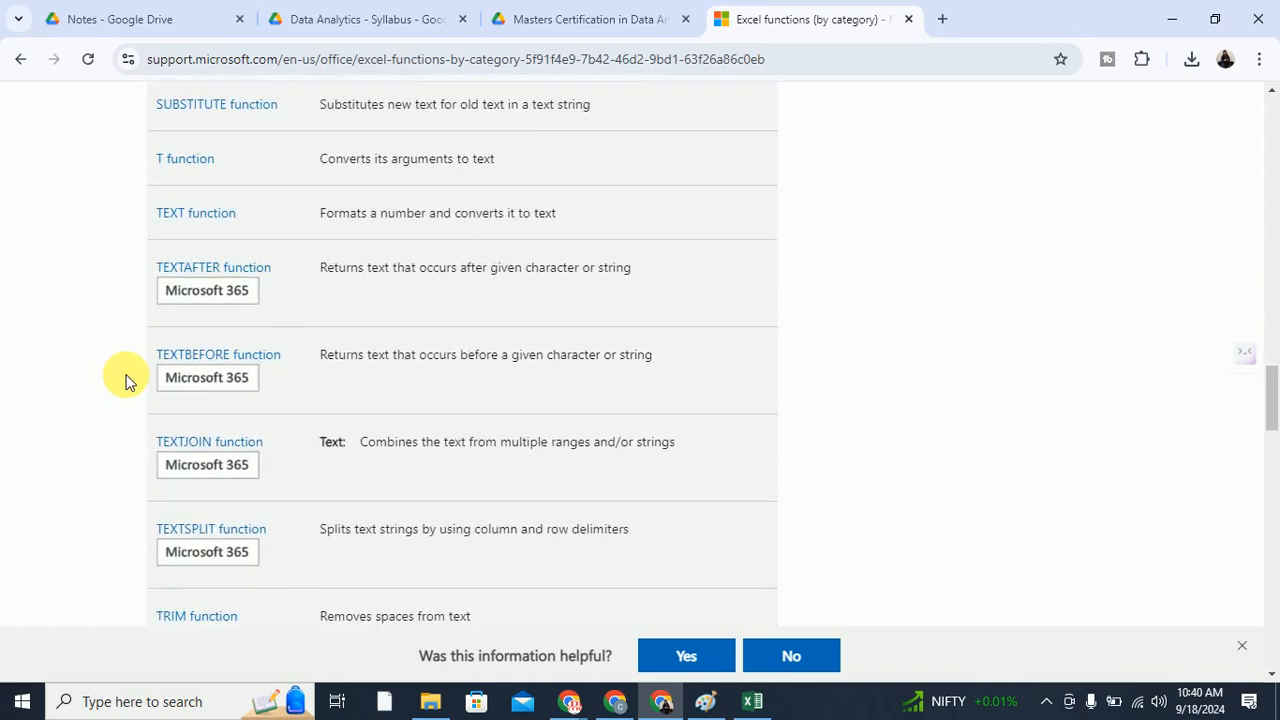
{"action": "scroll", "coordinate": [125, 380], "scroll_direction": "down", "scroll_amount": 3}
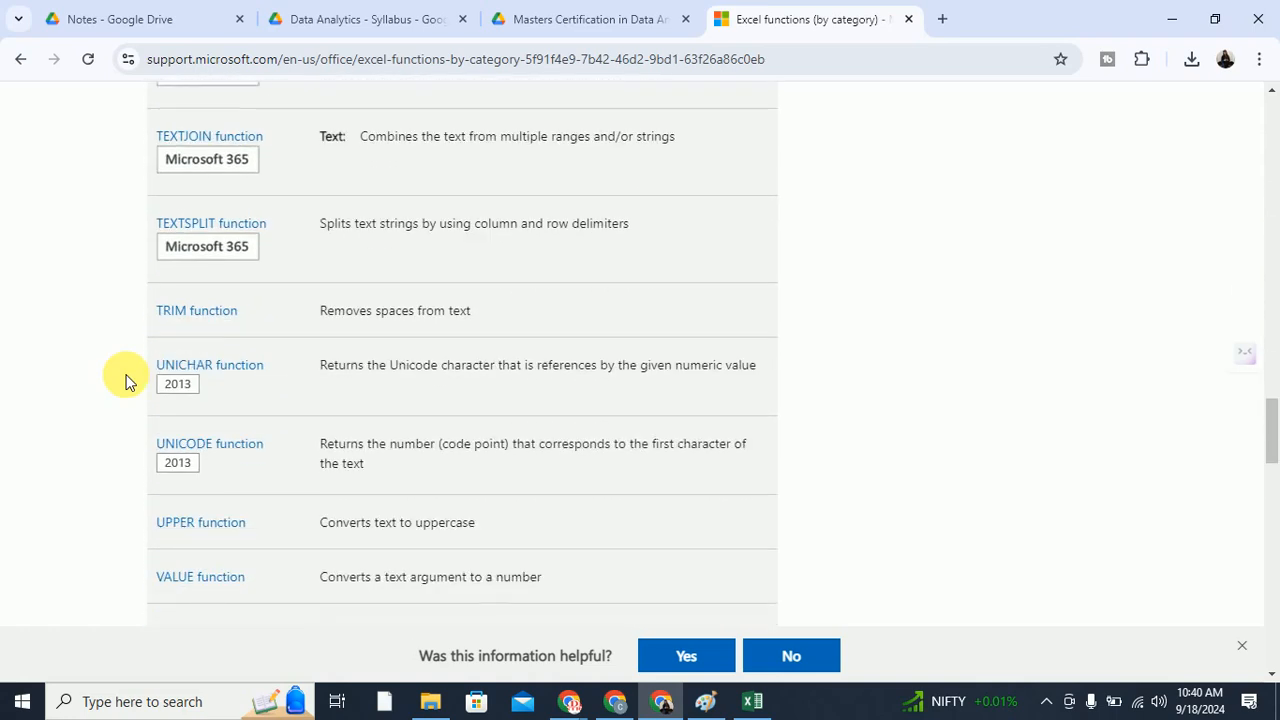
Switch to Excel and enter =CONCATENATE(E7,F7) in cell H5, using the formula in G22 as reference
{"action": "left_click", "coordinate": [752, 701]}
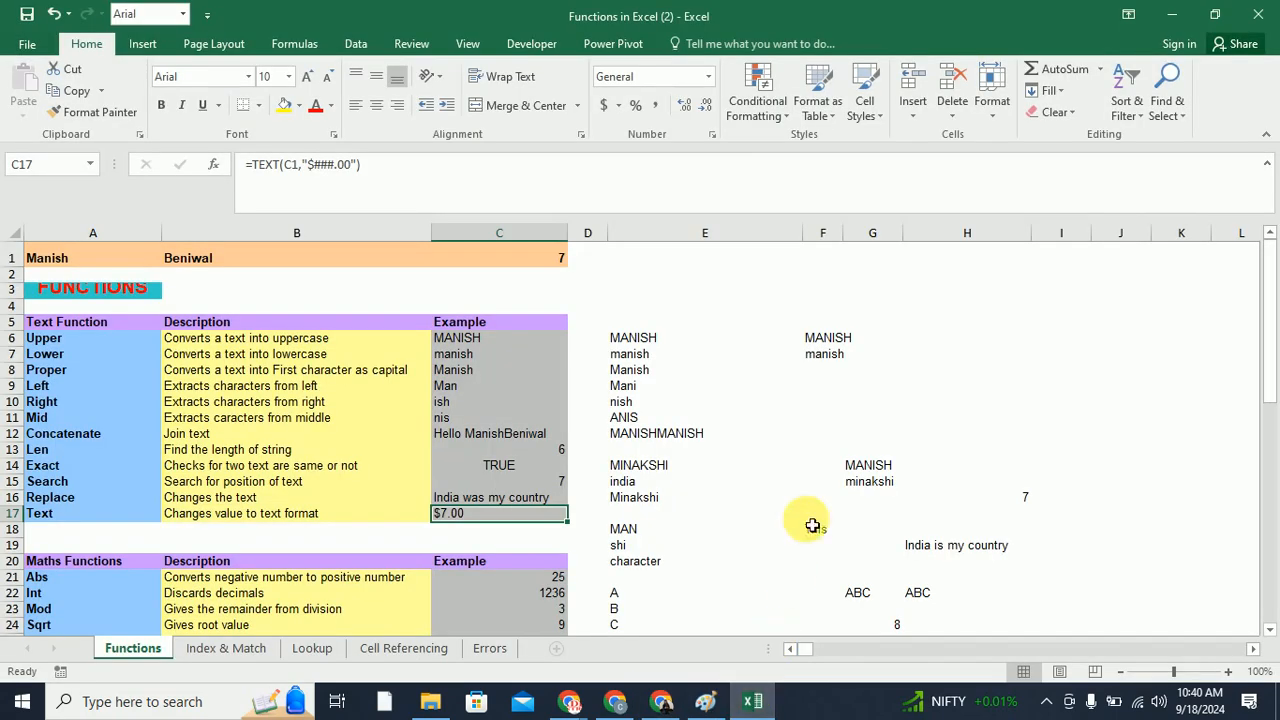
{"action": "left_click", "coordinate": [860, 597]}
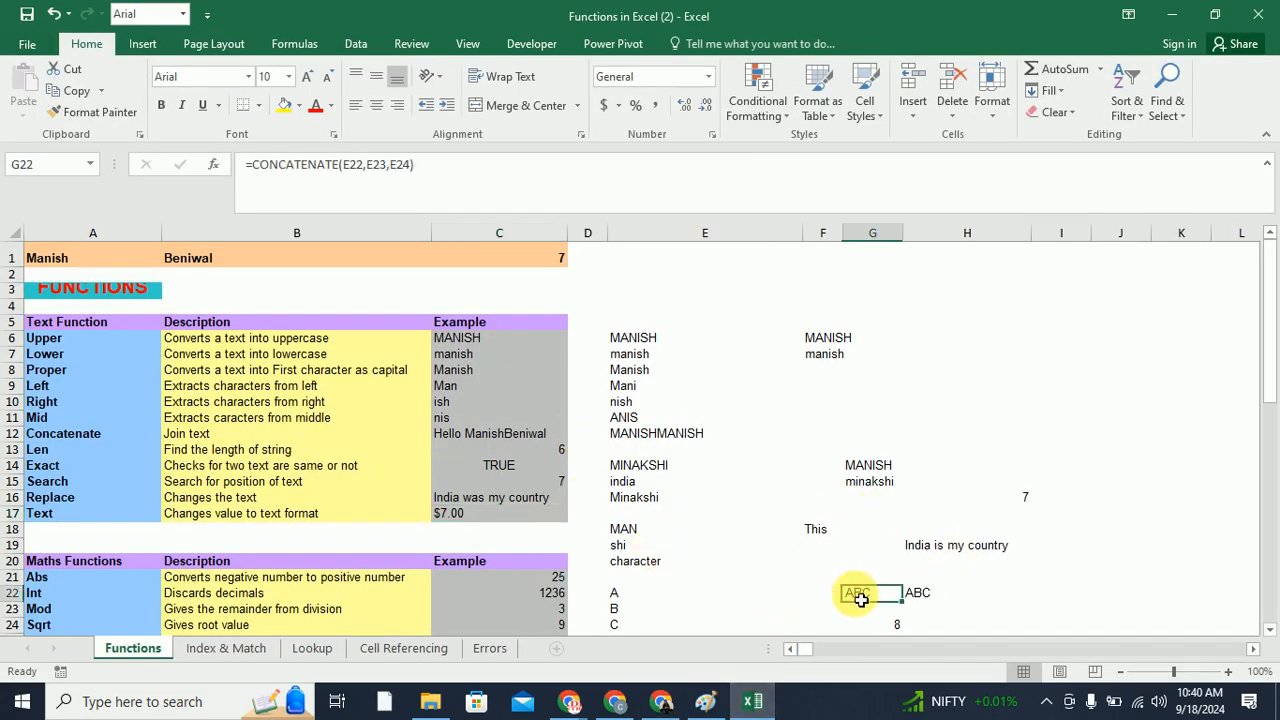
{"action": "left_click", "coordinate": [952, 324]}
{"action": "type", "text": "=conc"}
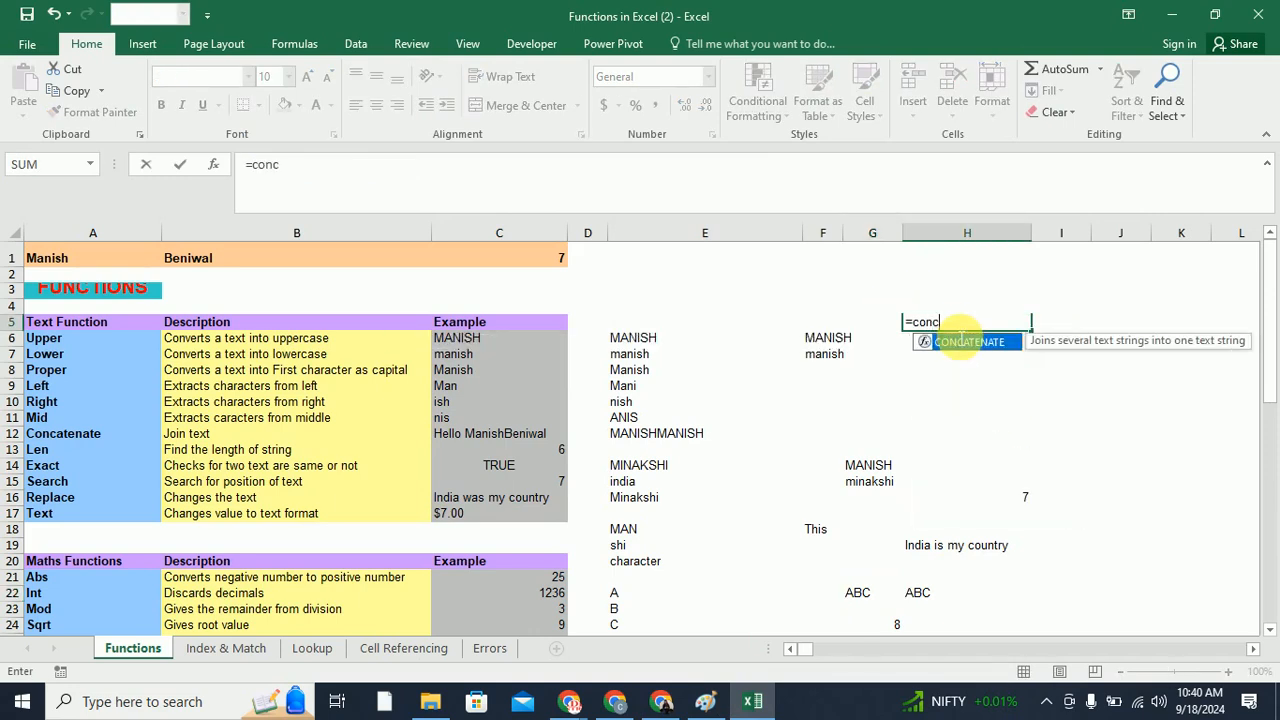
{"action": "type", "text": "atenate("}
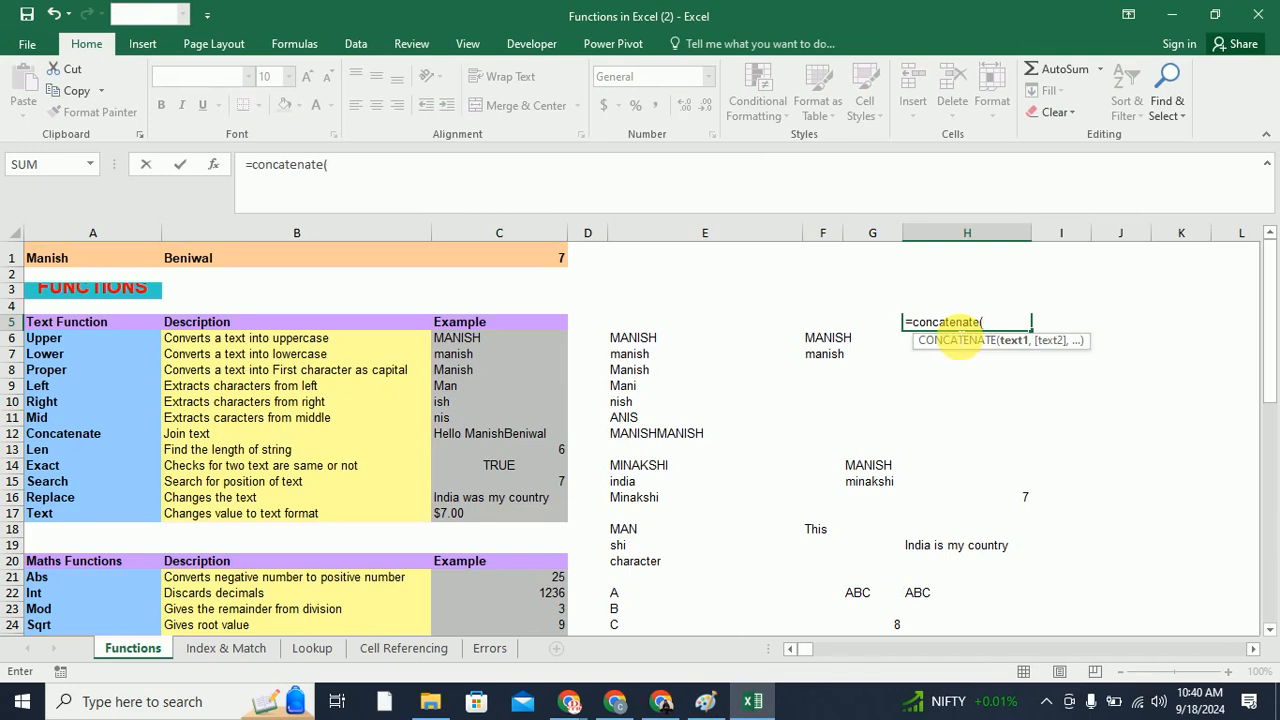
{"action": "left_click", "coordinate": [640, 356]}
{"action": "type", "text": ","}
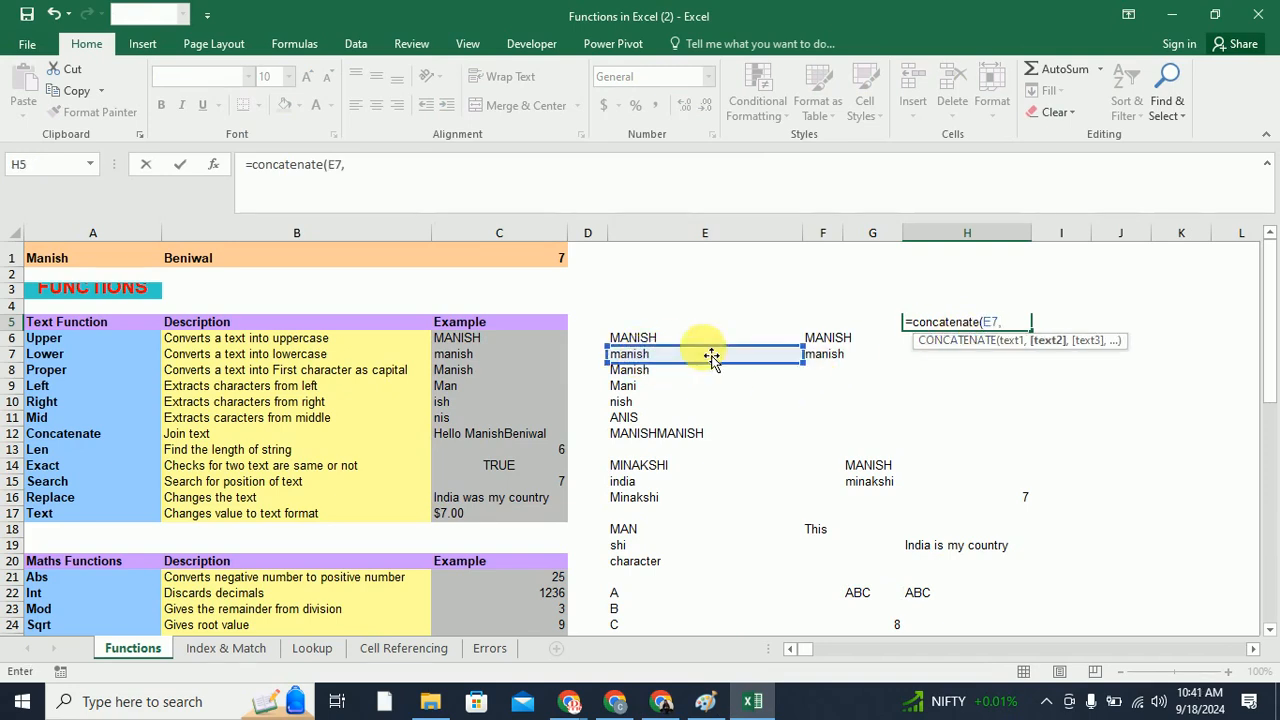
{"action": "left_click", "coordinate": [836, 360]}
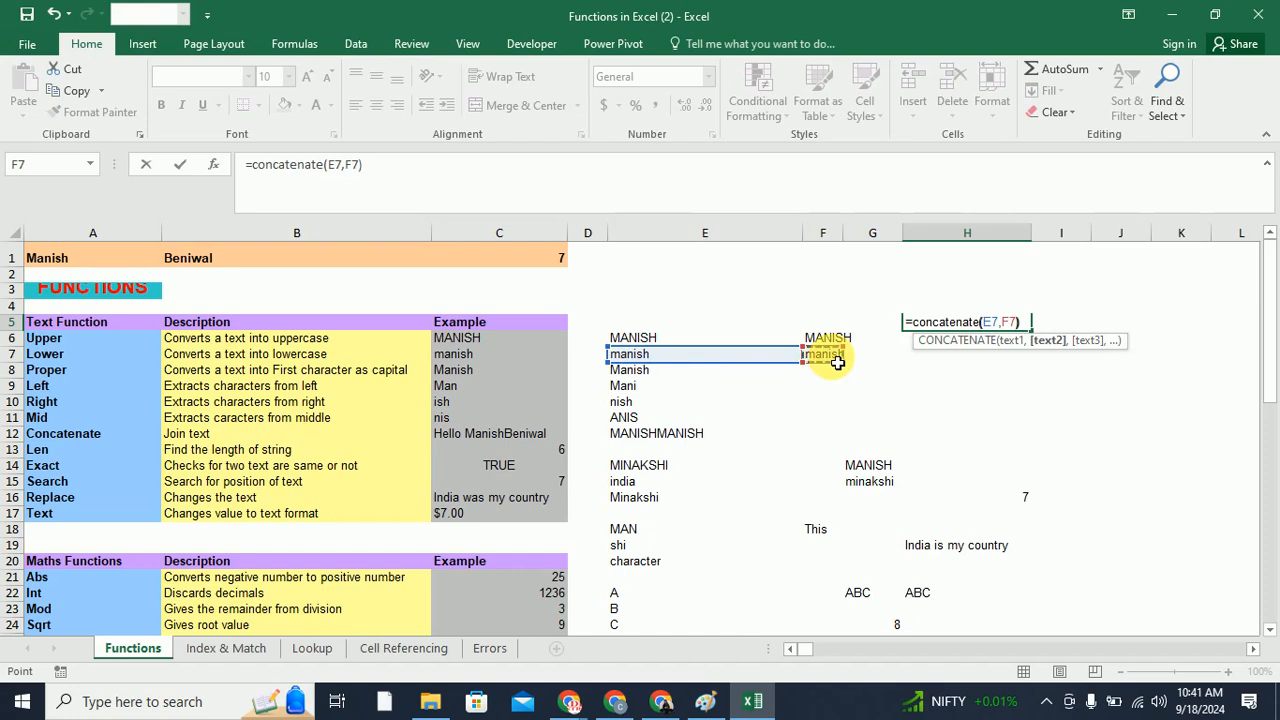
{"action": "key", "text": "Return"}
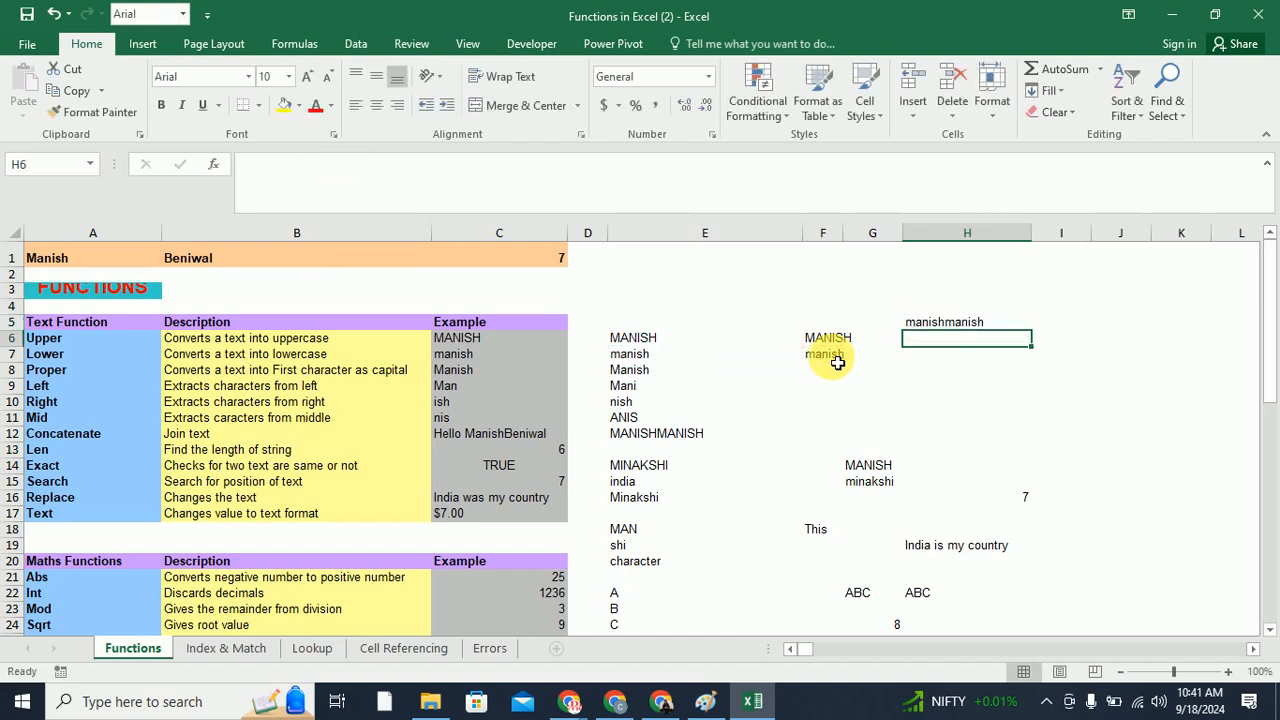
Start a TEXTJOIN formula in cell H6 with =textjoin(
{"action": "left_click", "coordinate": [944, 323]}
{"action": "left_click", "coordinate": [942, 340]}
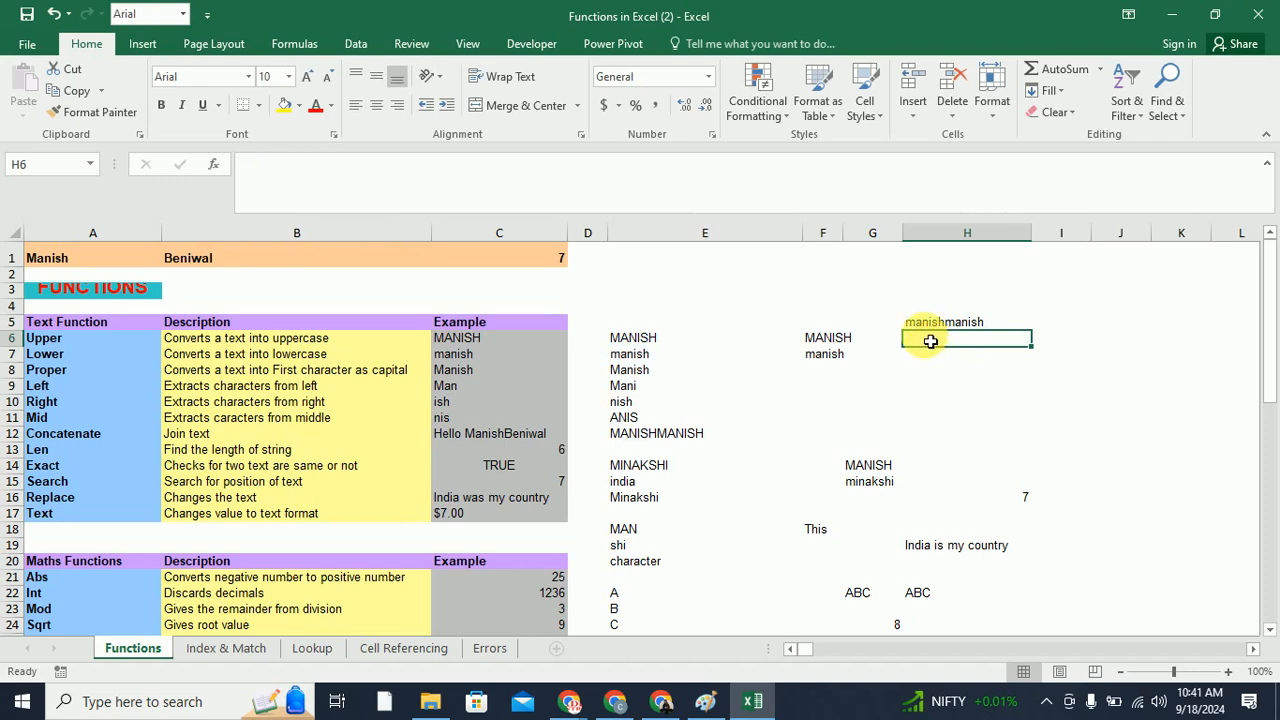
{"action": "type", "text": "="}
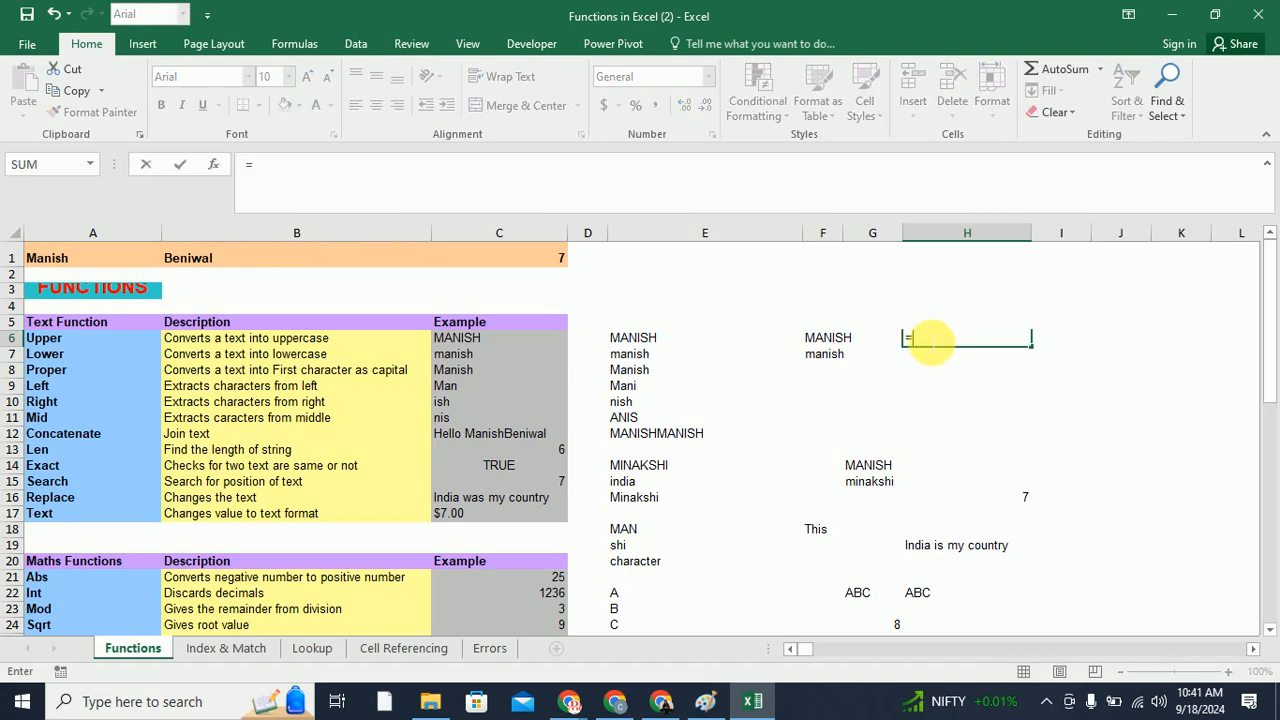
{"action": "type", "text": "te"}
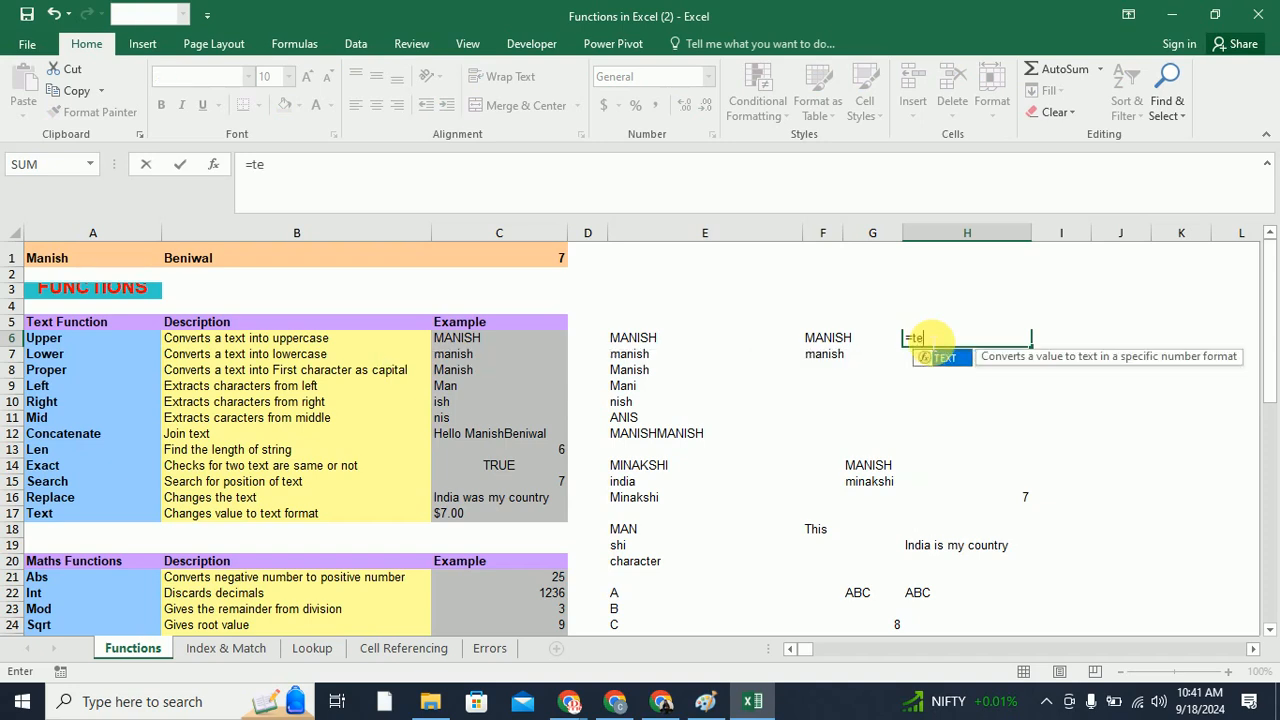
{"action": "type", "text": "xtjoin("}
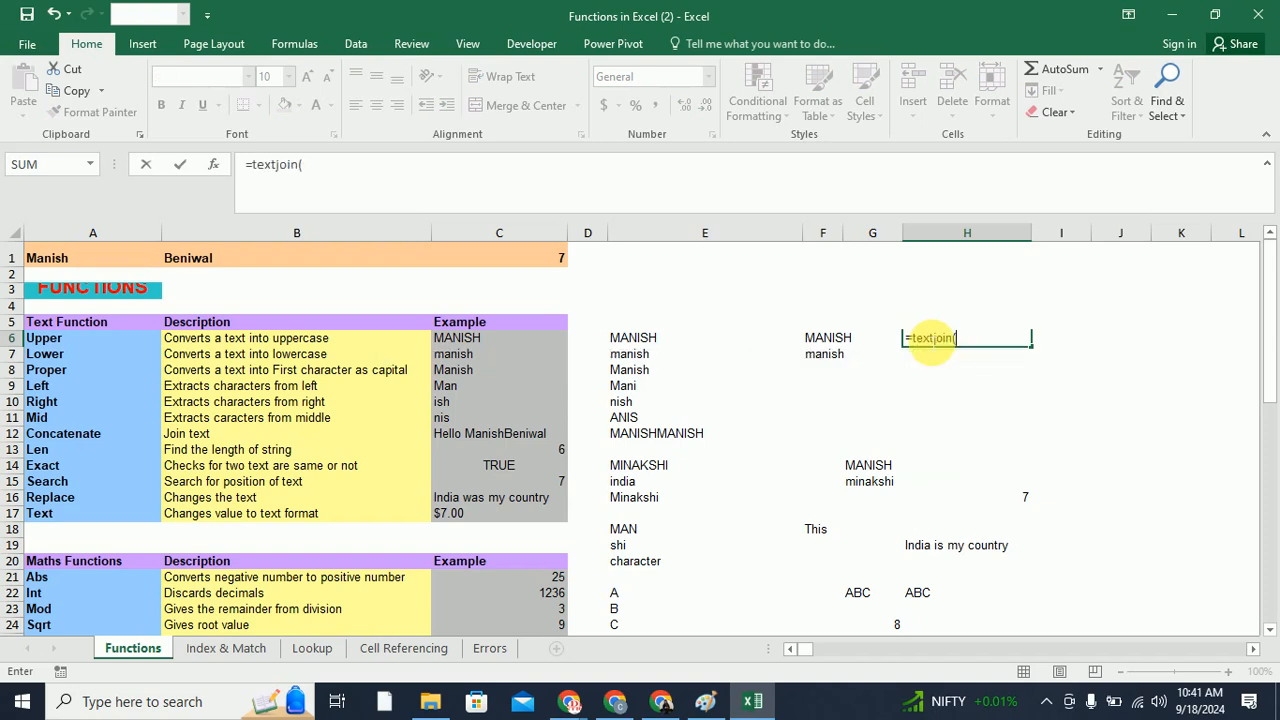
Switch to Chrome, open the TEXTJOIN function's help page and review its syntax, arguments and remarks
{"action": "key", "text": "alt+Tab"}
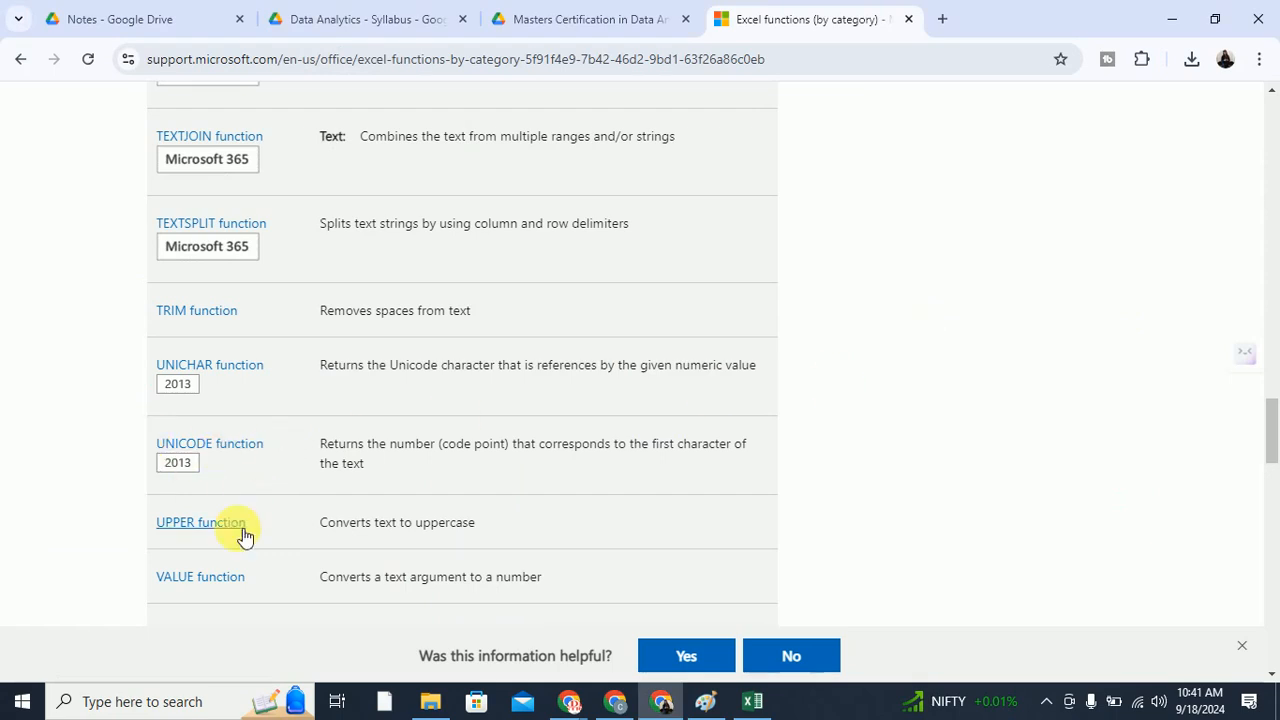
{"action": "left_click", "coordinate": [221, 138]}
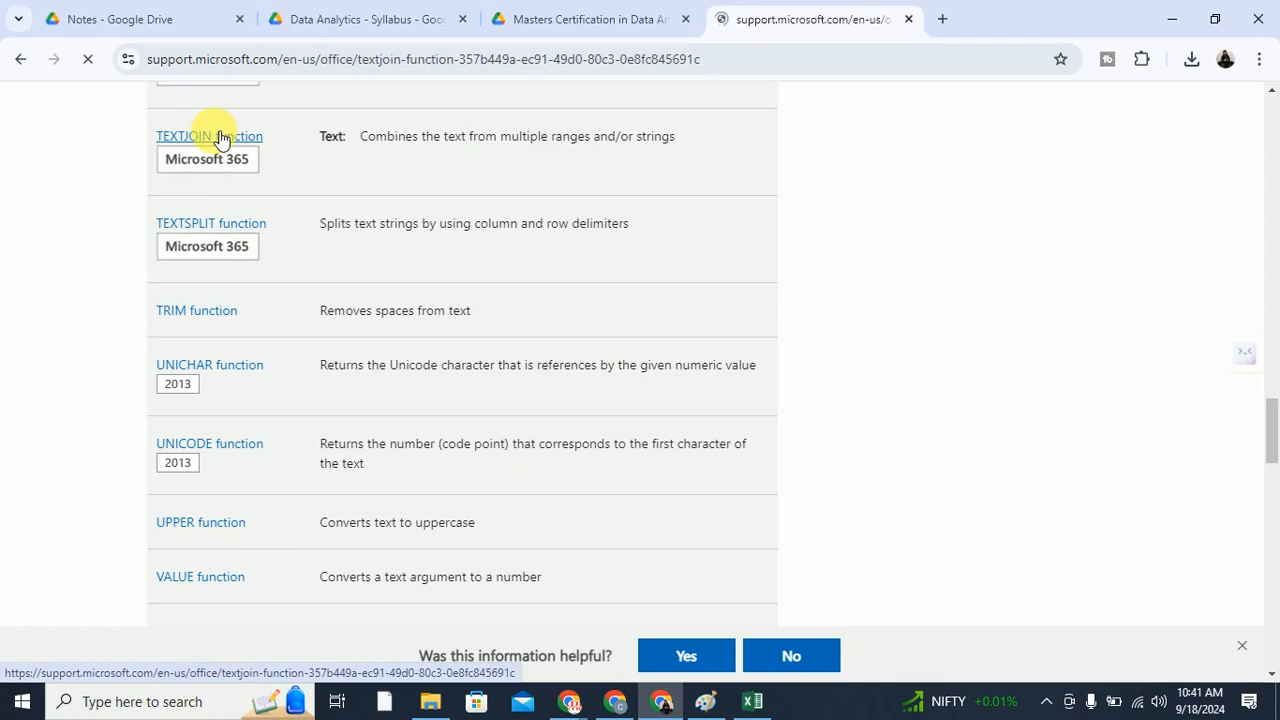
{"action": "scroll", "coordinate": [680, 380], "scroll_direction": "down", "scroll_amount": 5}
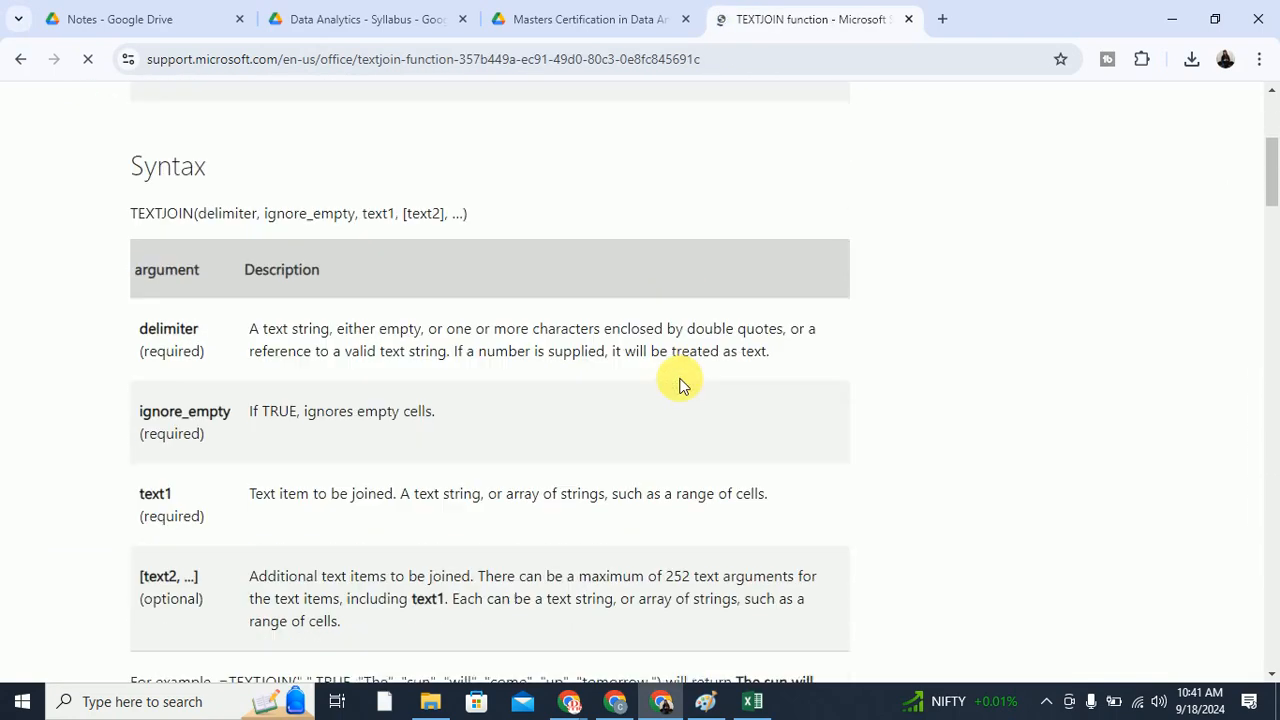
{"action": "scroll", "coordinate": [400, 360], "scroll_direction": "down", "scroll_amount": 3}
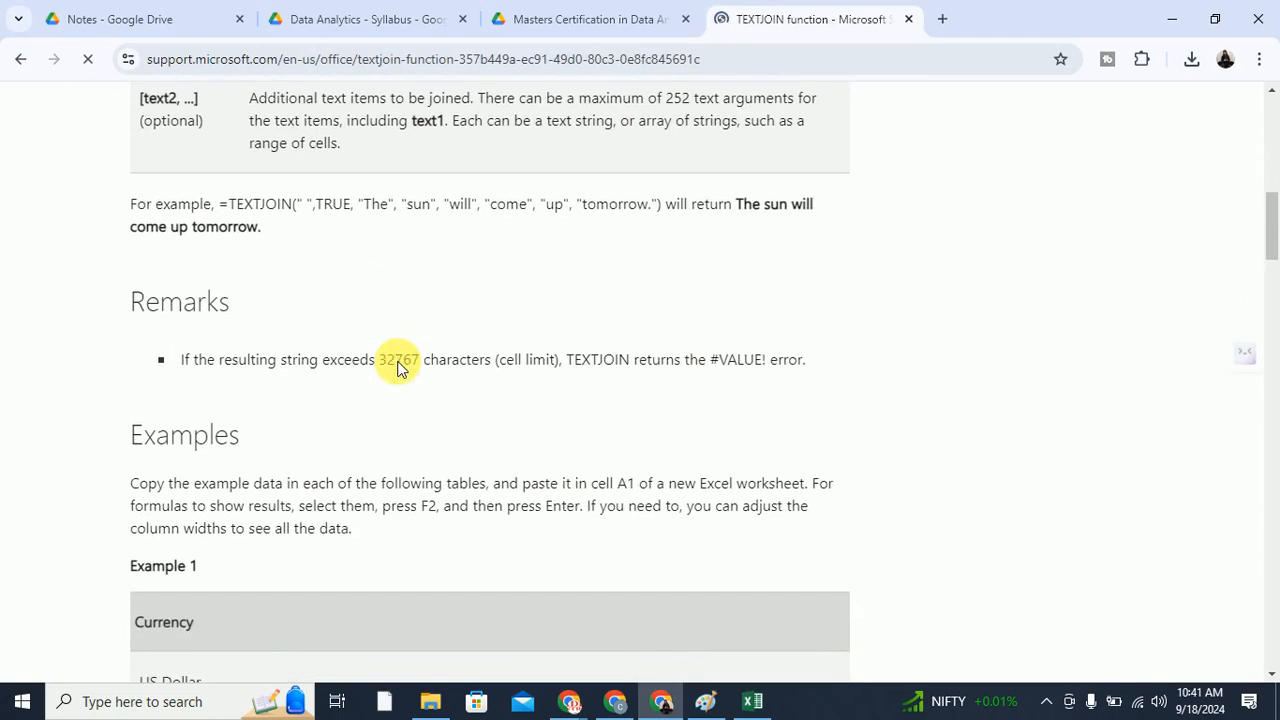
Switch to Excel and complete the formula in cell H6 as =textjoin(E7,F7,"-")
{"action": "scroll", "coordinate": [400, 366], "scroll_direction": "down", "scroll_amount": 4}
{"action": "scroll", "coordinate": [400, 366], "scroll_direction": "up", "scroll_amount": 6}
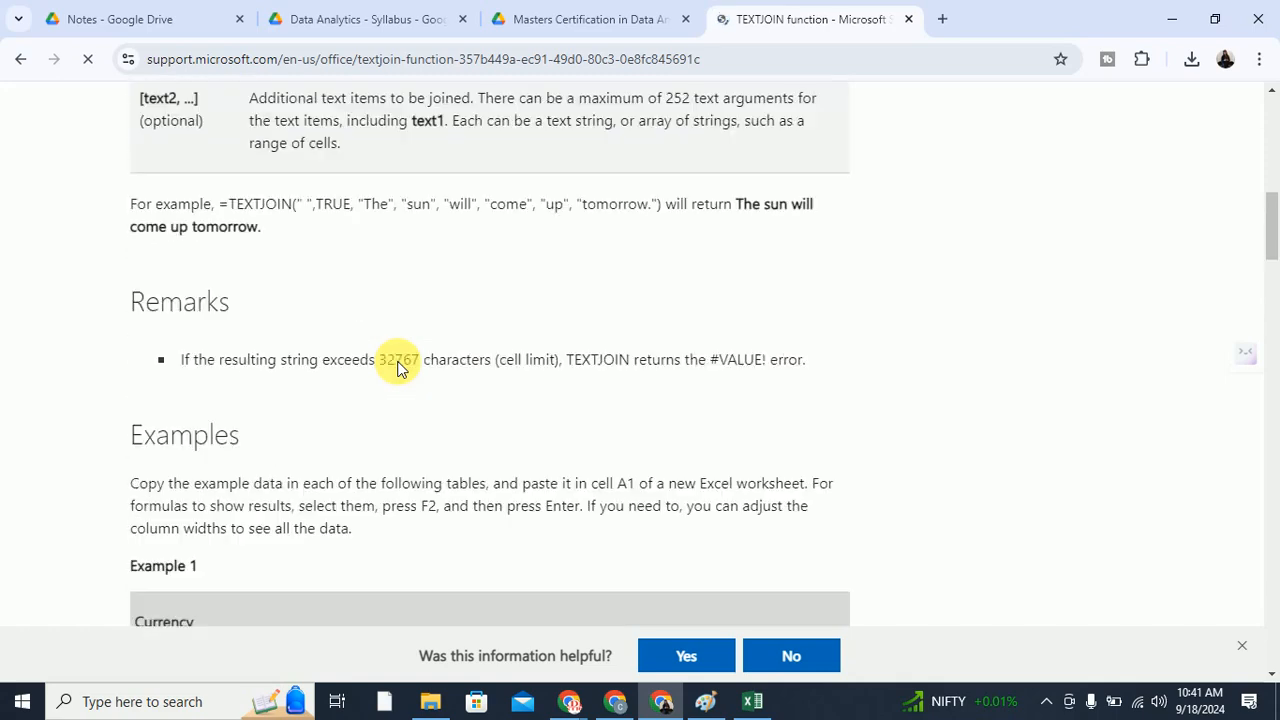
{"action": "key", "text": "alt+Tab"}
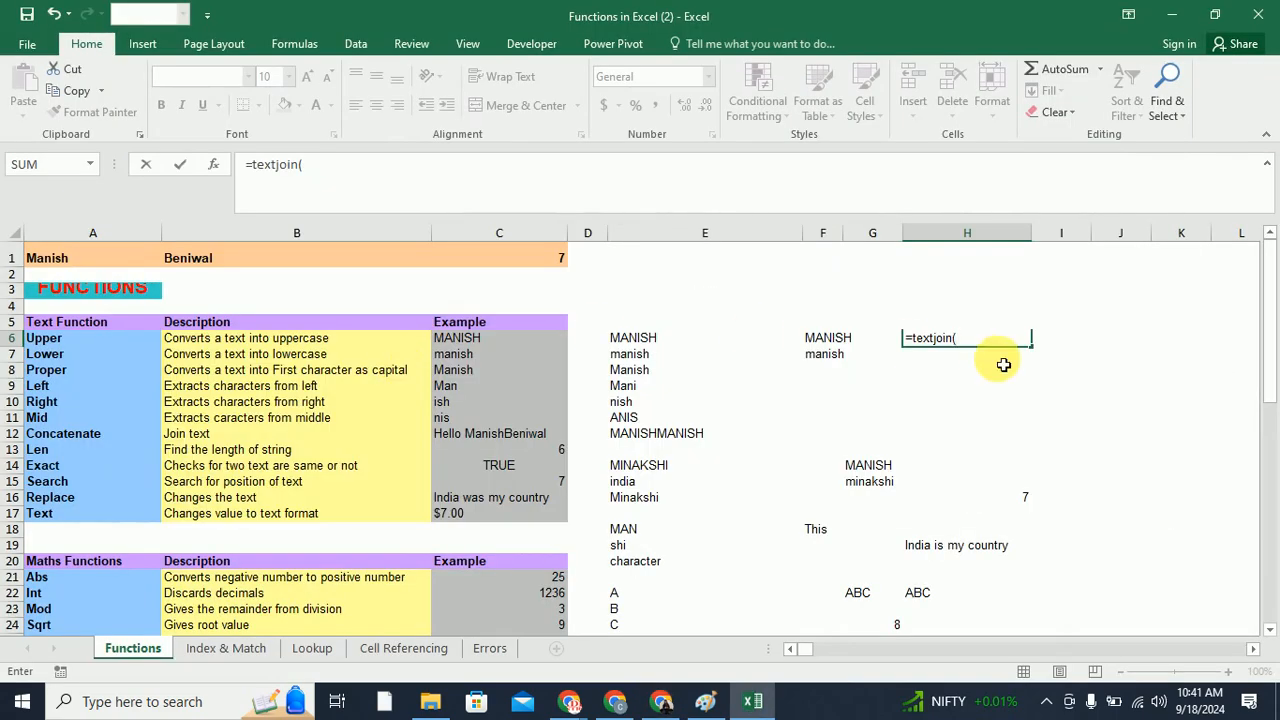
{"action": "left_click", "coordinate": [658, 360]}
{"action": "type", "text": ","}
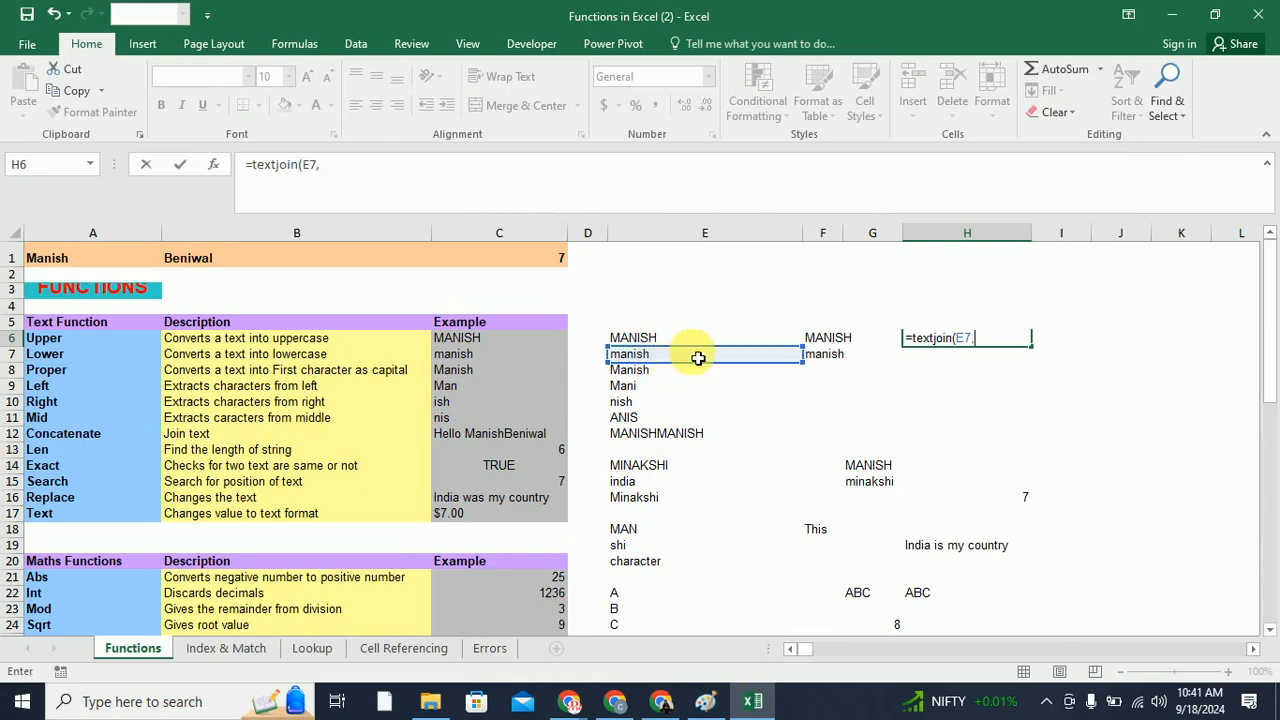
{"action": "left_click", "coordinate": [833, 356]}
{"action": "type", "text": ",\"-"}
{"action": "key", "text": "Return"}
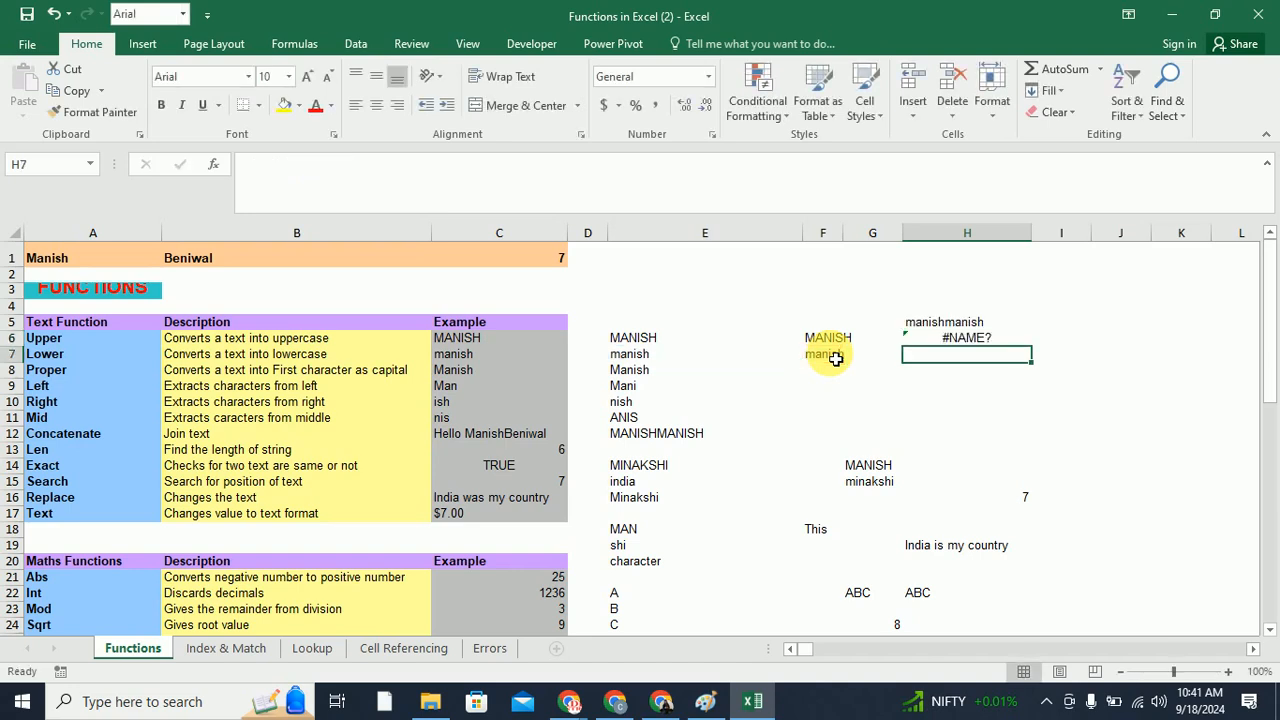
Rearrange the formula in cell H6 to =textjoin("-",E7,F7), using the TEXTJOIN help page in Chrome as reference
{"action": "left_click", "coordinate": [977, 338]}
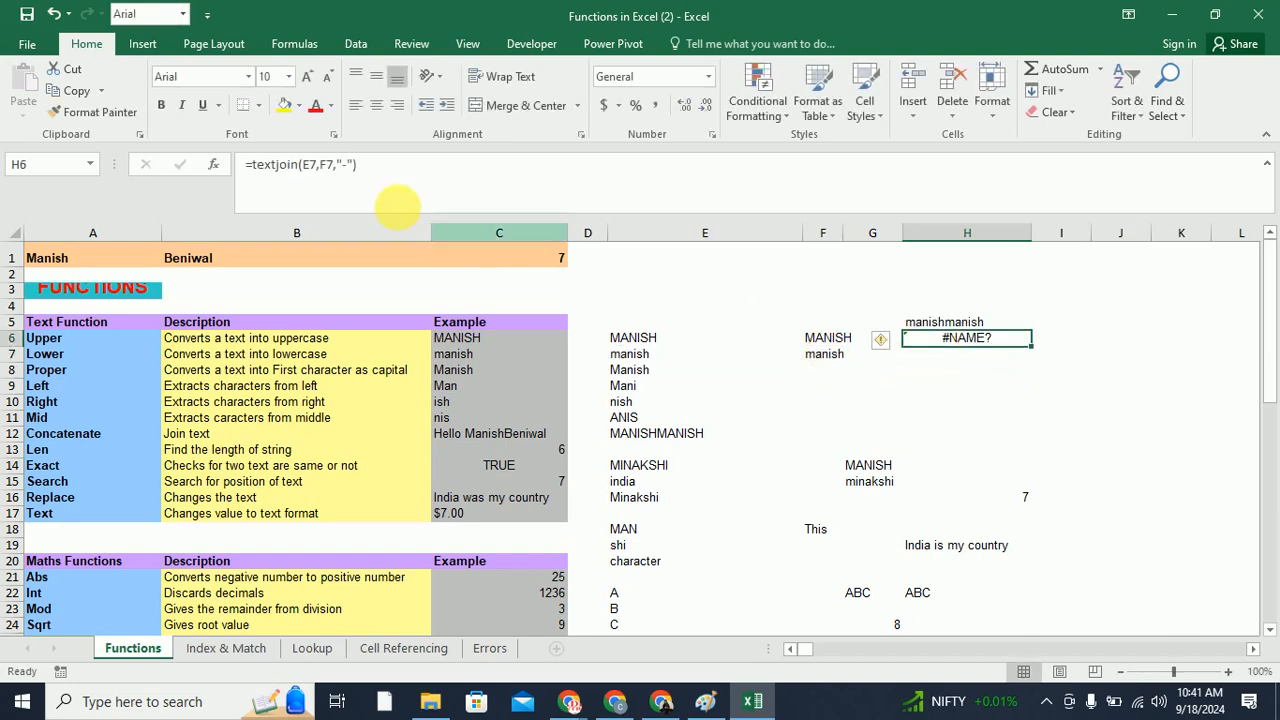
{"action": "key", "text": "alt+Tab"}
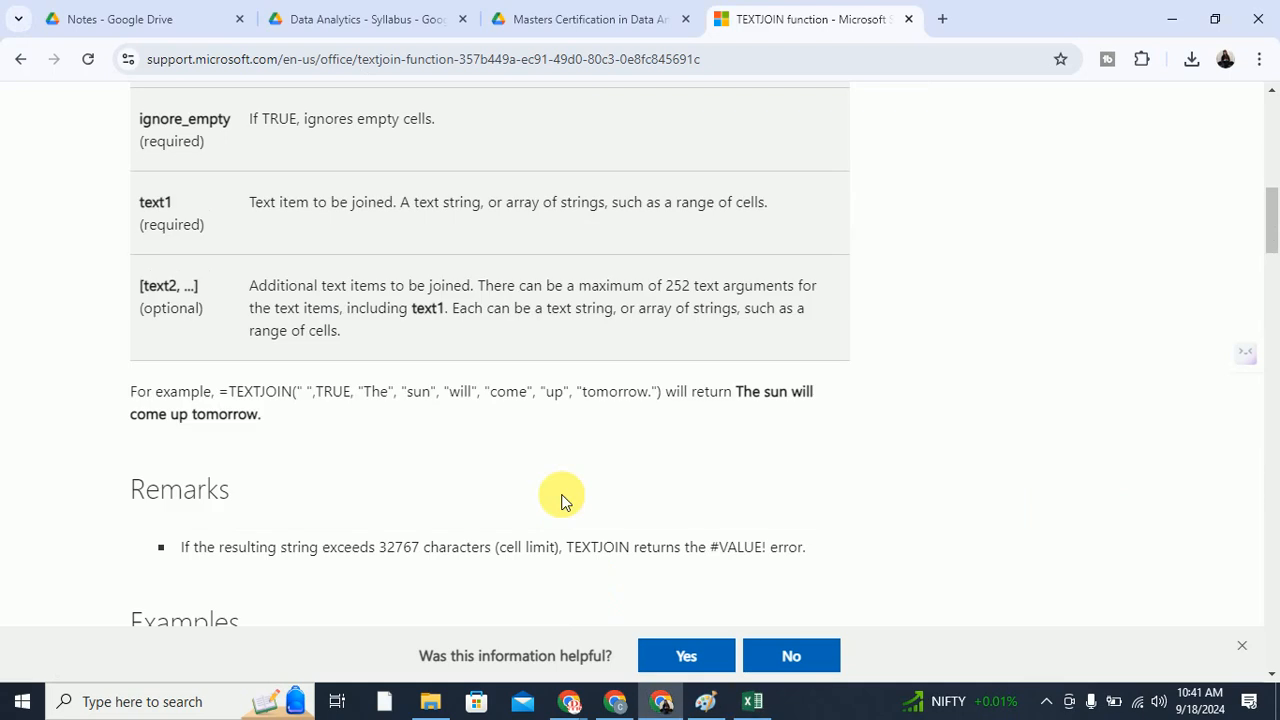
{"action": "key", "text": "alt+Tab"}
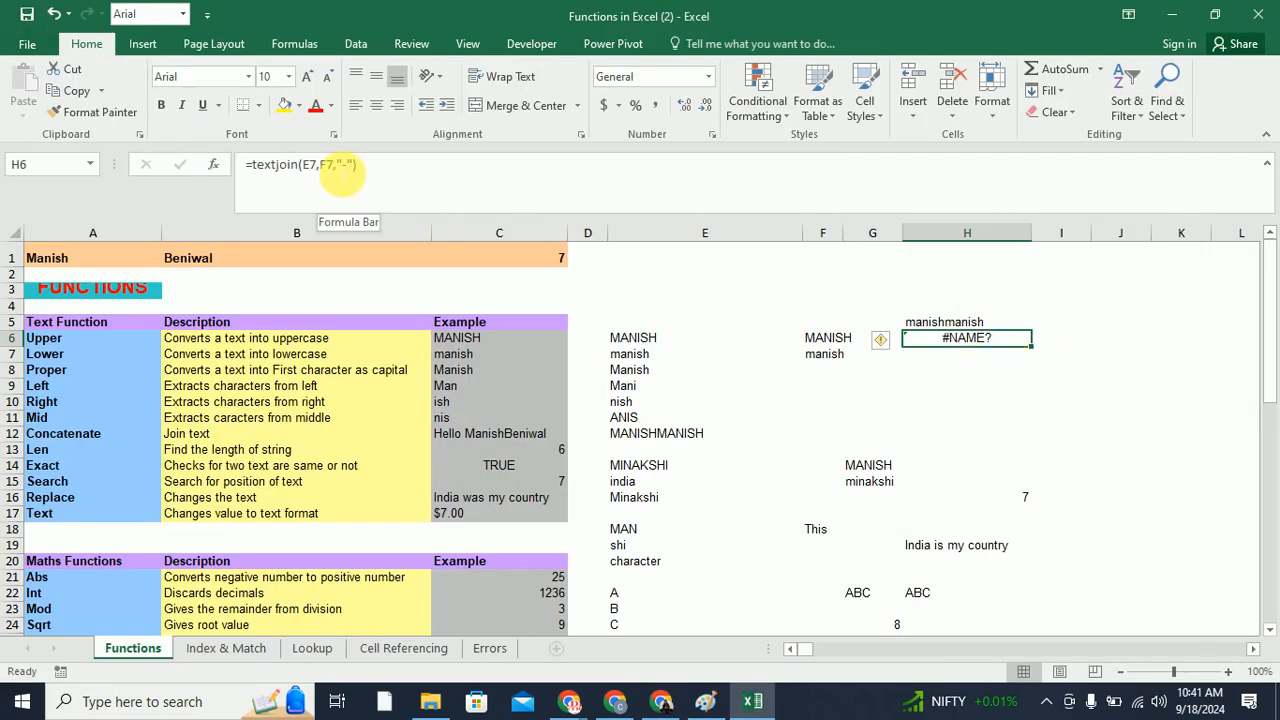
{"action": "double_click", "coordinate": [345, 173]}
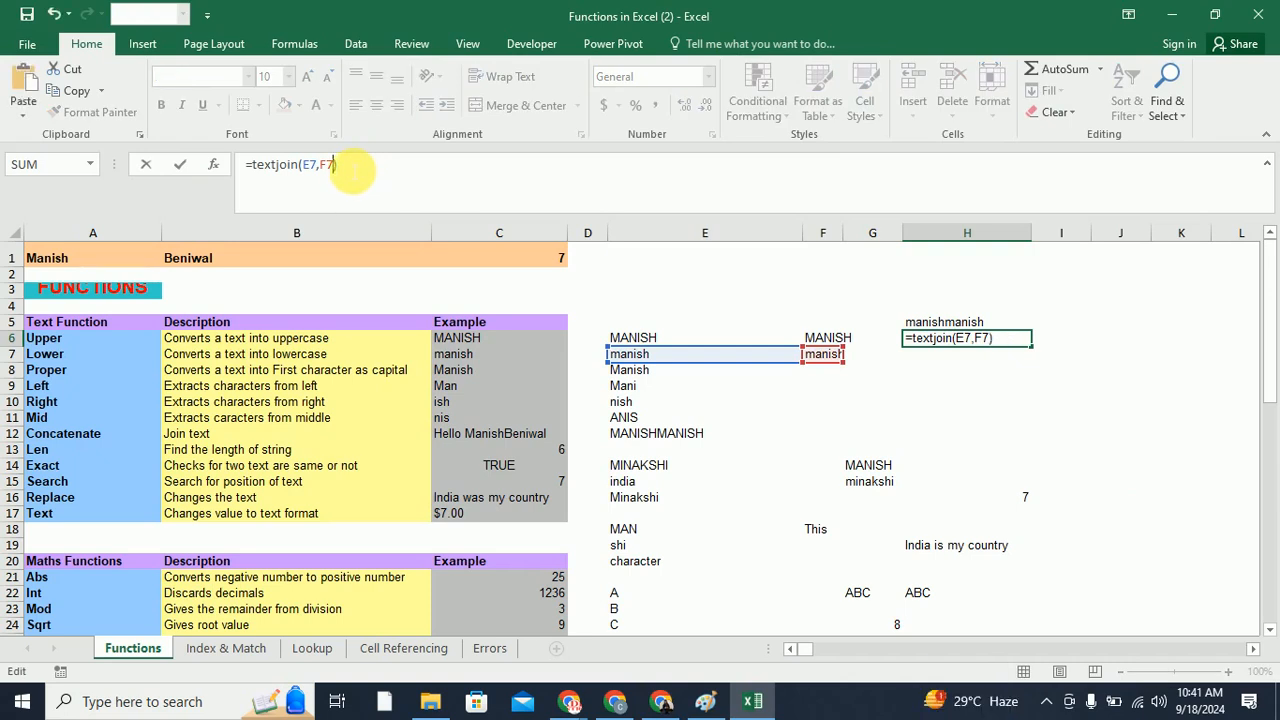
{"action": "key", "text": "Delete"}
{"action": "key", "text": "ctrl+v"}
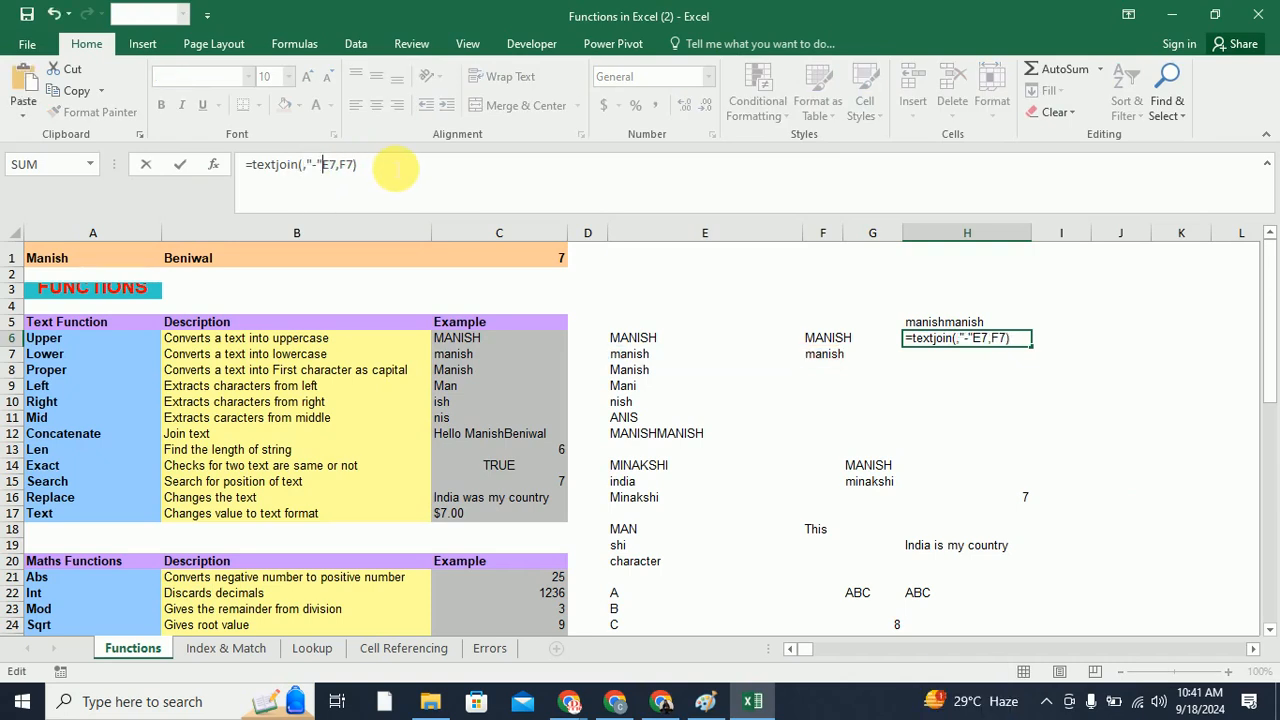
{"action": "key", "text": "BackSpace"}
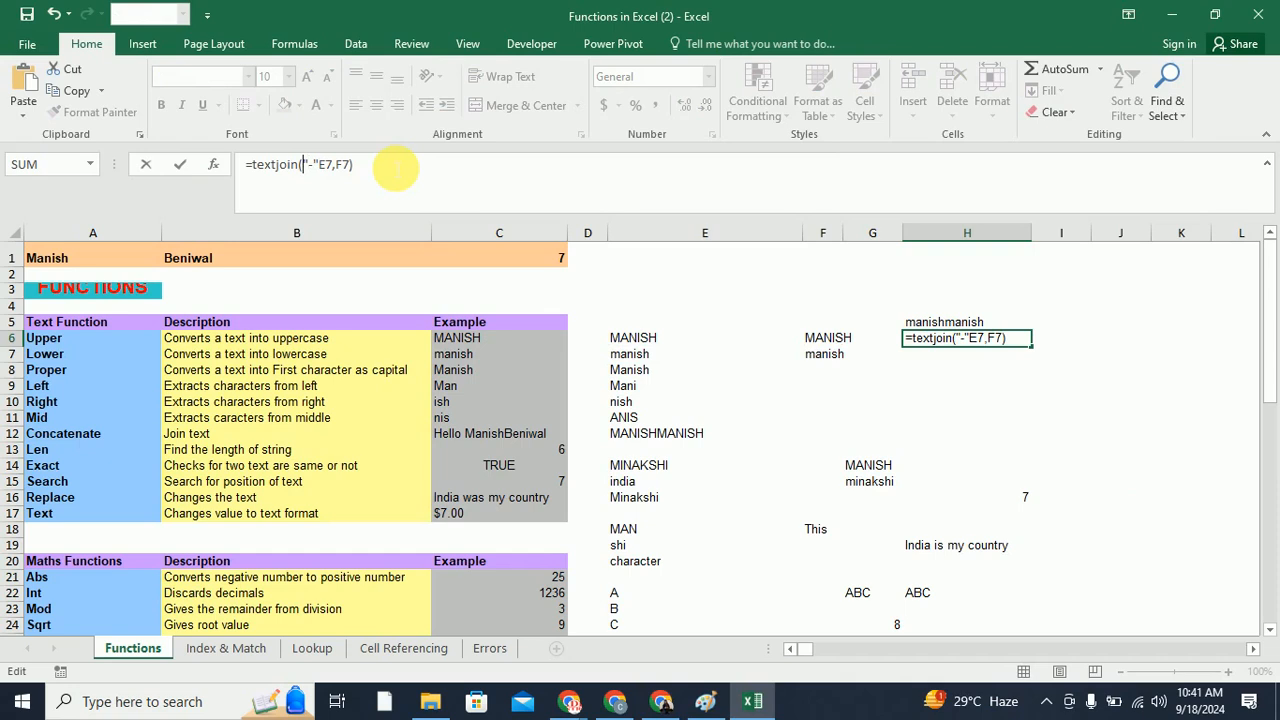
{"action": "type", "text": ","}
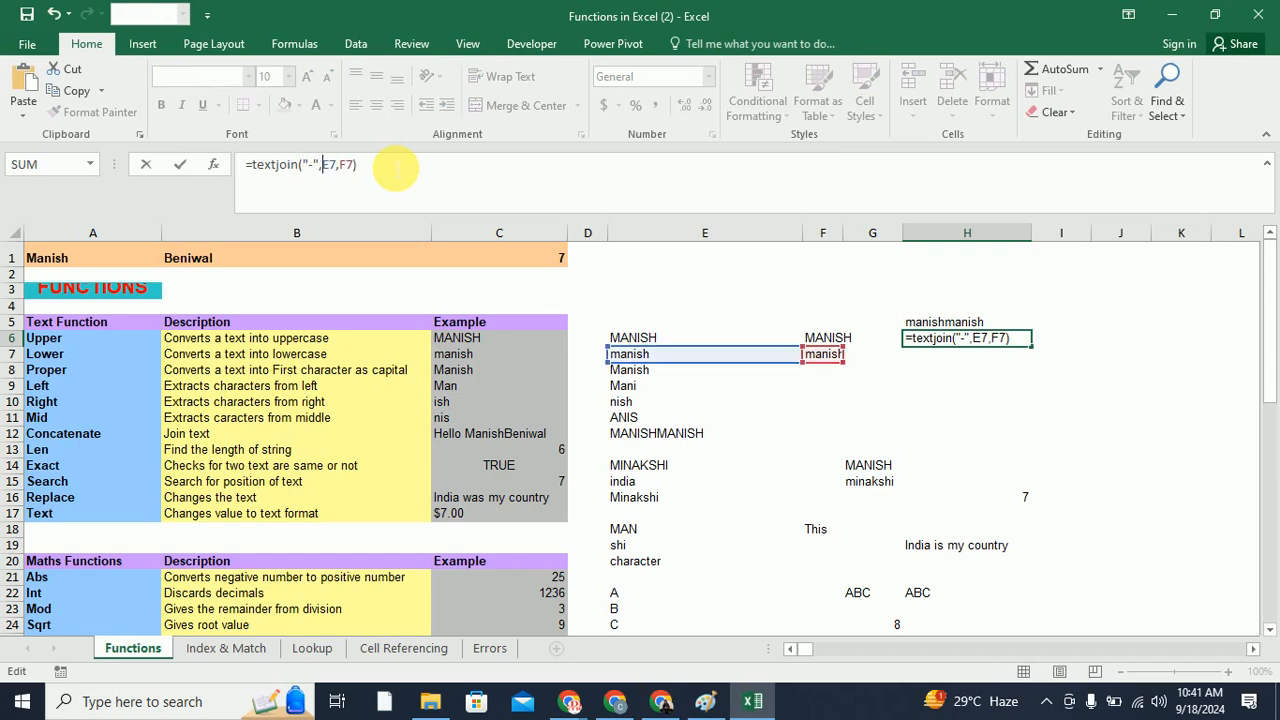
{"action": "key", "text": "Return"}
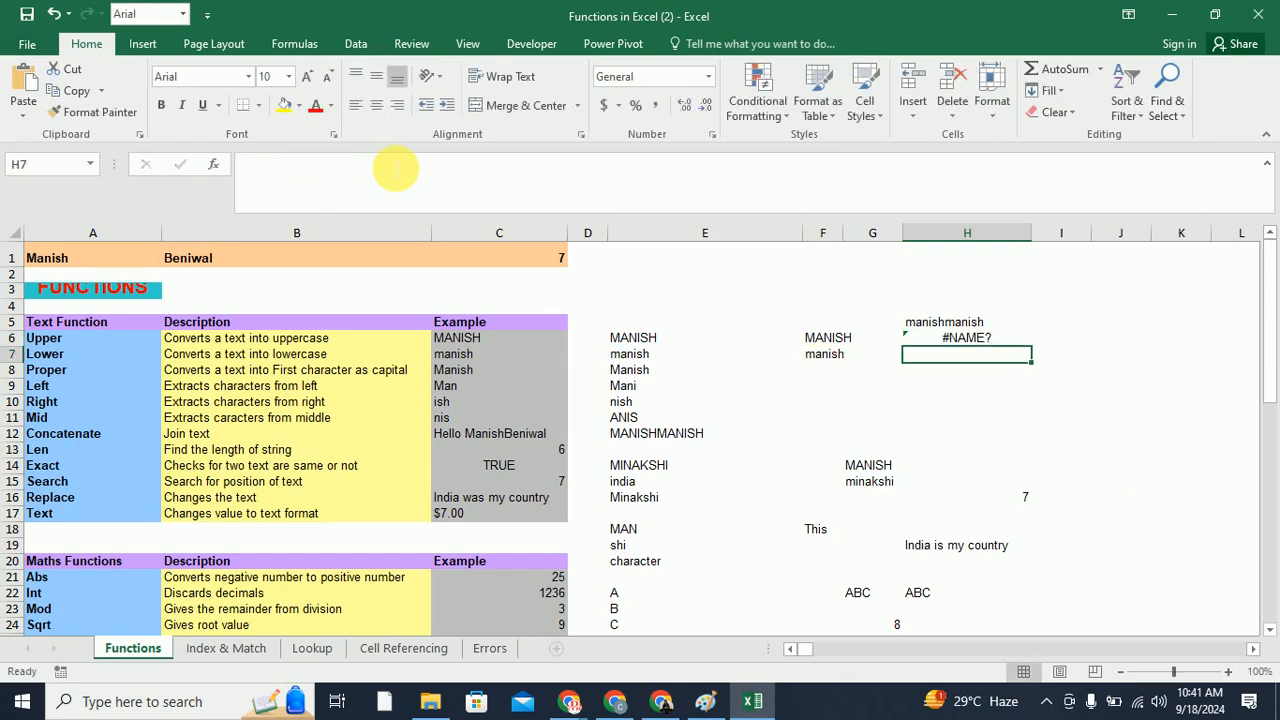
{"action": "left_click", "coordinate": [949, 340]}
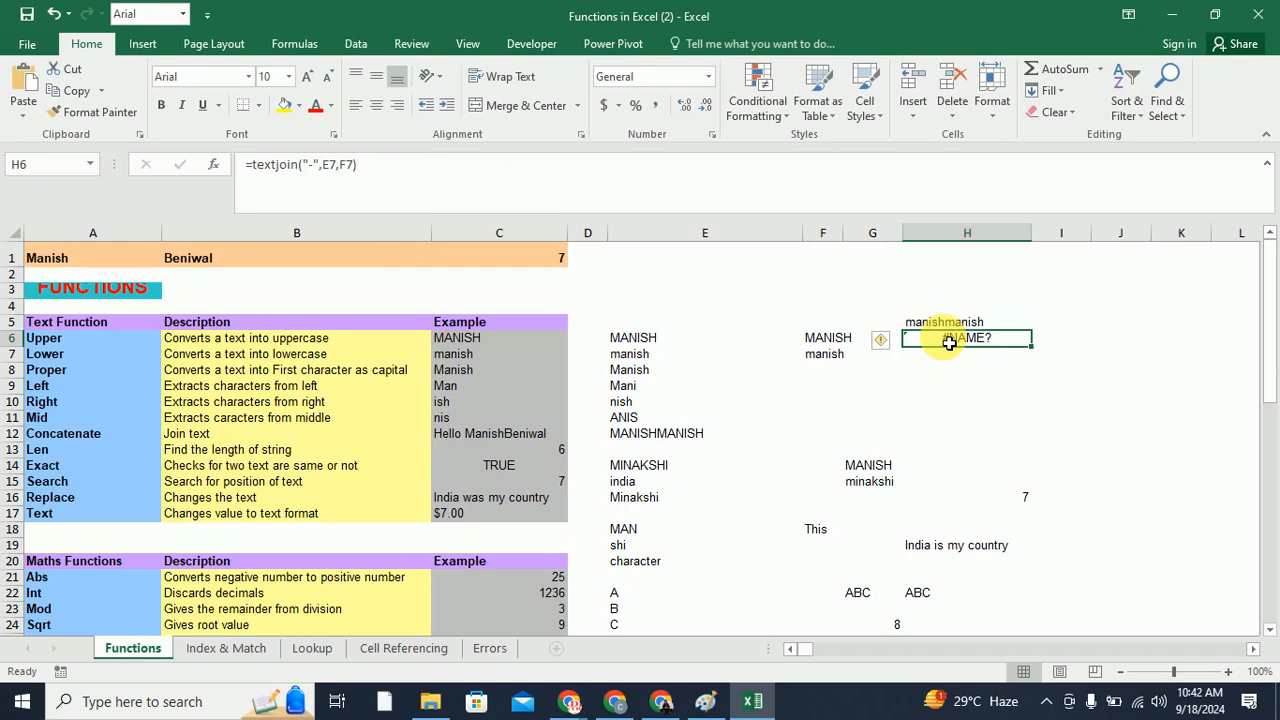
Switch to Chrome and create a blank Google Sheets spreadsheet in a new tab
{"action": "key", "text": "alt+Tab"}
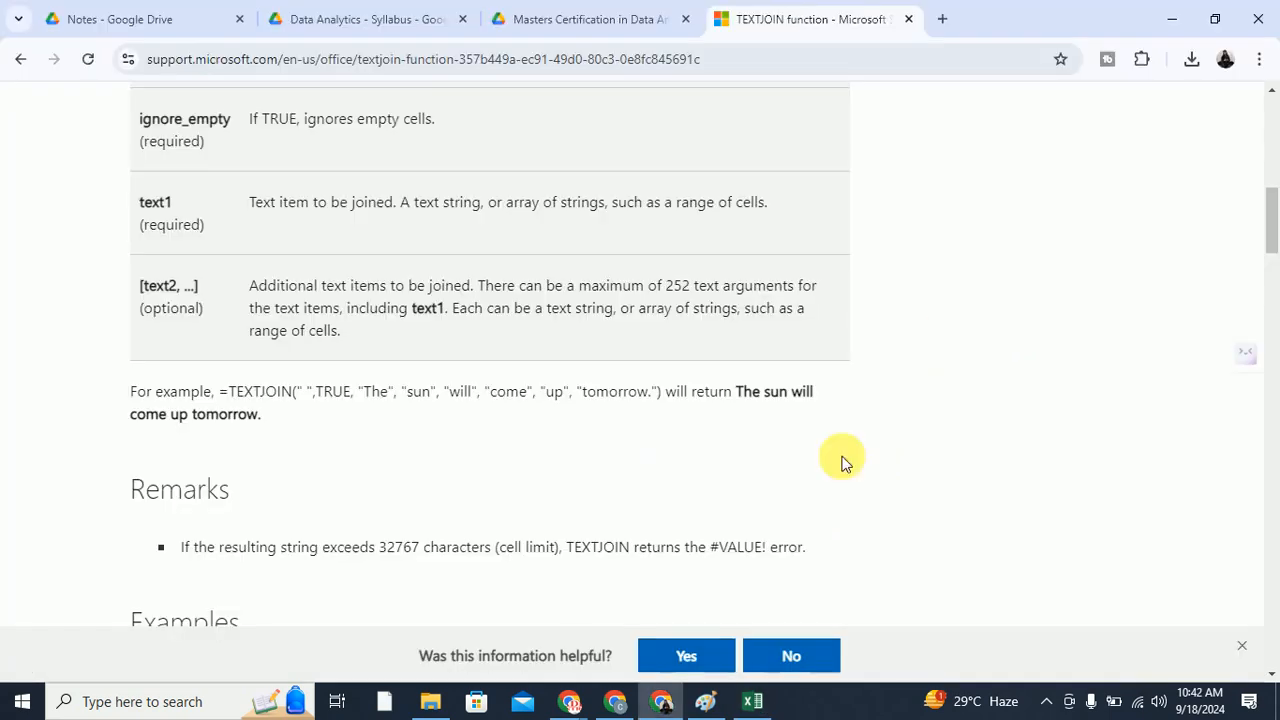
{"action": "left_click", "coordinate": [945, 11]}
{"action": "left_click", "coordinate": [780, 69]}
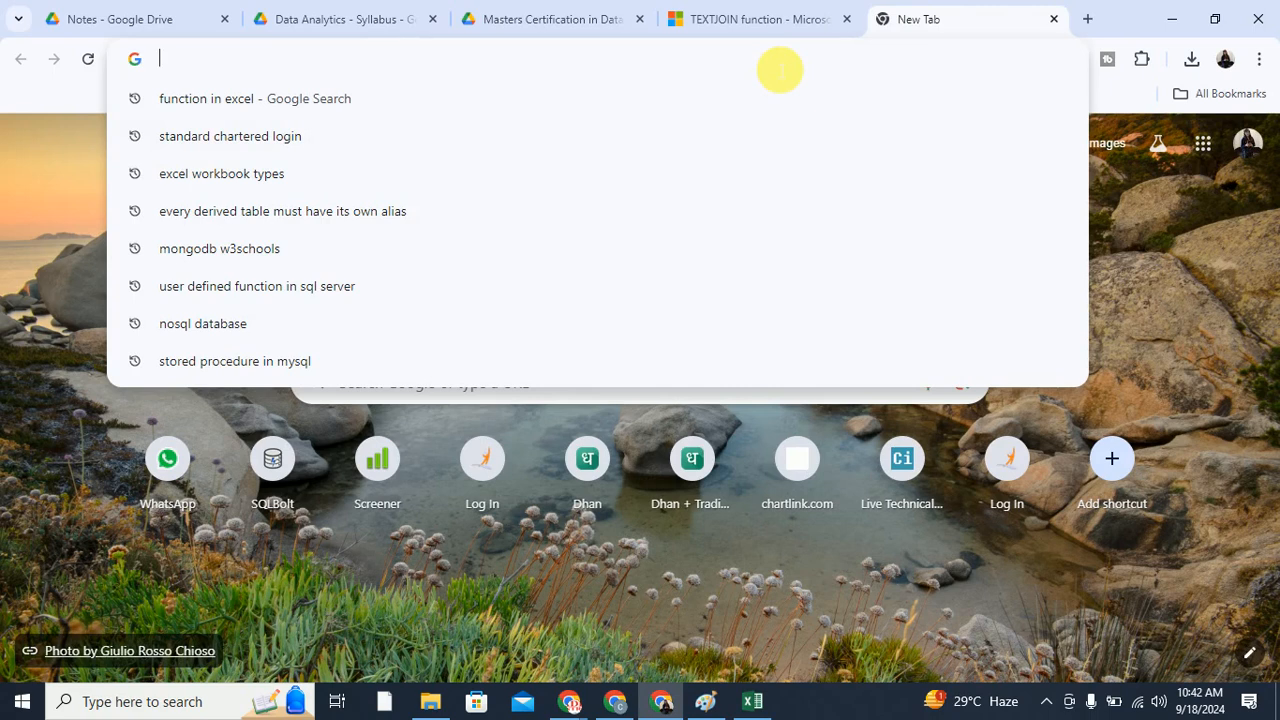
{"action": "left_click", "coordinate": [1205, 141]}
{"action": "scroll", "coordinate": [1137, 357], "scroll_direction": "down", "scroll_amount": 5}
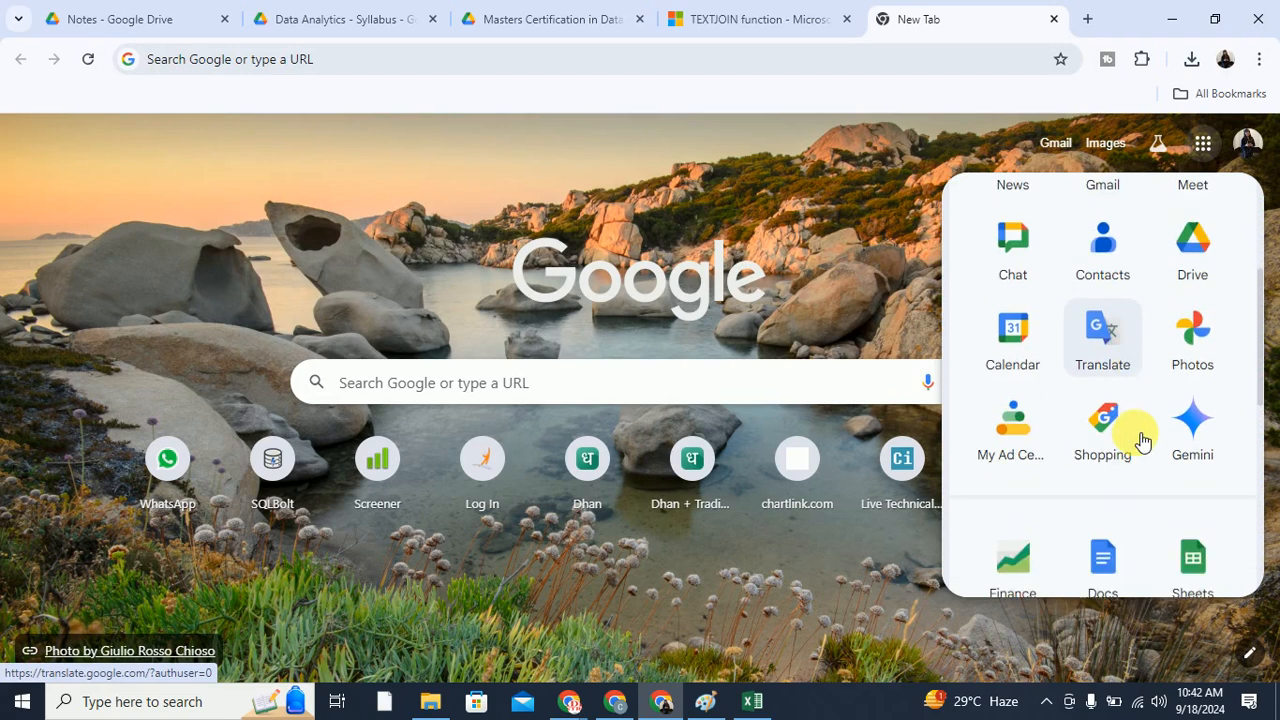
{"action": "left_click", "coordinate": [1213, 555]}
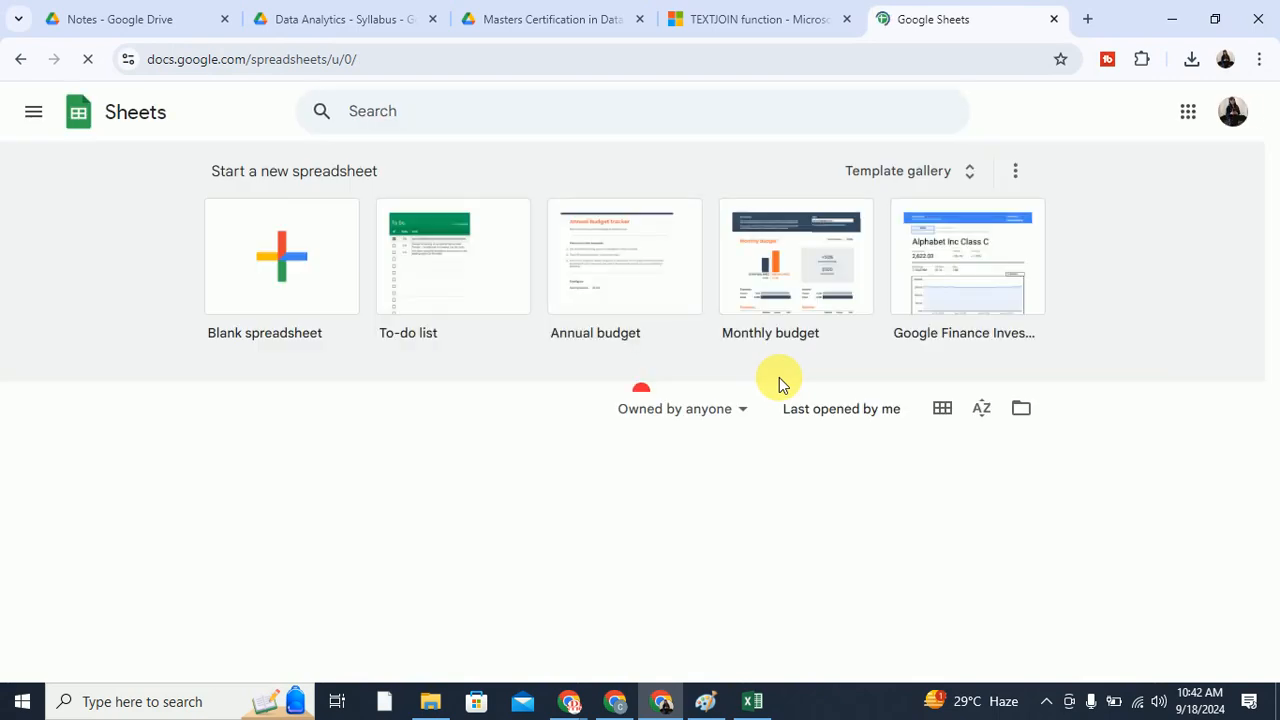
{"action": "left_click", "coordinate": [264, 269]}
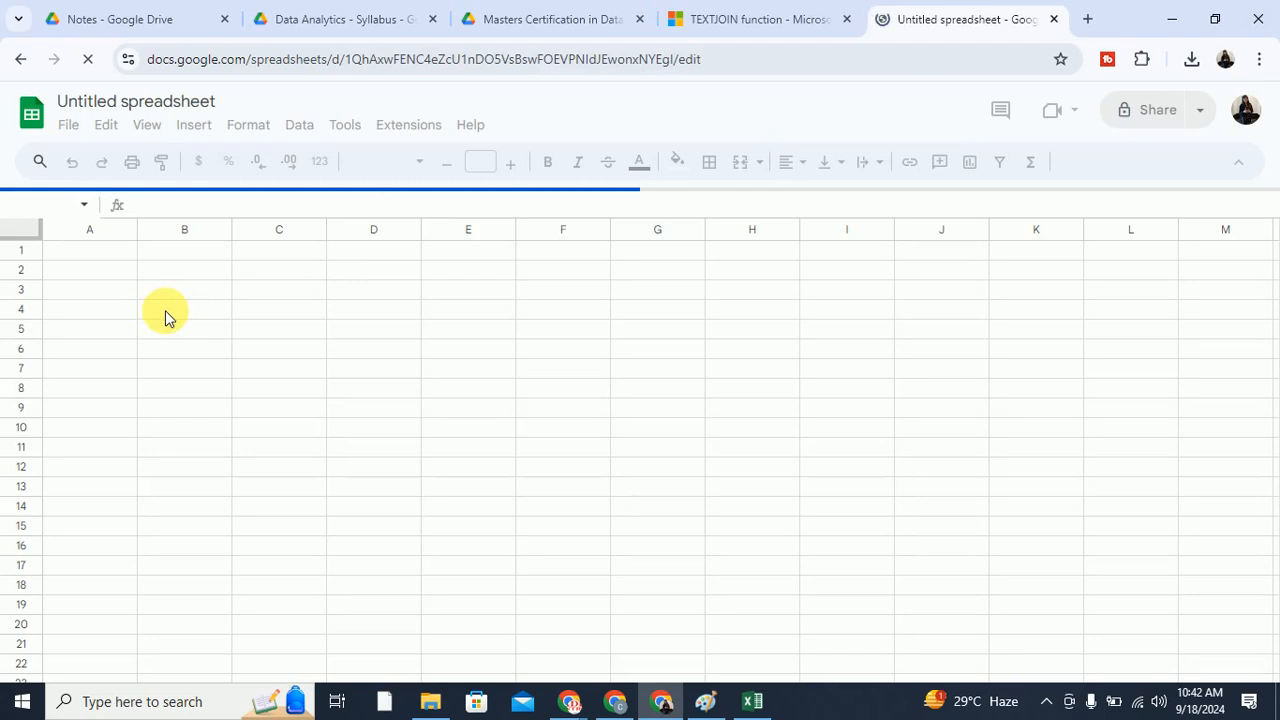
Enter the sample letters A, B and C in cells A2, A3 and A4
{"action": "left_click", "coordinate": [189, 287]}
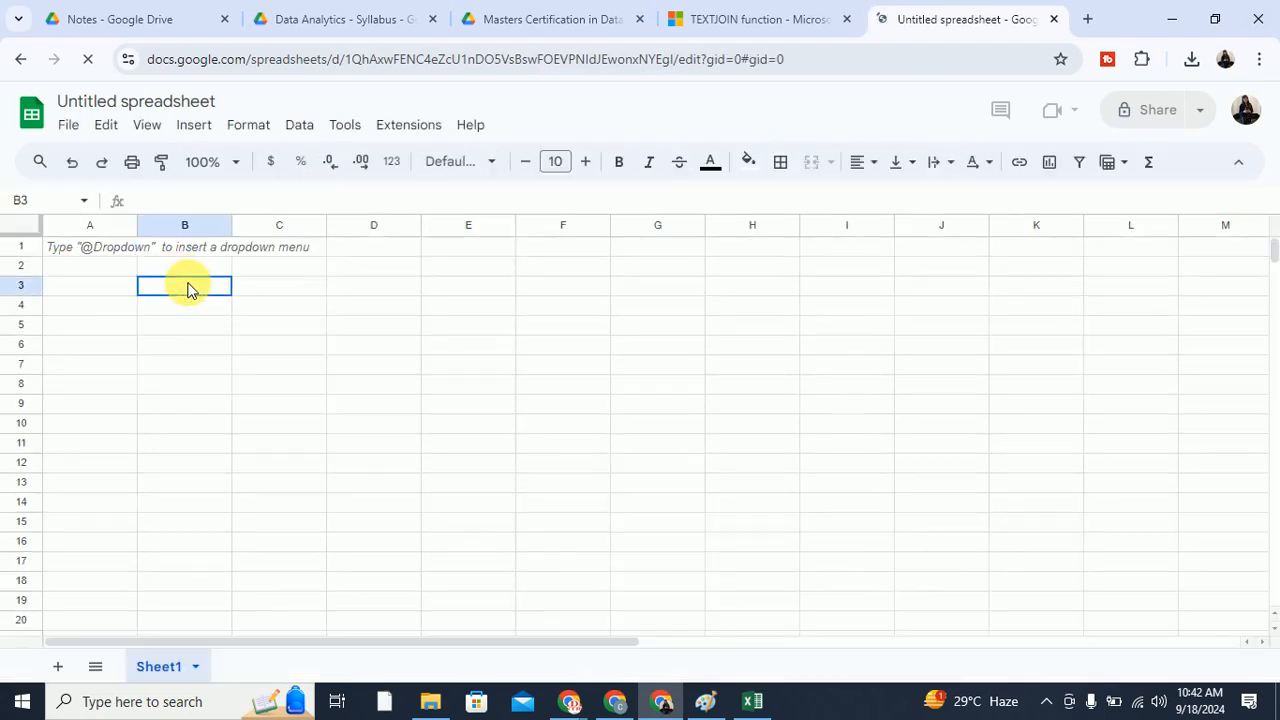
{"action": "left_click", "coordinate": [74, 268]}
{"action": "type", "text": "A"}
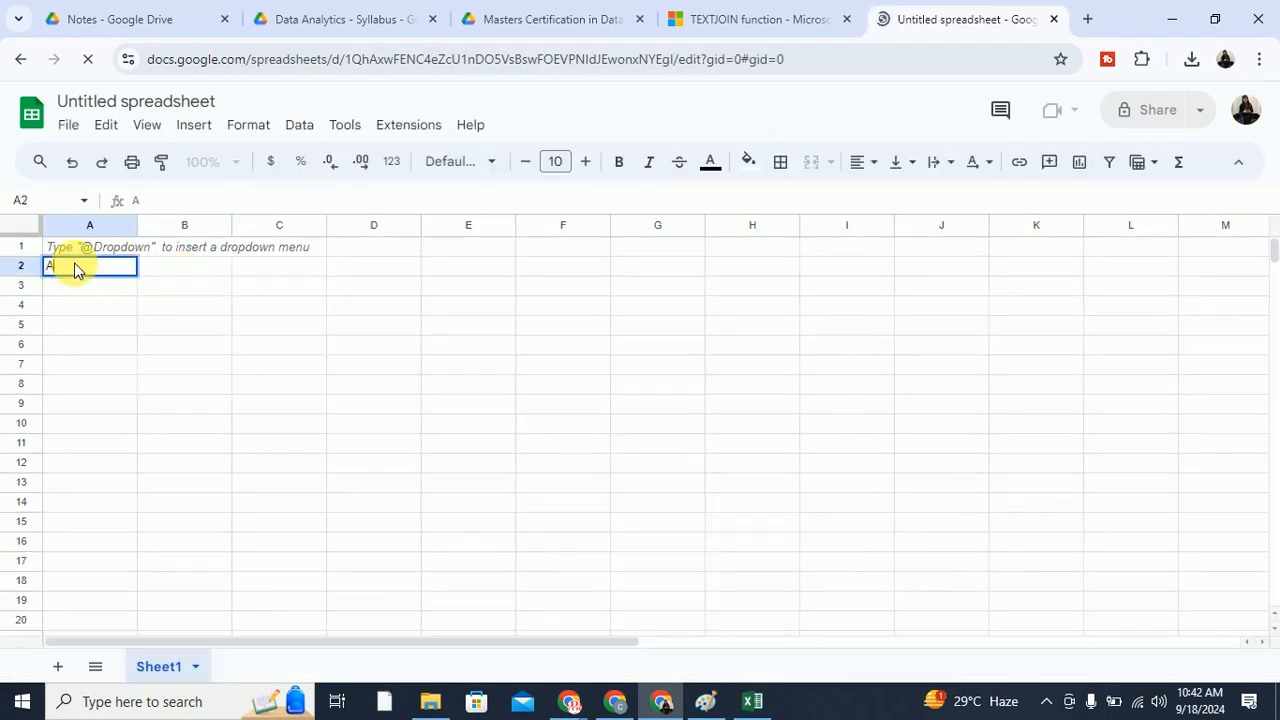
{"action": "key", "text": "Return"}
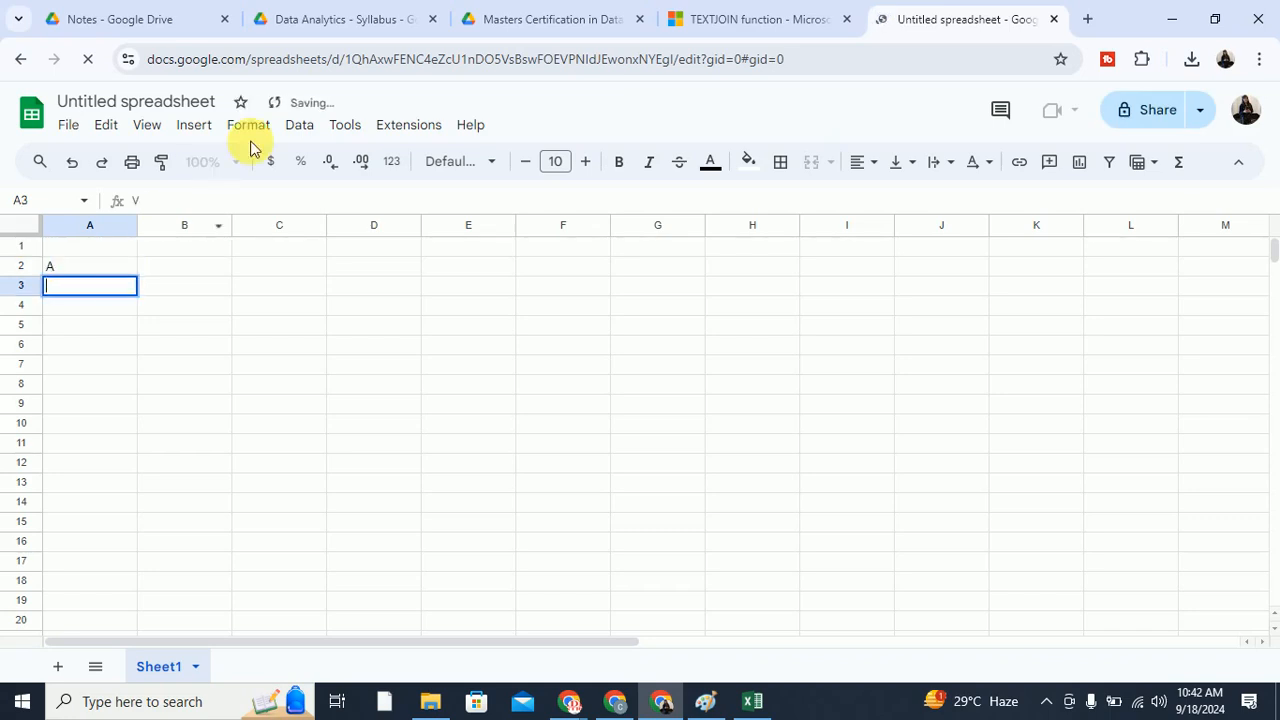
{"action": "key", "text": "Return"}
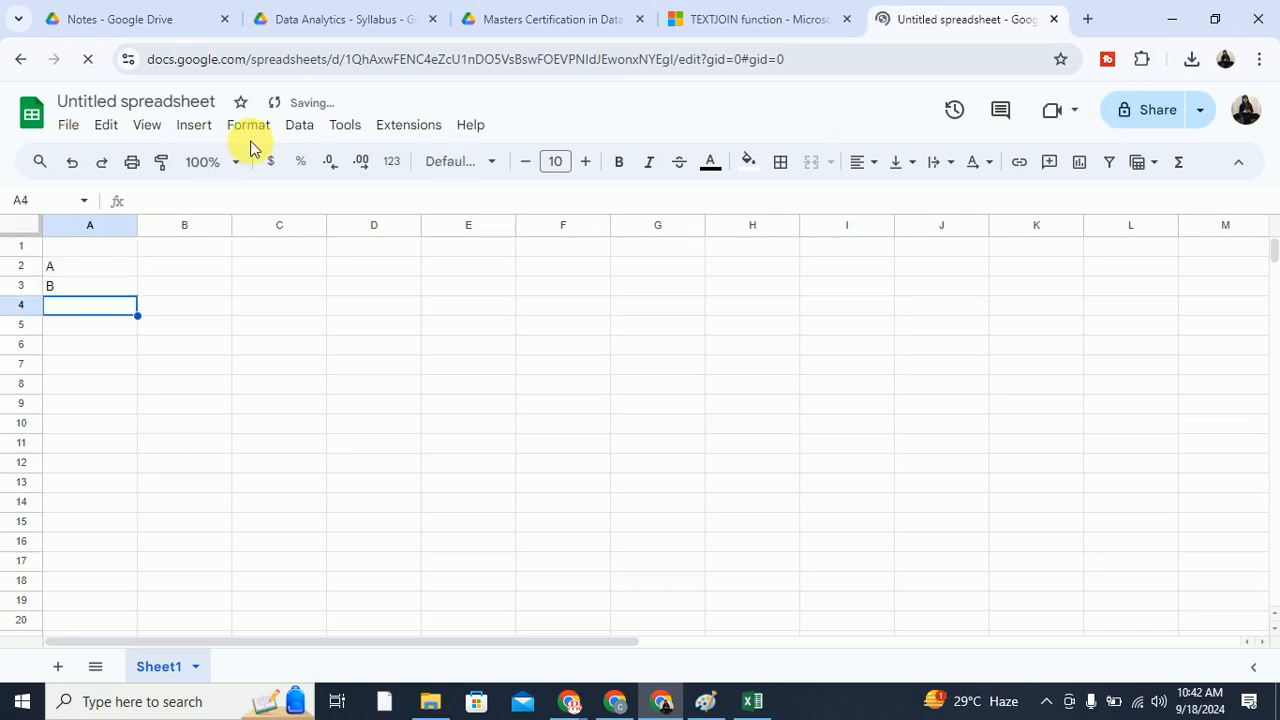
{"action": "type", "text": "C"}
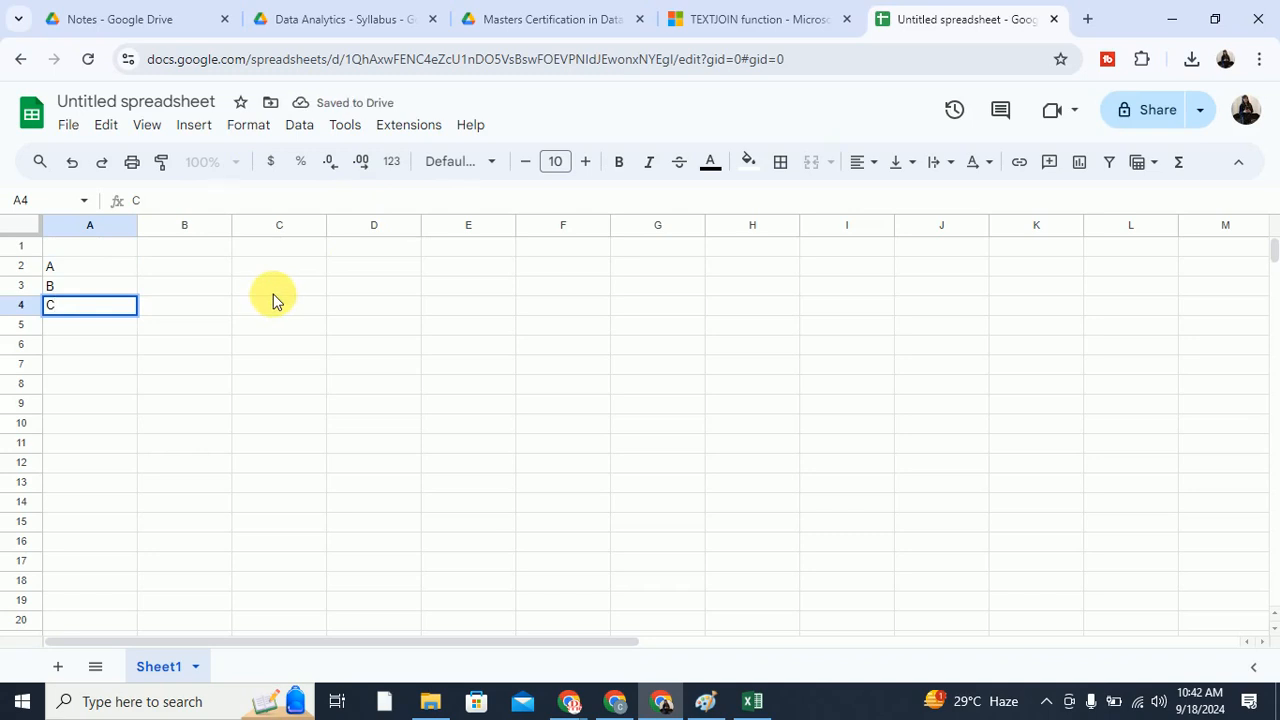
Join the three letters in cell C3 with the formula =concatenate(A2,A3,A4)
{"action": "left_click", "coordinate": [277, 290]}
{"action": "type", "text": "=conc"}
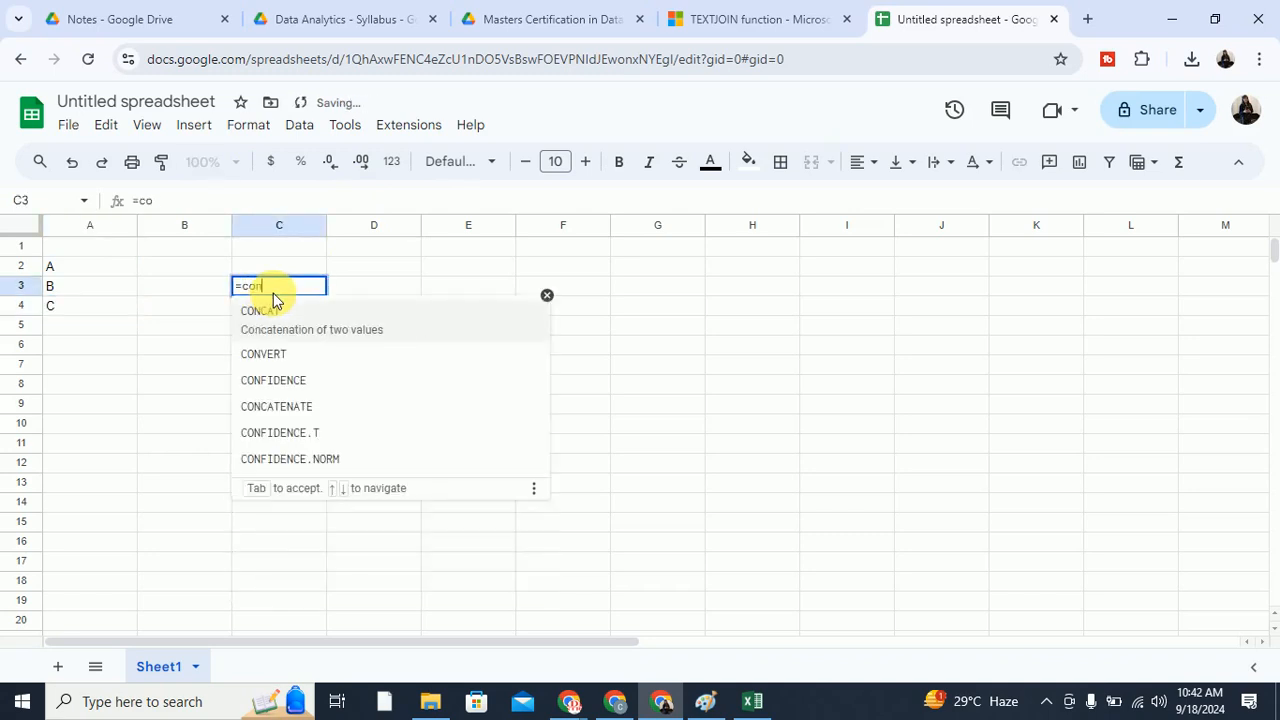
{"action": "type", "text": "ate"}
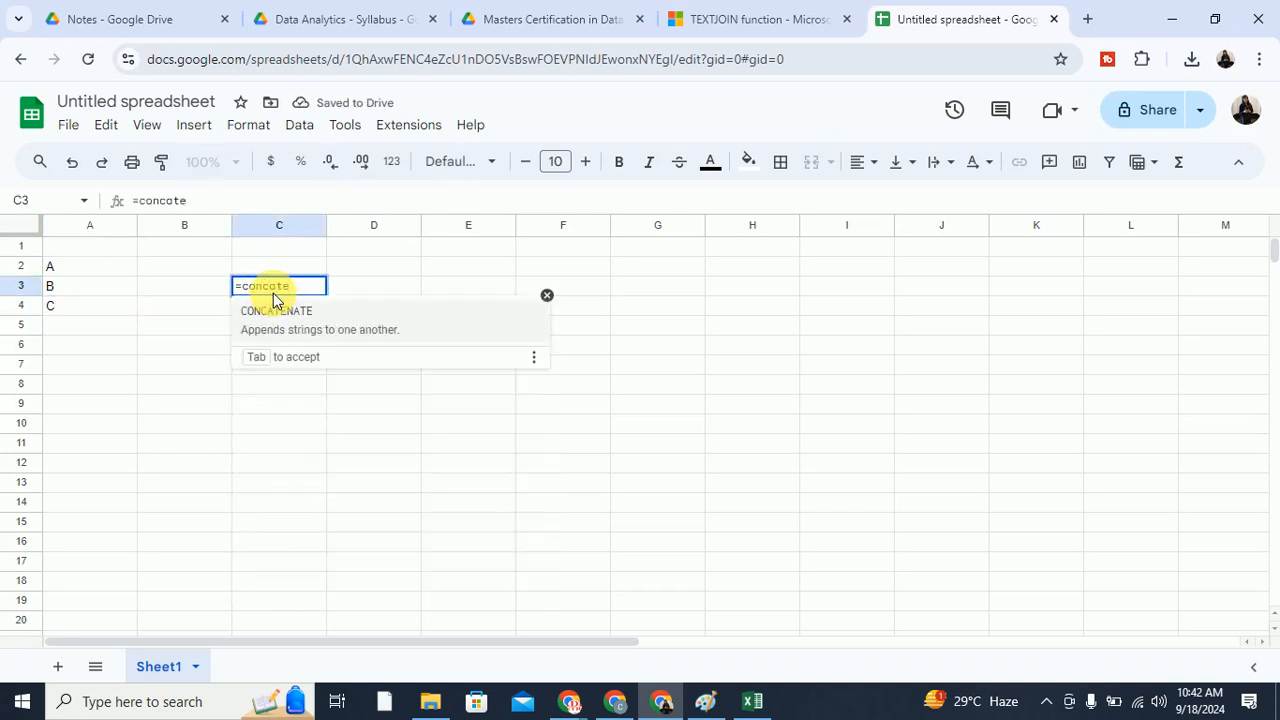
{"action": "type", "text": "("}
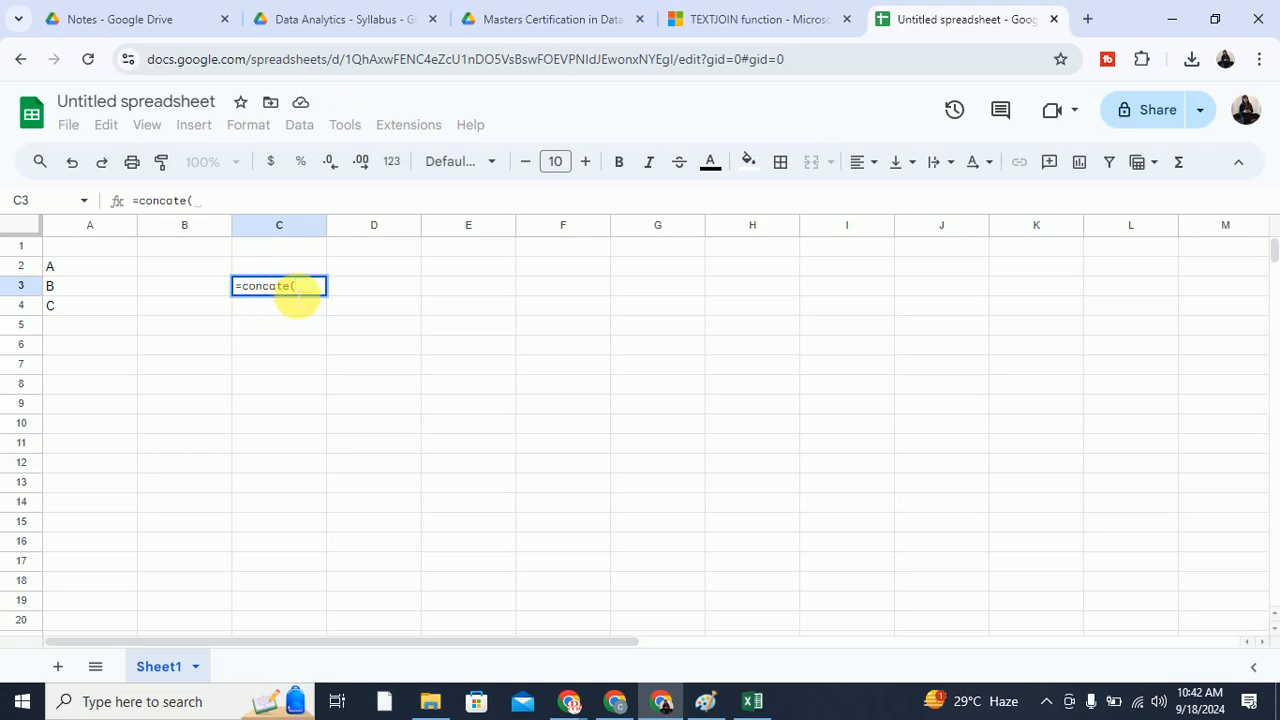
{"action": "key", "text": "BackSpace"}
{"action": "type", "text": "("}
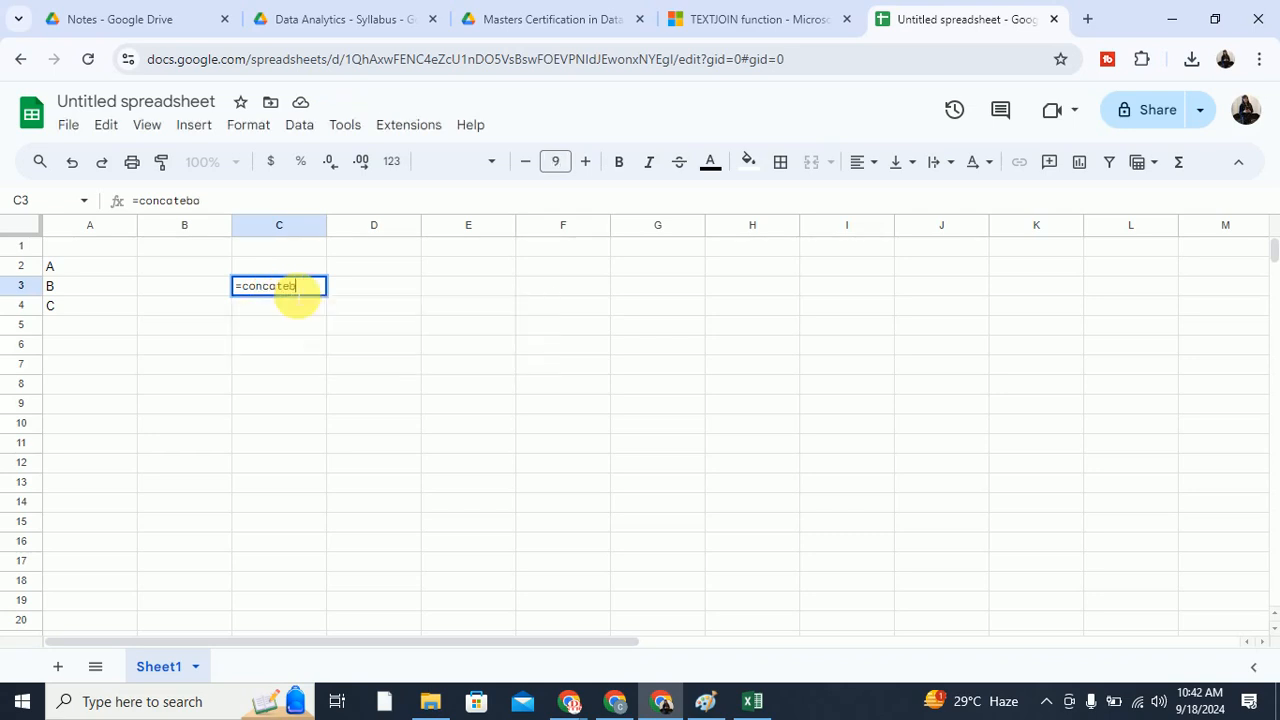
{"action": "key", "text": "BackSpace"}
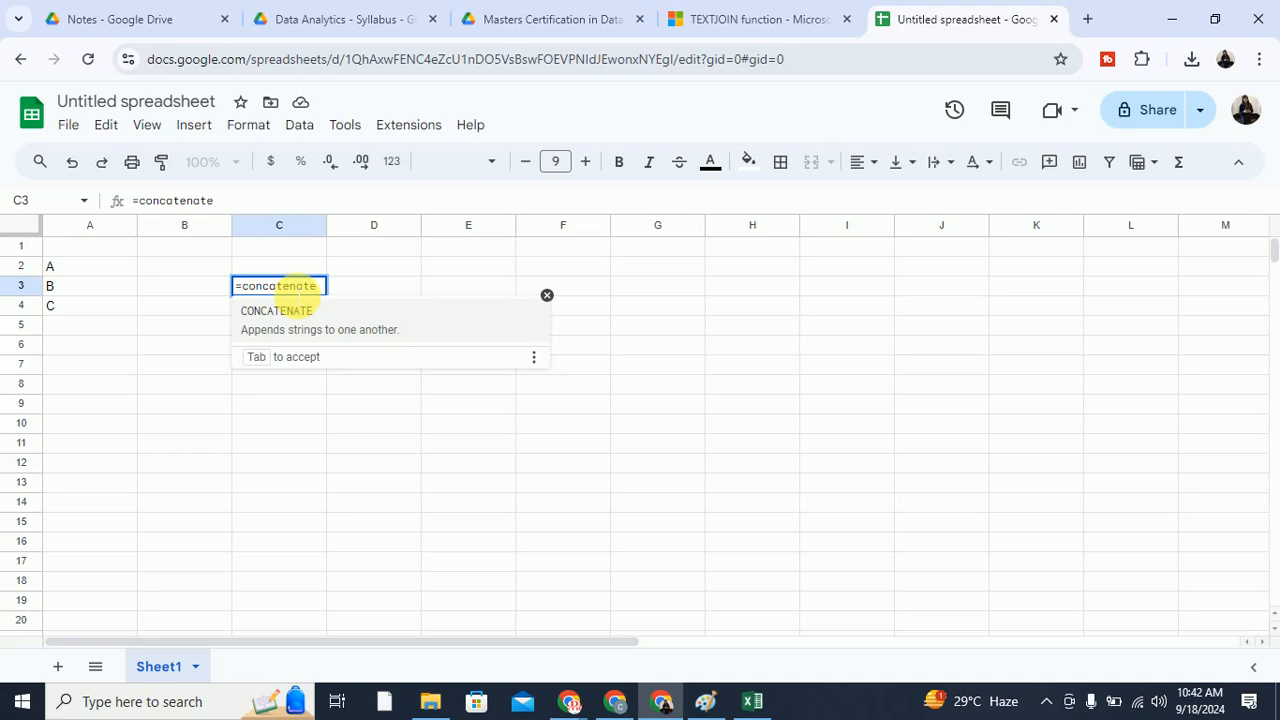
{"action": "type", "text": "("}
{"action": "left_click", "coordinate": [89, 266]}
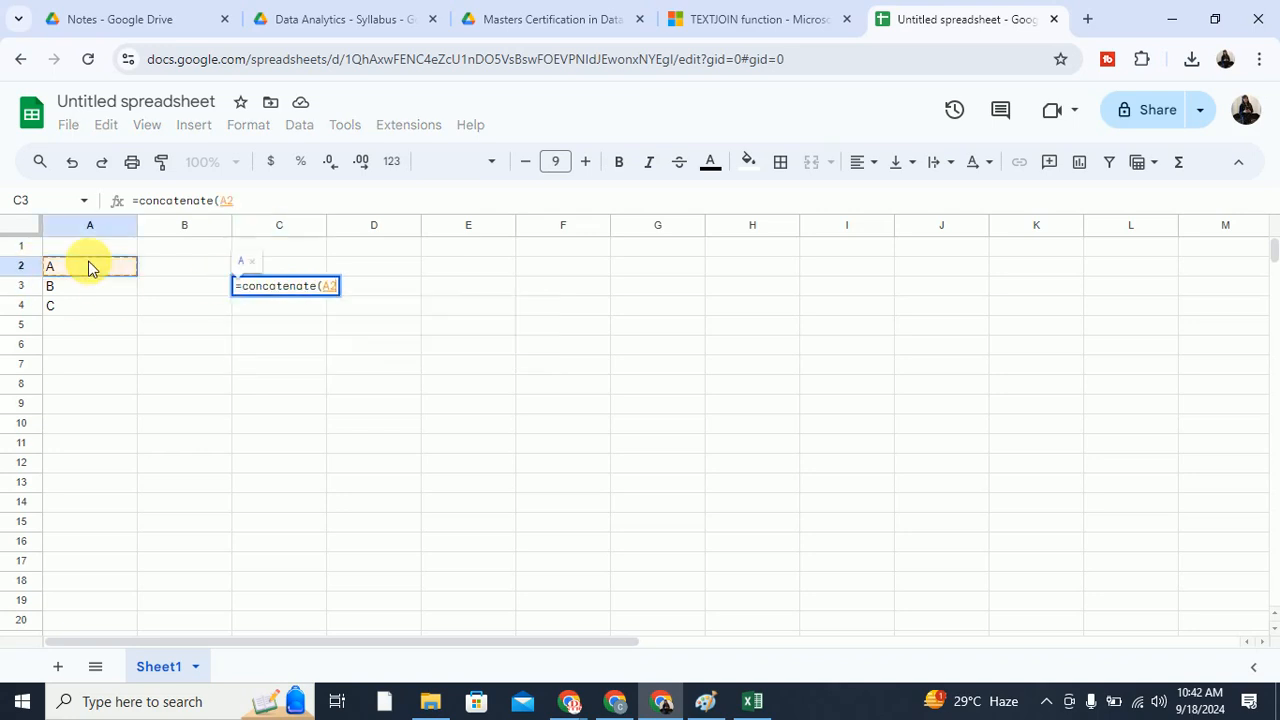
{"action": "type", "text": ","}
{"action": "left_click", "coordinate": [83, 286]}
{"action": "type", "text": ","}
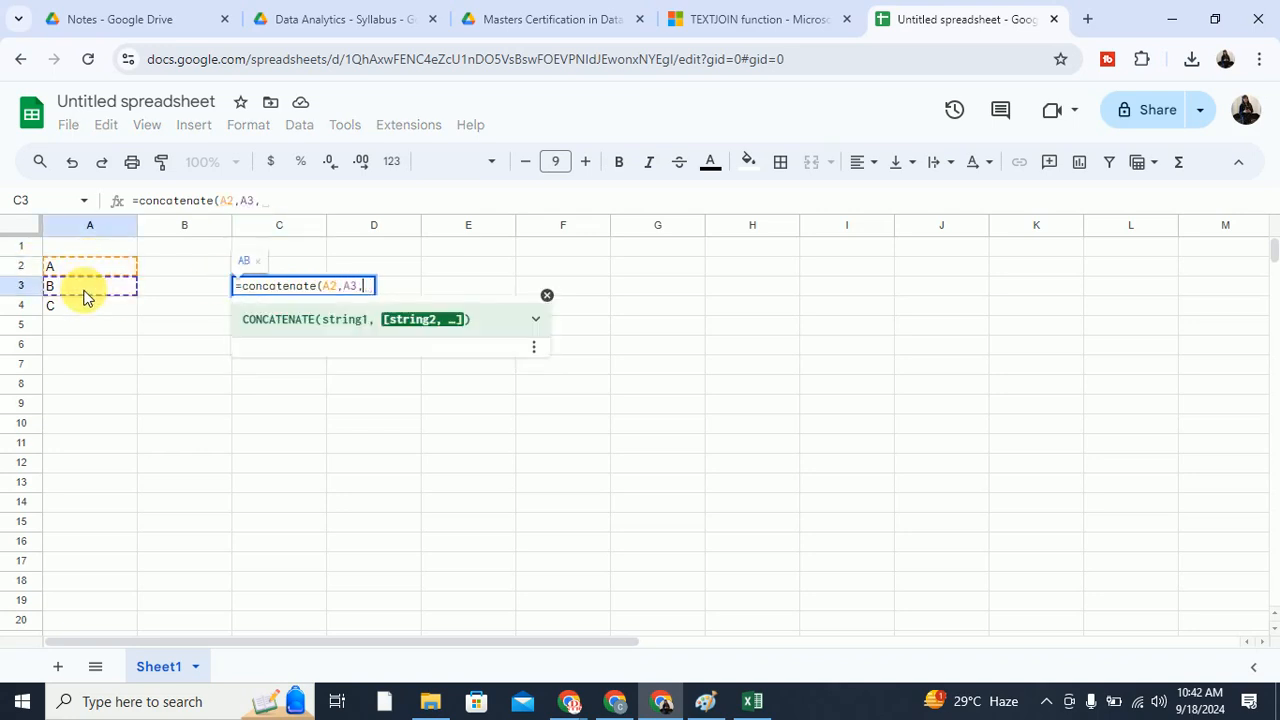
{"action": "left_click", "coordinate": [84, 313]}
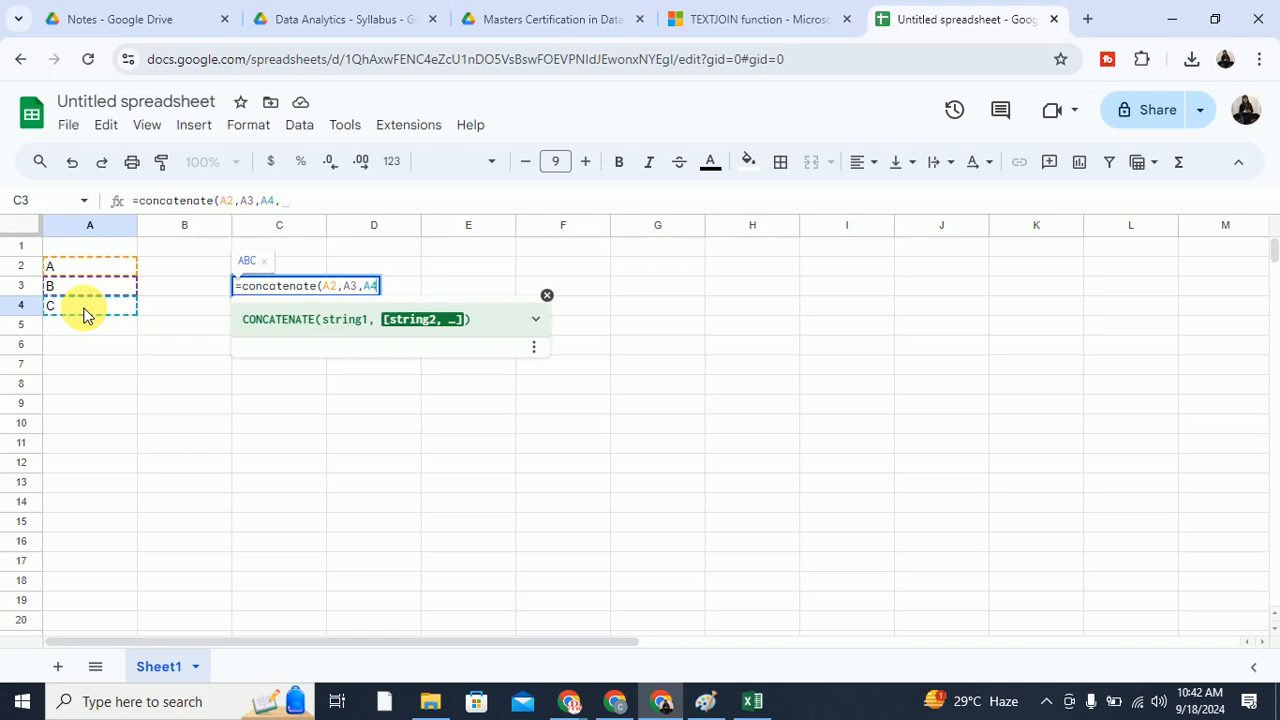
{"action": "type", "text": ")"}
{"action": "key", "text": "Return"}
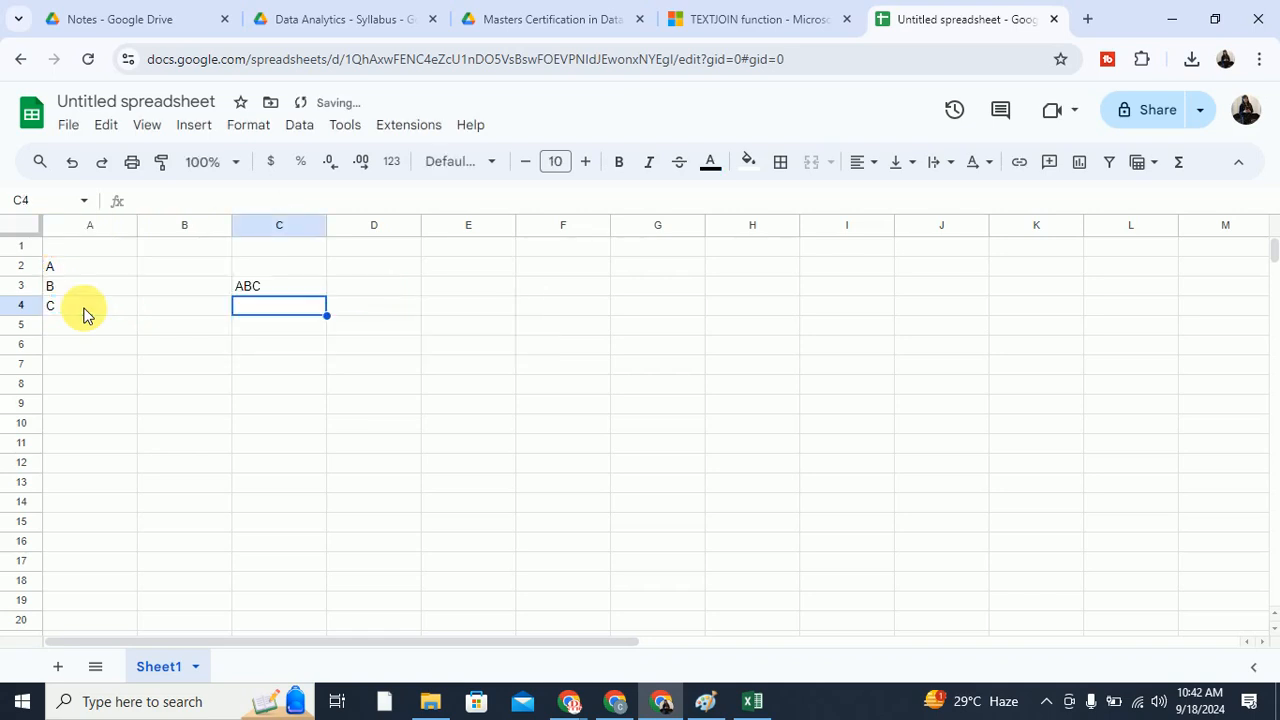
Enter the formula =textjoin('-',A2,A3,A4) in cell D3
{"action": "left_click", "coordinate": [385, 287]}
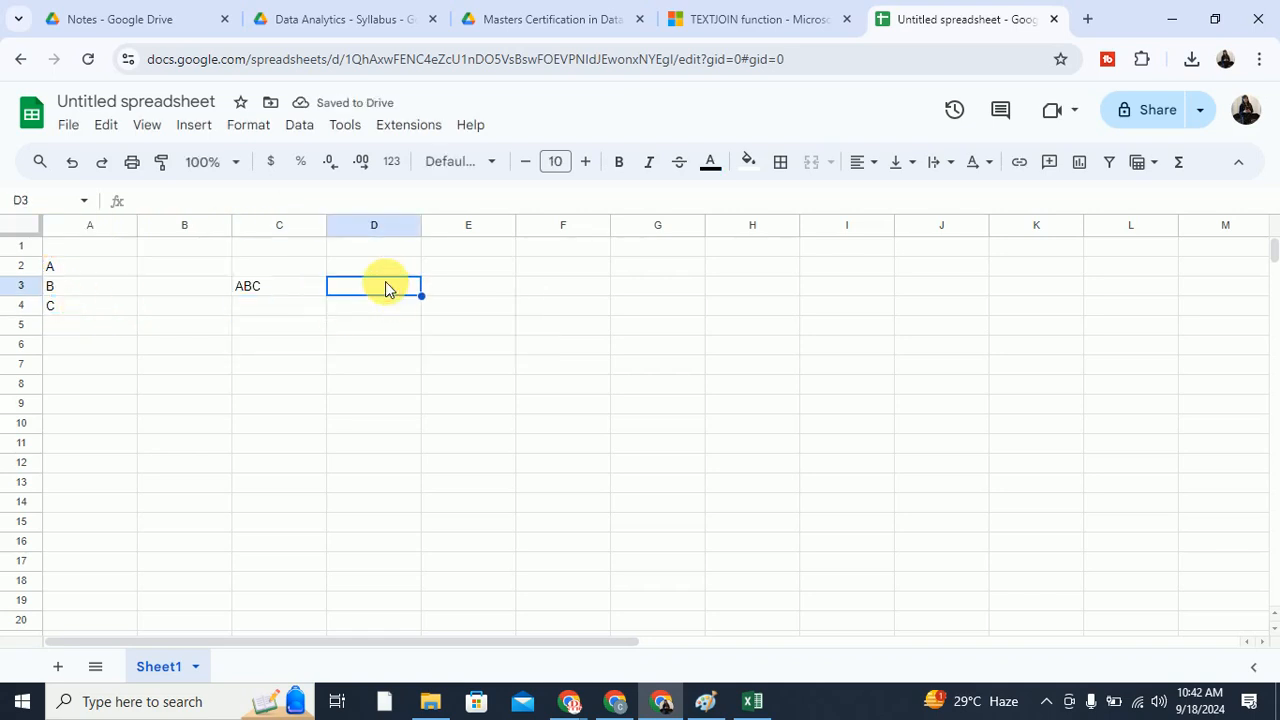
{"action": "type", "text": "="}
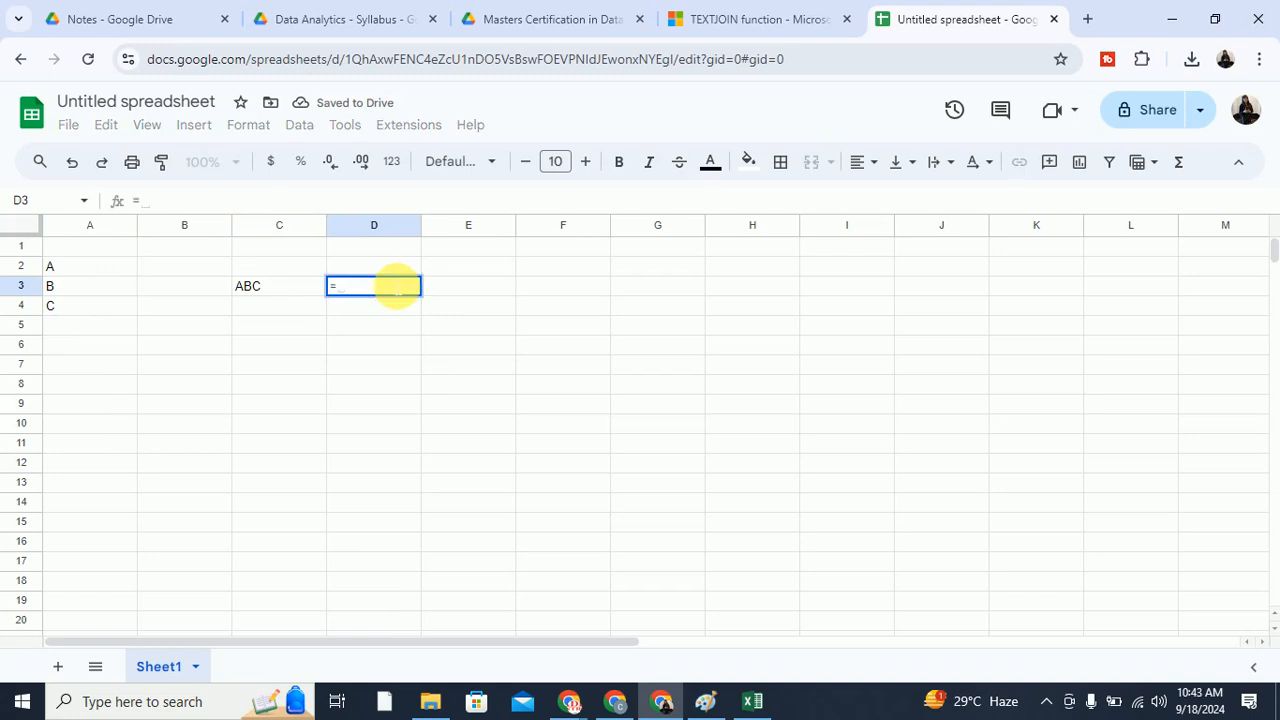
{"action": "type", "text": "textj"}
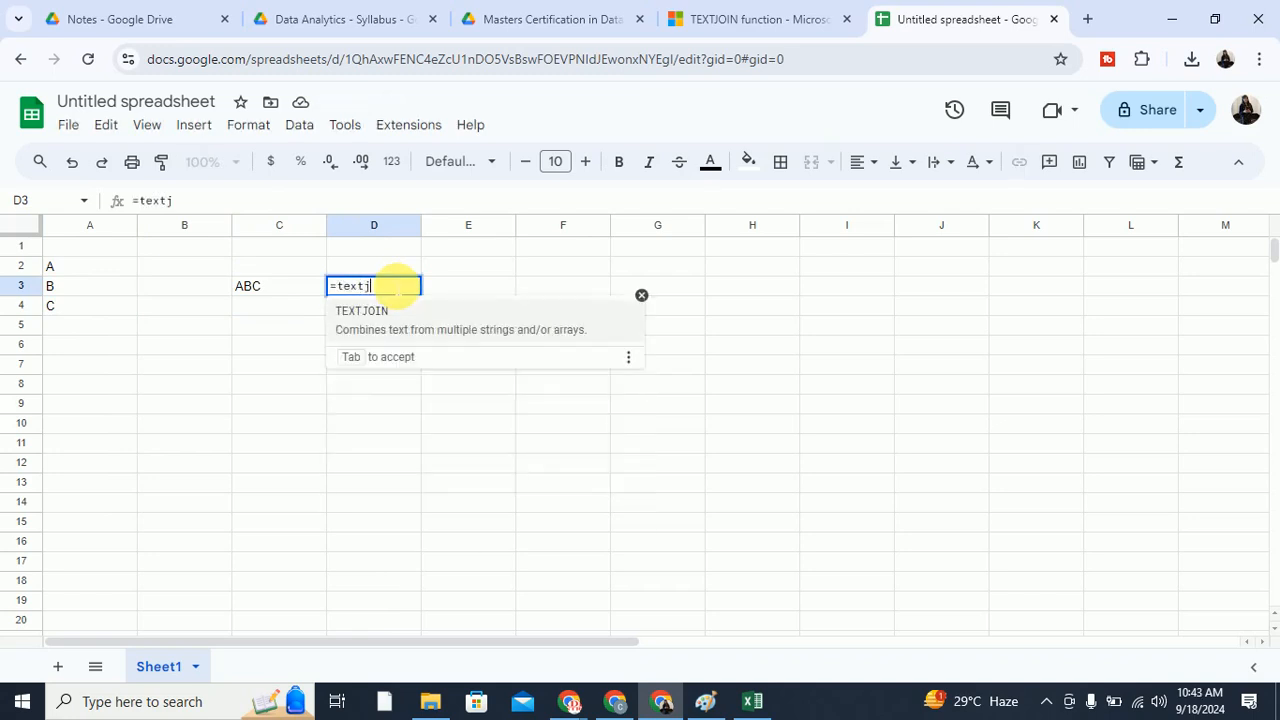
{"action": "type", "text": "oin("}
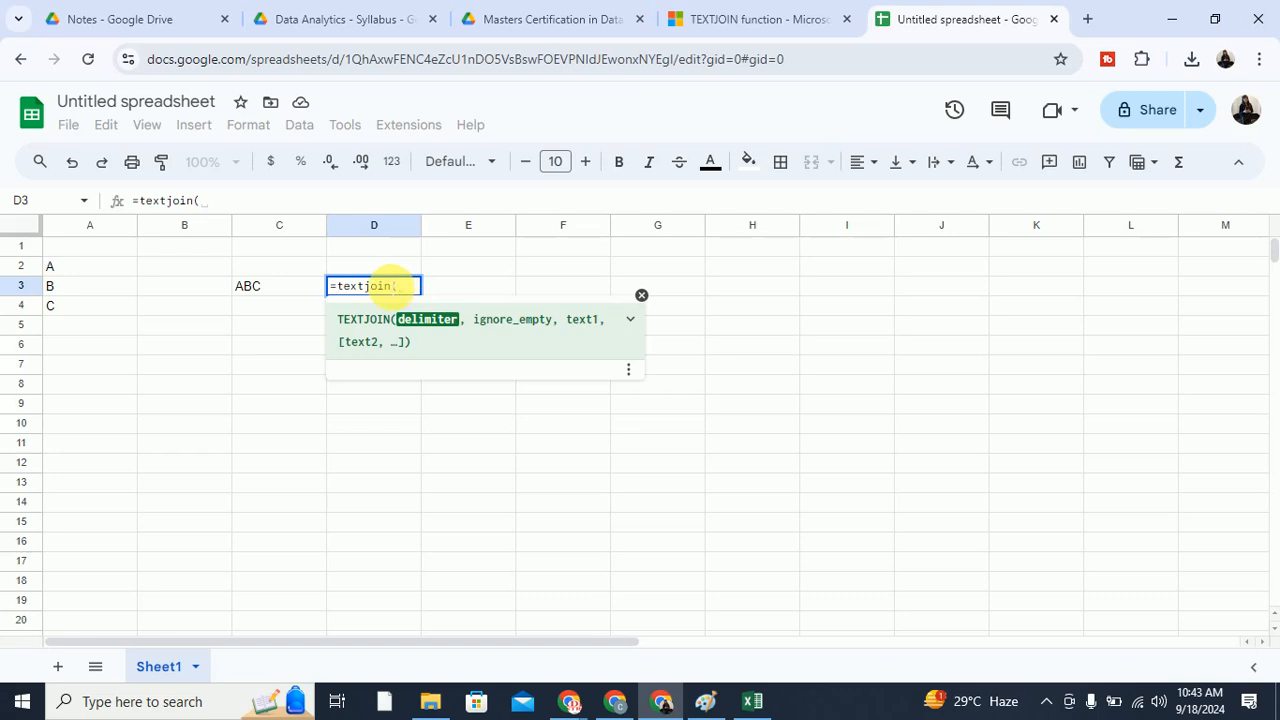
{"action": "type", "text": "\""}
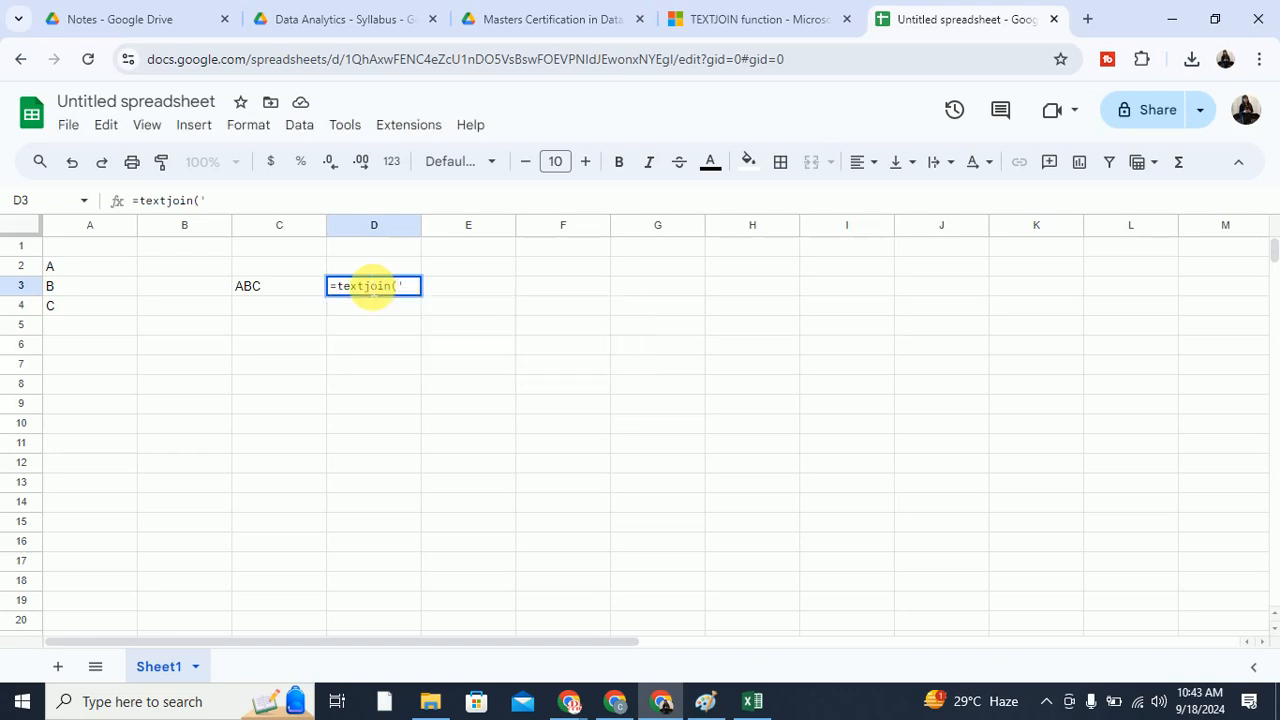
{"action": "type", "text": "-',"}
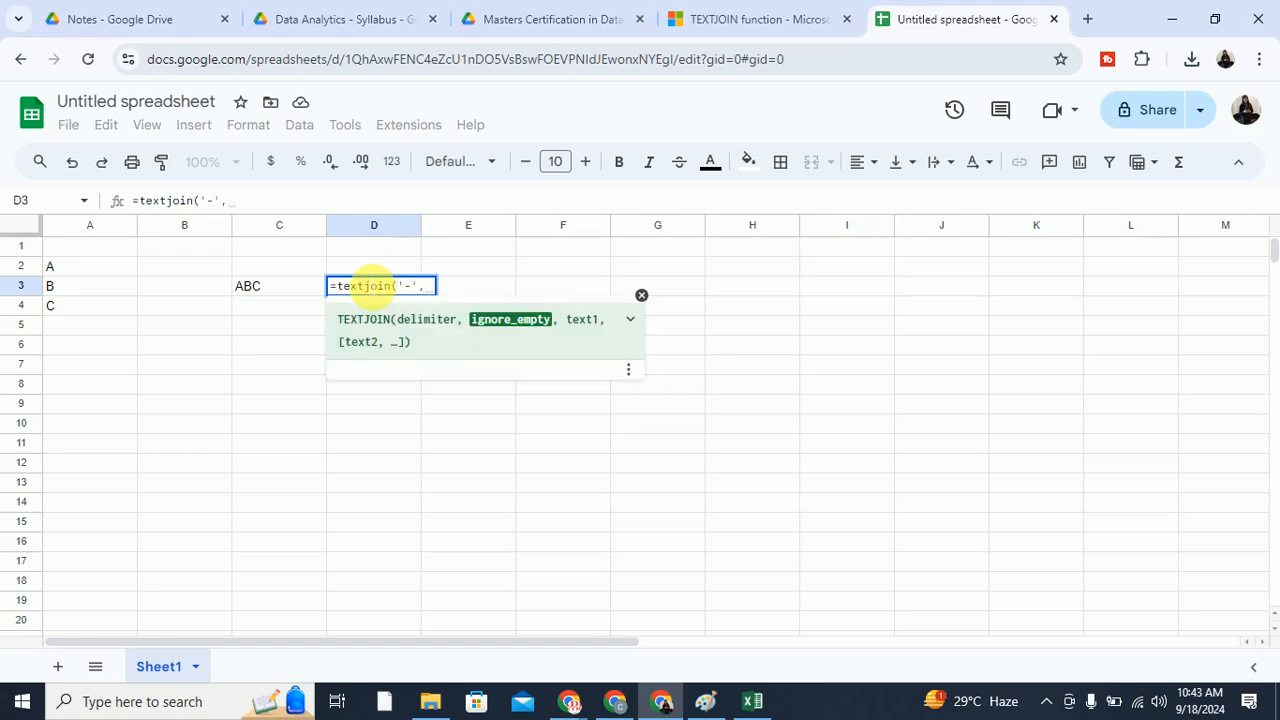
{"action": "left_click", "coordinate": [97, 266]}
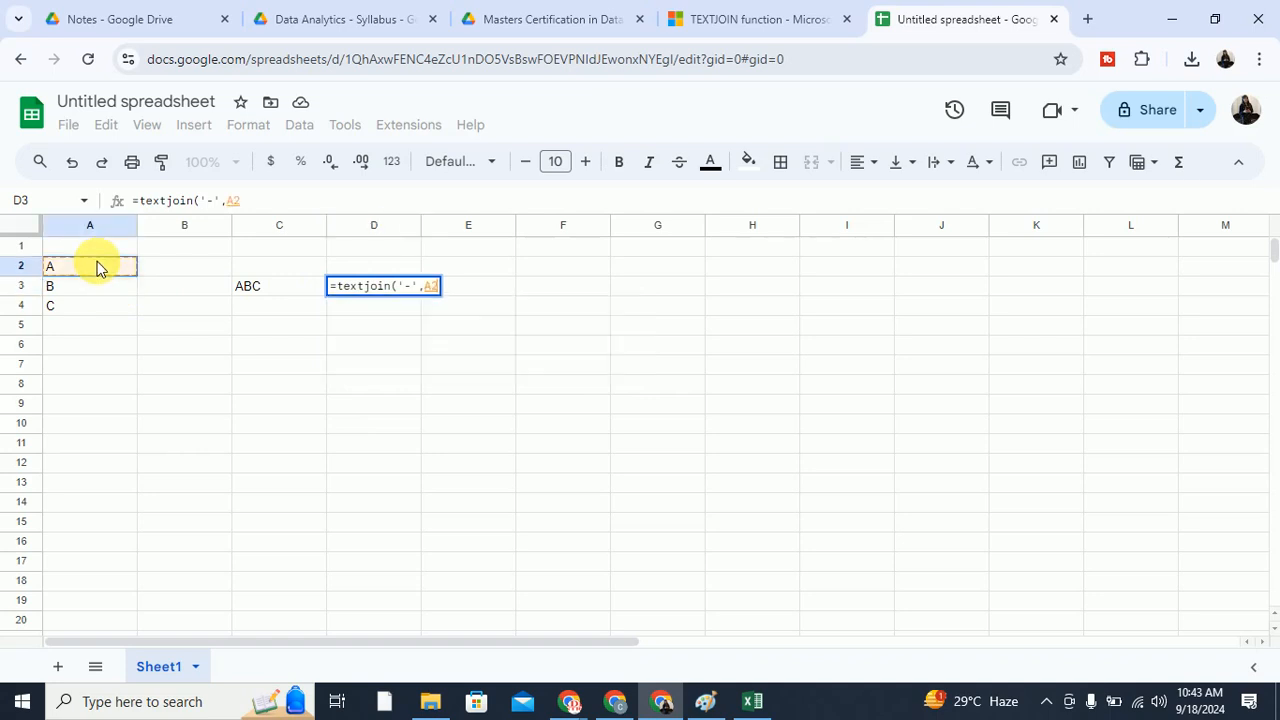
{"action": "type", "text": ","}
{"action": "left_click", "coordinate": [77, 294]}
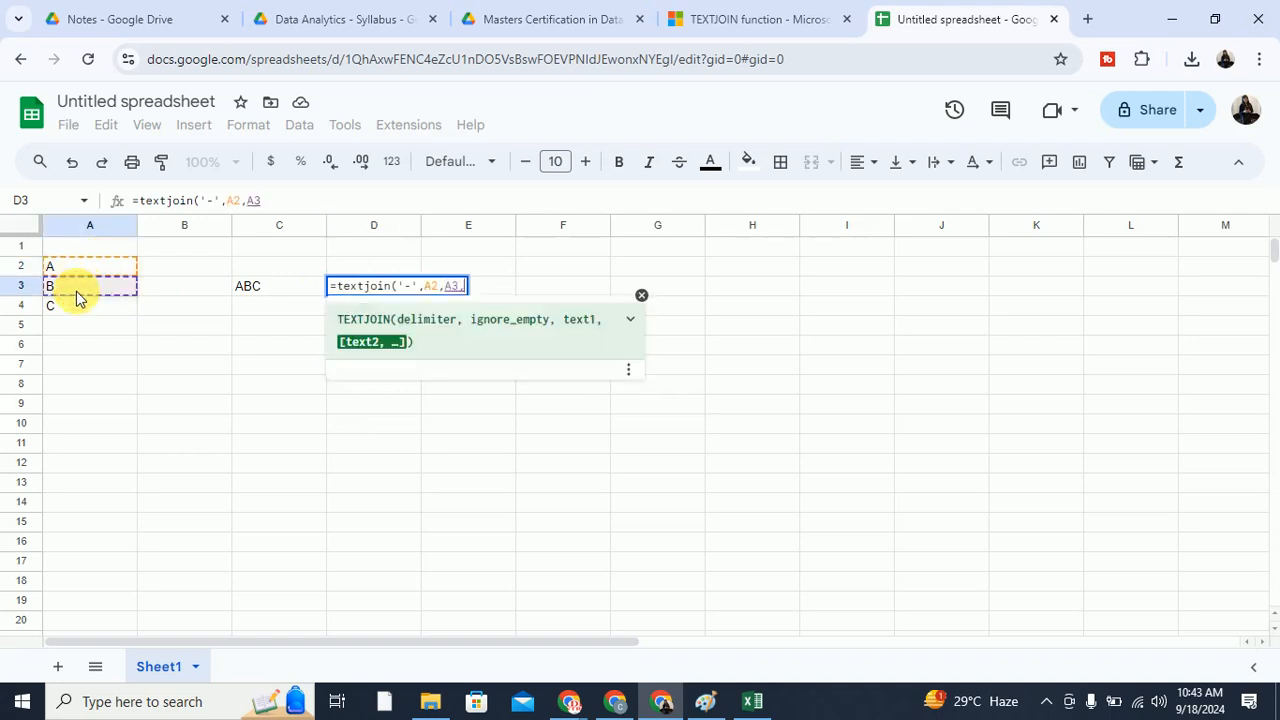
{"action": "type", "text": ","}
{"action": "left_click", "coordinate": [82, 312]}
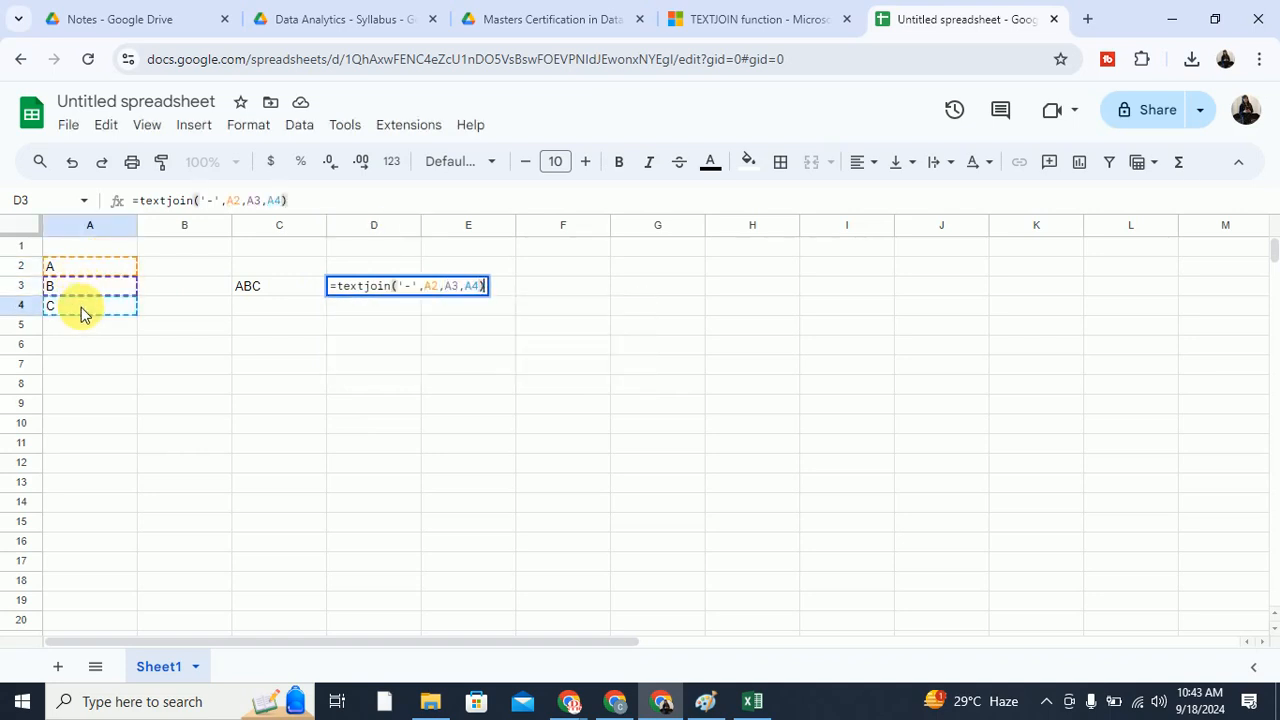
{"action": "key", "text": "Return"}
Insert TRUE as the ignore_empty argument before A2 in the TEXTJOIN formula in cell D3
{"action": "left_click", "coordinate": [366, 288]}
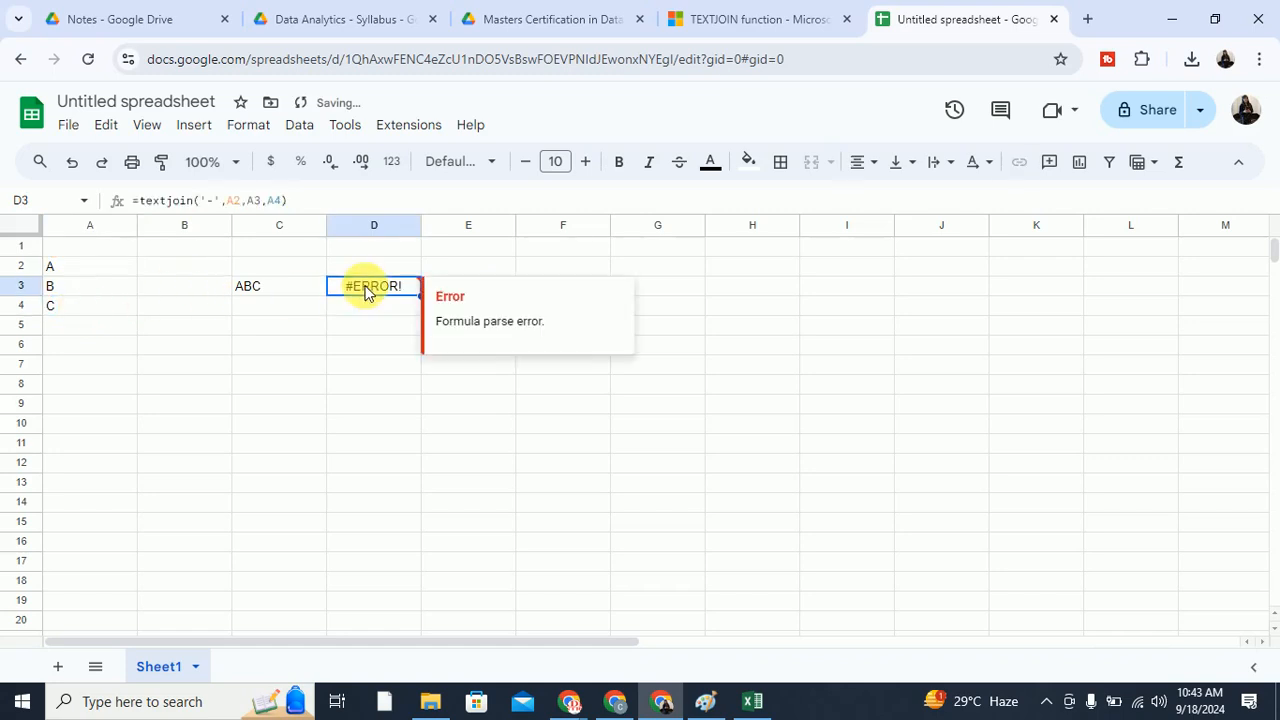
{"action": "double_click", "coordinate": [366, 288]}
{"action": "left_click", "coordinate": [227, 200]}
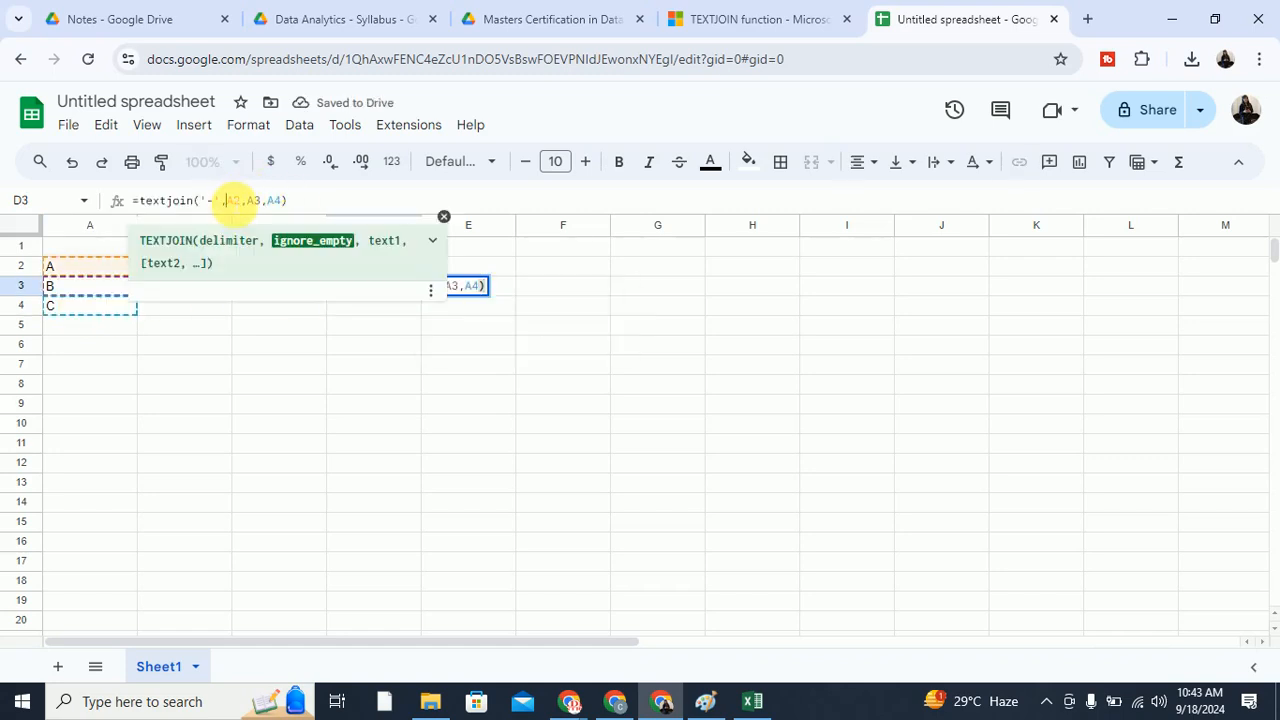
{"action": "type", "text": "TRUE"}
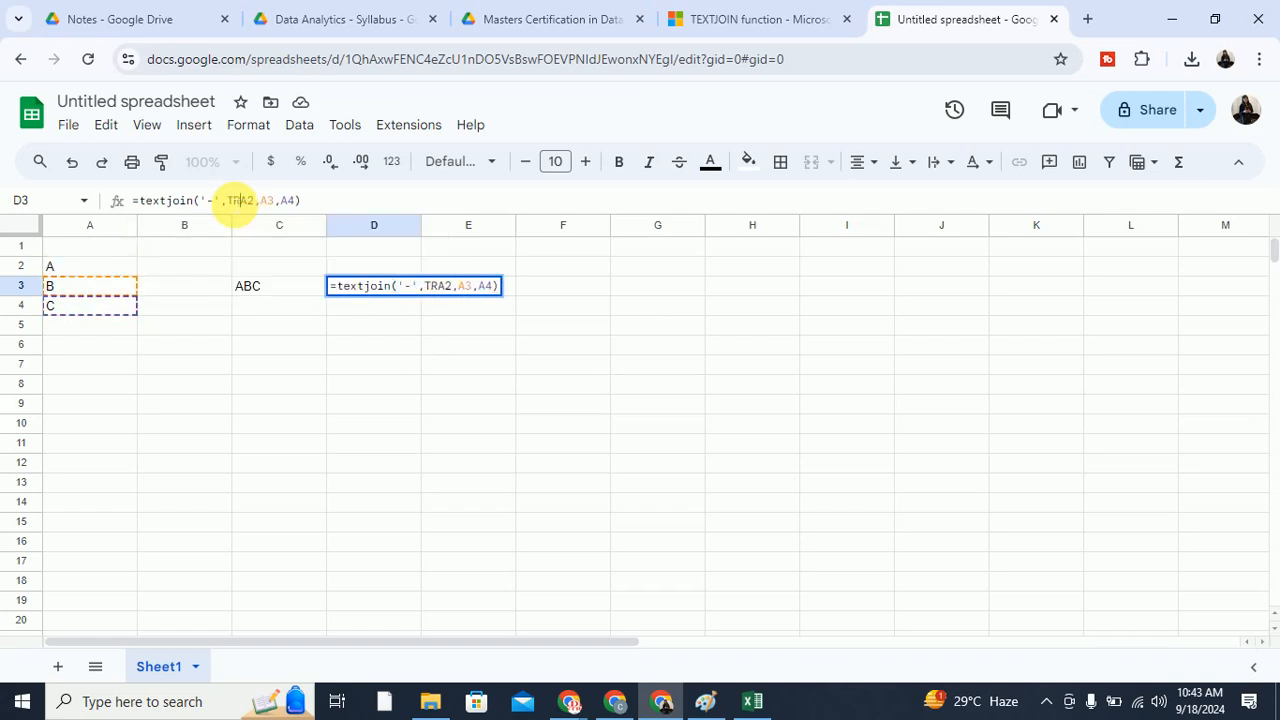
{"action": "type", "text": ","}
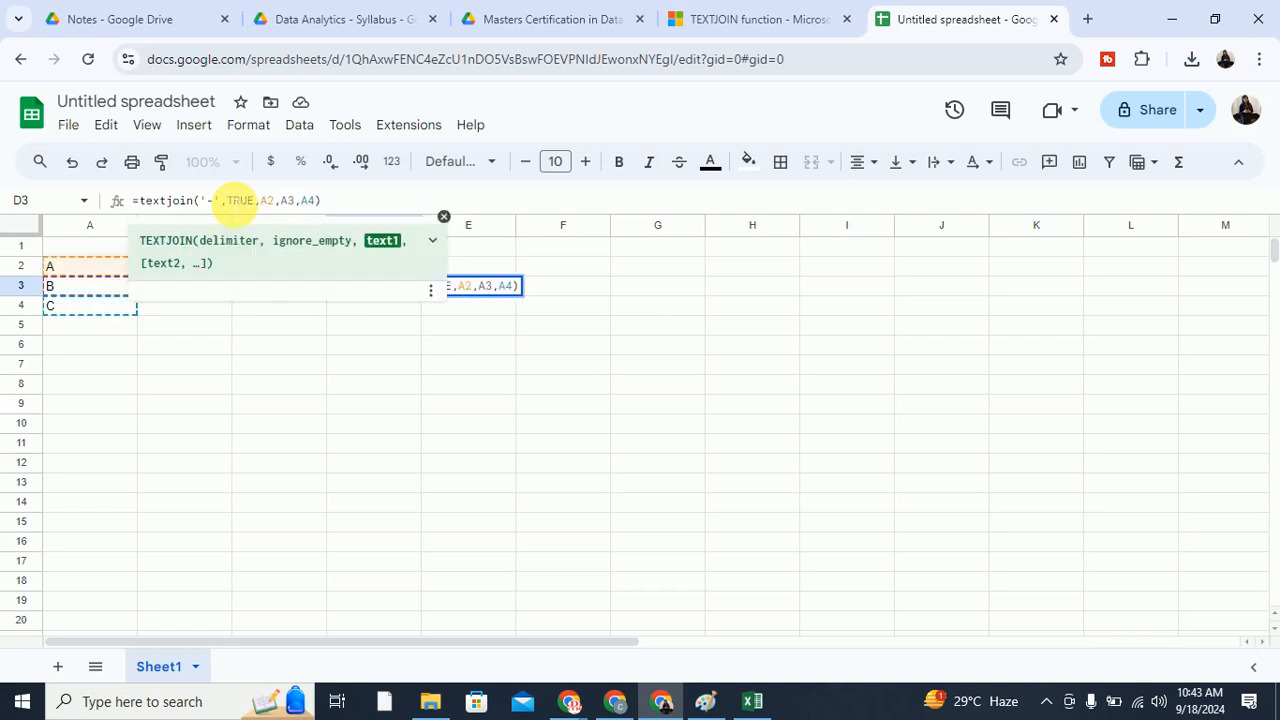
{"action": "key", "text": "Return"}
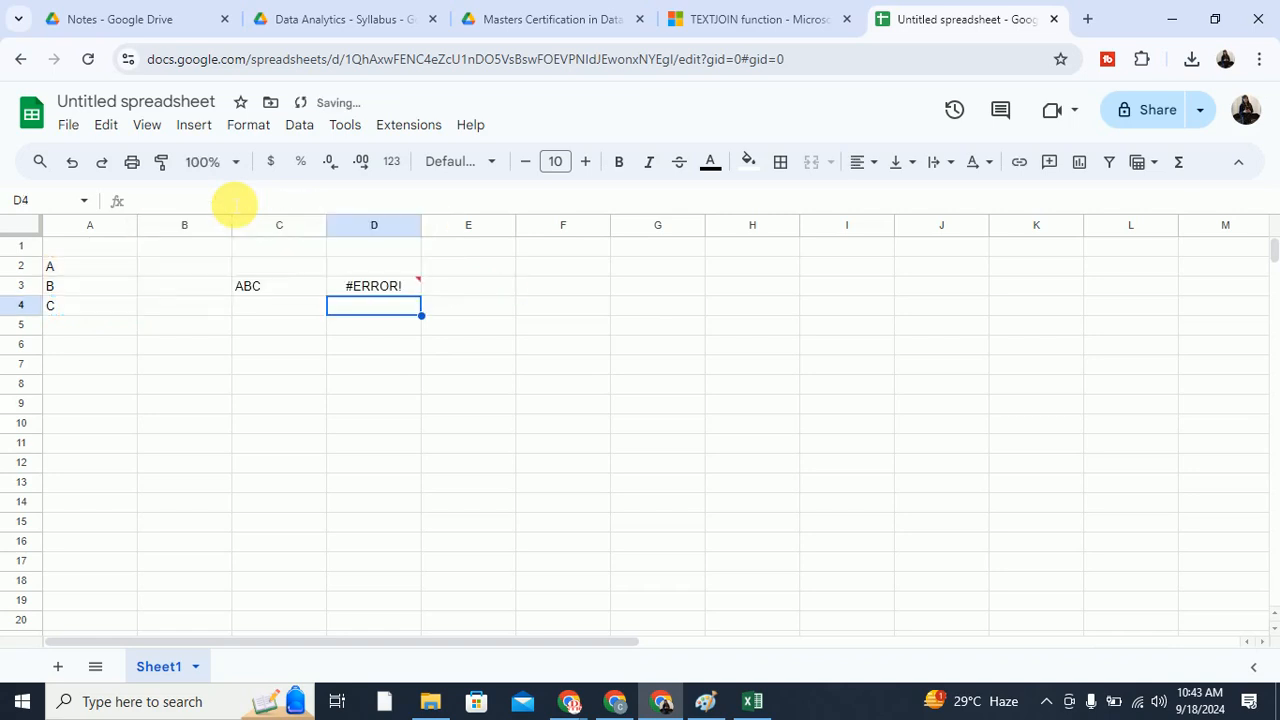
Replace the single quotes around the hyphen delimiter with double quotes, making the D3 formula =textjoin("-",TRUE,A2,A3,A4)
{"action": "left_click", "coordinate": [412, 287]}
{"action": "double_click", "coordinate": [397, 290]}
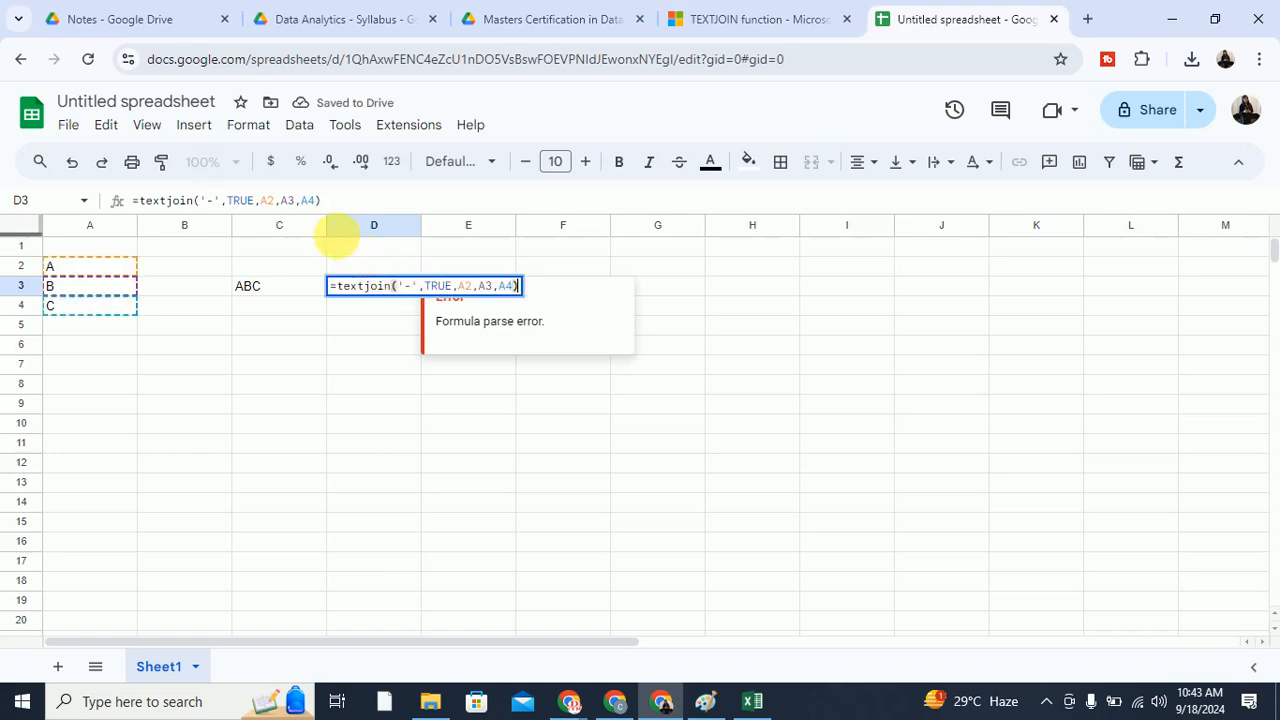
{"action": "left_click", "coordinate": [282, 200]}
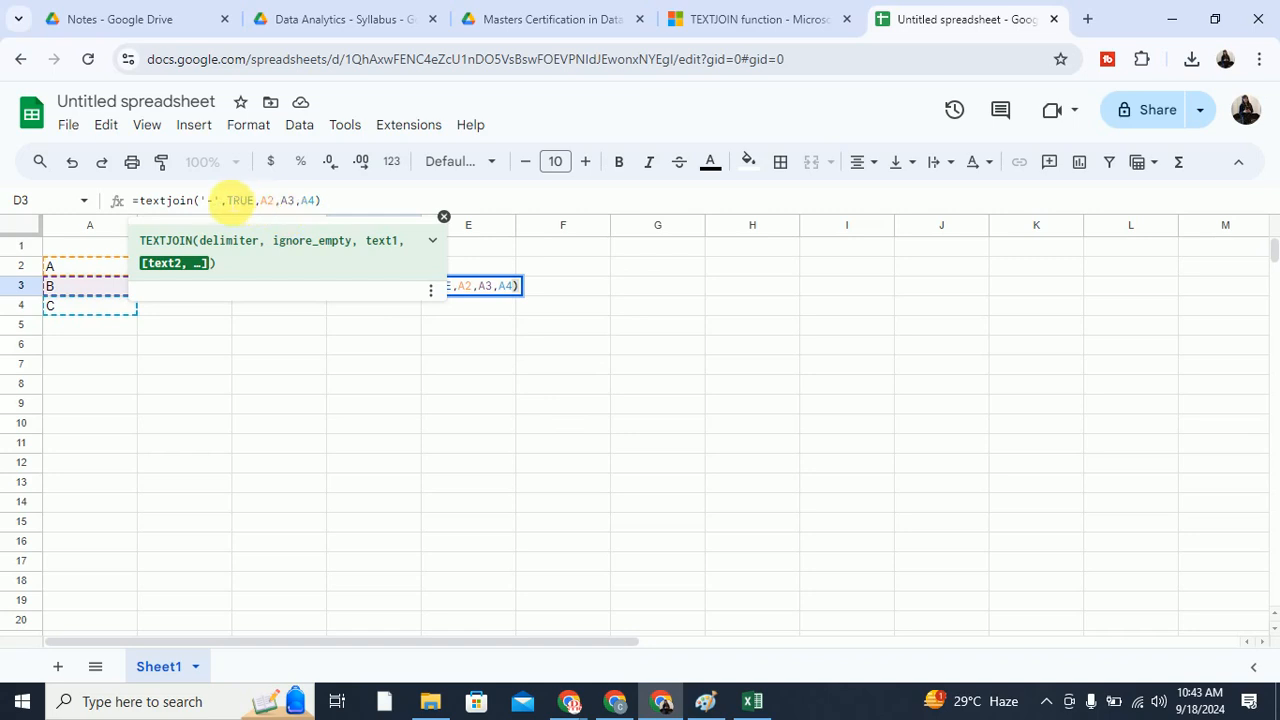
{"action": "left_click", "coordinate": [208, 200]}
{"action": "key", "text": "BackSpace"}
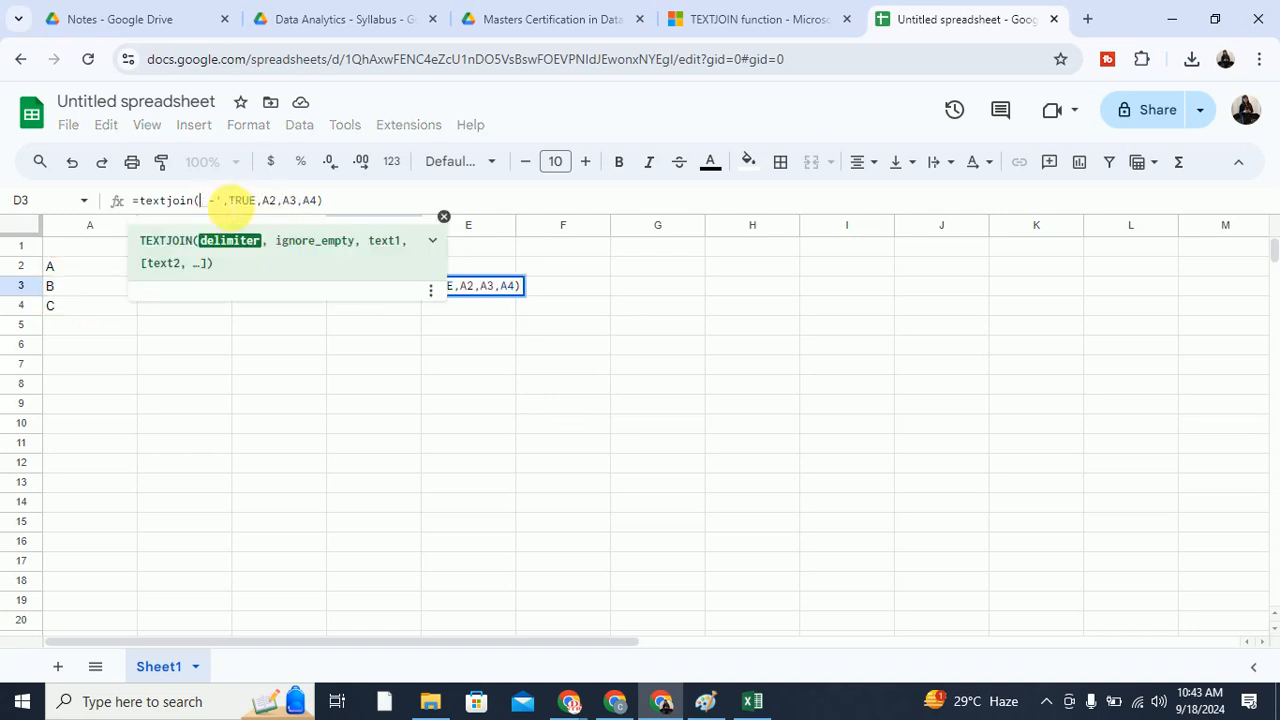
{"action": "type", "text": "\""}
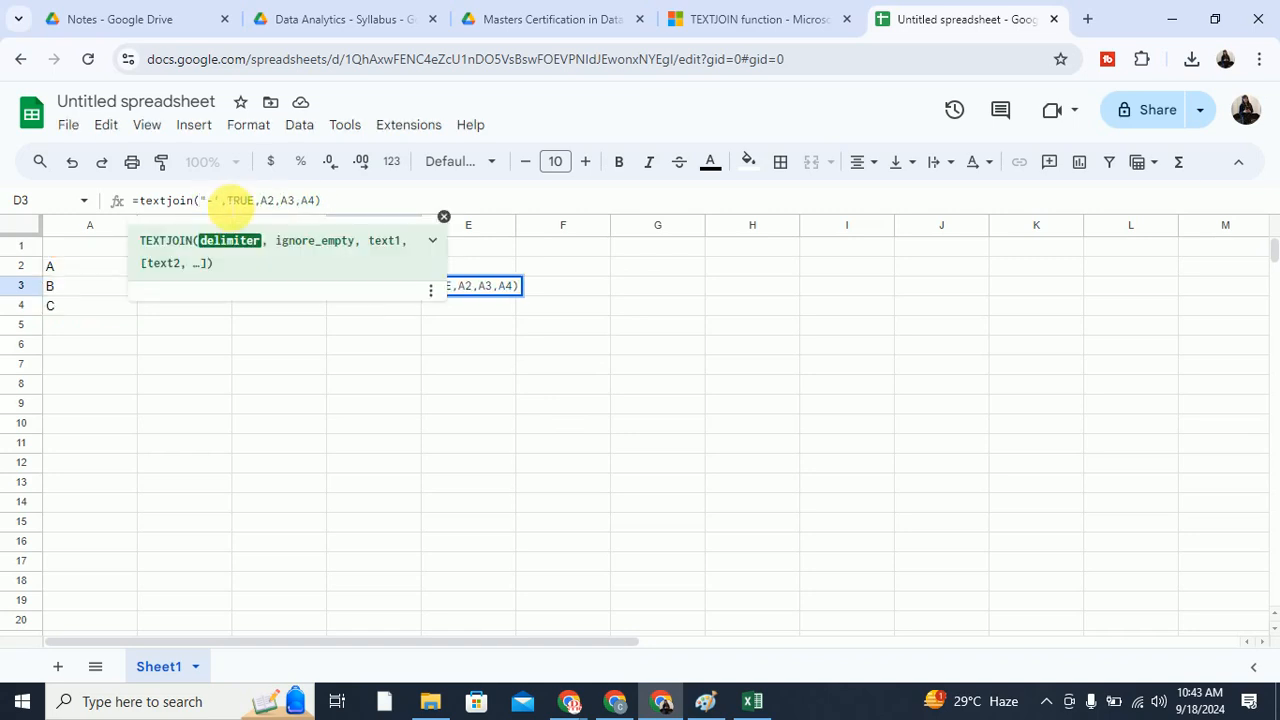
{"action": "key", "text": "Right"}
{"action": "key", "text": "Delete"}
{"action": "type", "text": "\""}
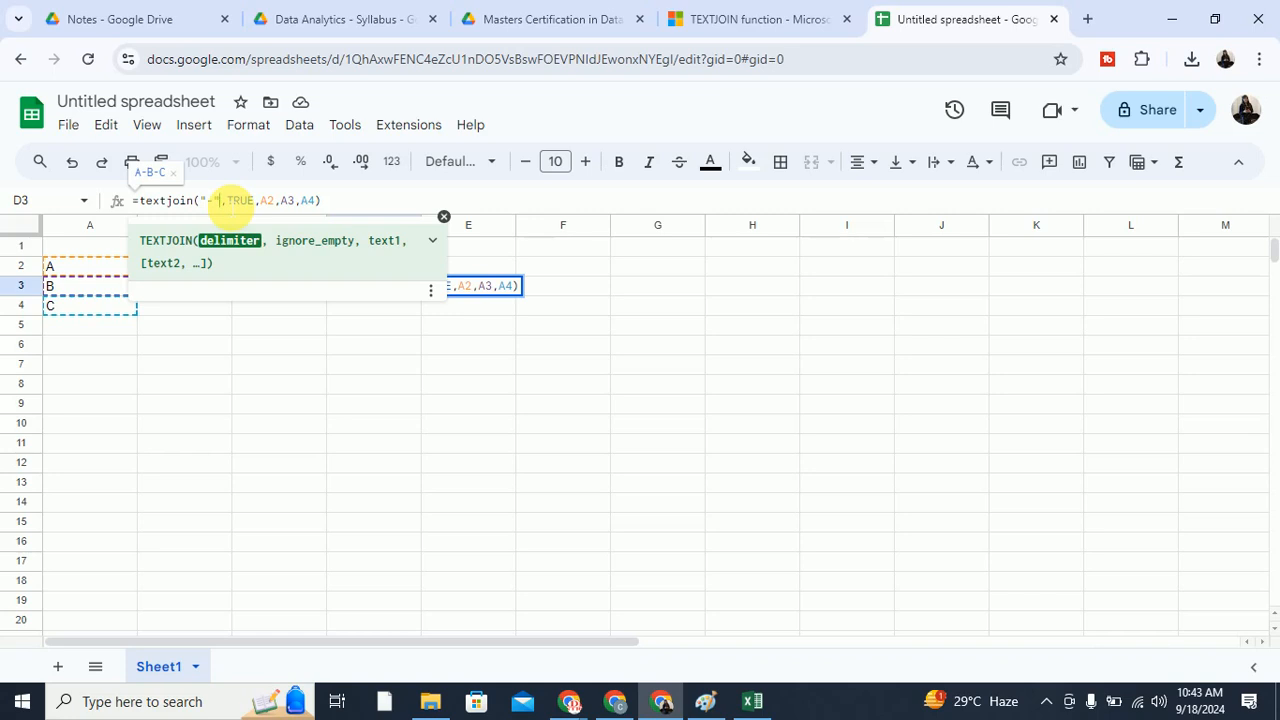
{"action": "left_click", "coordinate": [333, 202]}
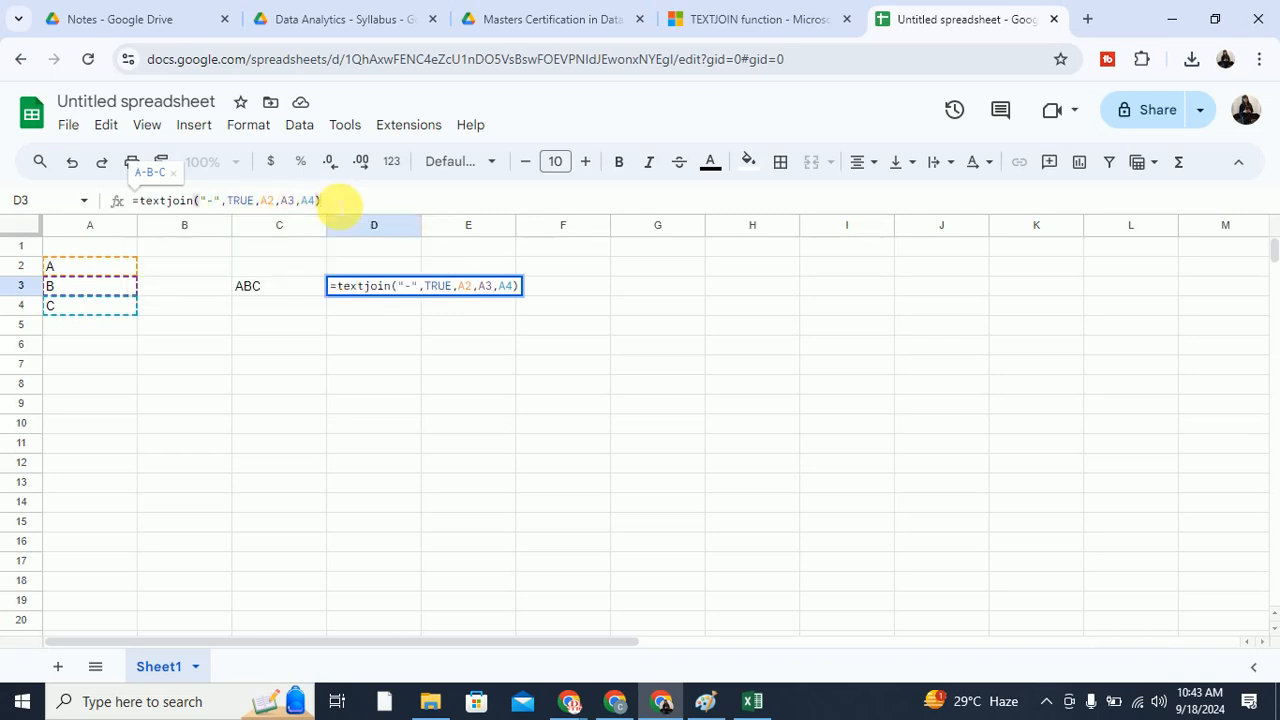
{"action": "key", "text": "Return"}
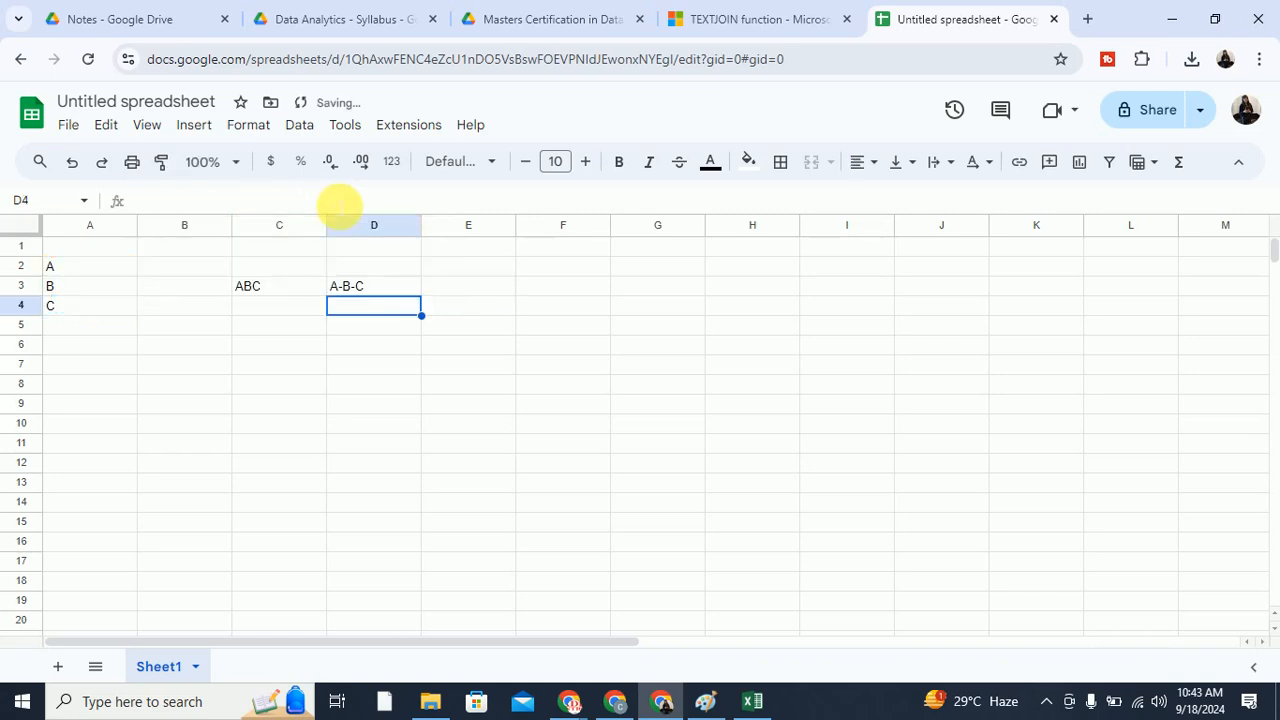
Compare the TEXTJOIN formula in cell D3 with the CONCATENATE formula in cell C3
{"action": "left_click", "coordinate": [397, 286]}
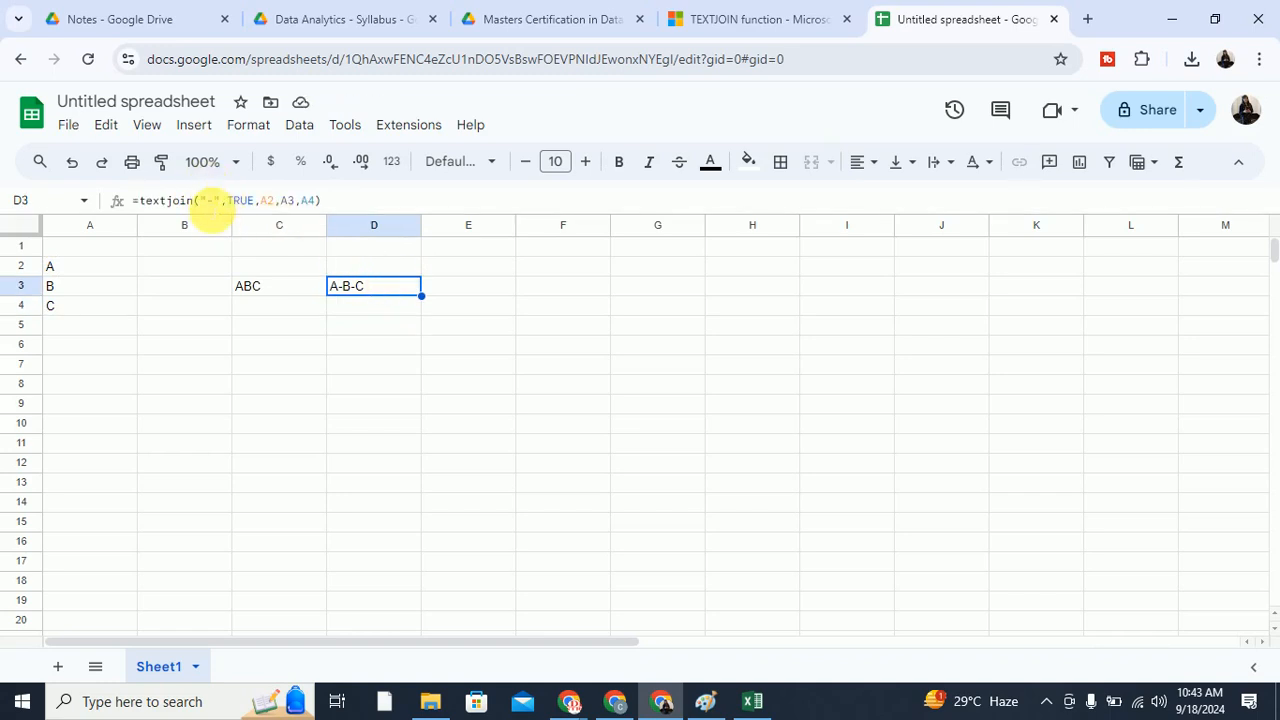
{"action": "left_click", "coordinate": [265, 288]}
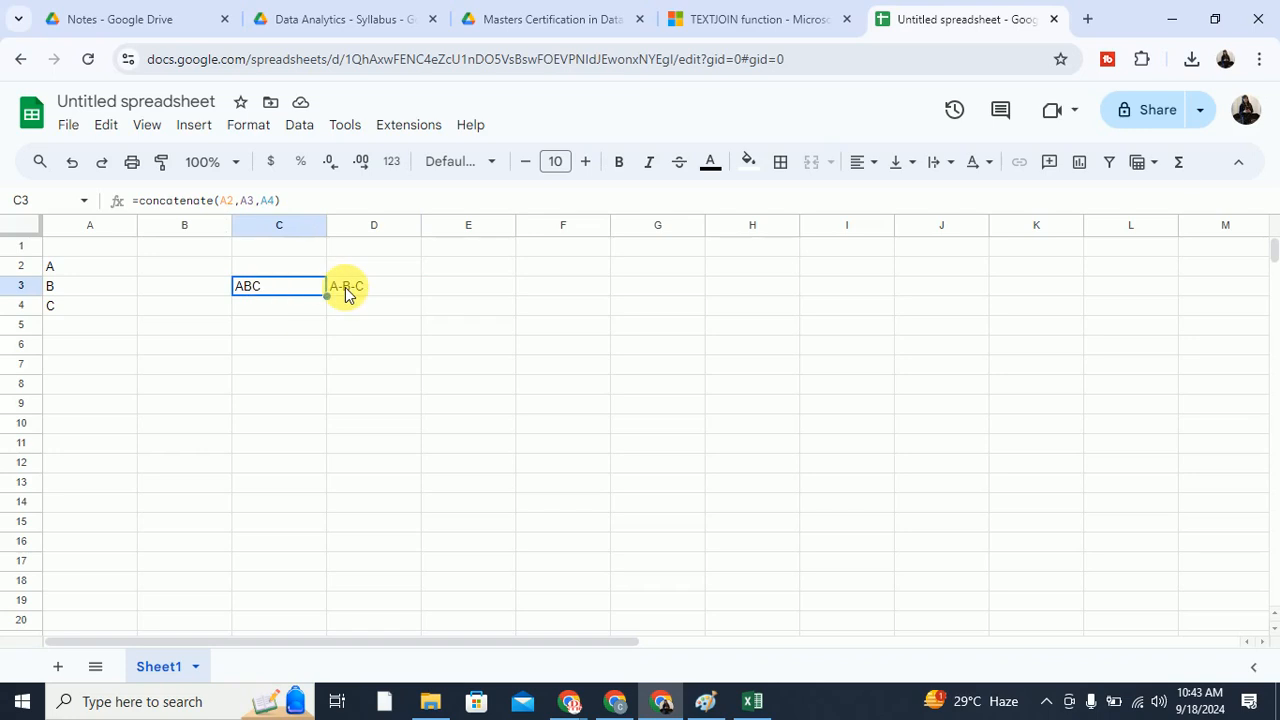
{"action": "left_click", "coordinate": [346, 291]}
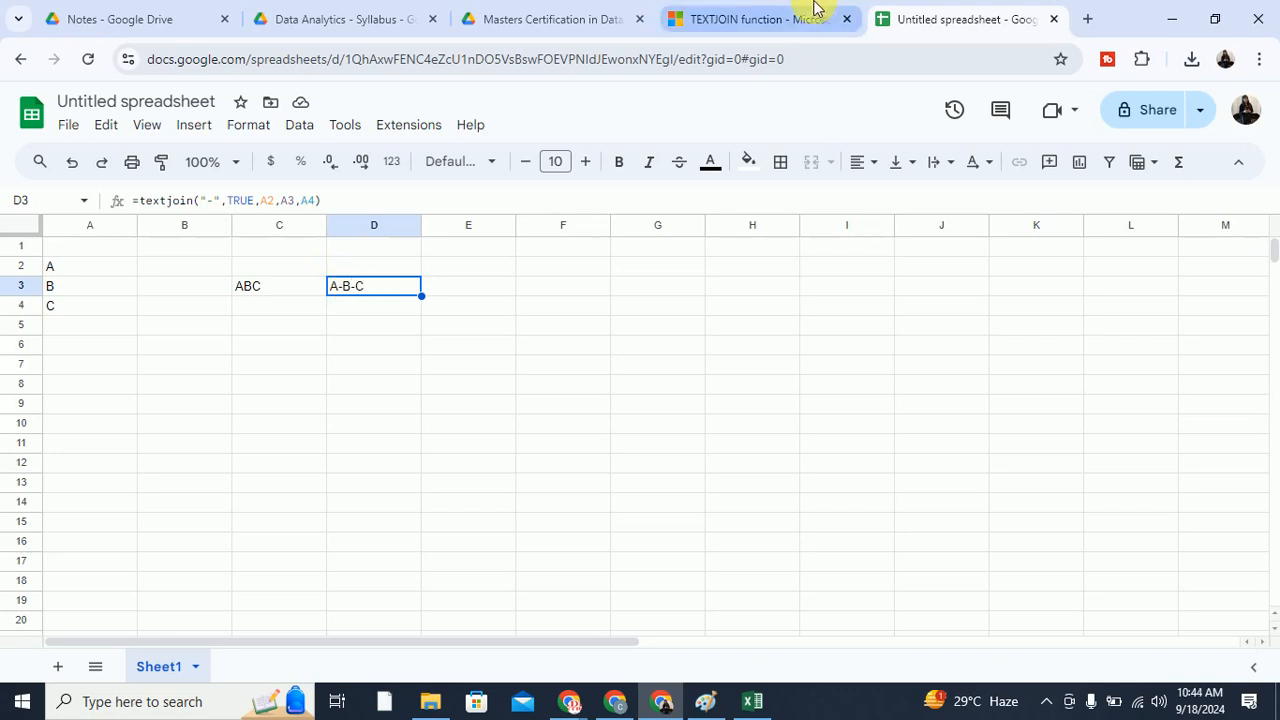
Return from the TEXTJOIN help page to Microsoft's Excel functions by category list and expand the Text functions section
{"action": "left_click", "coordinate": [777, 23]}
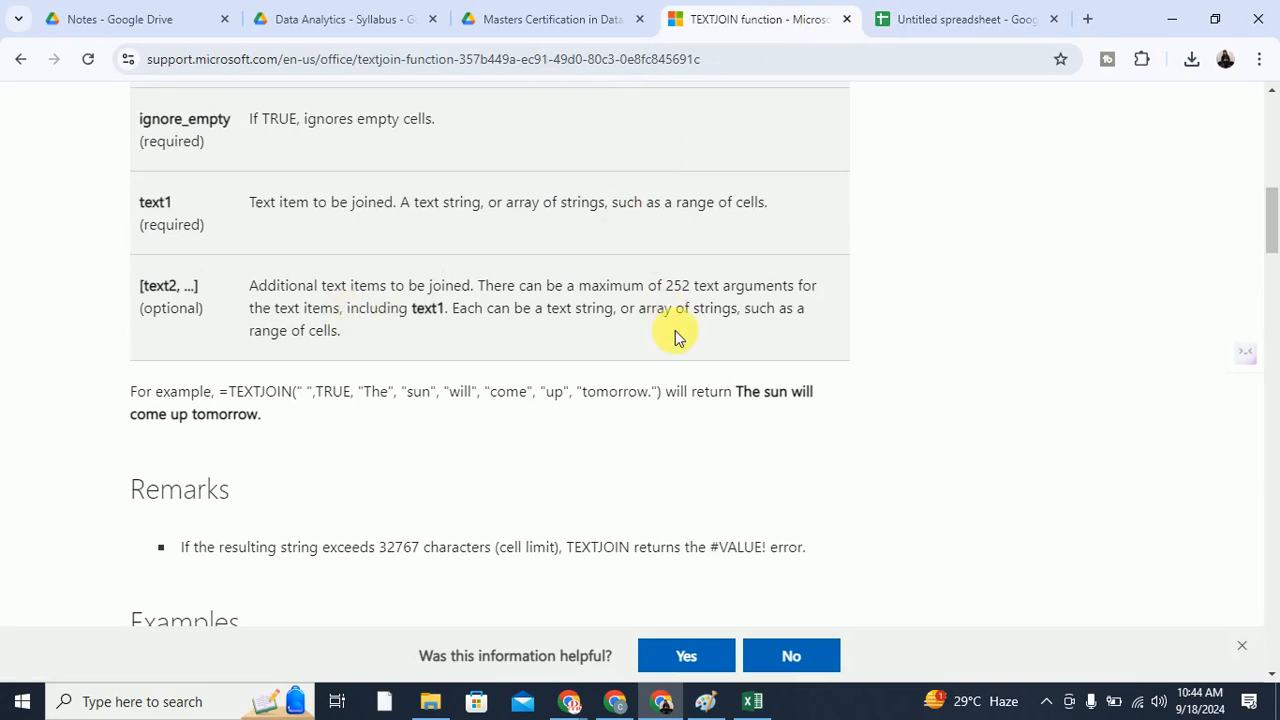
{"action": "scroll", "coordinate": [675, 330], "scroll_direction": "up", "scroll_amount": 10}
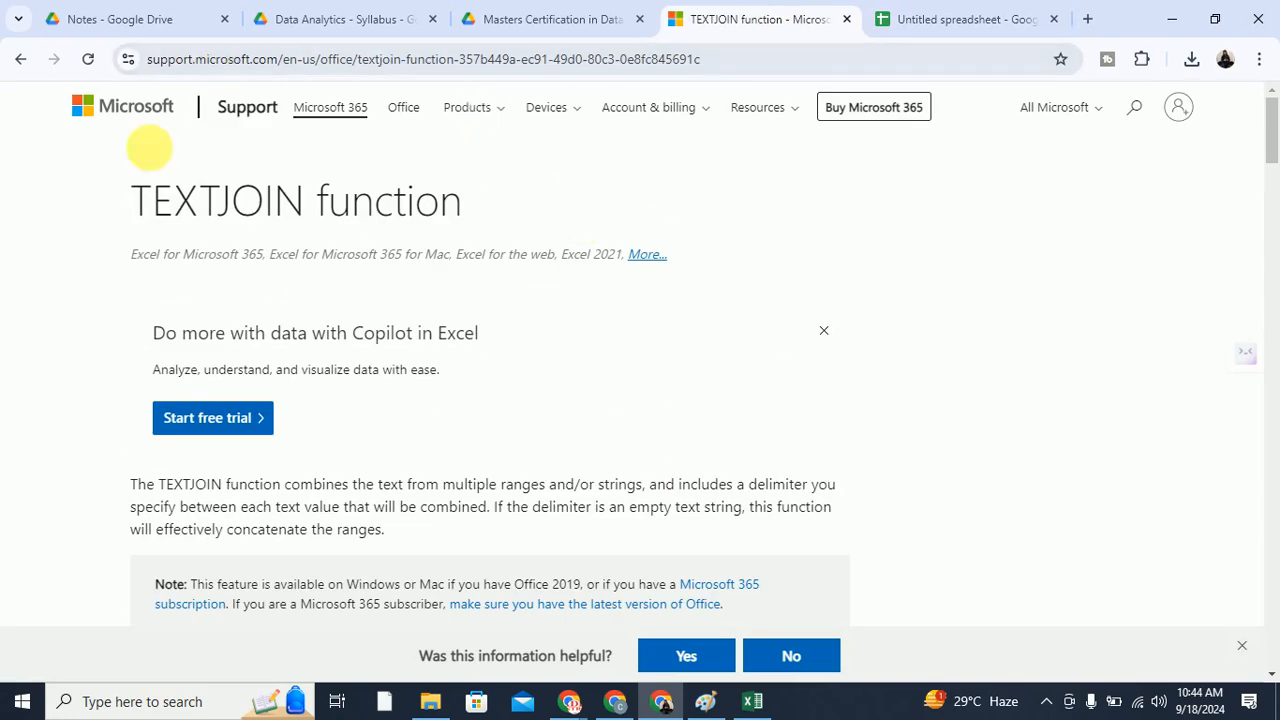
{"action": "left_click", "coordinate": [21, 62]}
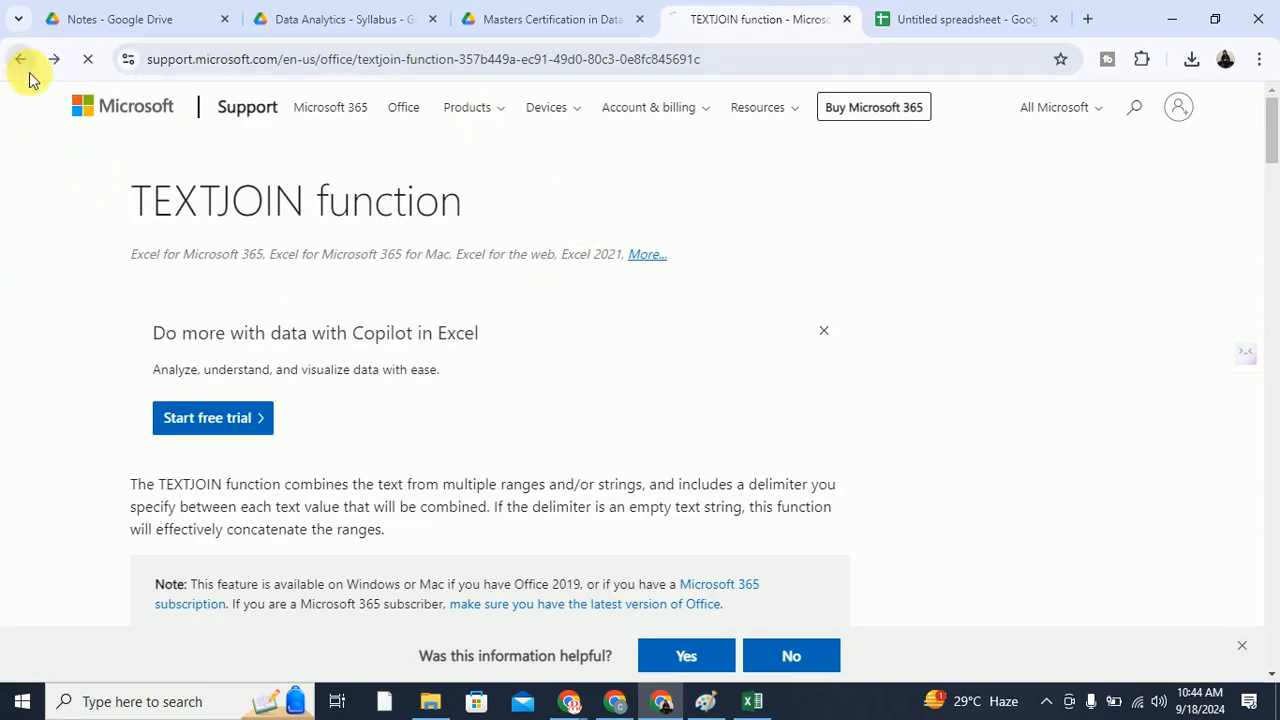
{"action": "scroll", "coordinate": [592, 272], "scroll_direction": "down", "scroll_amount": 9}
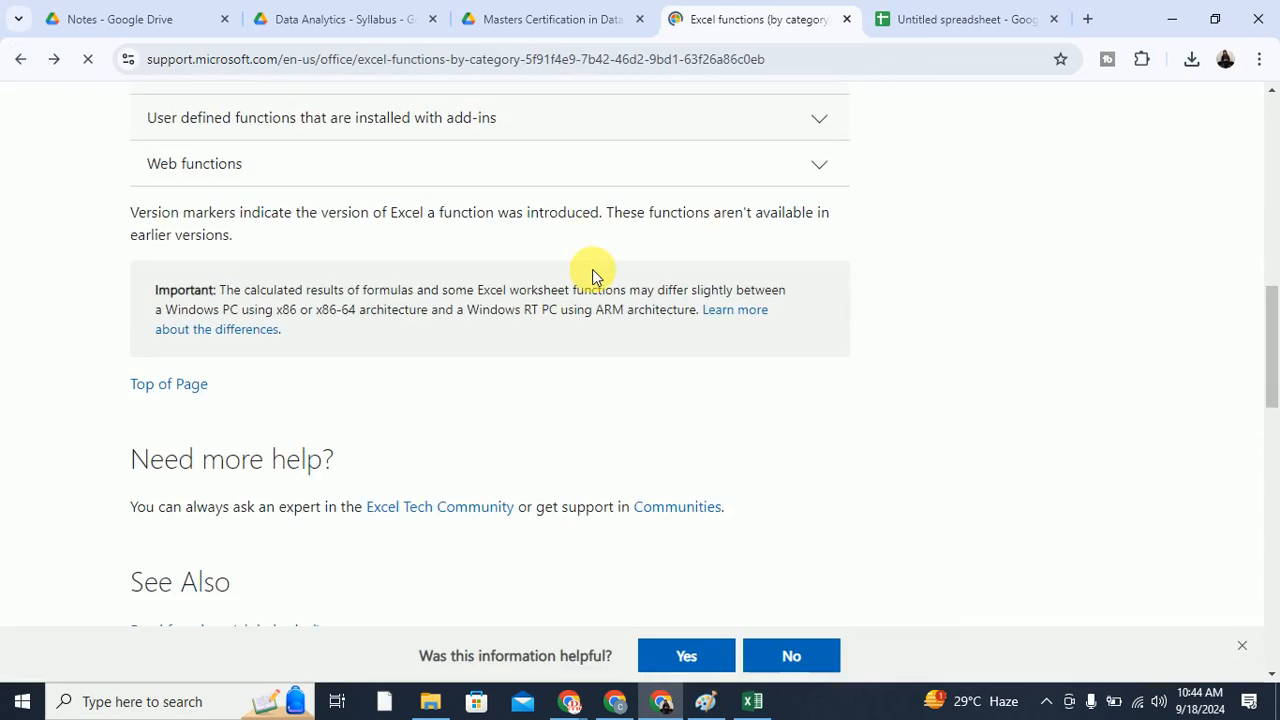
{"action": "scroll", "coordinate": [592, 272], "scroll_direction": "up", "scroll_amount": 3}
{"action": "left_click", "coordinate": [826, 357]}
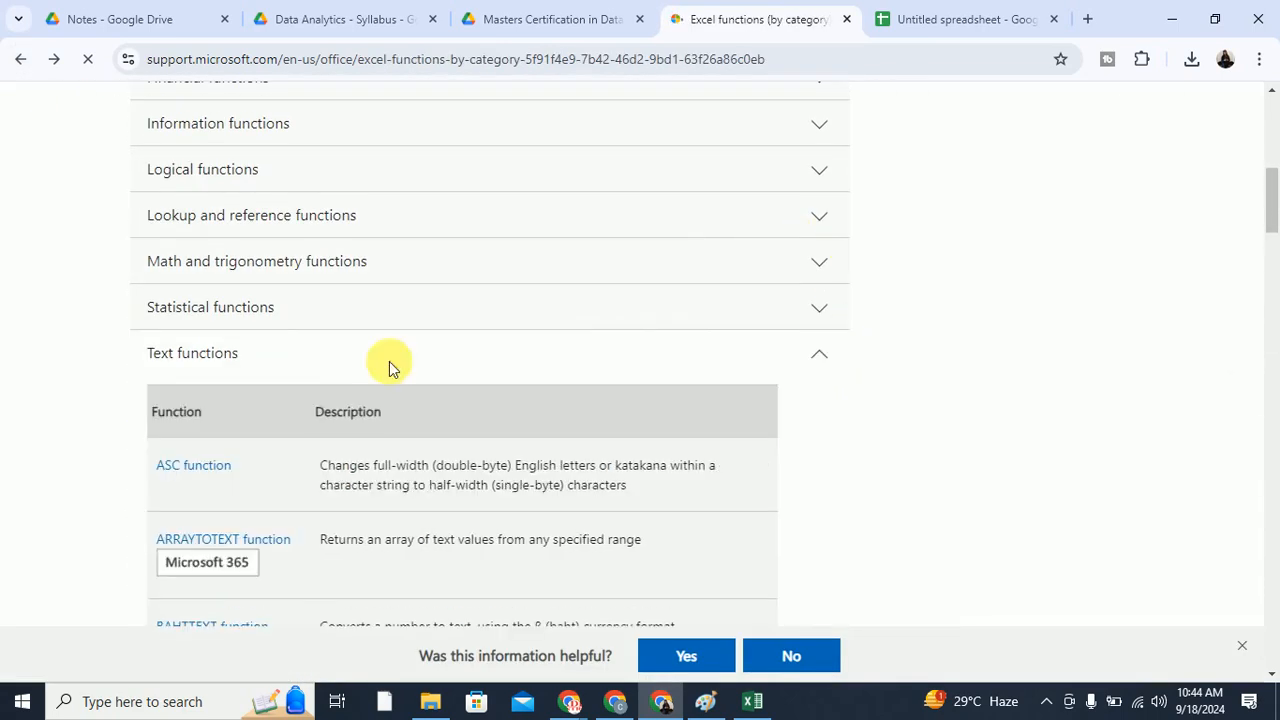
Find the LOWER function in the text functions list and open its help page in a new tab
{"action": "scroll", "coordinate": [55, 380], "scroll_direction": "down", "scroll_amount": 3}
{"action": "scroll", "coordinate": [63, 377], "scroll_direction": "down", "scroll_amount": 5}
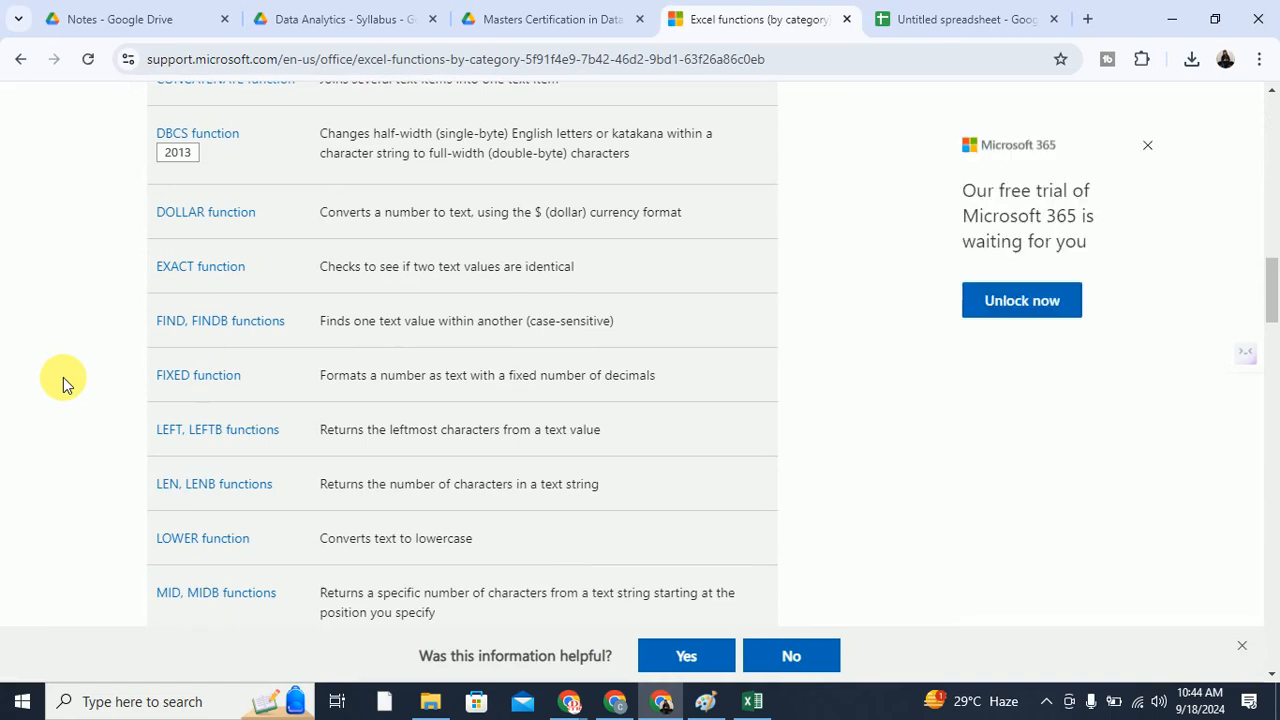
{"action": "scroll", "coordinate": [63, 377], "scroll_direction": "down", "scroll_amount": 2}
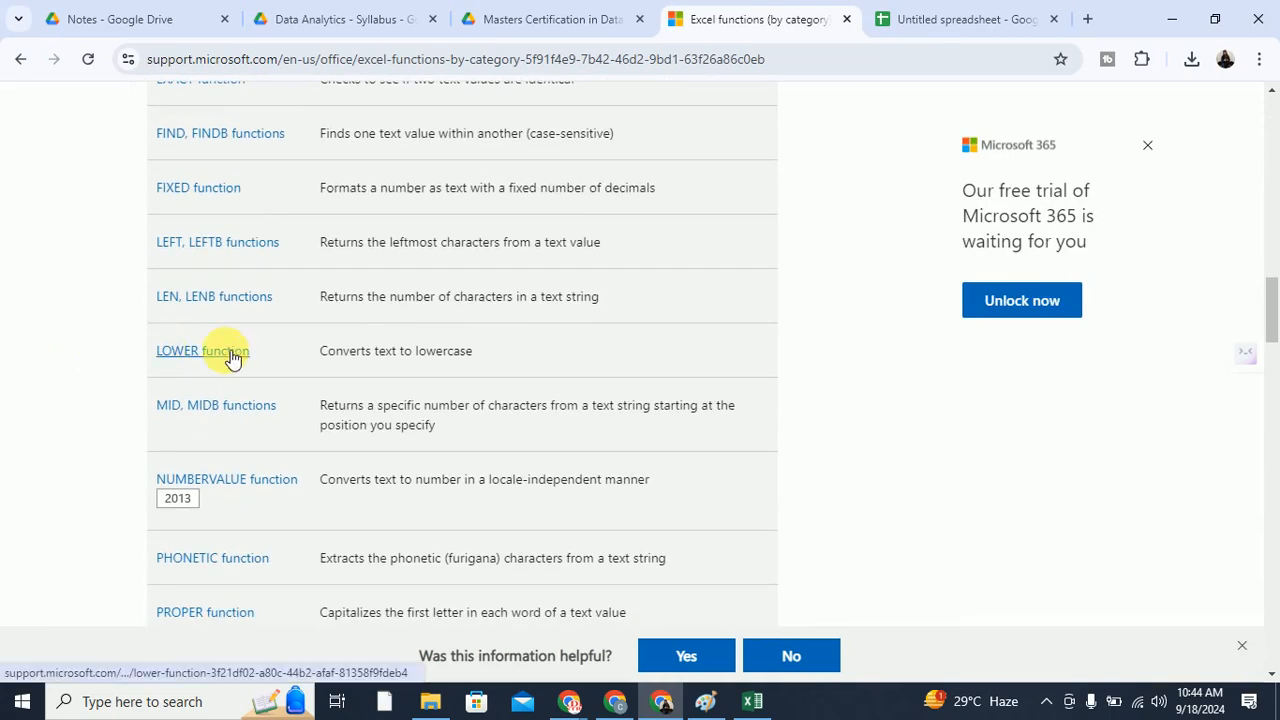
{"action": "left_click", "coordinate": [232, 355], "text": "ctrl"}
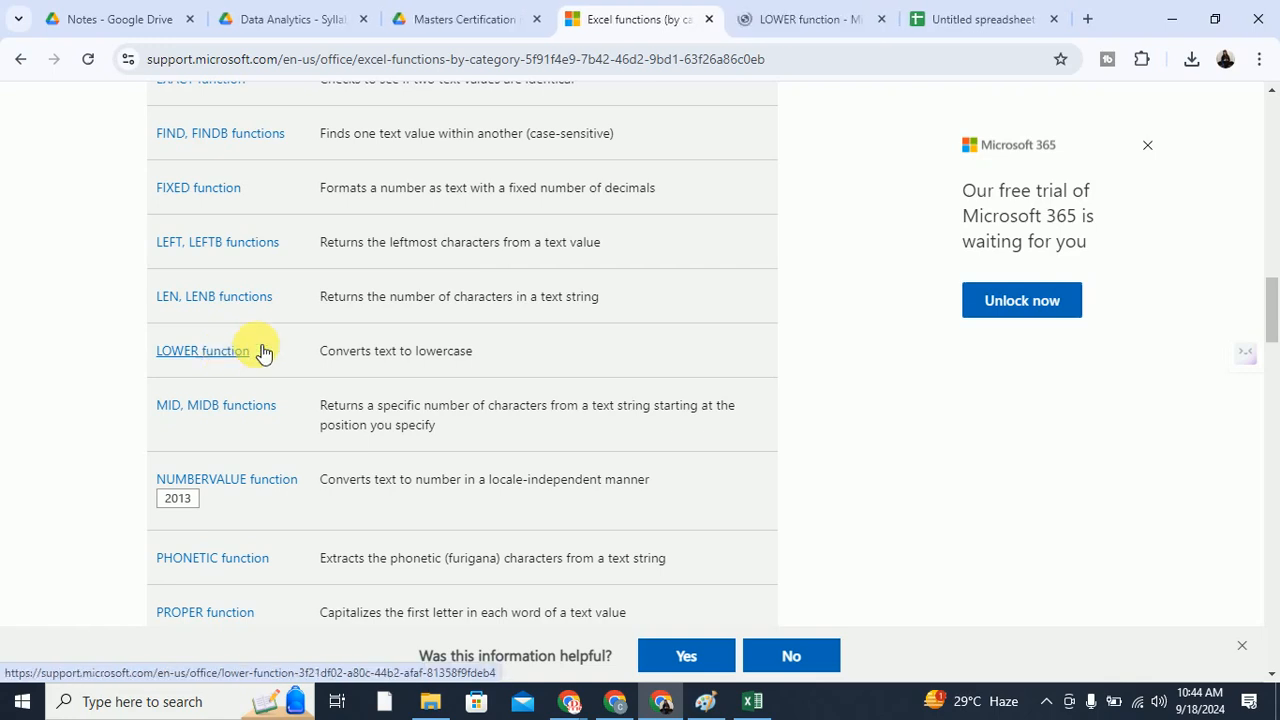
{"action": "left_click", "coordinate": [789, 22]}
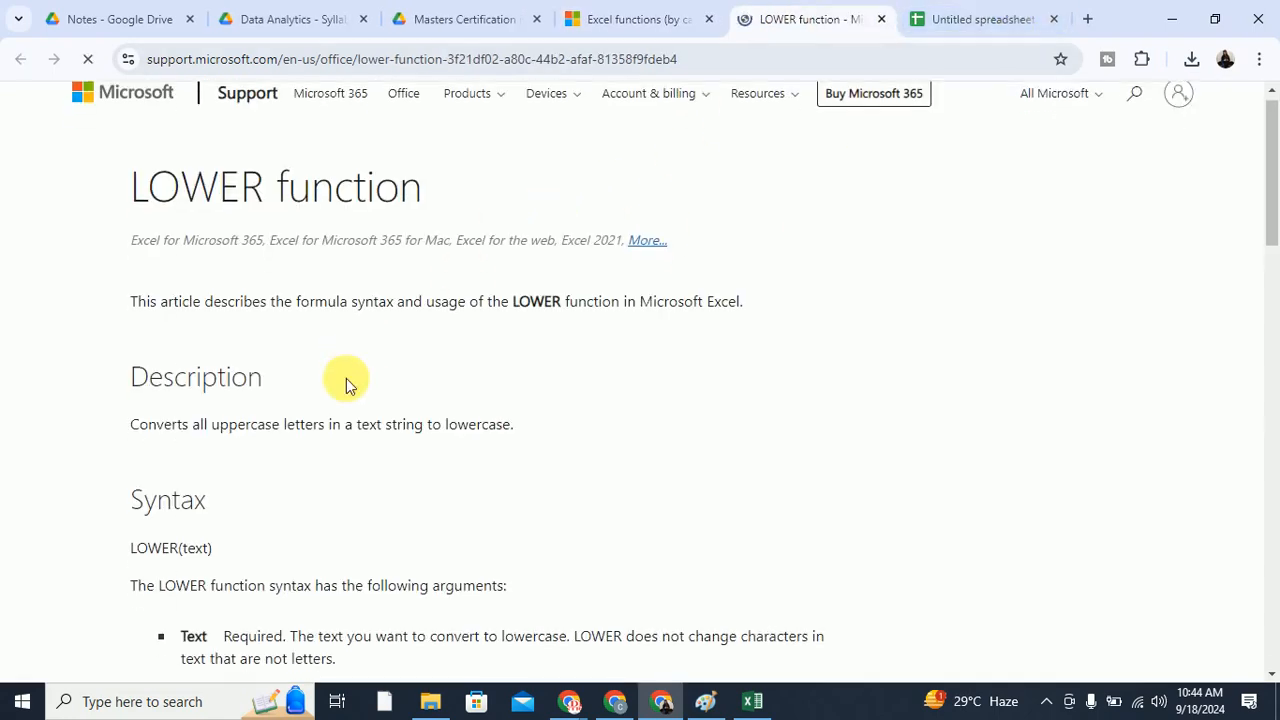
Examine the syntax and the example table on the LOWER function help page
{"action": "scroll", "coordinate": [137, 387], "scroll_direction": "down", "scroll_amount": 3}
{"action": "scroll", "coordinate": [300, 334], "scroll_direction": "down", "scroll_amount": 3}
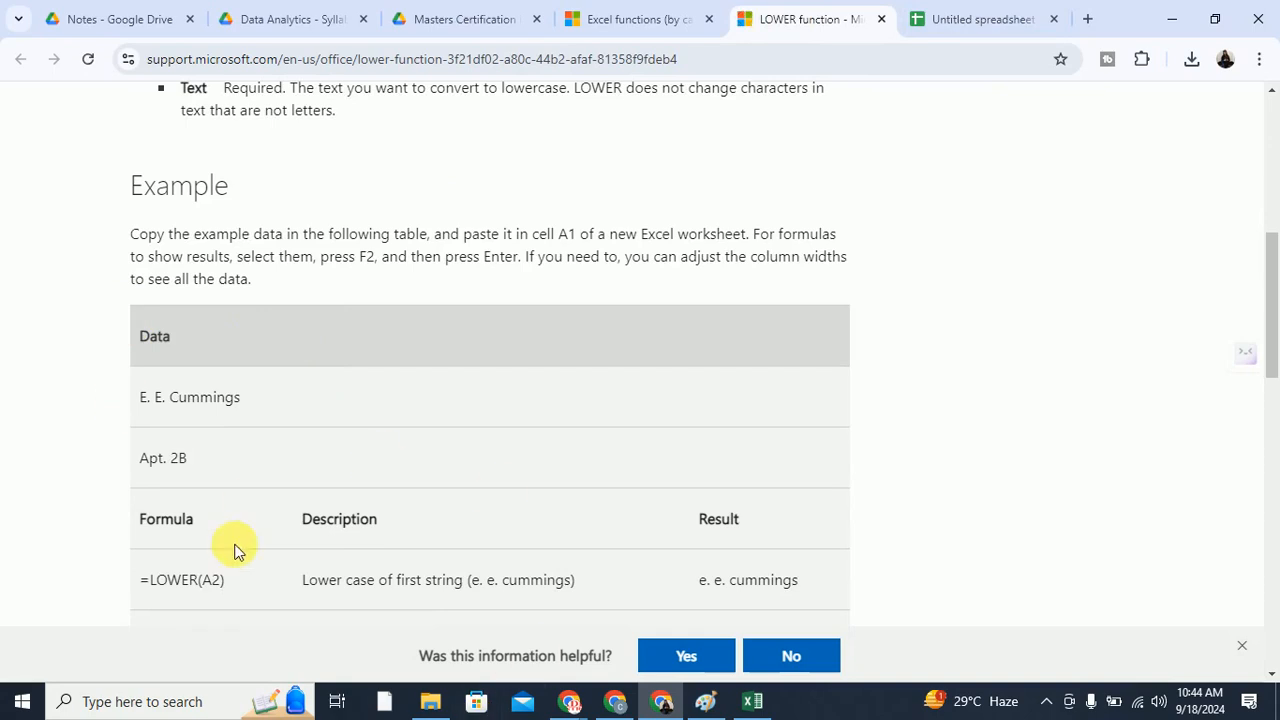
{"action": "scroll", "coordinate": [333, 505], "scroll_direction": "down", "scroll_amount": 2}
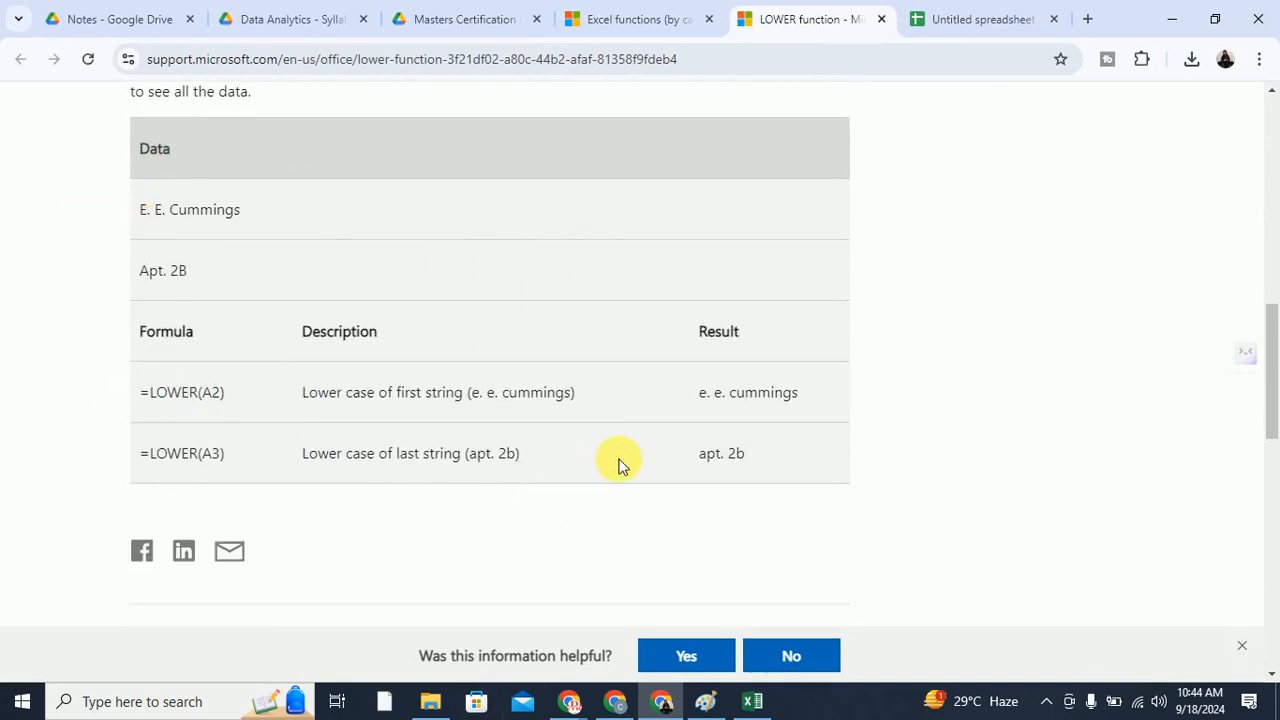
Close the LOWER function help page and switch to the Functions in Excel (2) workbook in Excel
{"action": "scroll", "coordinate": [728, 451], "scroll_direction": "up", "scroll_amount": 5}
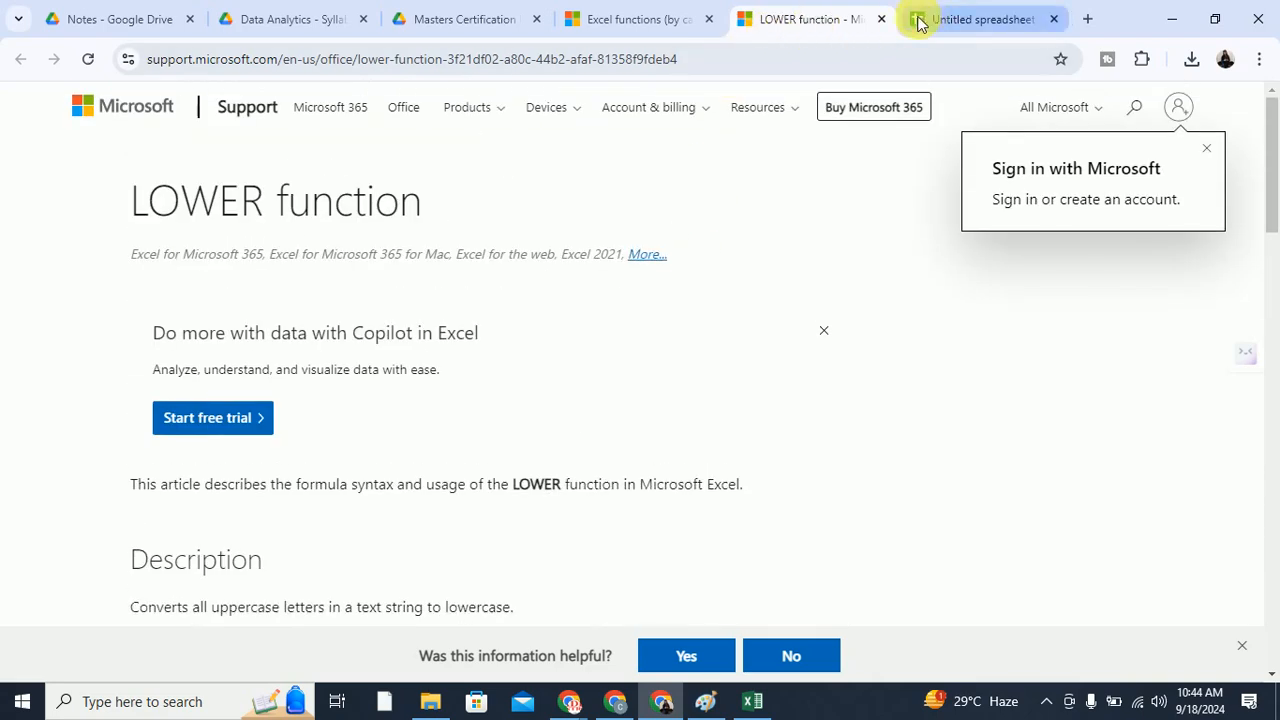
{"action": "left_click", "coordinate": [880, 19]}
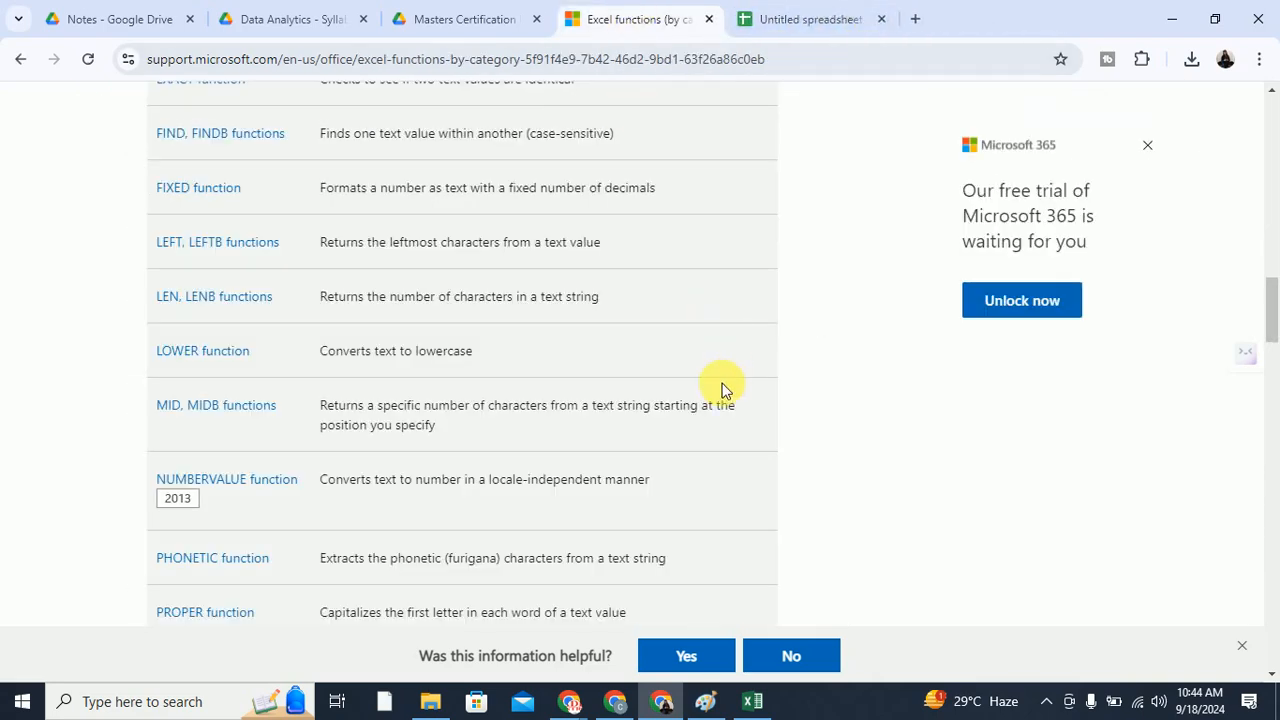
{"action": "left_click", "coordinate": [756, 705]}
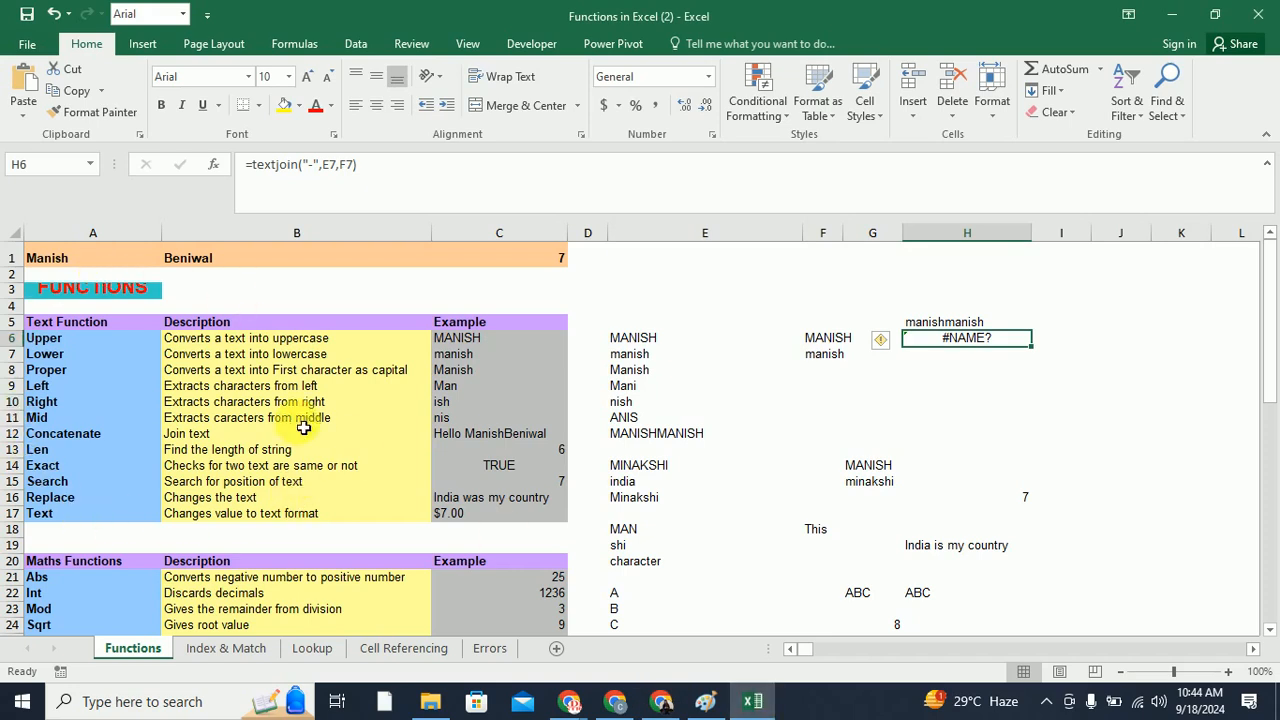
Look over the Maths Functions and Statistical Functions lists and the sample numbers in column F on the Functions sheet
{"action": "scroll", "coordinate": [157, 373], "scroll_direction": "down", "scroll_amount": 2}
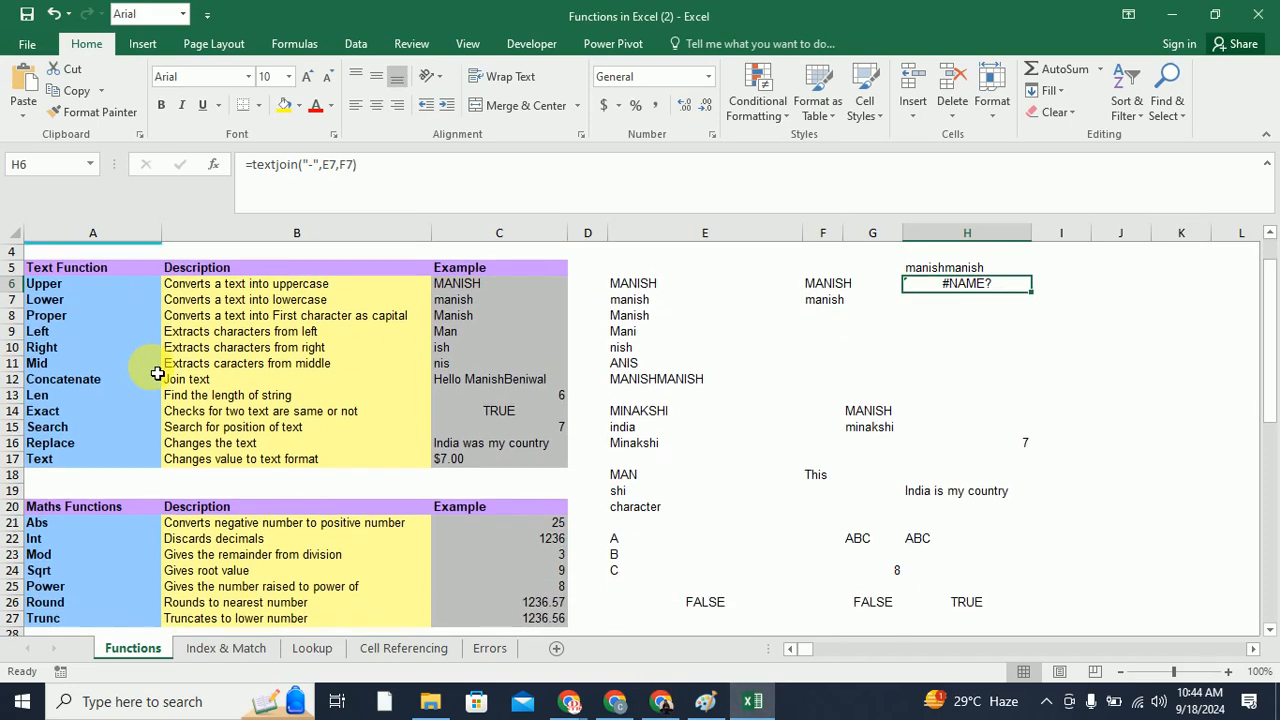
{"action": "scroll", "coordinate": [157, 368], "scroll_direction": "down", "scroll_amount": 2}
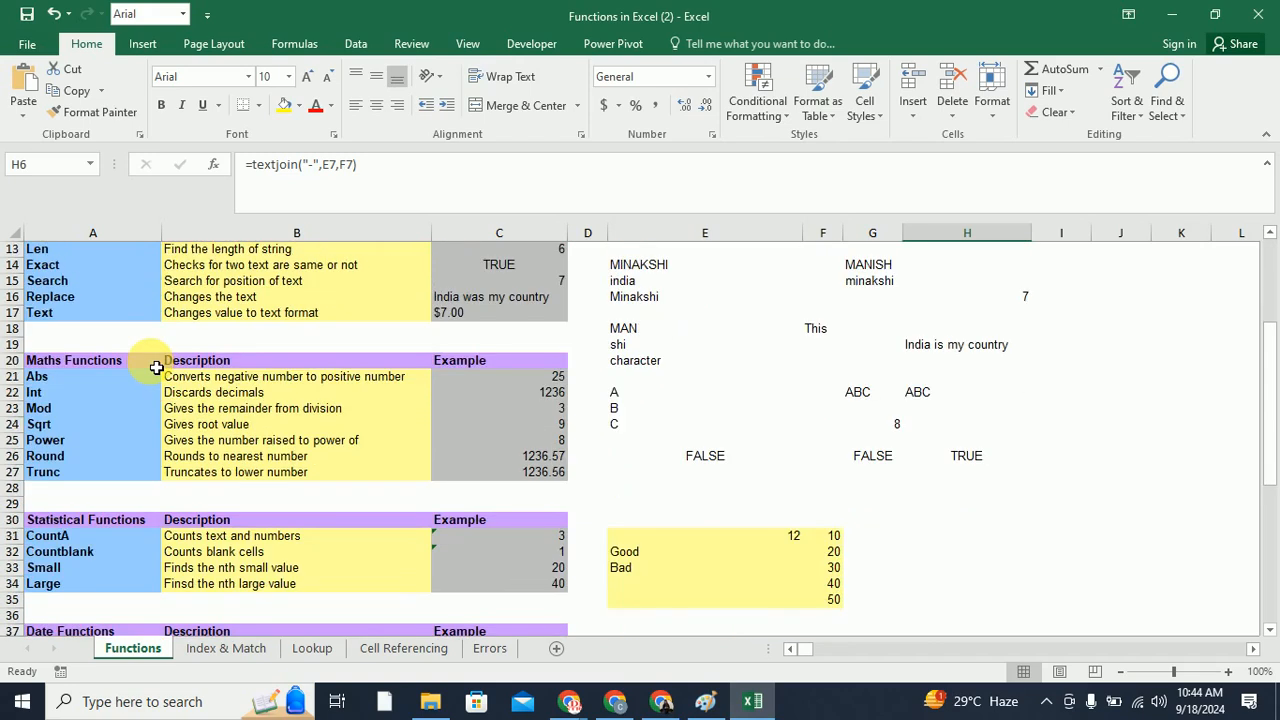
{"action": "scroll", "coordinate": [157, 368], "scroll_direction": "down", "scroll_amount": 1}
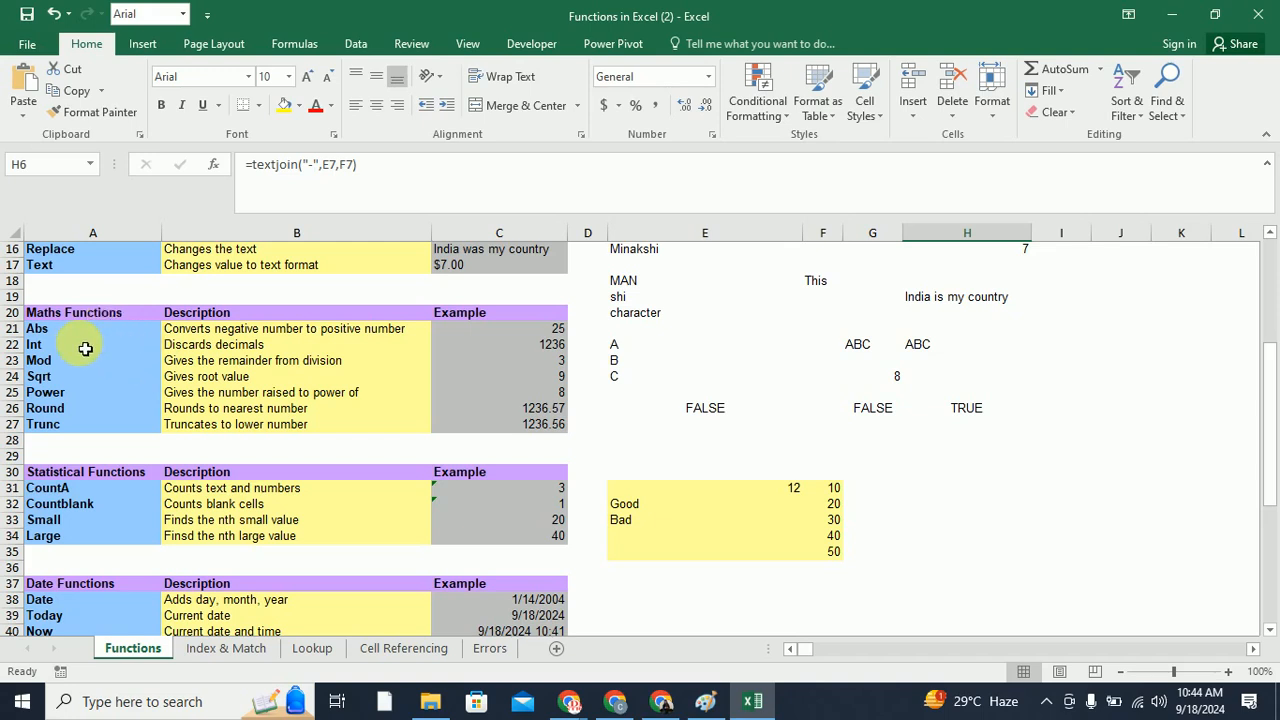
{"action": "left_click_drag", "start_coordinate": [37, 326], "coordinate": [63, 427]}
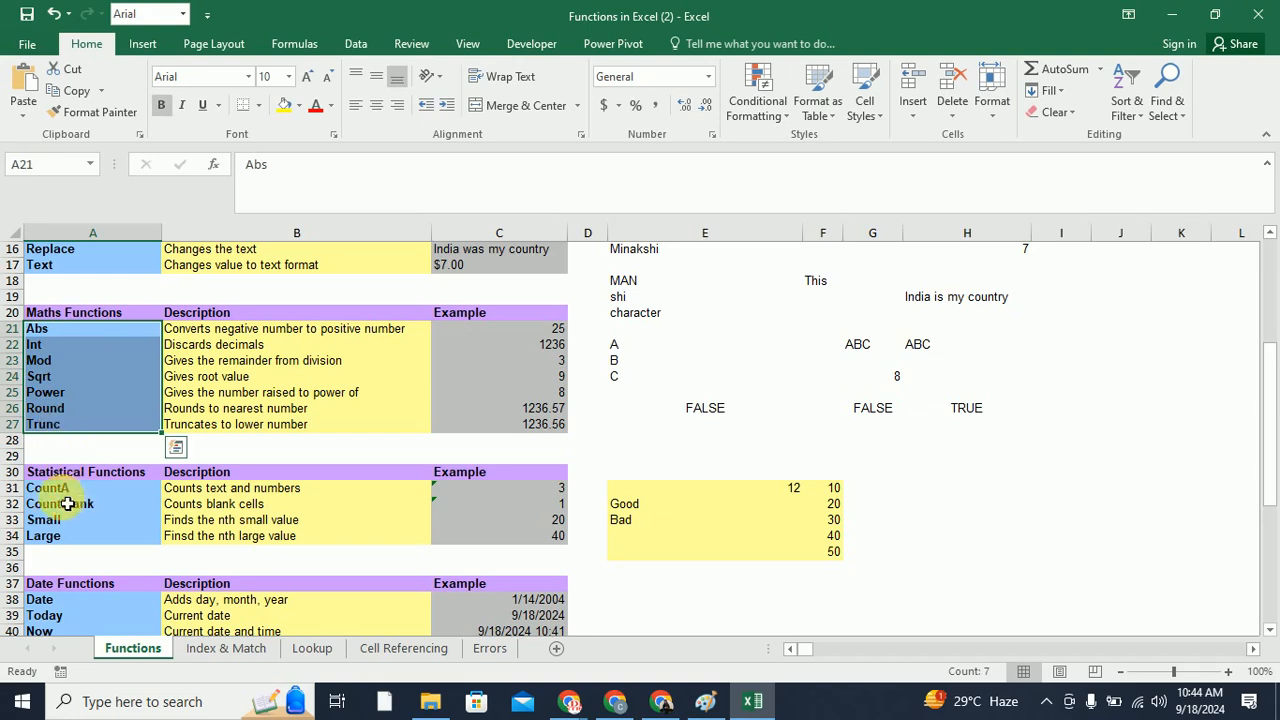
{"action": "left_click_drag", "start_coordinate": [48, 489], "coordinate": [70, 553]}
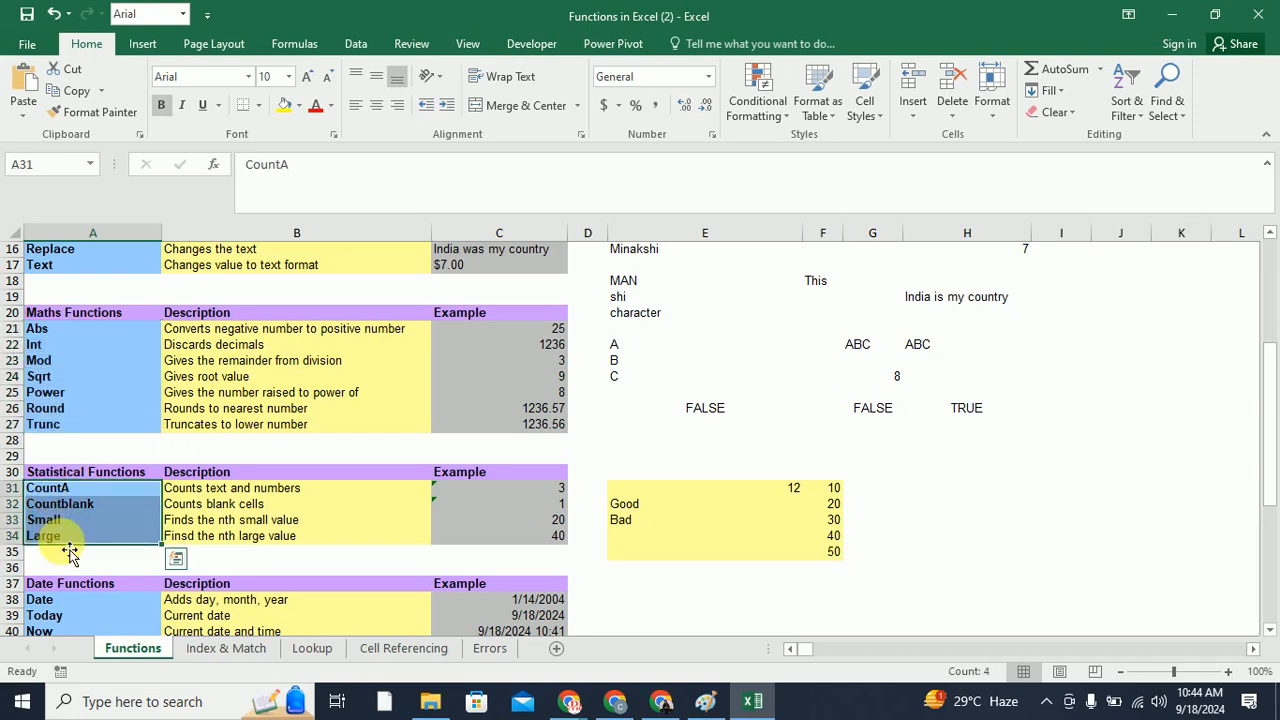
{"action": "left_click_drag", "start_coordinate": [828, 474], "coordinate": [825, 575]}
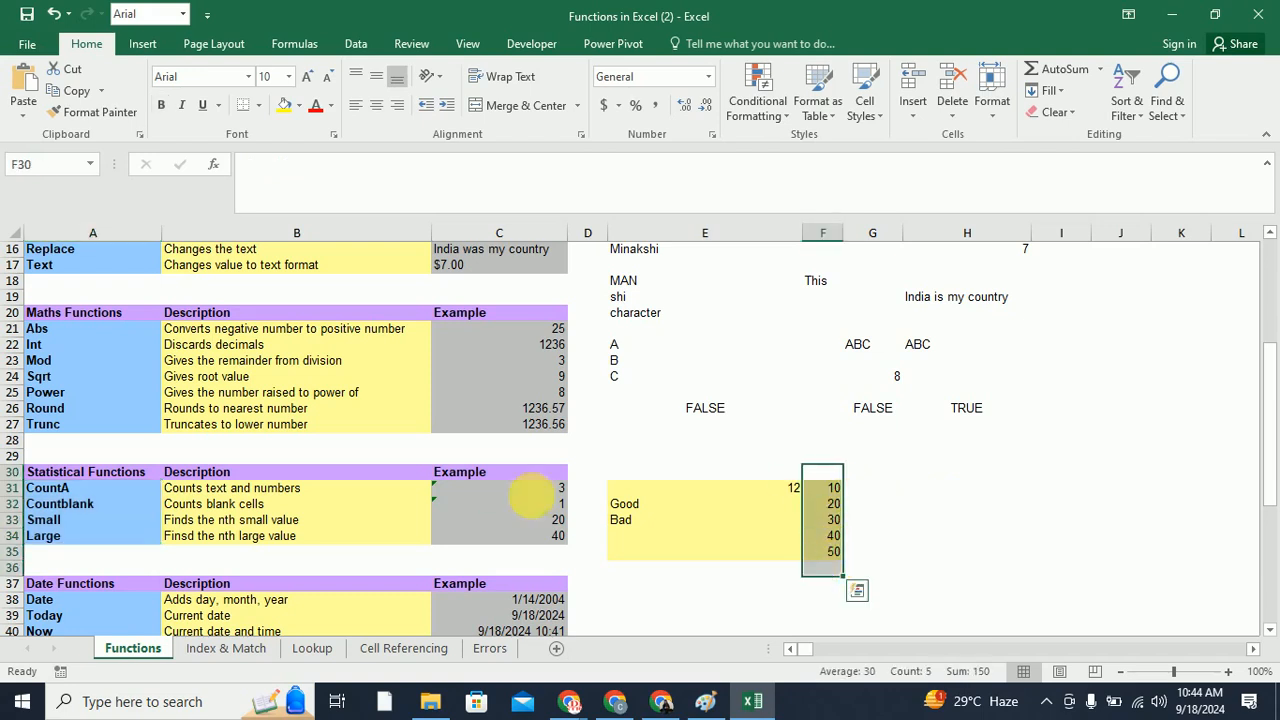
Examine the Abs entry and the negative number argument of its example formula in cell C21
{"action": "left_click", "coordinate": [71, 333]}
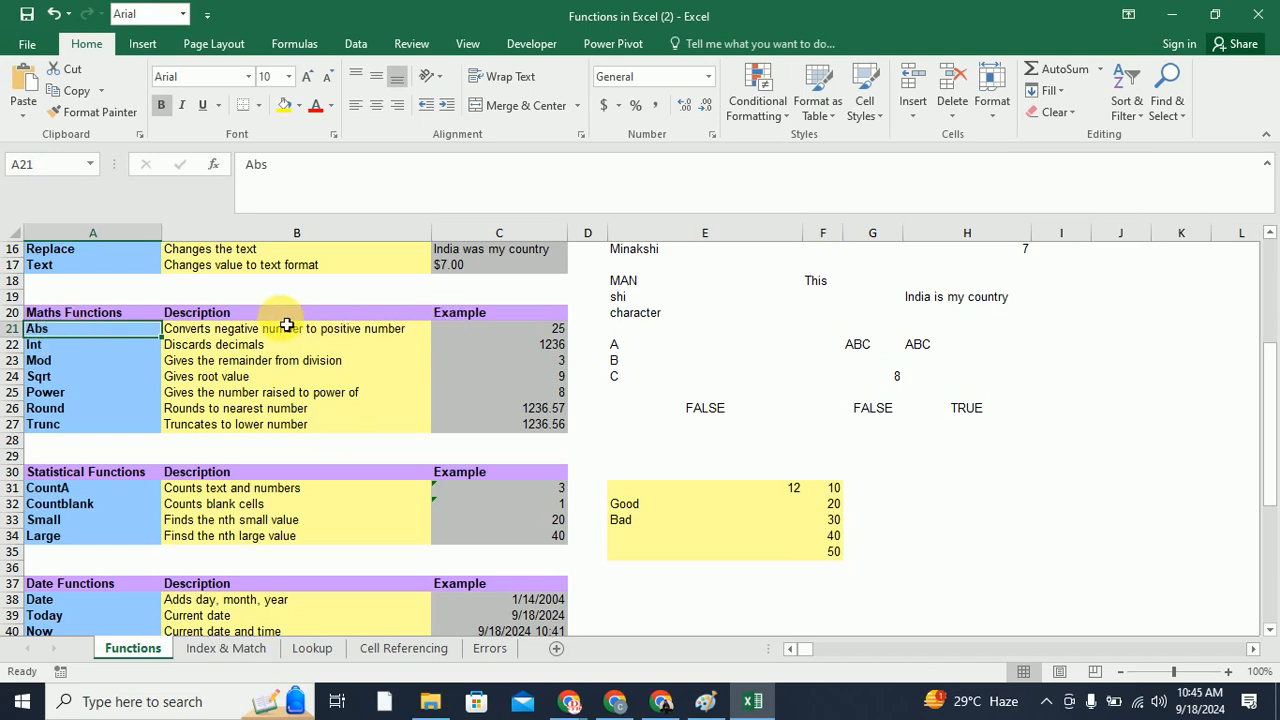
{"action": "left_click", "coordinate": [504, 336]}
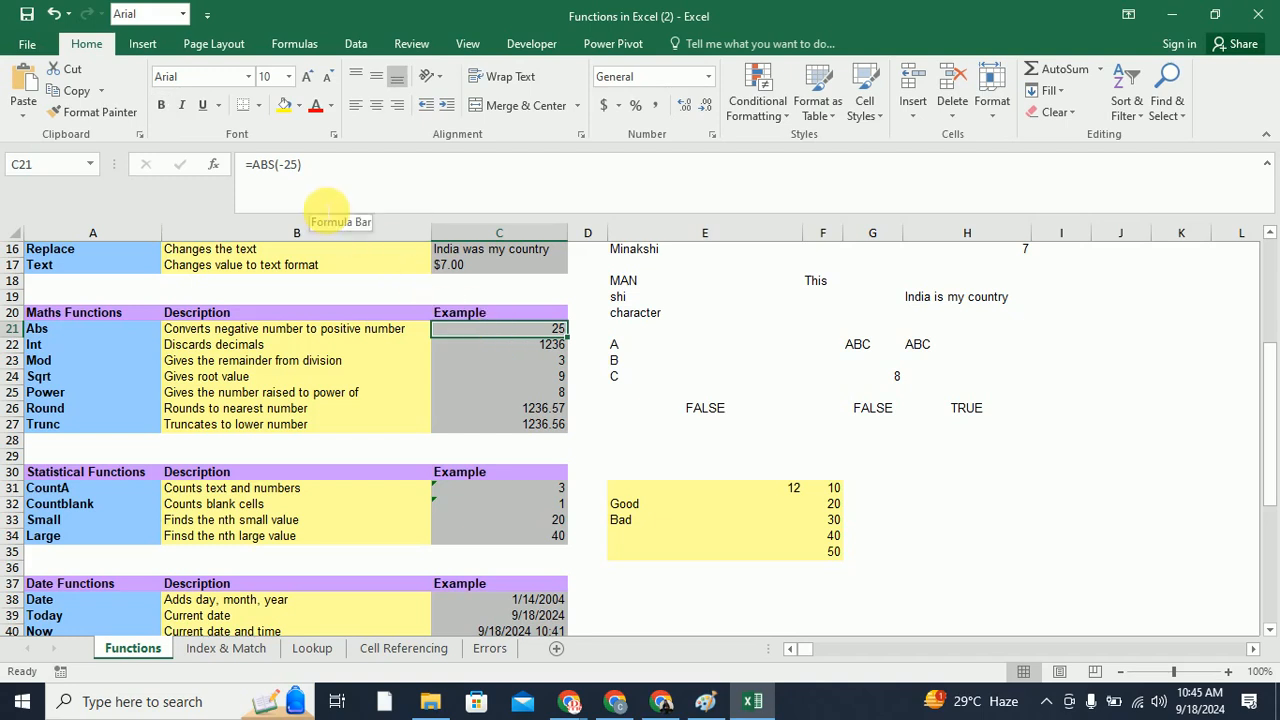
{"action": "left_click", "coordinate": [286, 166]}
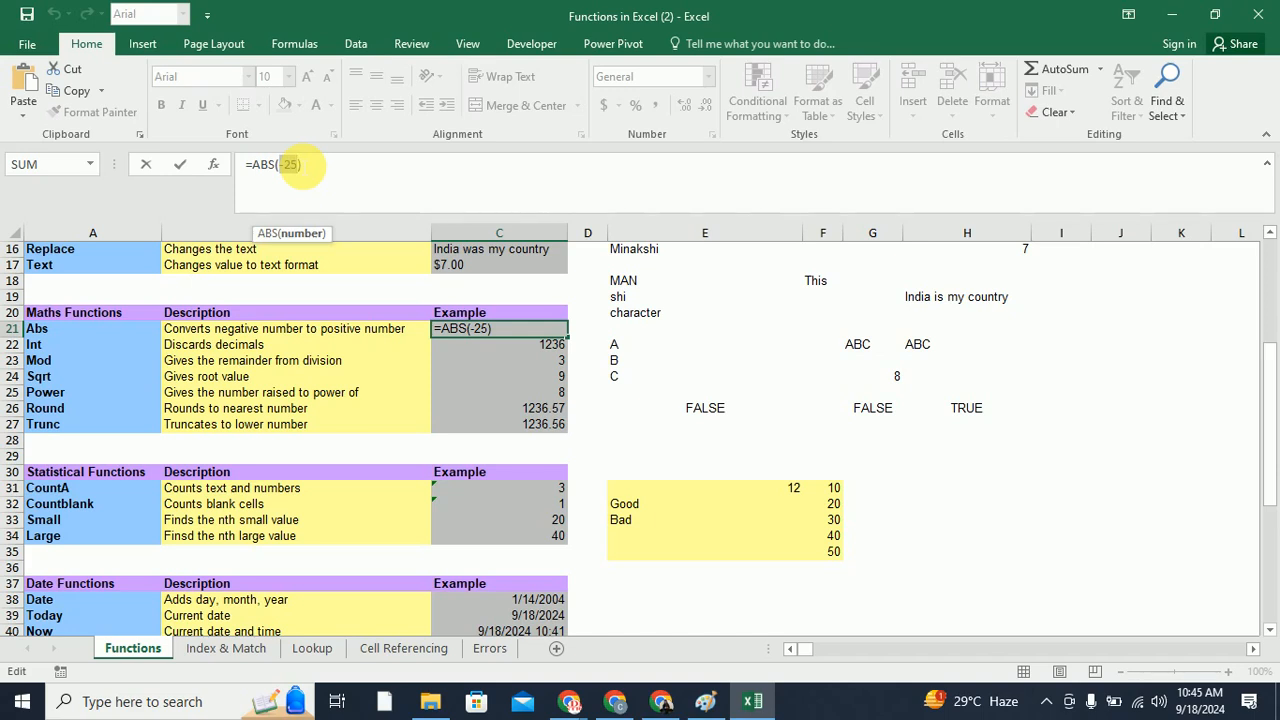
{"action": "left_click", "coordinate": [70, 346]}
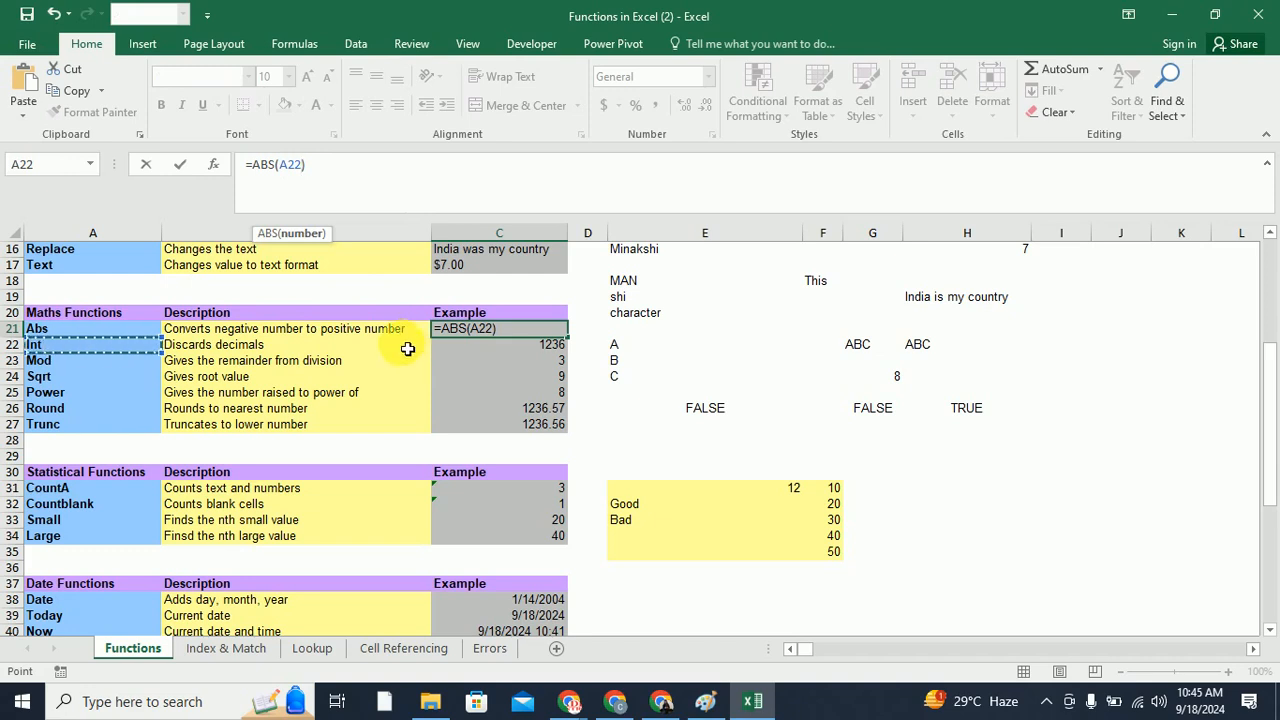
{"action": "key", "text": "ctrl+z"}
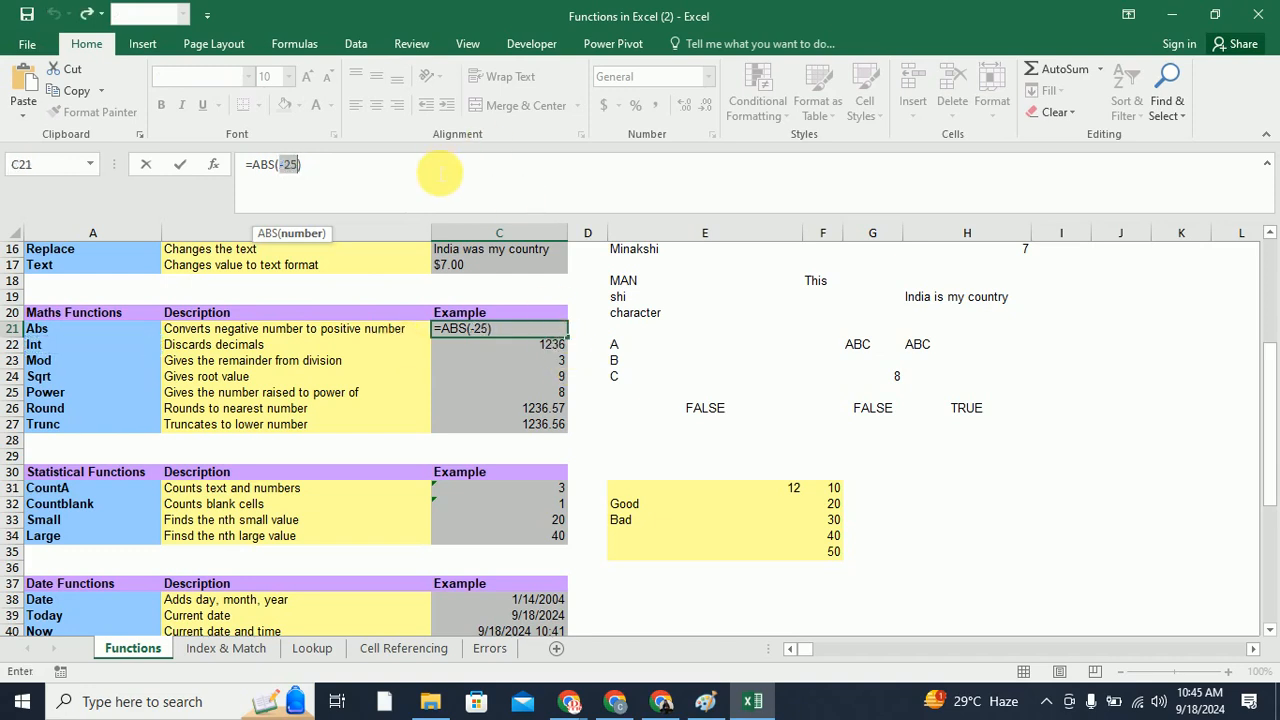
{"action": "left_click", "coordinate": [440, 173]}
{"action": "key", "text": "Return"}
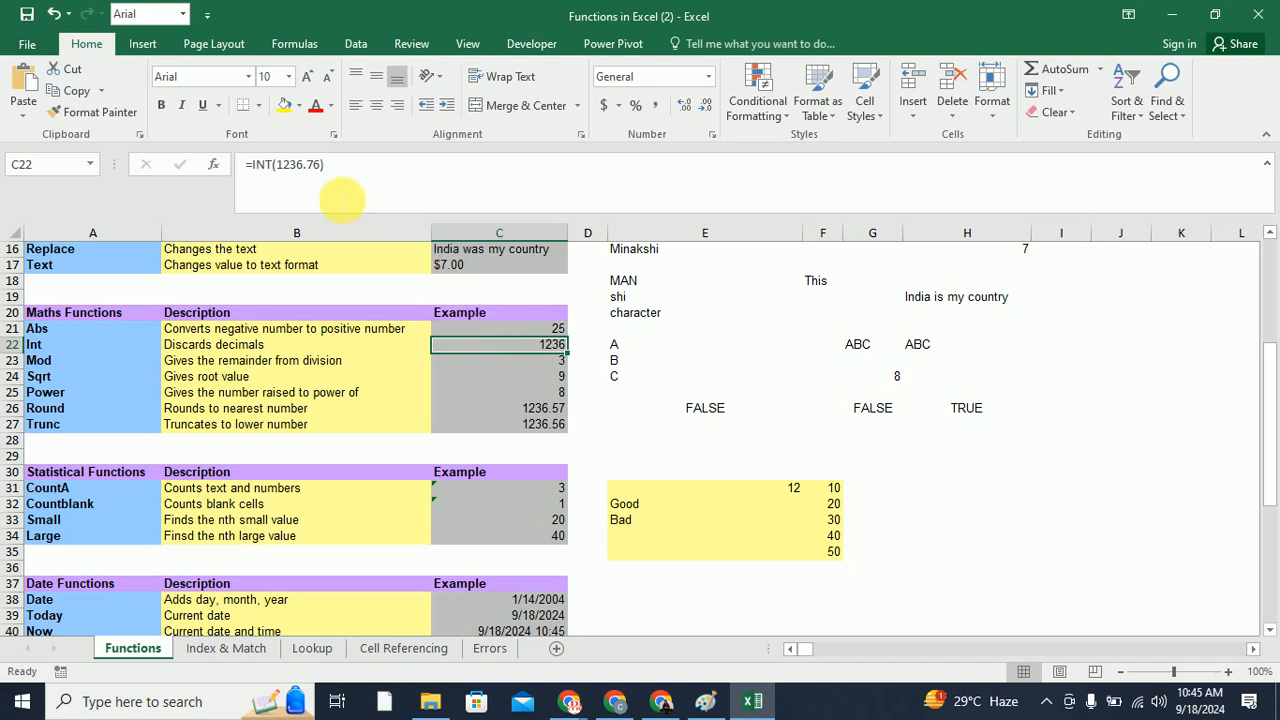
Examine the INT example formula and its decimal argument in cell C22
{"action": "left_click", "coordinate": [283, 168]}
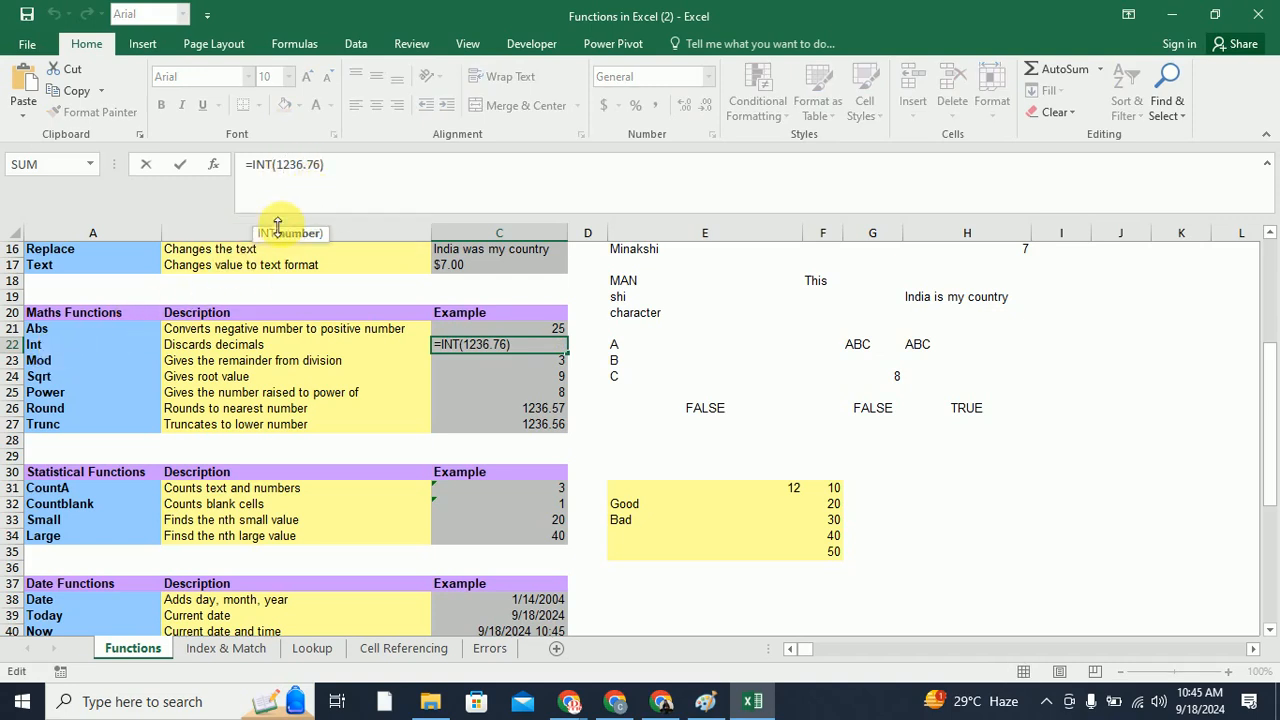
{"action": "left_click", "coordinate": [352, 172]}
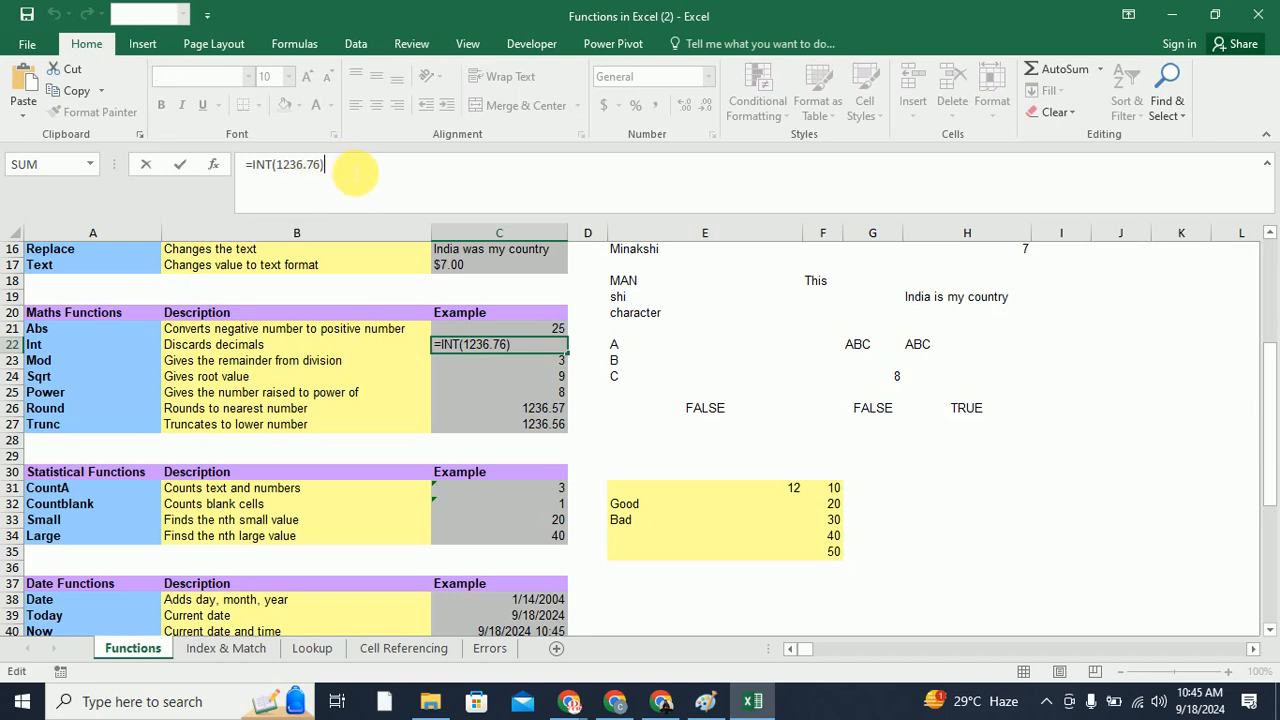
{"action": "key", "text": "Return"}
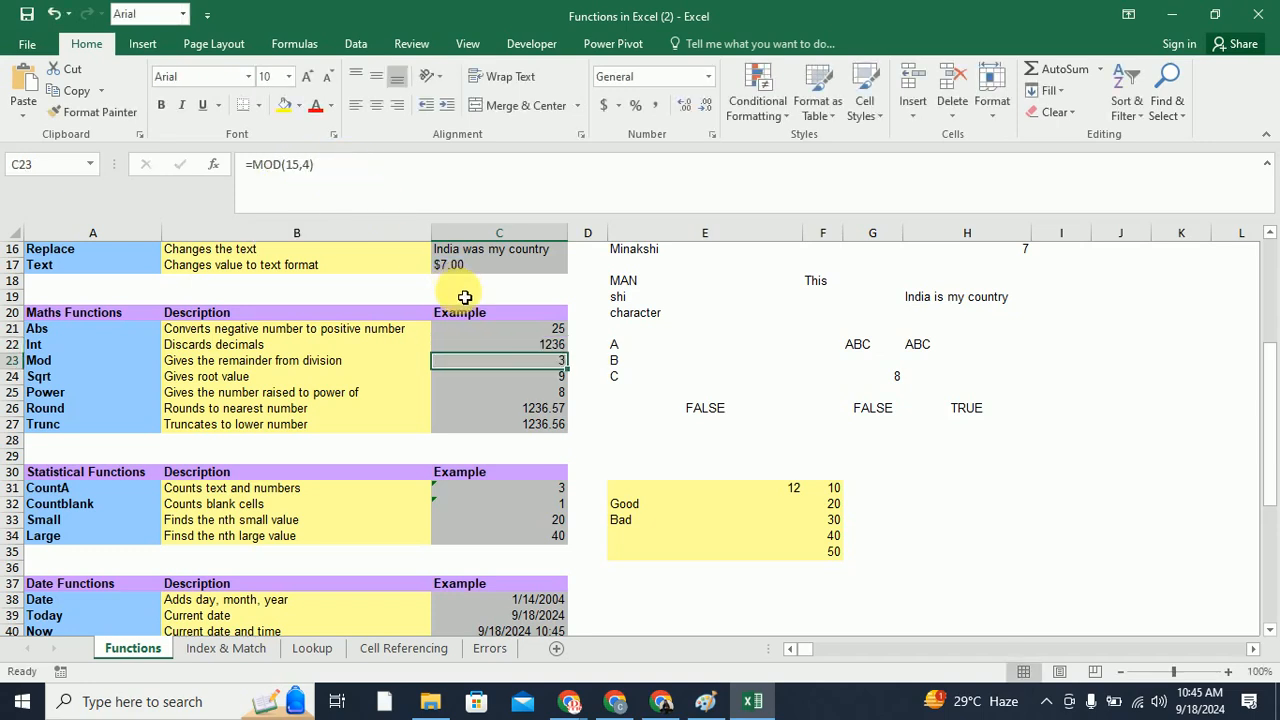
{"action": "left_click", "coordinate": [529, 346]}
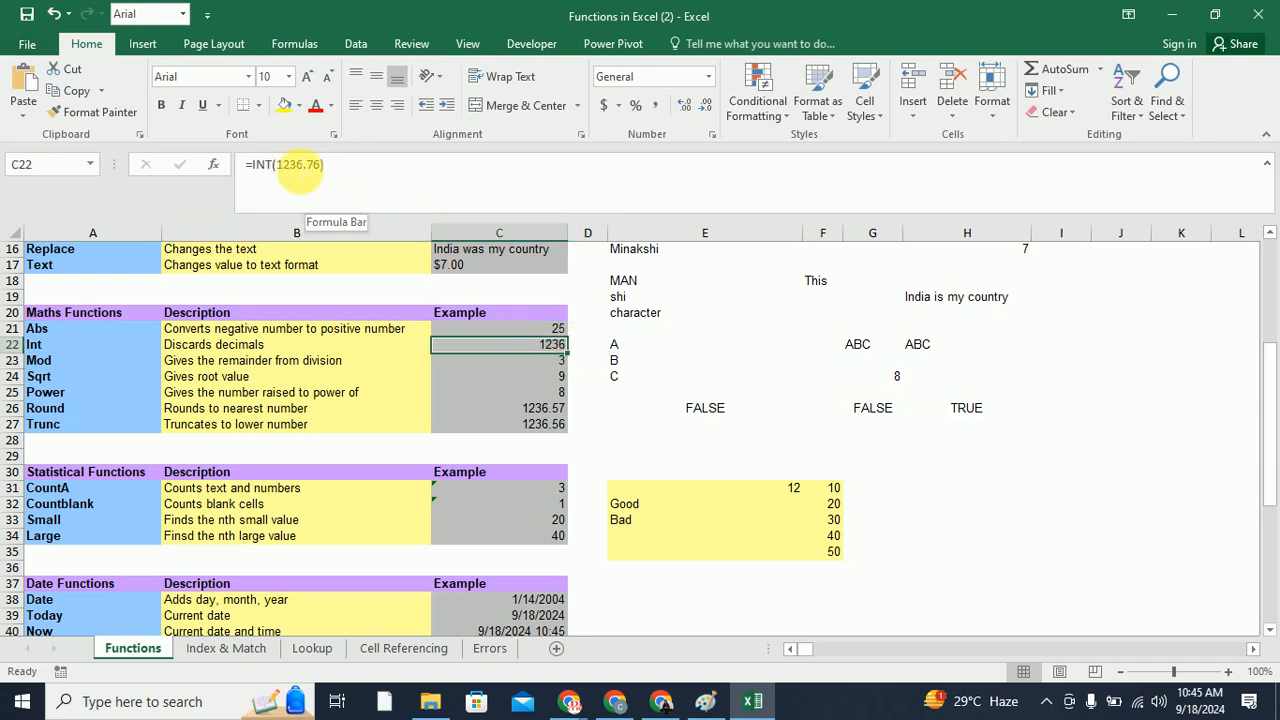
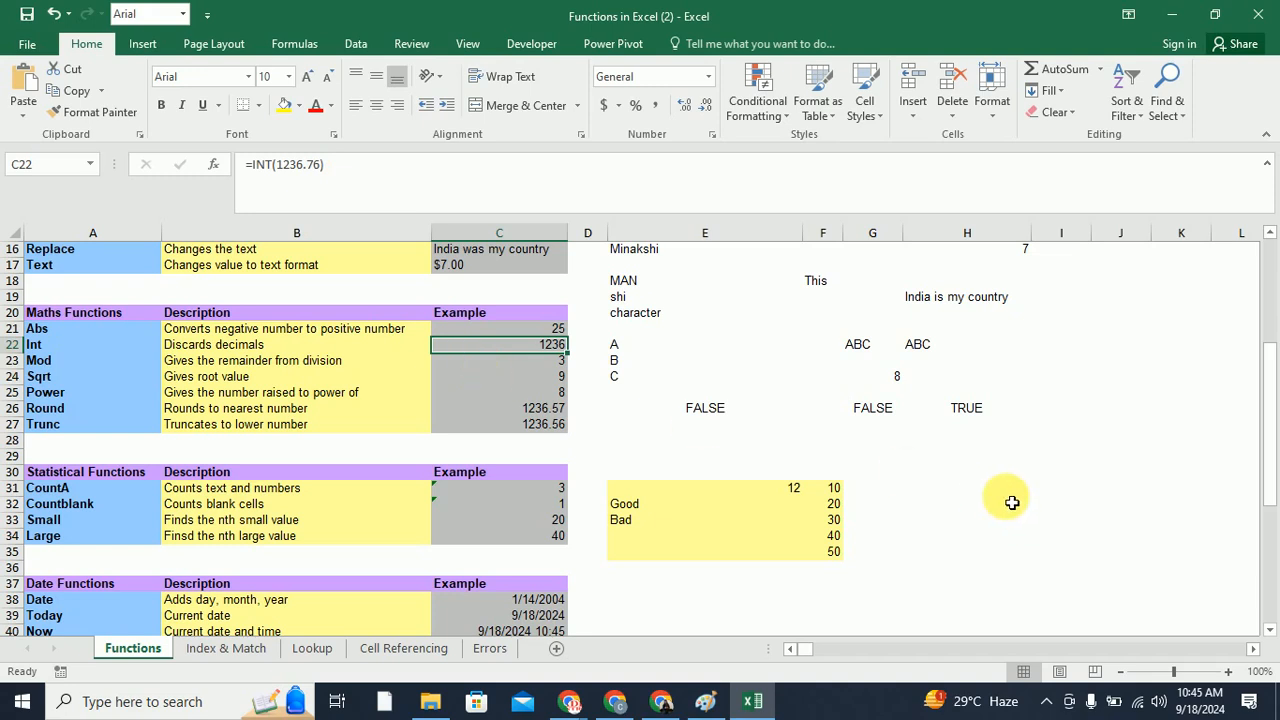
Switch to Paint and hand-draw the long division of 5 by 2 below INDIA, marking the quotient Q and the remainder Mod
{"action": "left_click", "coordinate": [706, 702]}
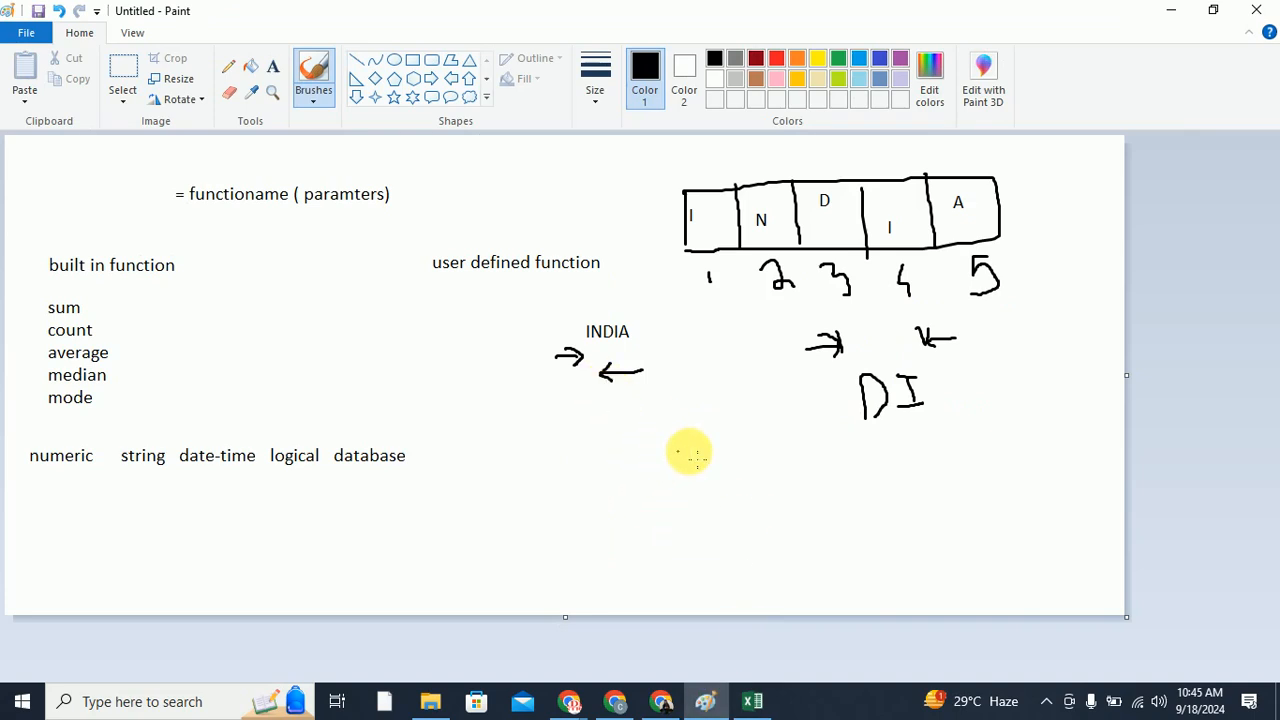
{"action": "mouse_move", "coordinate": [698, 450]}
{"action": "left_mouse_down"}
{"action": "mouse_move", "coordinate": [657, 455]}
{"action": "mouse_move", "coordinate": [680, 458]}
{"action": "mouse_move", "coordinate": [653, 479]}
{"action": "left_mouse_up"}
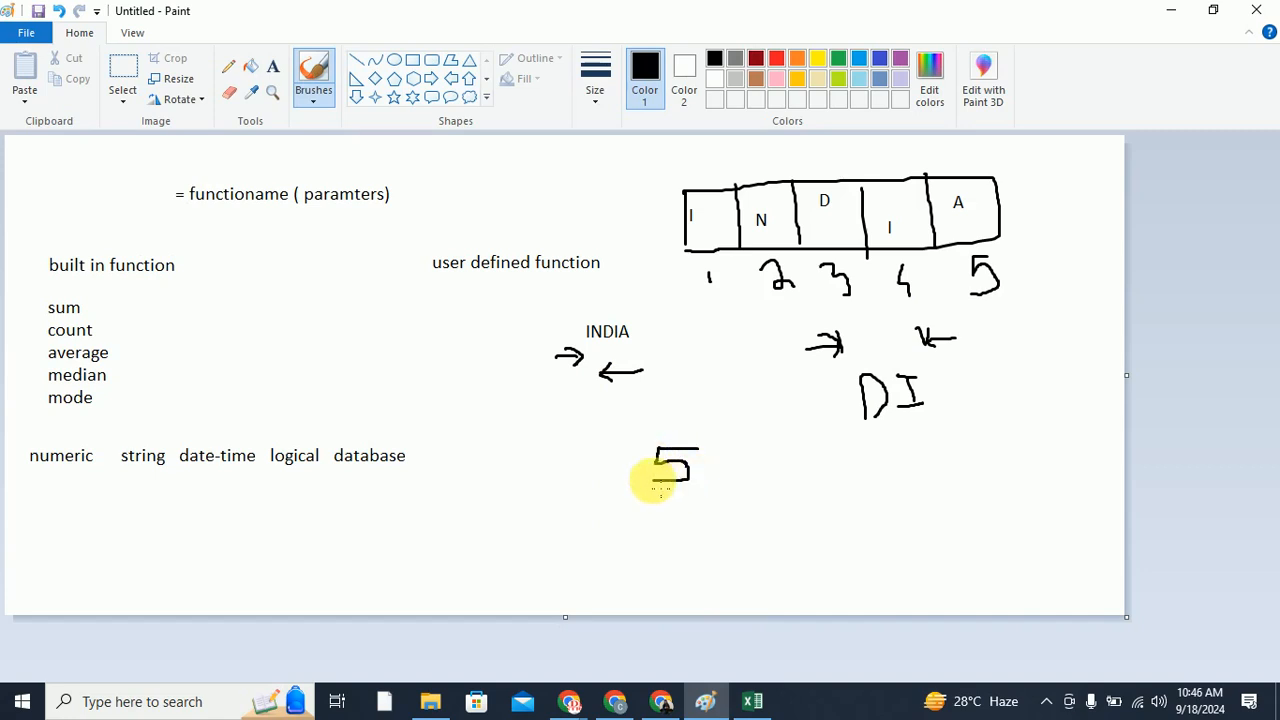
{"action": "left_click_drag", "start_coordinate": [616, 438], "coordinate": [617, 489]}
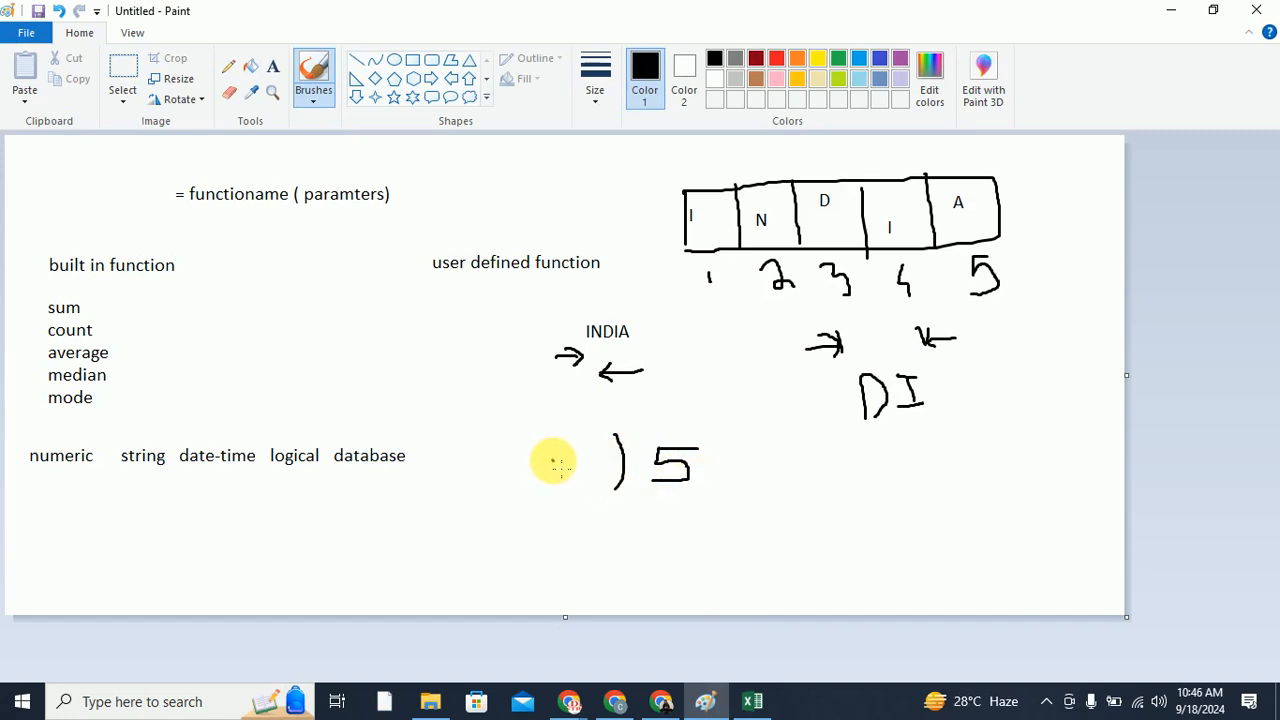
{"action": "mouse_move", "coordinate": [551, 458]}
{"action": "left_mouse_down"}
{"action": "mouse_move", "coordinate": [569, 457]}
{"action": "mouse_move", "coordinate": [561, 472]}
{"action": "mouse_move", "coordinate": [577, 488]}
{"action": "left_mouse_up"}
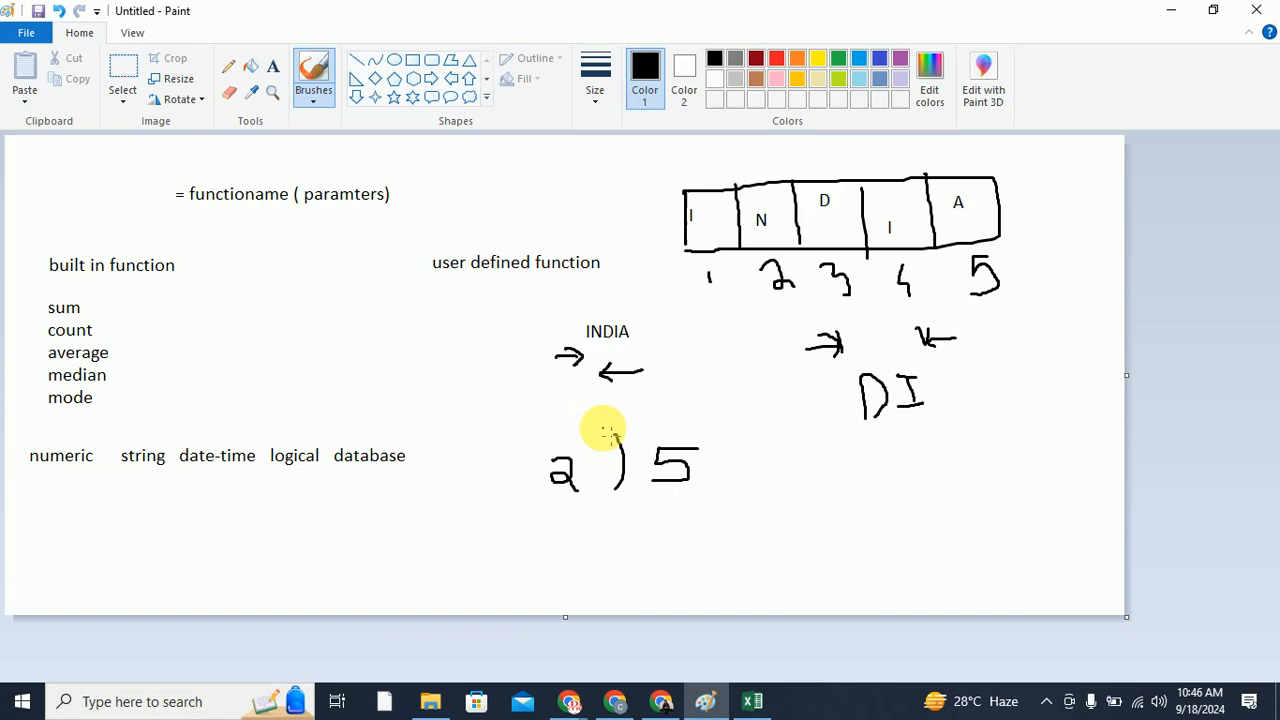
{"action": "left_click_drag", "start_coordinate": [613, 430], "coordinate": [726, 430]}
{"action": "left_click_drag", "start_coordinate": [660, 395], "coordinate": [692, 418]}
{"action": "mouse_move", "coordinate": [666, 482]}
{"action": "left_mouse_down"}
{"action": "mouse_move", "coordinate": [668, 506]}
{"action": "mouse_move", "coordinate": [714, 543]}
{"action": "mouse_move", "coordinate": [679, 571]}
{"action": "mouse_move", "coordinate": [749, 591]}
{"action": "mouse_move", "coordinate": [806, 567]}
{"action": "mouse_move", "coordinate": [843, 576]}
{"action": "mouse_move", "coordinate": [867, 545]}
{"action": "mouse_move", "coordinate": [888, 591]}
{"action": "mouse_move", "coordinate": [889, 571]}
{"action": "mouse_move", "coordinate": [932, 598]}
{"action": "left_mouse_up"}
{"action": "mouse_move", "coordinate": [700, 399]}
{"action": "left_mouse_down"}
{"action": "mouse_move", "coordinate": [735, 399]}
{"action": "mouse_move", "coordinate": [690, 406]}
{"action": "mouse_move", "coordinate": [712, 420]}
{"action": "mouse_move", "coordinate": [771, 409]}
{"action": "mouse_move", "coordinate": [766, 423]}
{"action": "mouse_move", "coordinate": [790, 440]}
{"action": "left_mouse_up"}
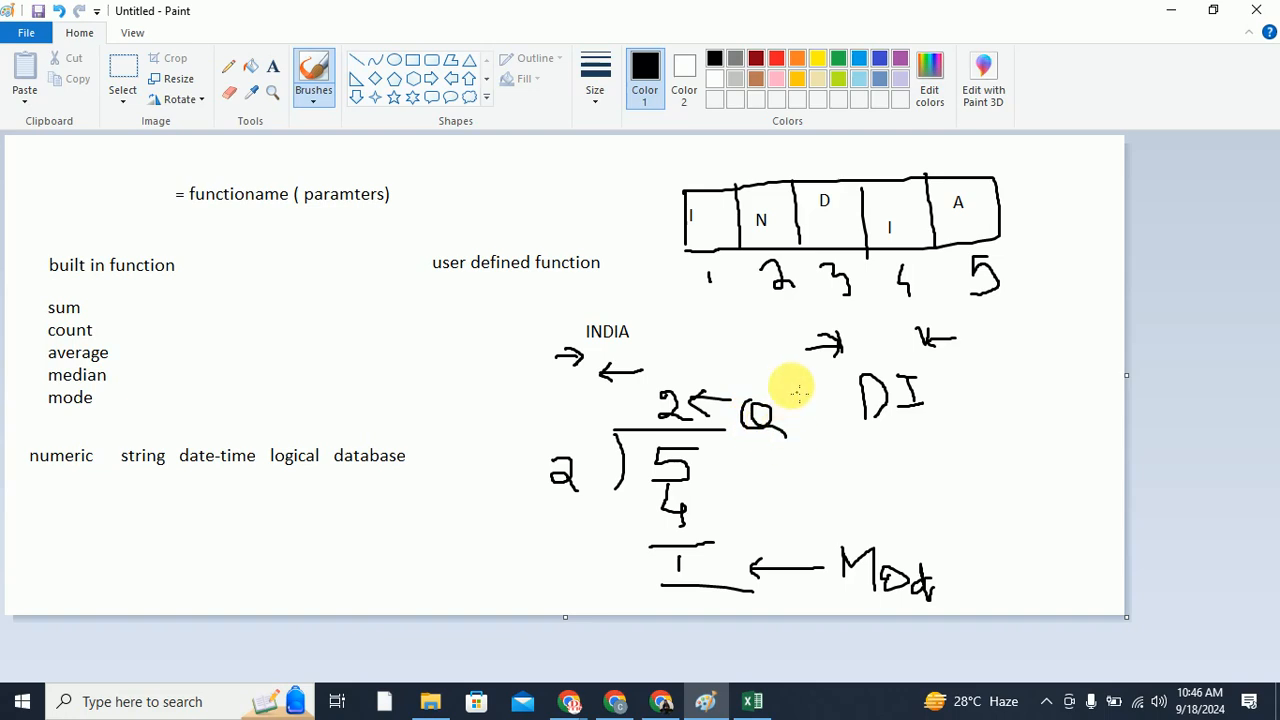
Circle the remainder 1 in the long division sketch in Paint
{"action": "key", "text": "alt+Tab"}
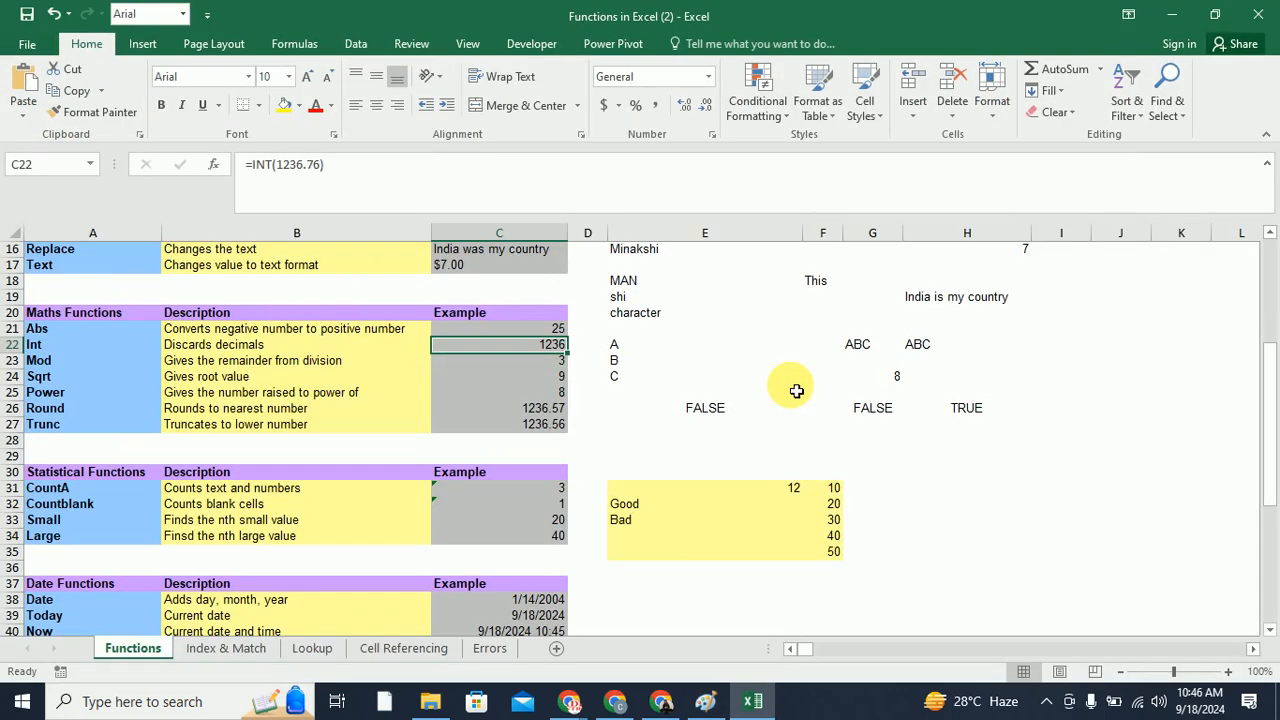
{"action": "key", "text": "alt+Tab"}
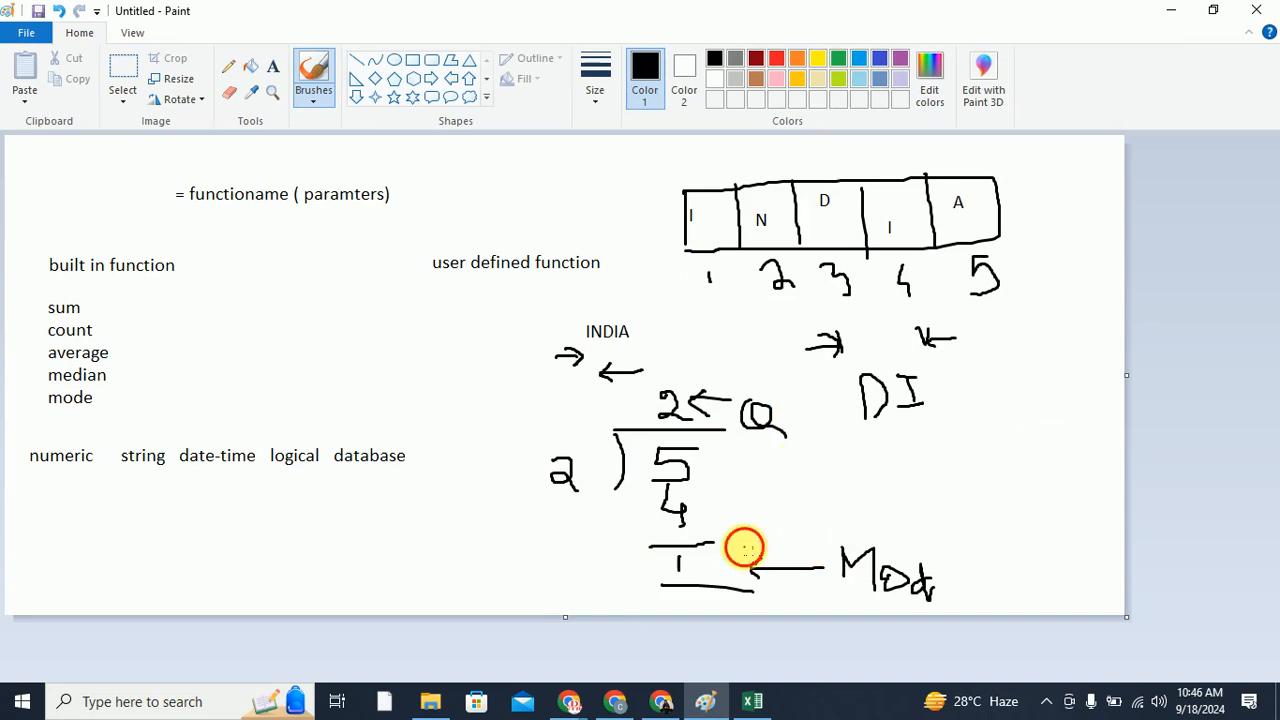
{"action": "mouse_move", "coordinate": [745, 547]}
{"action": "left_mouse_down"}
{"action": "mouse_move", "coordinate": [680, 543]}
{"action": "mouse_move", "coordinate": [672, 605]}
{"action": "mouse_move", "coordinate": [748, 568]}
{"action": "mouse_move", "coordinate": [740, 540]}
{"action": "left_mouse_up"}
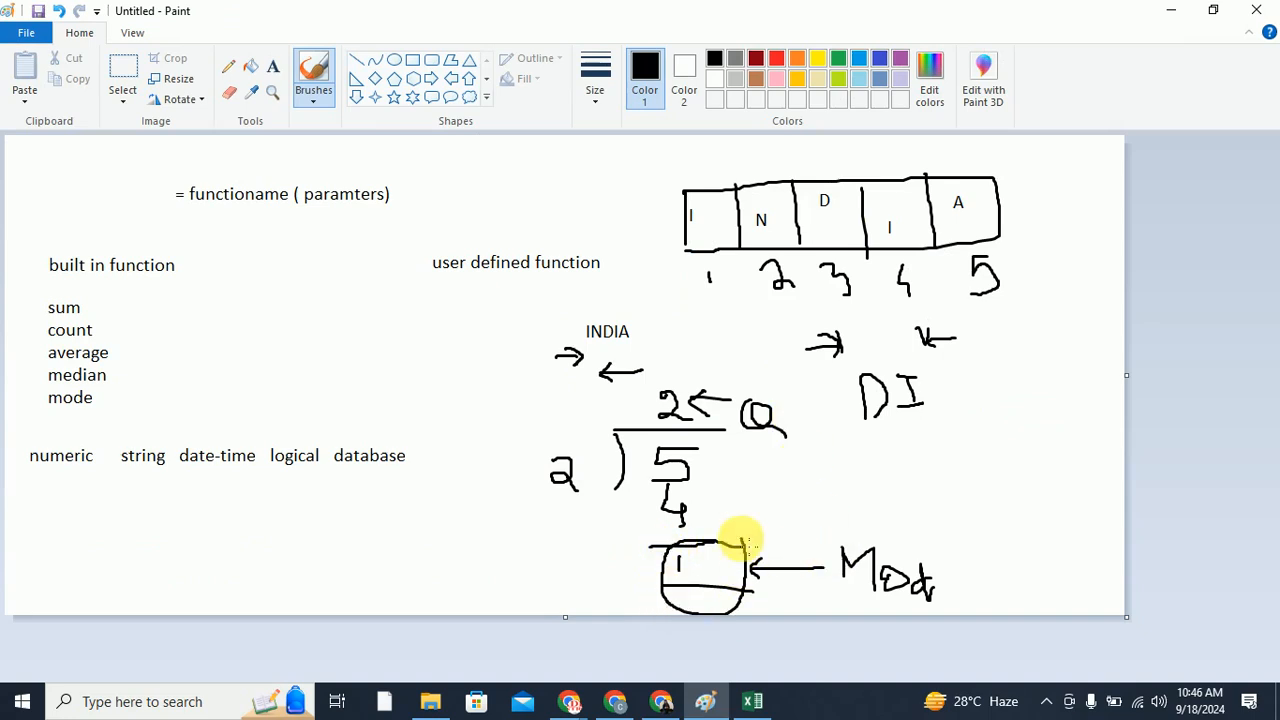
Switch back to the Excel workbook and examine the MOD example formula in cell C23
{"action": "key", "text": "alt+Tab"}
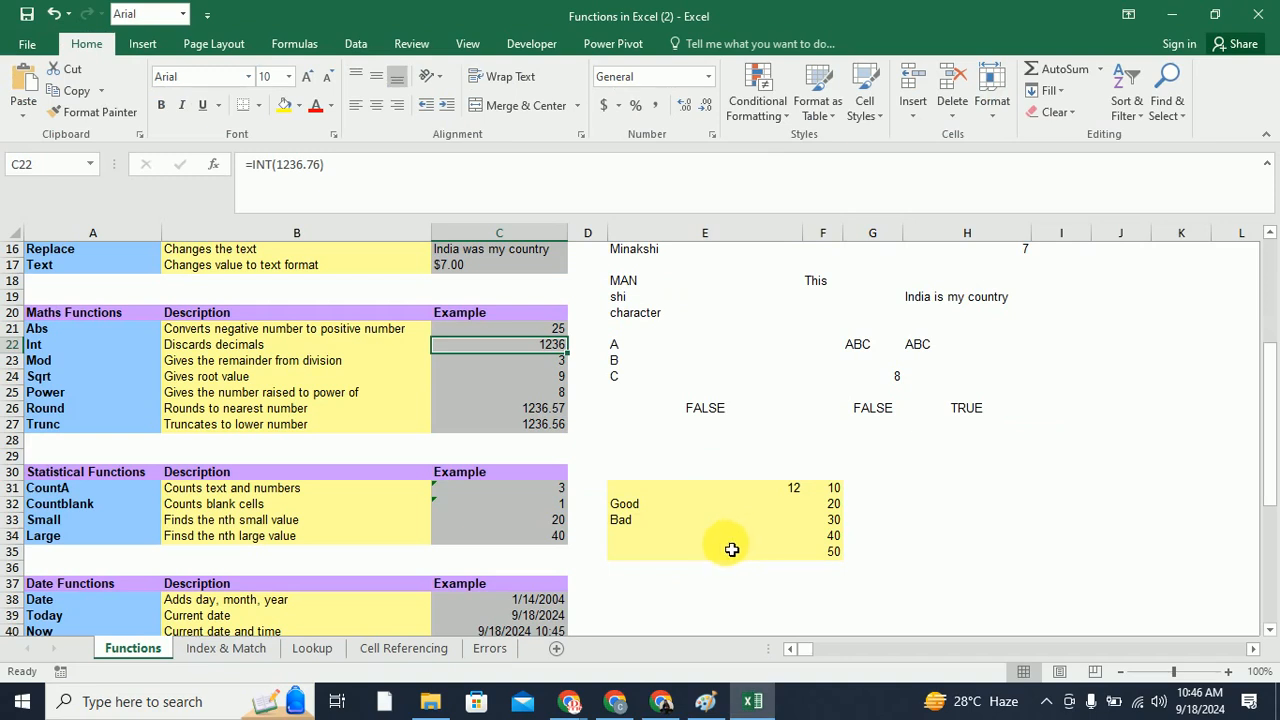
{"action": "left_click", "coordinate": [473, 376]}
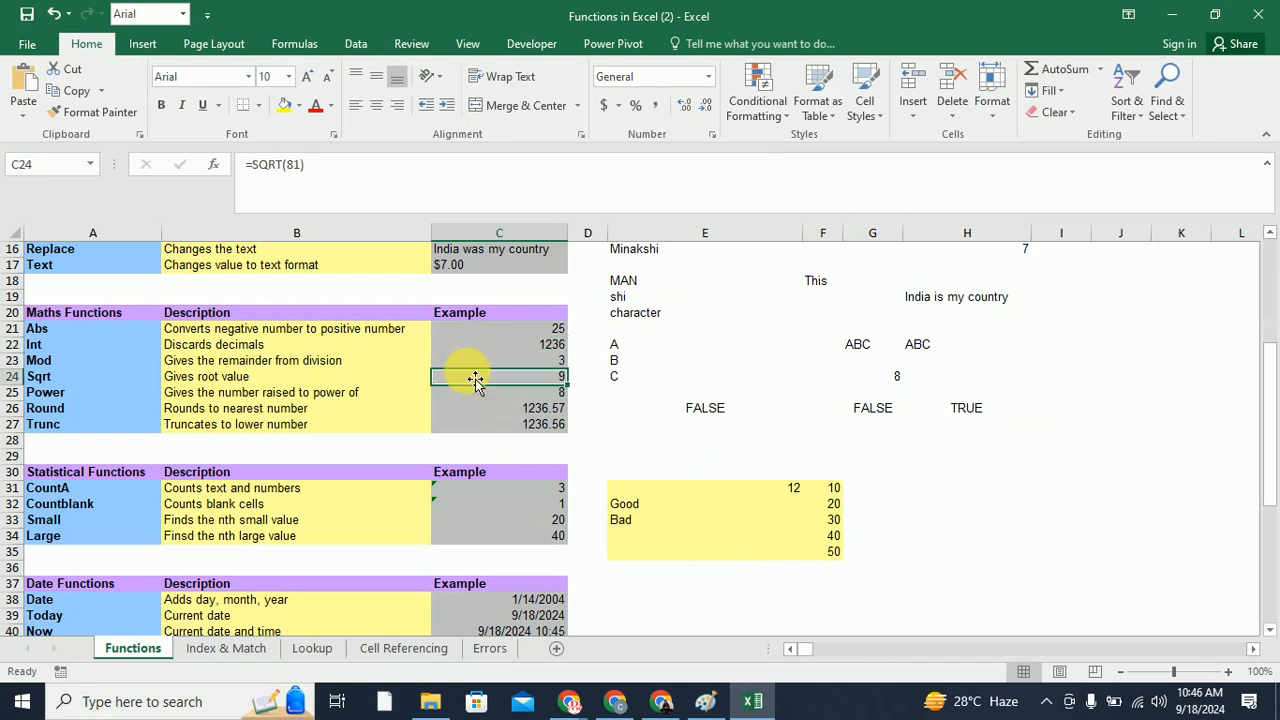
{"action": "left_click", "coordinate": [478, 370]}
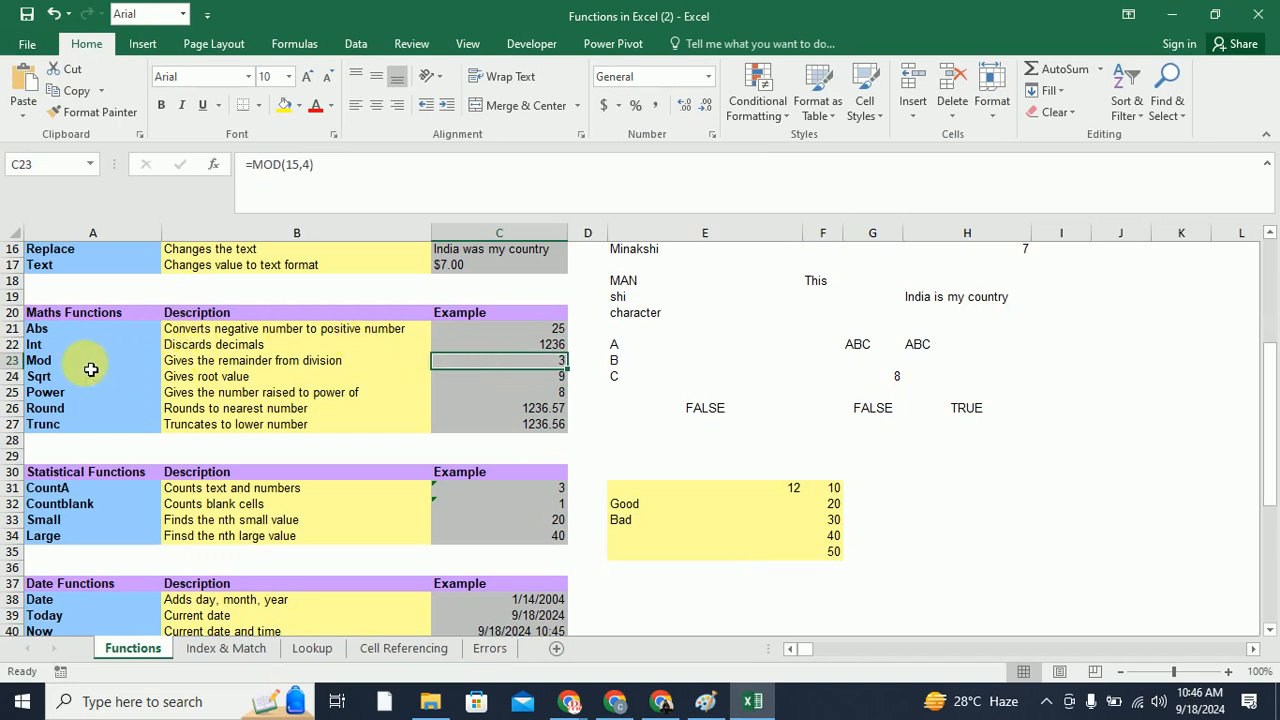
Enter the formula =mod(15,2) in cell H29
{"action": "left_click", "coordinate": [976, 461]}
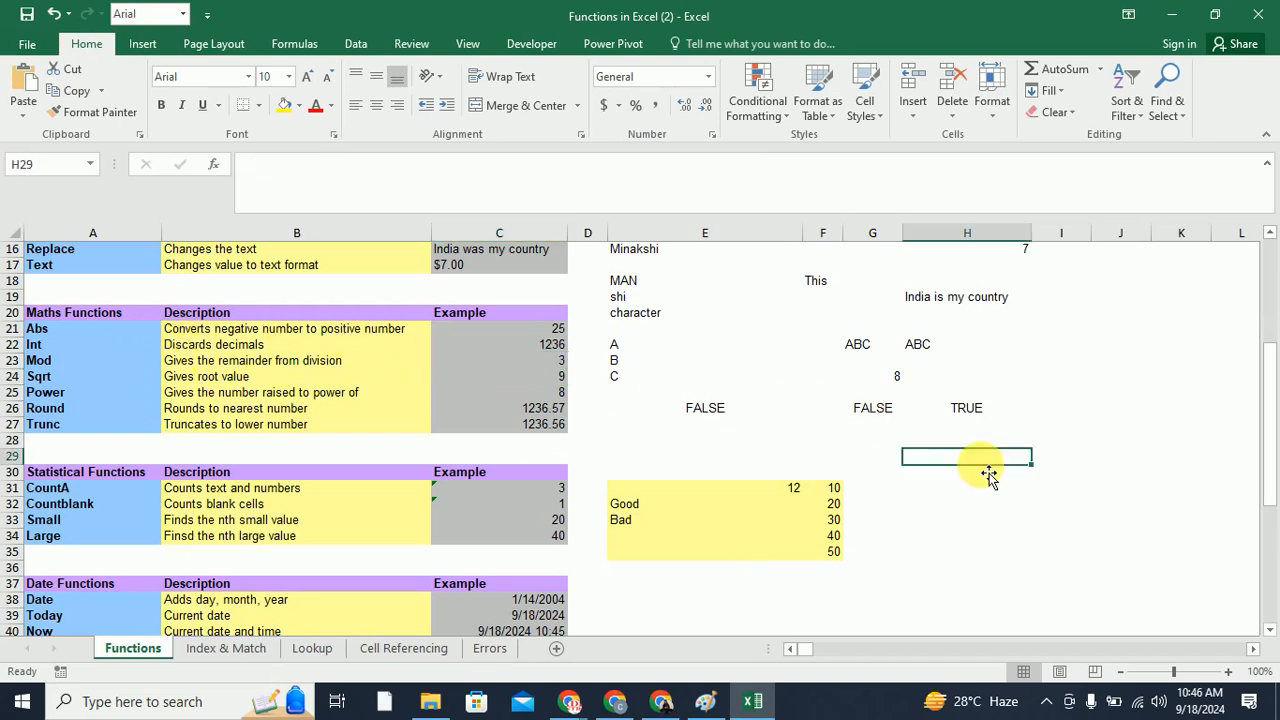
{"action": "type", "text": "=mod"}
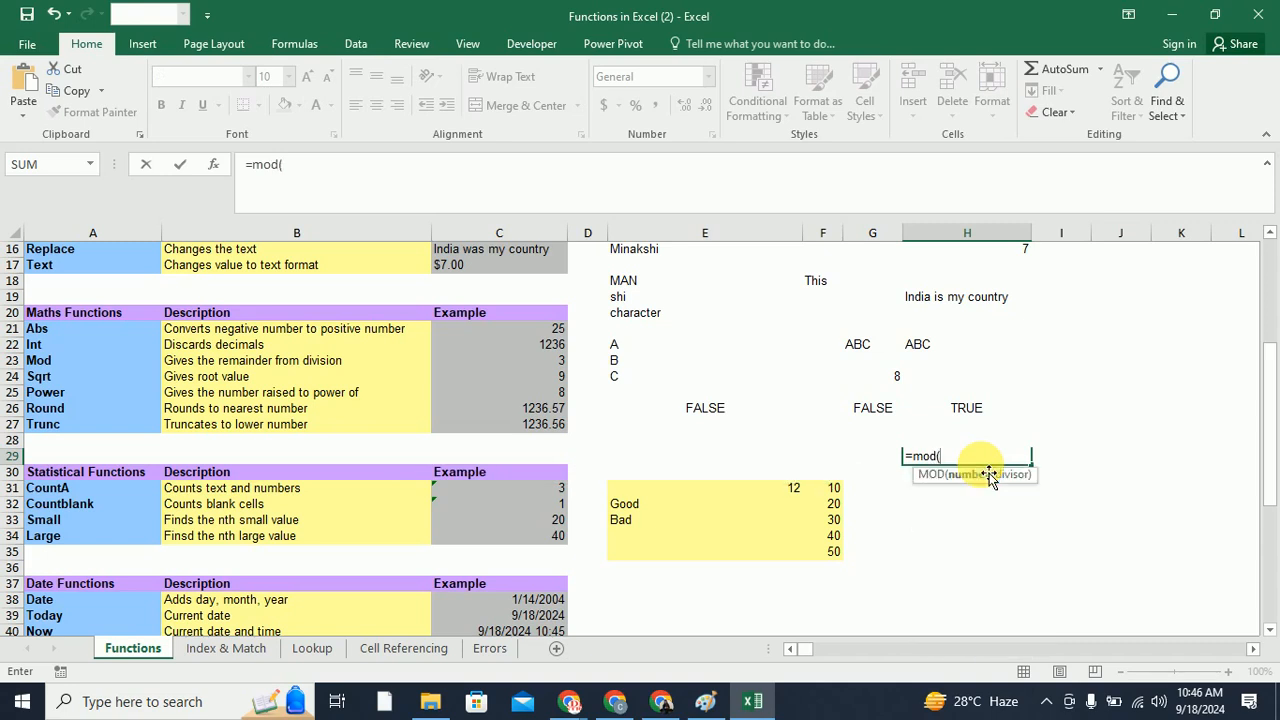
{"action": "type", "text": "(15,2"}
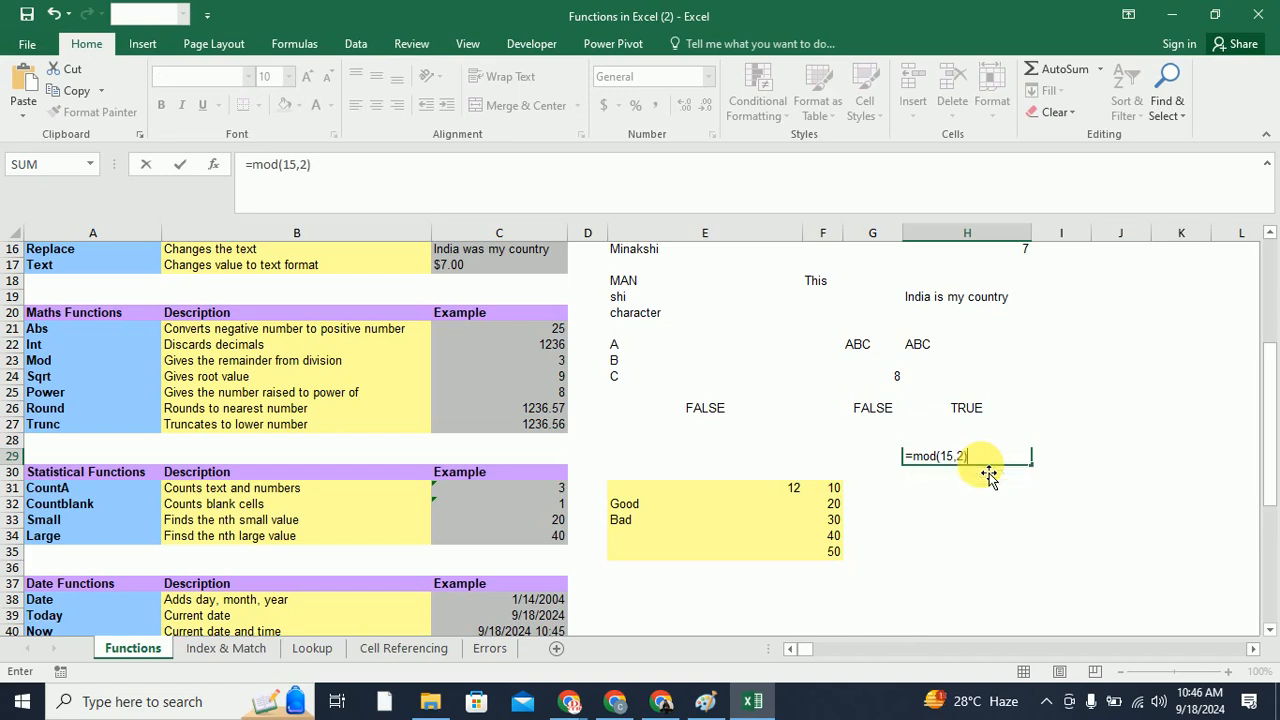
{"action": "key", "text": "Return"}
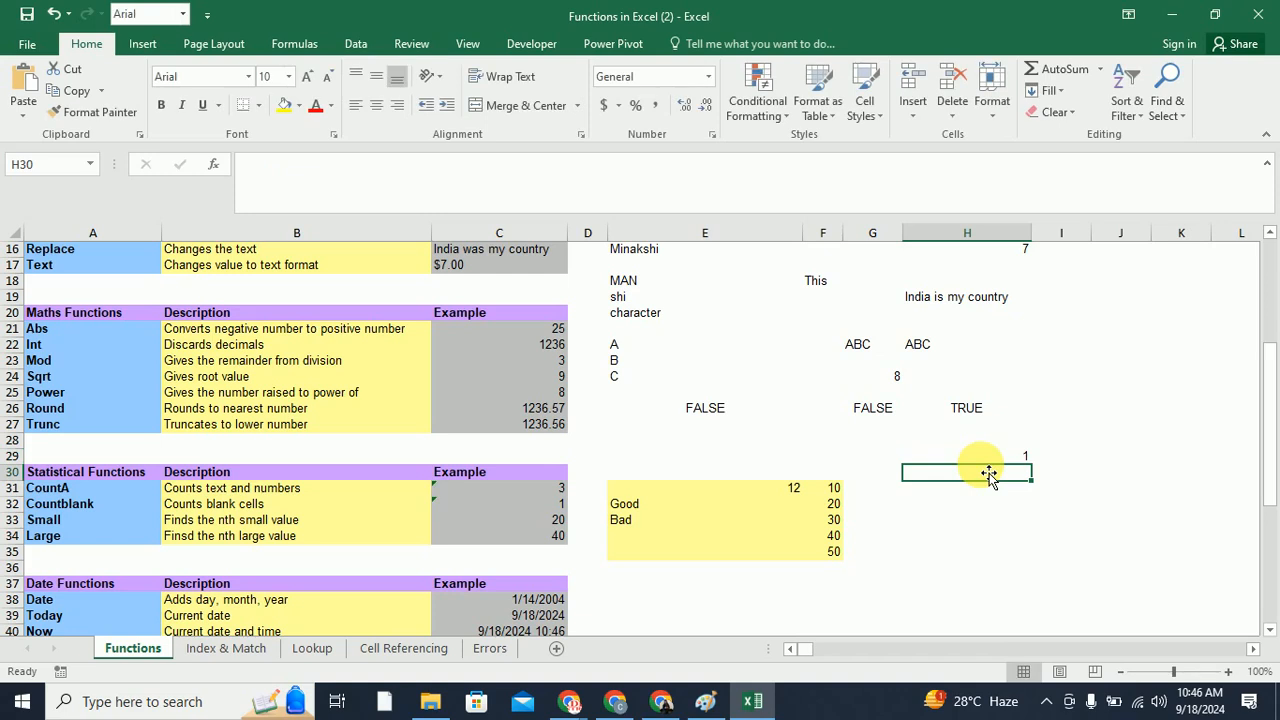
Examine the SQRT example in cell C24 and enter the formula =sqrt(64) in cell I32
{"action": "key", "text": "Up"}
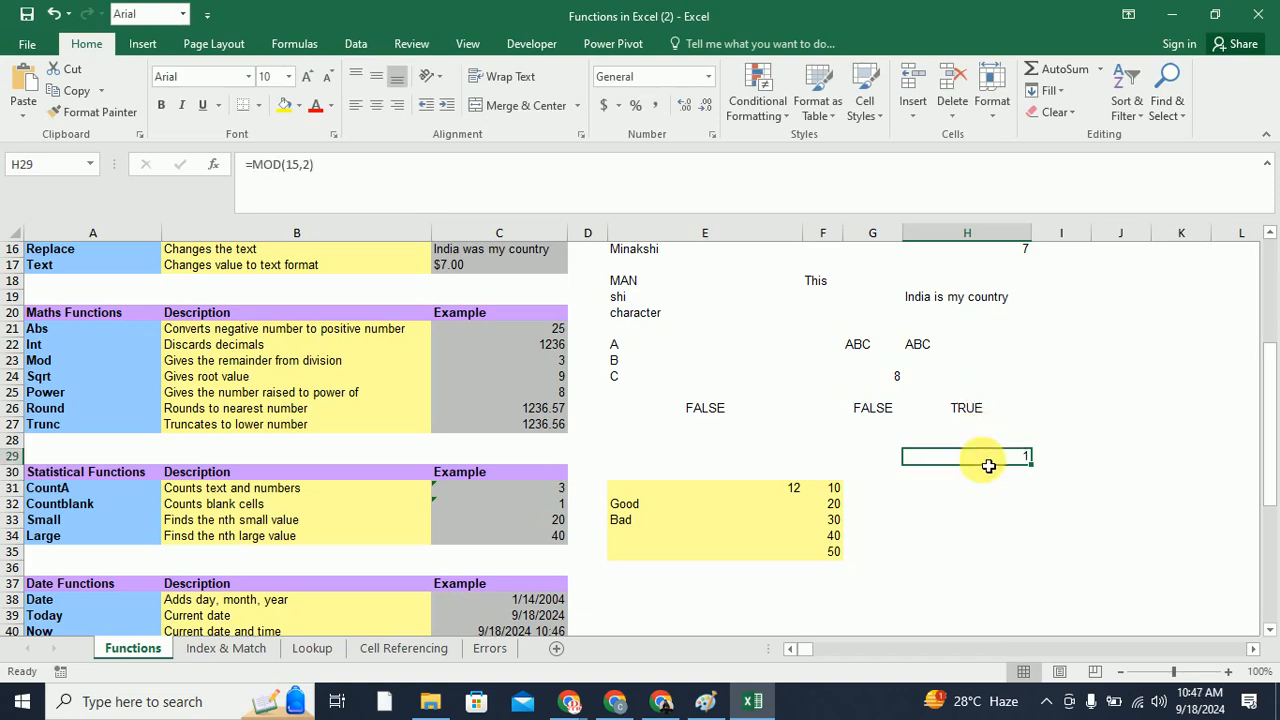
{"action": "left_click", "coordinate": [50, 379]}
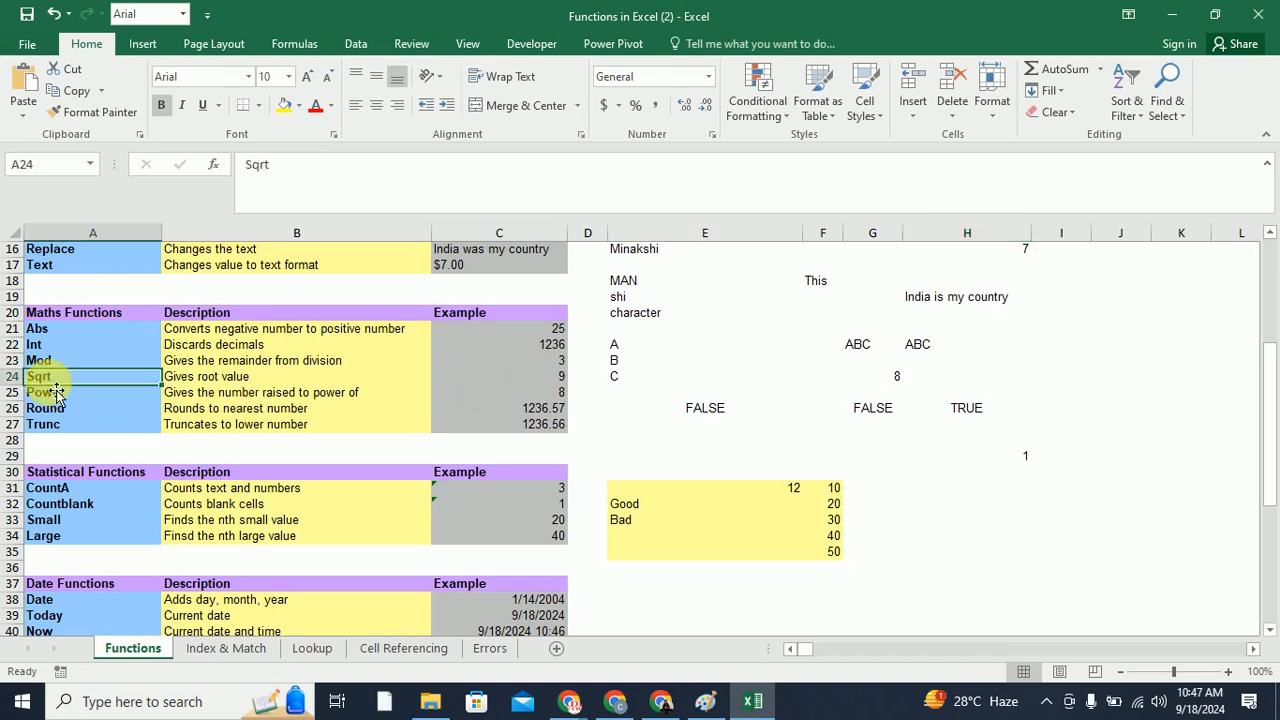
{"action": "left_click", "coordinate": [500, 378]}
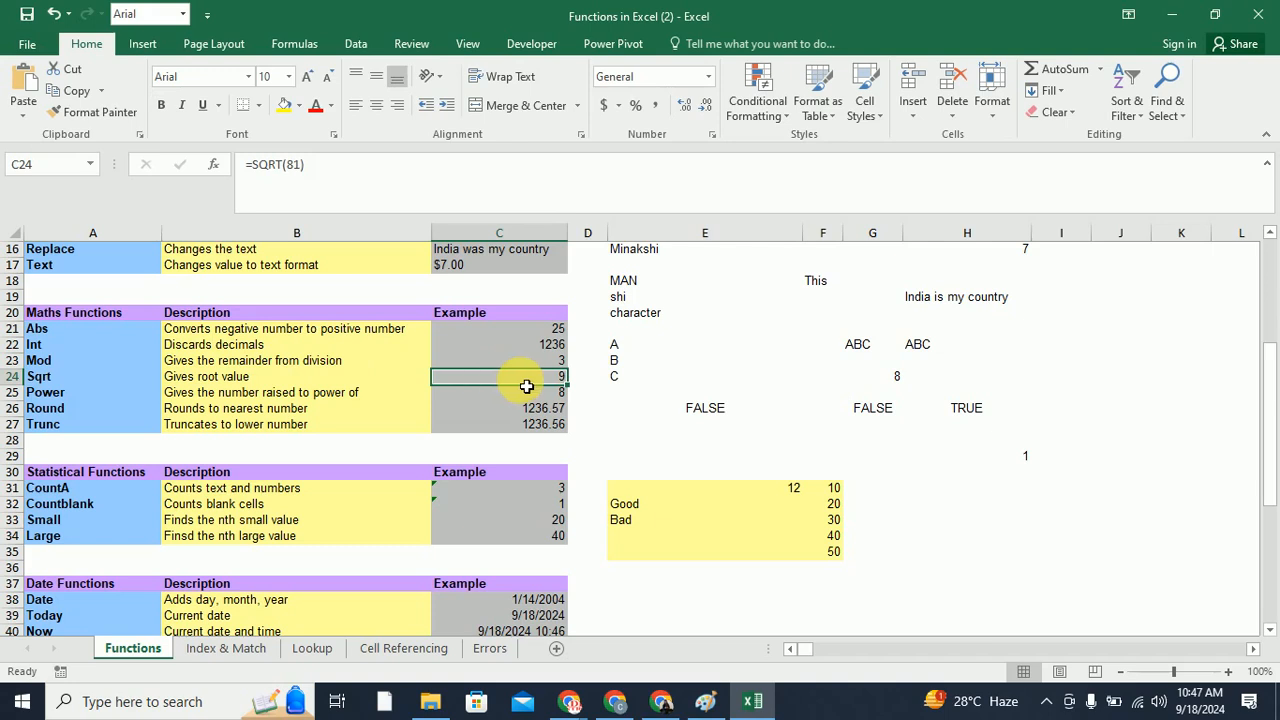
{"action": "left_click", "coordinate": [1043, 506]}
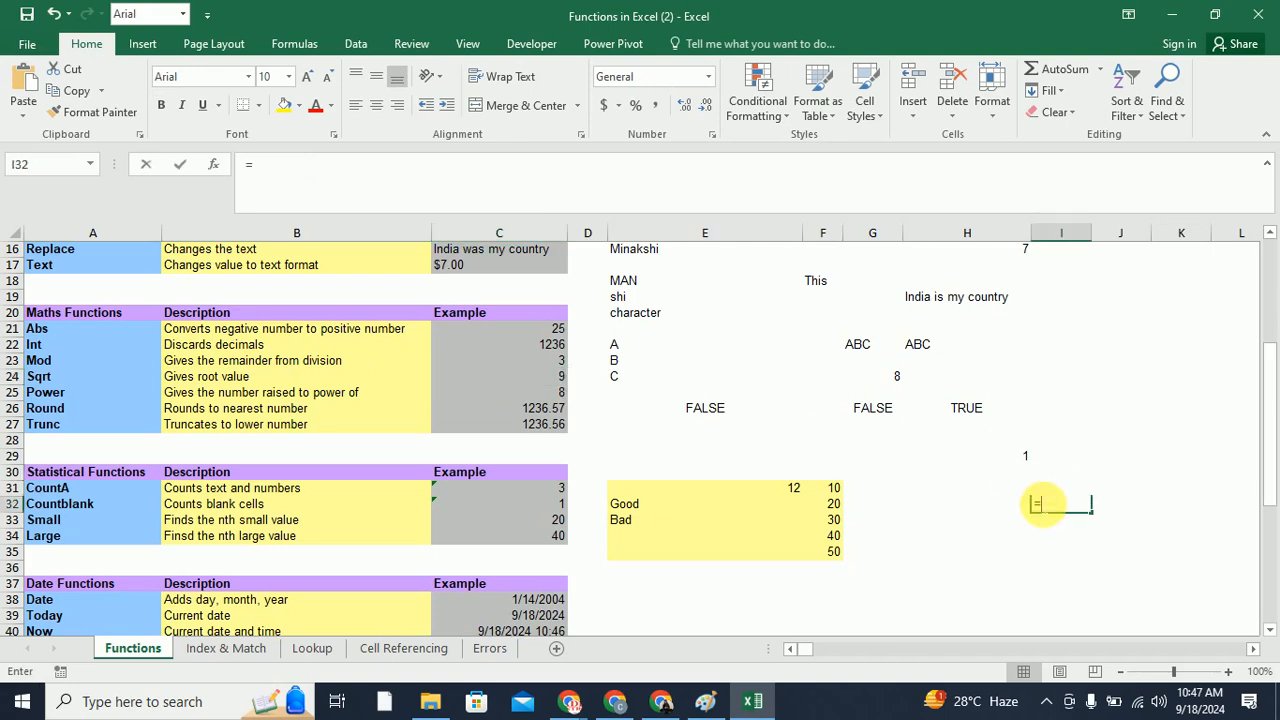
{"action": "type", "text": "=sqrt"}
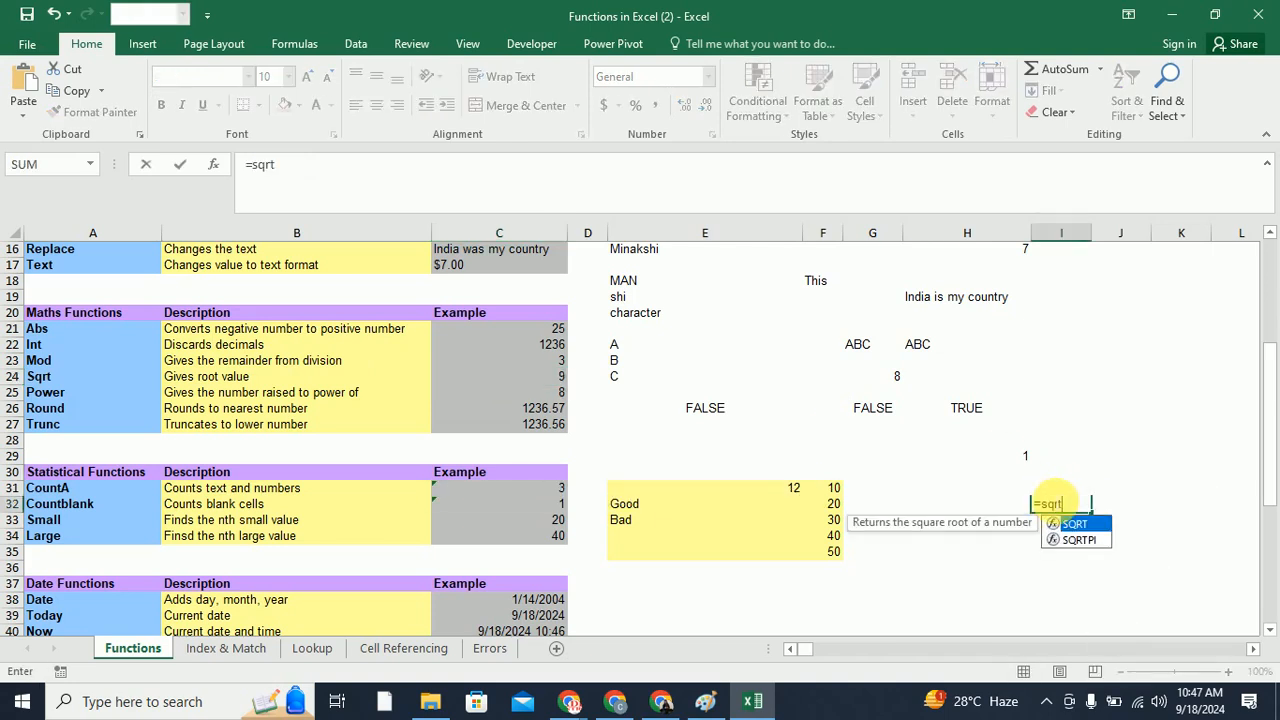
{"action": "type", "text": "(64"}
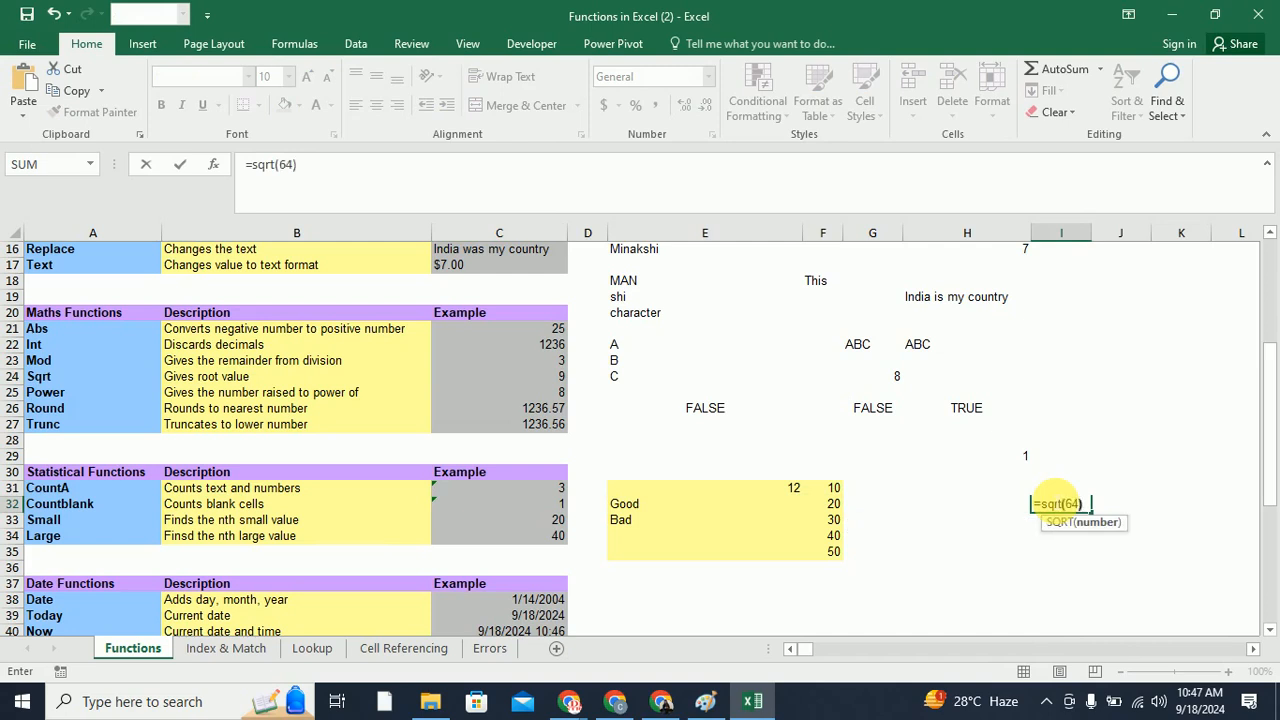
{"action": "key", "text": "Return"}
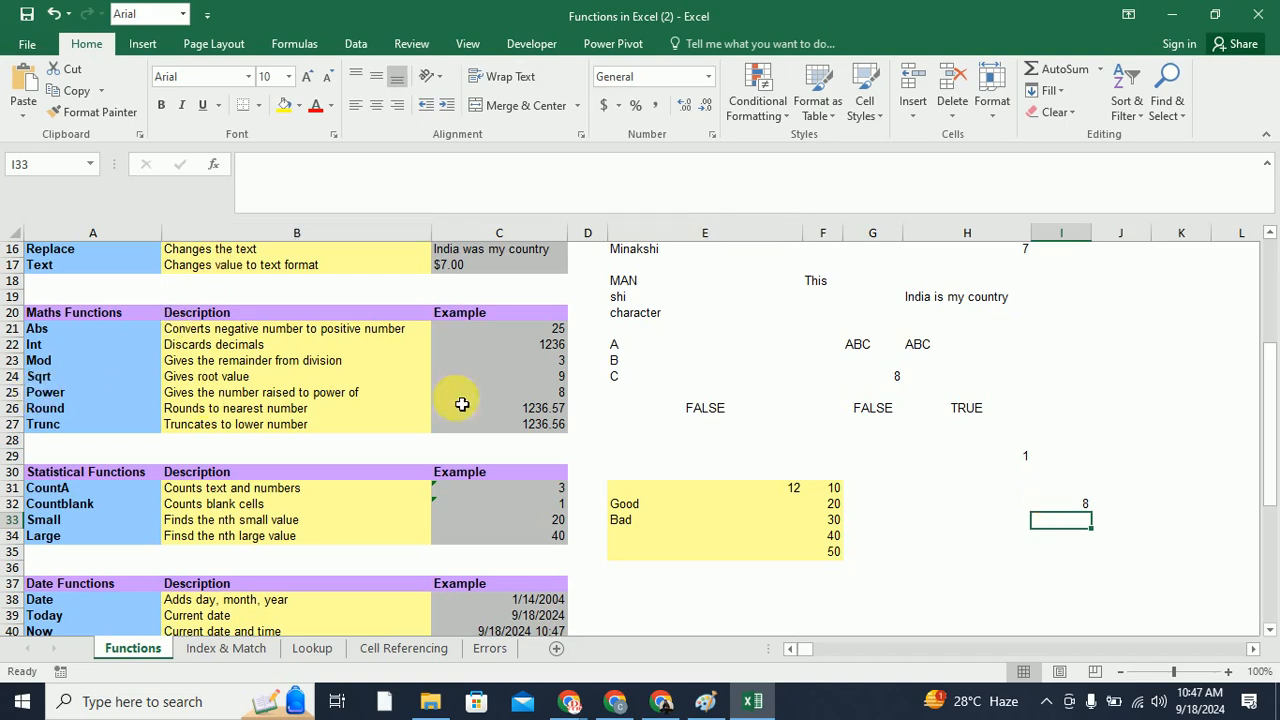
Switch to Paint and hand-draw 2 with exponent 3, an arrow and 2 × 2 × 2 = 8 below the row of function categories
{"action": "left_click", "coordinate": [706, 701]}
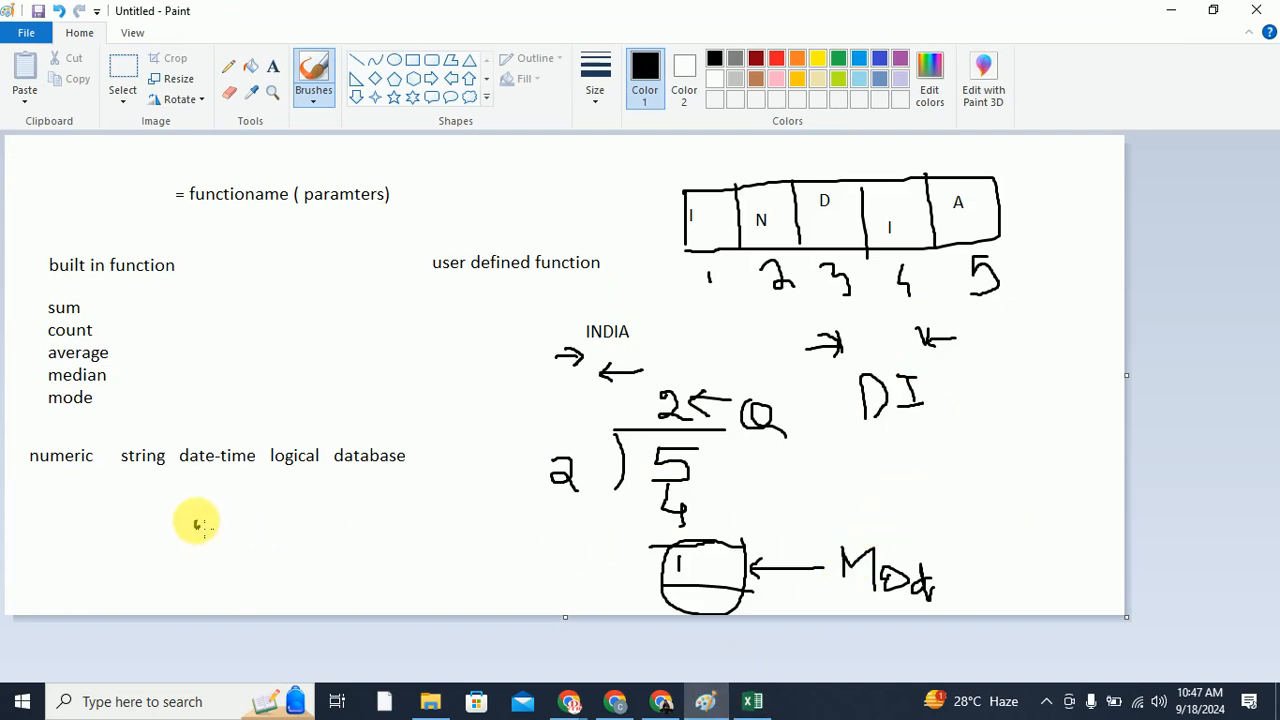
{"action": "mouse_move", "coordinate": [198, 522]}
{"action": "left_mouse_down"}
{"action": "mouse_move", "coordinate": [194, 551]}
{"action": "mouse_move", "coordinate": [231, 558]}
{"action": "left_mouse_up"}
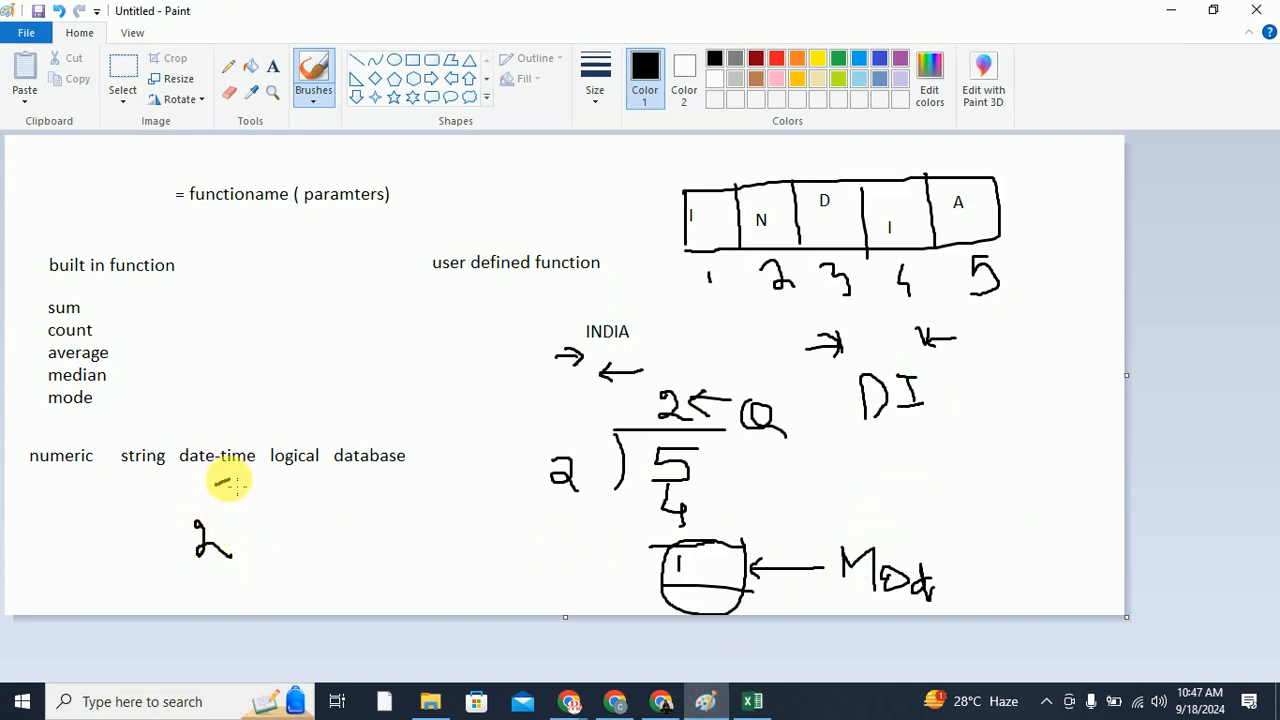
{"action": "left_click_drag", "start_coordinate": [228, 482], "coordinate": [214, 506]}
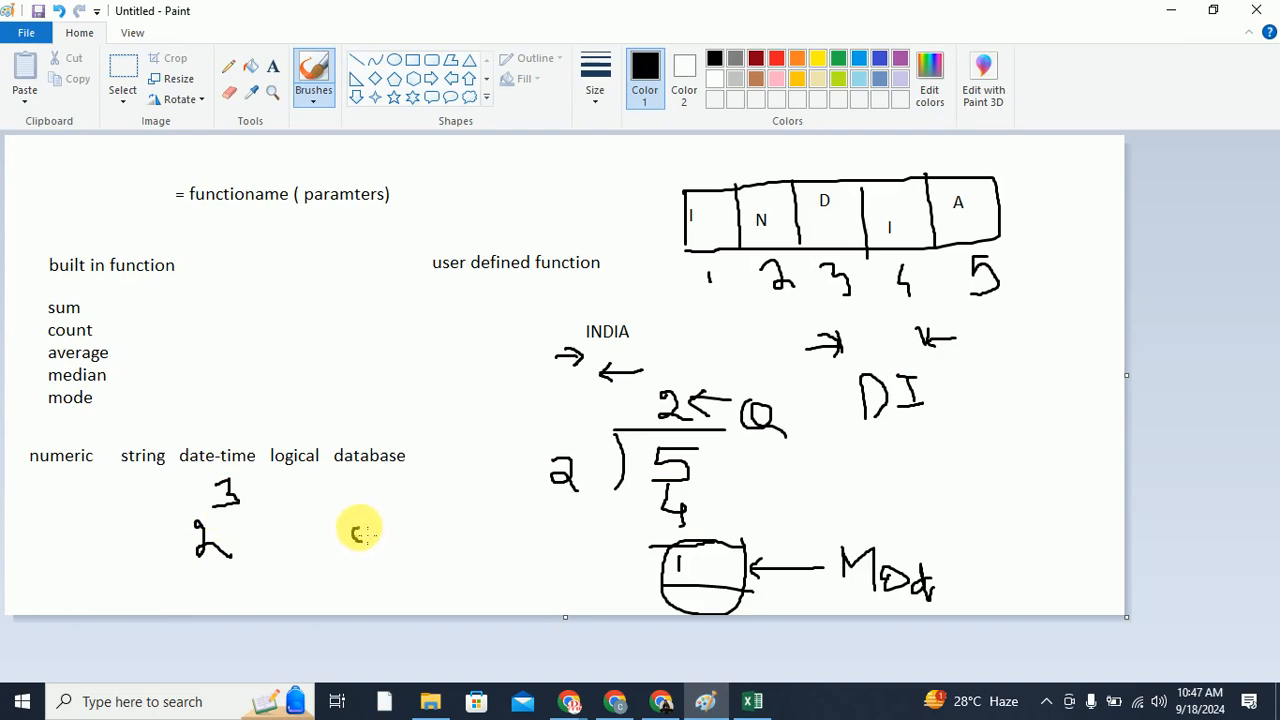
{"action": "mouse_move", "coordinate": [360, 531]}
{"action": "left_mouse_down"}
{"action": "mouse_move", "coordinate": [346, 543]}
{"action": "mouse_move", "coordinate": [445, 571]}
{"action": "left_mouse_up"}
{"action": "mouse_move", "coordinate": [466, 545]}
{"action": "left_mouse_down"}
{"action": "mouse_move", "coordinate": [476, 553]}
{"action": "mouse_move", "coordinate": [503, 531]}
{"action": "mouse_move", "coordinate": [511, 572]}
{"action": "left_mouse_up"}
{"action": "mouse_move", "coordinate": [260, 541]}
{"action": "left_mouse_down"}
{"action": "mouse_move", "coordinate": [294, 536]}
{"action": "mouse_move", "coordinate": [305, 557]}
{"action": "left_mouse_up"}
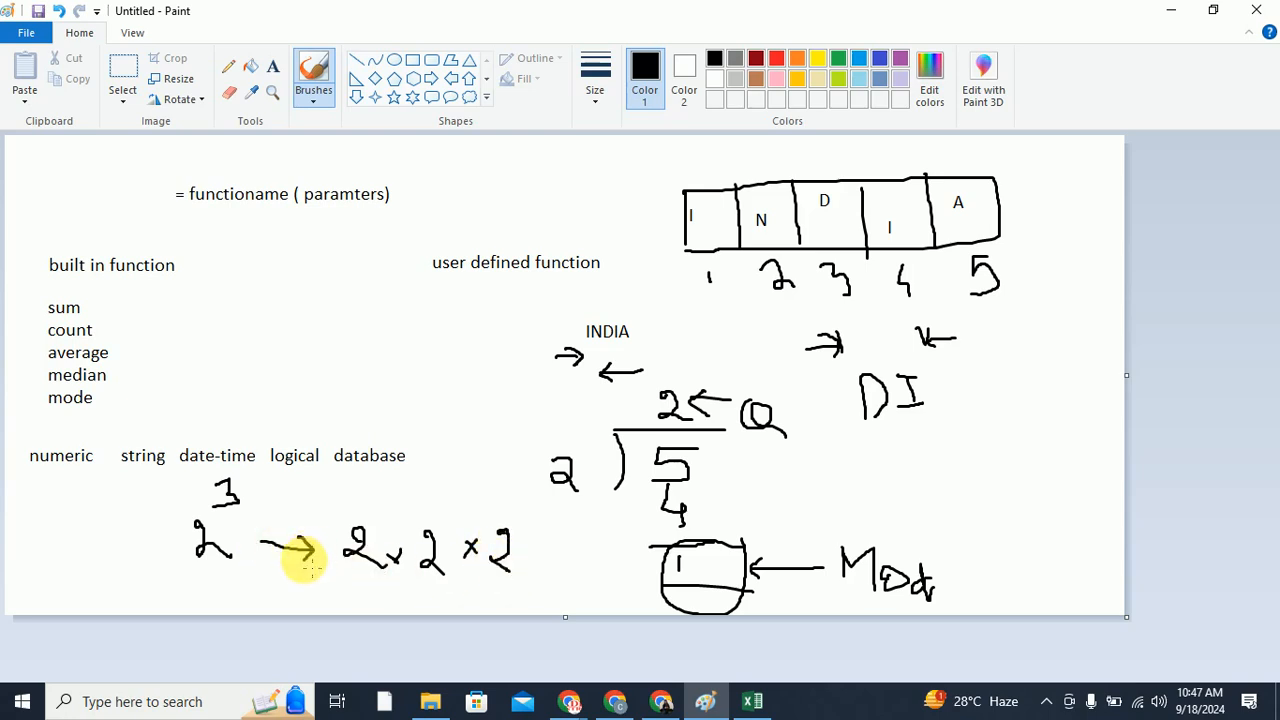
{"action": "mouse_move", "coordinate": [534, 547]}
{"action": "left_mouse_down"}
{"action": "mouse_move", "coordinate": [583, 557]}
{"action": "mouse_move", "coordinate": [588, 545]}
{"action": "mouse_move", "coordinate": [590, 560]}
{"action": "left_mouse_up"}
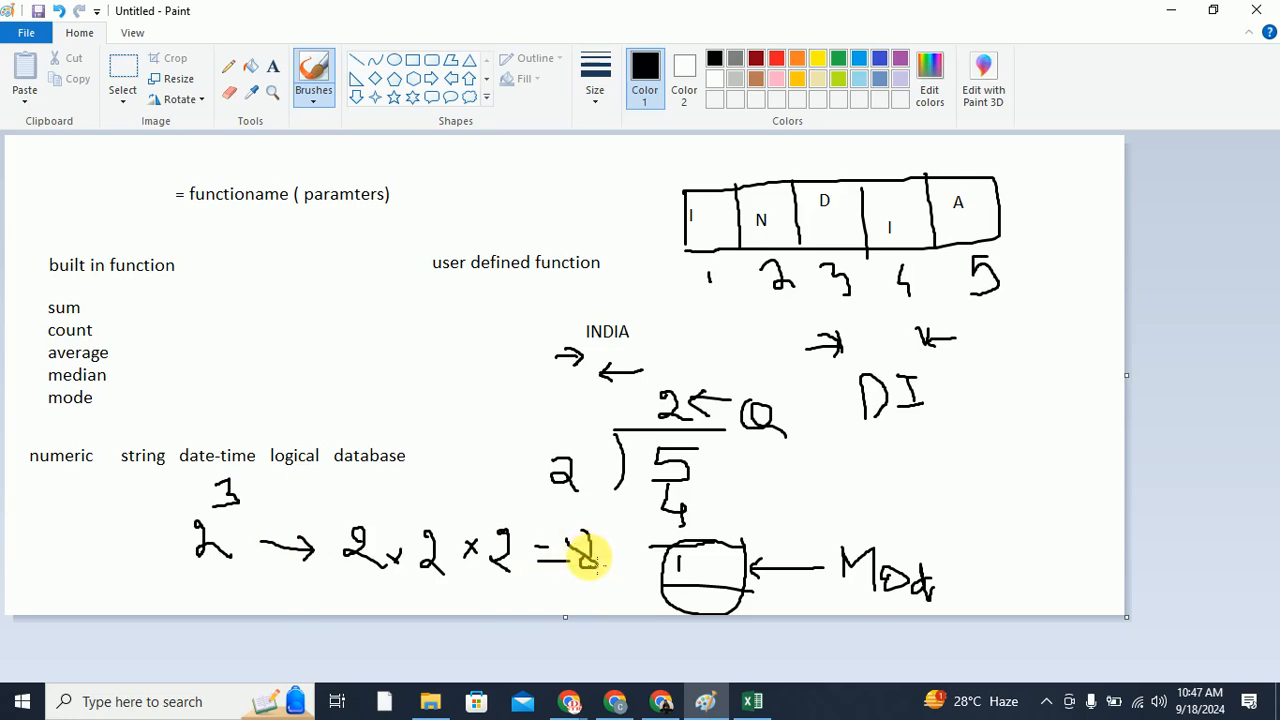
Switch back to the Excel workbook and enter the formula =power(2,3) in cell I33
{"action": "key", "text": "alt+Tab"}
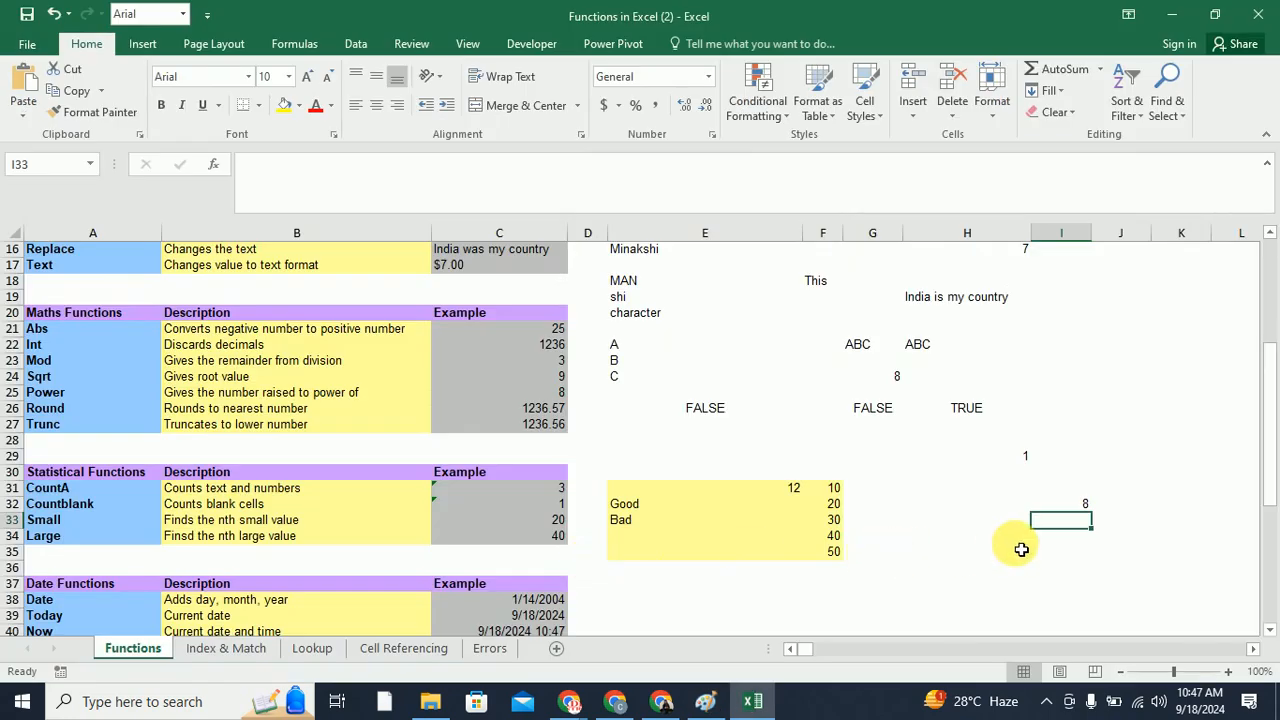
{"action": "type", "text": "=powe"}
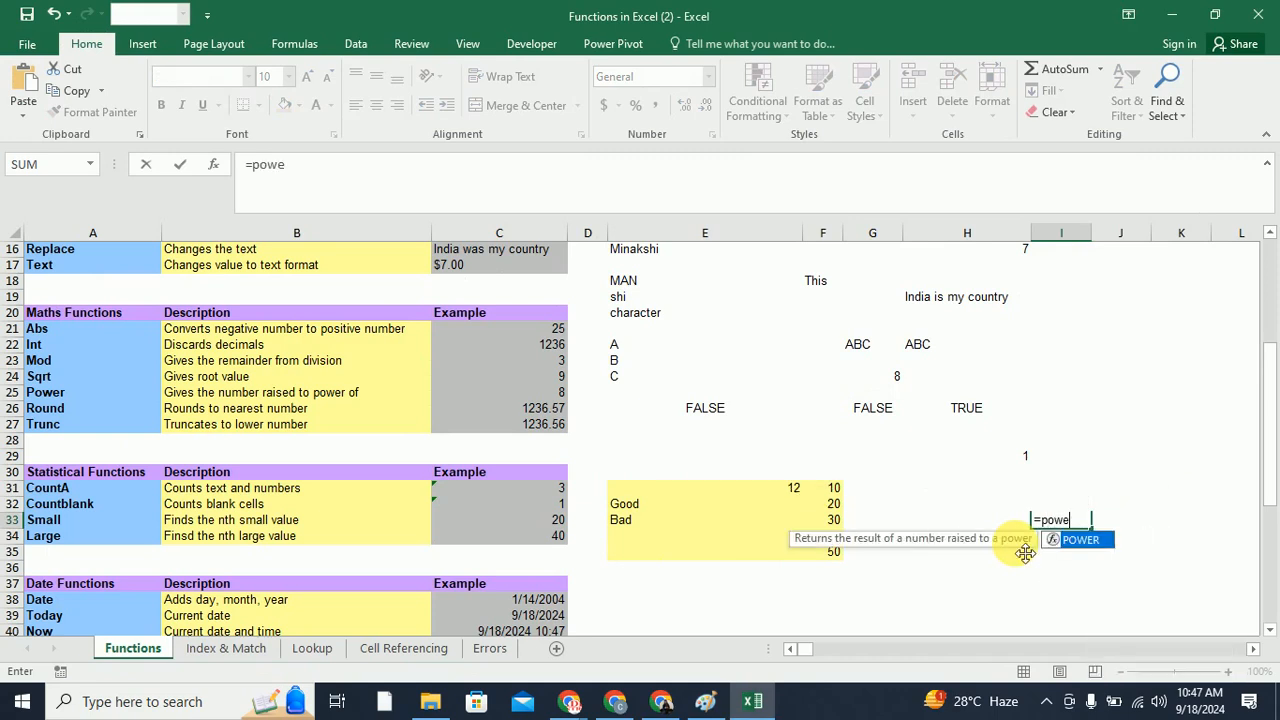
{"action": "type", "text": "r("}
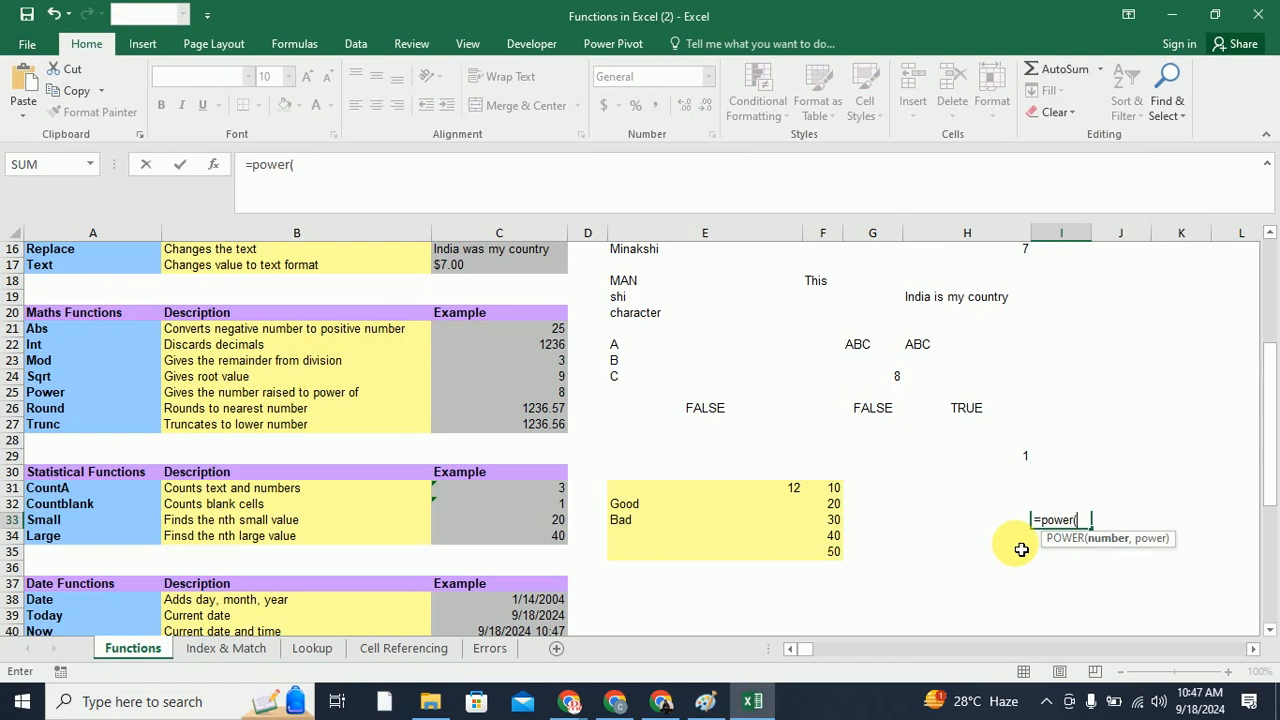
{"action": "type", "text": "2,3"}
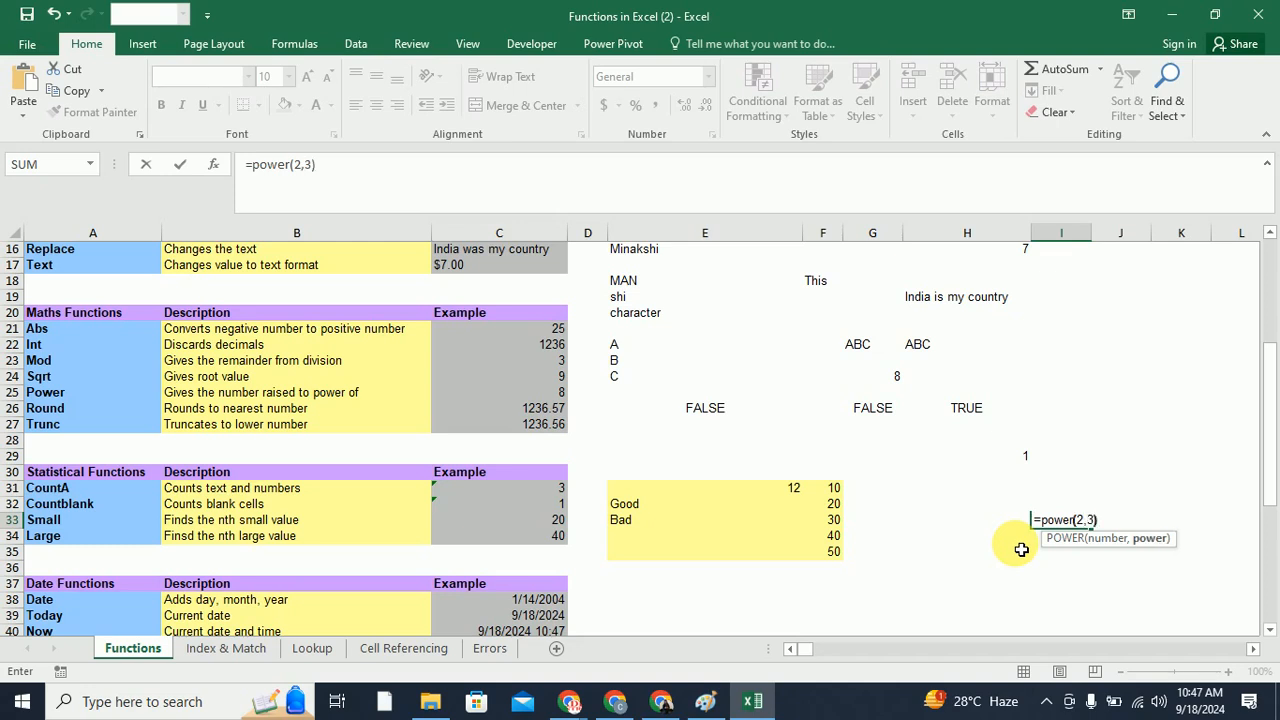
{"action": "type", "text": ")"}
{"action": "key", "text": "Return"}
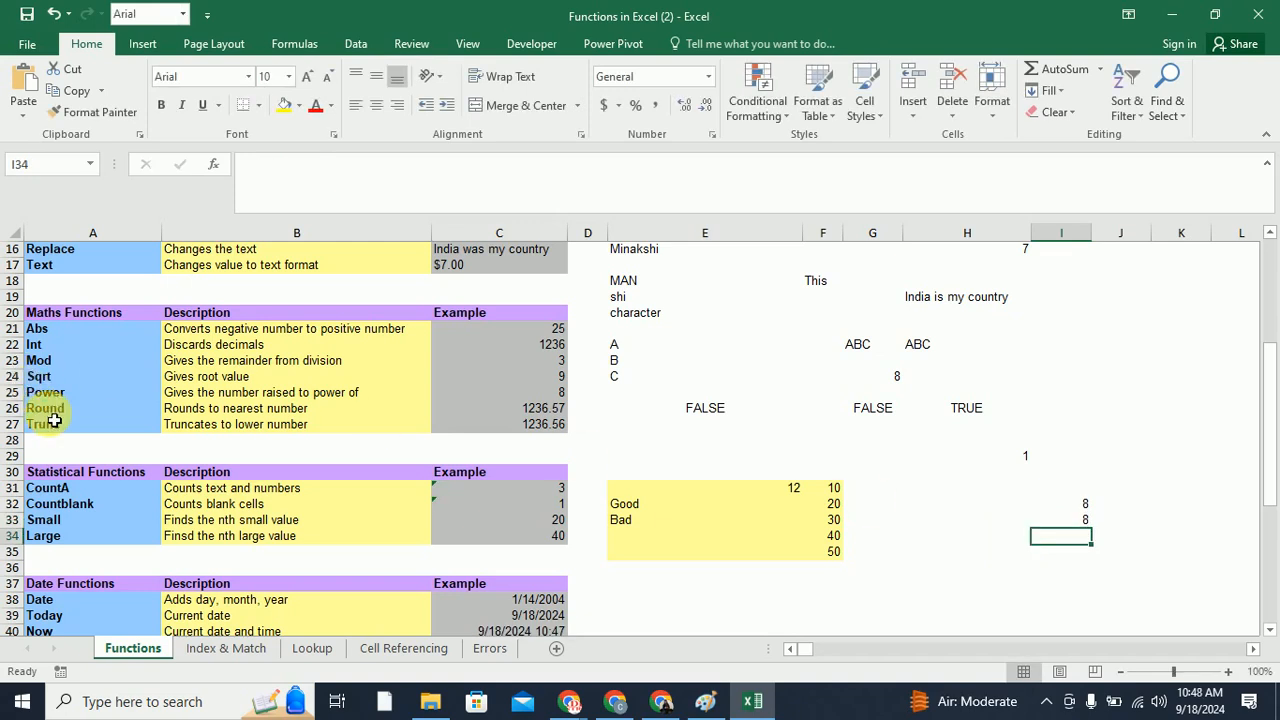
Examine the ROUND example formula in cell C26, highlighting its number argument, decimal digits and number of digits
{"action": "left_click", "coordinate": [473, 416]}
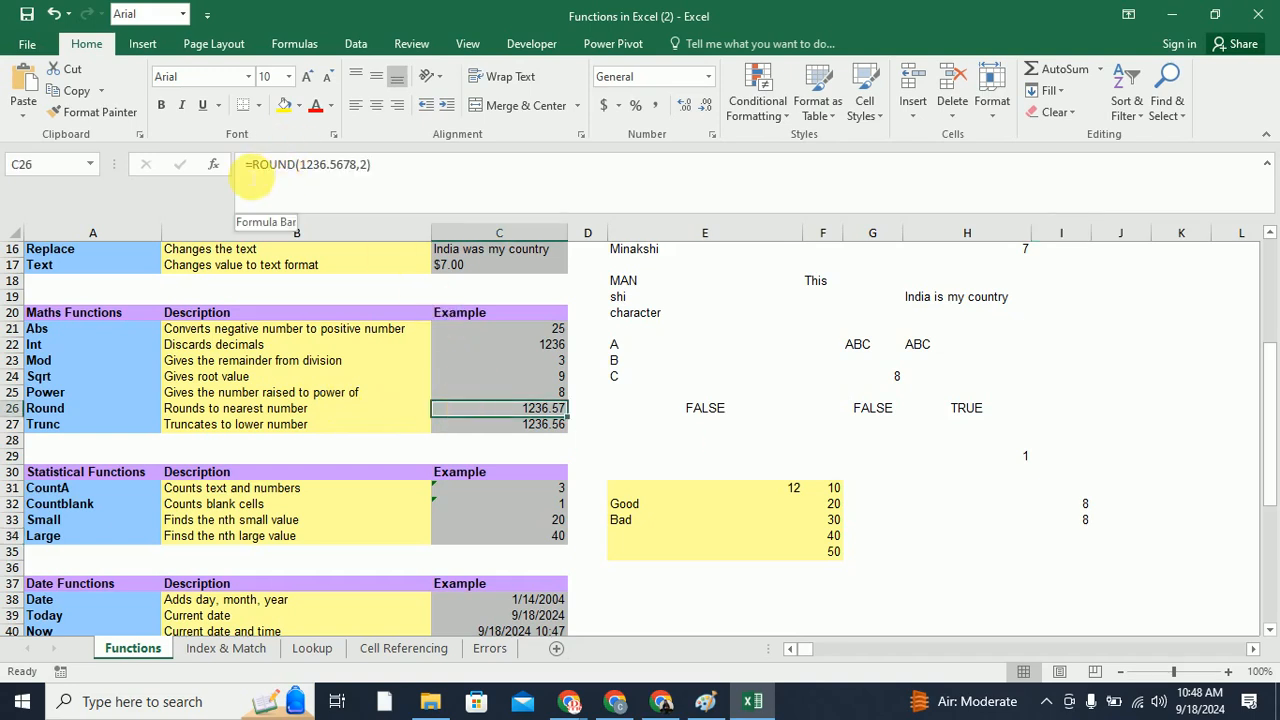
{"action": "left_click_drag", "start_coordinate": [298, 166], "coordinate": [361, 170]}
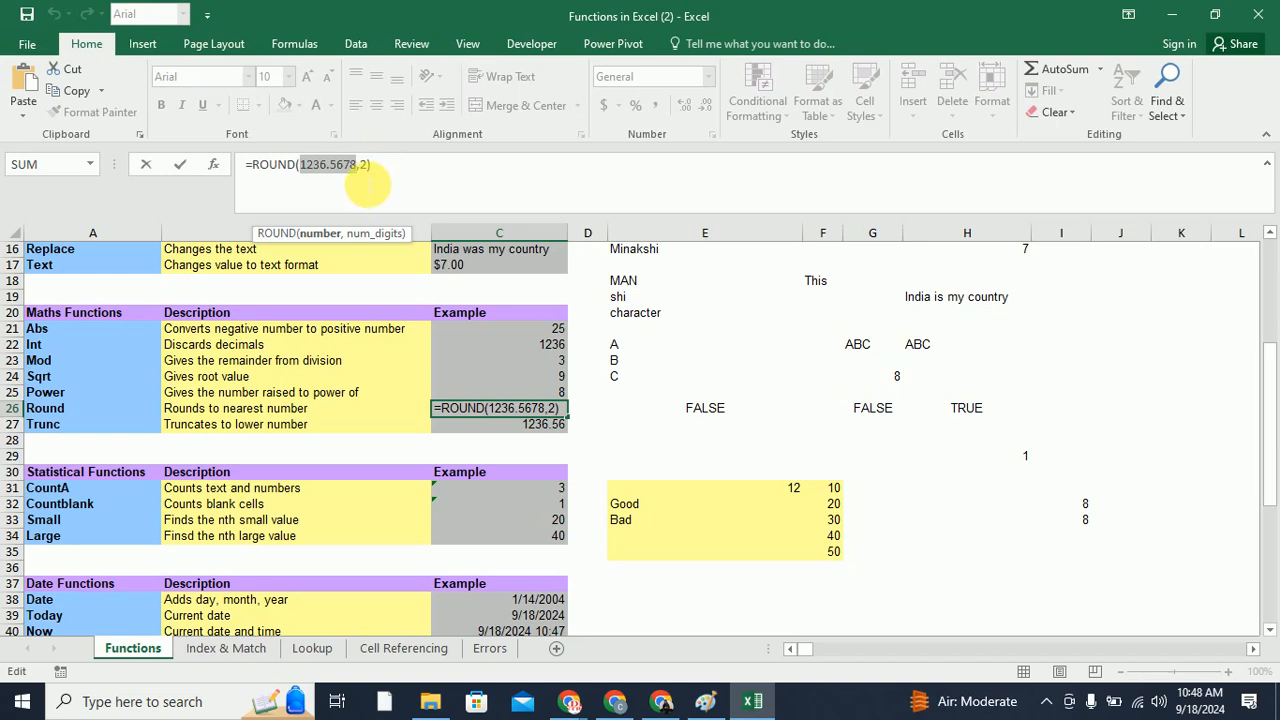
{"action": "left_click", "coordinate": [366, 166]}
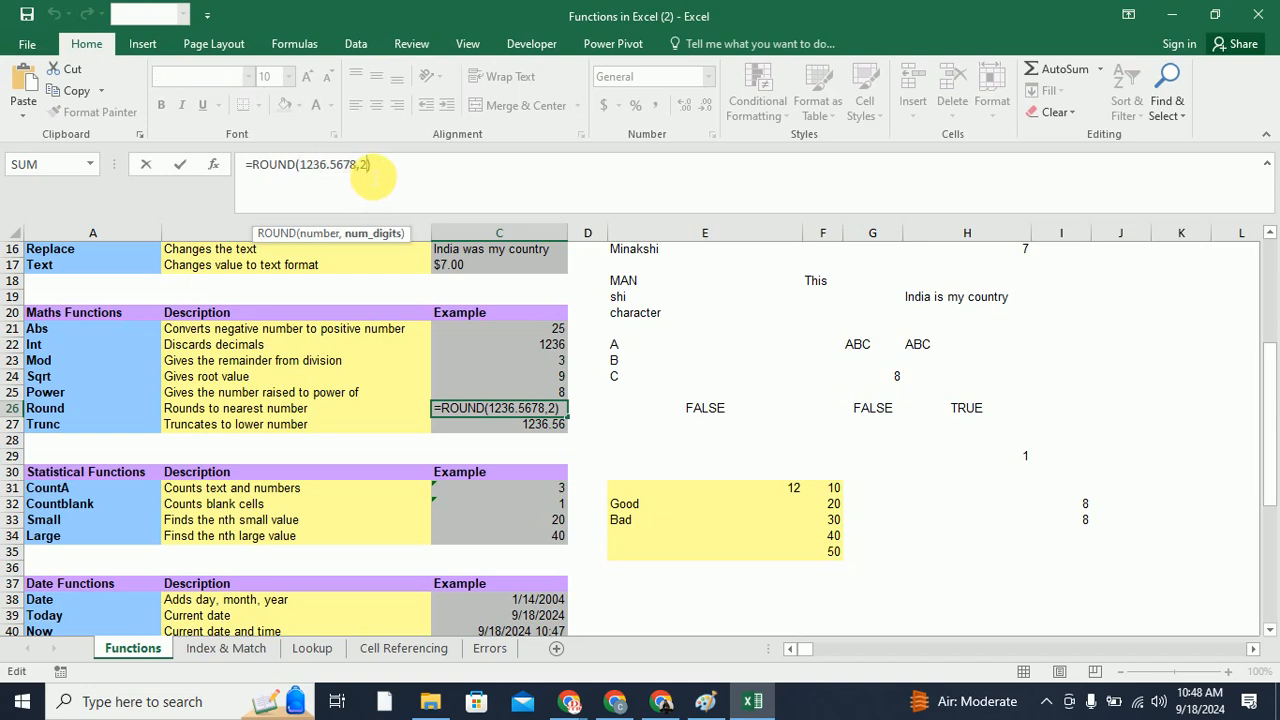
{"action": "left_click", "coordinate": [381, 172]}
{"action": "key", "text": "Return"}
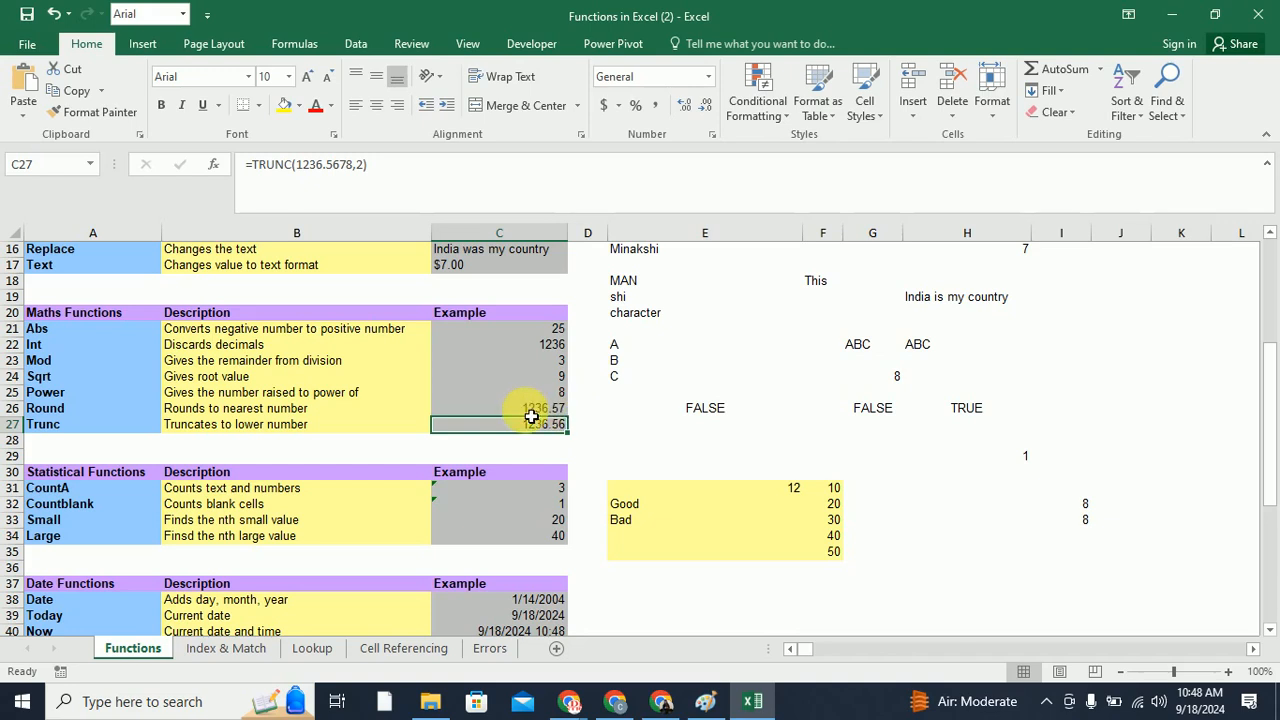
{"action": "left_click", "coordinate": [500, 406]}
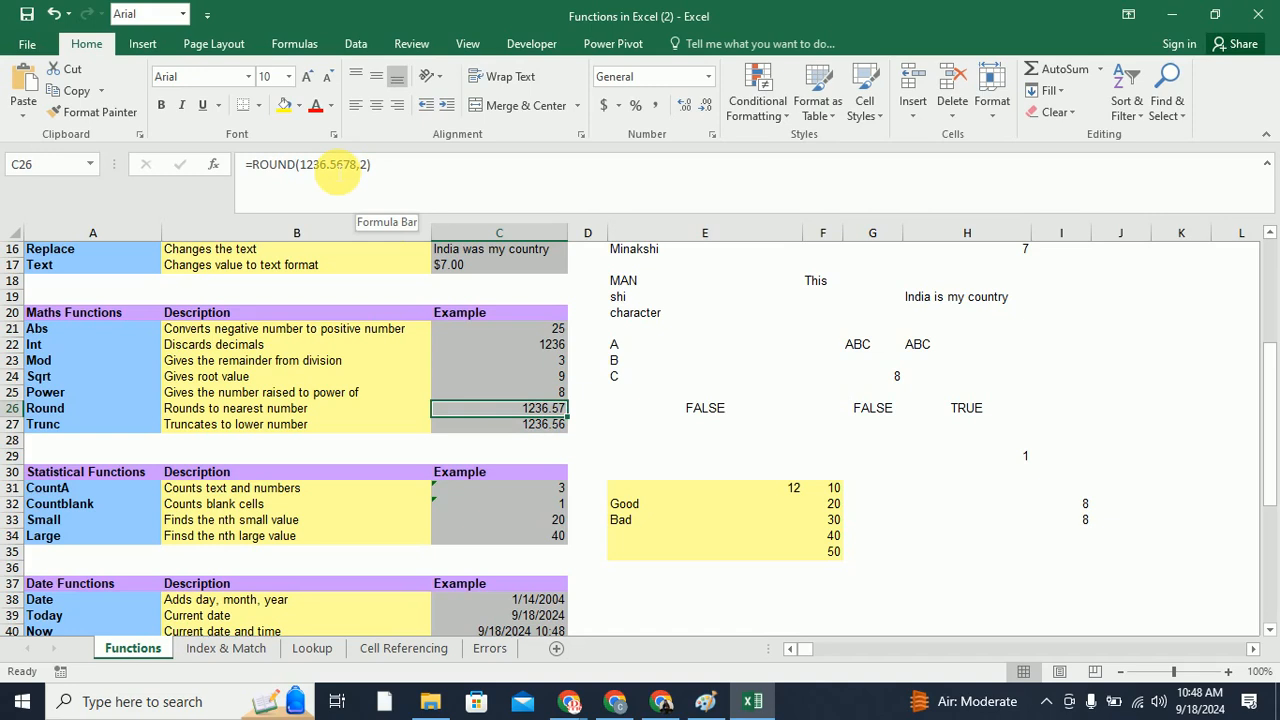
{"action": "left_click", "coordinate": [336, 165]}
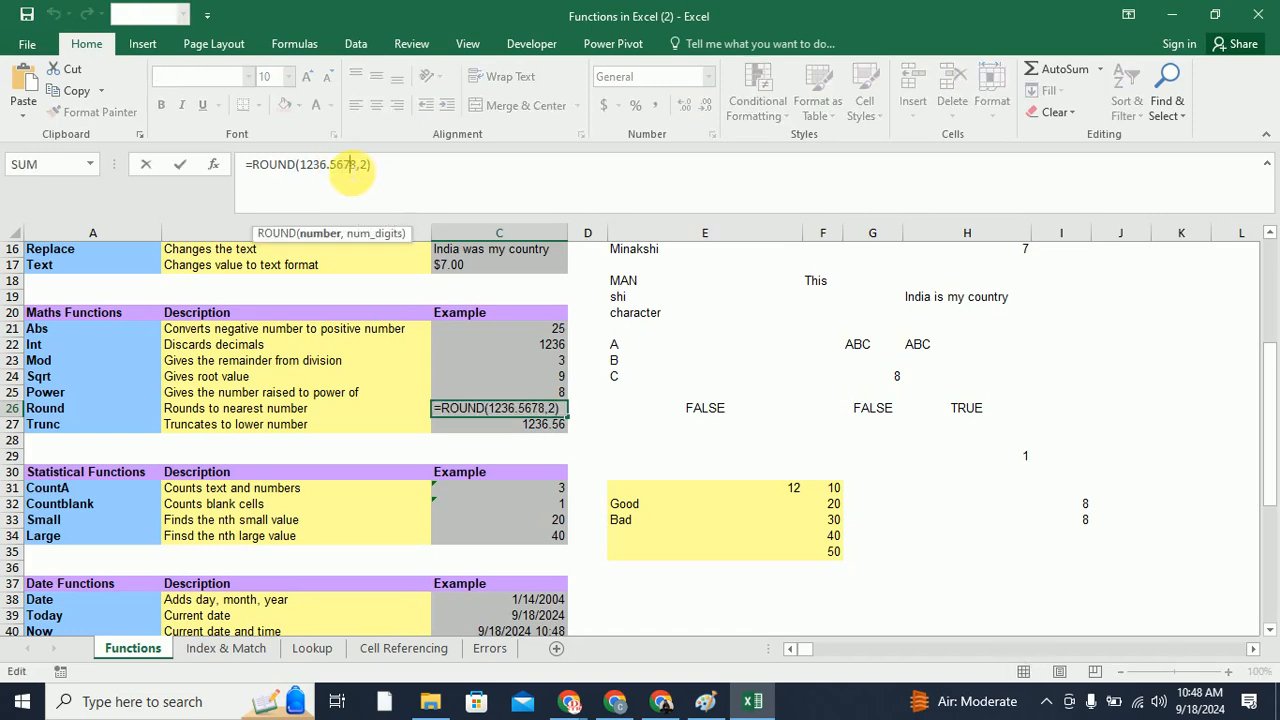
{"action": "left_click_drag", "start_coordinate": [331, 165], "coordinate": [350, 166]}
{"action": "left_click", "coordinate": [342, 166]}
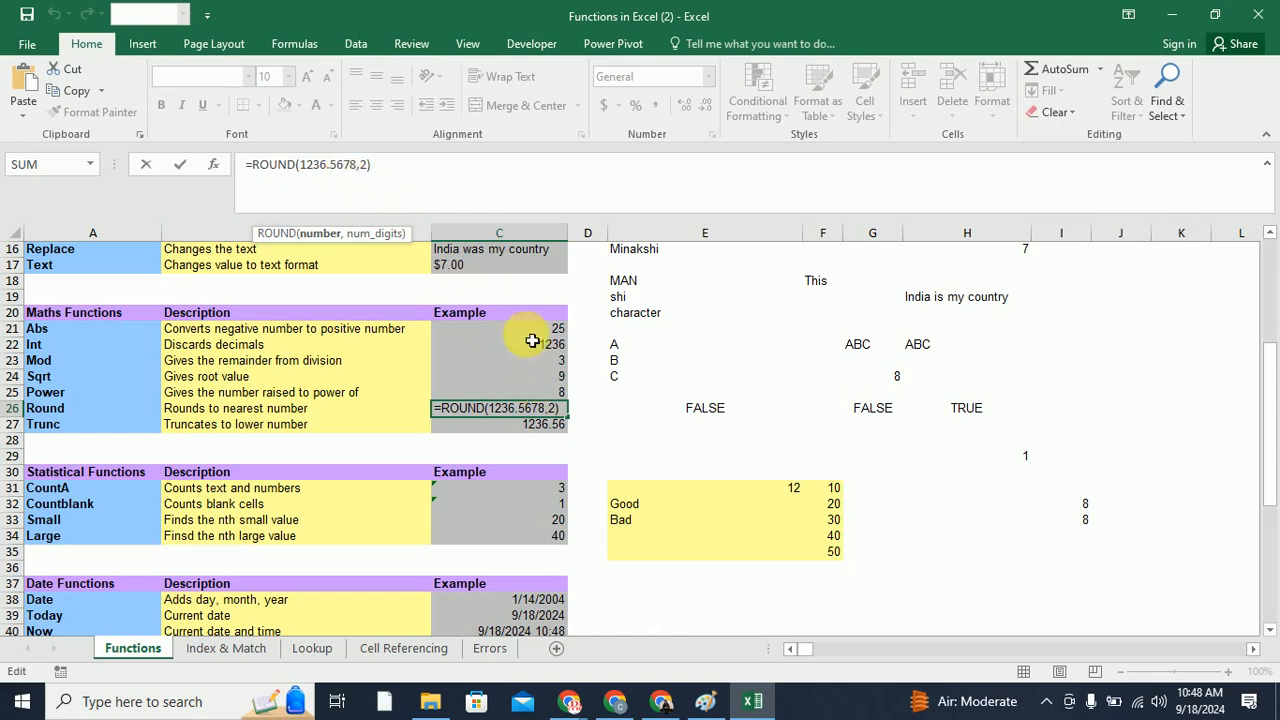
{"action": "left_click_drag", "start_coordinate": [300, 165], "coordinate": [337, 166]}
{"action": "left_click", "coordinate": [508, 187]}
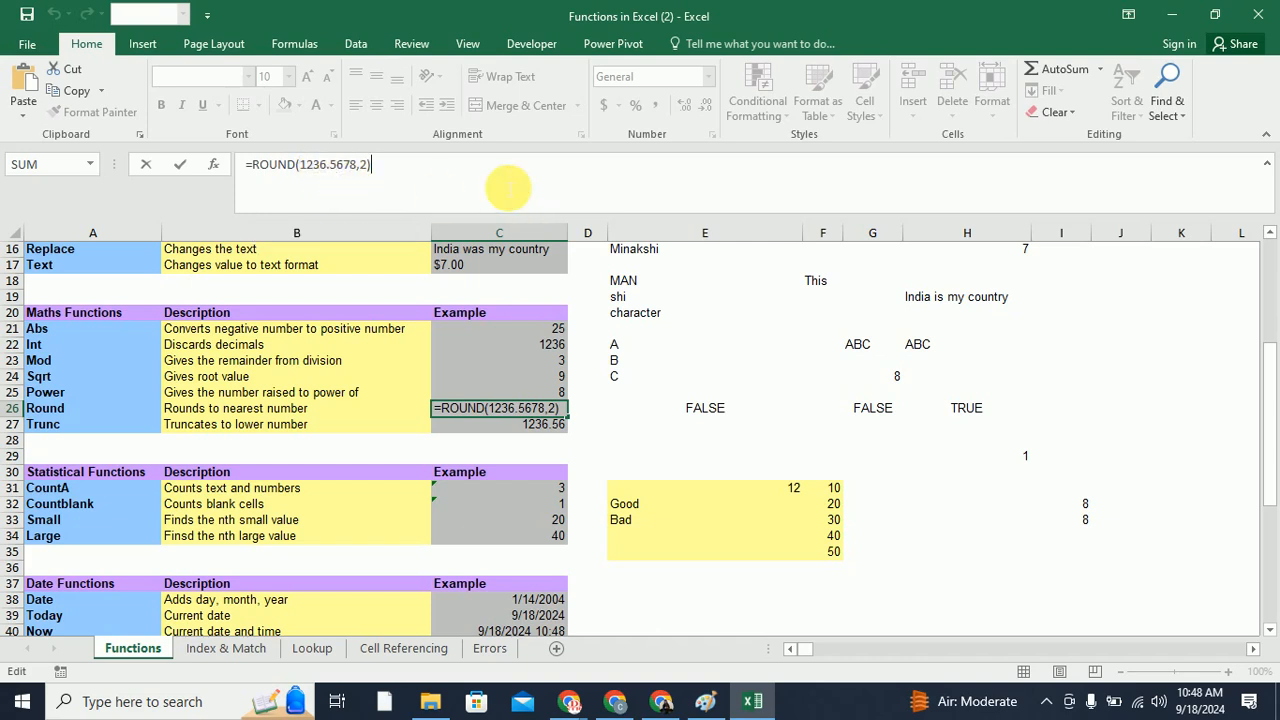
{"action": "key", "text": "Return"}
{"action": "left_click", "coordinate": [538, 410]}
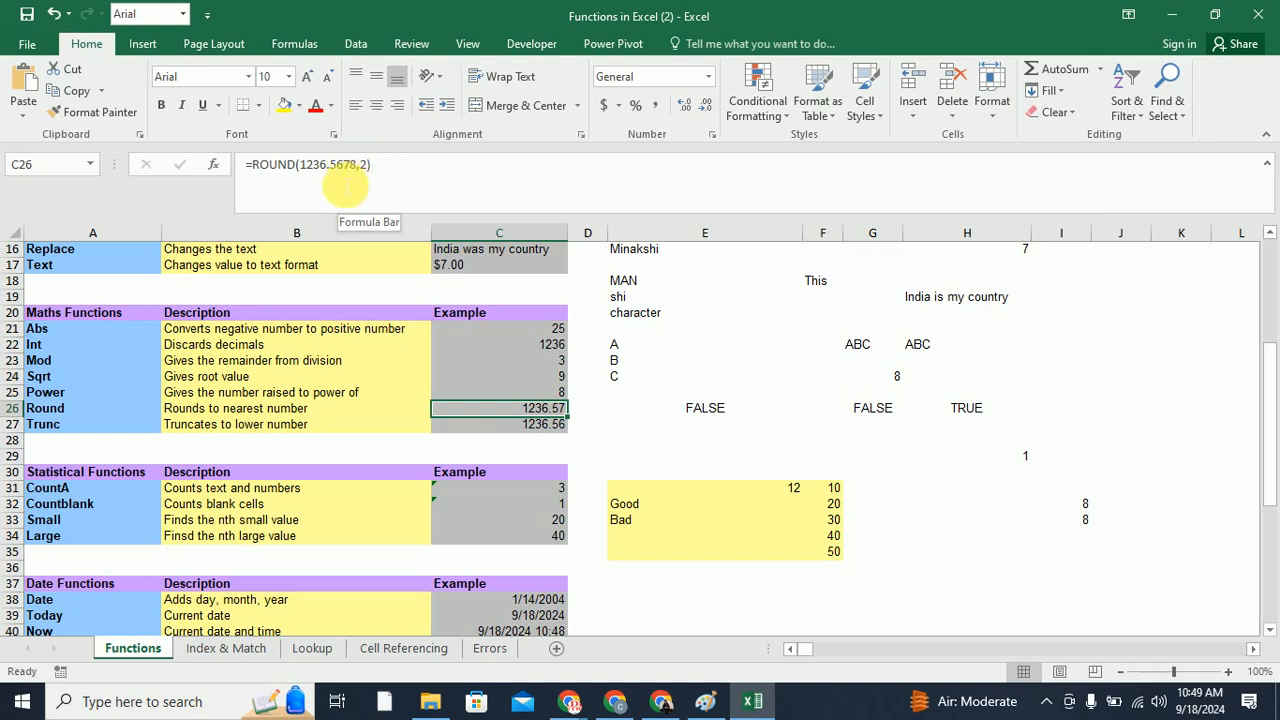
{"action": "left_click", "coordinate": [410, 177]}
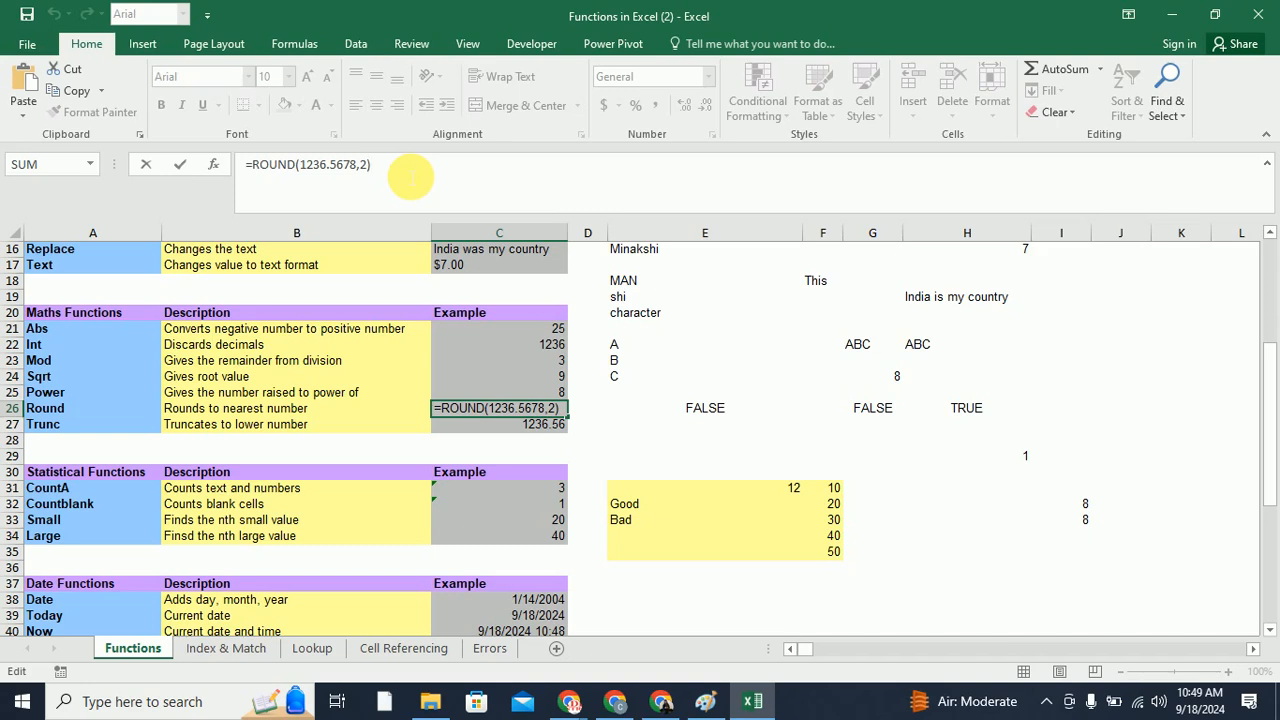
Examine the TRUNC description and example formula in cell C27, highlighting its number argument and decimals, and compare it with the ROUND example
{"action": "left_click", "coordinate": [136, 432]}
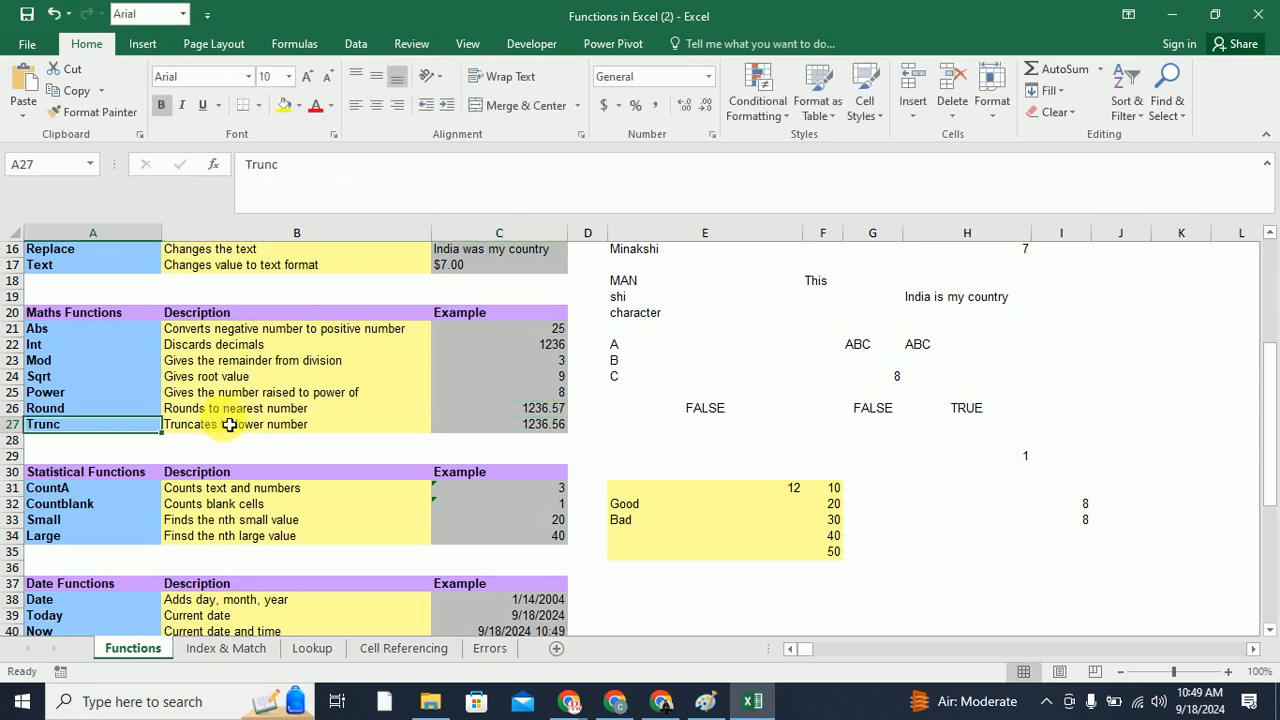
{"action": "left_click", "coordinate": [343, 428]}
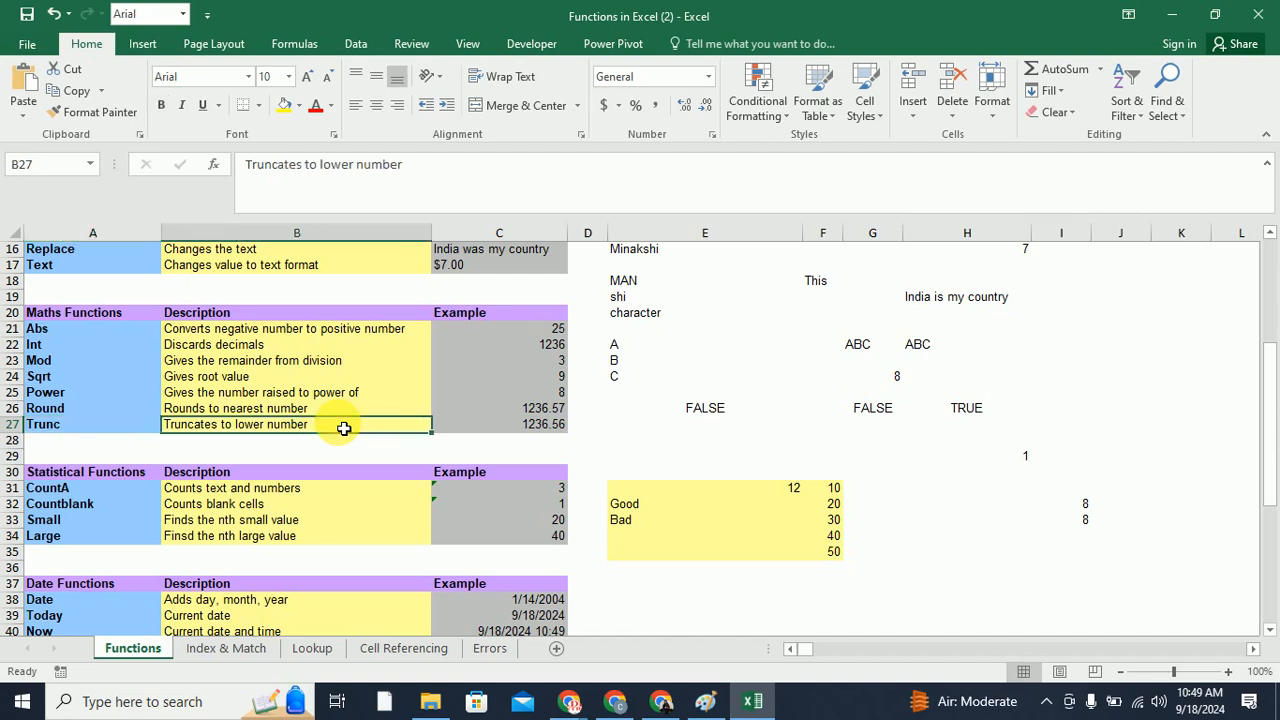
{"action": "left_click", "coordinate": [501, 424]}
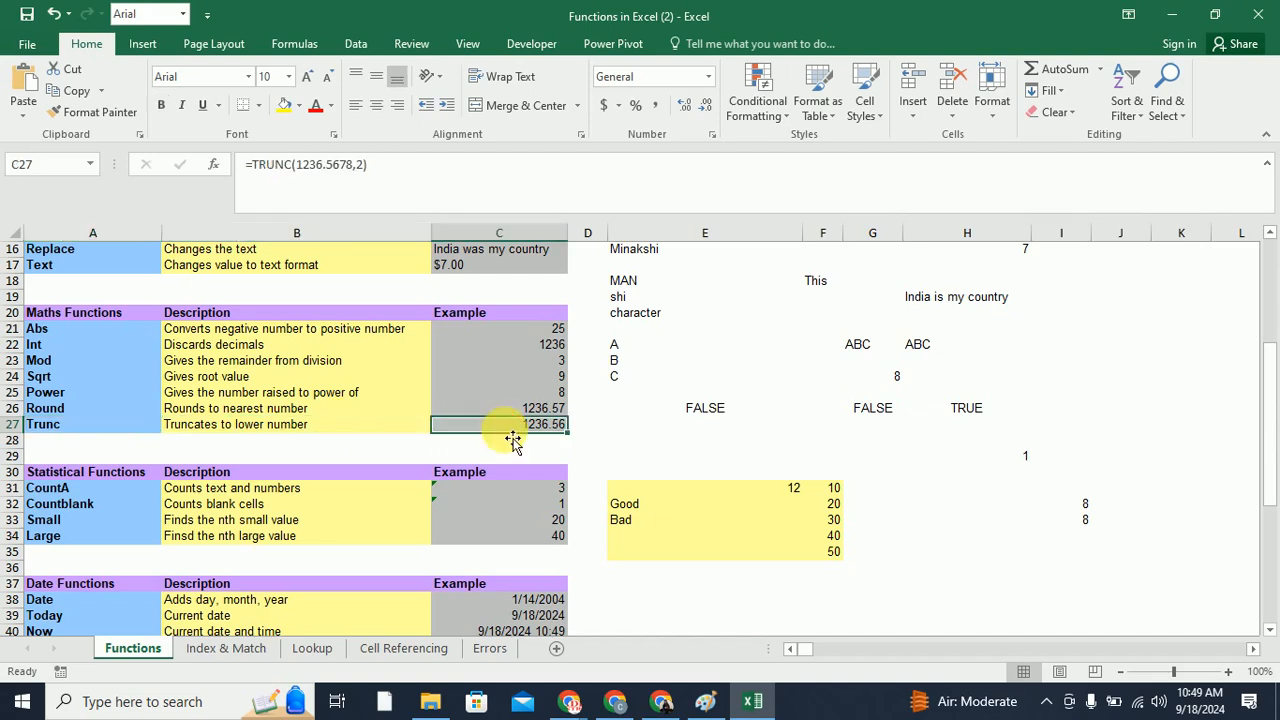
{"action": "left_click", "coordinate": [352, 170]}
{"action": "left_click_drag", "start_coordinate": [296, 165], "coordinate": [352, 170]}
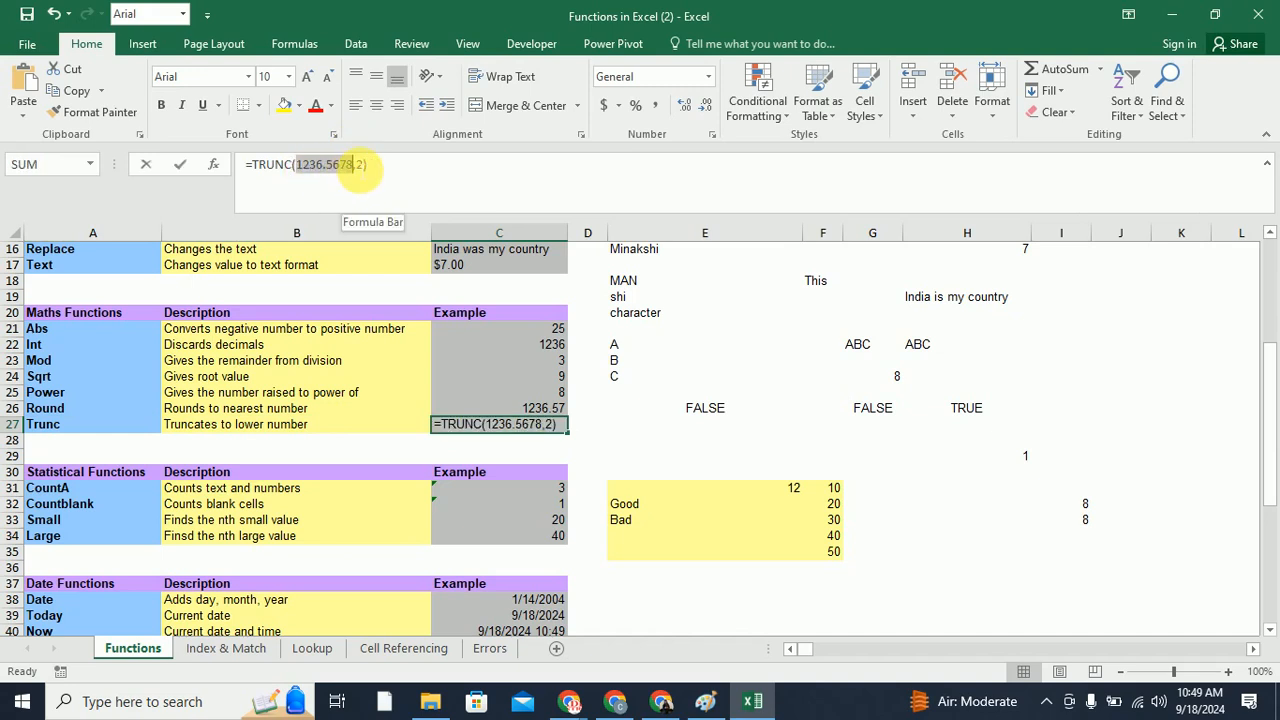
{"action": "left_click", "coordinate": [356, 166]}
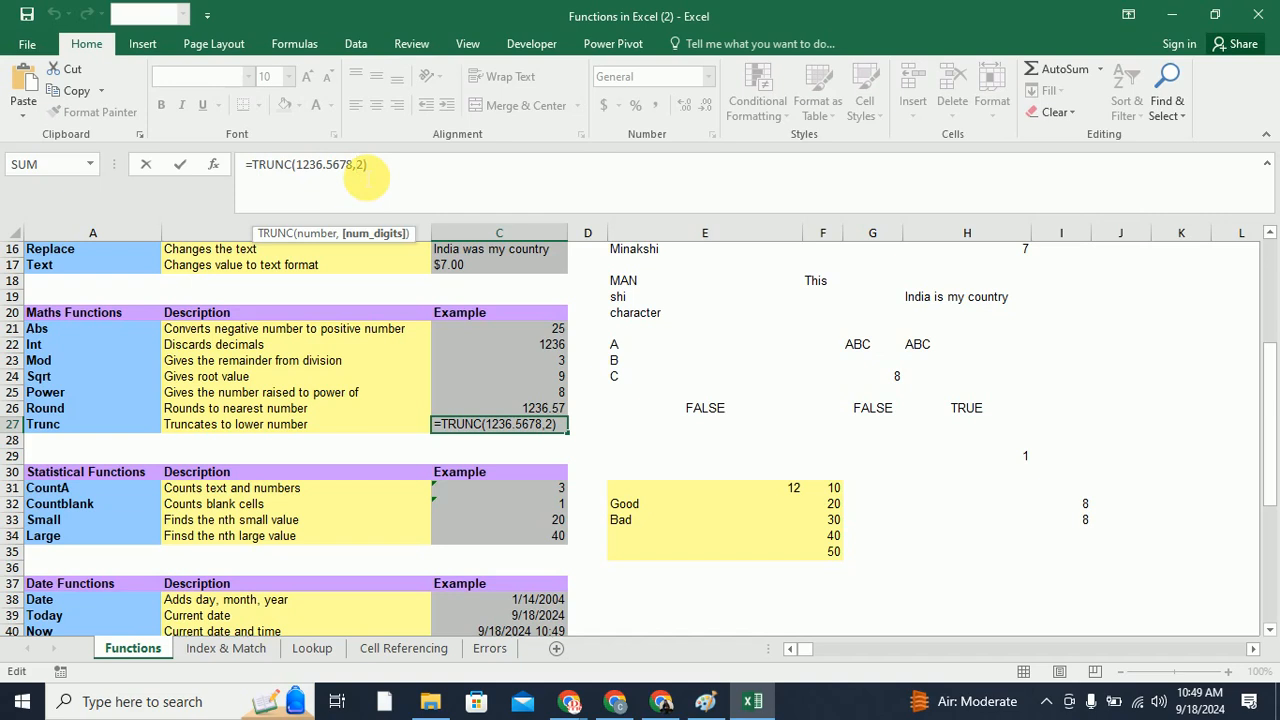
{"action": "left_click_drag", "start_coordinate": [363, 170], "coordinate": [345, 171]}
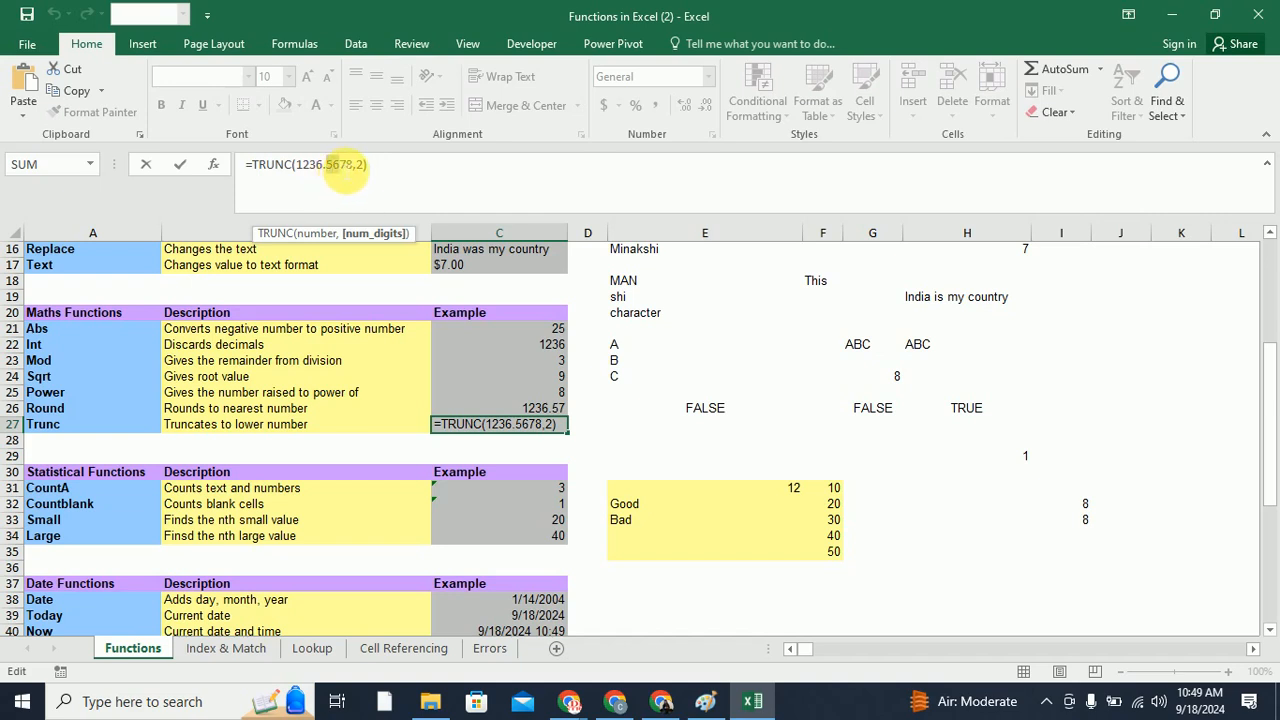
{"action": "double_click", "coordinate": [345, 170]}
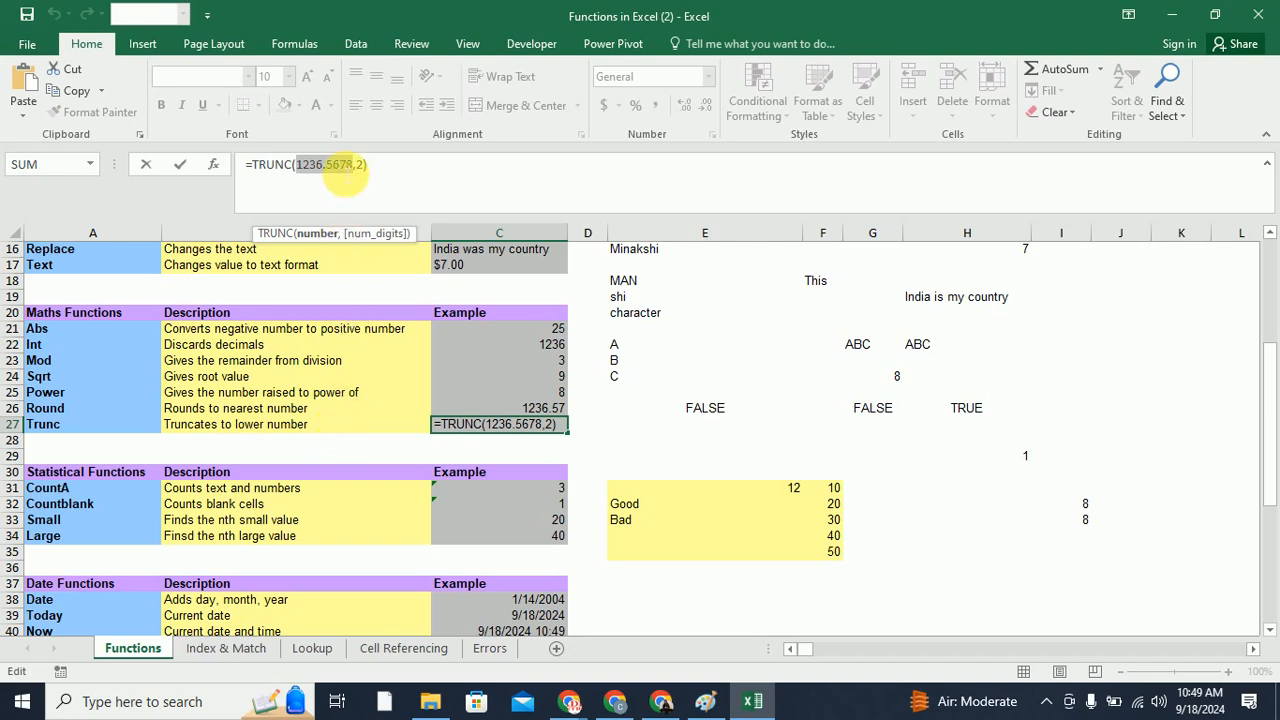
{"action": "left_click", "coordinate": [339, 166]}
{"action": "mouse_move", "coordinate": [339, 166]}
{"action": "left_mouse_down"}
{"action": "mouse_move", "coordinate": [305, 167]}
{"action": "mouse_move", "coordinate": [361, 169]}
{"action": "left_mouse_up"}
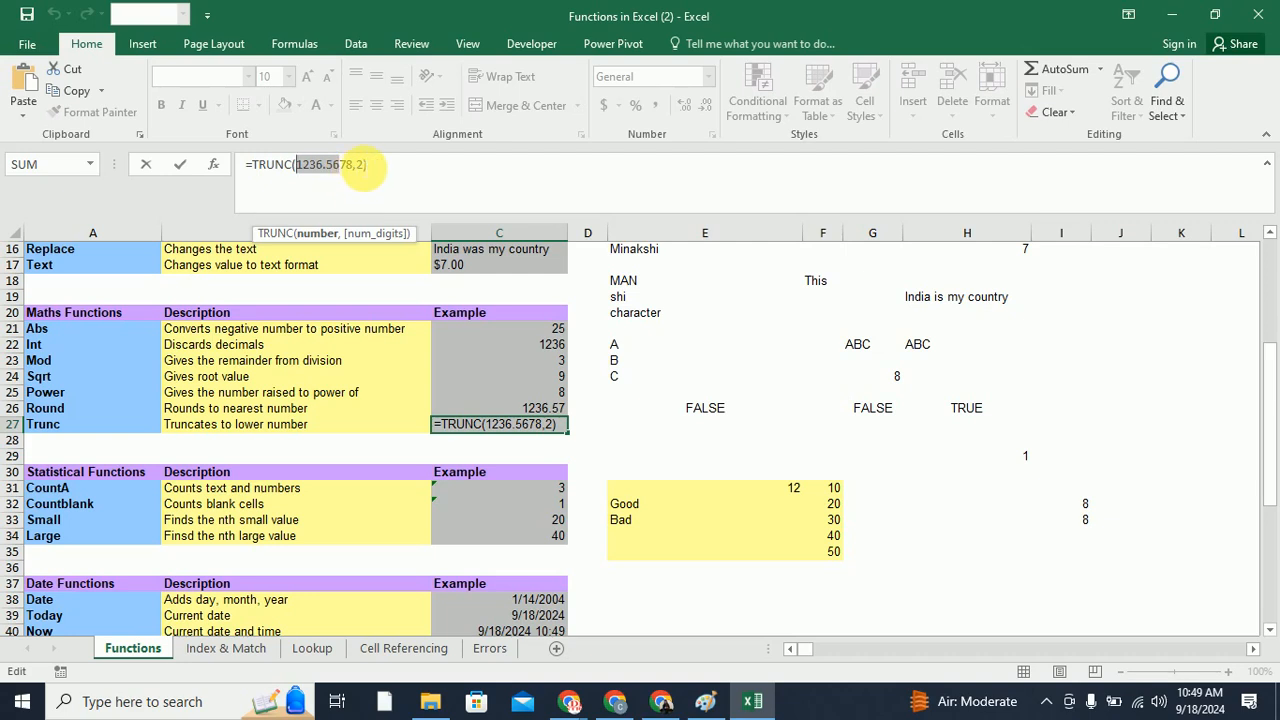
{"action": "left_click", "coordinate": [437, 166]}
{"action": "key", "text": "Escape"}
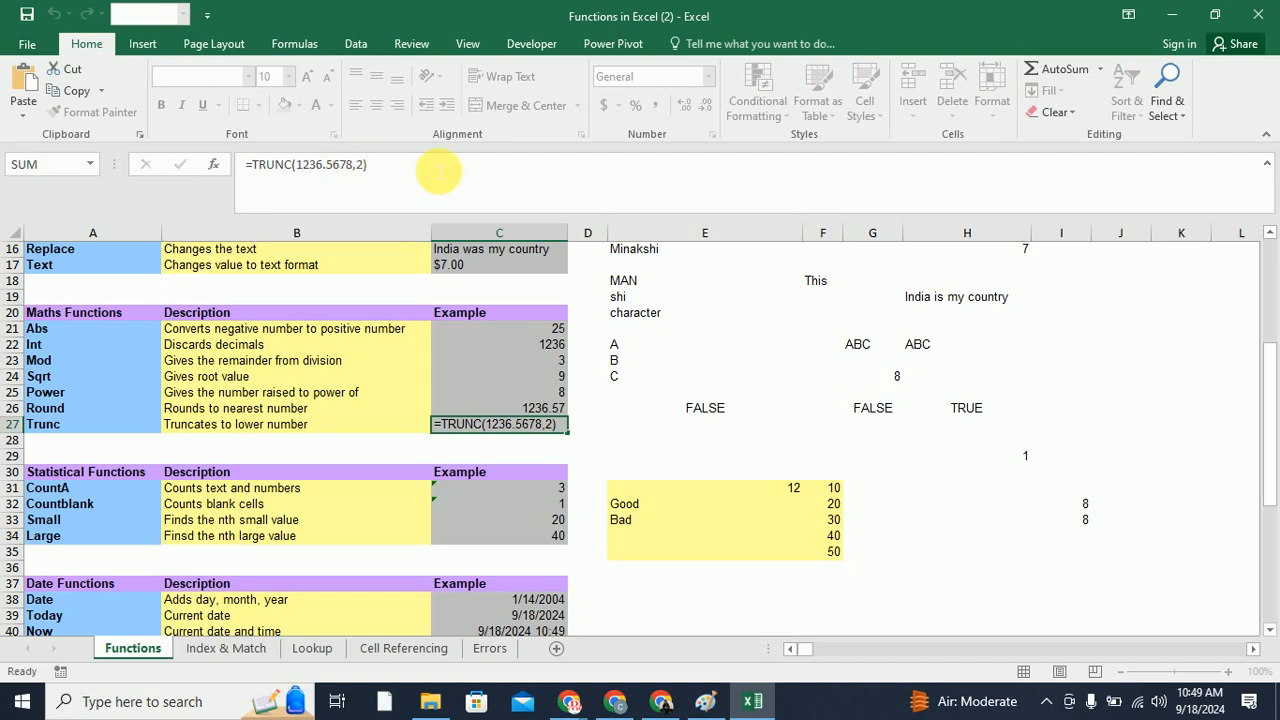
{"action": "key", "text": "Return"}
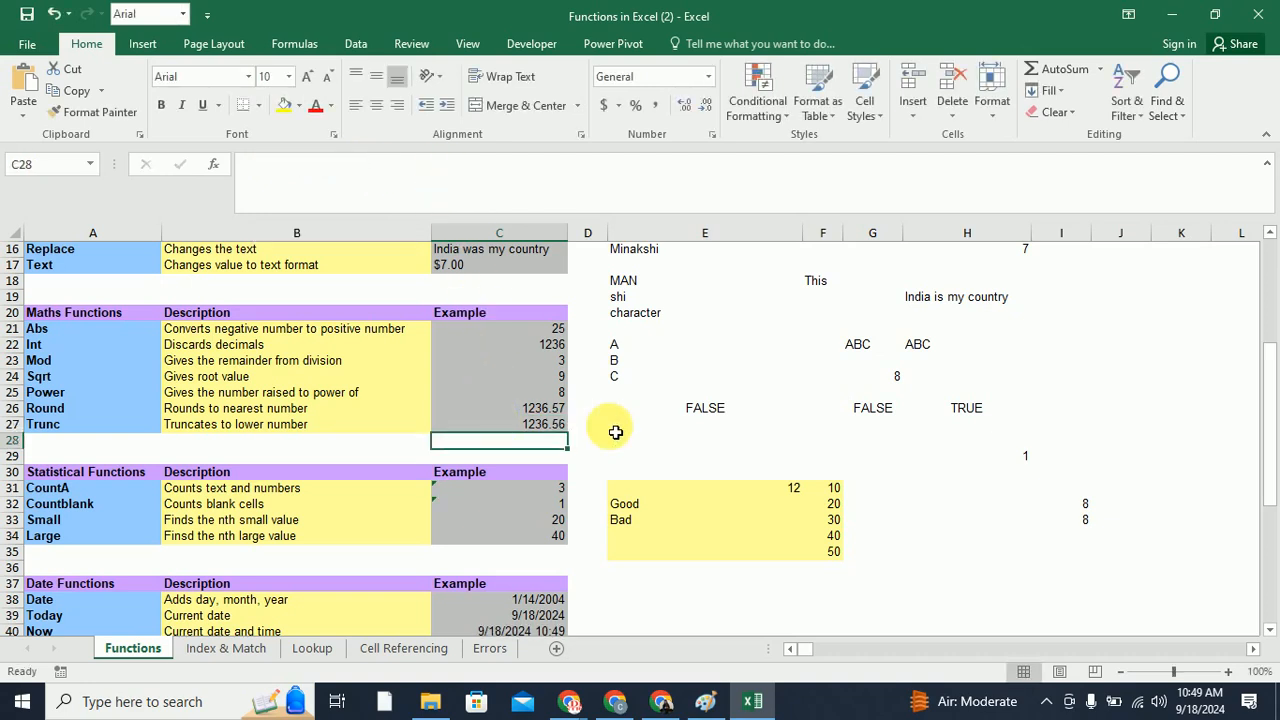
{"action": "left_click_drag", "start_coordinate": [590, 411], "coordinate": [584, 430]}
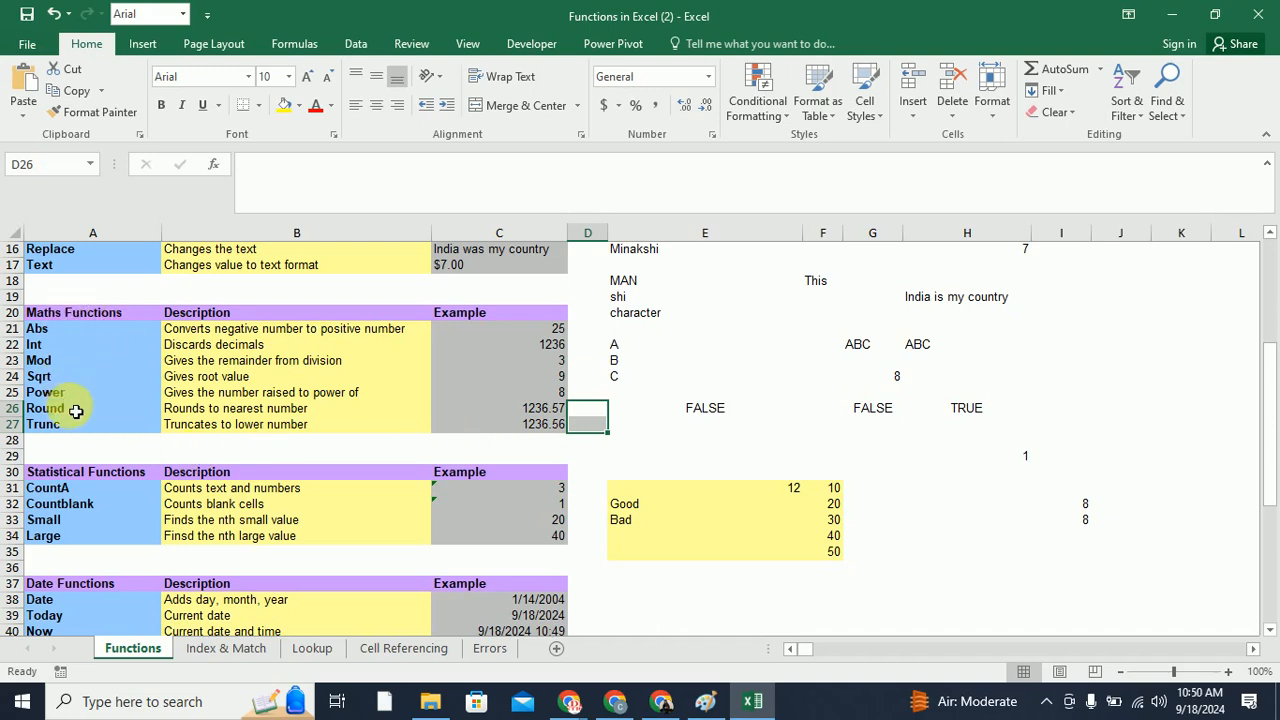
Enter a COUNT formula over the numbers in F31:F35 in cell H34 and check the resulting formula
{"action": "scroll", "coordinate": [87, 436], "scroll_direction": "down", "scroll_amount": 1}
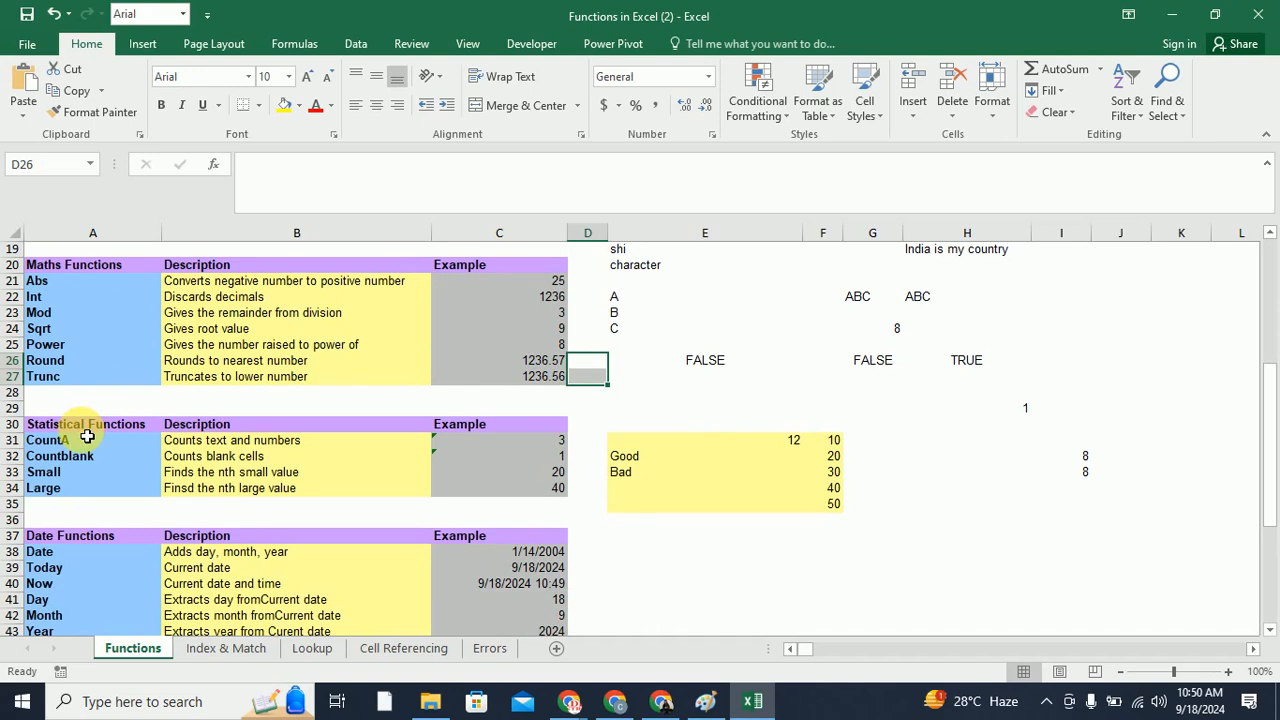
{"action": "scroll", "coordinate": [87, 436], "scroll_direction": "down", "scroll_amount": 1}
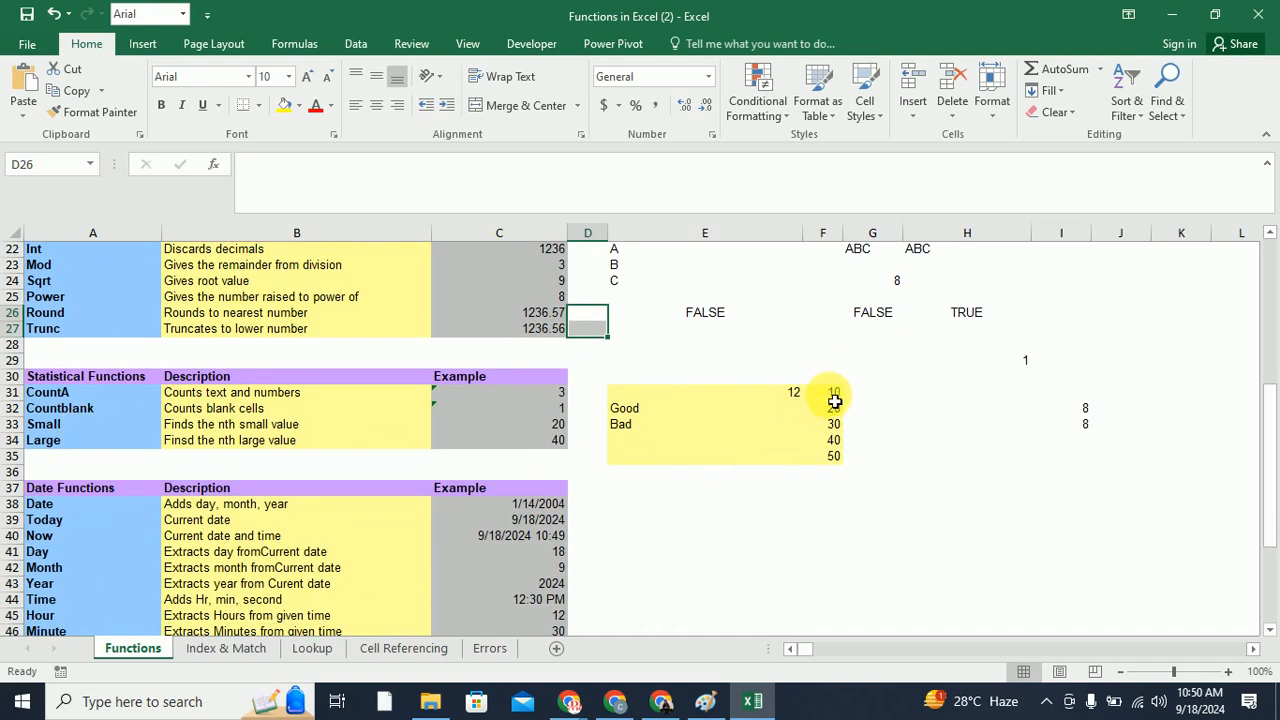
{"action": "left_click_drag", "start_coordinate": [834, 396], "coordinate": [842, 458]}
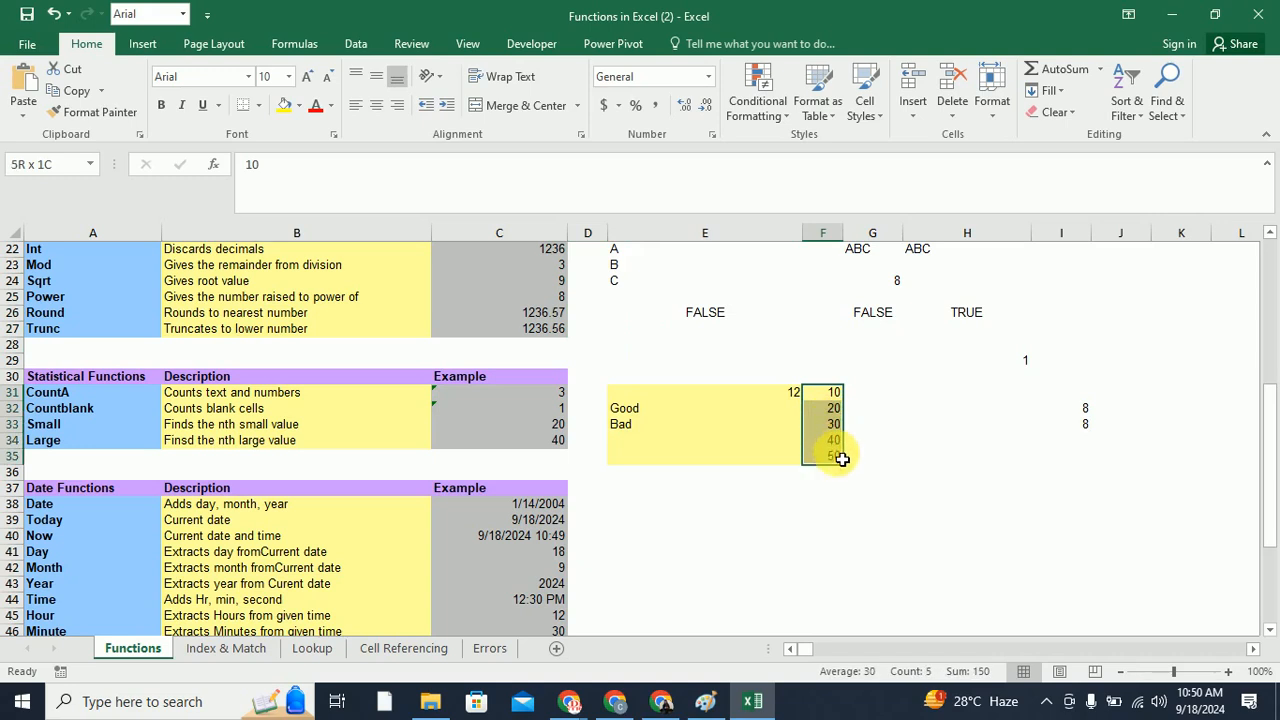
{"action": "left_click", "coordinate": [937, 451]}
{"action": "type", "text": "=count("}
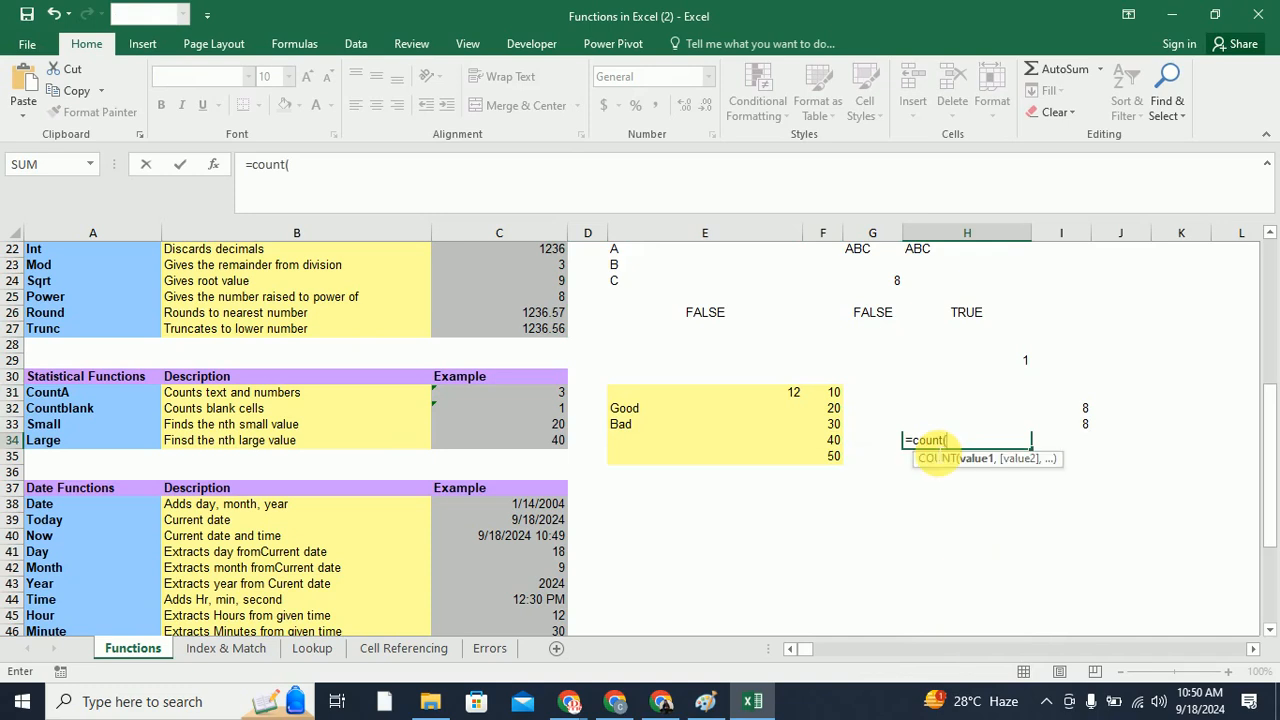
{"action": "left_click_drag", "start_coordinate": [826, 391], "coordinate": [816, 455]}
{"action": "type", "text": ")"}
{"action": "key", "text": "Return"}
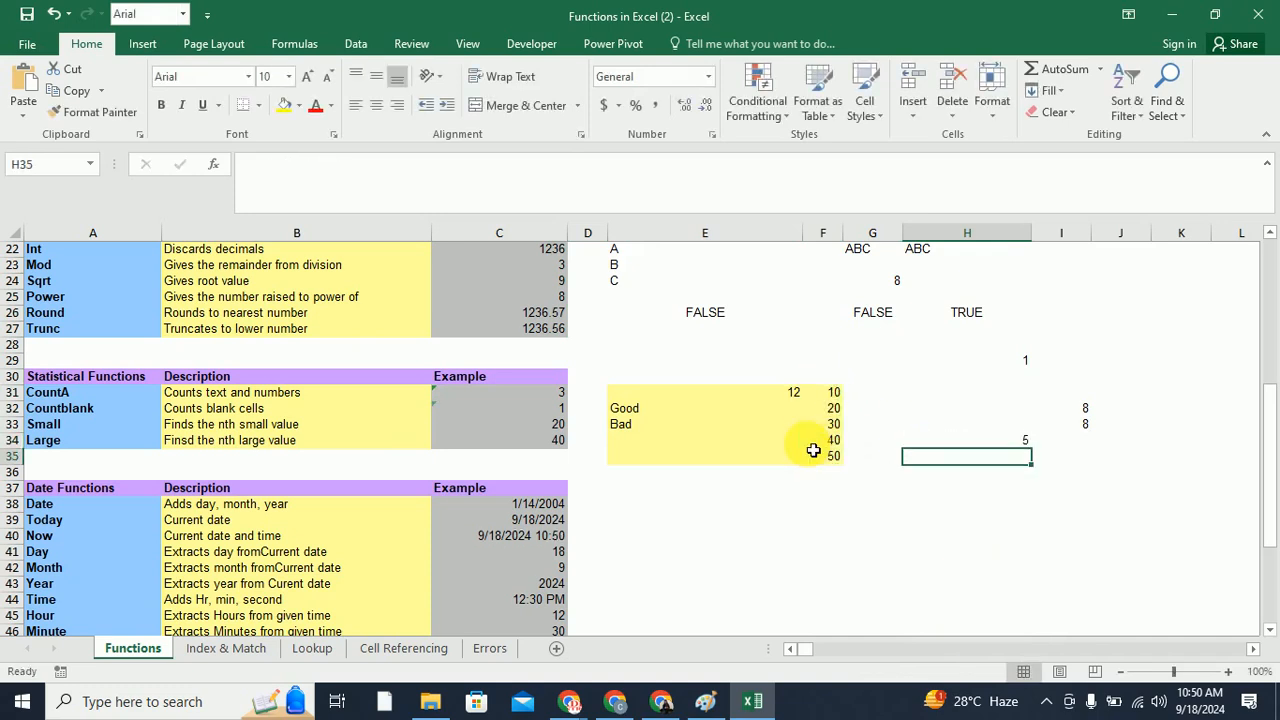
{"action": "left_click", "coordinate": [985, 444]}
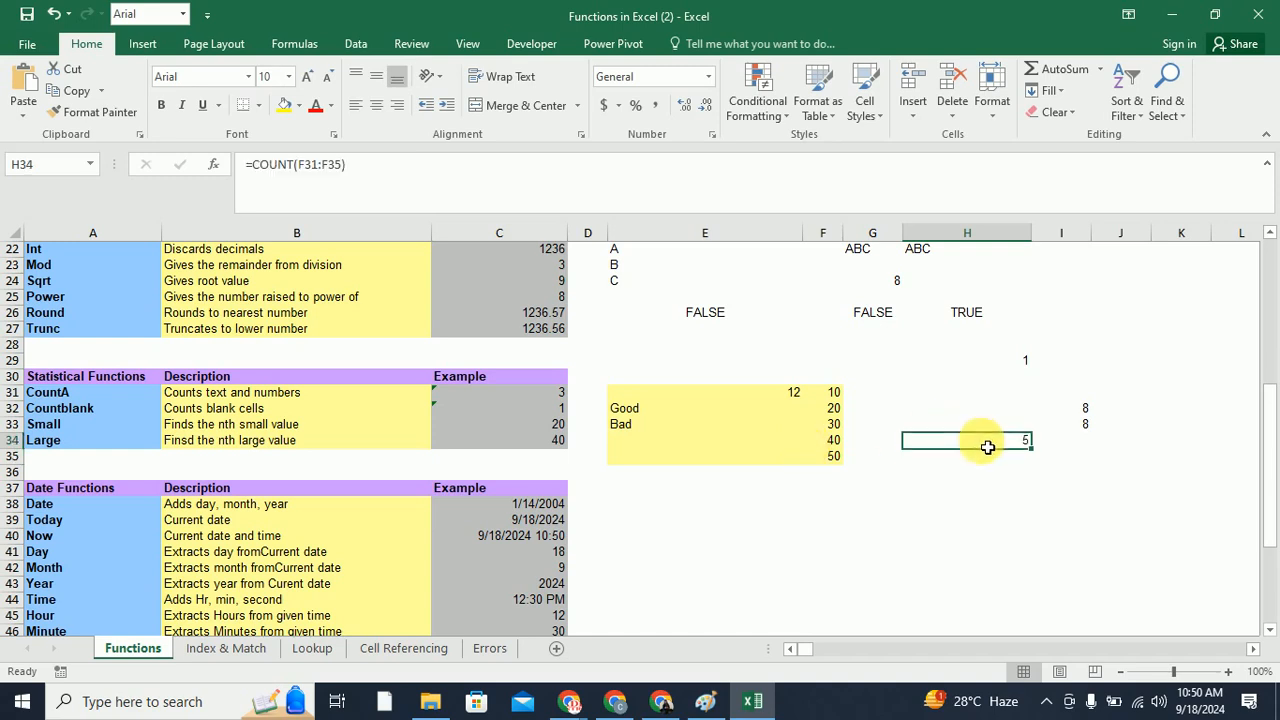
Enter a second COUNT formula in cell H35 over F30:F36, including the blank cells above and below the numbers
{"action": "left_click", "coordinate": [938, 468]}
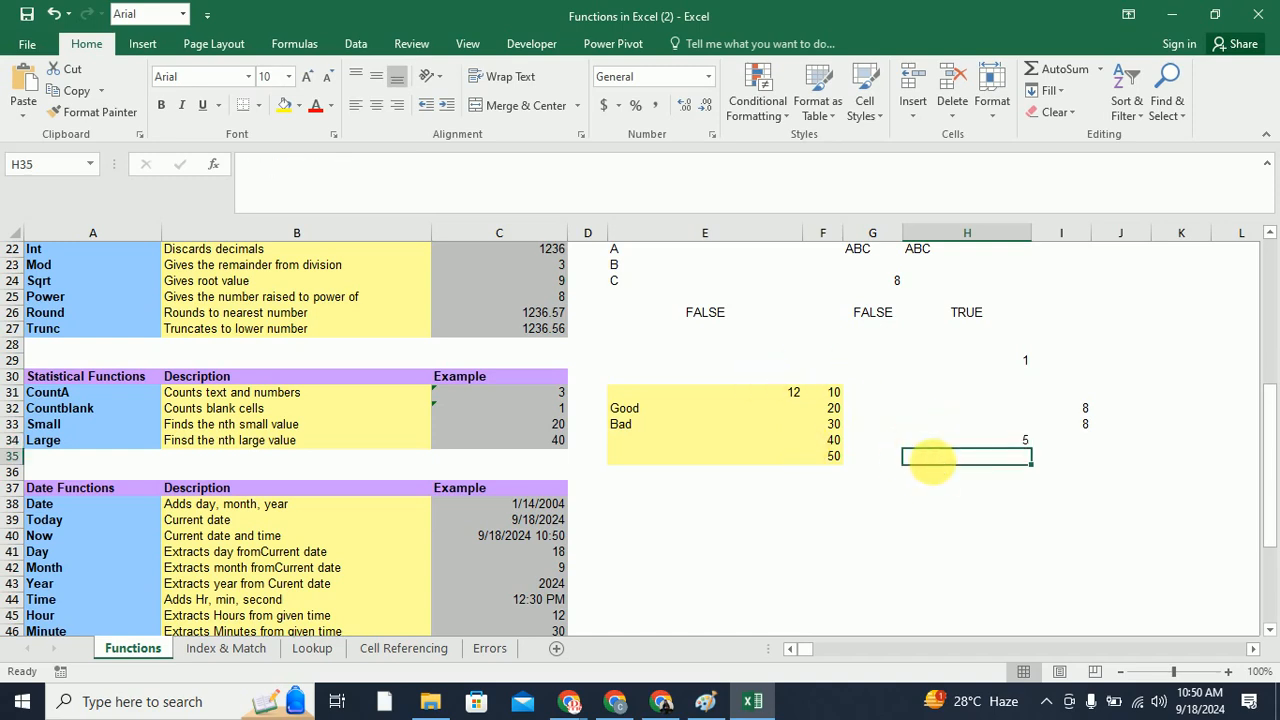
{"action": "type", "text": "=count("}
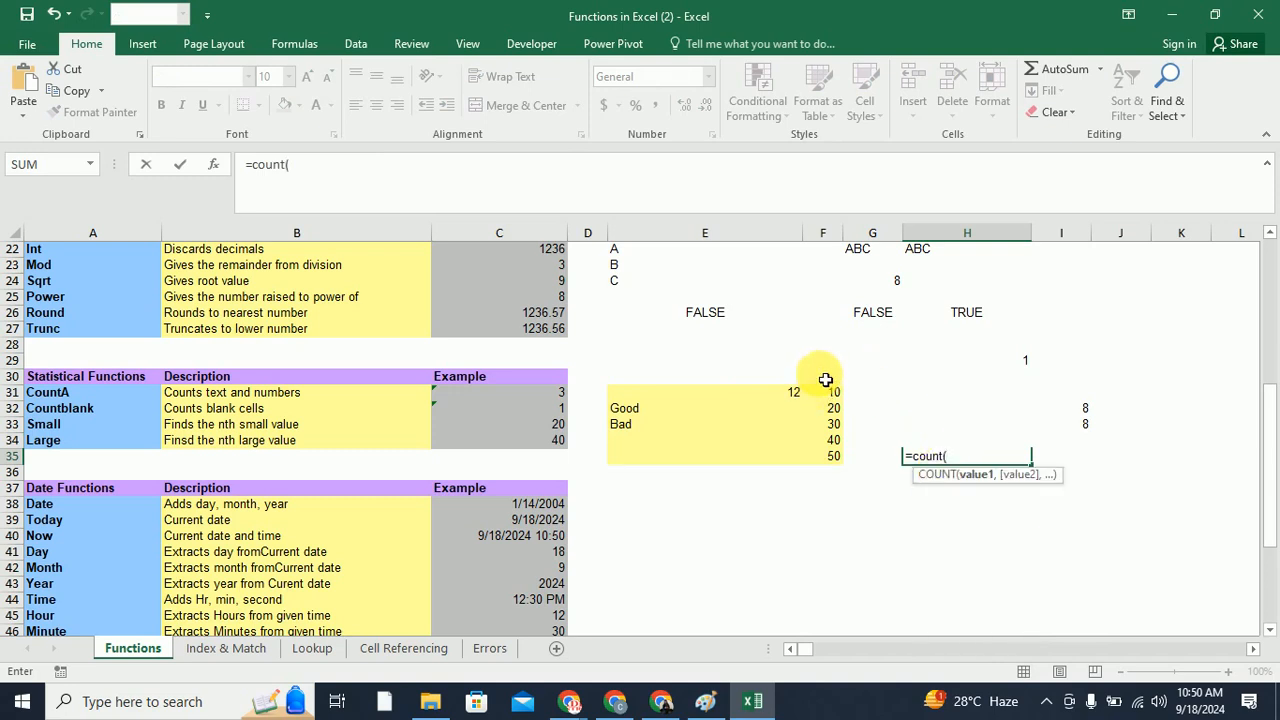
{"action": "left_click_drag", "start_coordinate": [823, 374], "coordinate": [842, 479]}
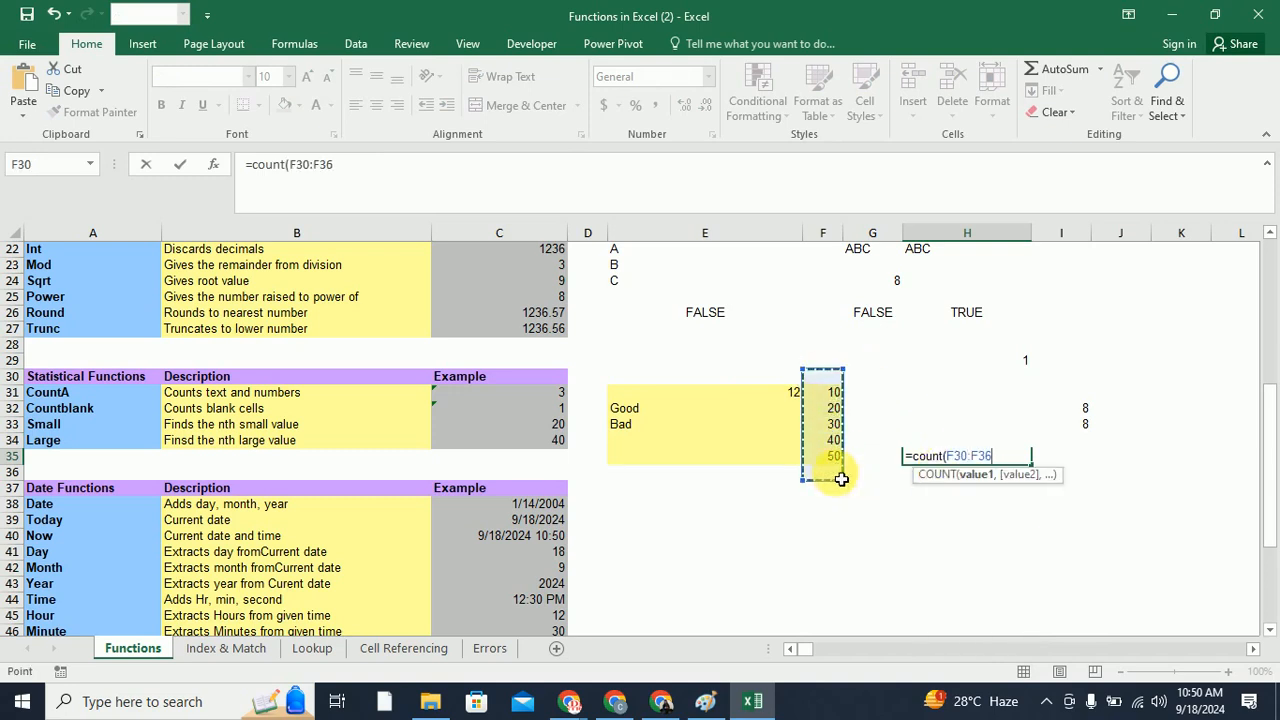
{"action": "key", "text": "Return"}
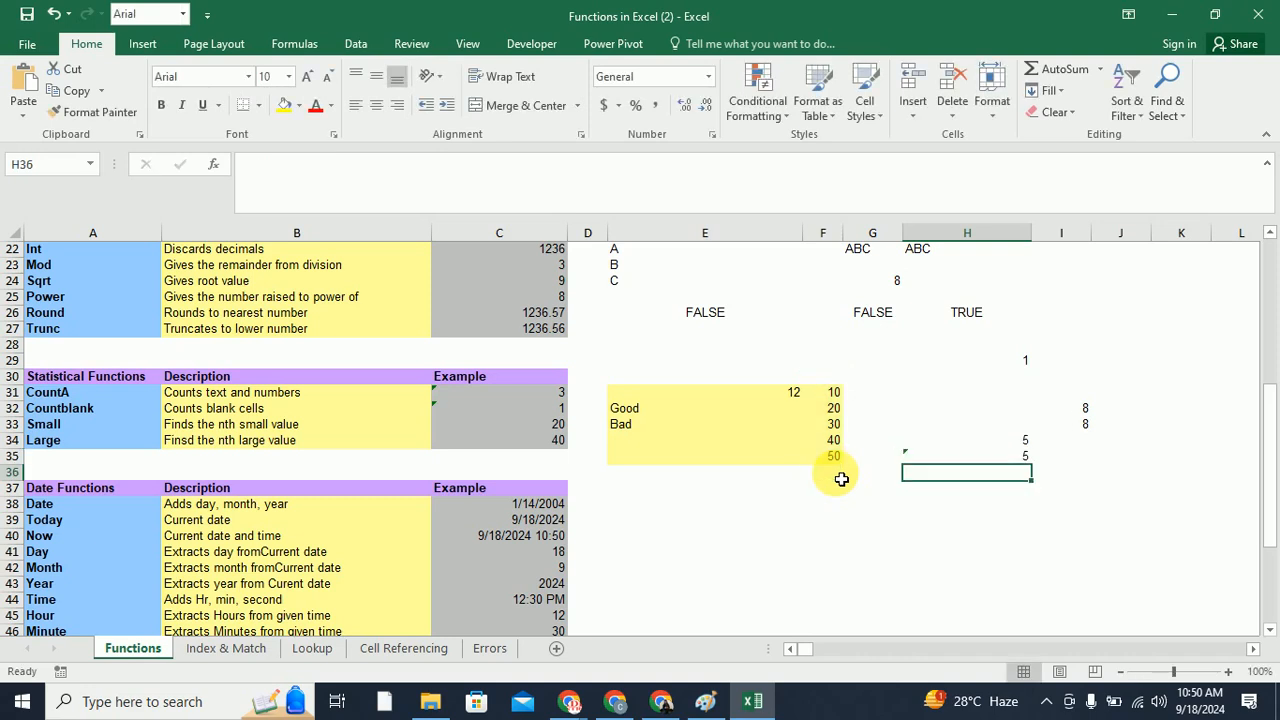
{"action": "left_click", "coordinate": [1025, 463]}
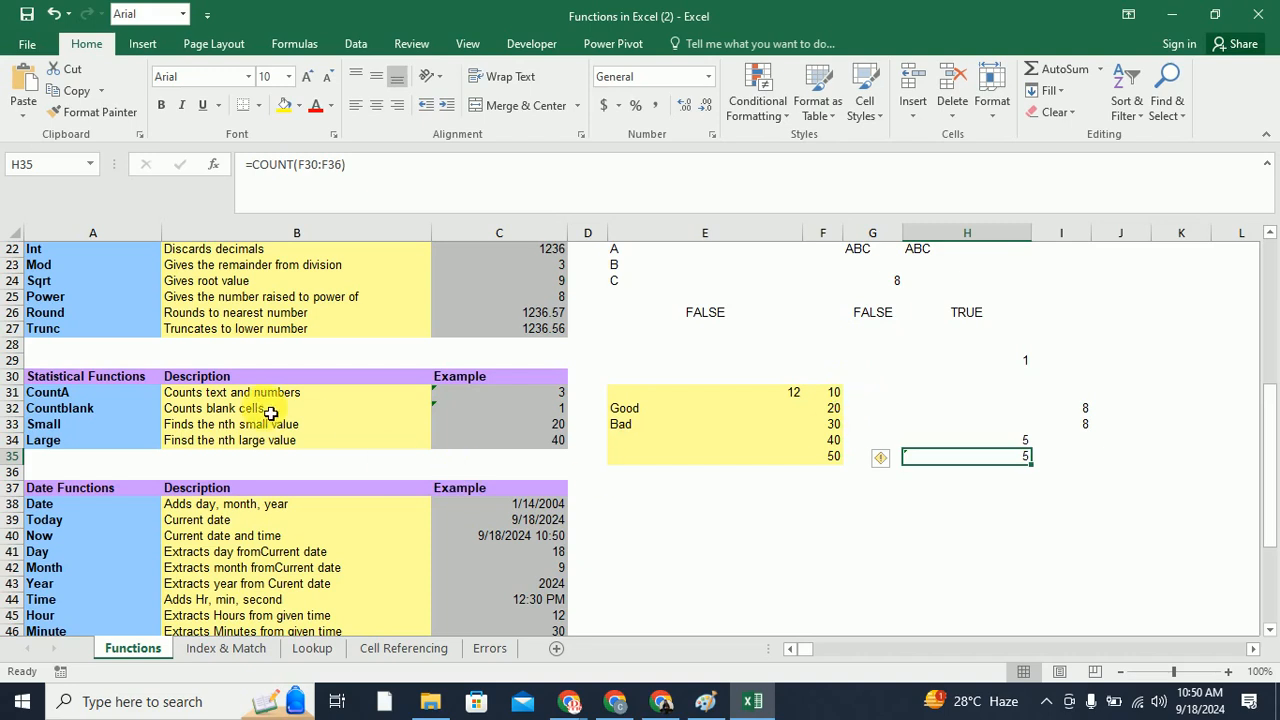
{"action": "left_click", "coordinate": [943, 476]}
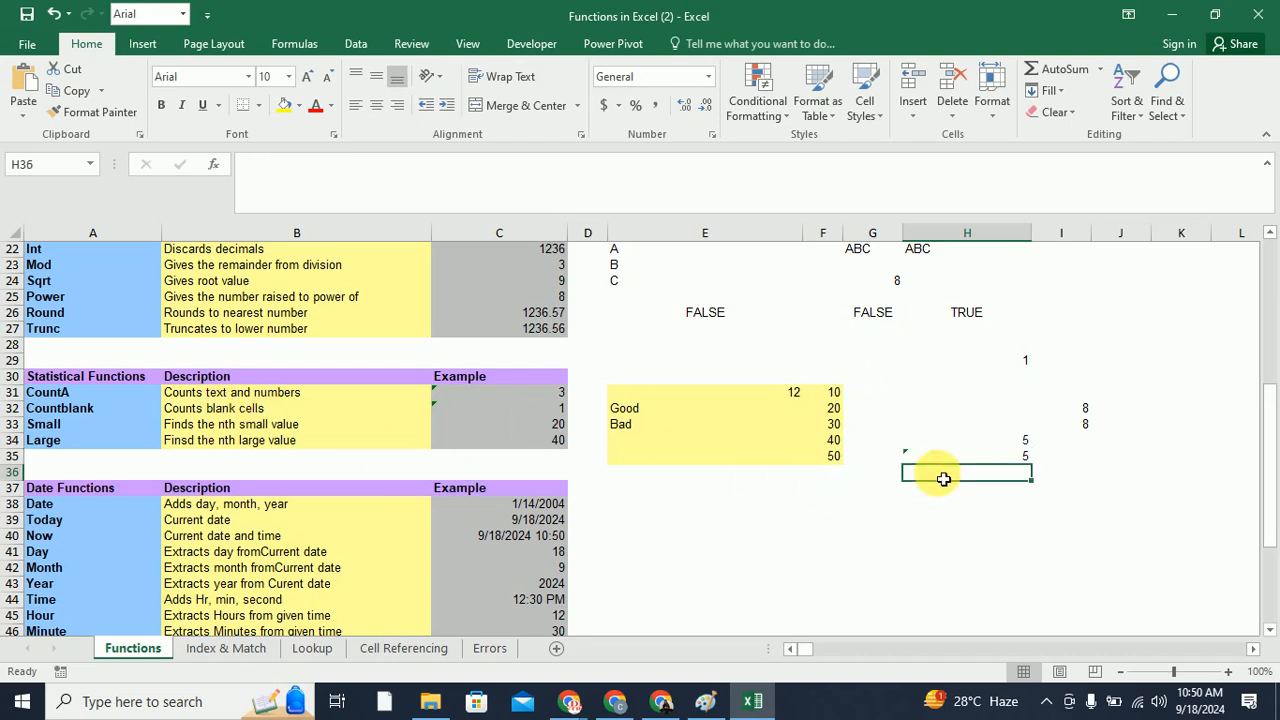
{"action": "type", "text": "=count"}
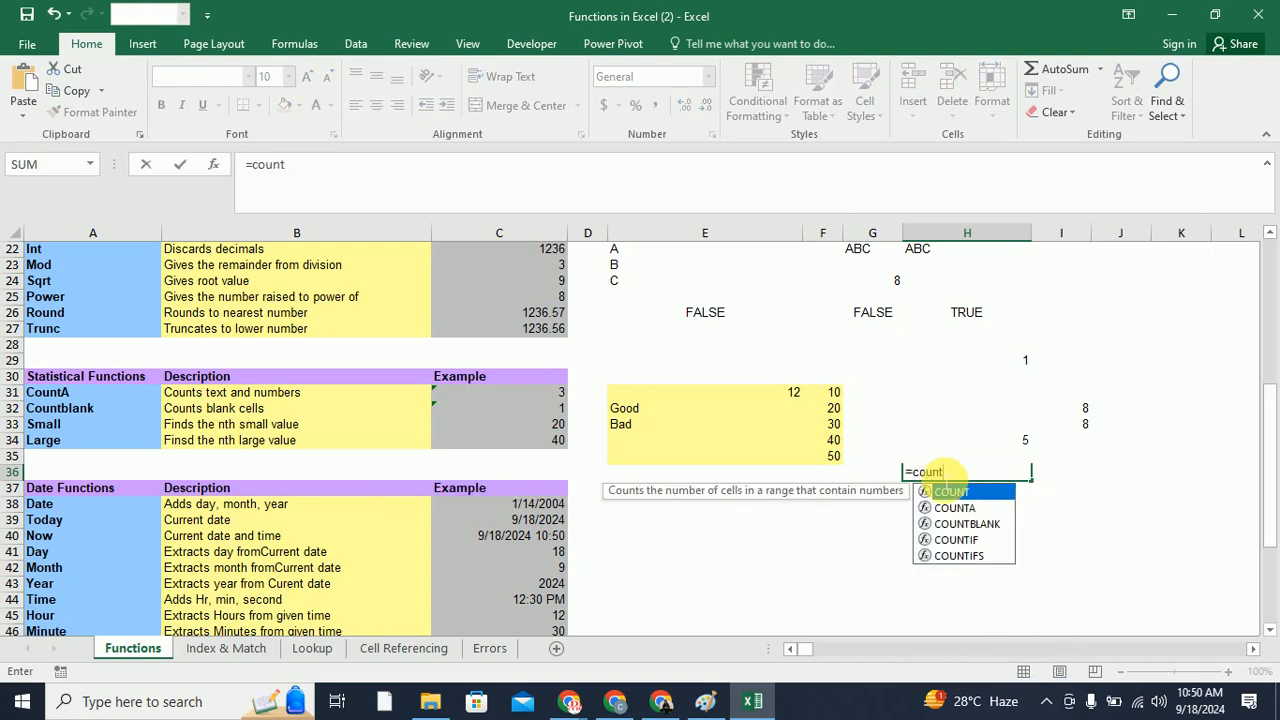
{"action": "type", "text": "A("}
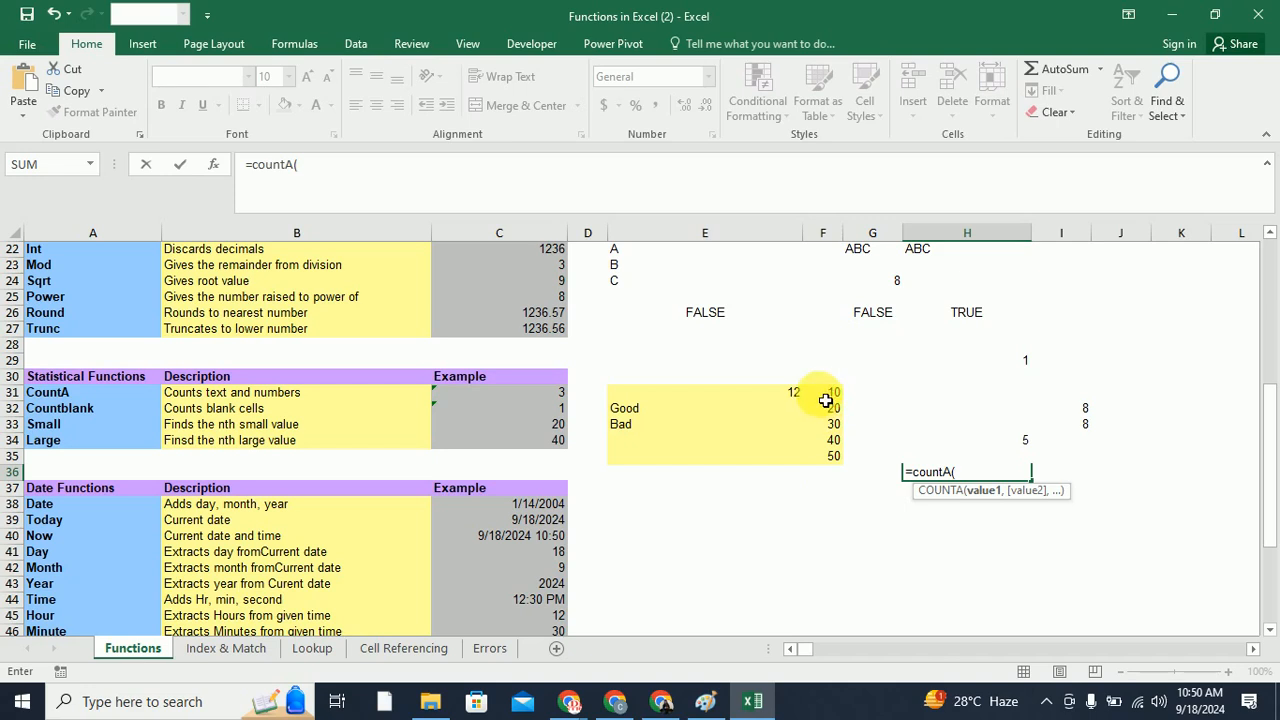
{"action": "key", "text": "BackSpace"}
{"action": "key", "text": "BackSpace"}
{"action": "key", "text": "BackSpace"}
{"action": "key", "text": "BackSpace"}
{"action": "key", "text": "BackSpace"}
{"action": "key", "text": "BackSpace"}
{"action": "key", "text": "BackSpace"}
{"action": "key", "text": "BackSpace"}
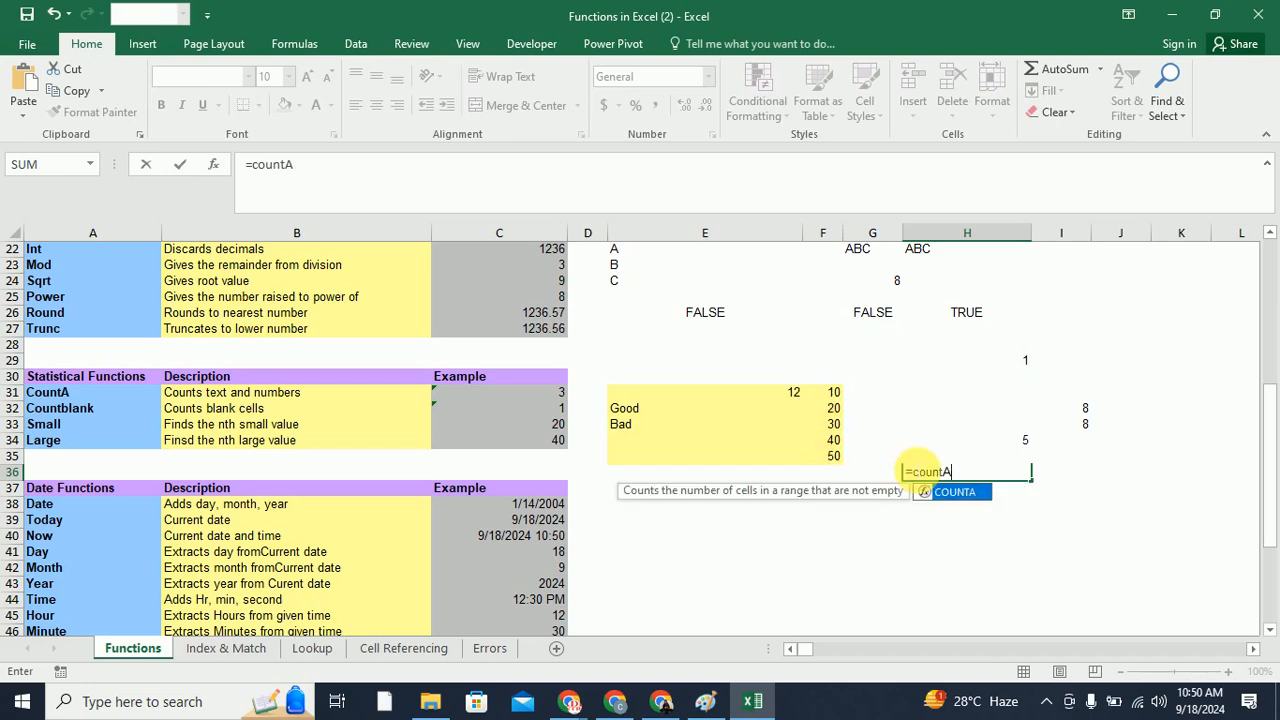
Enter a person's first name as a text value in cell F36, directly below the column of numbers
{"action": "left_click", "coordinate": [835, 475]}
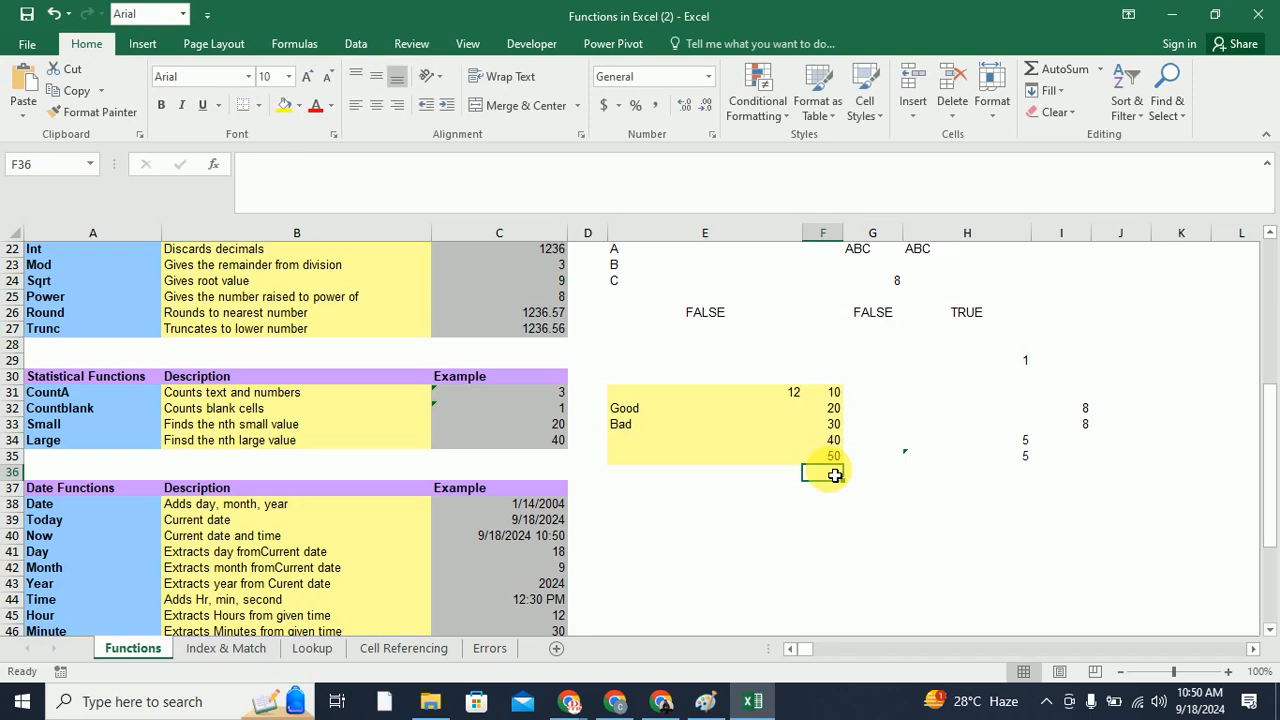
{"action": "type", "text": "l"}
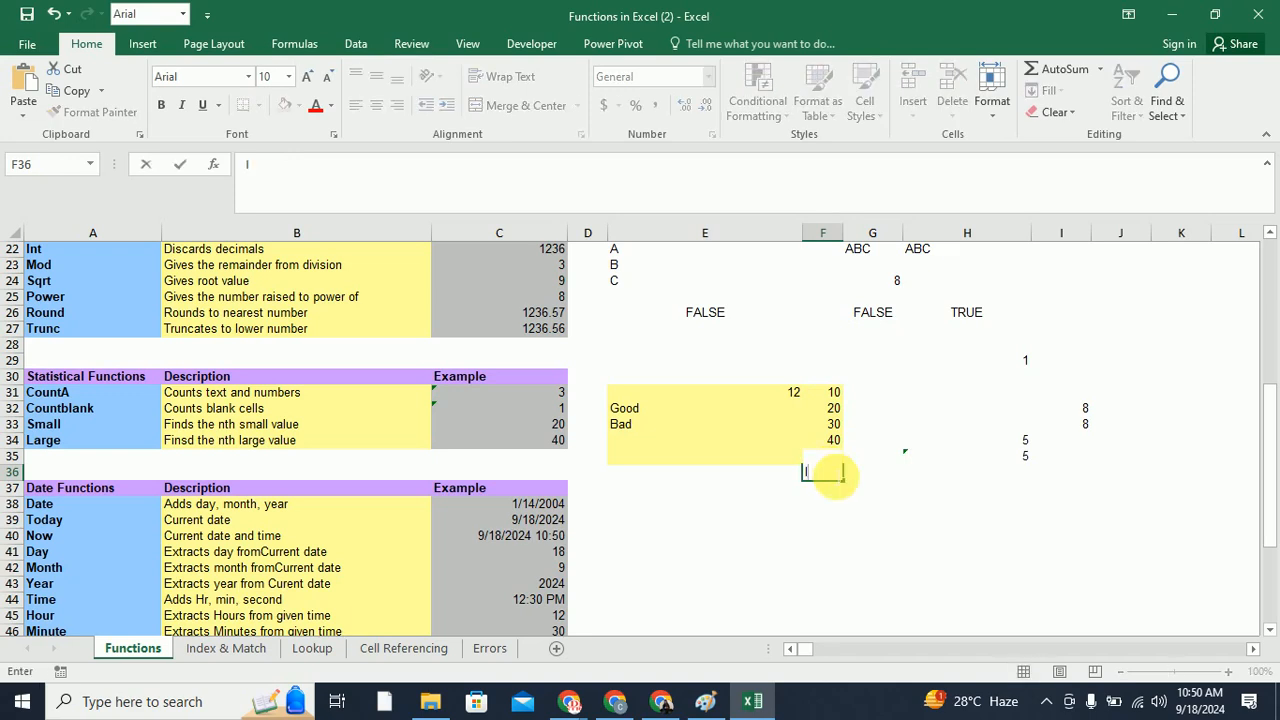
{"action": "type", "text": "lma"}
{"action": "left_click", "coordinate": [977, 520]}
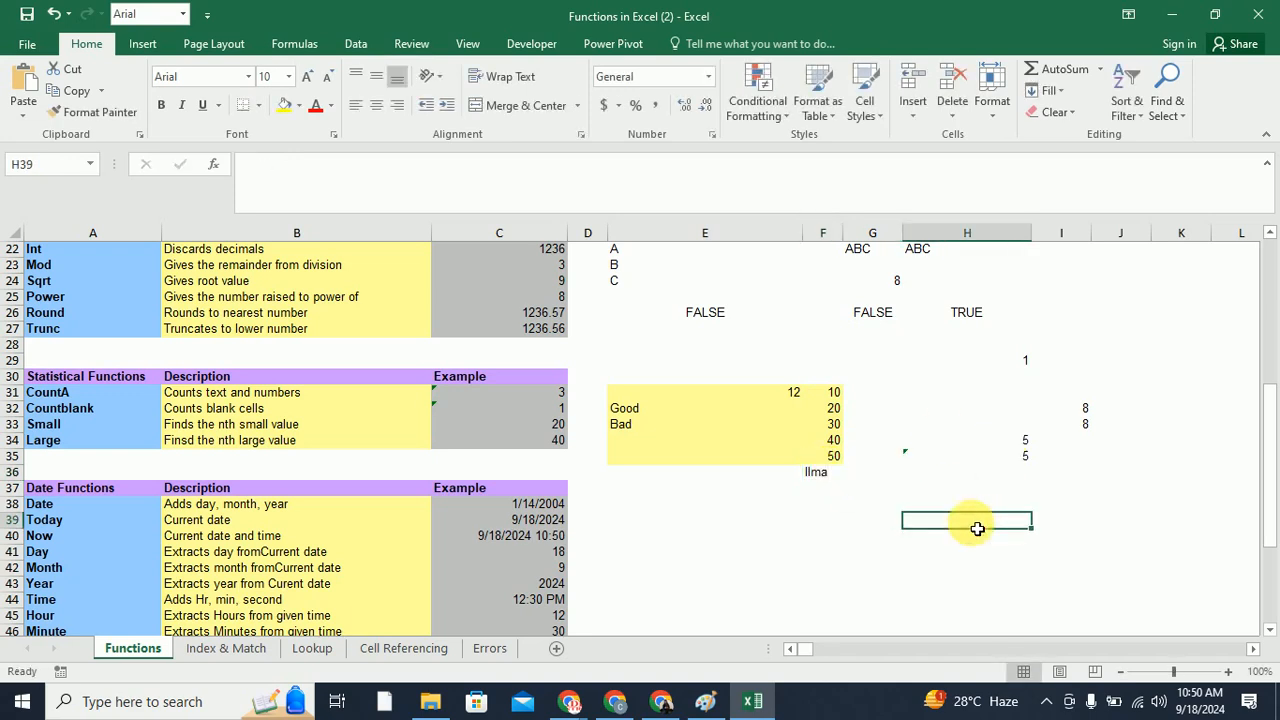
Change the COUNT formula in cell H34 to cover F31:F36 and check that its range includes the text entry
{"action": "left_click", "coordinate": [970, 440]}
{"action": "left_click", "coordinate": [335, 165]}
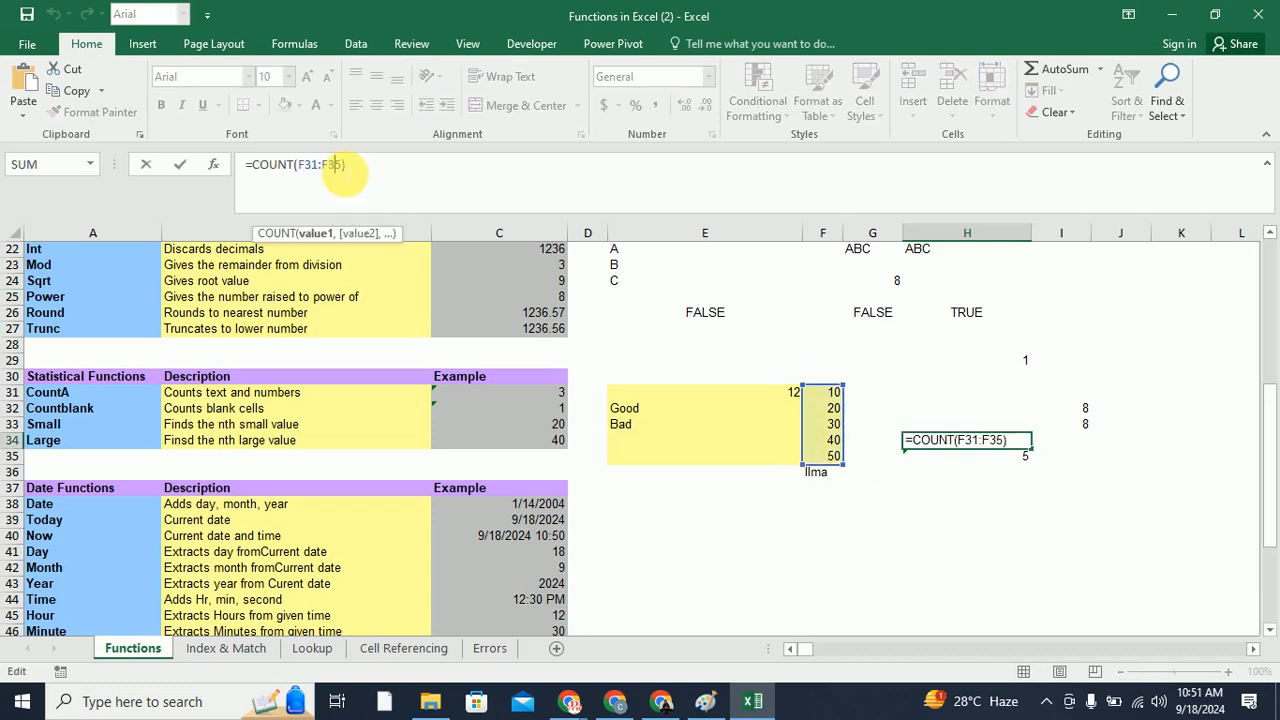
{"action": "key", "text": "BackSpace"}
{"action": "key", "text": "BackSpace"}
{"action": "key", "text": "BackSpace"}
{"action": "key", "text": "BackSpace"}
{"action": "key", "text": "BackSpace"}
{"action": "key", "text": "BackSpace"}
{"action": "type", "text": "30:F36"}
{"action": "key", "text": "Return"}
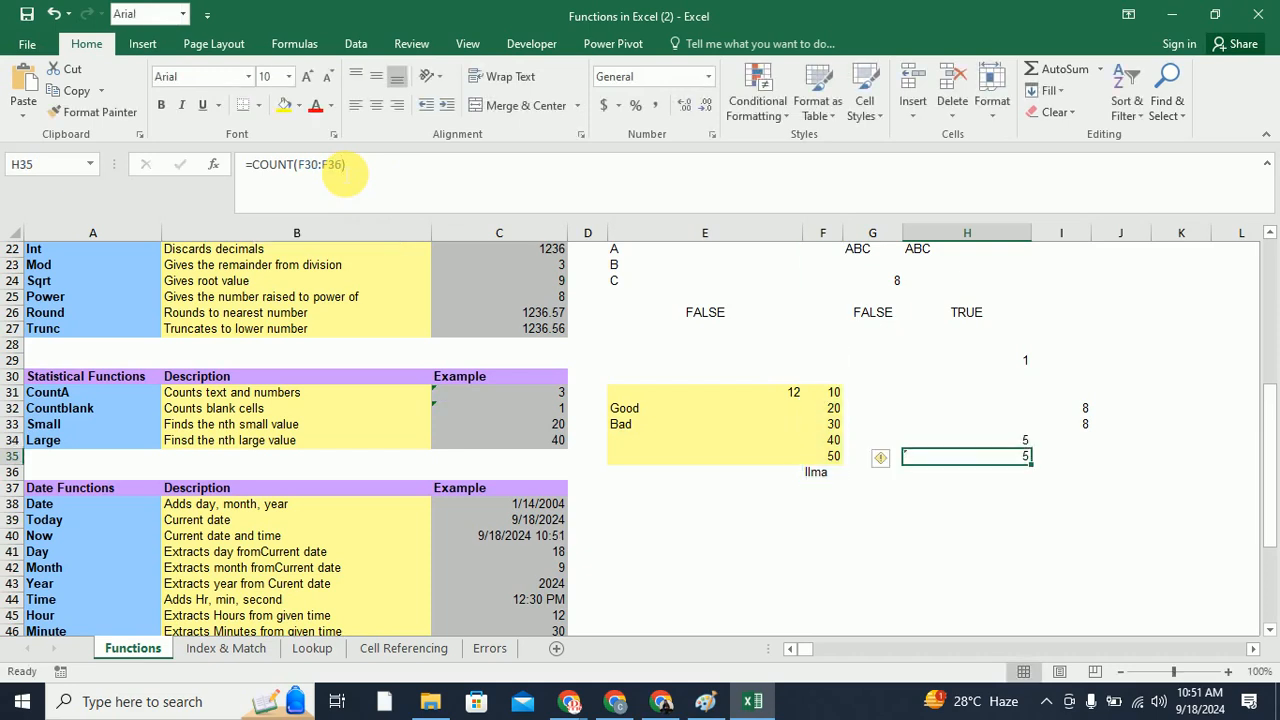
{"action": "left_click", "coordinate": [975, 445]}
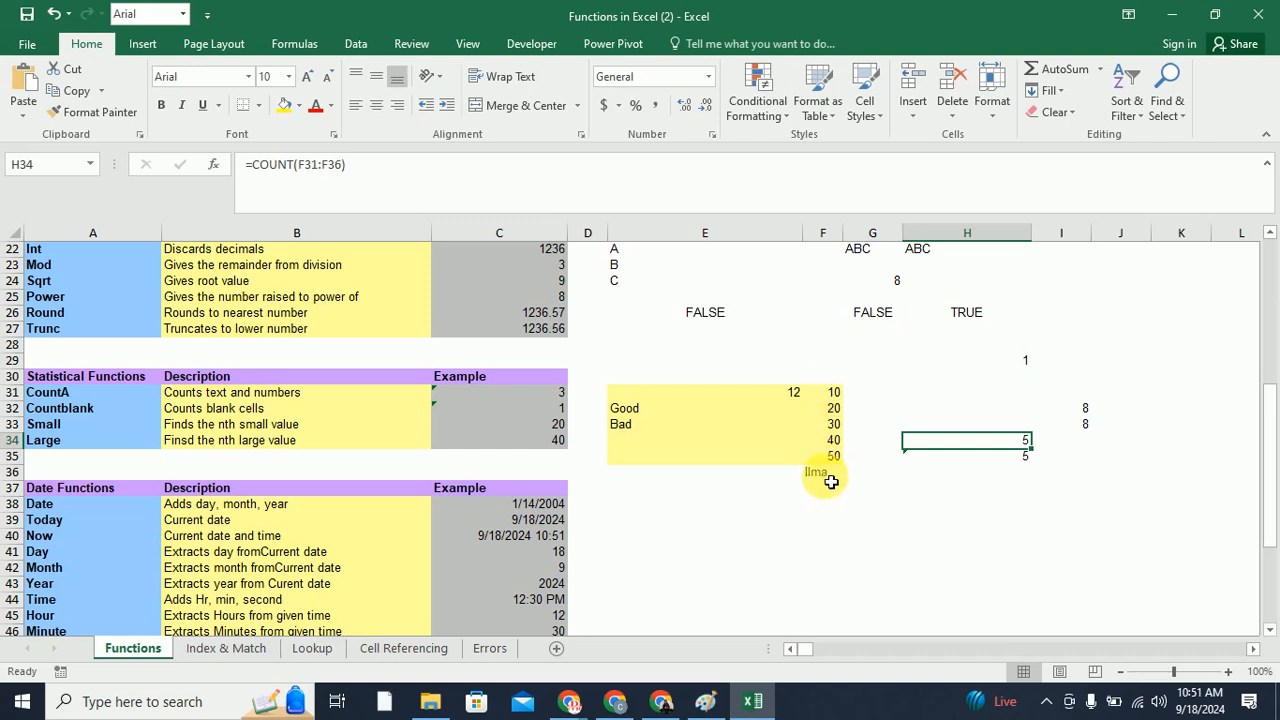
{"action": "left_click", "coordinate": [986, 410]}
{"action": "left_click", "coordinate": [1000, 440]}
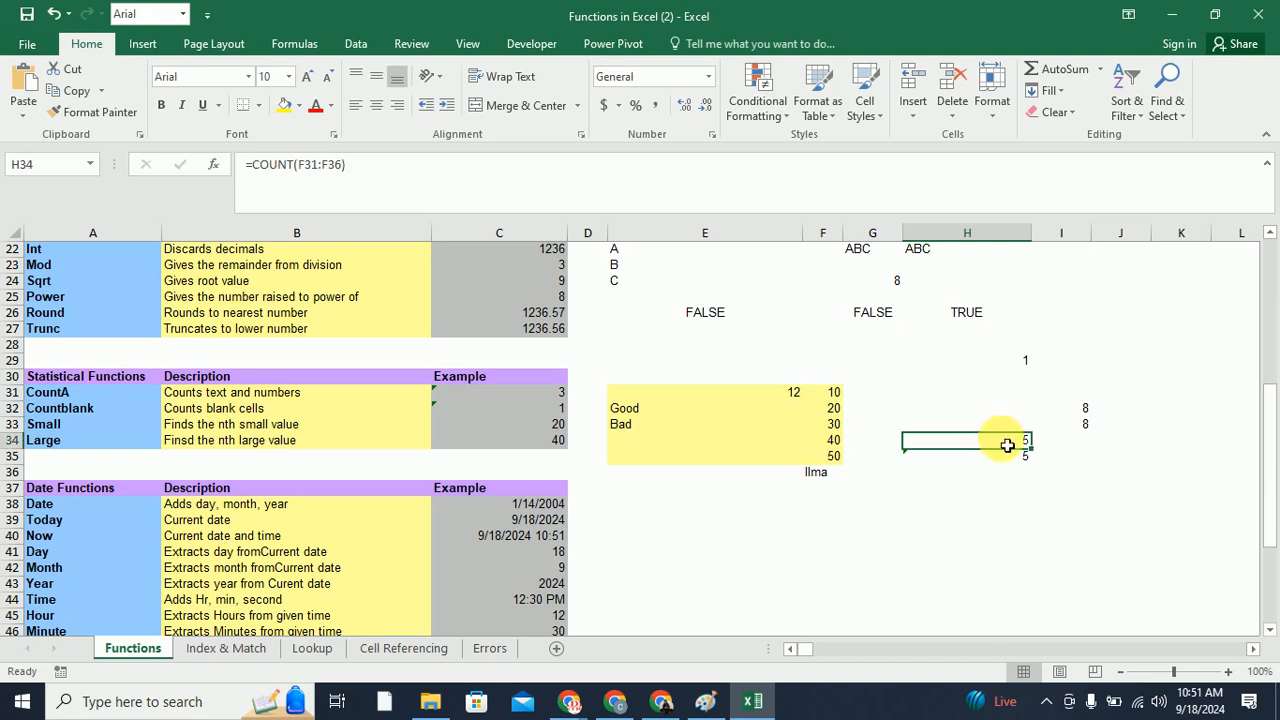
{"action": "double_click", "coordinate": [1005, 442]}
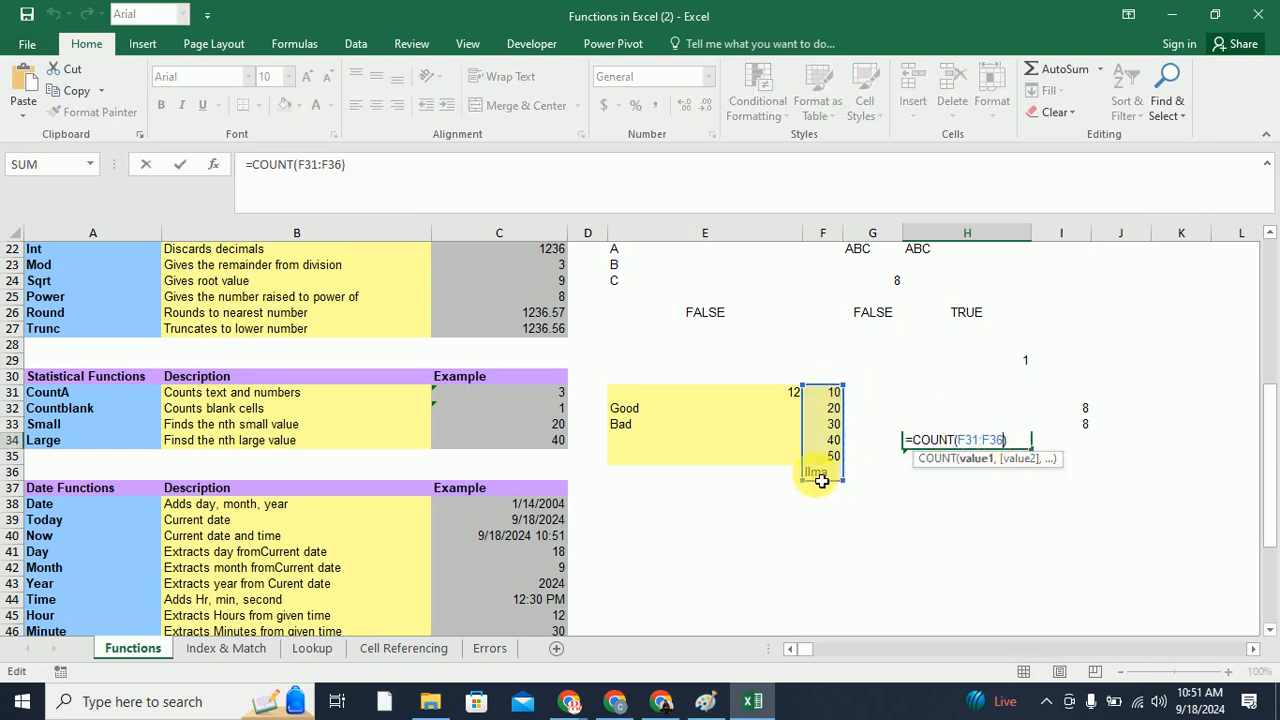
{"action": "key", "text": "Return"}
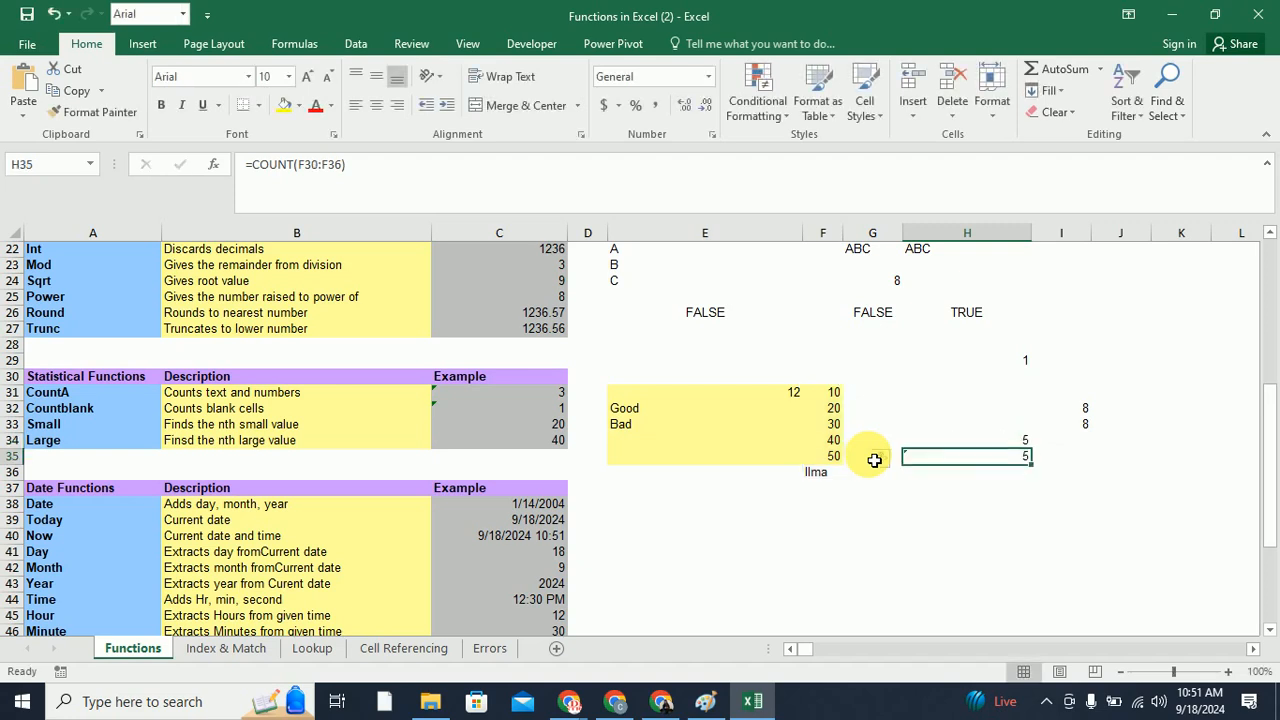
Enter a COUNTA formula over F31:F36 in cell H36 and compare it with the COUNT formula in H34
{"action": "key", "text": "Return"}
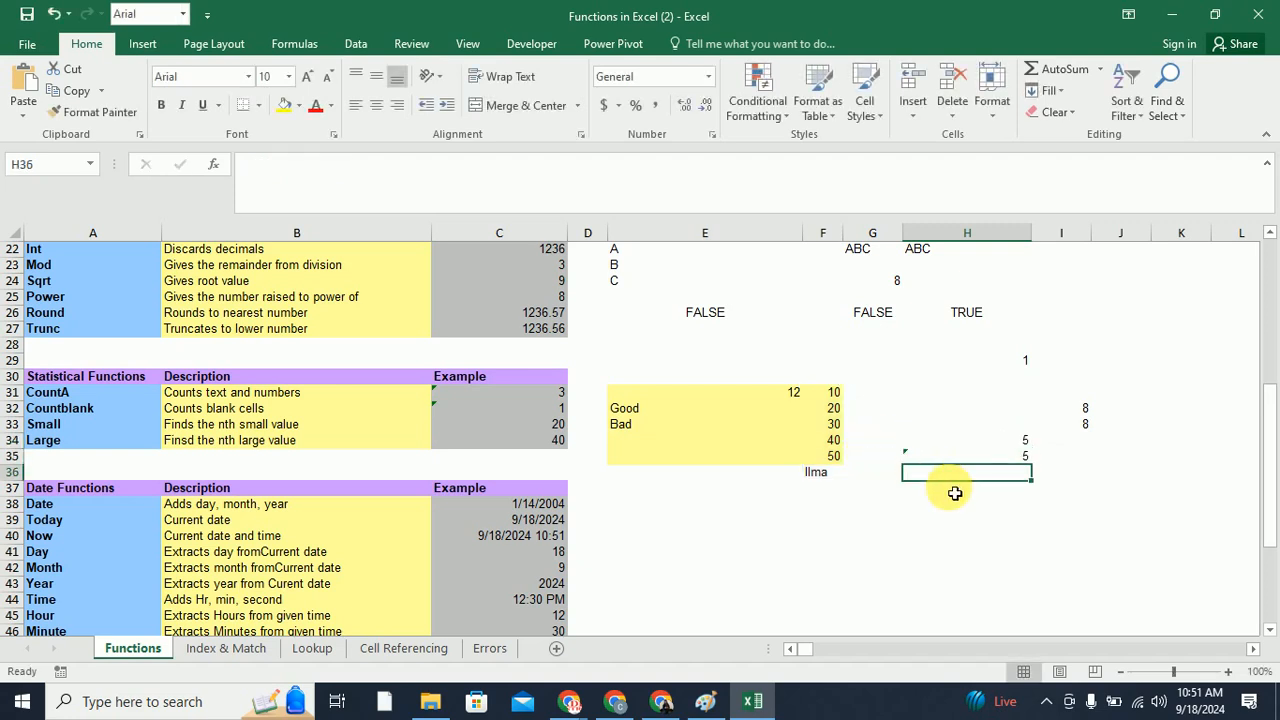
{"action": "type", "text": "=countA"}
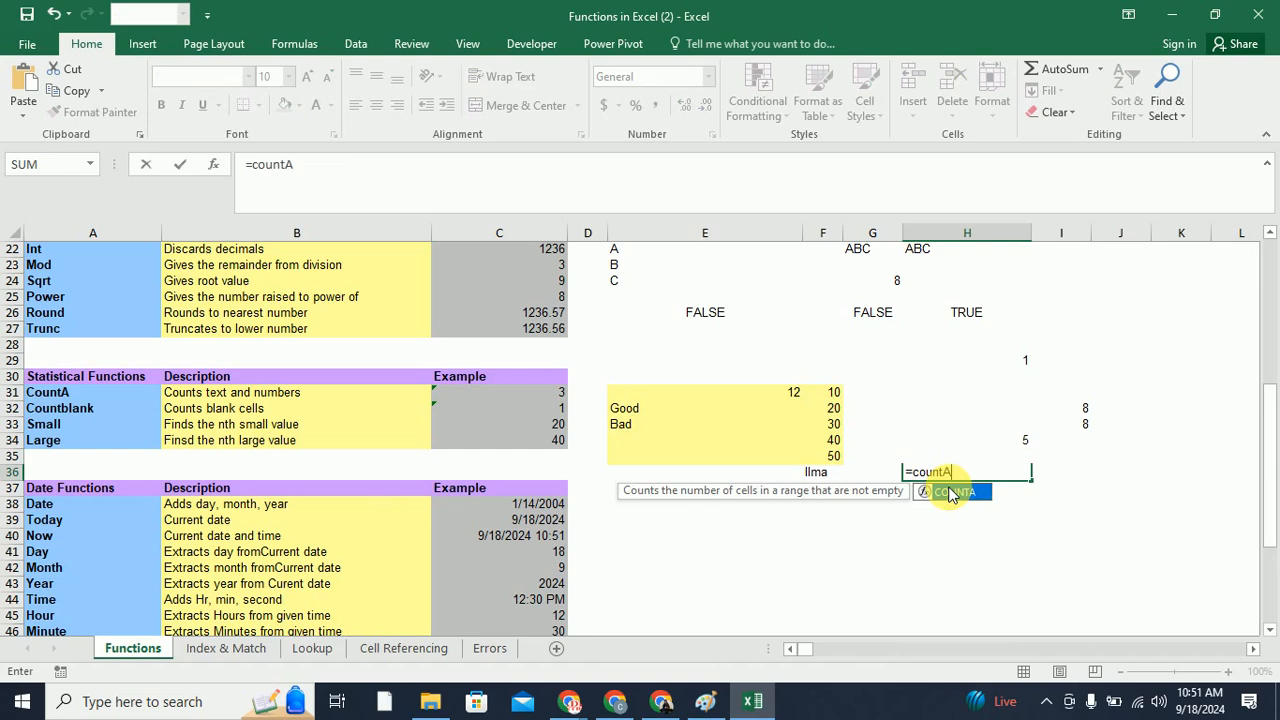
{"action": "type", "text": "("}
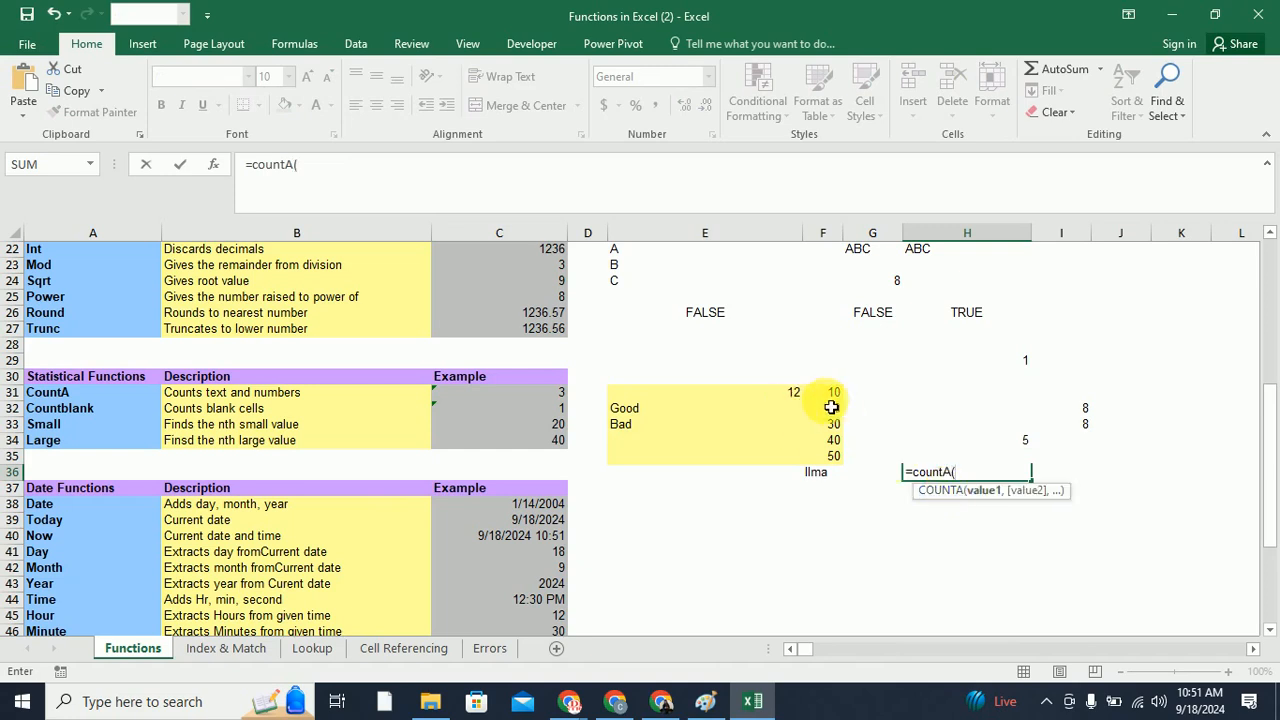
{"action": "left_click_drag", "start_coordinate": [826, 393], "coordinate": [843, 478]}
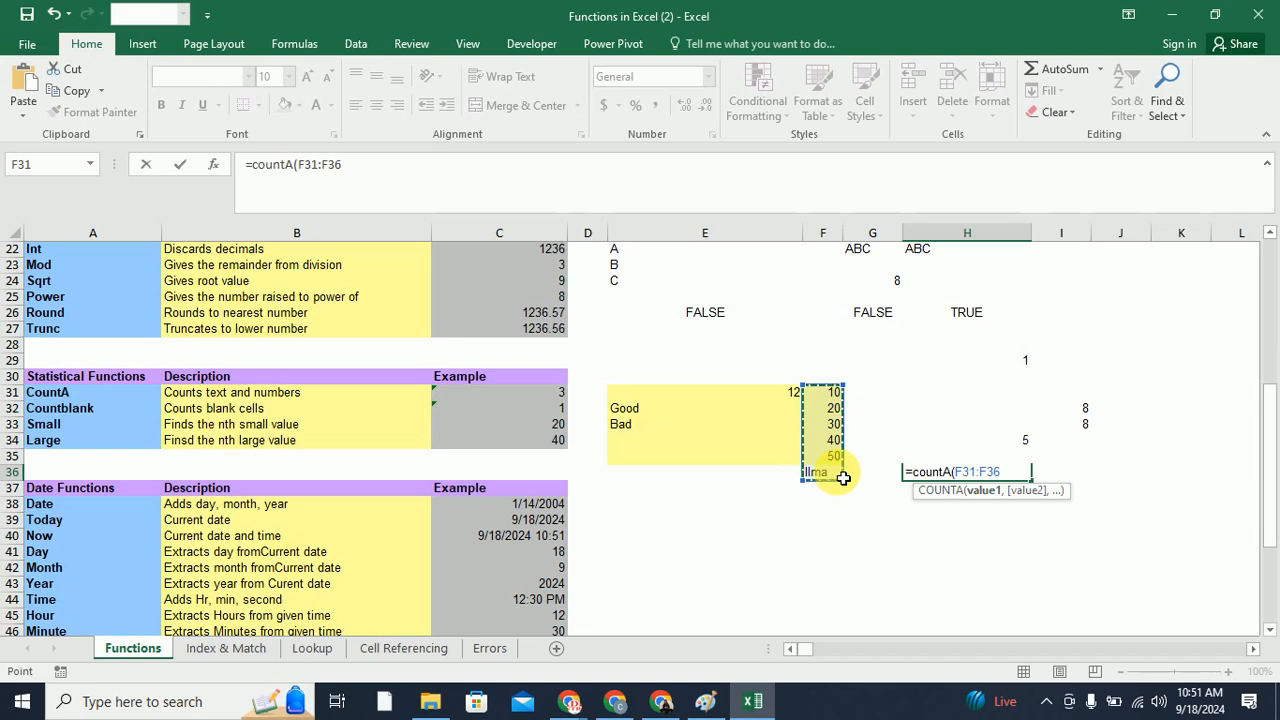
{"action": "key", "text": "Return"}
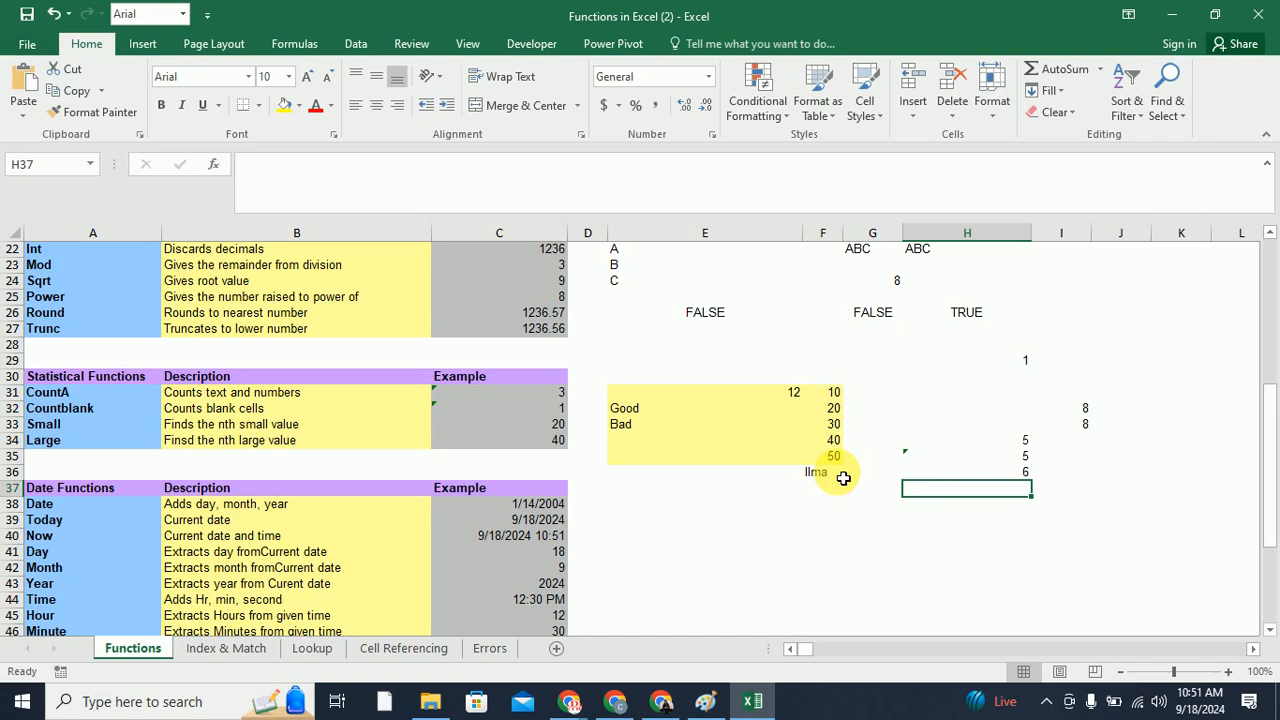
{"action": "left_click", "coordinate": [949, 474]}
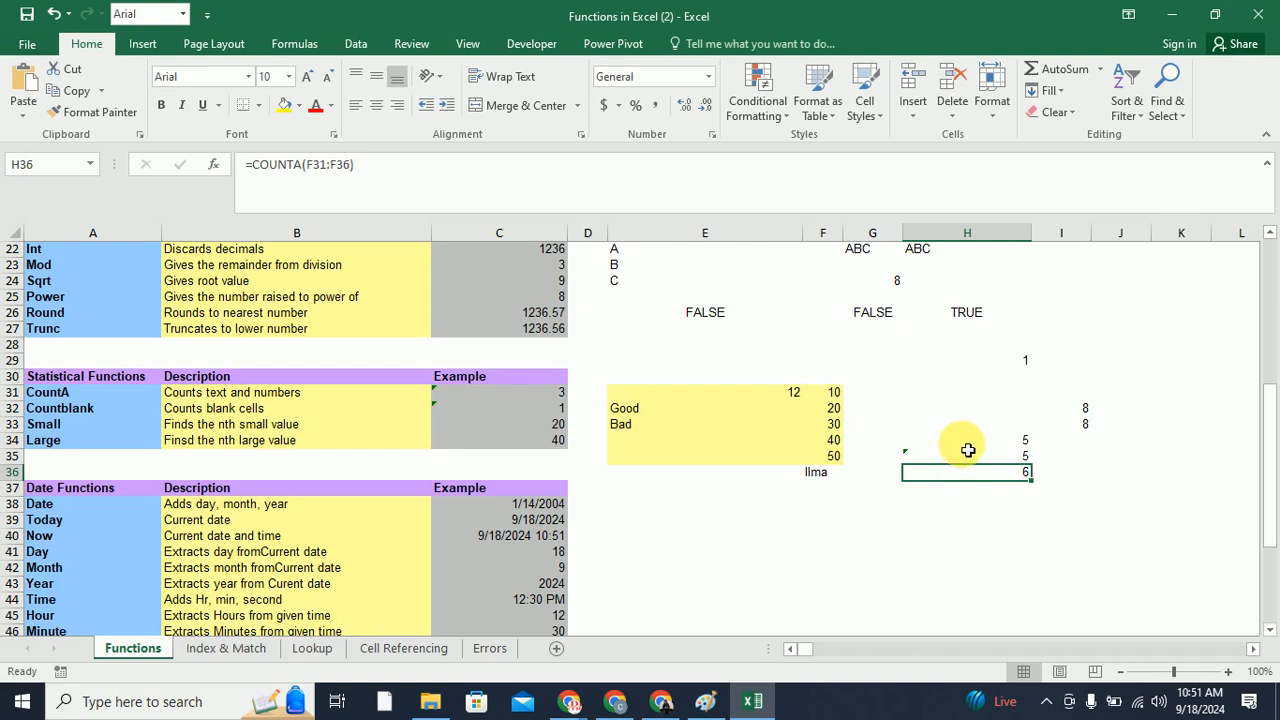
{"action": "left_click", "coordinate": [968, 447]}
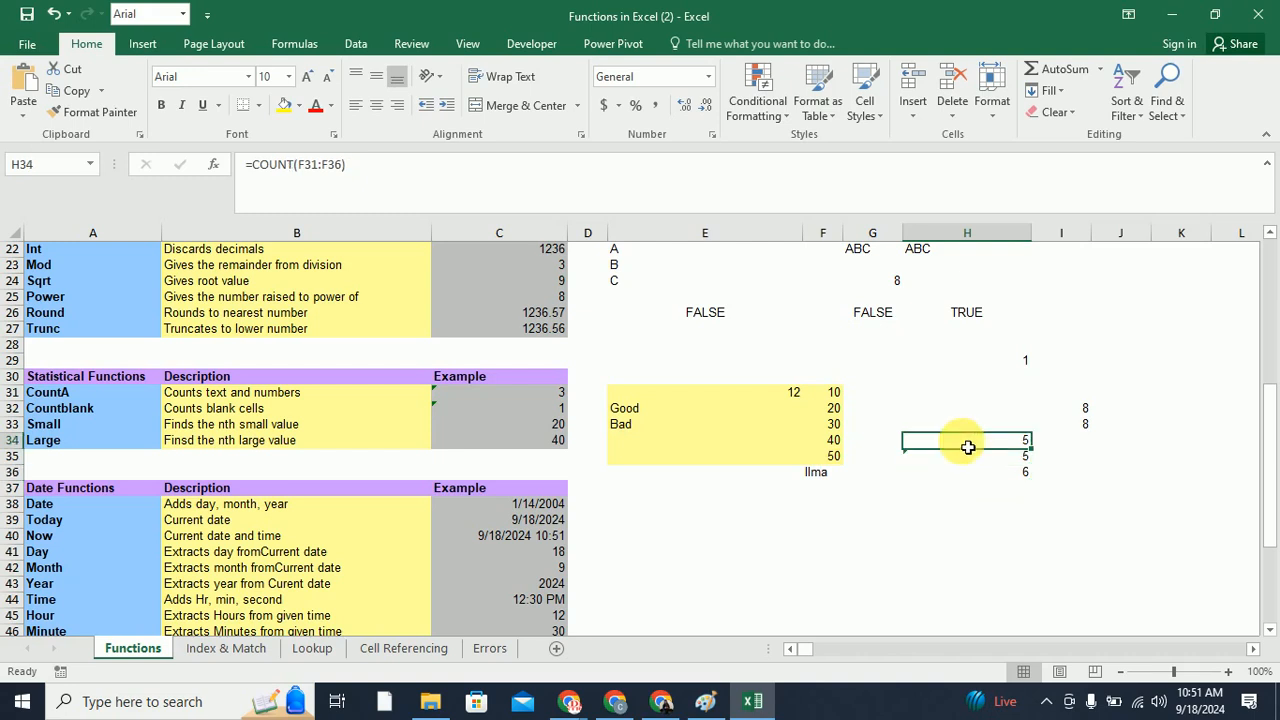
{"action": "left_click", "coordinate": [986, 476]}
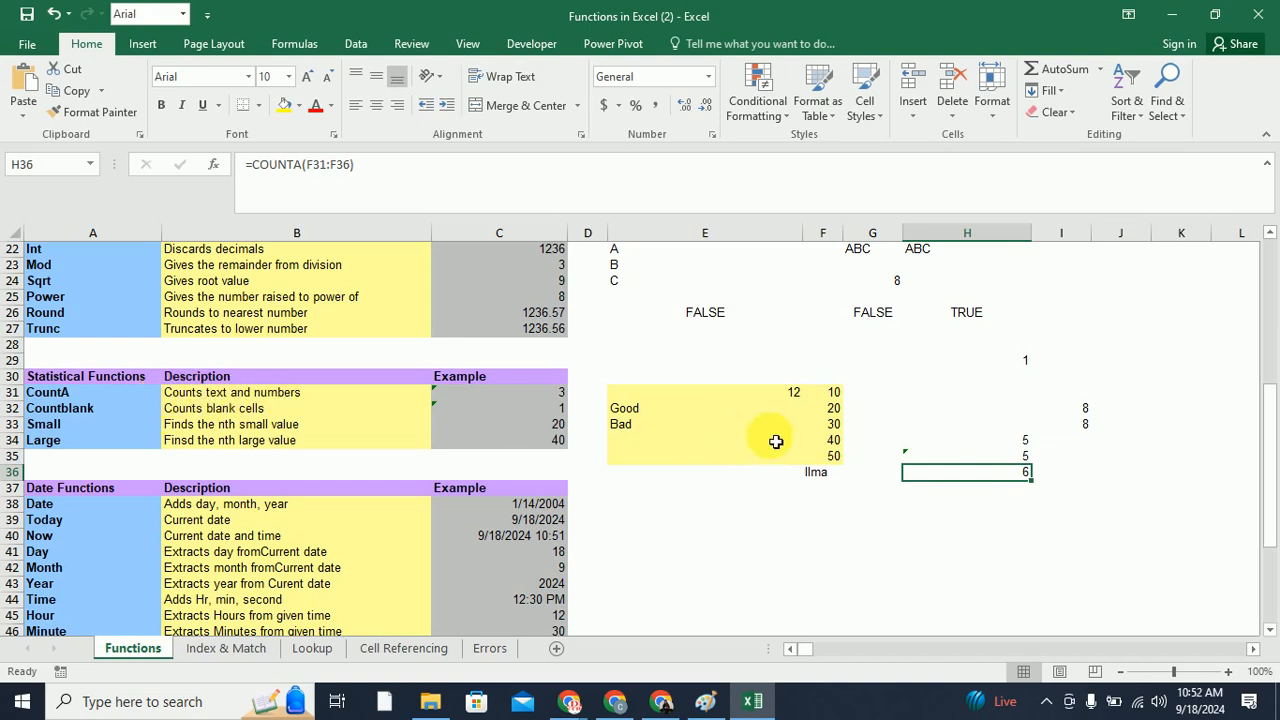
Enter a COUNTBLANK formula over F30:F36 in cell H37 and check it against the blank cell F30
{"action": "left_click", "coordinate": [953, 495]}
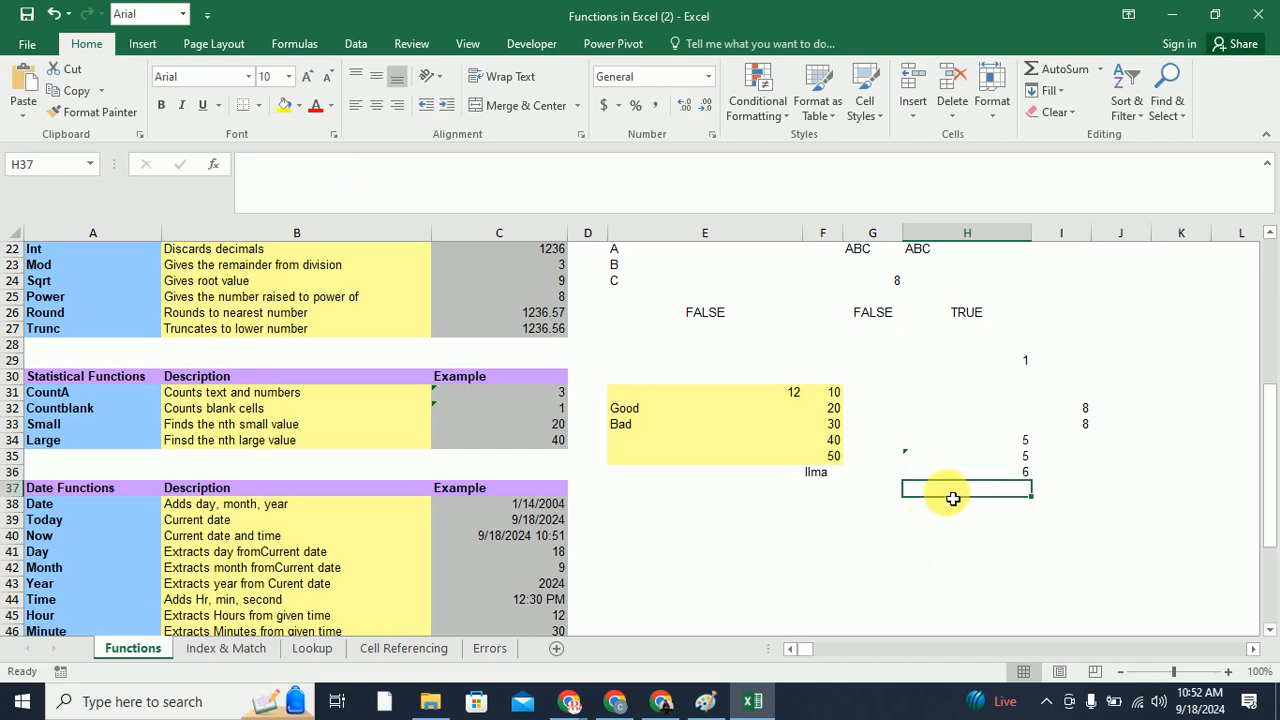
{"action": "type", "text": "=count"}
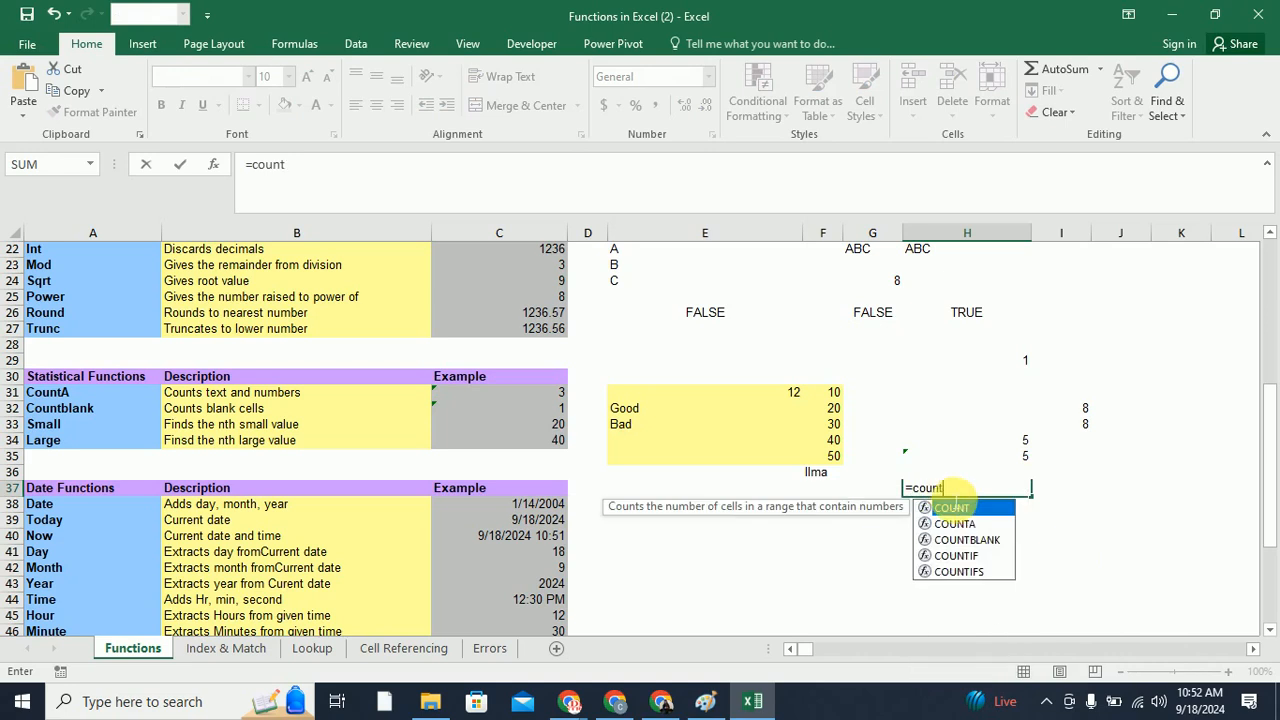
{"action": "type", "text": "blan"}
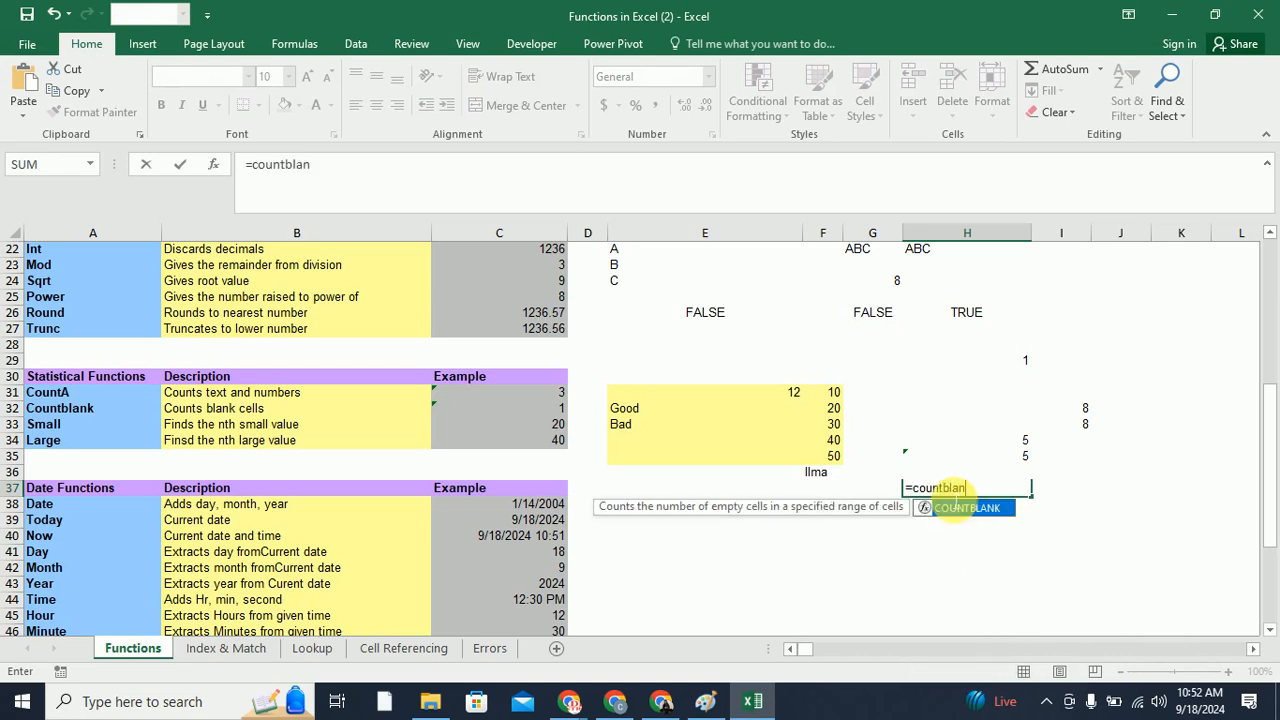
{"action": "type", "text": "k("}
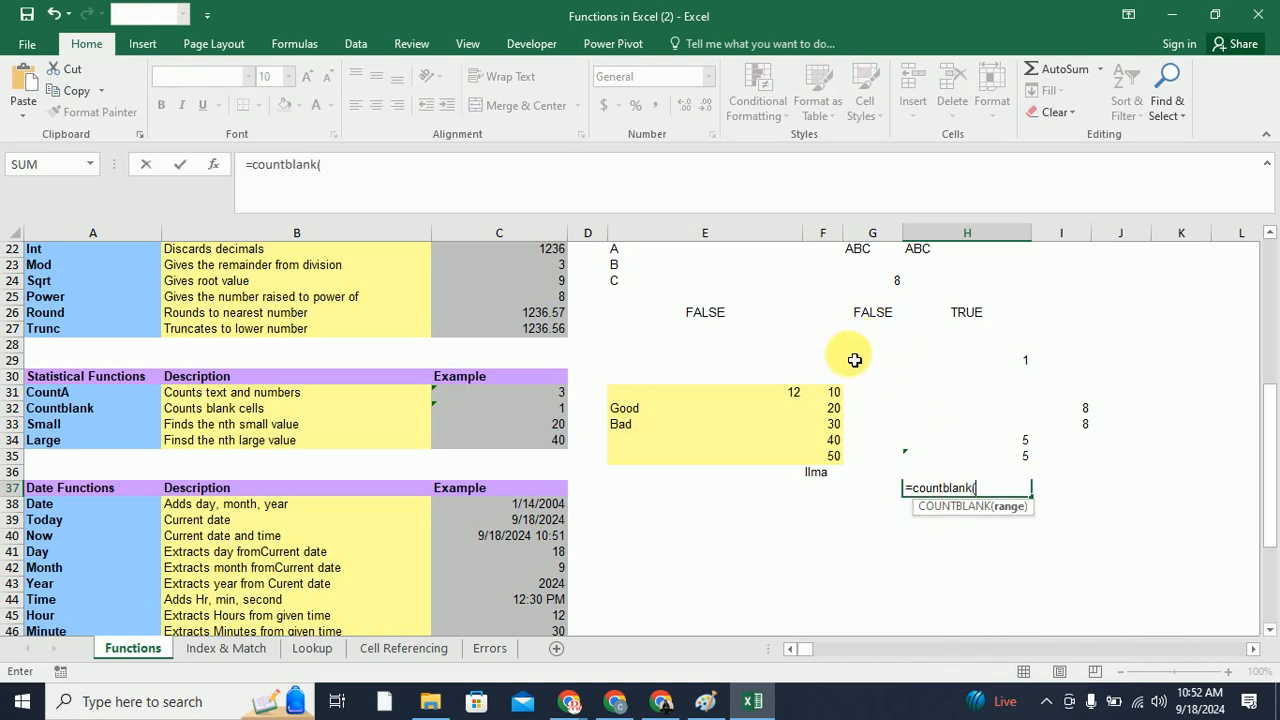
{"action": "left_click_drag", "start_coordinate": [822, 378], "coordinate": [837, 477]}
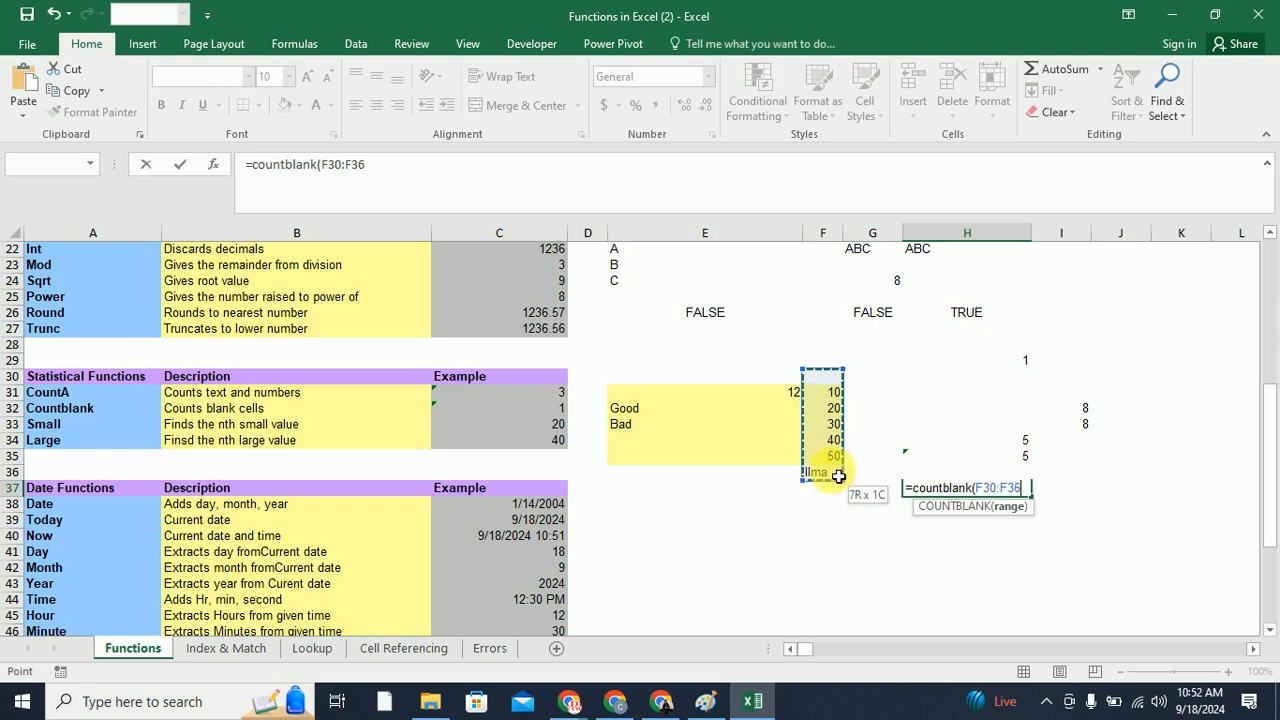
{"action": "type", "text": ")"}
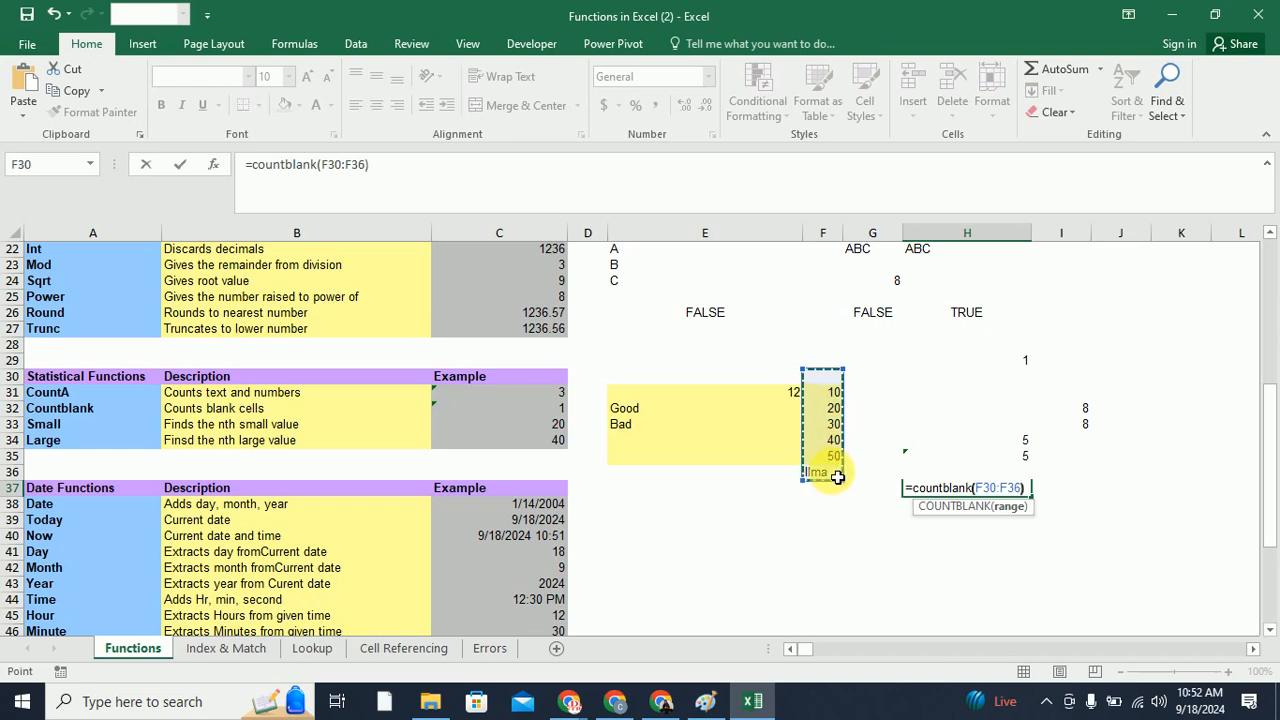
{"action": "key", "text": "Return"}
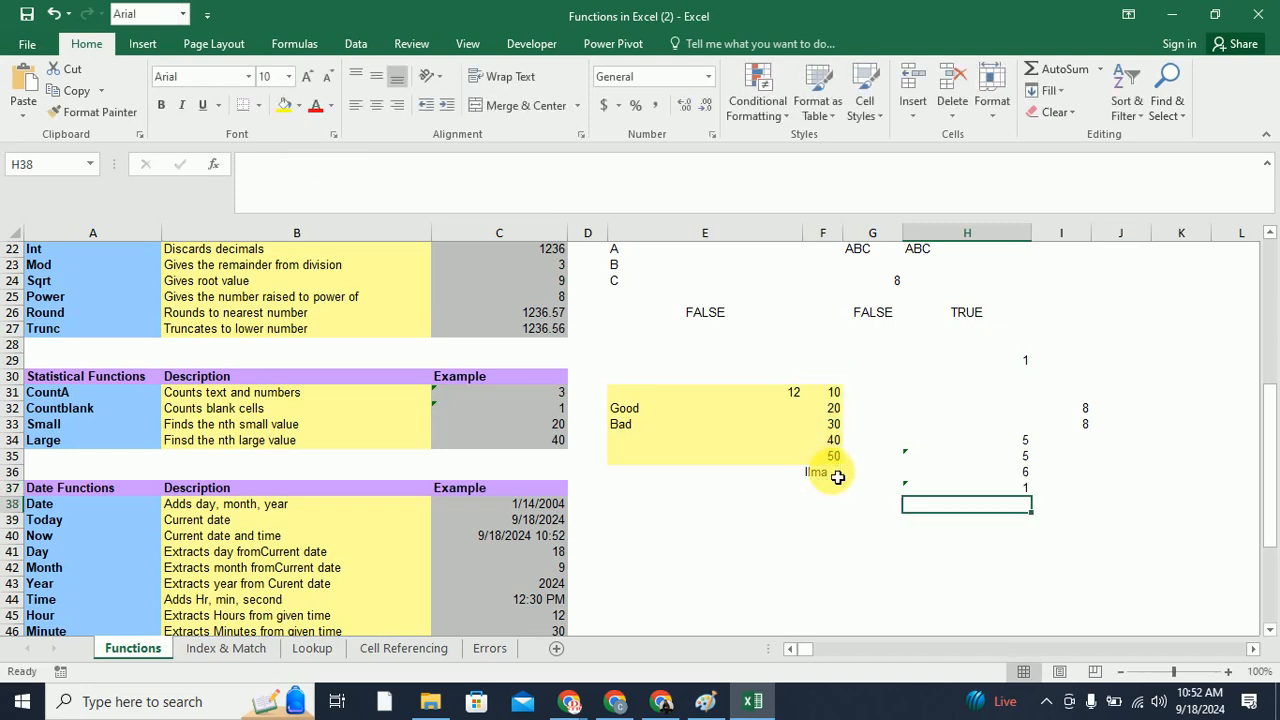
{"action": "left_click", "coordinate": [836, 379]}
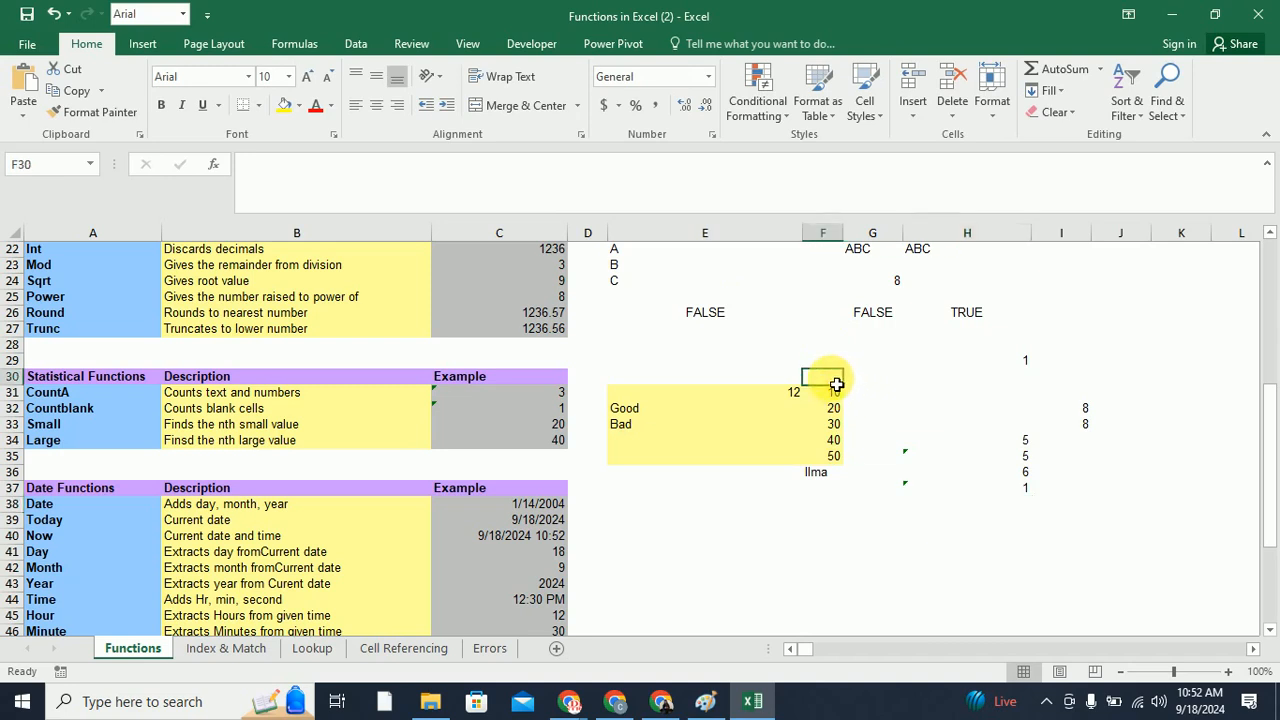
{"action": "left_click", "coordinate": [1020, 489]}
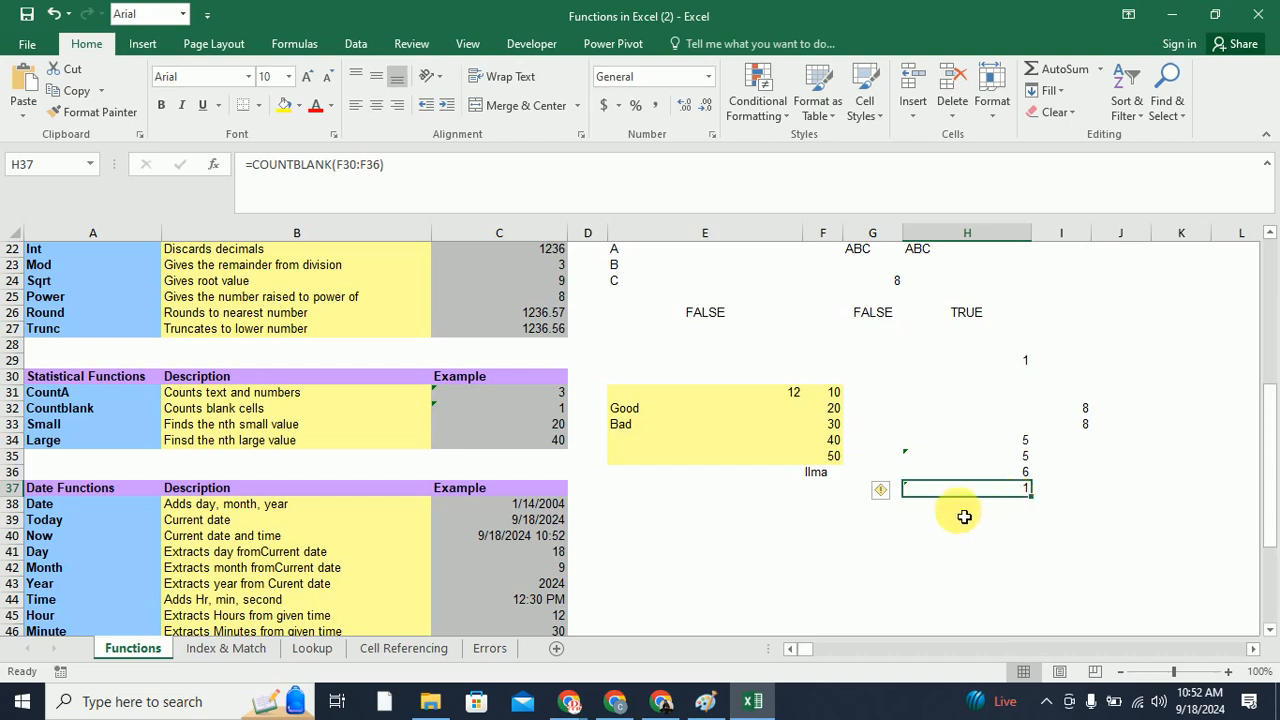
Enter a MAX formula in cell H38 over the numbers in F31:F35
{"action": "left_click", "coordinate": [964, 516]}
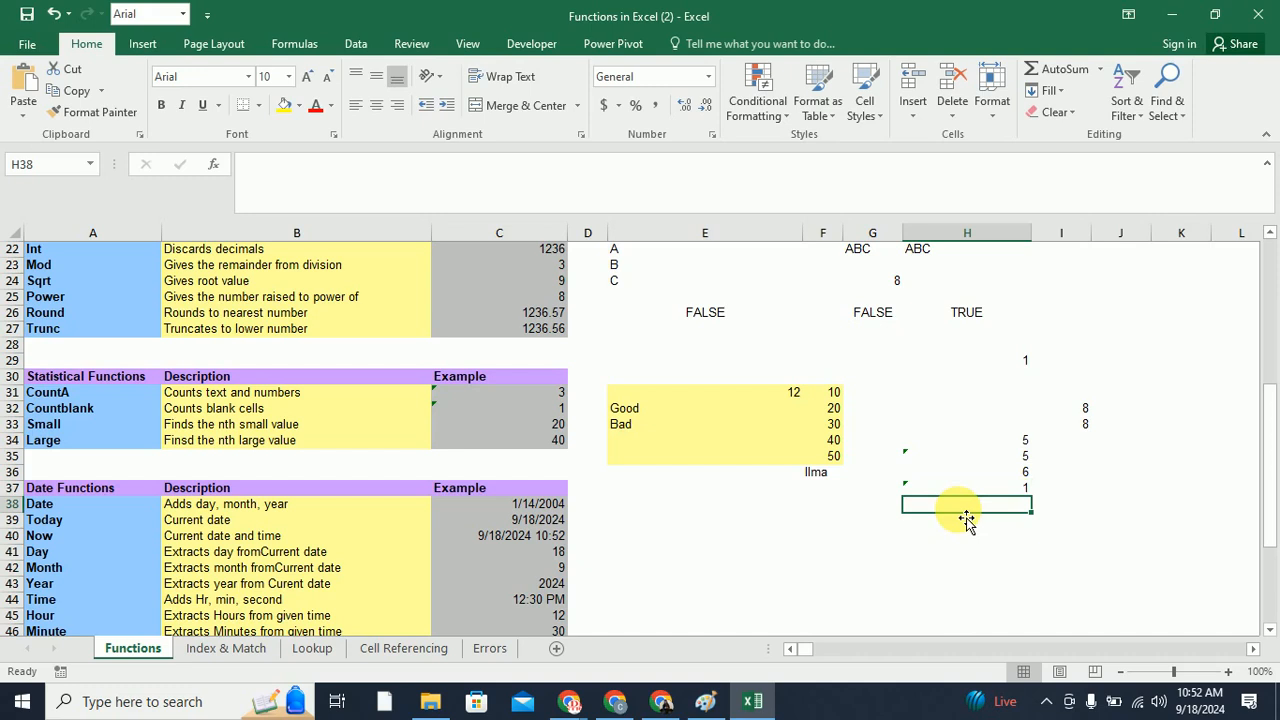
{"action": "type", "text": "="}
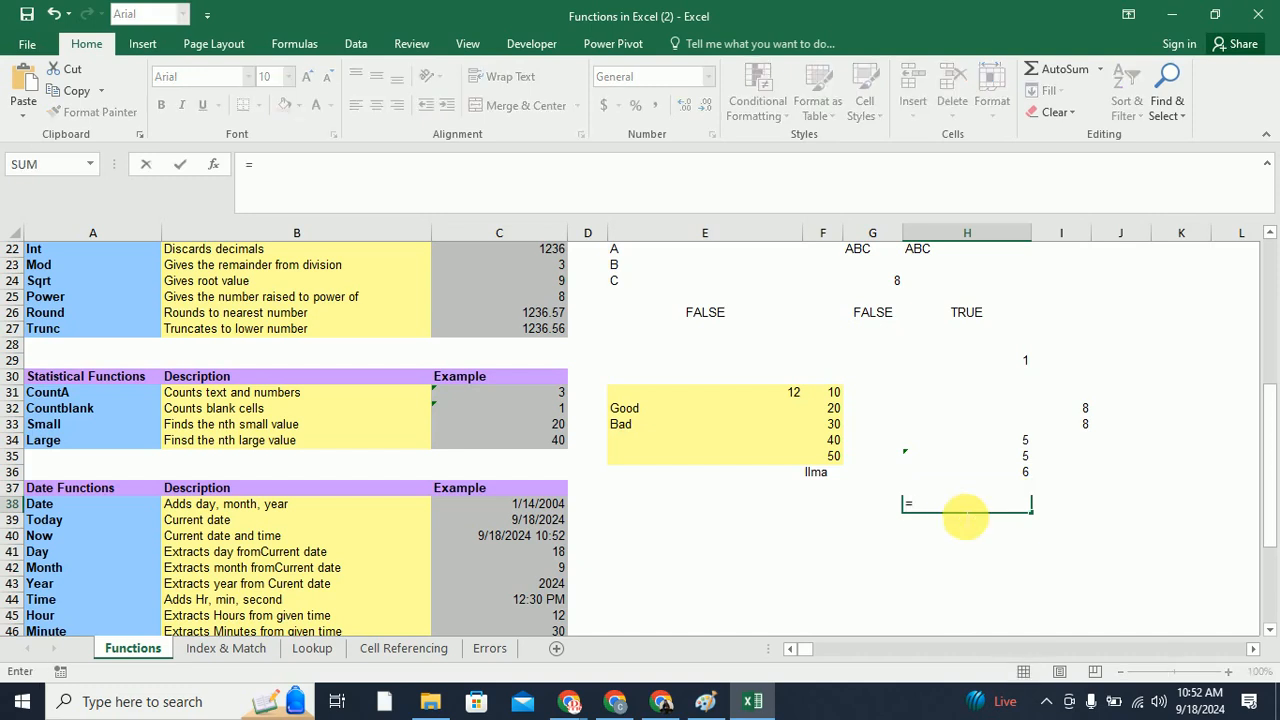
{"action": "type", "text": "max("}
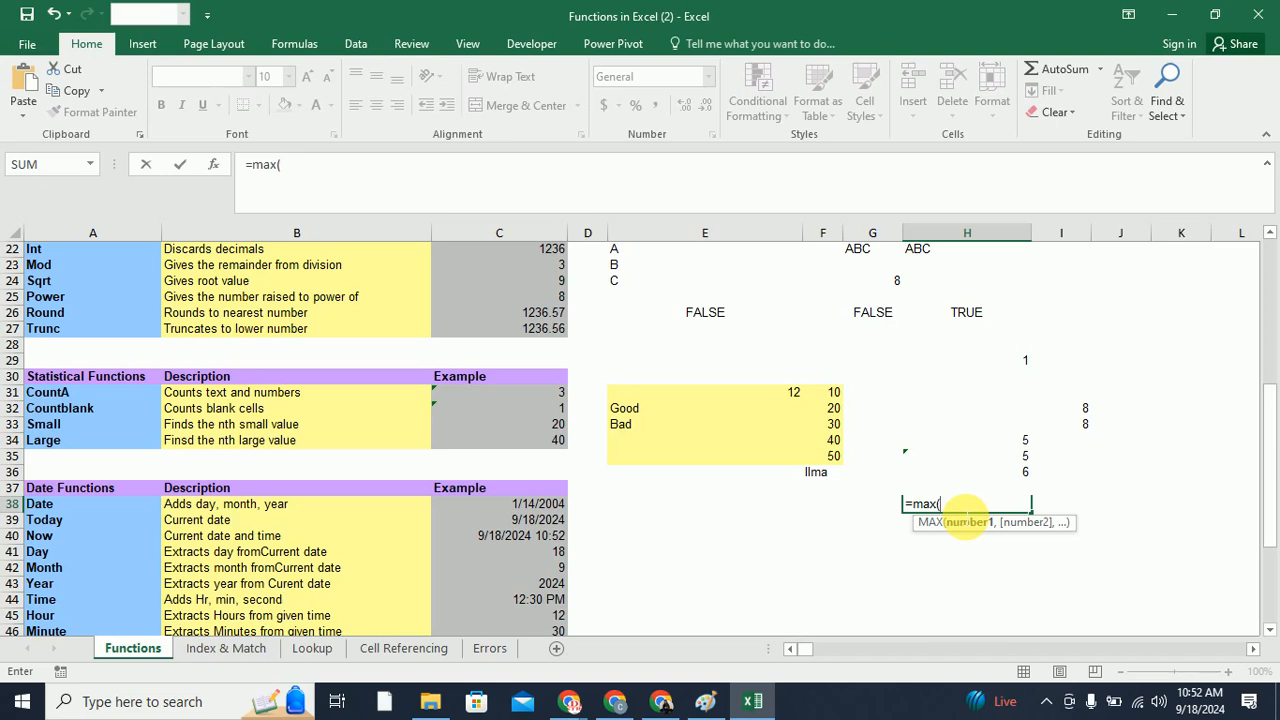
{"action": "left_click_drag", "start_coordinate": [831, 399], "coordinate": [830, 460]}
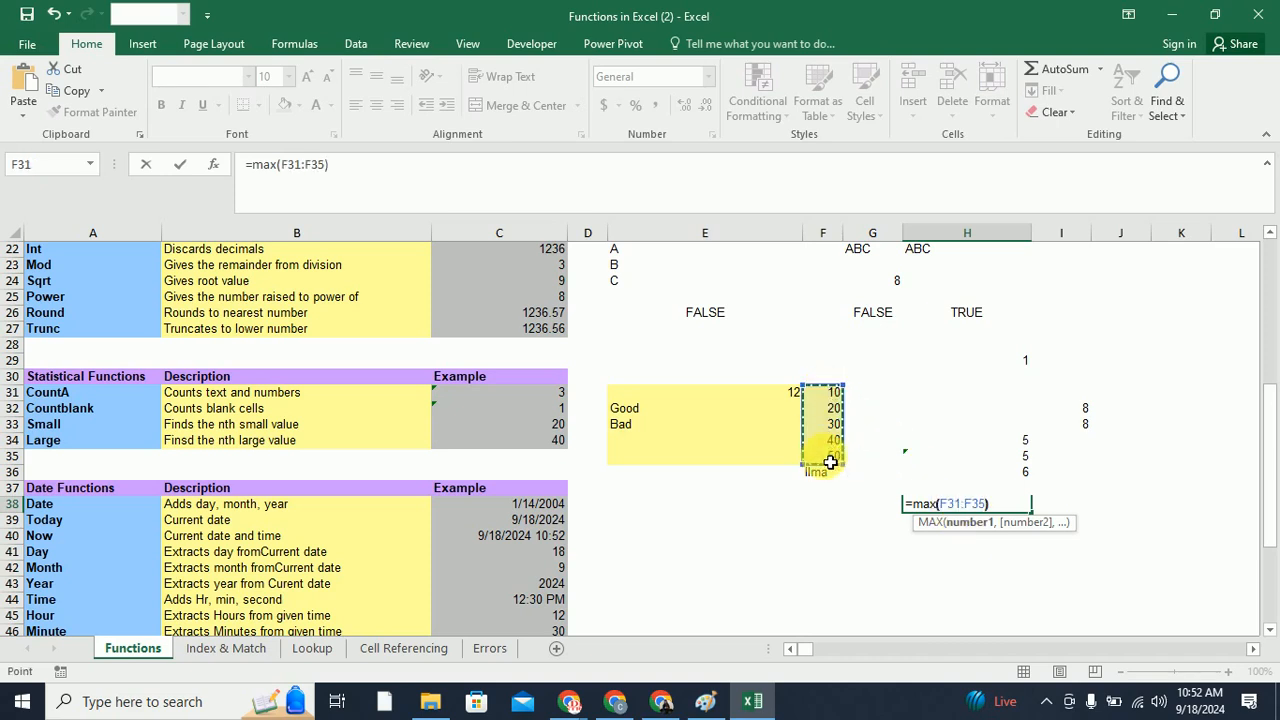
{"action": "key", "text": "Return"}
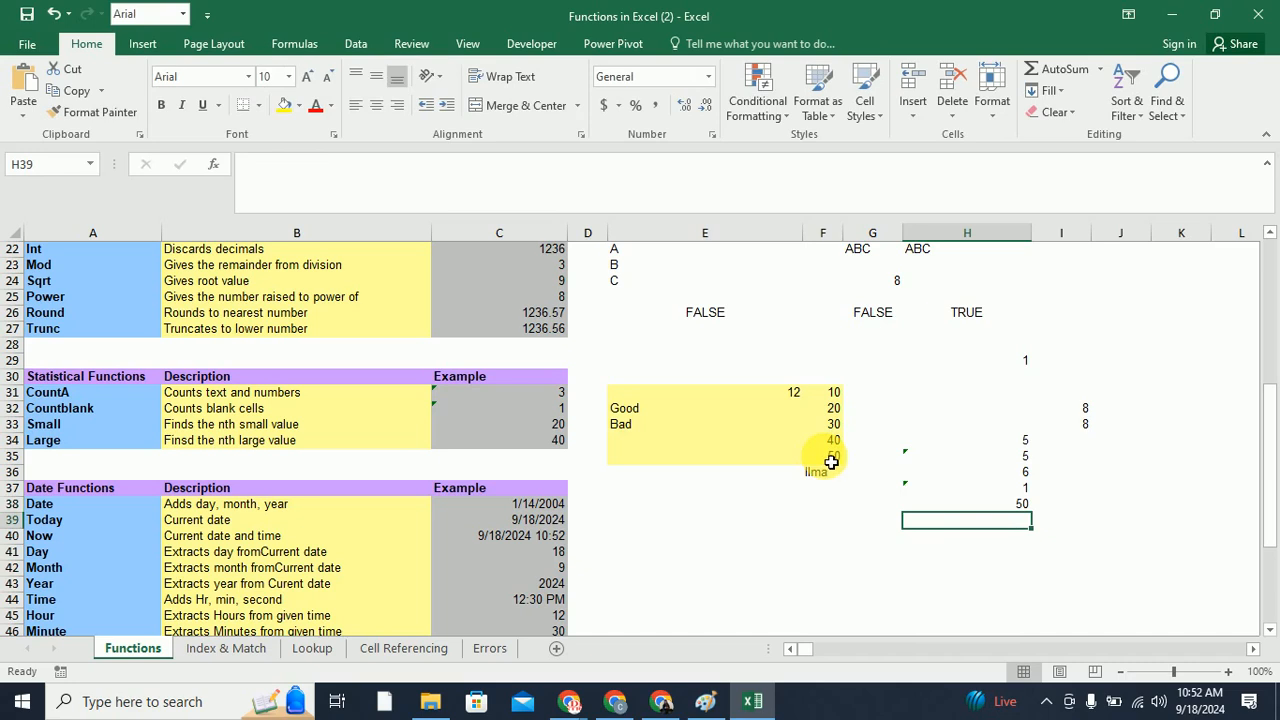
Enter a MIN formula in cell H39 over the numbers in F31:F35
{"action": "double_click", "coordinate": [936, 523]}
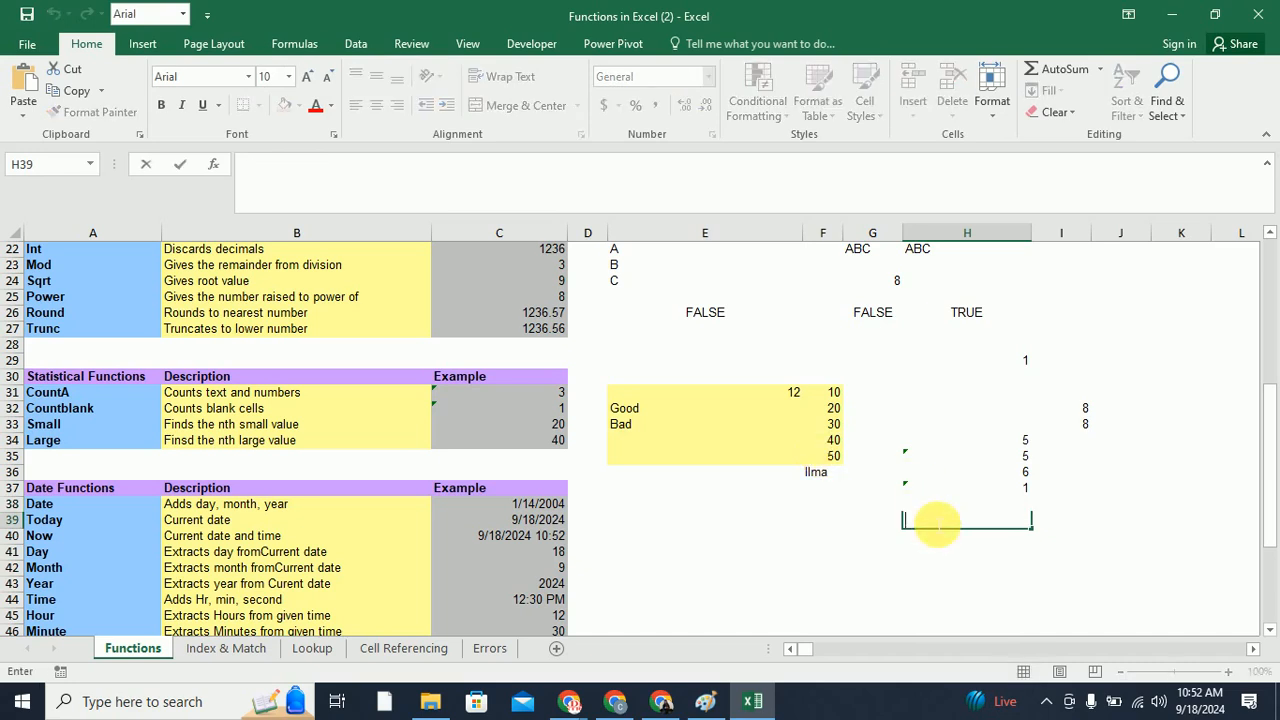
{"action": "type", "text": "=min("}
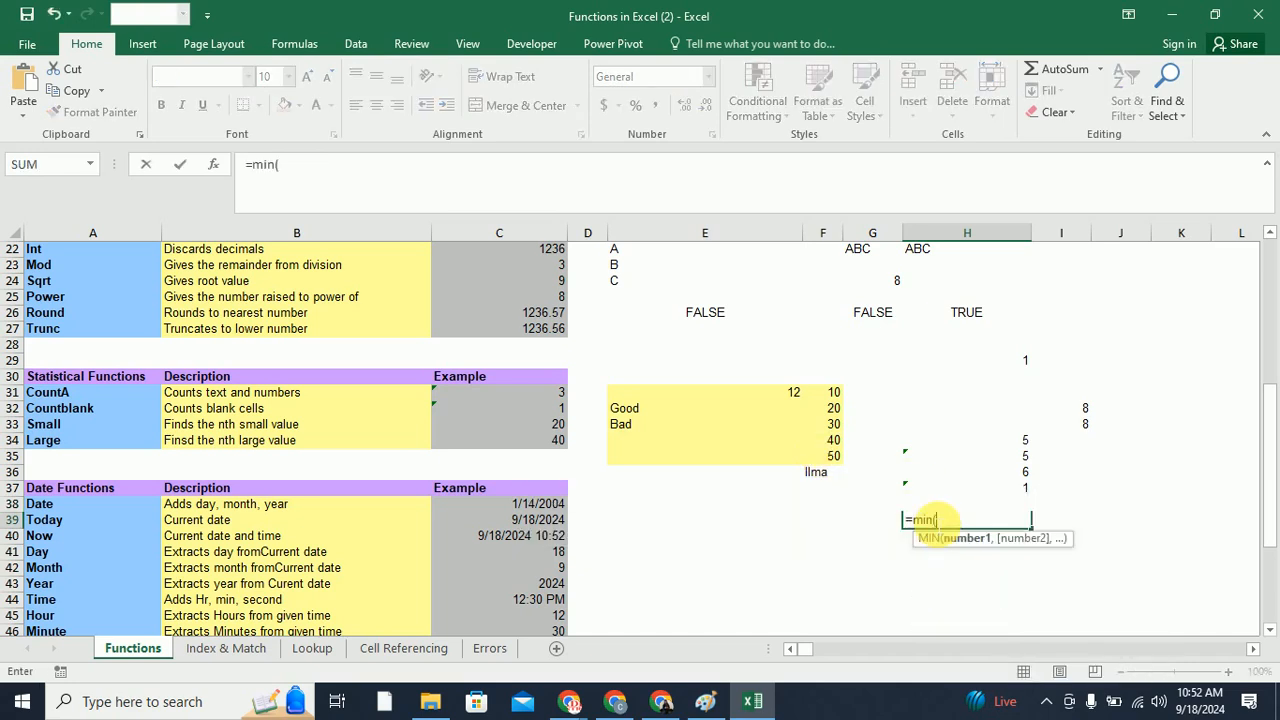
{"action": "left_click_drag", "start_coordinate": [829, 397], "coordinate": [838, 470]}
{"action": "type", "text": ")"}
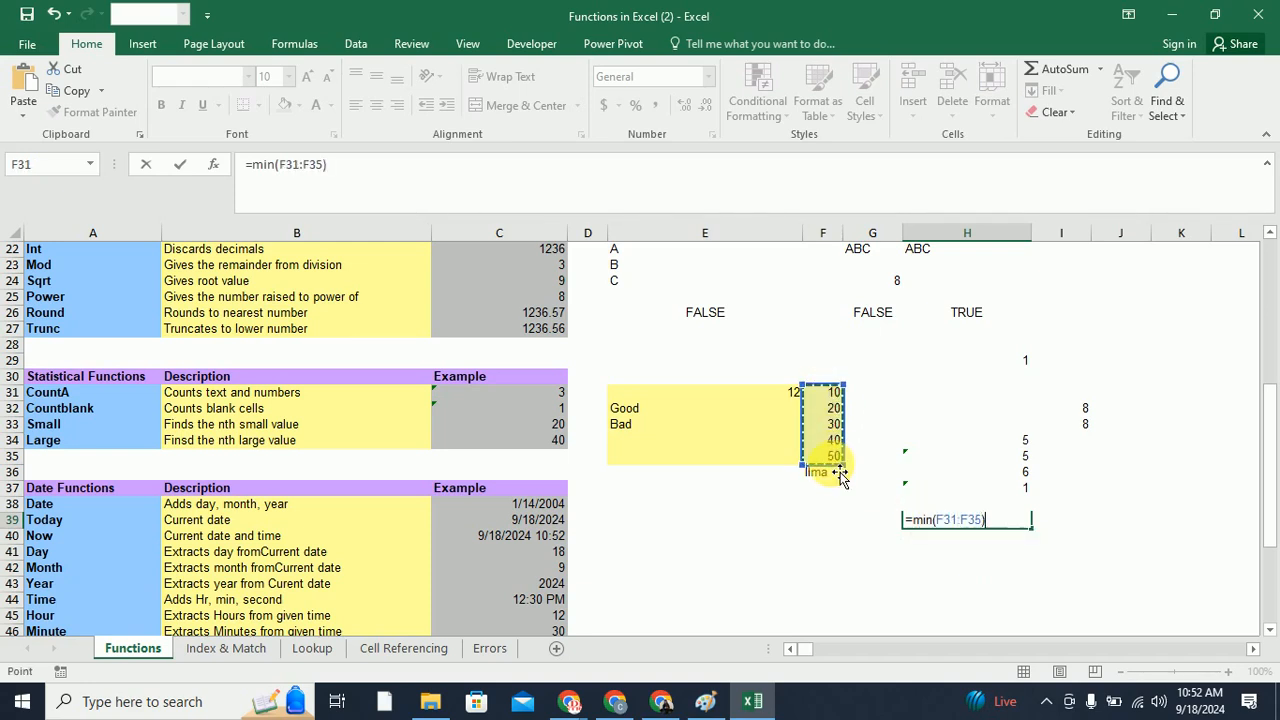
{"action": "key", "text": "Return"}
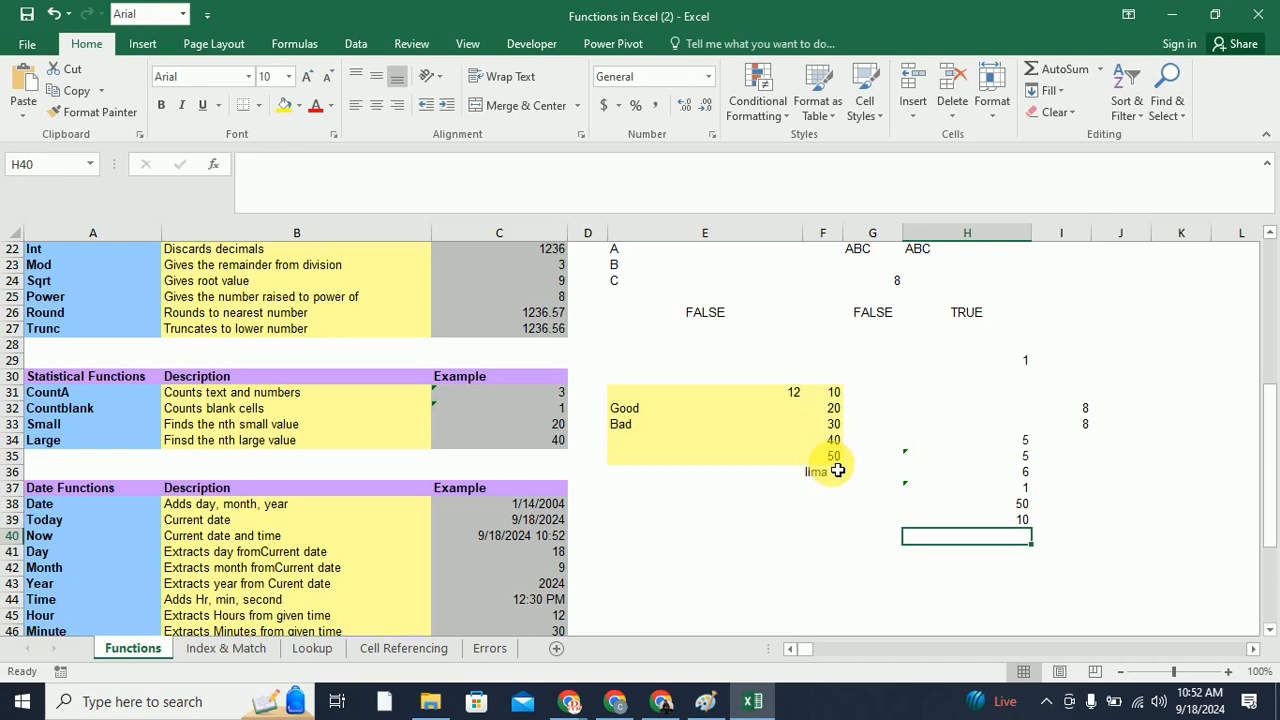
Enter a LARGE formula in cell H40 over F31:F35 with k set to 2, and check the source values in F35 and F34
{"action": "type", "text": "="}
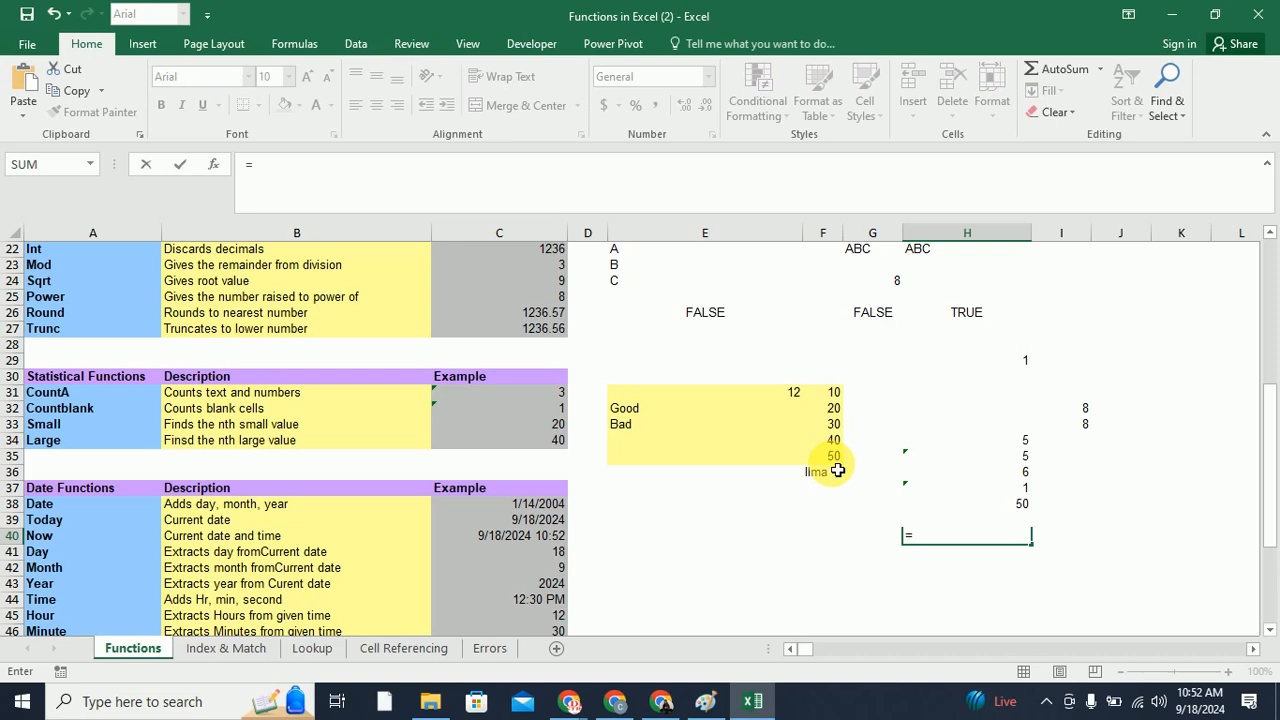
{"action": "type", "text": "l"}
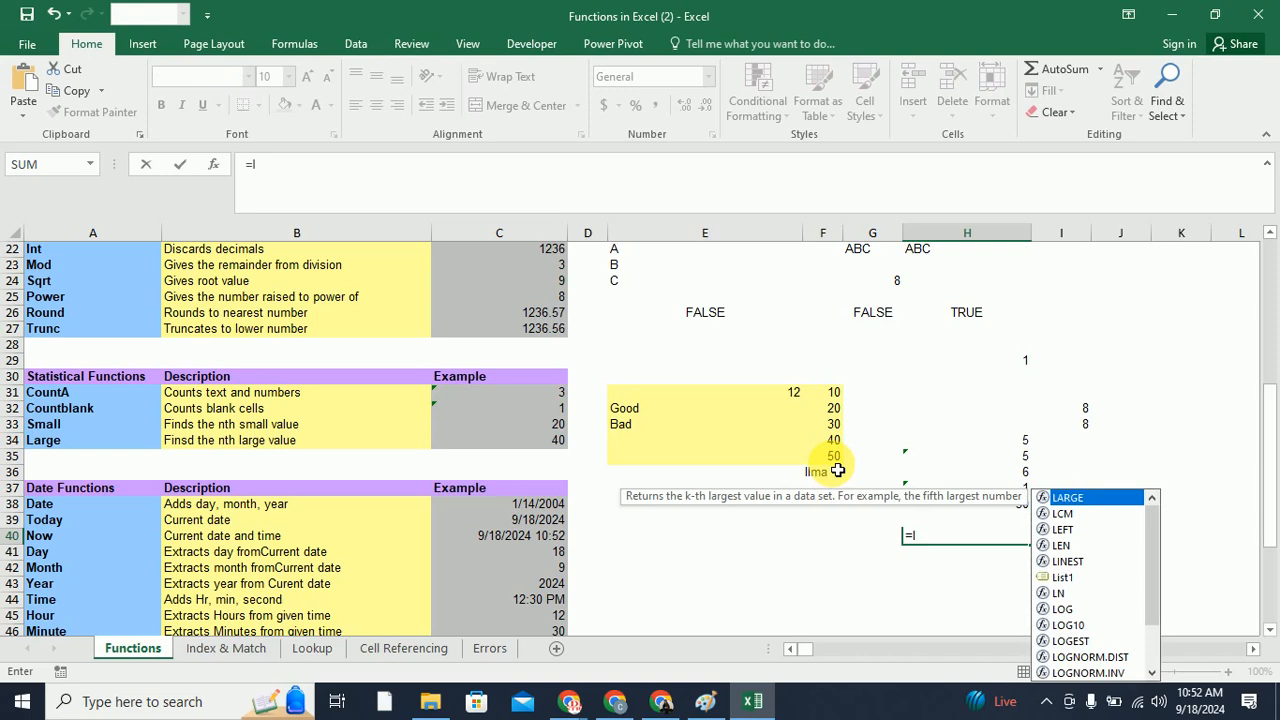
{"action": "type", "text": "arg"}
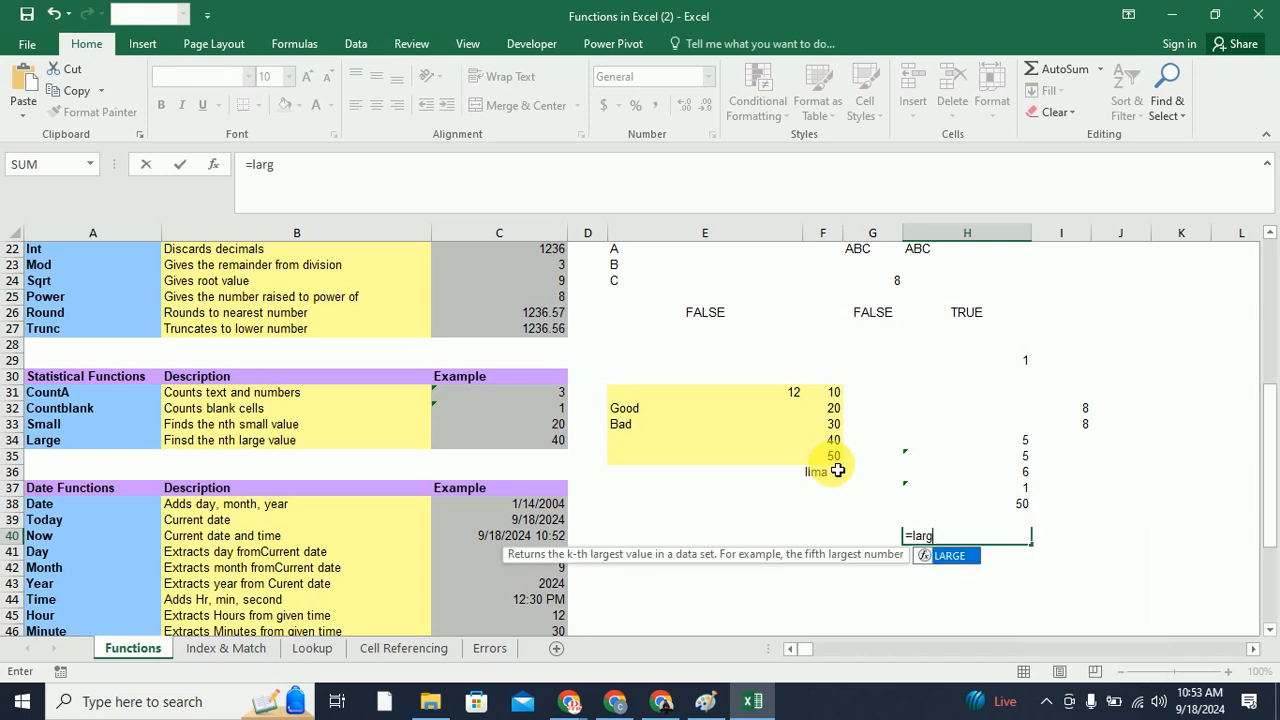
{"action": "type", "text": "e("}
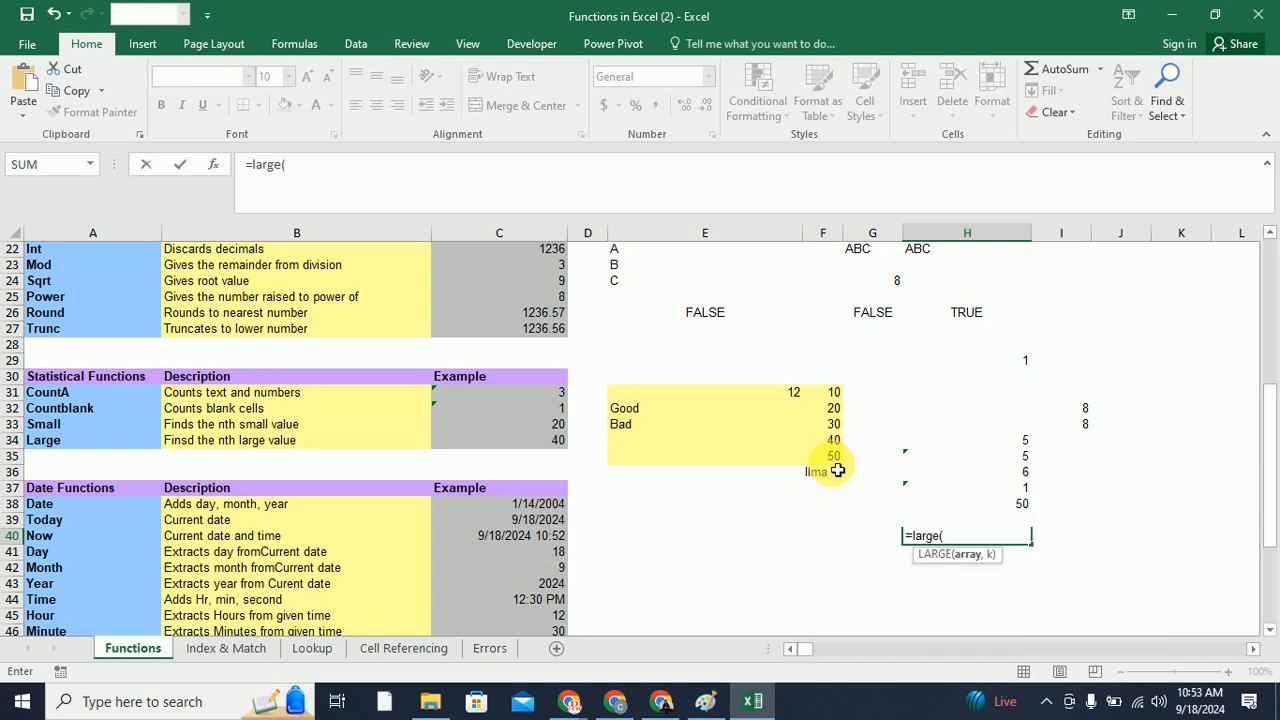
{"action": "left_click_drag", "start_coordinate": [833, 393], "coordinate": [830, 463]}
{"action": "type", "text": ","}
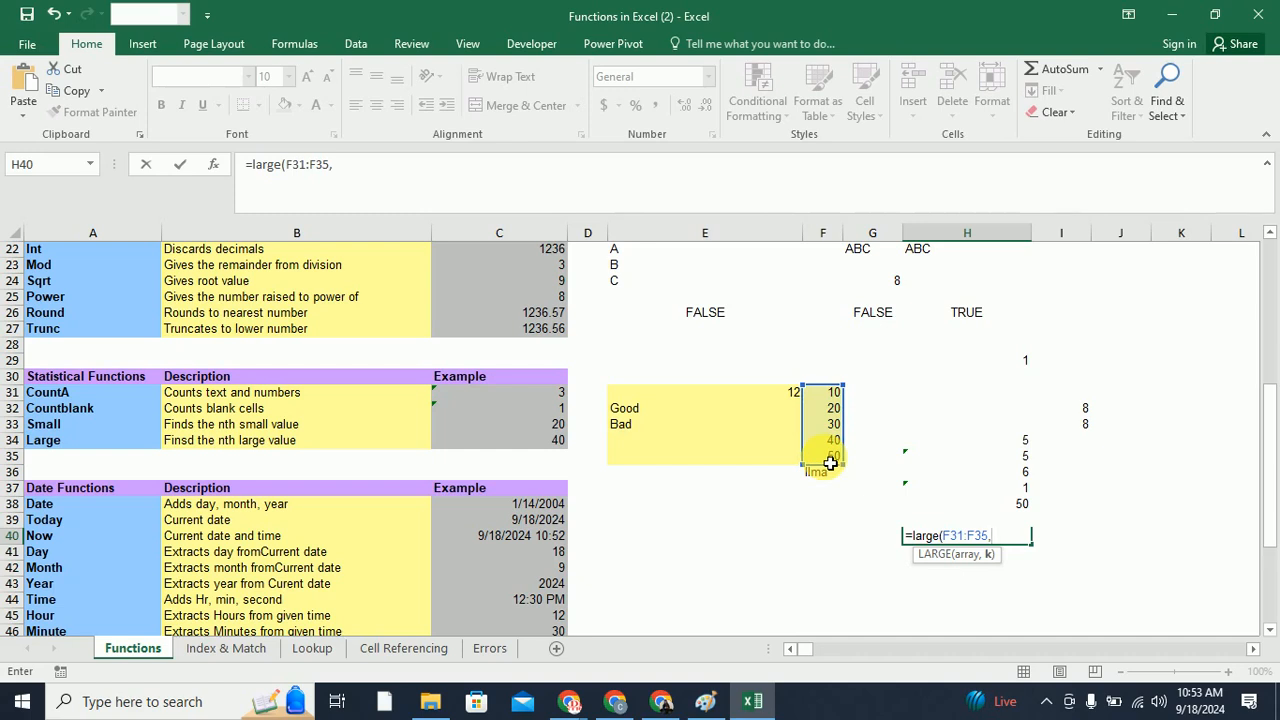
{"action": "type", "text": "2"}
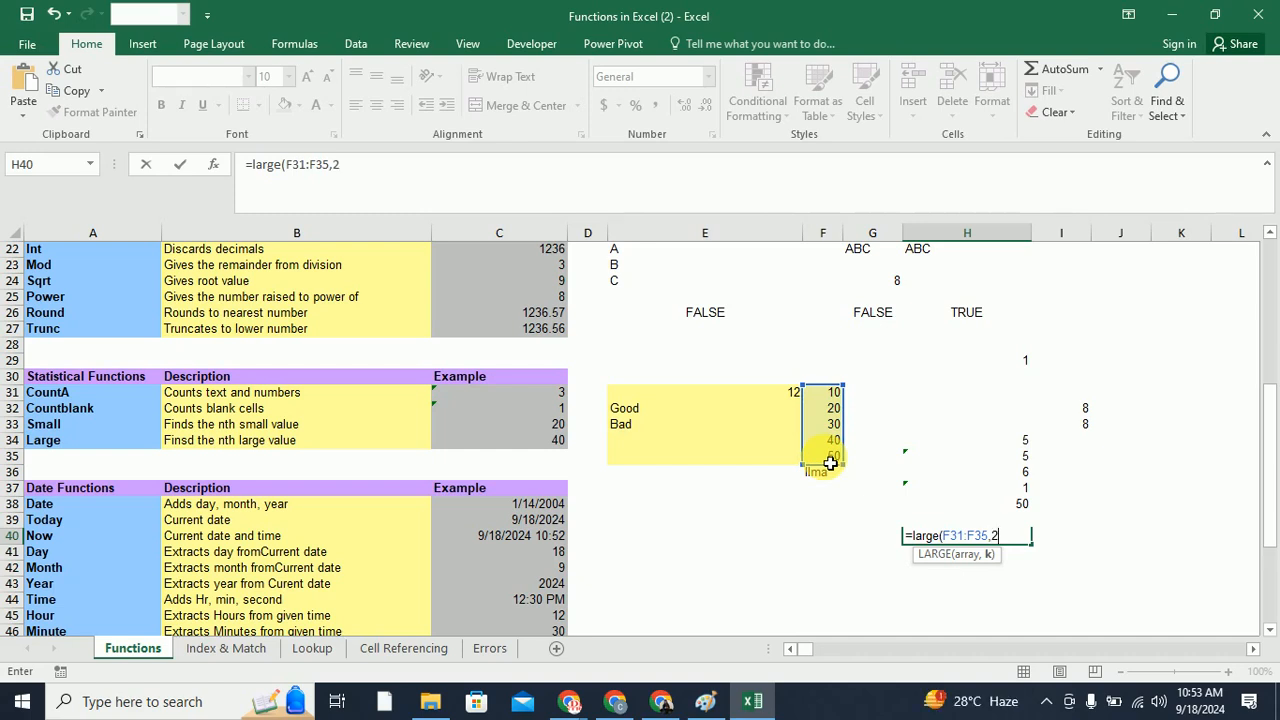
{"action": "type", "text": ")"}
{"action": "key", "text": "Return"}
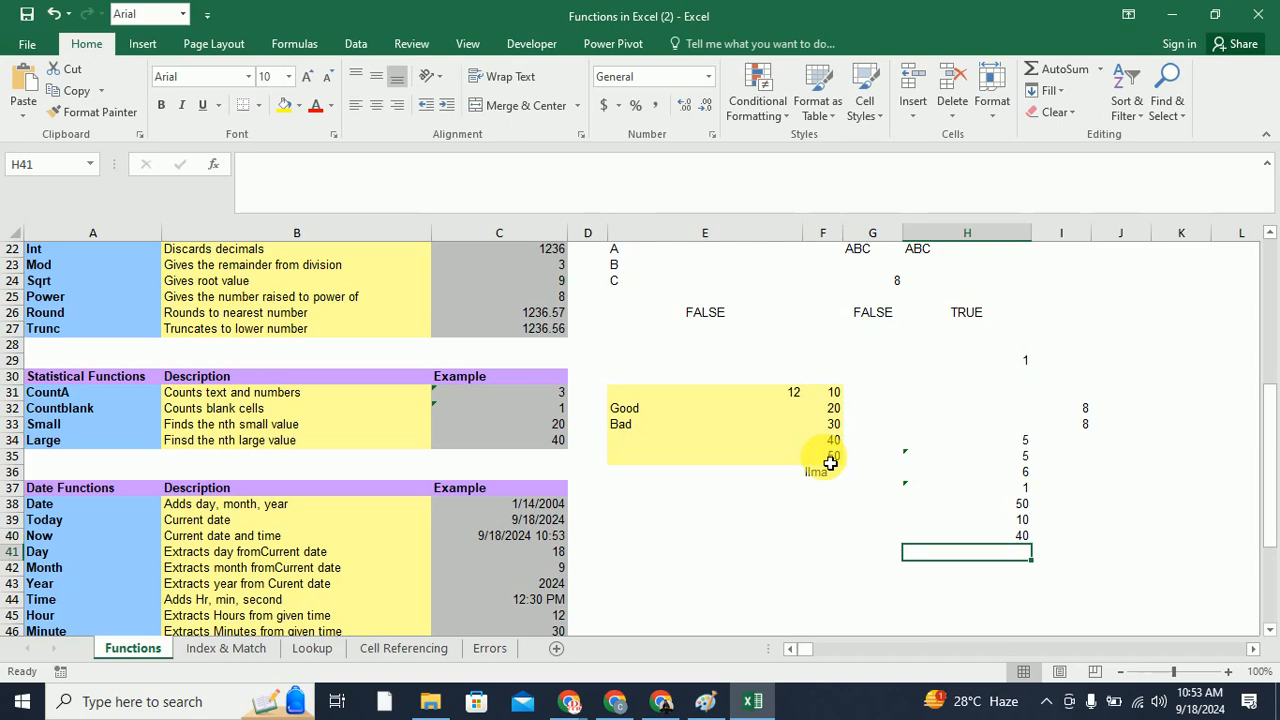
{"action": "left_click", "coordinate": [822, 456]}
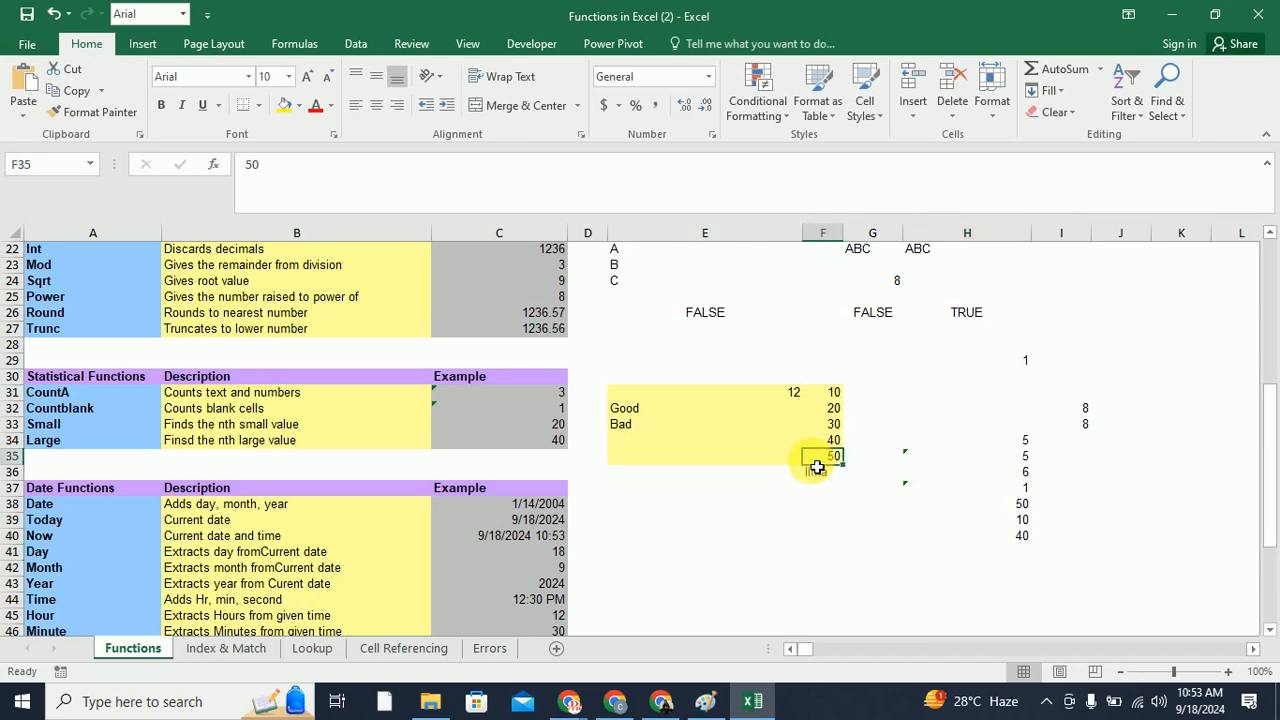
{"action": "left_click", "coordinate": [818, 441]}
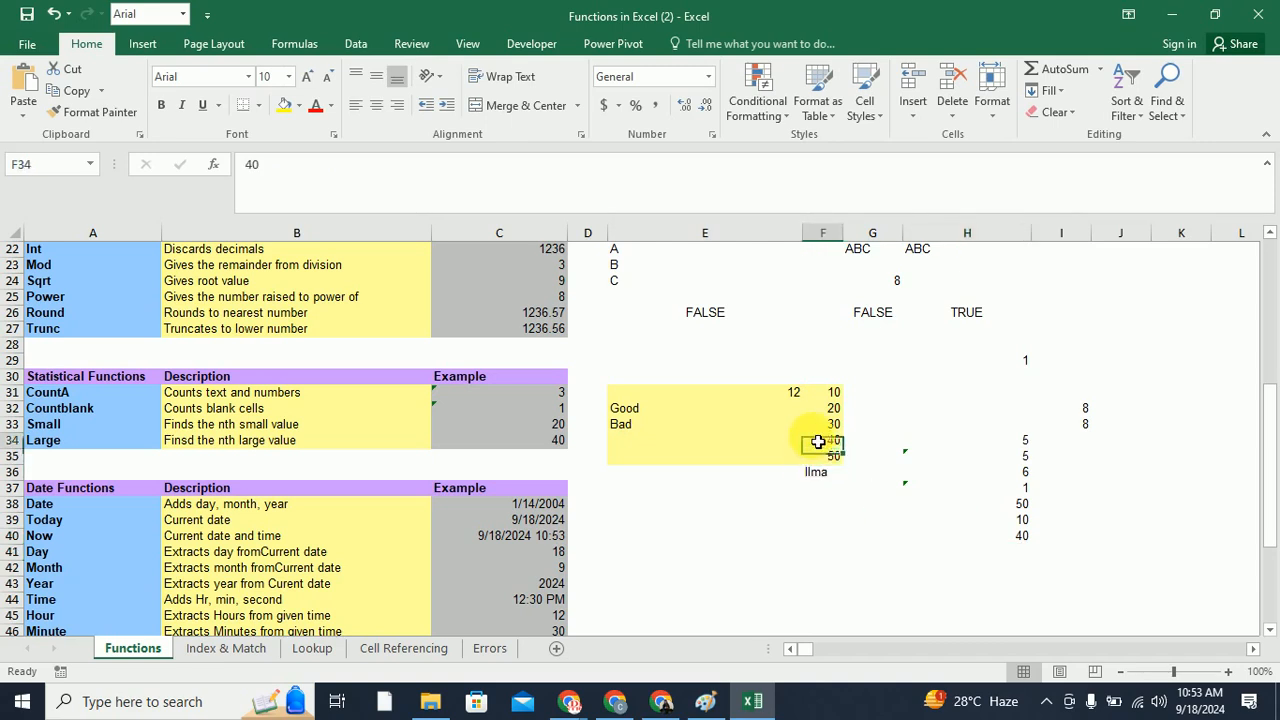
Enter a SMALL formula in cell H41 over F31:F35 with k set to 3, and check the source values in F31, F32 and F33
{"action": "left_click", "coordinate": [1028, 559]}
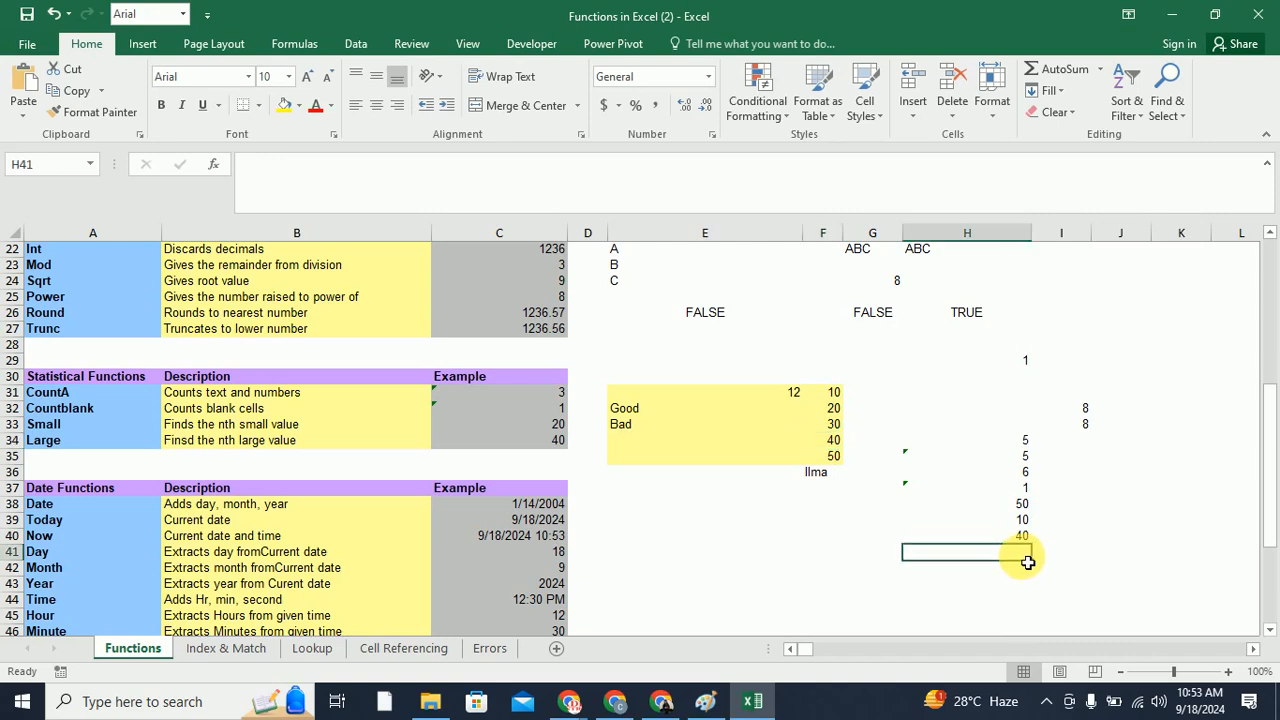
{"action": "type", "text": "="}
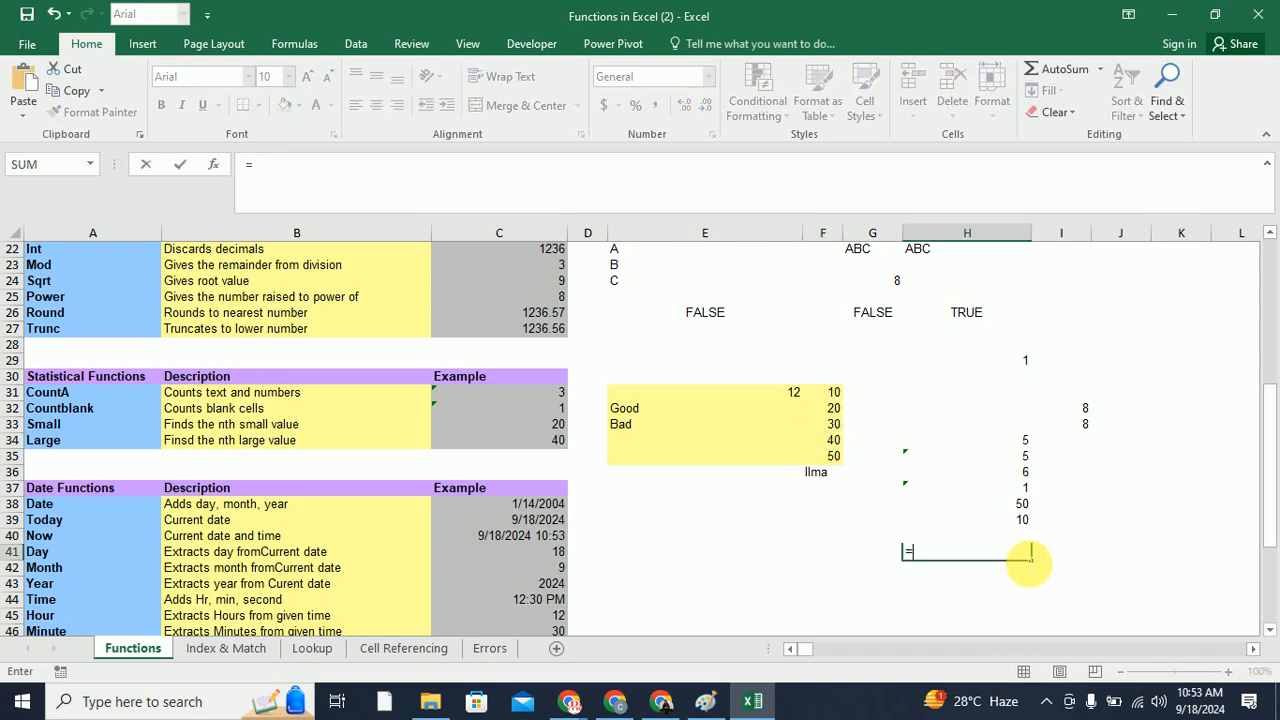
{"action": "type", "text": "small"}
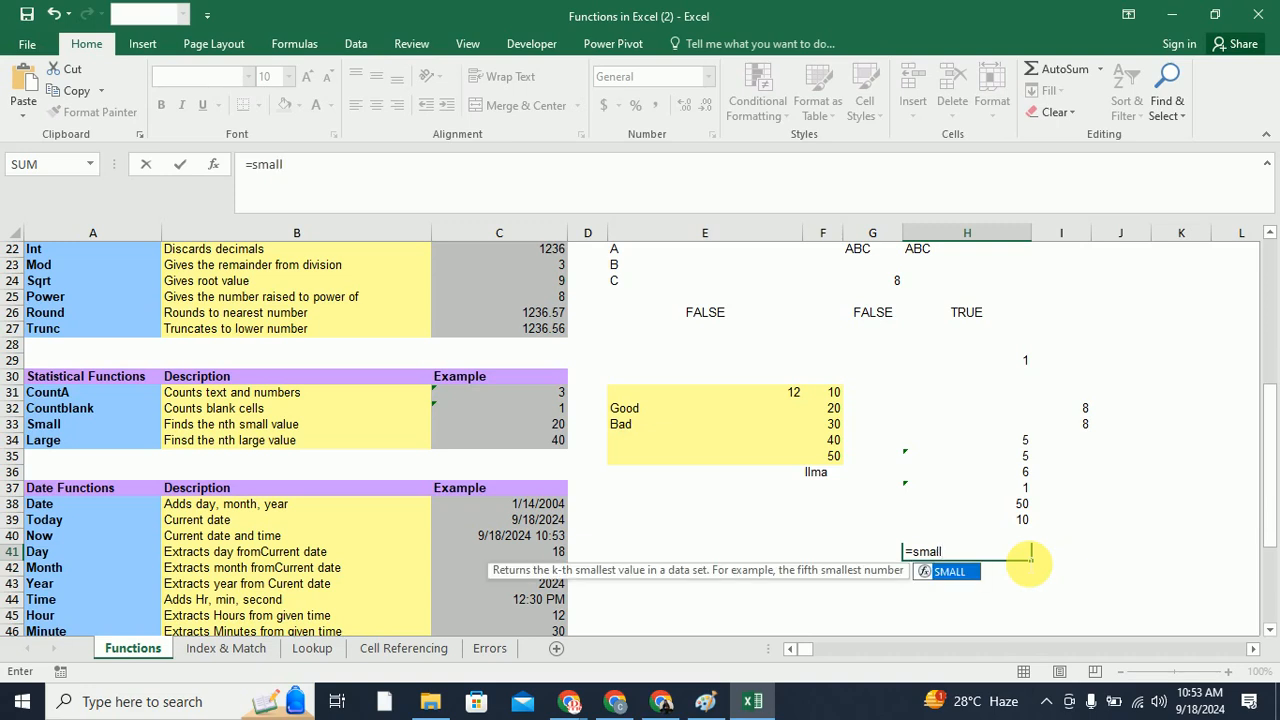
{"action": "type", "text": "("}
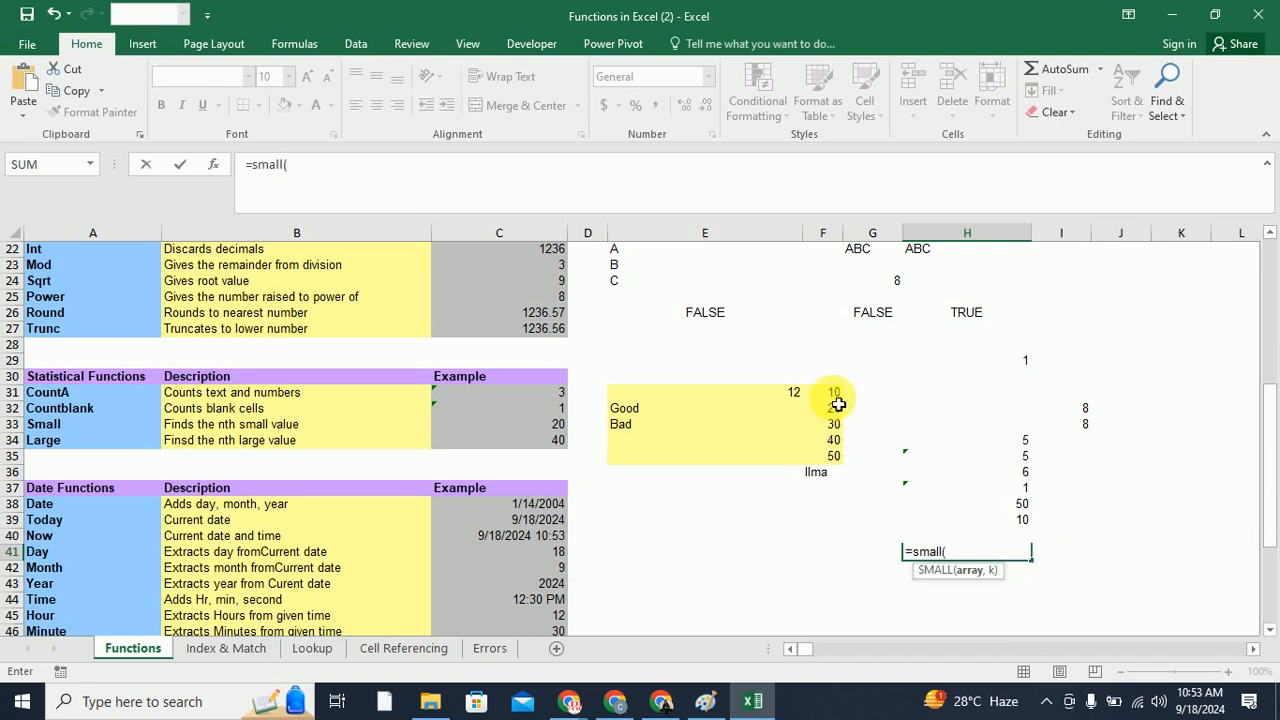
{"action": "left_click_drag", "start_coordinate": [834, 392], "coordinate": [839, 459]}
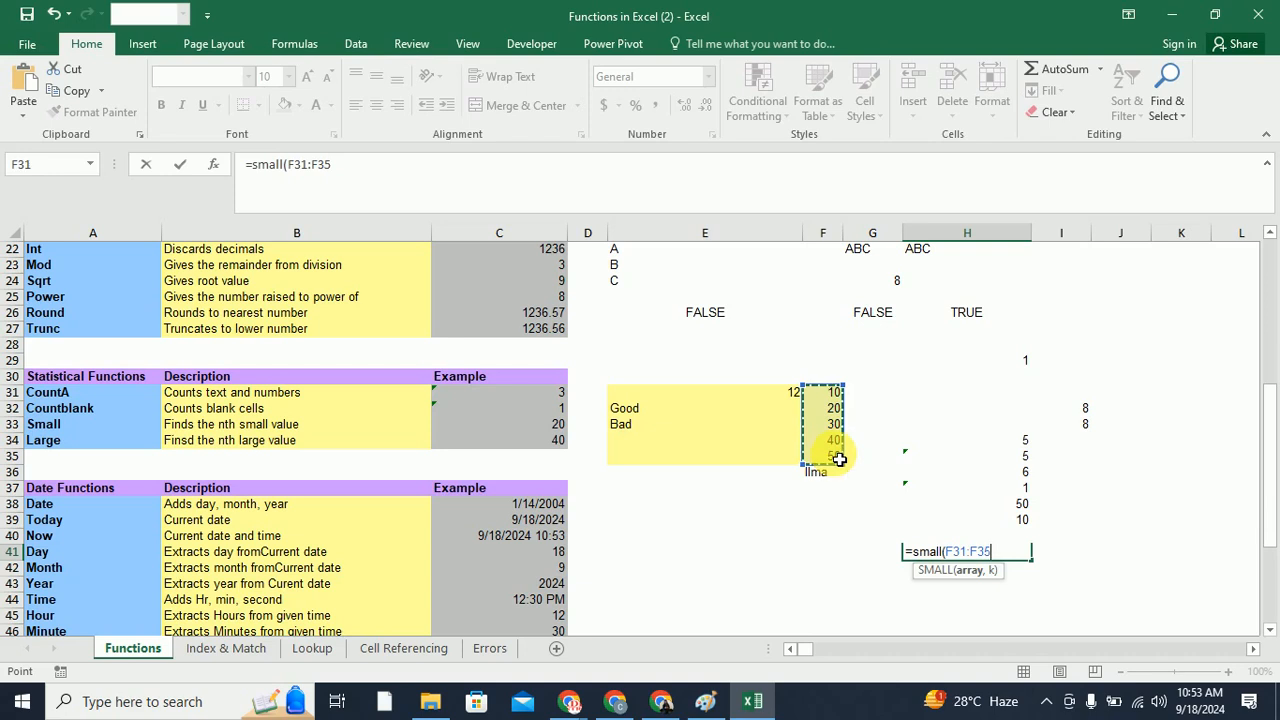
{"action": "type", "text": ",3"}
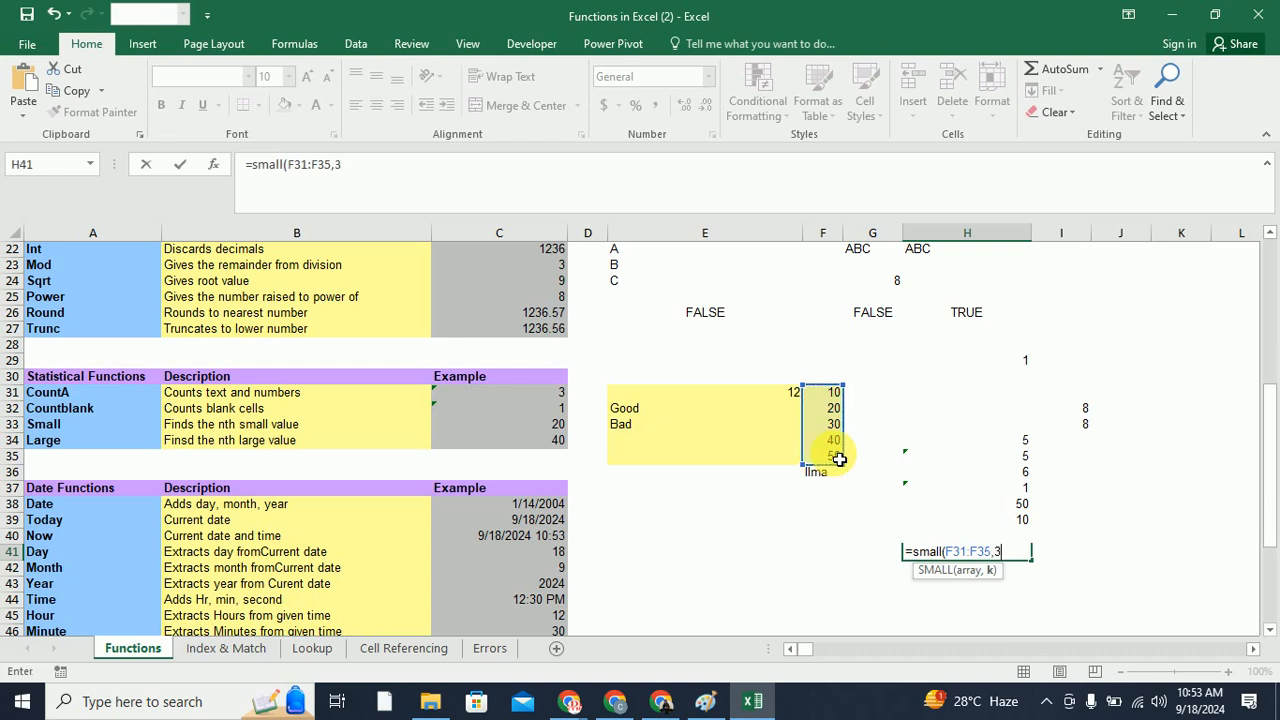
{"action": "type", "text": ")"}
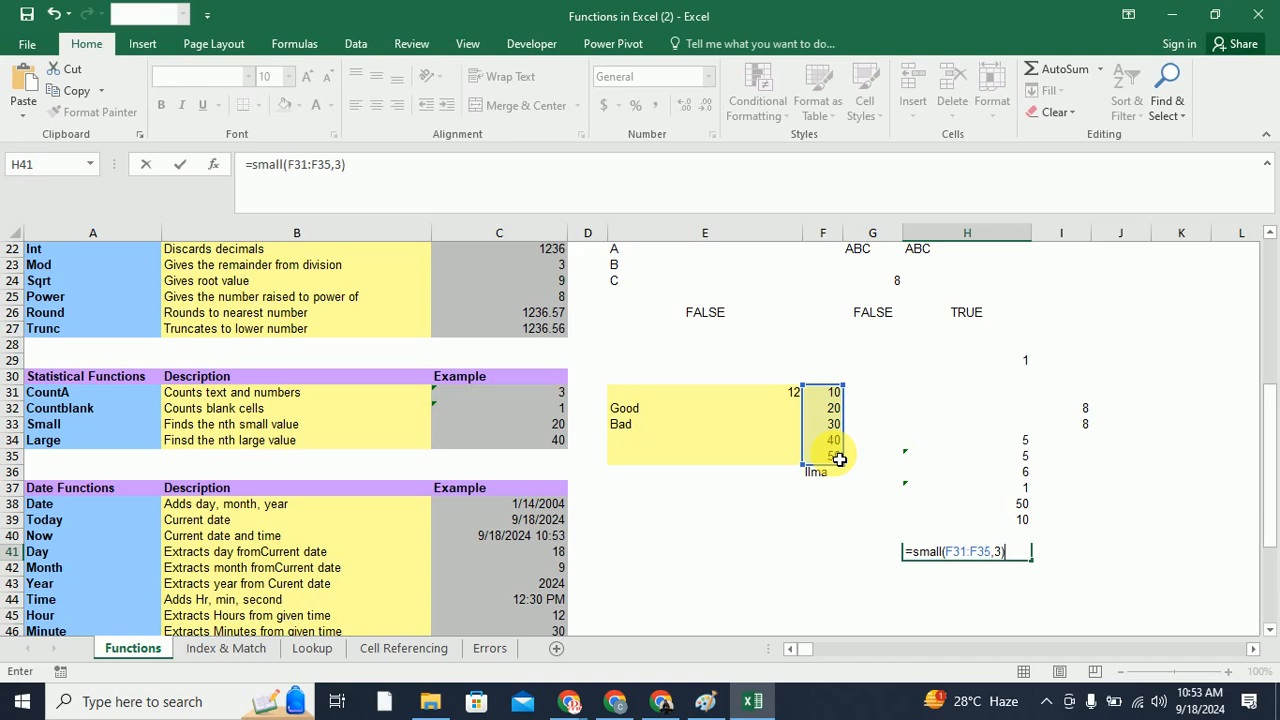
{"action": "key", "text": "Return"}
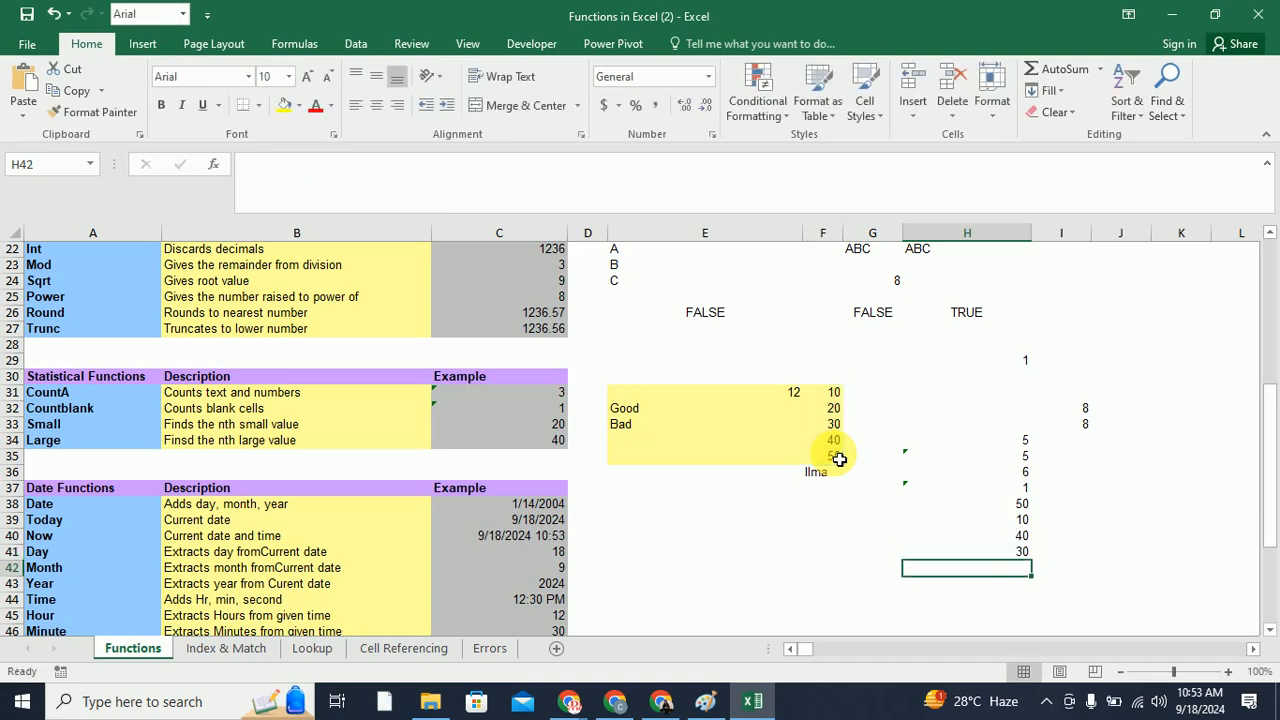
{"action": "left_click", "coordinate": [831, 398]}
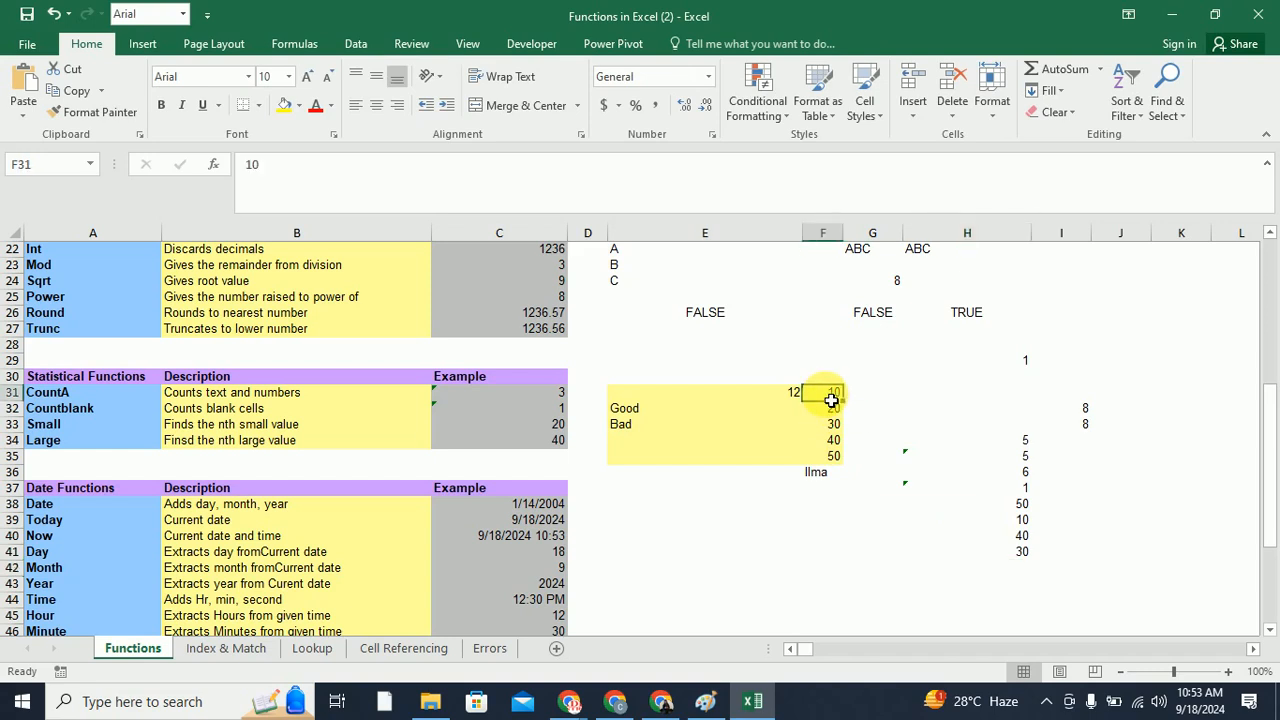
{"action": "left_click", "coordinate": [828, 416]}
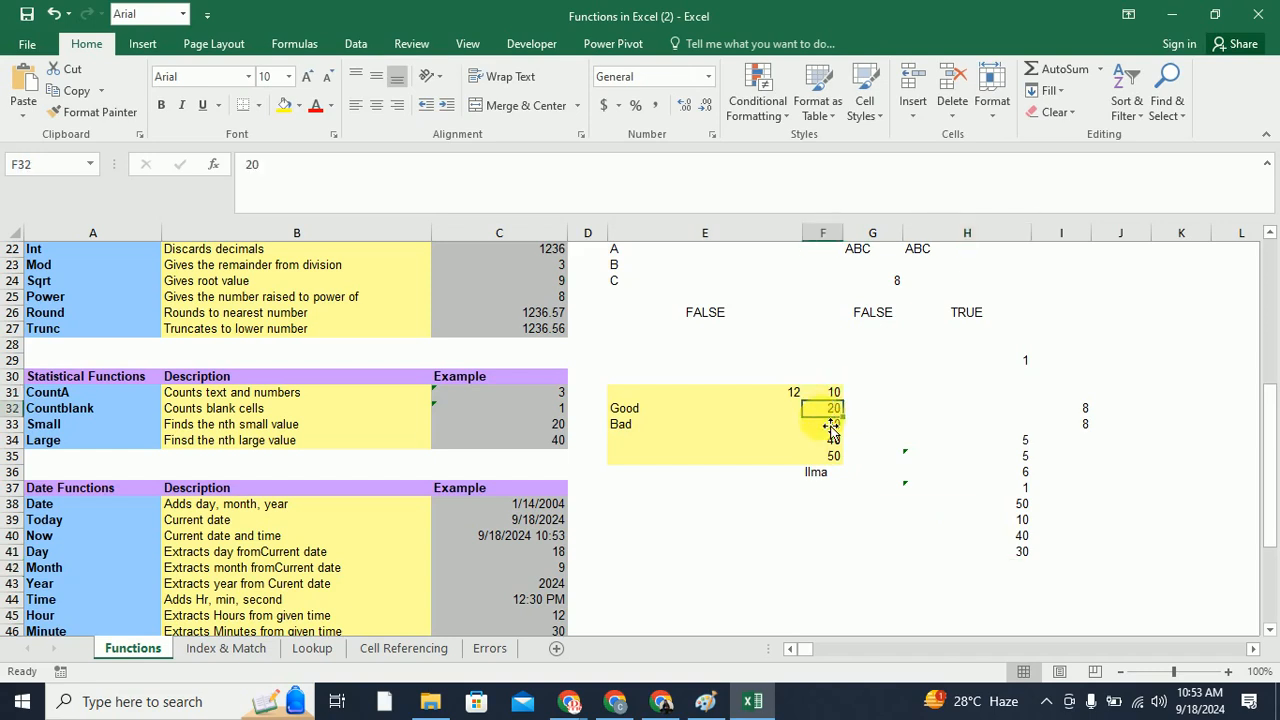
{"action": "left_click", "coordinate": [830, 432]}
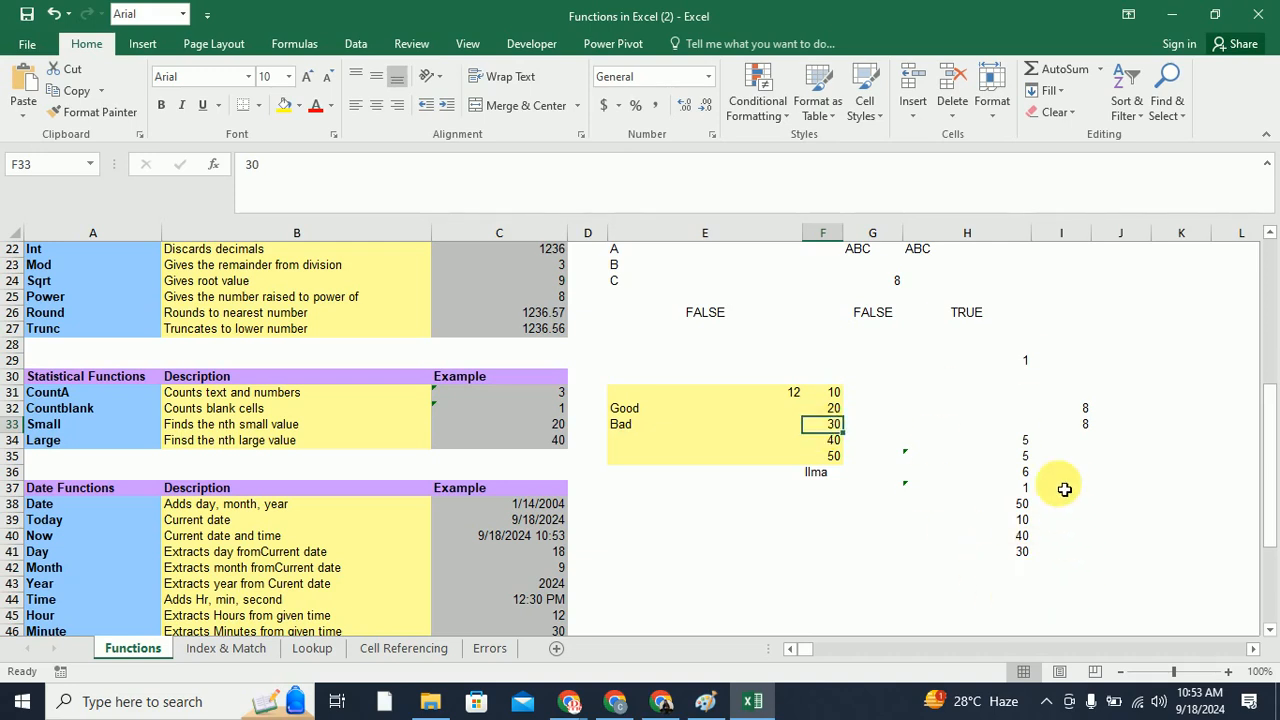
Switch to the Excel functions by category page in Chrome, collapse the Text functions section and expand Statistical functions
{"action": "scroll", "coordinate": [137, 427], "scroll_direction": "up", "scroll_amount": 2}
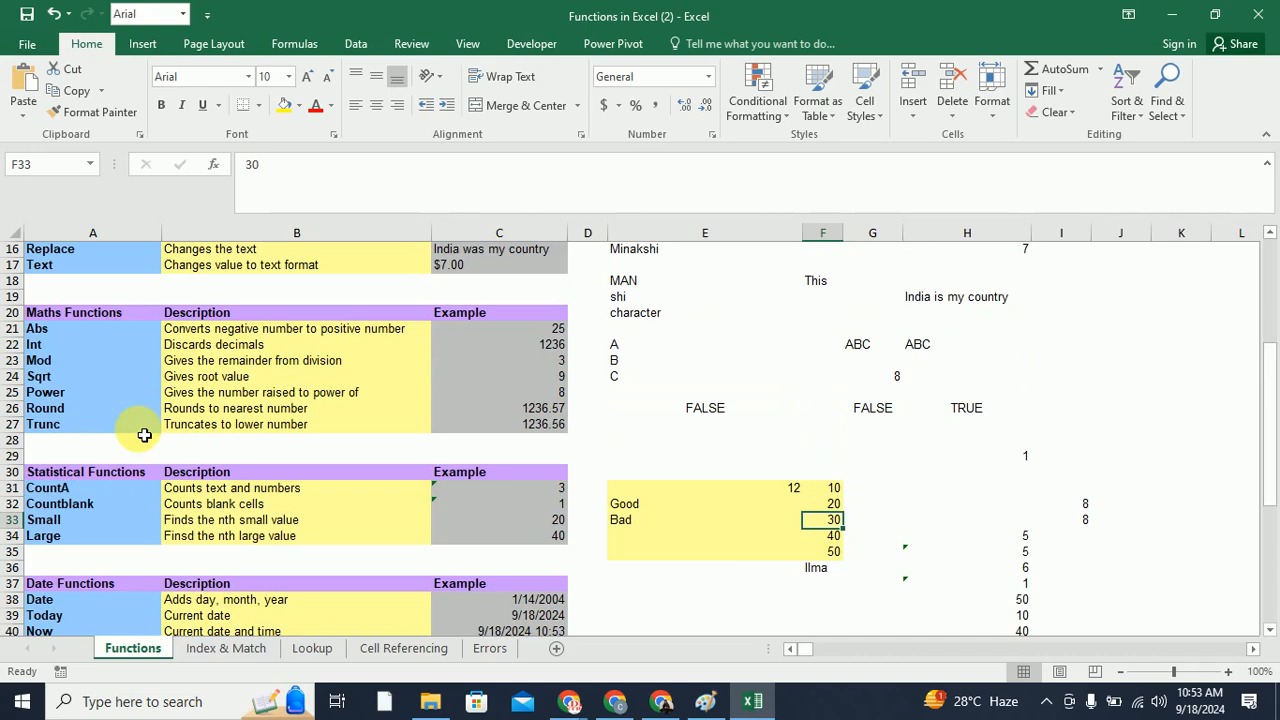
{"action": "left_click", "coordinate": [662, 701]}
{"action": "scroll", "coordinate": [280, 430], "scroll_direction": "up", "scroll_amount": 15}
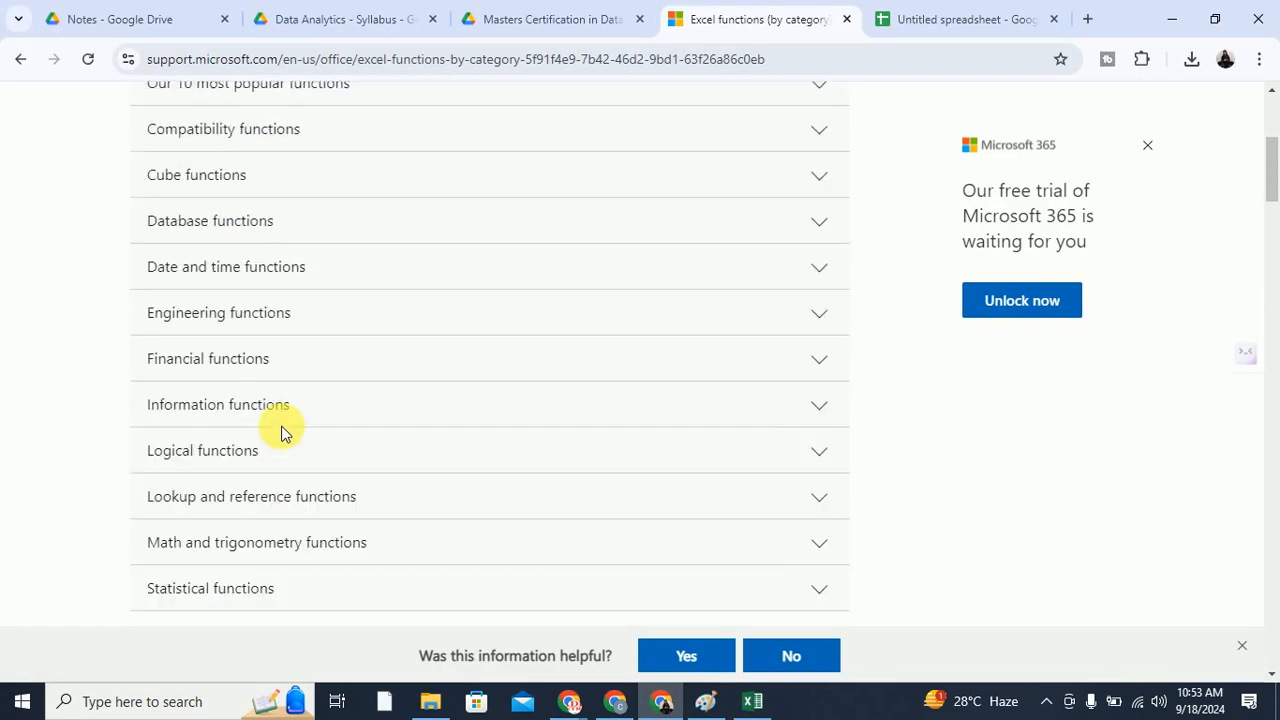
{"action": "scroll", "coordinate": [280, 430], "scroll_direction": "down", "scroll_amount": 3}
{"action": "scroll", "coordinate": [71, 309], "scroll_direction": "down", "scroll_amount": 1}
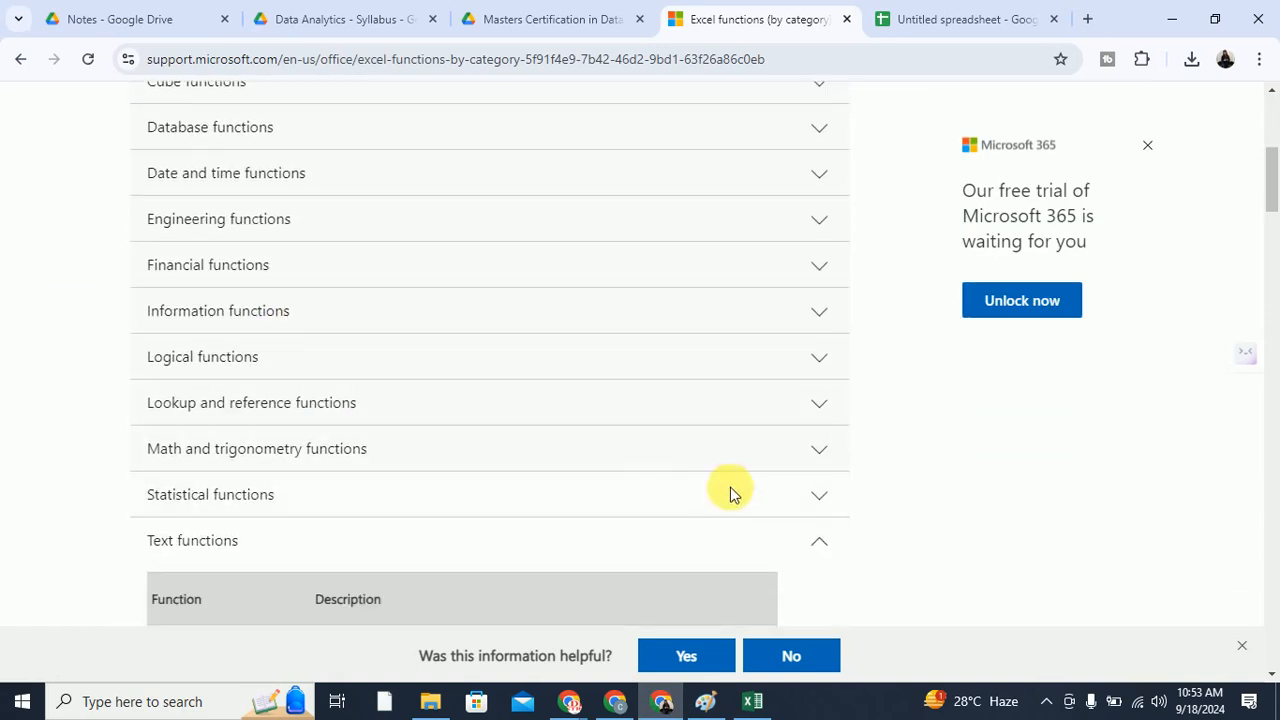
{"action": "left_click", "coordinate": [818, 543]}
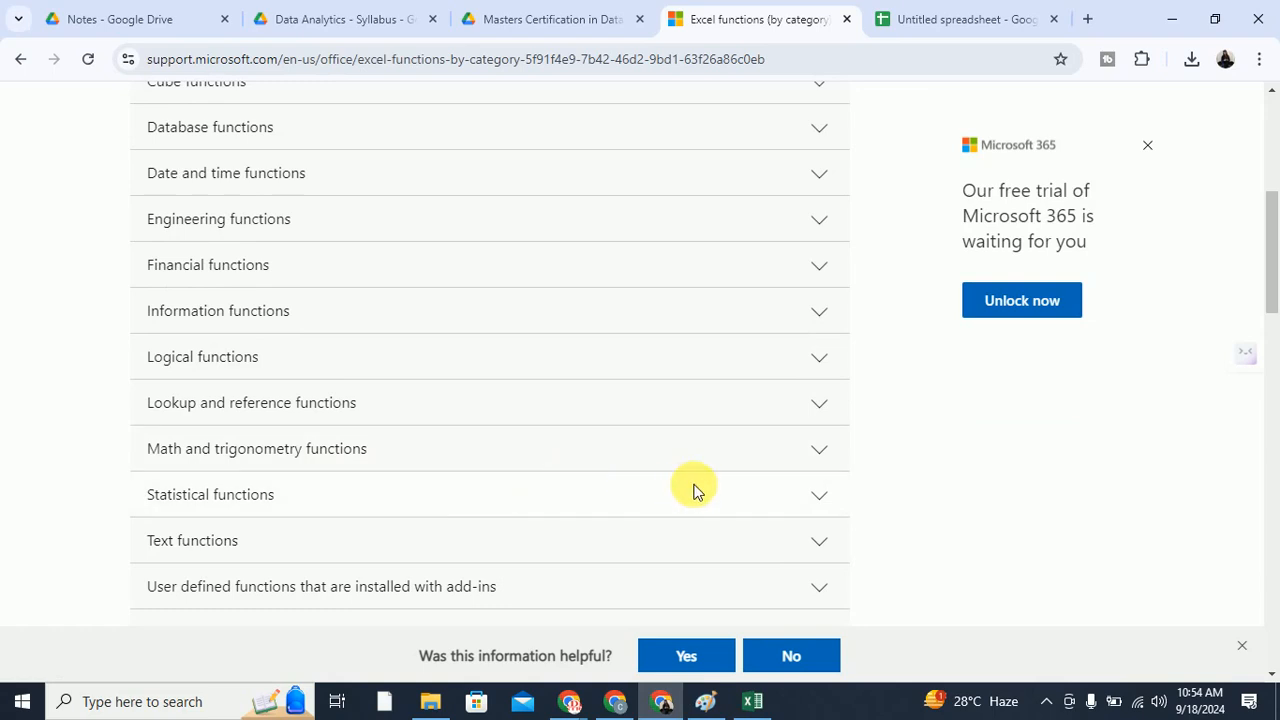
{"action": "left_click", "coordinate": [820, 497]}
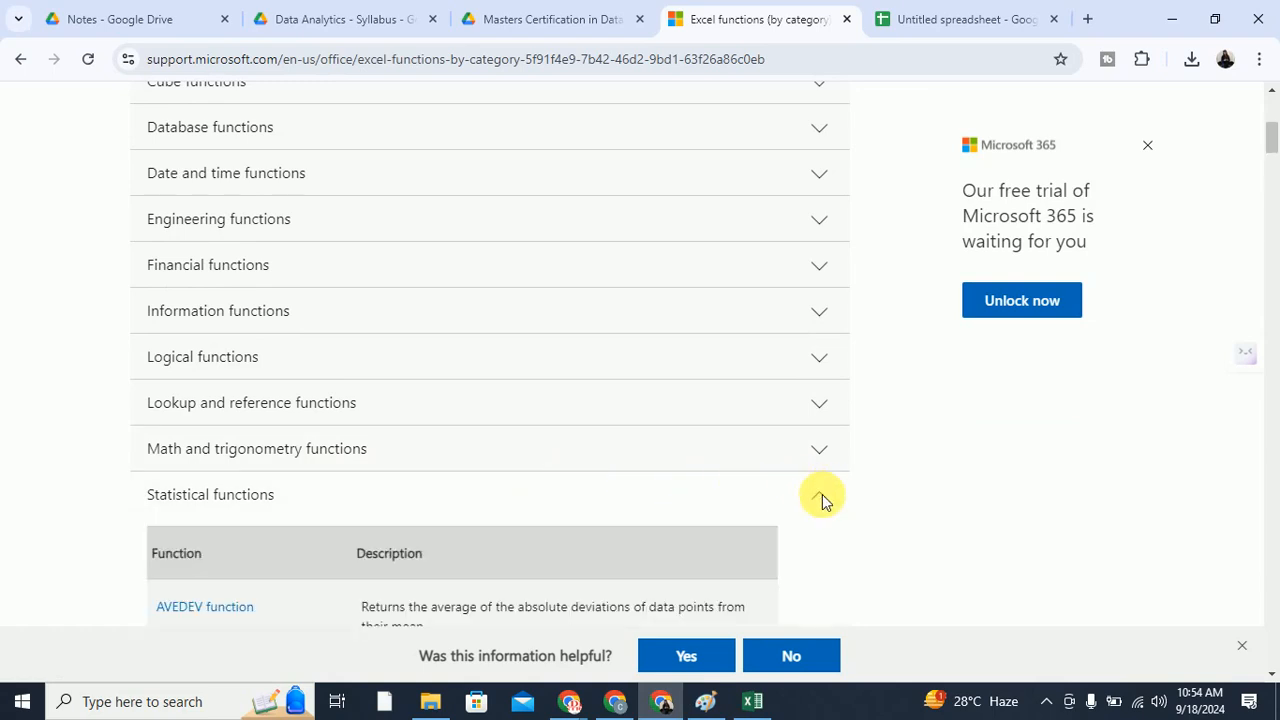
Examine the list of statistical functions and their descriptions, from the AVERAGE entries through the NORM distribution functions and back
{"action": "scroll", "coordinate": [911, 509], "scroll_direction": "down", "scroll_amount": 6}
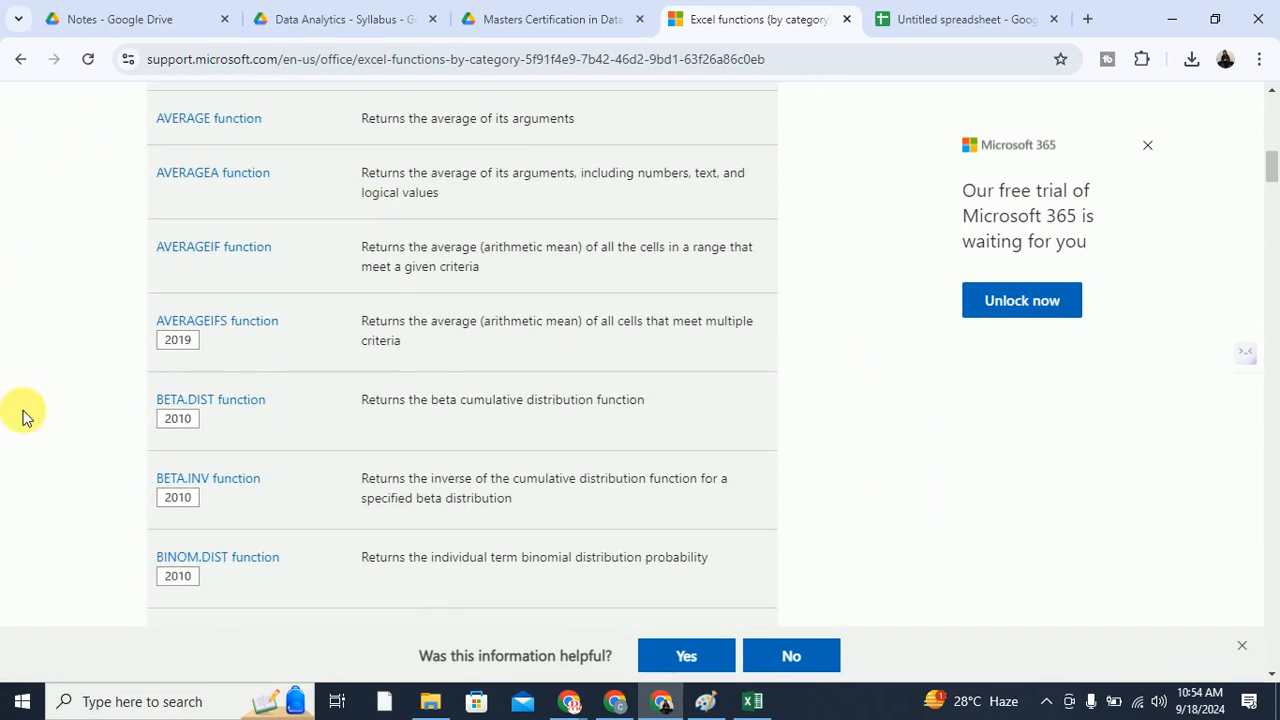
{"action": "scroll", "coordinate": [395, 365], "scroll_direction": "down", "scroll_amount": 1}
{"action": "scroll", "coordinate": [395, 365], "scroll_direction": "down", "scroll_amount": 12}
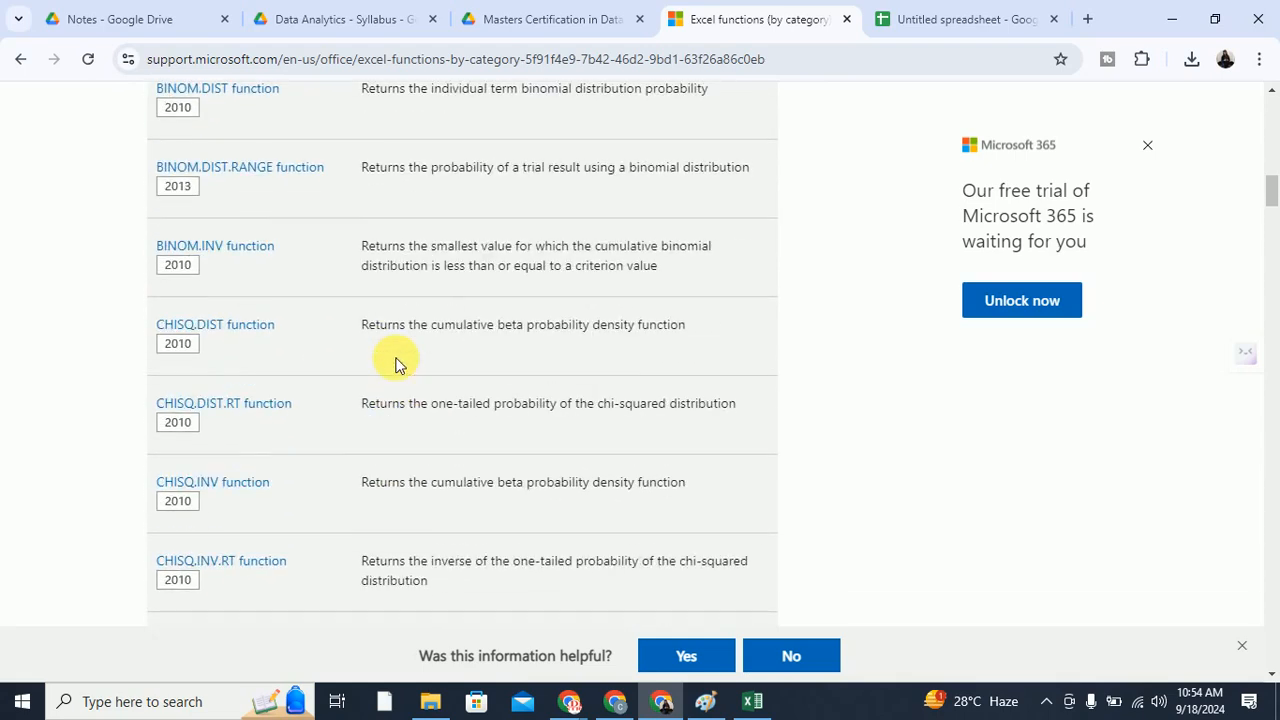
{"action": "scroll", "coordinate": [402, 365], "scroll_direction": "down", "scroll_amount": 10}
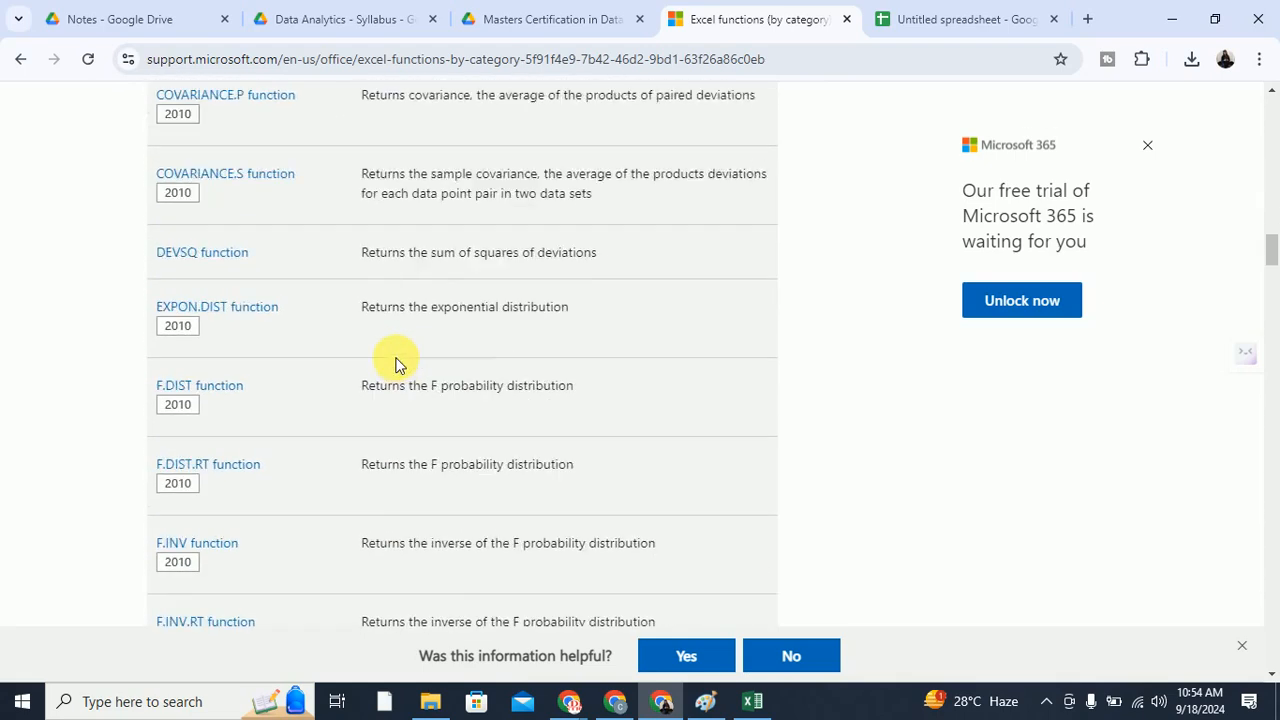
{"action": "scroll", "coordinate": [402, 366], "scroll_direction": "down", "scroll_amount": 10}
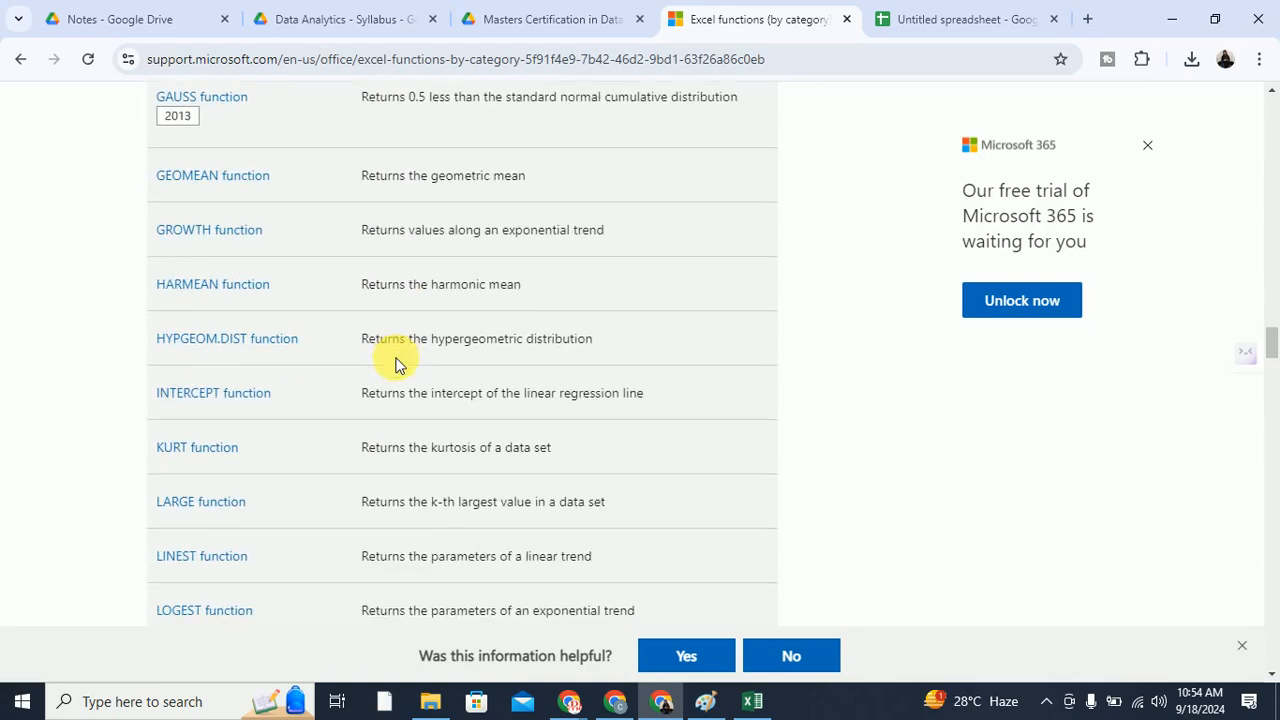
{"action": "scroll", "coordinate": [395, 365], "scroll_direction": "down", "scroll_amount": 5}
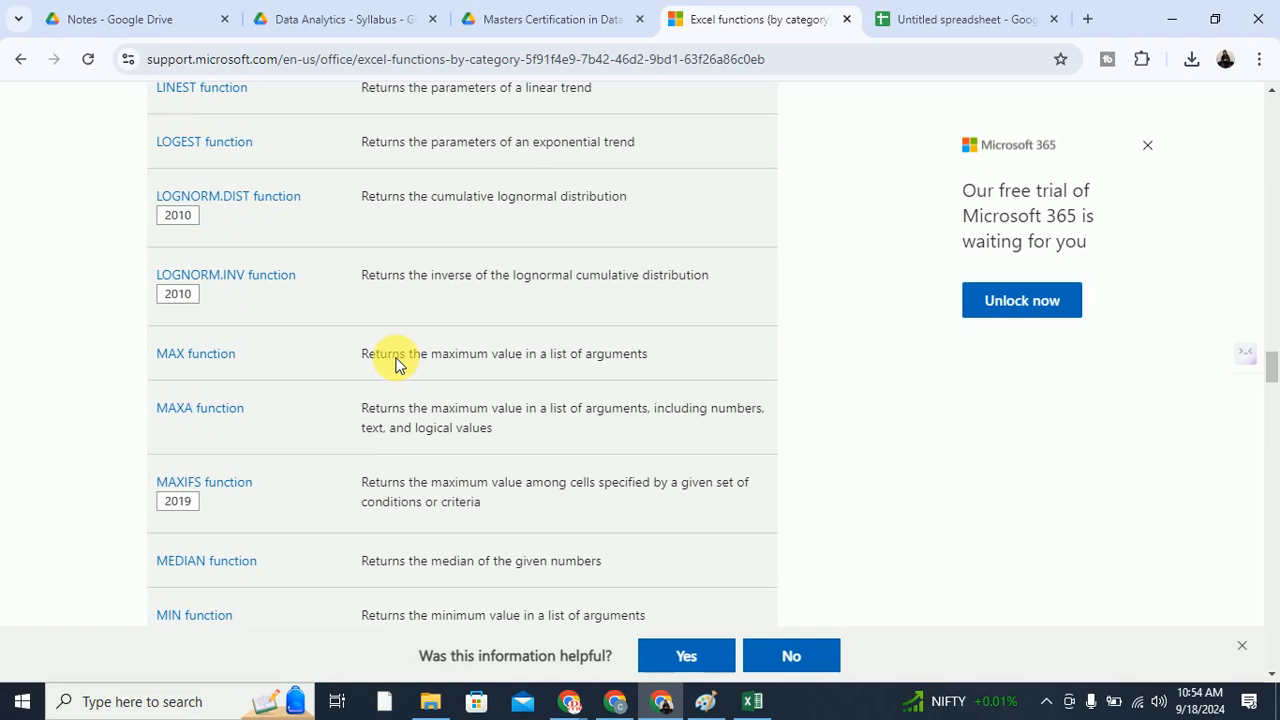
{"action": "scroll", "coordinate": [395, 365], "scroll_direction": "down", "scroll_amount": 8}
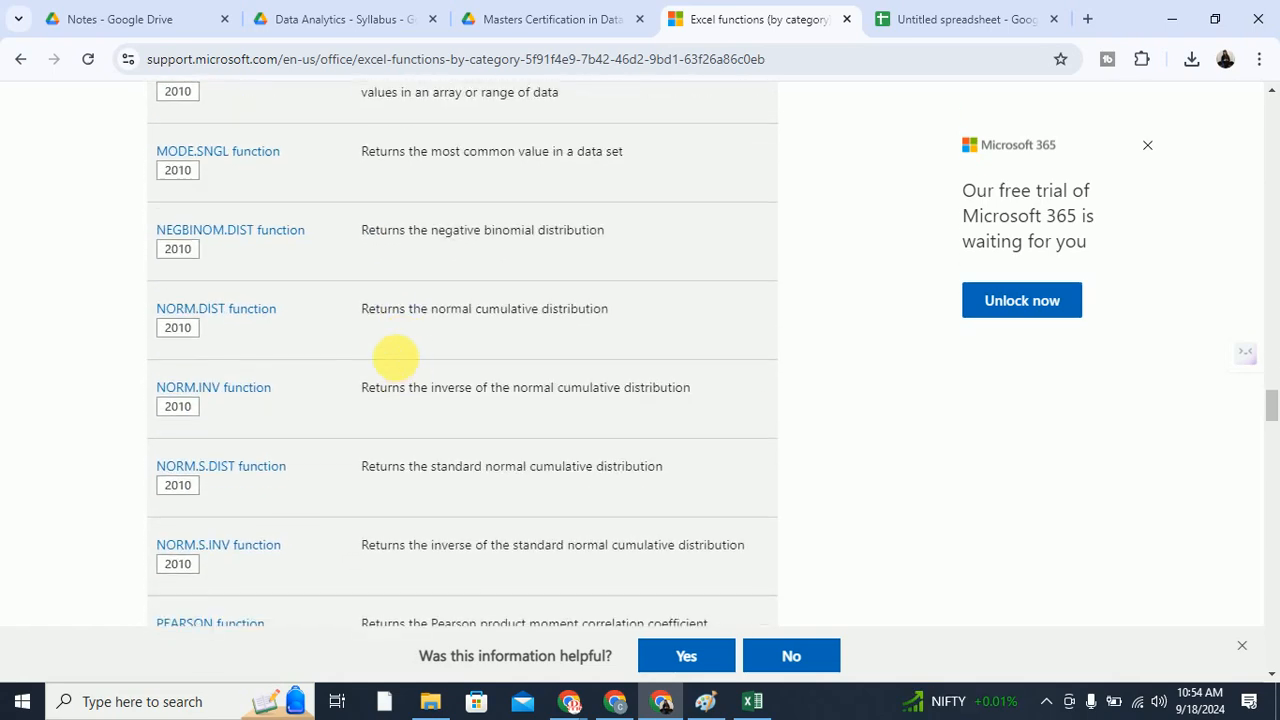
{"action": "scroll", "coordinate": [397, 360], "scroll_direction": "down", "scroll_amount": 1}
{"action": "scroll", "coordinate": [398, 364], "scroll_direction": "up", "scroll_amount": 20}
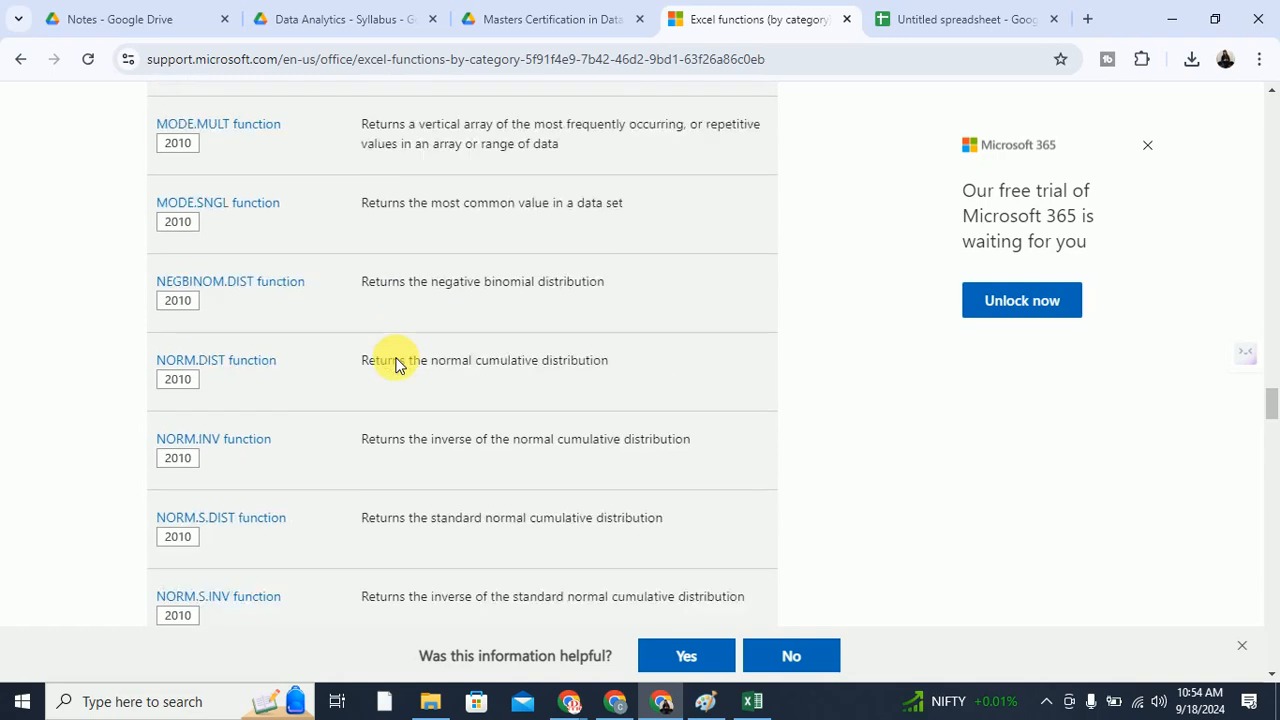
{"action": "scroll", "coordinate": [403, 364], "scroll_direction": "up", "scroll_amount": 20}
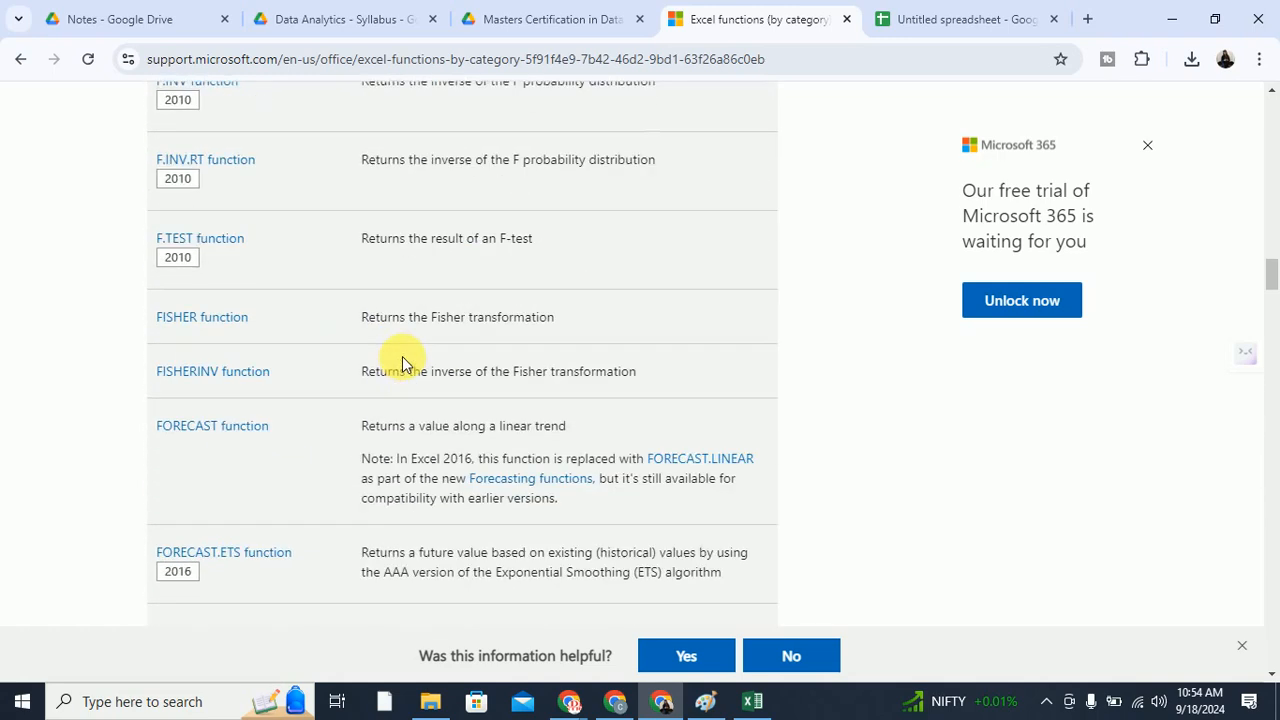
{"action": "scroll", "coordinate": [403, 364], "scroll_direction": "up", "scroll_amount": 20}
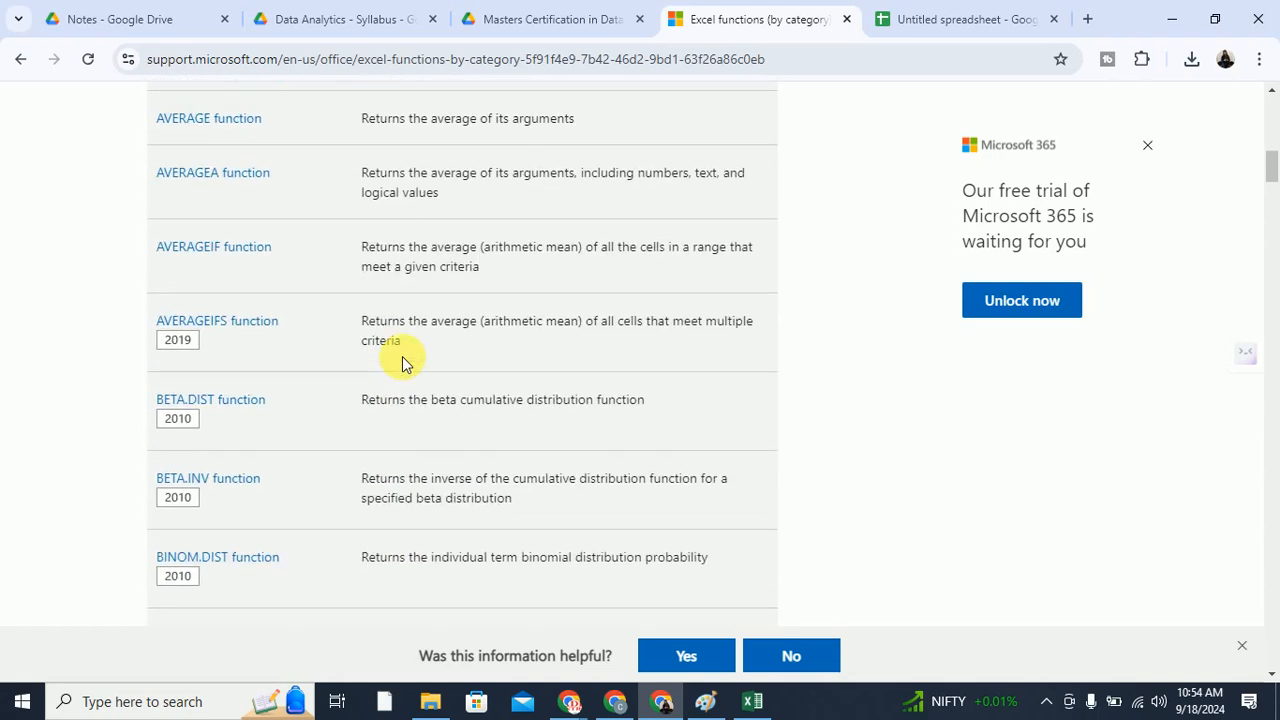
{"action": "scroll", "coordinate": [405, 364], "scroll_direction": "down", "scroll_amount": 5}
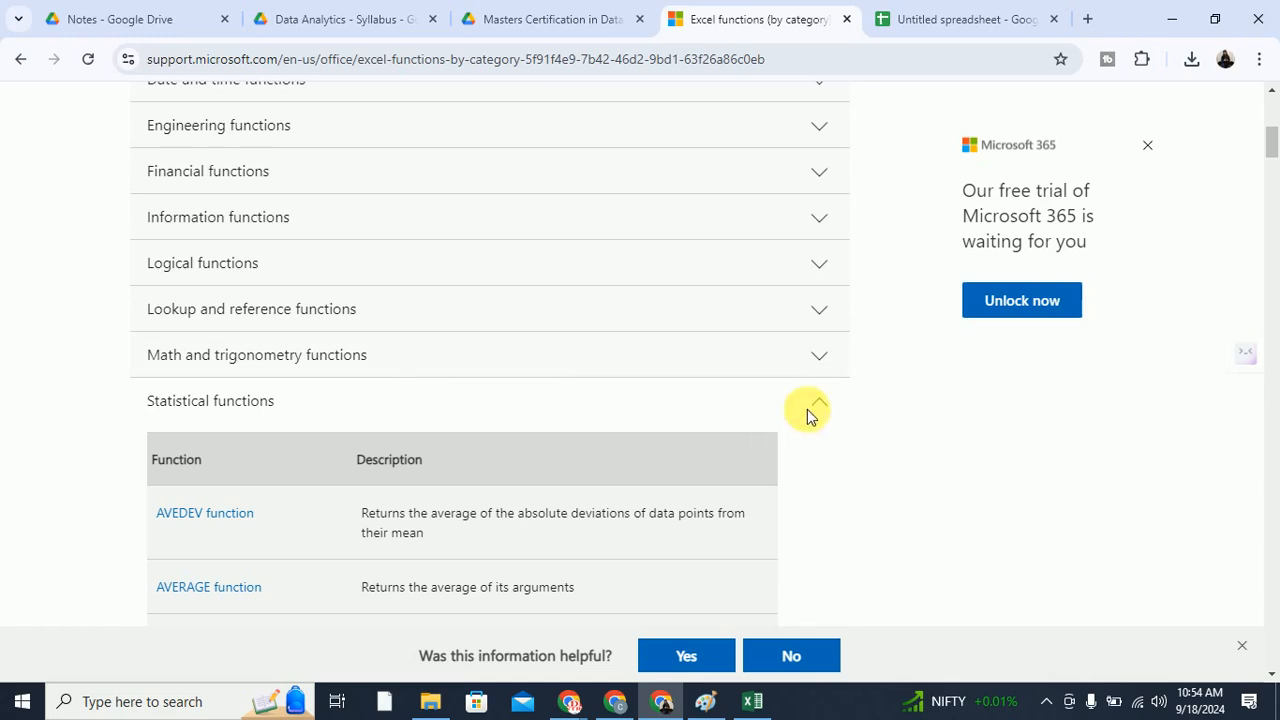
Expand and review the Math and trigonometry functions section, and collapse both it and the Statistical functions section
{"action": "left_click", "coordinate": [820, 362]}
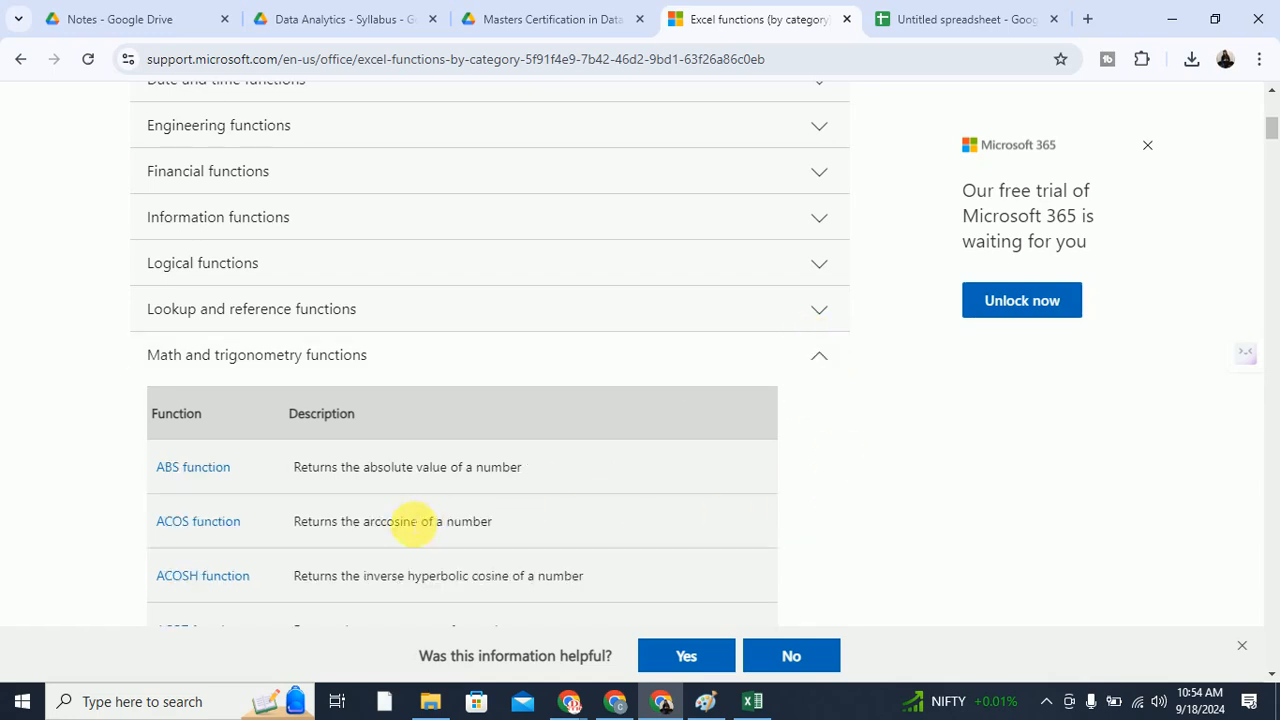
{"action": "scroll", "coordinate": [400, 523], "scroll_direction": "down", "scroll_amount": 4}
{"action": "scroll", "coordinate": [605, 482], "scroll_direction": "up", "scroll_amount": 3}
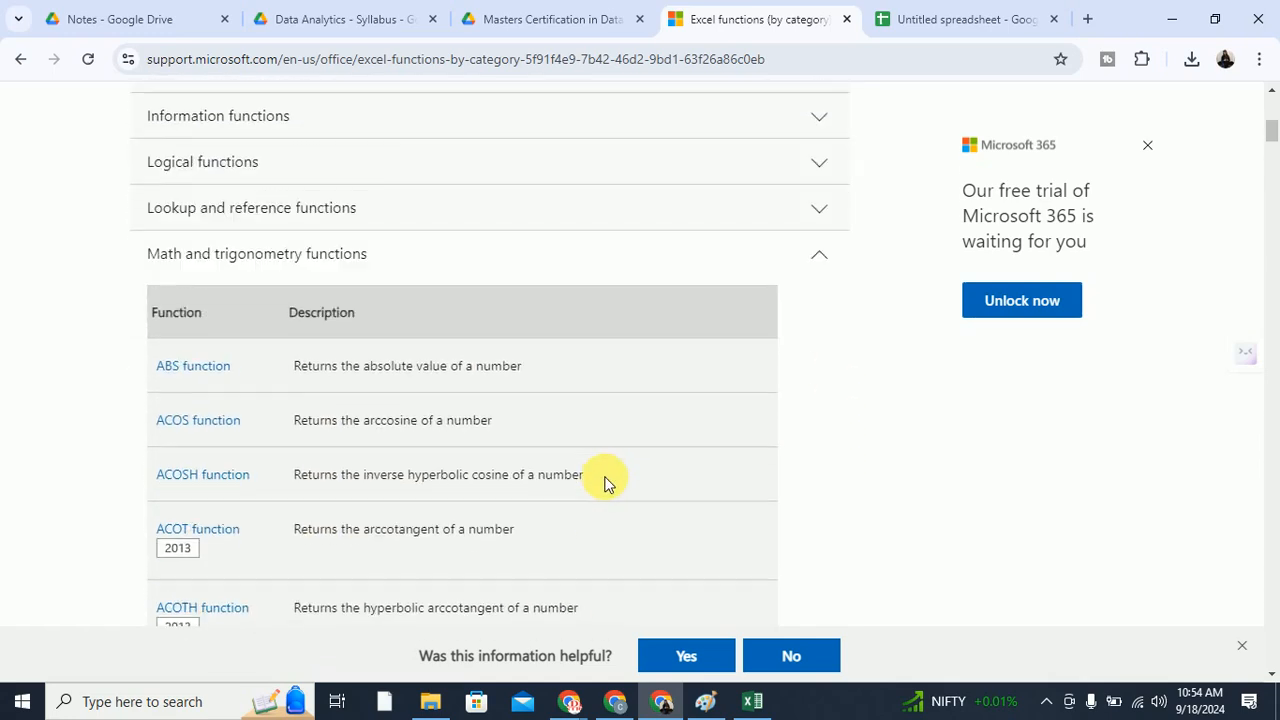
{"action": "scroll", "coordinate": [700, 440], "scroll_direction": "up", "scroll_amount": 1}
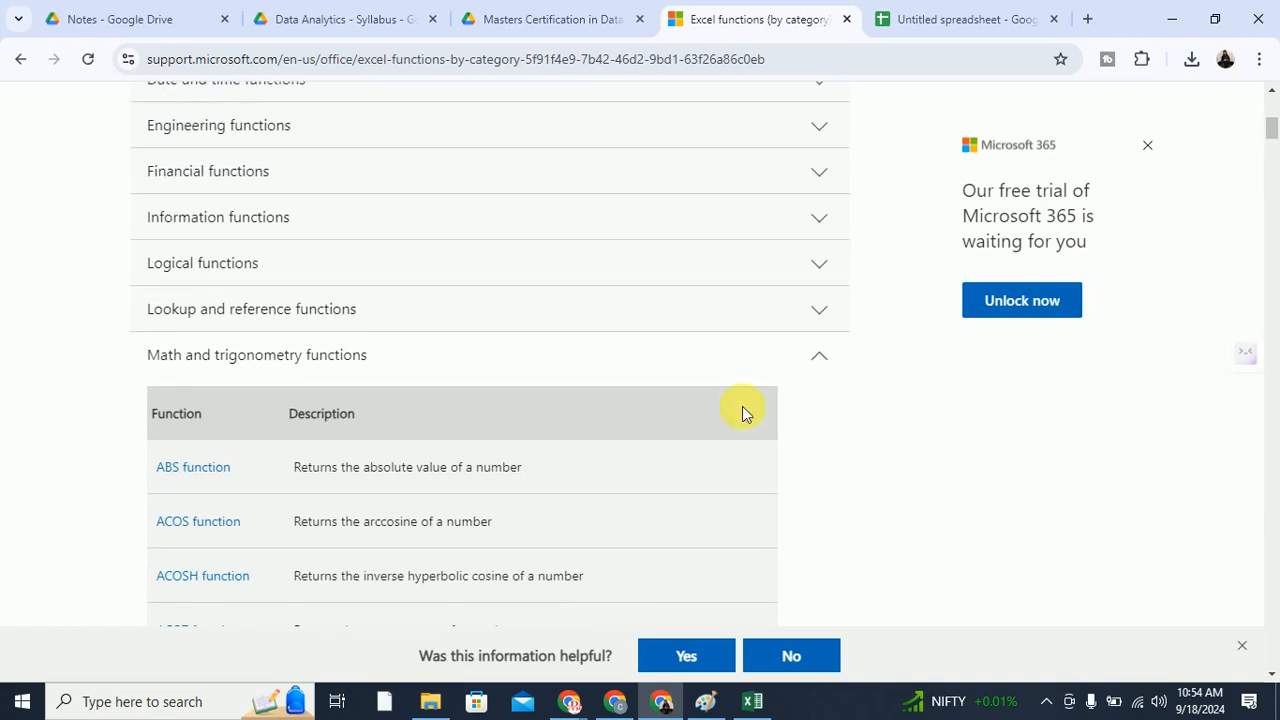
{"action": "left_click", "coordinate": [820, 360]}
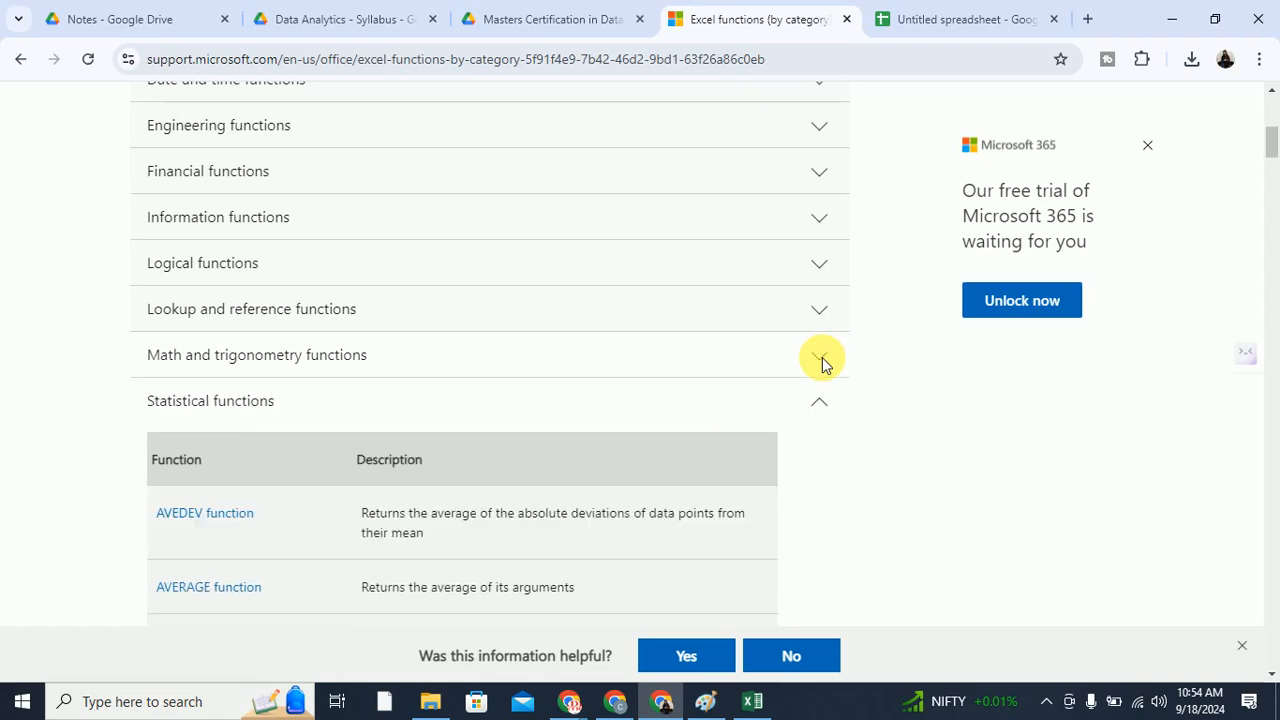
{"action": "left_click", "coordinate": [820, 407]}
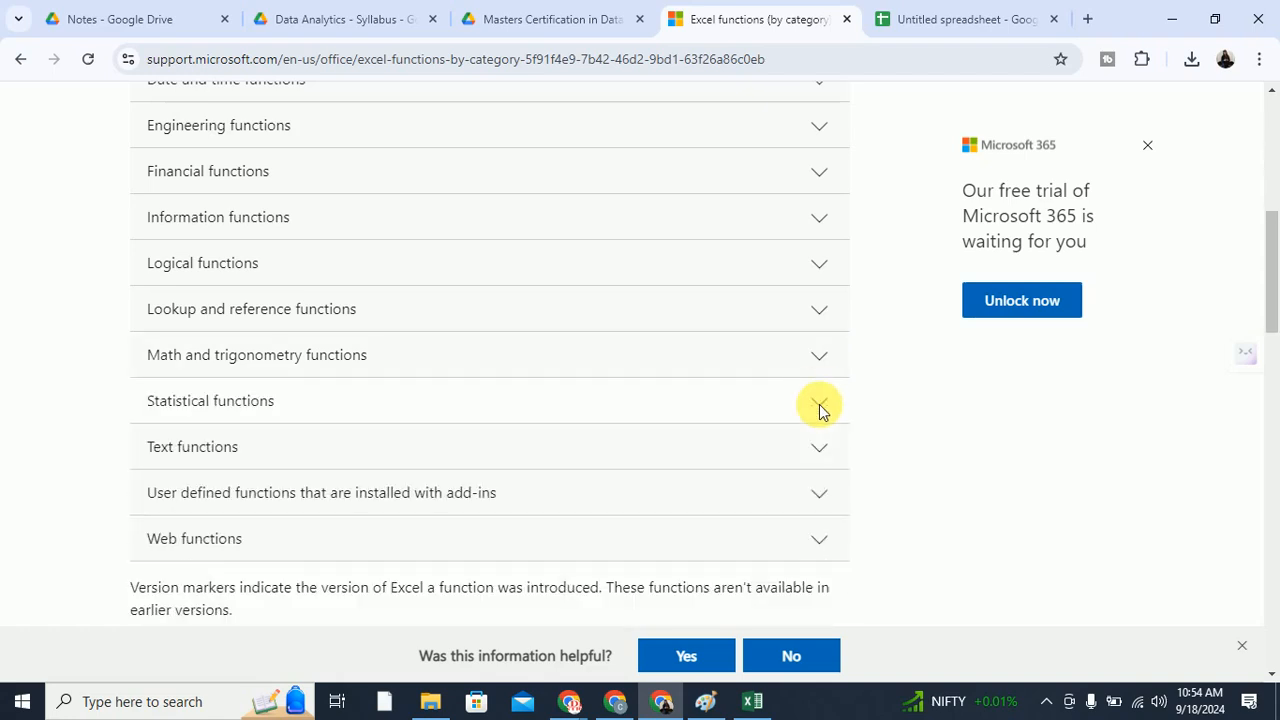
Switch to Paint, tick and underline numeric and string, draw an arrow under numeric, circle date-time, and minimise the sketch
{"action": "left_click", "coordinate": [705, 701]}
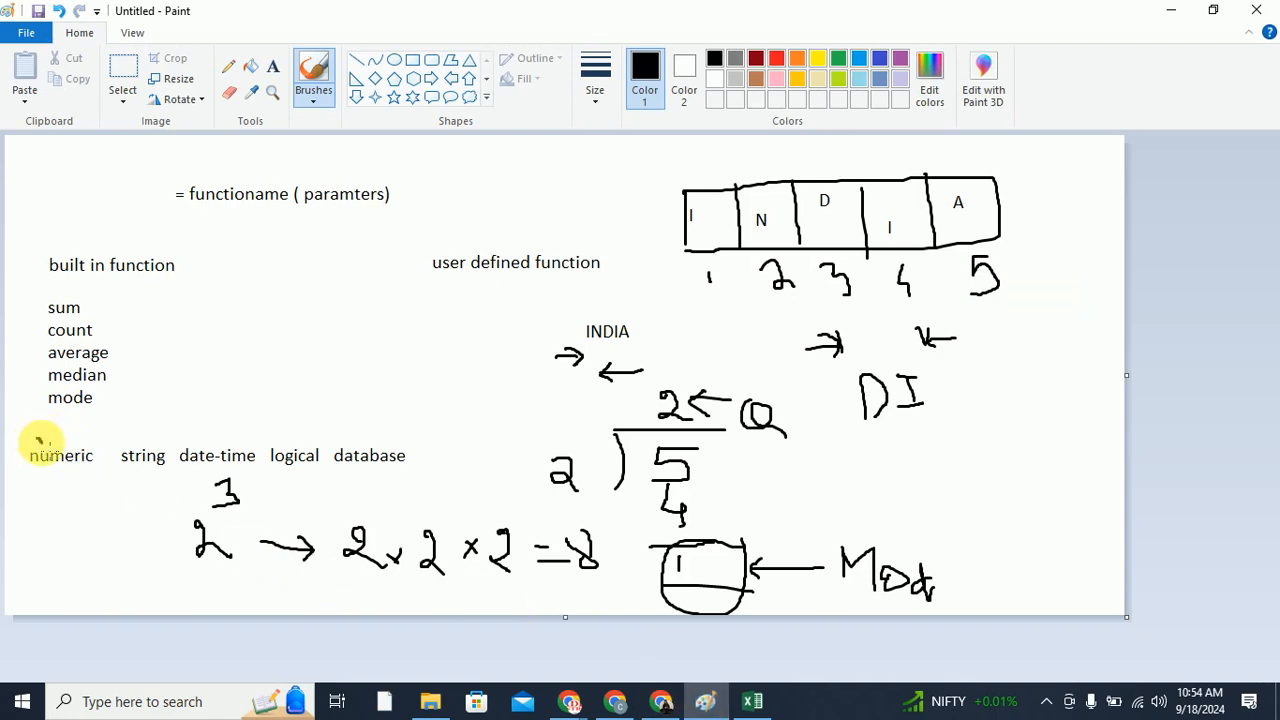
{"action": "mouse_move", "coordinate": [40, 440]}
{"action": "left_mouse_down"}
{"action": "mouse_move", "coordinate": [79, 414]}
{"action": "mouse_move", "coordinate": [167, 428]}
{"action": "left_mouse_up"}
{"action": "left_click_drag", "start_coordinate": [12, 467], "coordinate": [162, 468]}
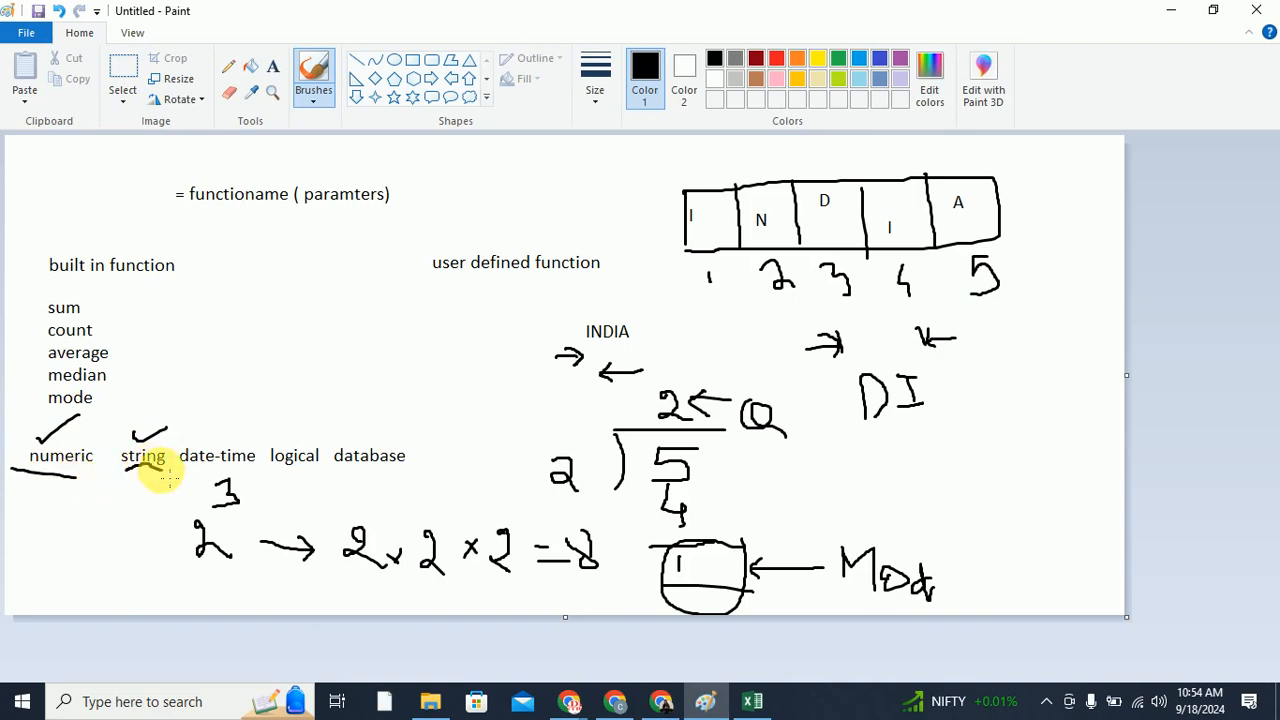
{"action": "mouse_move", "coordinate": [41, 470]}
{"action": "left_mouse_down"}
{"action": "mouse_move", "coordinate": [41, 506]}
{"action": "mouse_move", "coordinate": [31, 488]}
{"action": "left_mouse_up"}
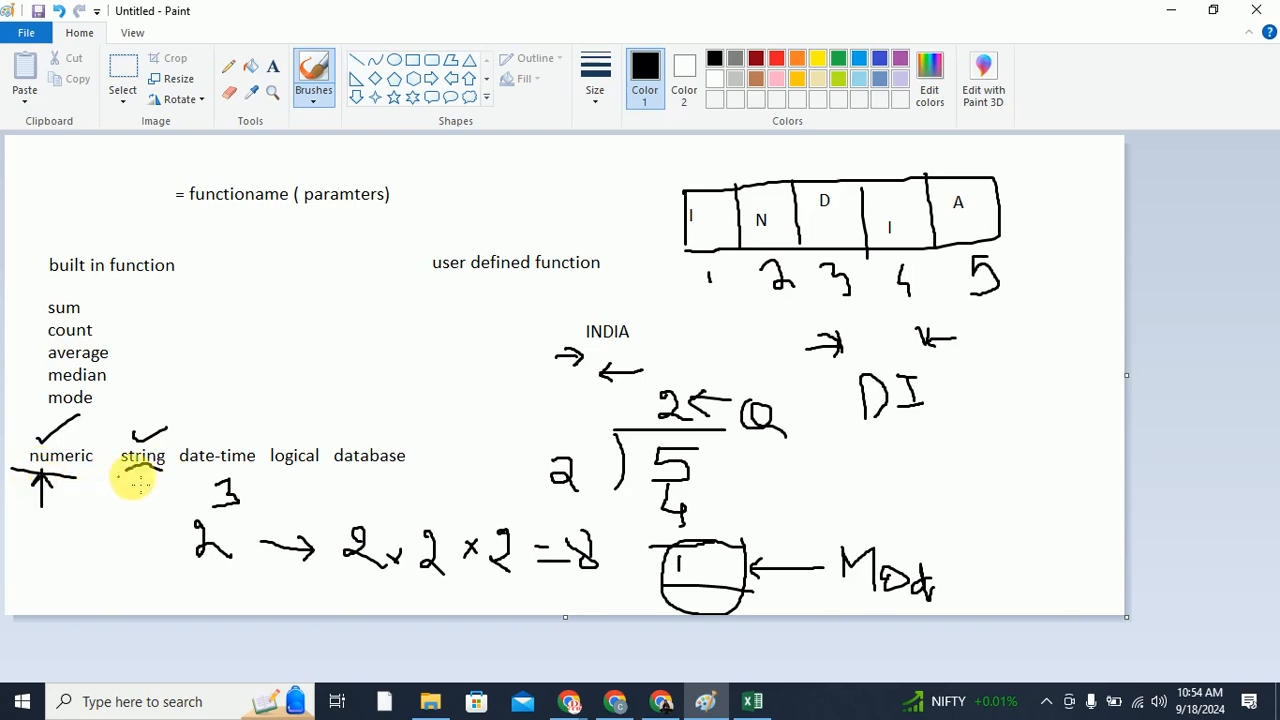
{"action": "mouse_move", "coordinate": [235, 447]}
{"action": "left_mouse_down"}
{"action": "mouse_move", "coordinate": [186, 446]}
{"action": "mouse_move", "coordinate": [214, 479]}
{"action": "mouse_move", "coordinate": [252, 458]}
{"action": "mouse_move", "coordinate": [238, 442]}
{"action": "left_mouse_up"}
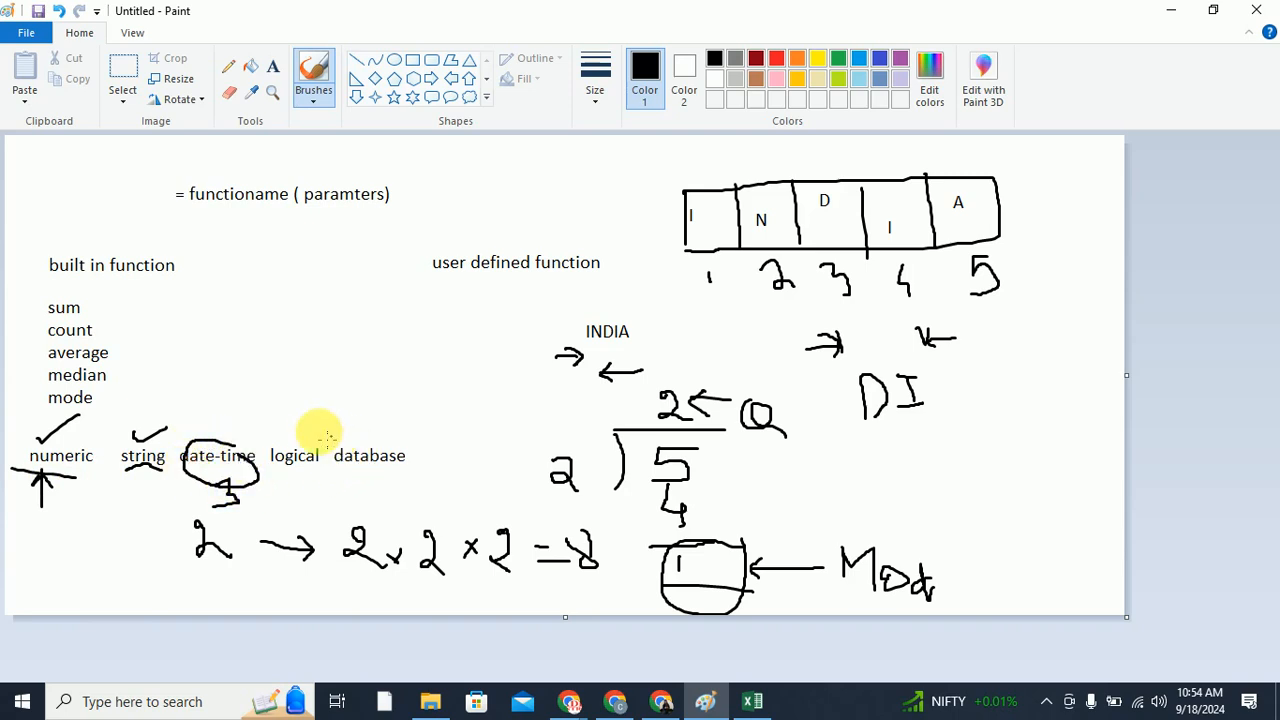
{"action": "left_click", "coordinate": [1176, 16]}
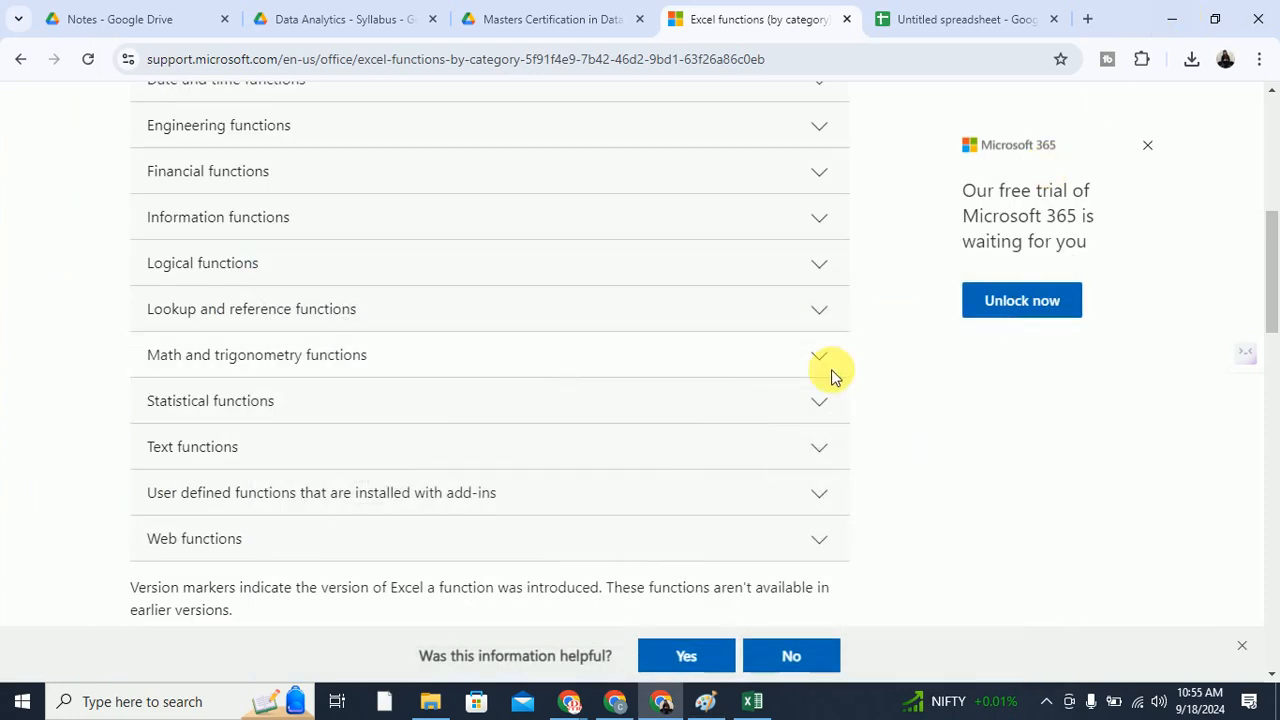